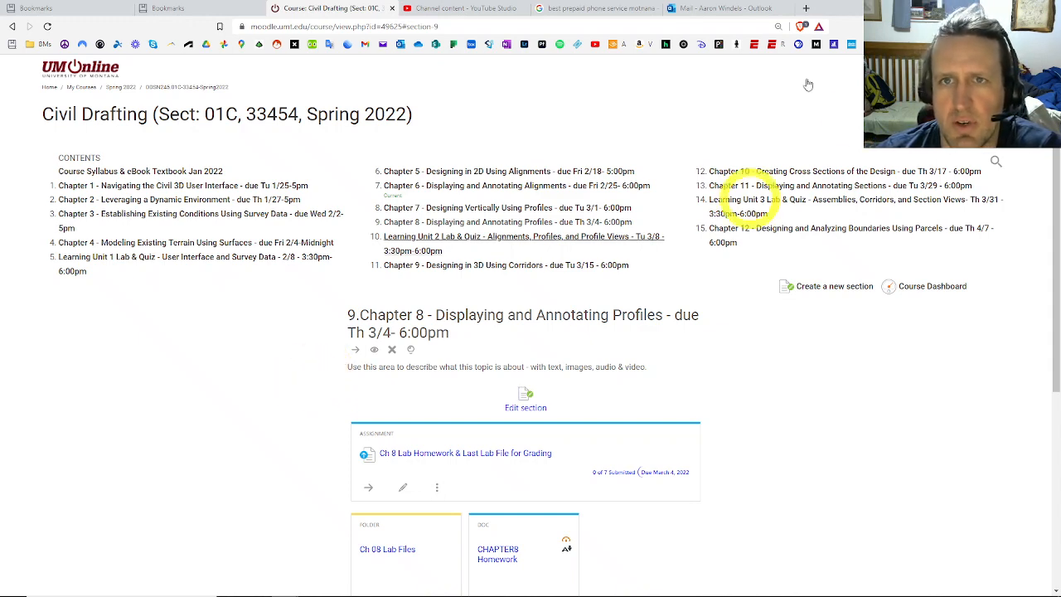
Step: Read the Chapter 8 introduction and the Exercise 8.1 page on applying profile styles in the Civil 3D 2016 Essentials textbook PDF
{"action": "left_click", "coordinate": [996, 8]}
{"action": "mouse_move", "coordinate": [306, 595]}
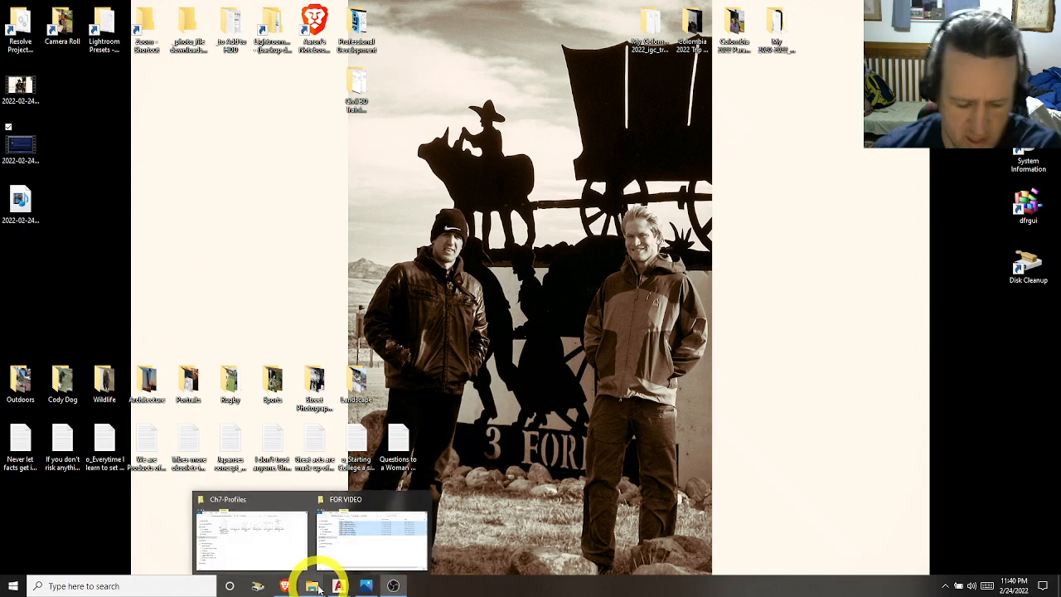
{"action": "left_click", "coordinate": [338, 587]}
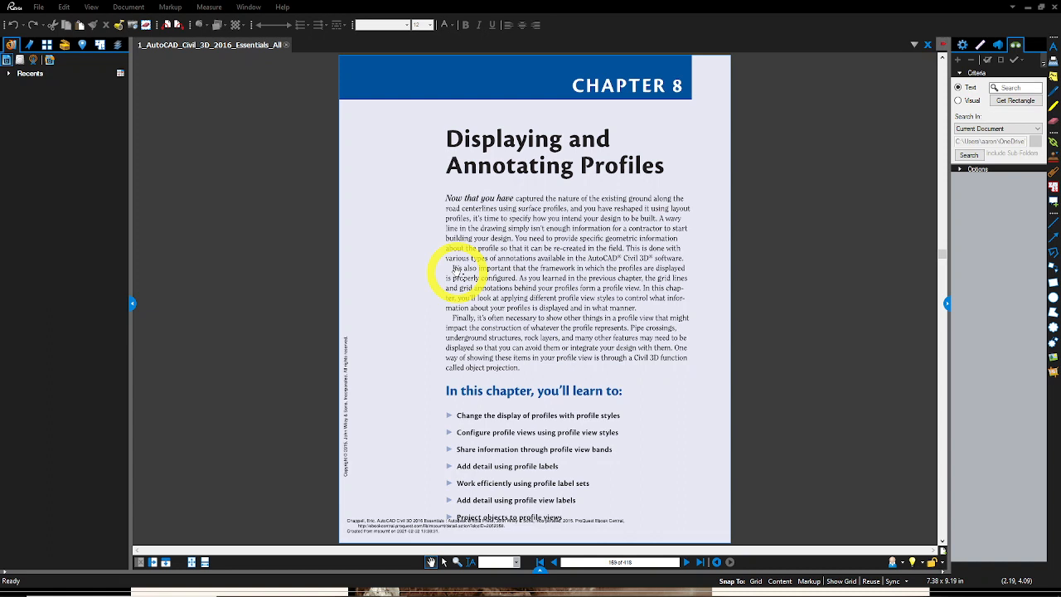
{"action": "left_click", "coordinate": [685, 563]}
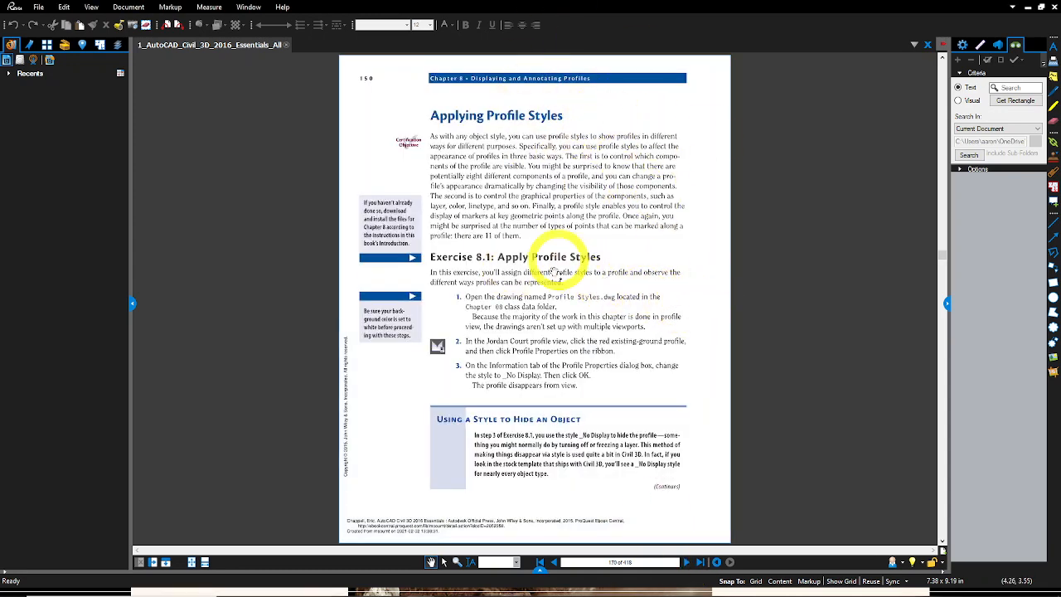
{"action": "left_click", "coordinate": [1027, 6]}
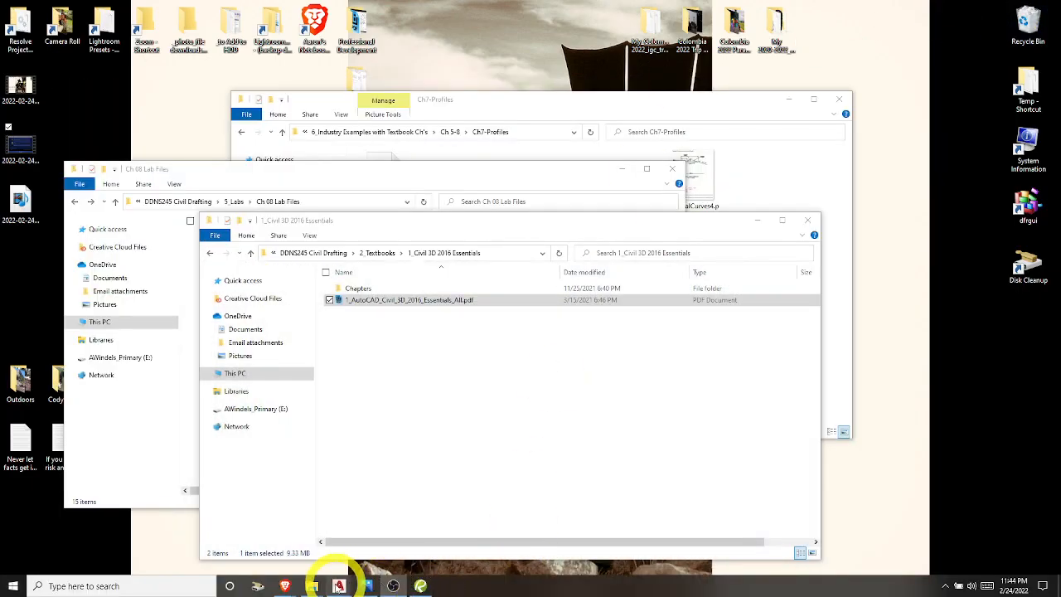
Step: Switch to Civil 3D and bring up the 1_Profile Styles drawing with its site plan and profile views
{"action": "mouse_move", "coordinate": [338, 586]}
{"action": "left_click", "coordinate": [70, 545]}
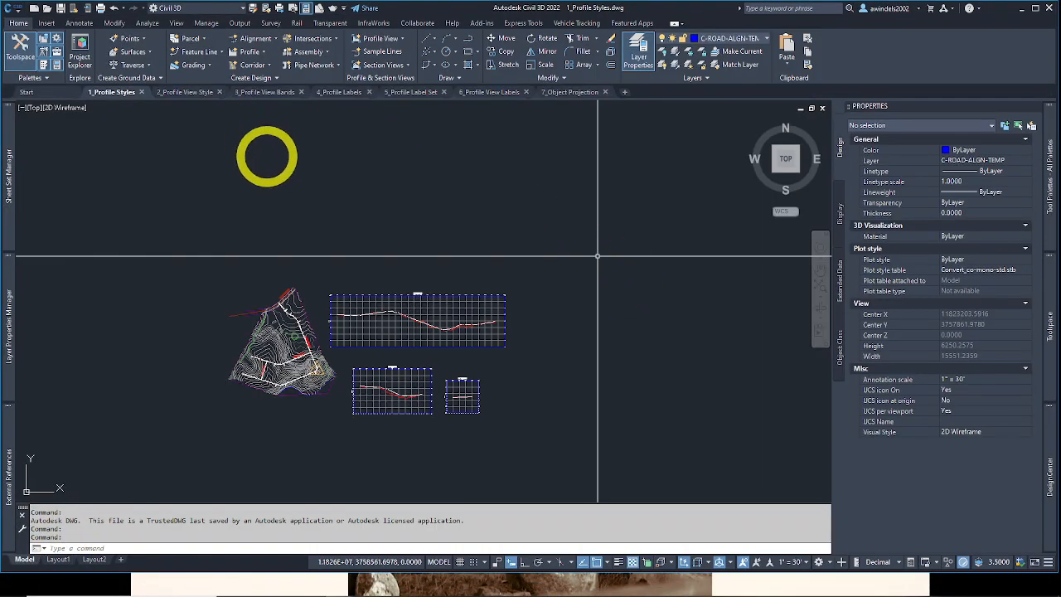
{"action": "mouse_move", "coordinate": [132, 95]}
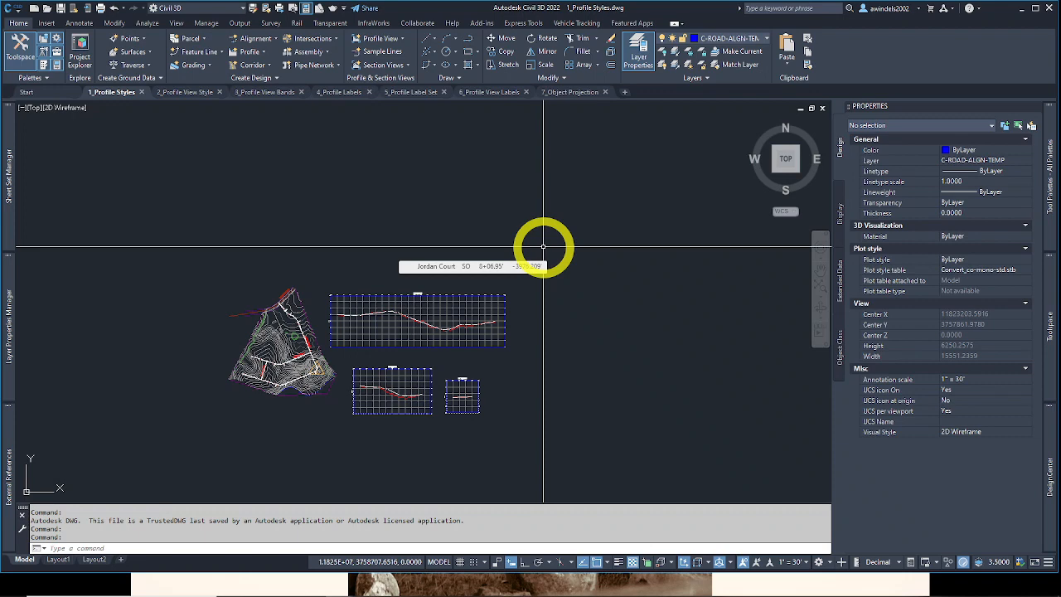
{"action": "mouse_move", "coordinate": [291, 409]}
{"action": "middle_mouse_down"}
{"action": "mouse_move", "coordinate": [426, 362]}
{"action": "mouse_move", "coordinate": [387, 349]}
{"action": "middle_mouse_up"}
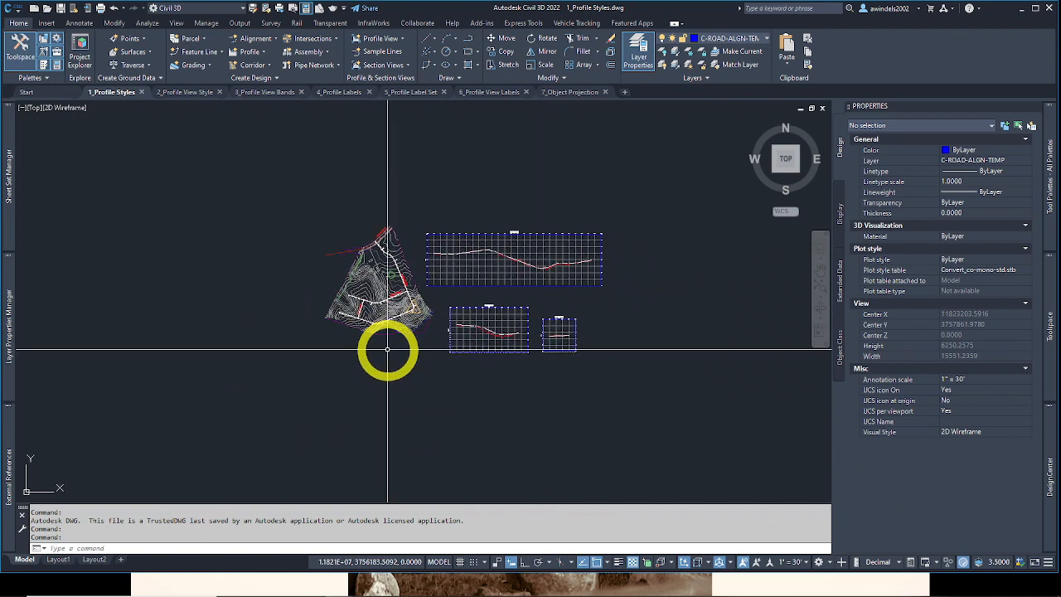
Step: Set the model viewport configuration of the 1_Profile Styles drawing to Single
{"action": "left_click", "coordinate": [184, 29]}
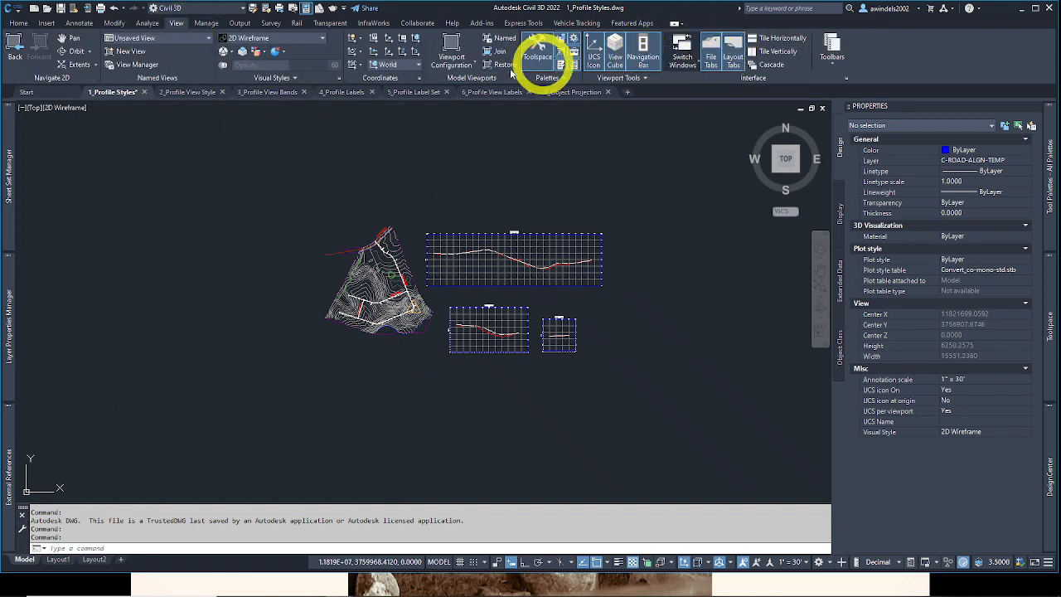
{"action": "left_click", "coordinate": [468, 67]}
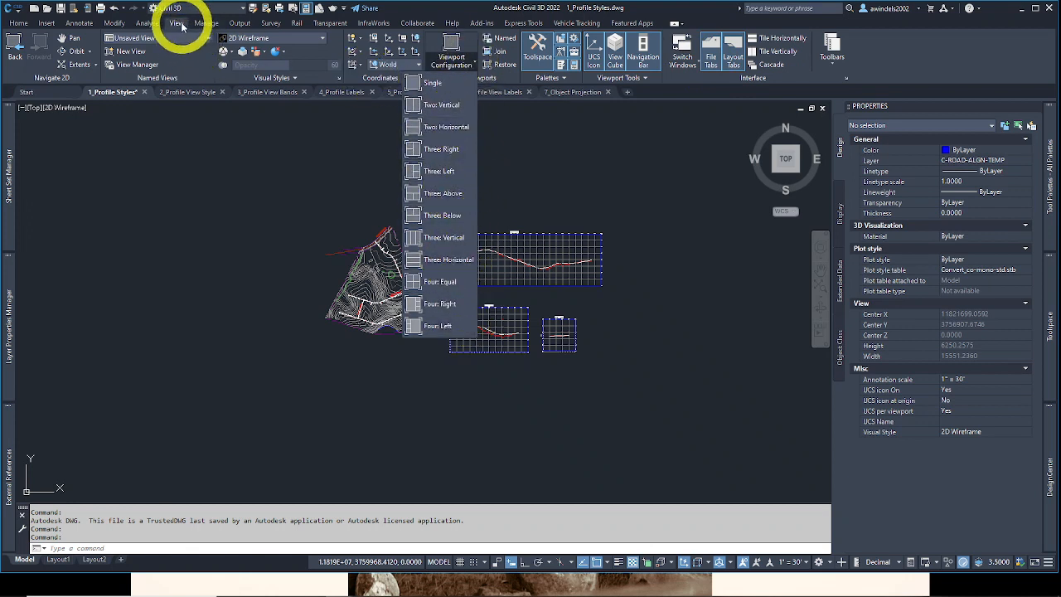
{"action": "left_click", "coordinate": [469, 87]}
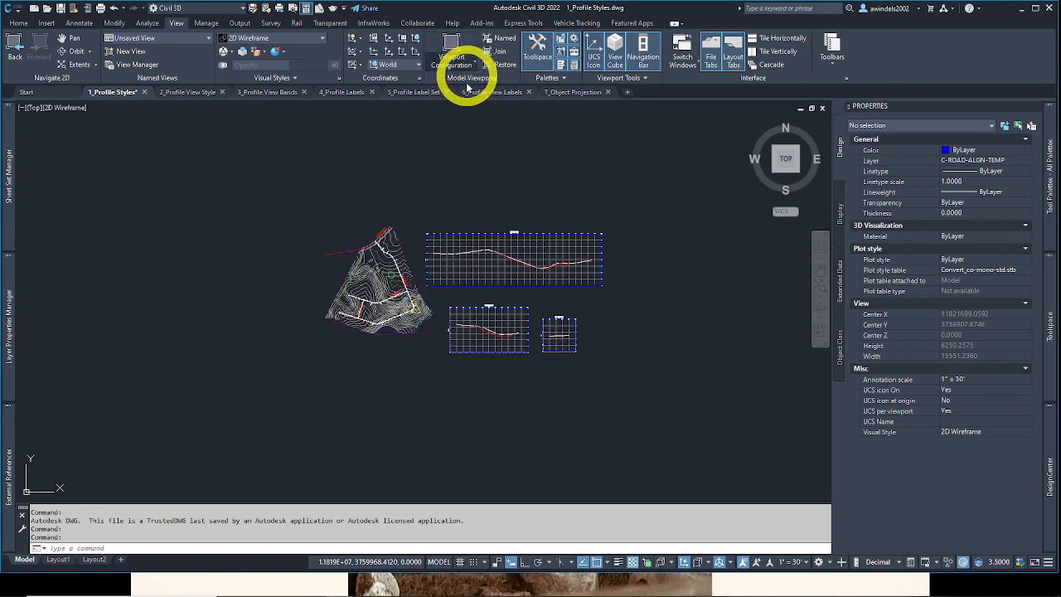
{"action": "left_click", "coordinate": [466, 67]}
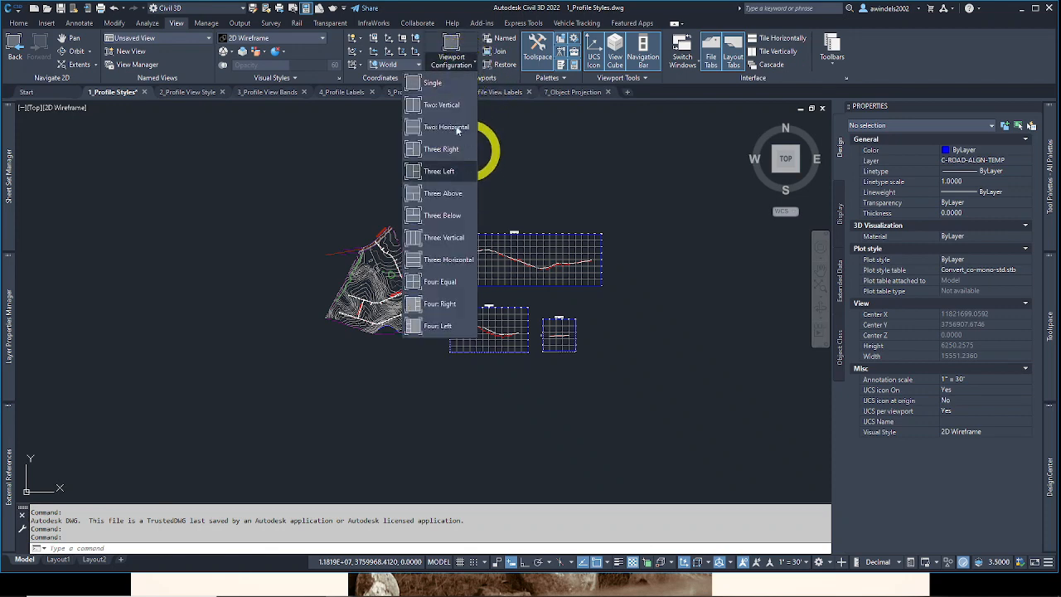
{"action": "left_click", "coordinate": [462, 190]}
Step: Examine the design profile and the red existing-ground profile in the Jordan Court profile view, selecting each one and clearing the selection
{"action": "scroll", "coordinate": [540, 254], "scroll_direction": "up", "scroll_amount": 6}
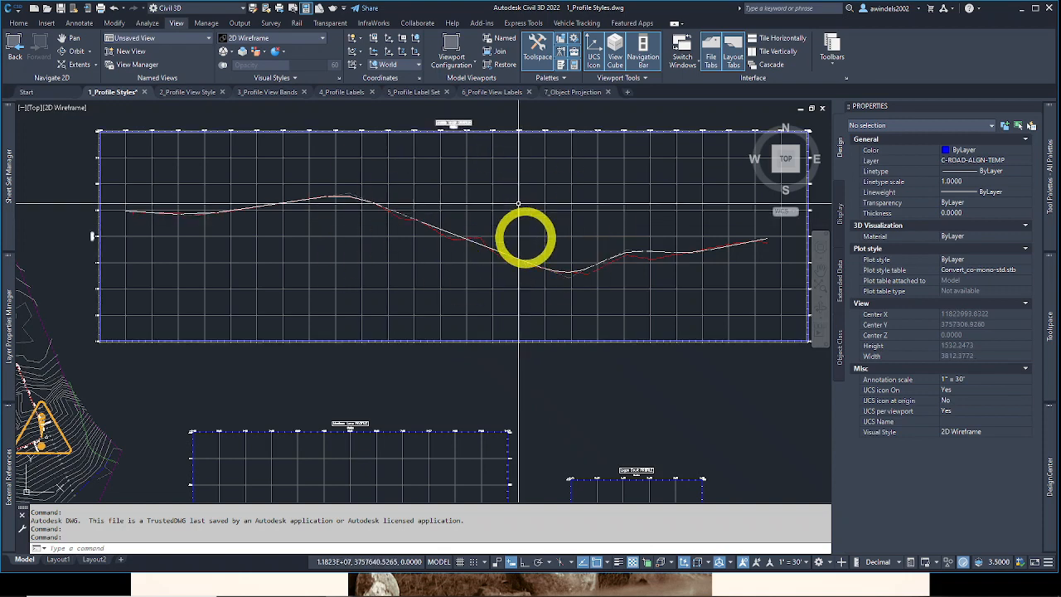
{"action": "middle_click_drag", "start_coordinate": [519, 204], "coordinate": [525, 237]}
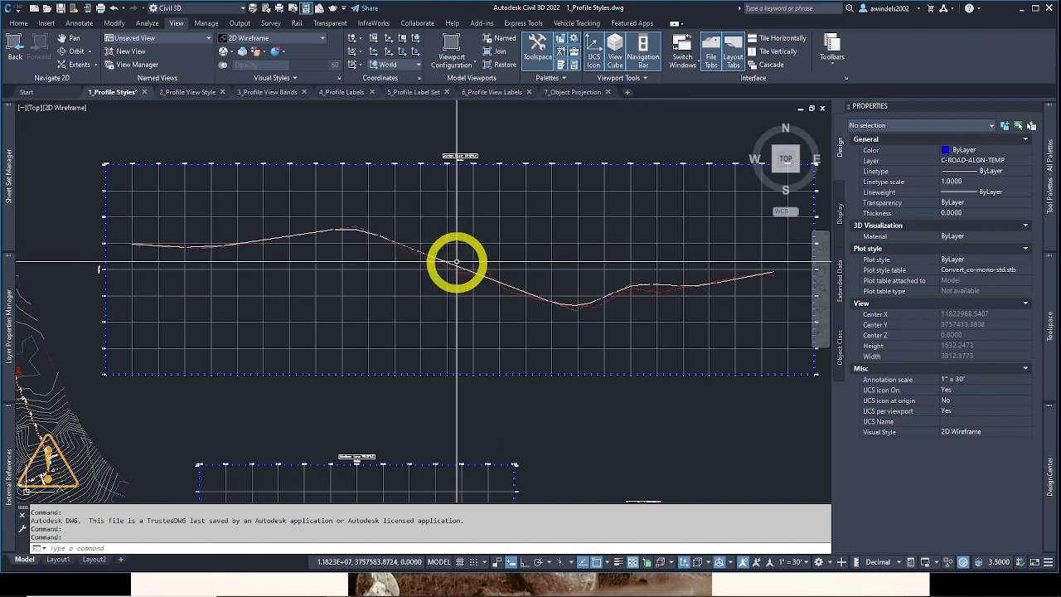
{"action": "left_click", "coordinate": [457, 266]}
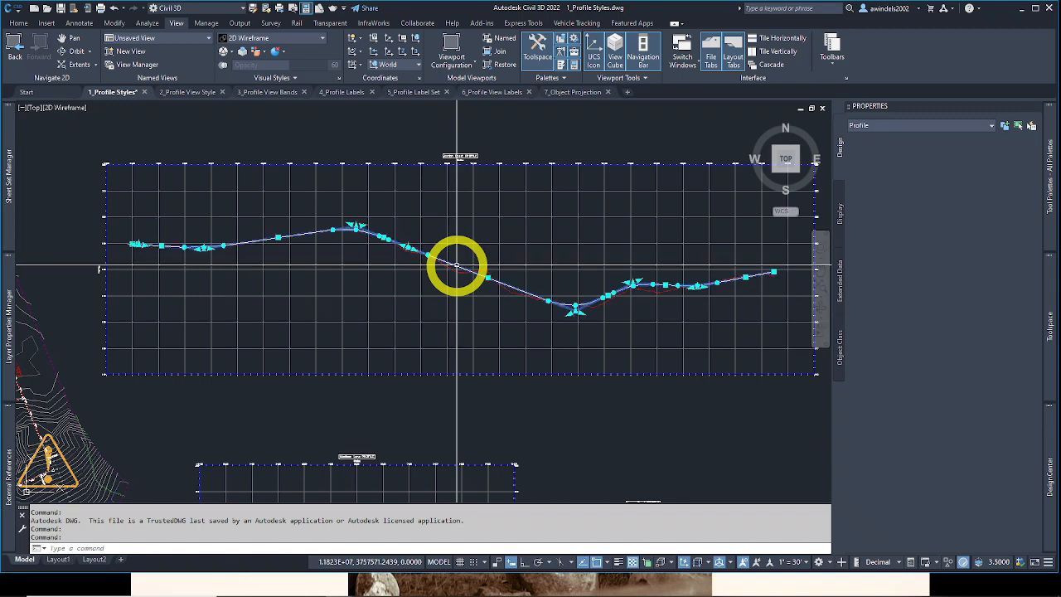
{"action": "scroll", "coordinate": [457, 265], "scroll_direction": "up", "scroll_amount": 5}
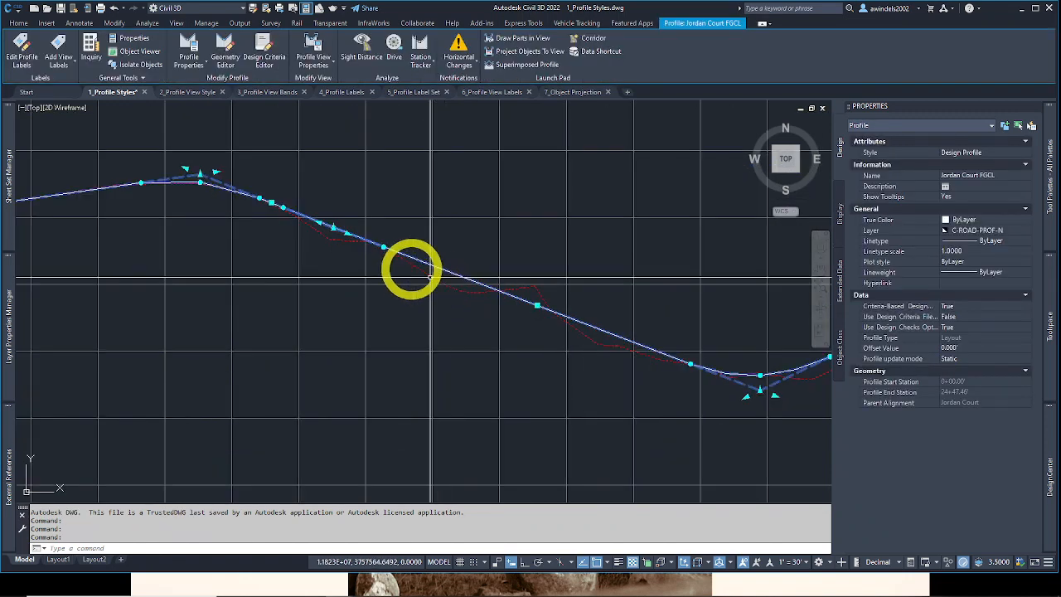
{"action": "key", "text": "Escape"}
{"action": "left_click", "coordinate": [410, 266]}
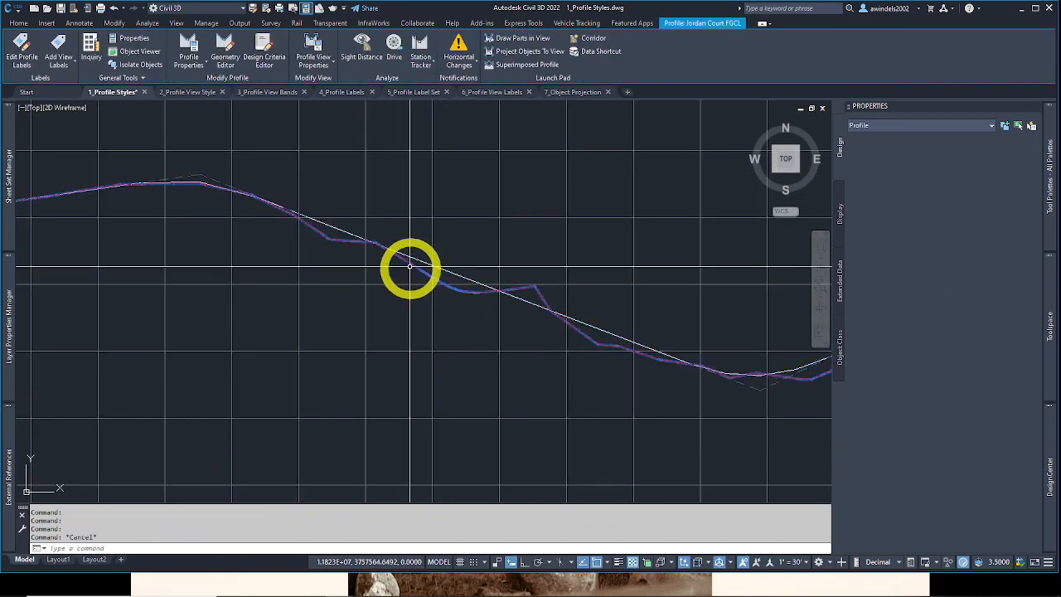
{"action": "middle_click_drag", "start_coordinate": [409, 266], "coordinate": [412, 281]}
{"action": "left_click", "coordinate": [411, 272]}
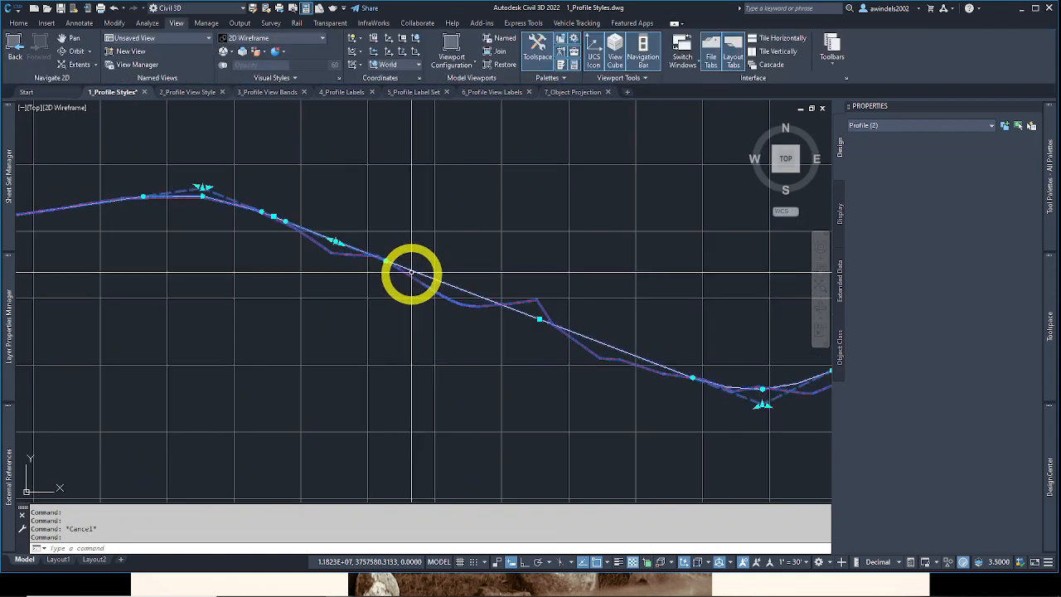
{"action": "scroll", "coordinate": [440, 300], "scroll_direction": "down", "scroll_amount": 2}
{"action": "mouse_move", "coordinate": [455, 241]}
{"action": "middle_mouse_down"}
{"action": "mouse_move", "coordinate": [460, 287]}
{"action": "mouse_move", "coordinate": [461, 229]}
{"action": "mouse_move", "coordinate": [479, 207]}
{"action": "middle_mouse_up"}
{"action": "key", "text": "Escape"}
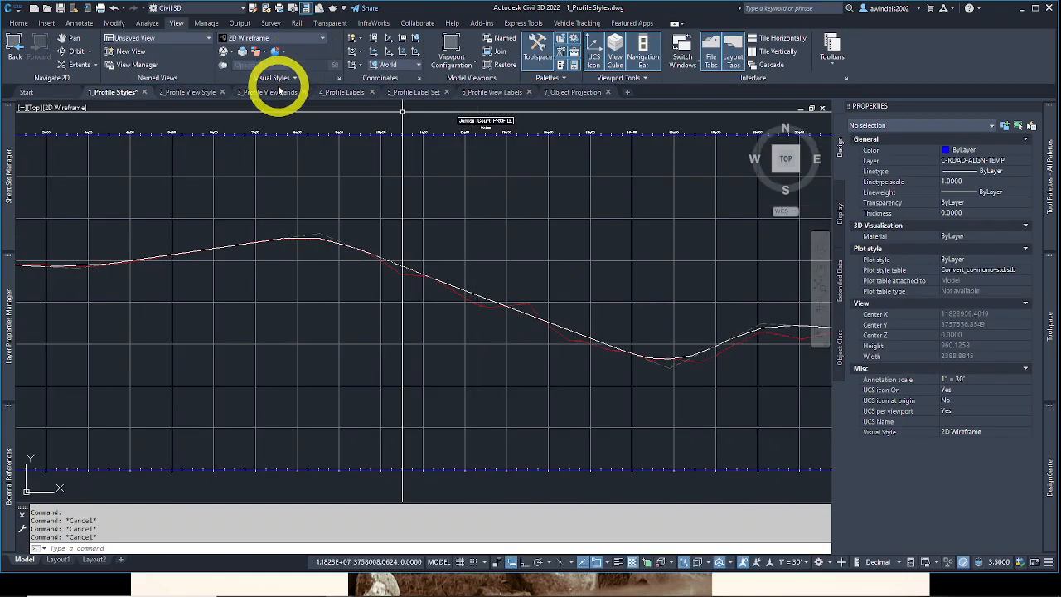
Step: Switch to the 4_Profile Labels drawing and examine its Jordan Court profile view
{"action": "left_click", "coordinate": [355, 92]}
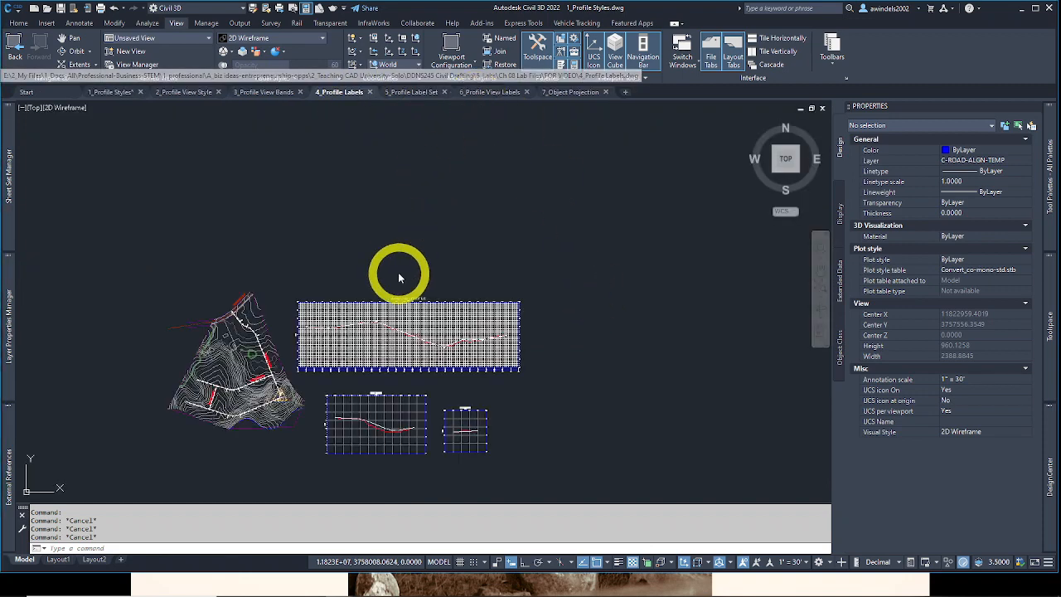
{"action": "scroll", "coordinate": [419, 269], "scroll_direction": "up", "scroll_amount": 4}
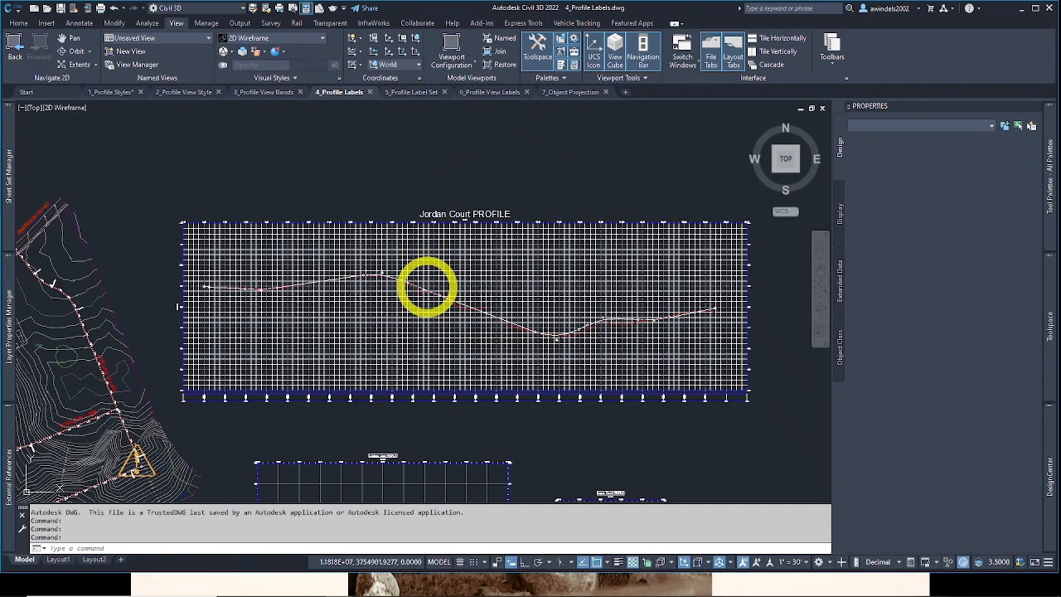
{"action": "scroll", "coordinate": [409, 285], "scroll_direction": "up", "scroll_amount": 3}
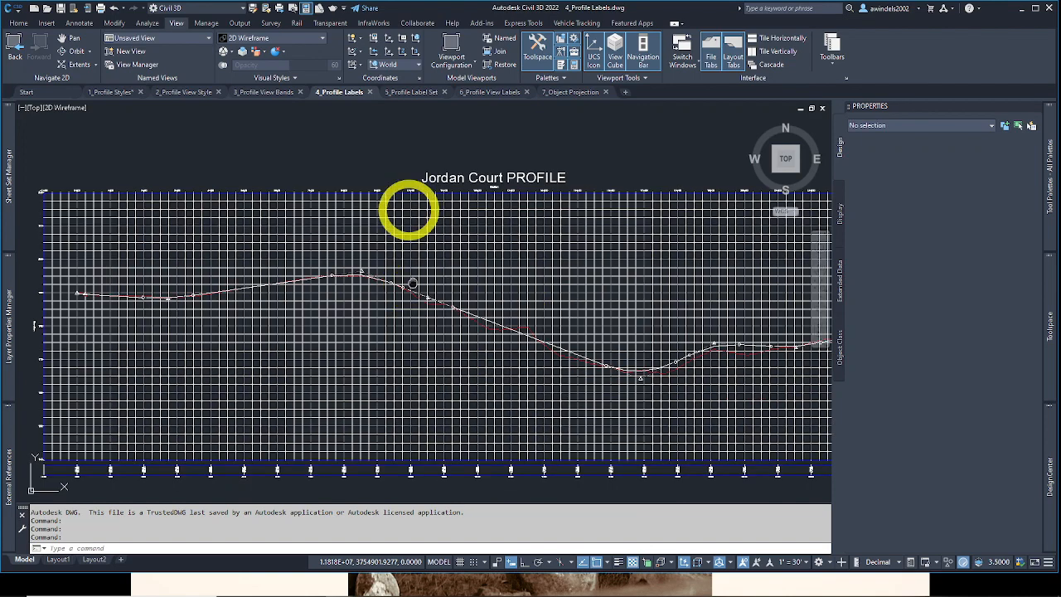
Step: Switch to the 6_Profile View Labels drawing and examine the labelled vertical curve near the start of the Jordan Court profile
{"action": "left_click", "coordinate": [484, 93]}
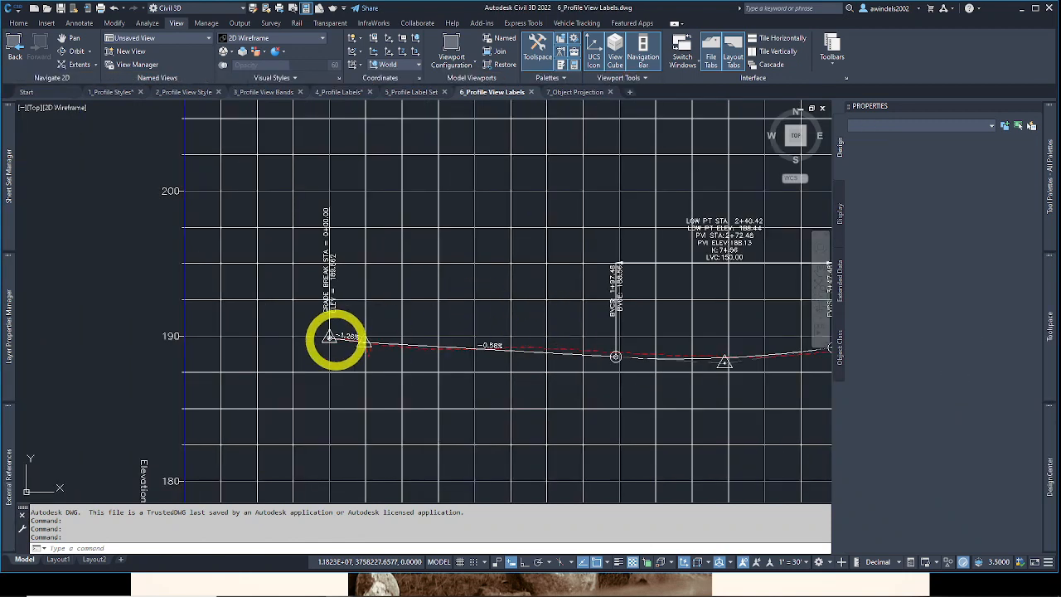
{"action": "middle_click_drag", "start_coordinate": [627, 322], "coordinate": [399, 335]}
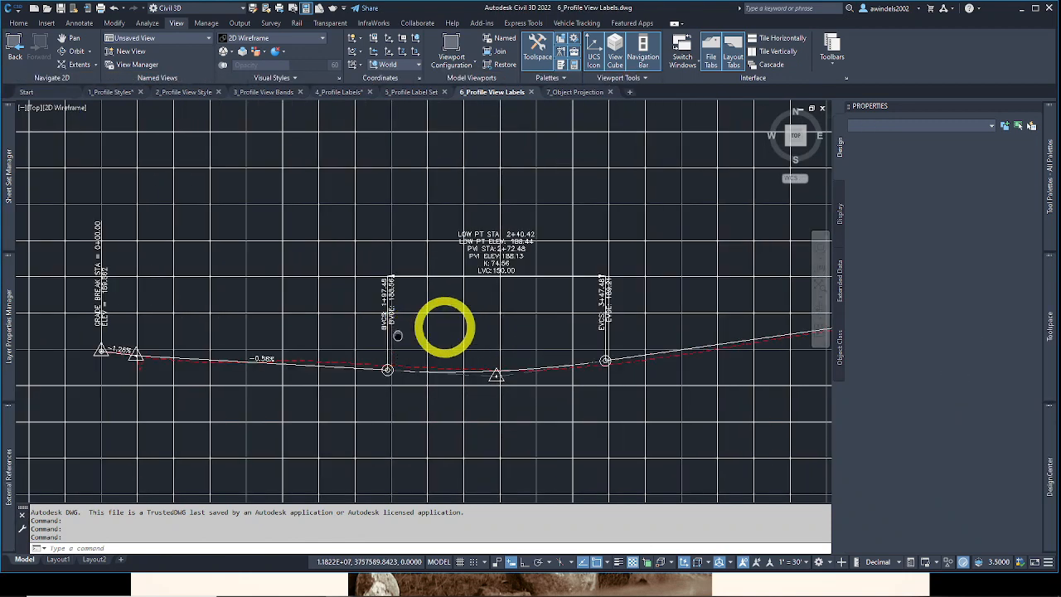
{"action": "scroll", "coordinate": [506, 333], "scroll_direction": "down", "scroll_amount": 2}
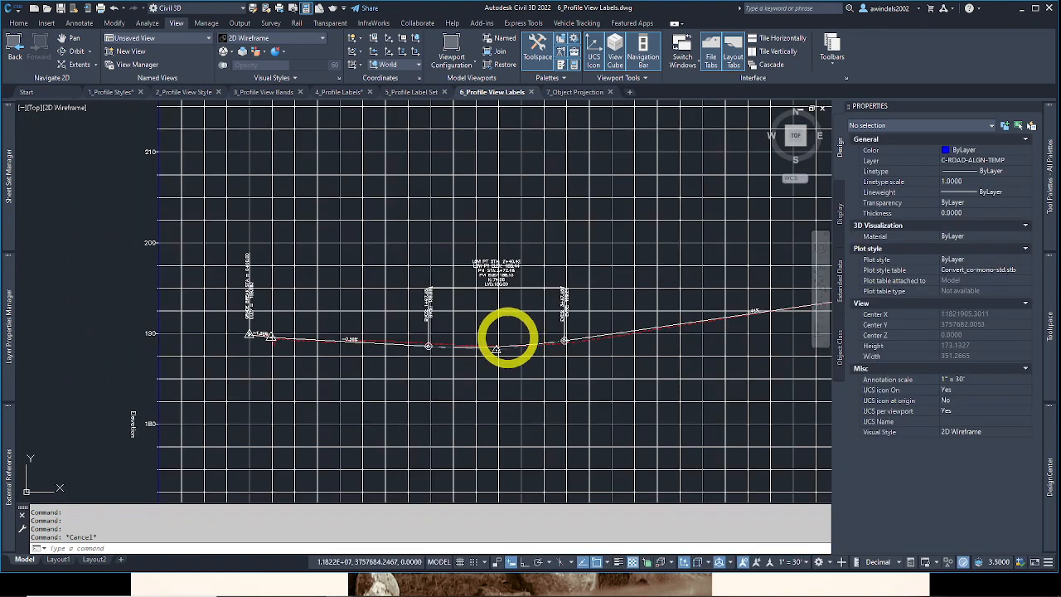
{"action": "middle_click_drag", "start_coordinate": [552, 324], "coordinate": [516, 351]}
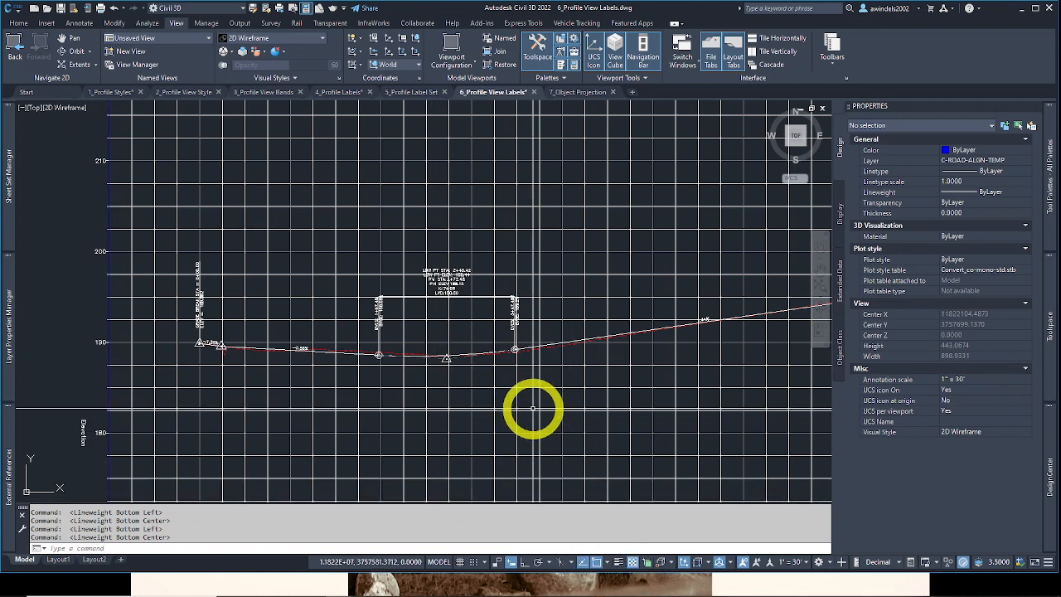
{"action": "scroll", "coordinate": [372, 315], "scroll_direction": "up", "scroll_amount": 3}
{"action": "scroll", "coordinate": [489, 389], "scroll_direction": "up", "scroll_amount": 2}
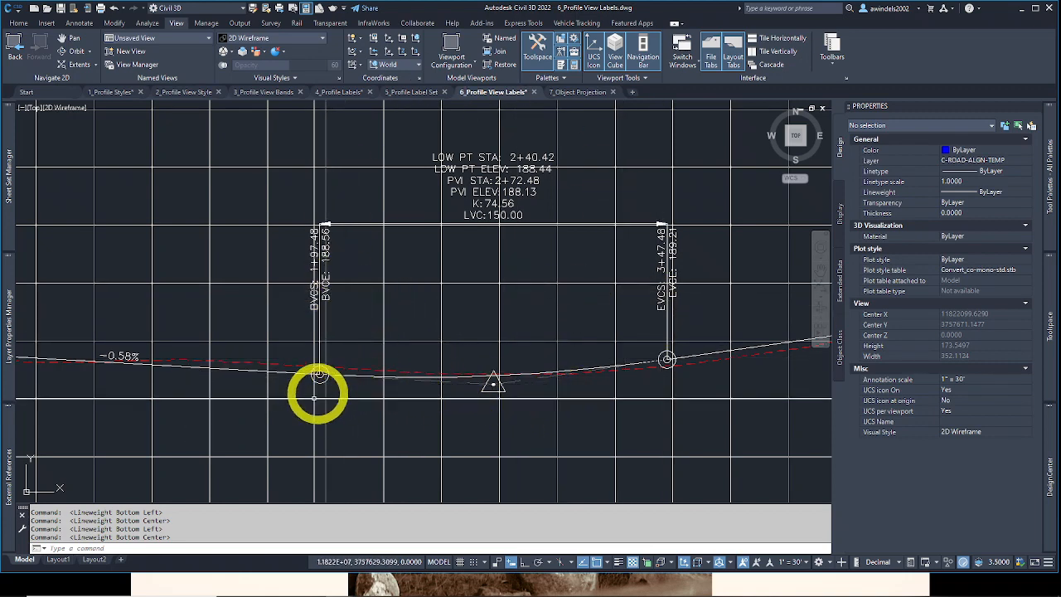
Step: Examine the first vertical curve's extent between its BVCS and EVCS points and the curve data label above it
{"action": "mouse_move", "coordinate": [318, 392]}
{"action": "left_mouse_down"}
{"action": "mouse_move", "coordinate": [681, 384]}
{"action": "mouse_move", "coordinate": [659, 391]}
{"action": "left_mouse_up"}
{"action": "key", "text": "Escape"}
{"action": "key", "text": "Escape"}
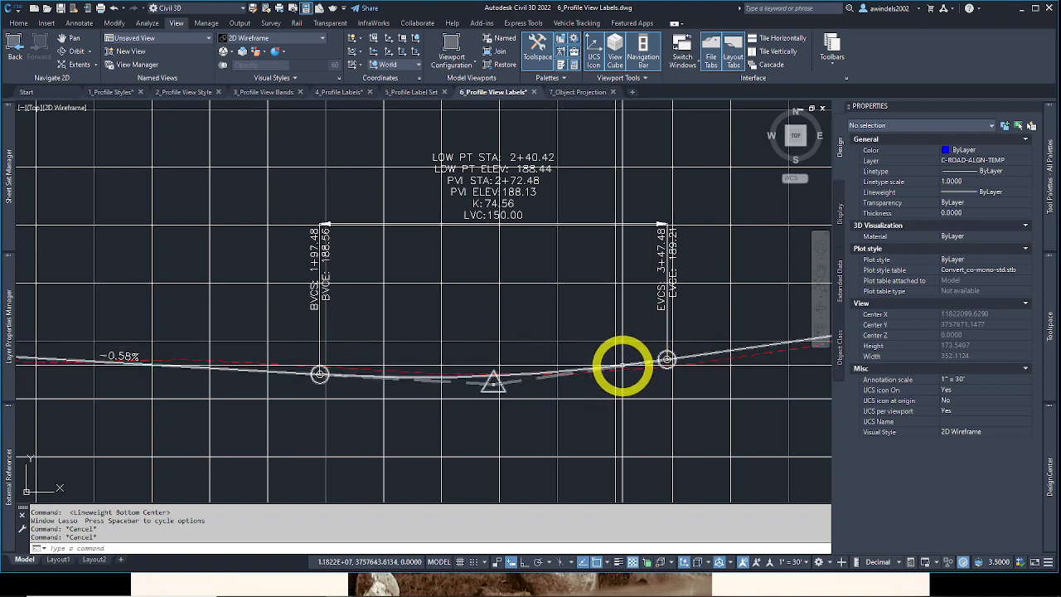
{"action": "mouse_move", "coordinate": [623, 365]}
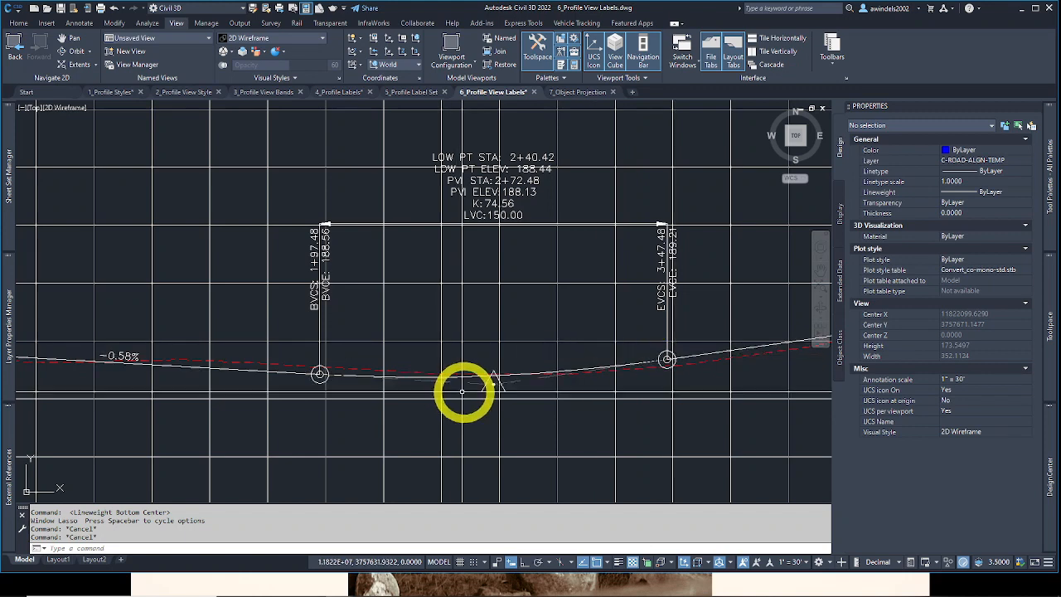
{"action": "left_click", "coordinate": [543, 215]}
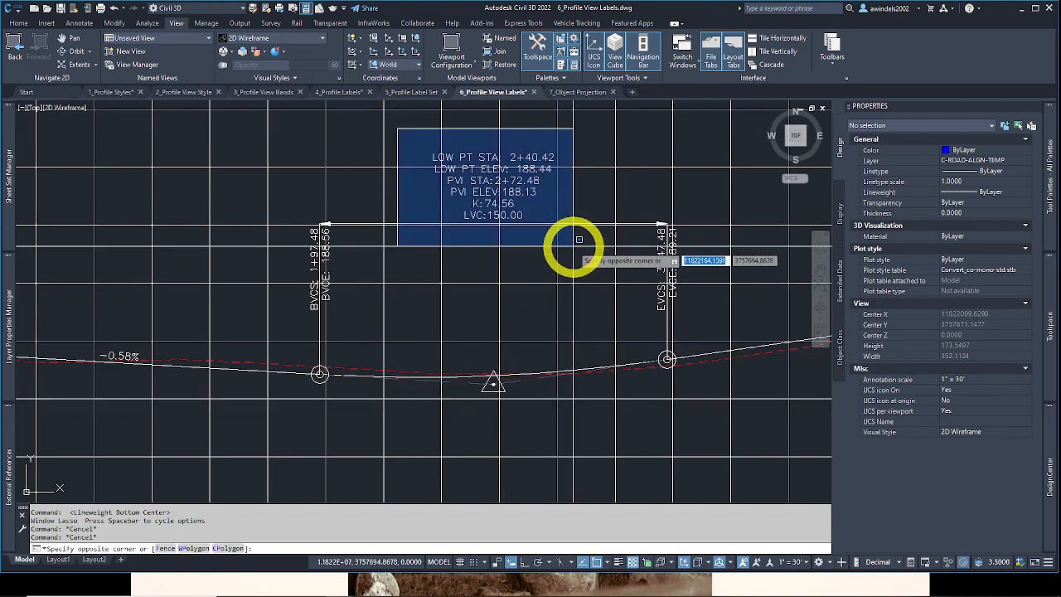
{"action": "key", "text": "Escape"}
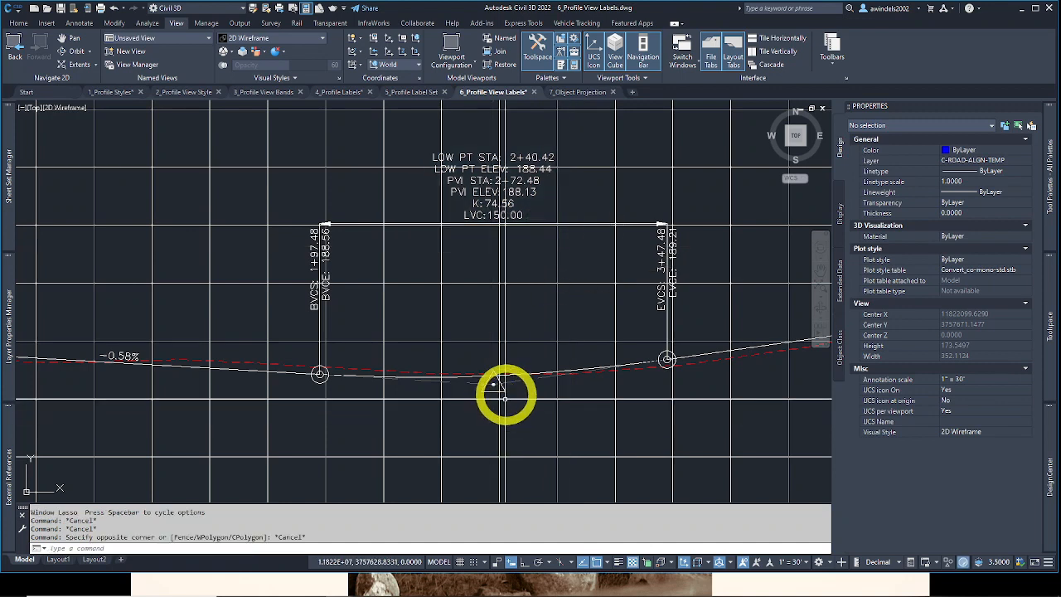
Step: Select the Jordan Court design profile at the vertical curve's PVI, examine its tangents and curve labels, and clear the selection
{"action": "left_click", "coordinate": [494, 383]}
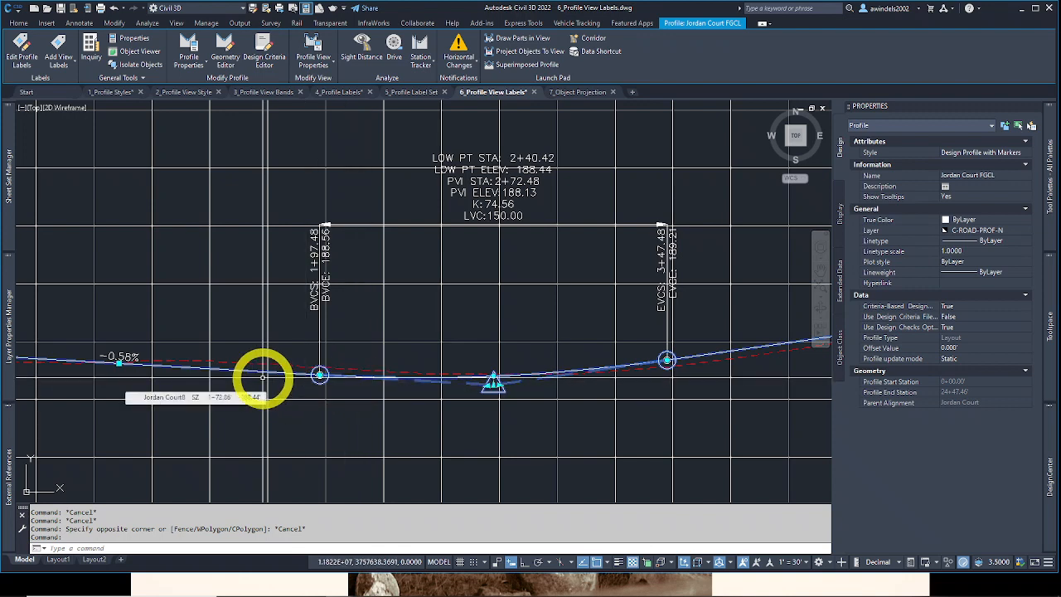
{"action": "scroll", "coordinate": [263, 377], "scroll_direction": "up", "scroll_amount": 2}
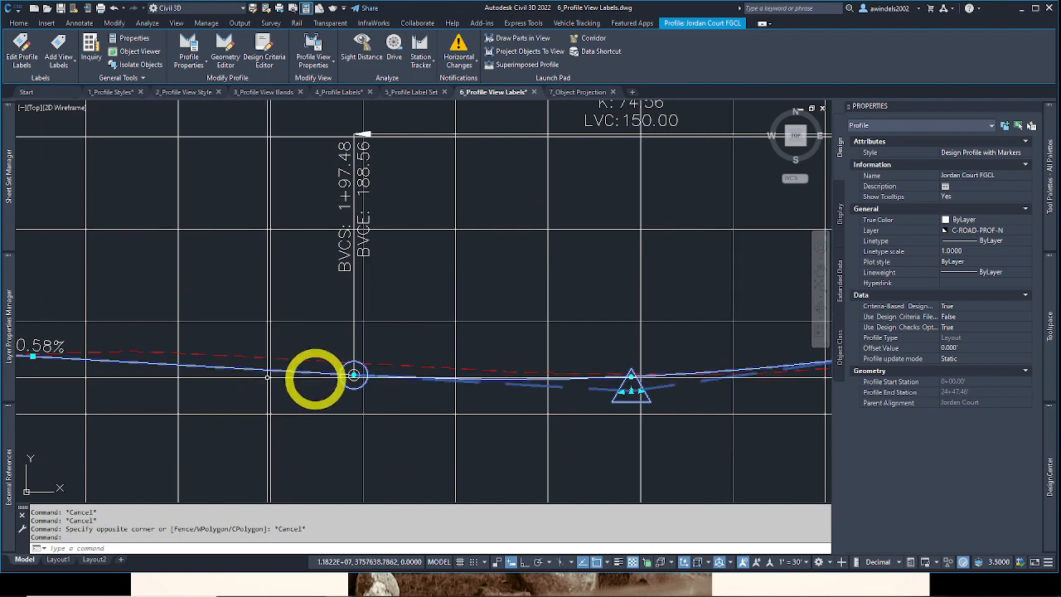
{"action": "scroll", "coordinate": [367, 379], "scroll_direction": "down", "scroll_amount": 2}
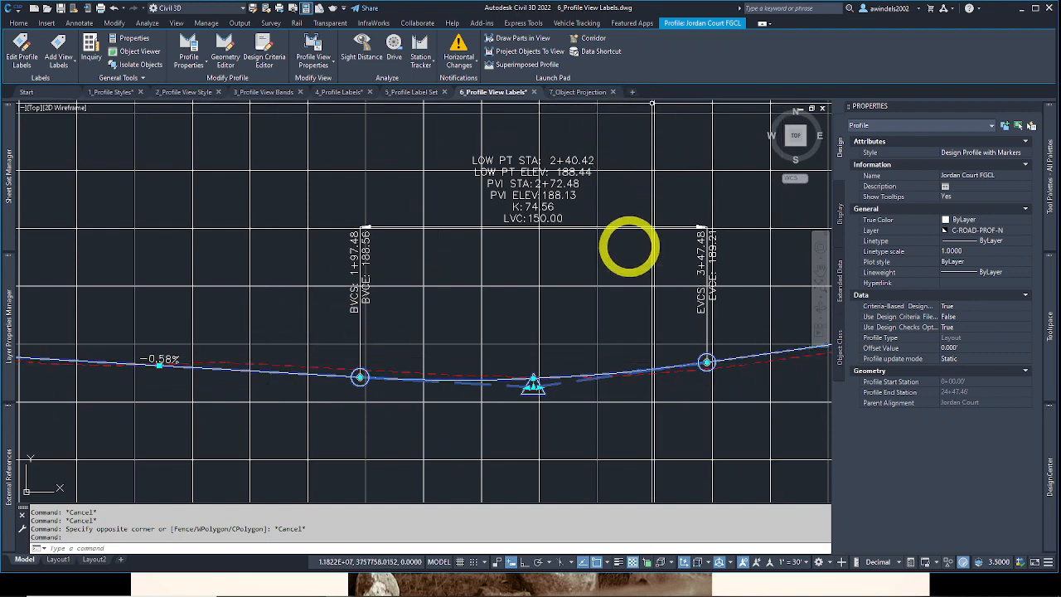
{"action": "middle_click_drag", "start_coordinate": [616, 274], "coordinate": [526, 322]}
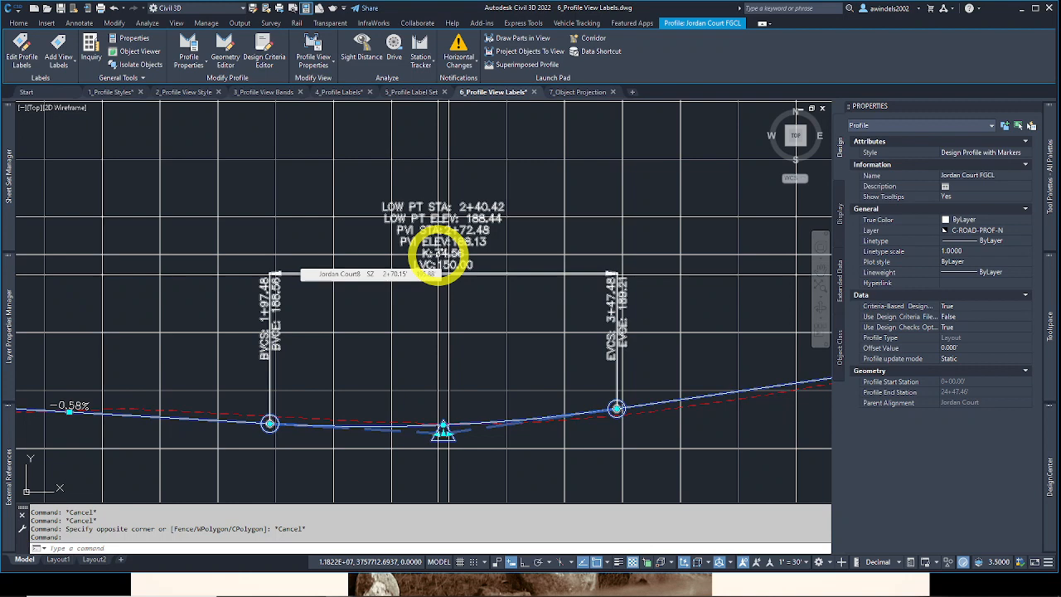
{"action": "key", "text": "Escape"}
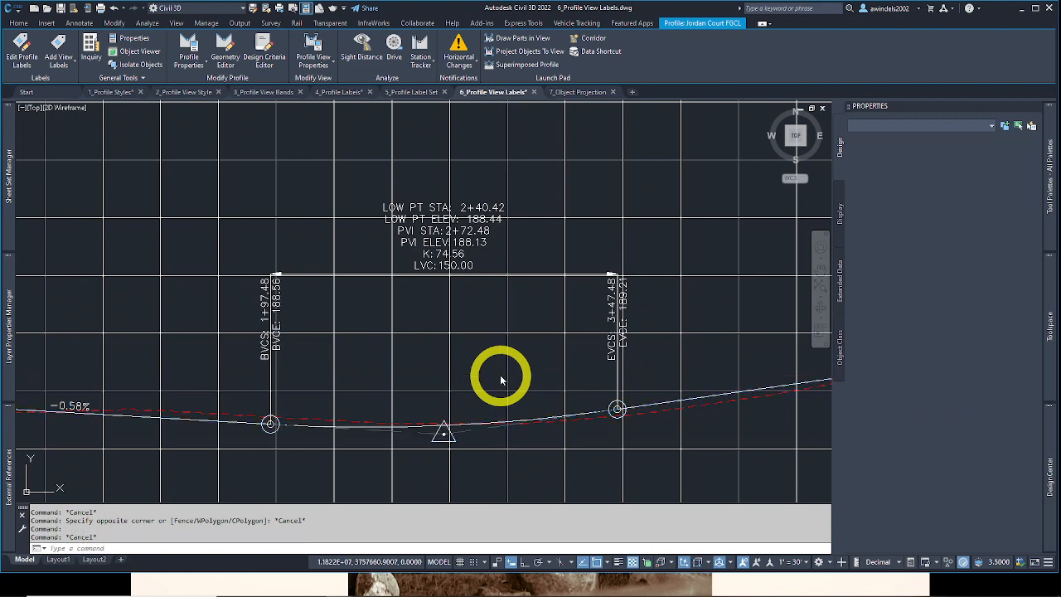
Step: Switch to the Photos app and examine the Type I and Type II crest vertical curve diagrams in VerticalCurves1.png
{"action": "middle_click_drag", "start_coordinate": [500, 375], "coordinate": [505, 377]}
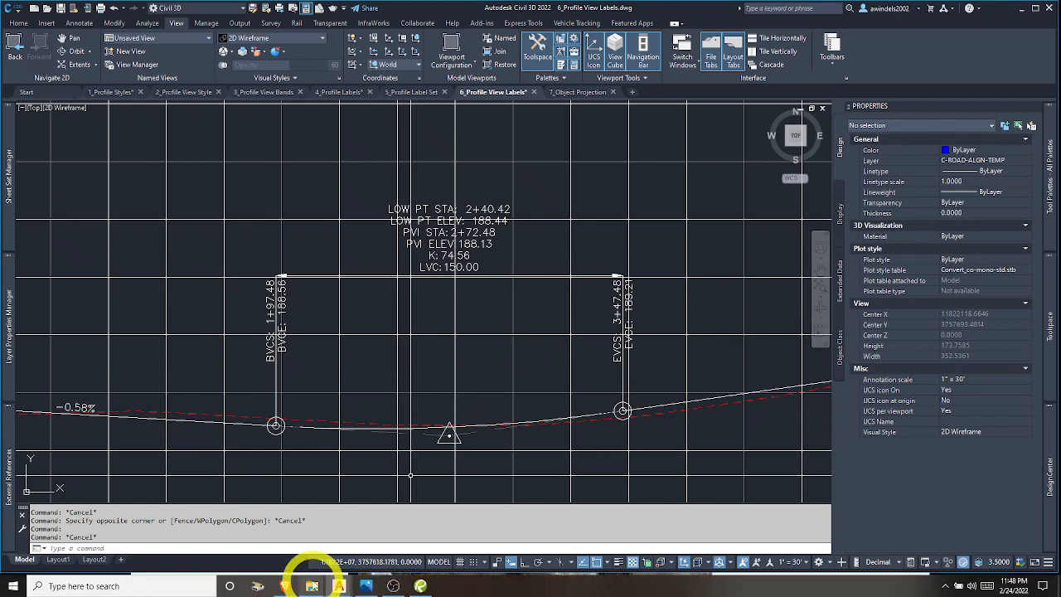
{"action": "left_click", "coordinate": [365, 586]}
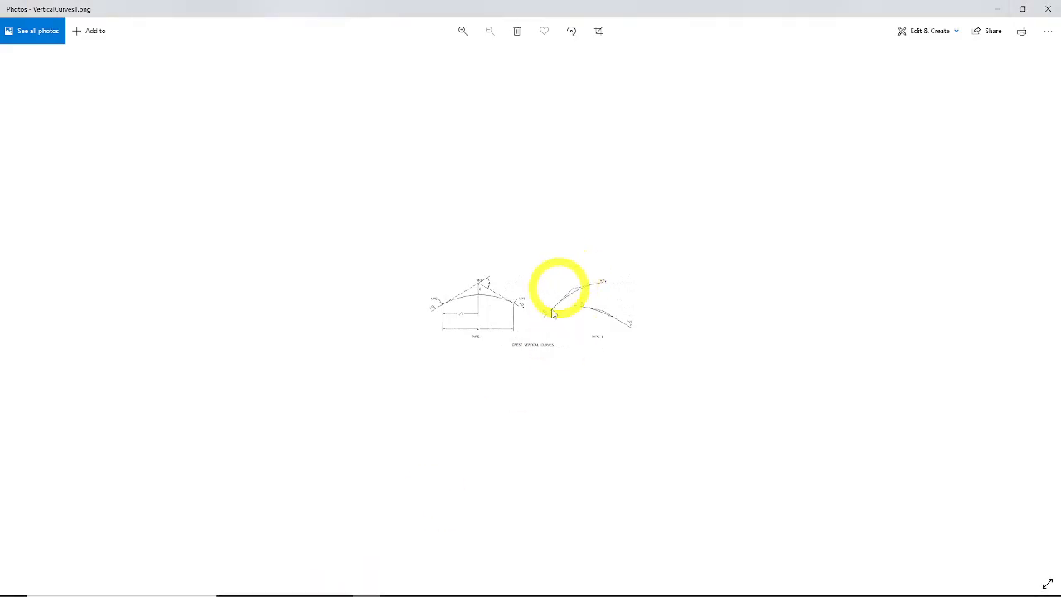
{"action": "scroll", "coordinate": [551, 323], "scroll_direction": "up", "scroll_amount": 1}
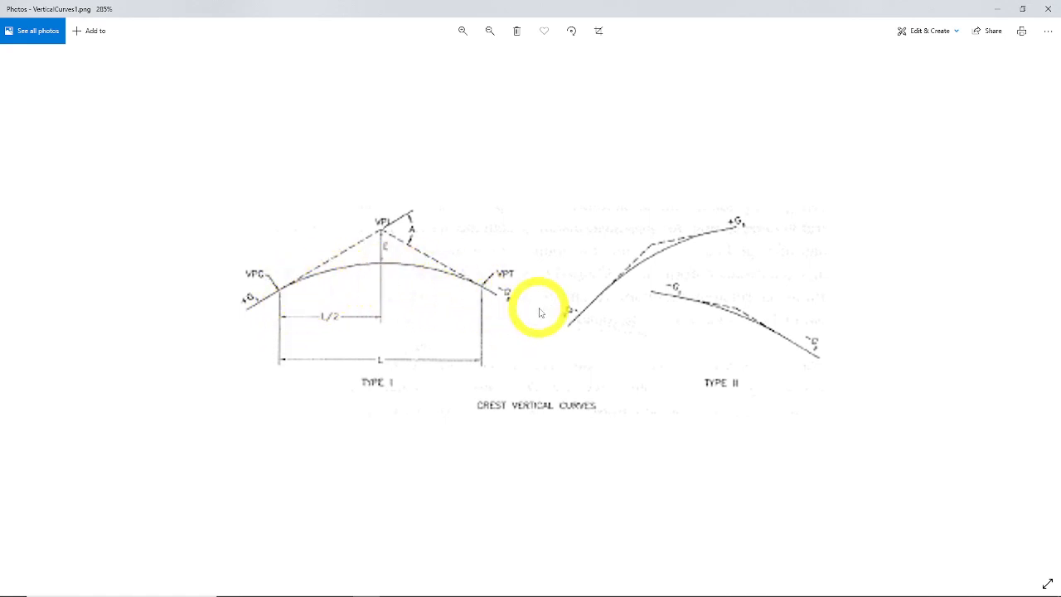
{"action": "scroll", "coordinate": [541, 315], "scroll_direction": "down", "scroll_amount": 5}
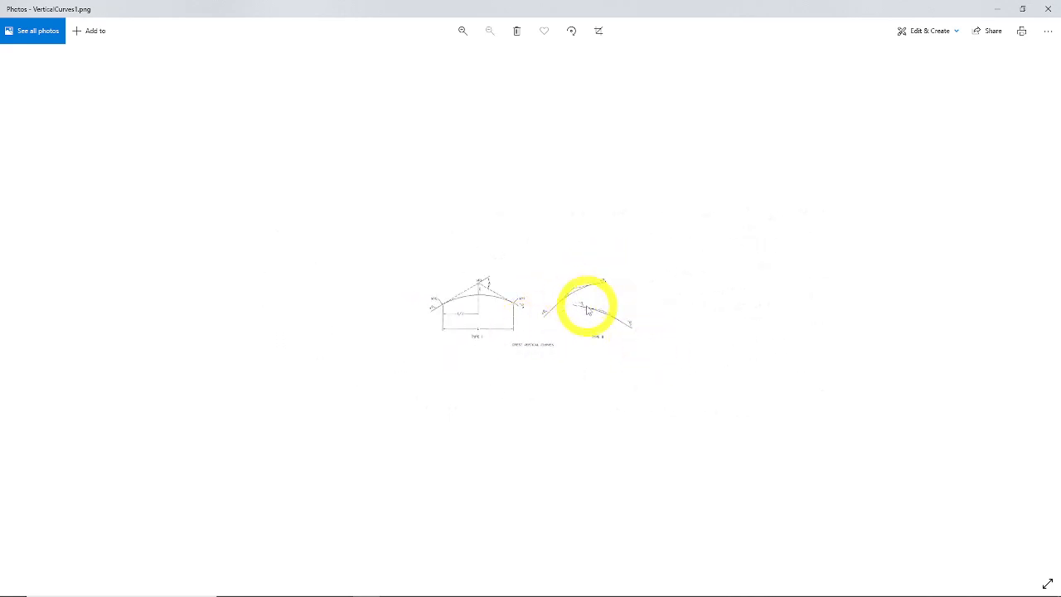
Step: Show VerticalCurves2.1.png and examine the sag curve's incoming and outgoing grades, PVI, curve length and headlight sight distance
{"action": "key", "text": "Right"}
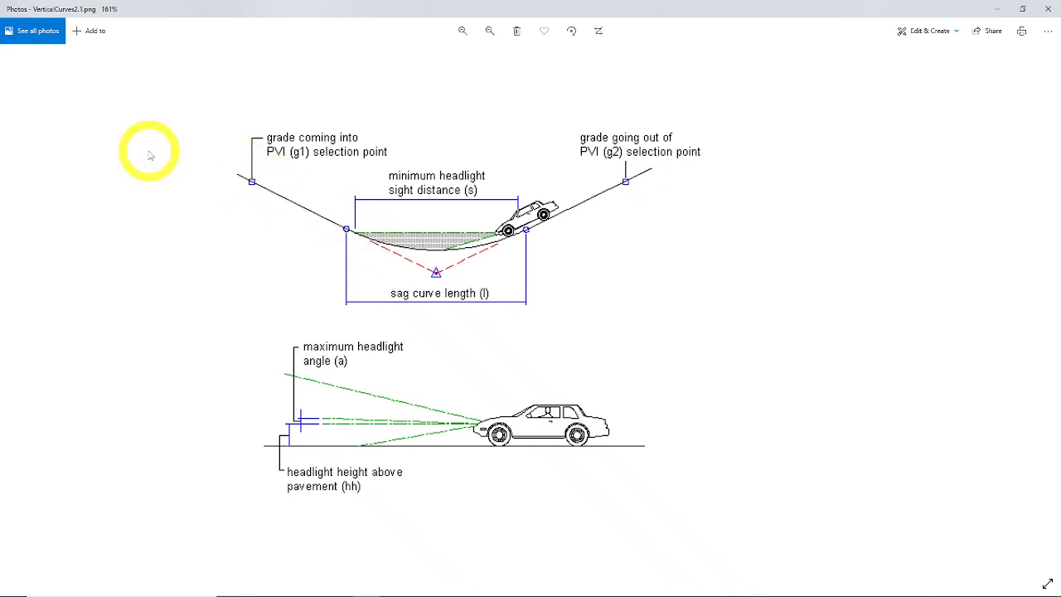
{"action": "left_click", "coordinate": [766, 194]}
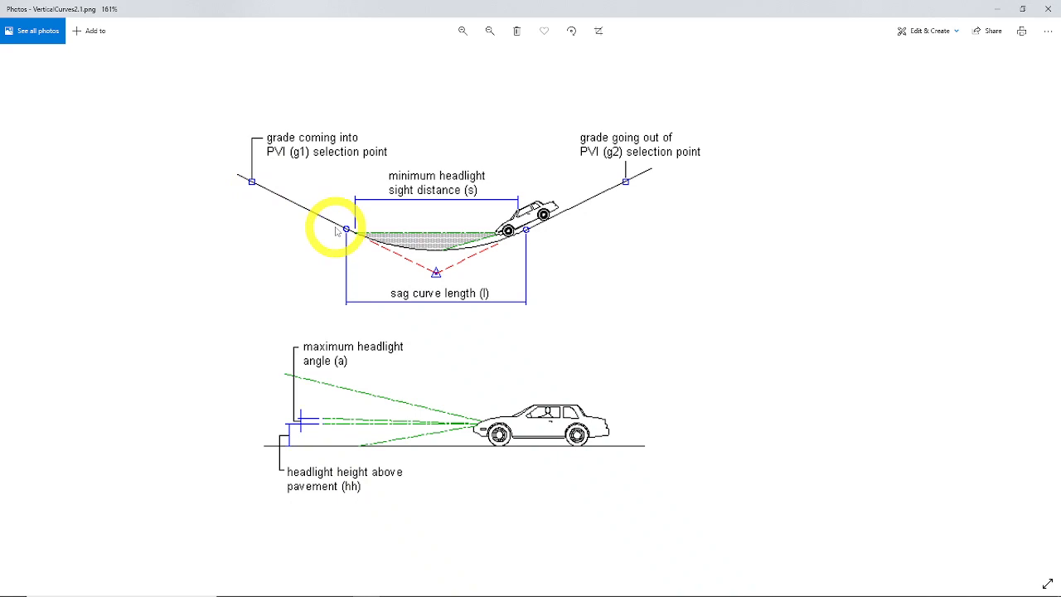
{"action": "left_click", "coordinate": [255, 185]}
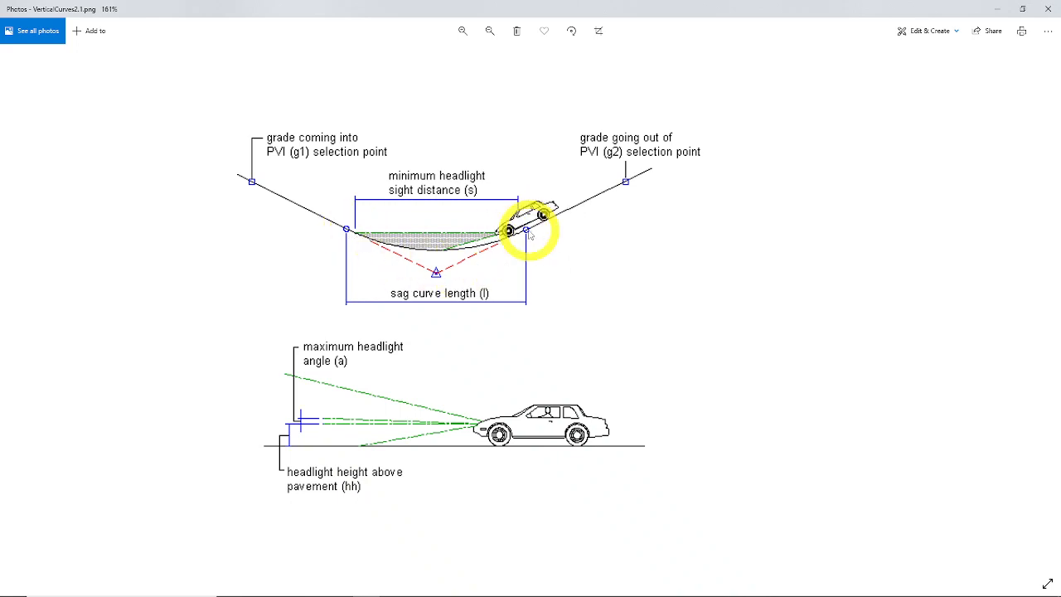
{"action": "left_click", "coordinate": [639, 172]}
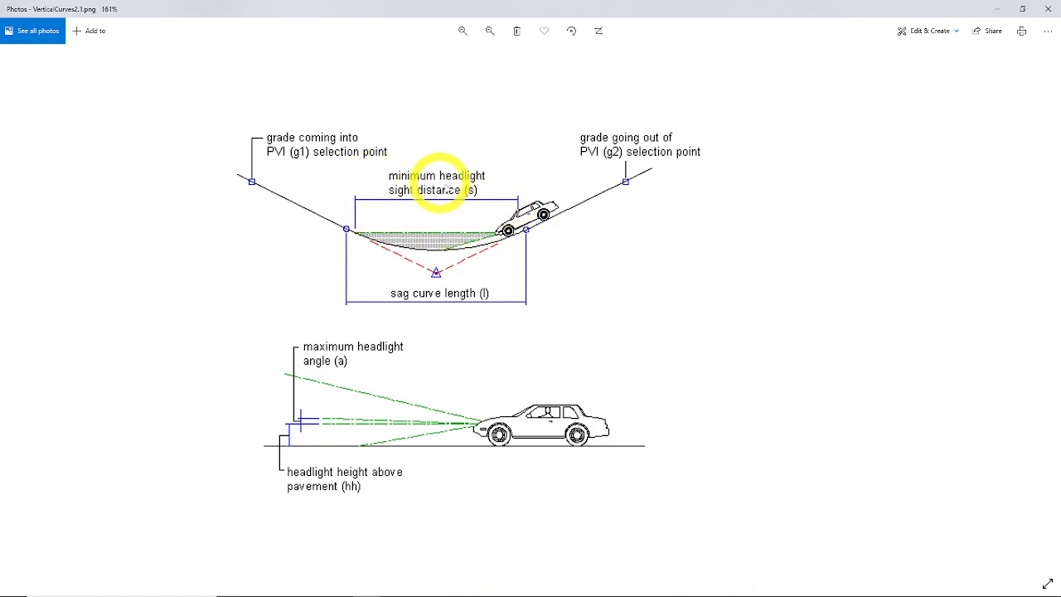
{"action": "scroll", "coordinate": [502, 202], "scroll_direction": "up", "scroll_amount": 2}
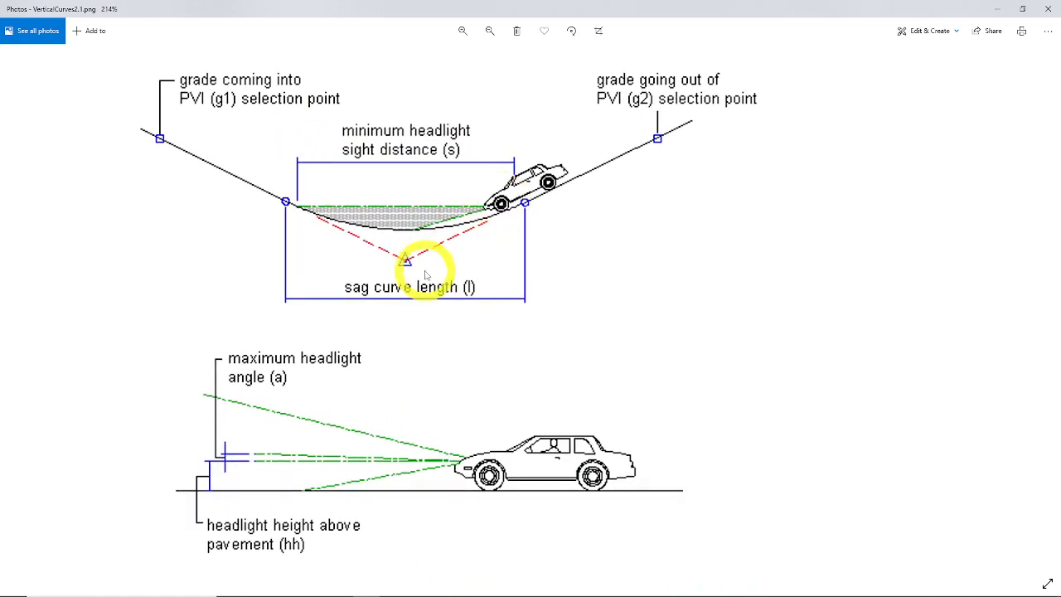
{"action": "left_click", "coordinate": [285, 204]}
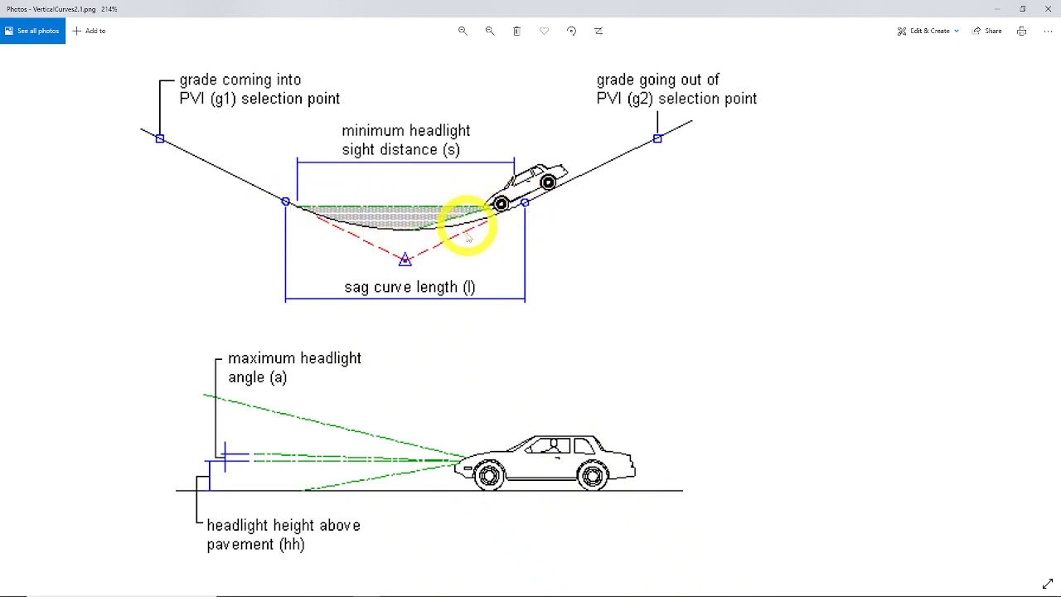
{"action": "left_click", "coordinate": [406, 263]}
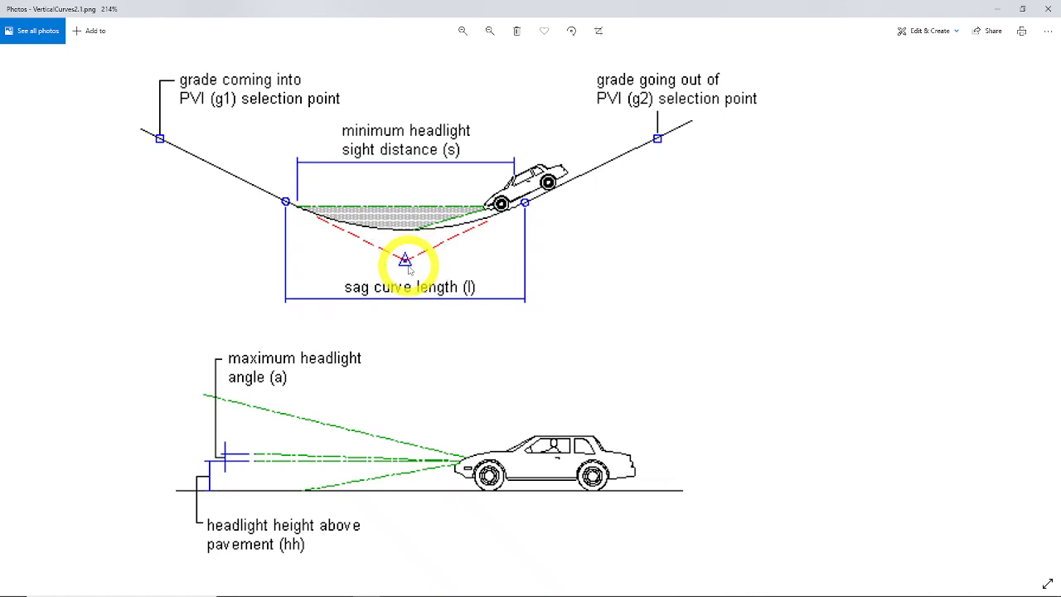
{"action": "scroll", "coordinate": [406, 263], "scroll_direction": "down", "scroll_amount": 3}
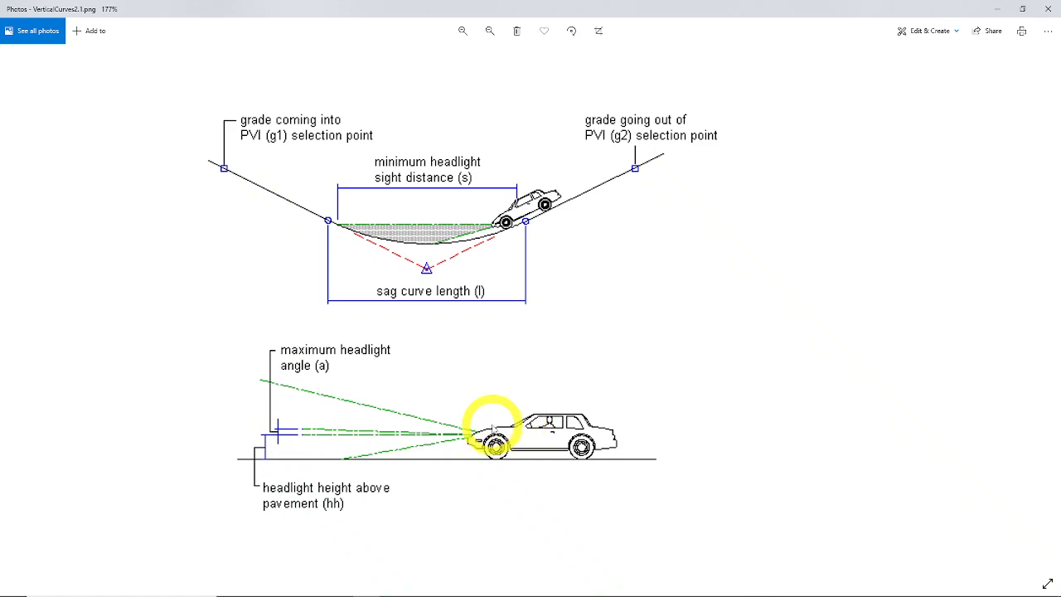
{"action": "scroll", "coordinate": [489, 421], "scroll_direction": "down", "scroll_amount": 3}
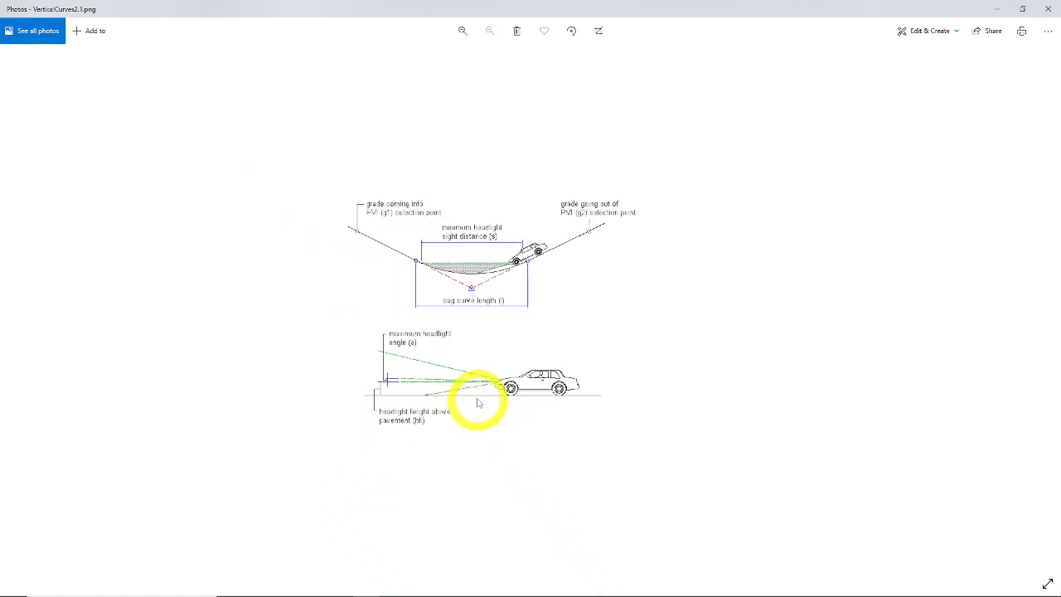
Step: Show VerticalCurves2.png and examine the crest curve's minimum stopping sight distance, curve length and incoming and outgoing grades
{"action": "key", "text": "Right"}
{"action": "scroll", "coordinate": [476, 398], "scroll_direction": "up", "scroll_amount": 3}
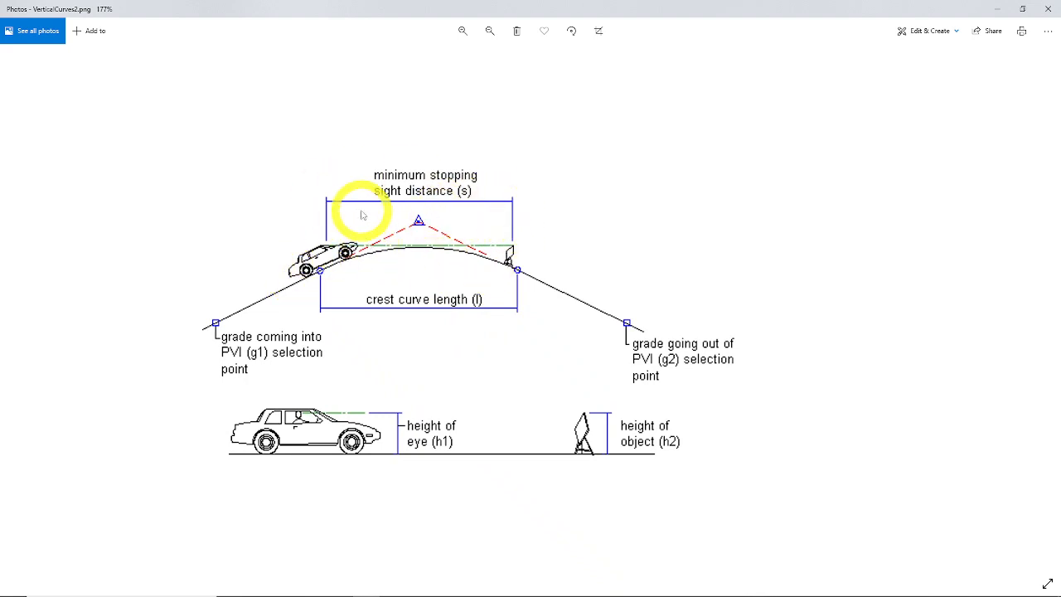
{"action": "key", "text": "ctrl"}
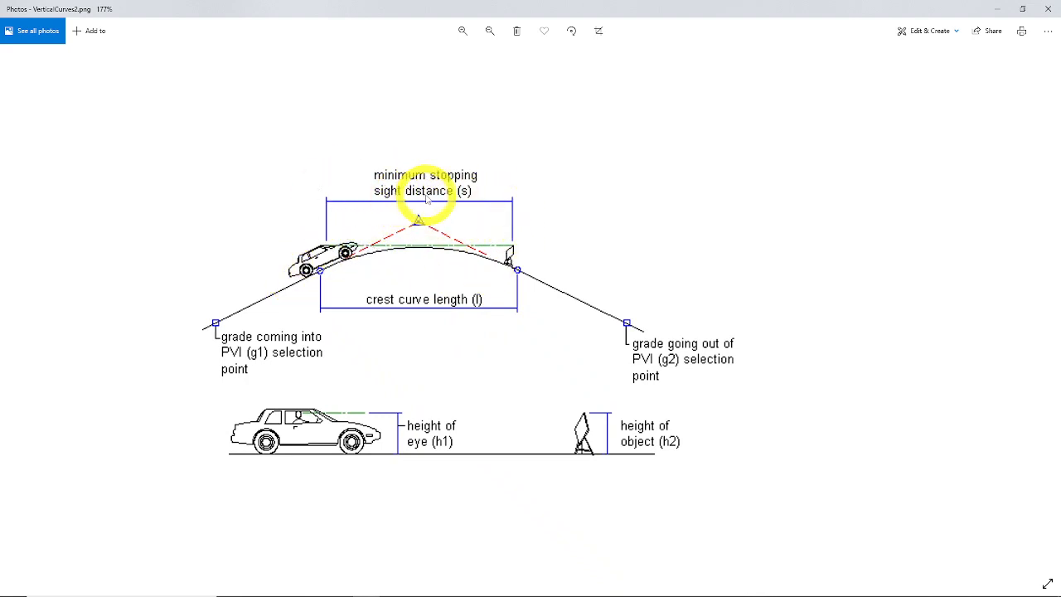
{"action": "key", "text": "ctrl"}
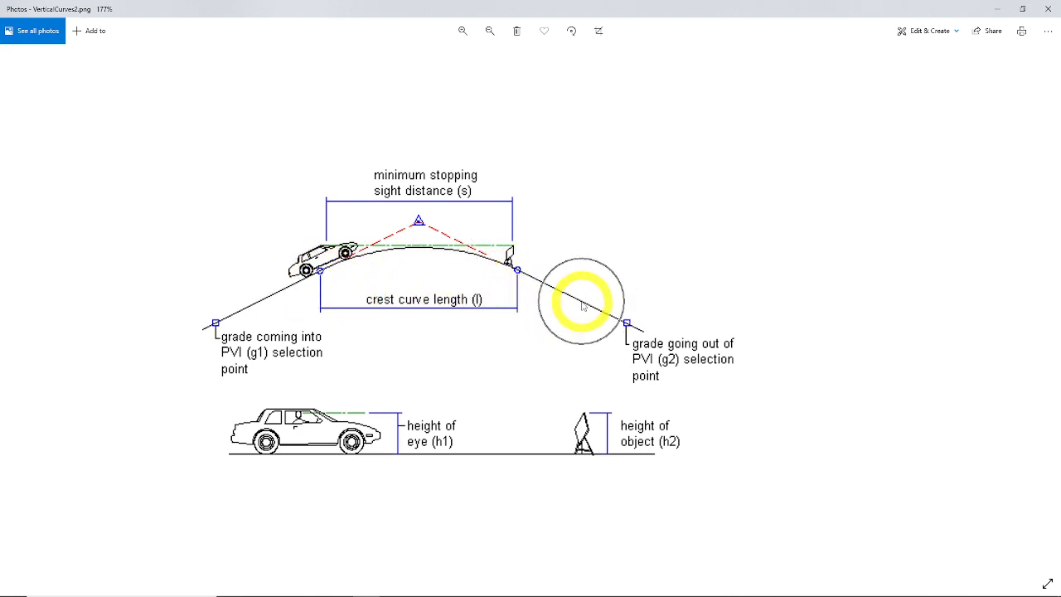
{"action": "key", "text": "ctrl"}
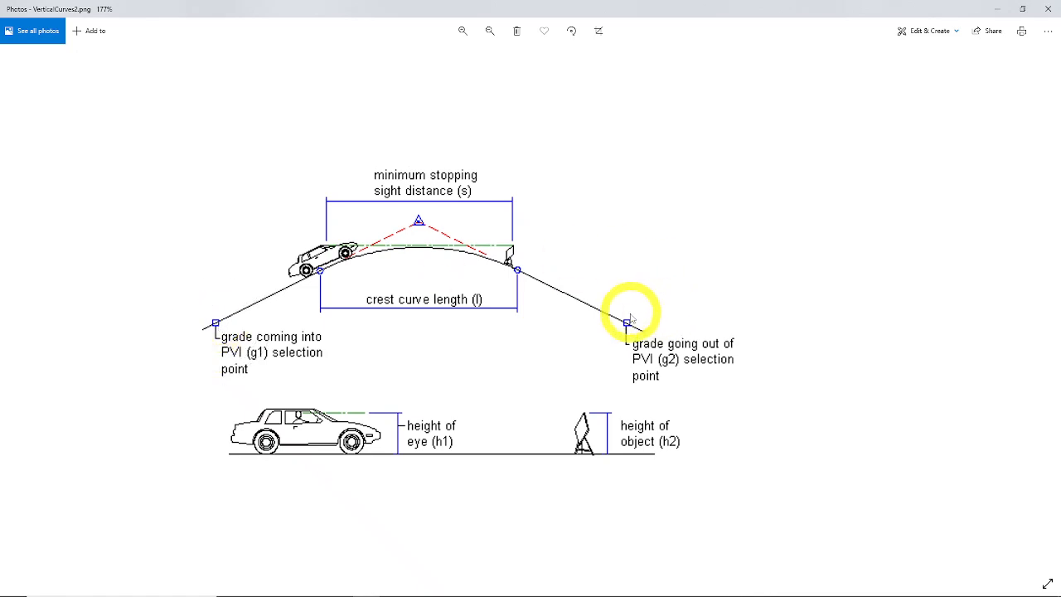
{"action": "scroll", "coordinate": [469, 373], "scroll_direction": "down", "scroll_amount": 3}
Step: Show VerticalCurves3.jpg and examine the K-value formula with its curve length and the g1 and g2 grades
{"action": "key", "text": "Right"}
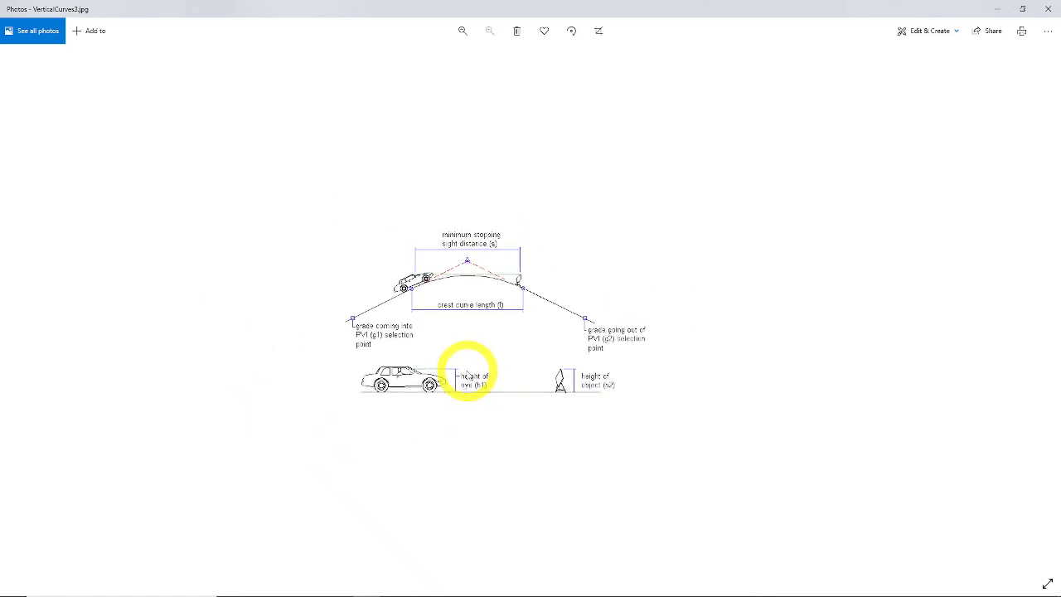
{"action": "scroll", "coordinate": [464, 403], "scroll_direction": "up", "scroll_amount": 3}
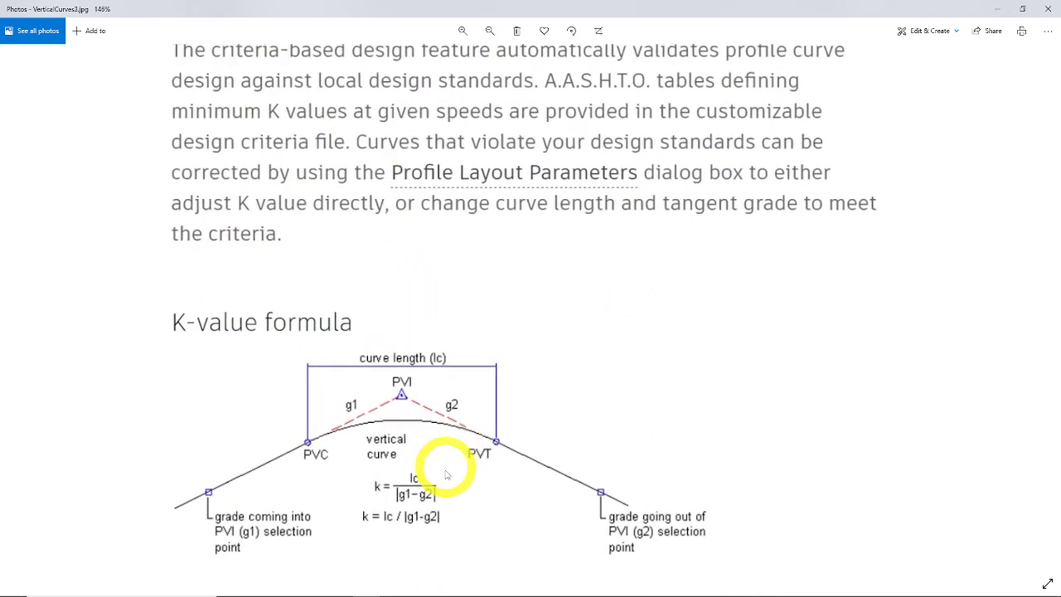
{"action": "left_click_drag", "start_coordinate": [448, 504], "coordinate": [506, 464]}
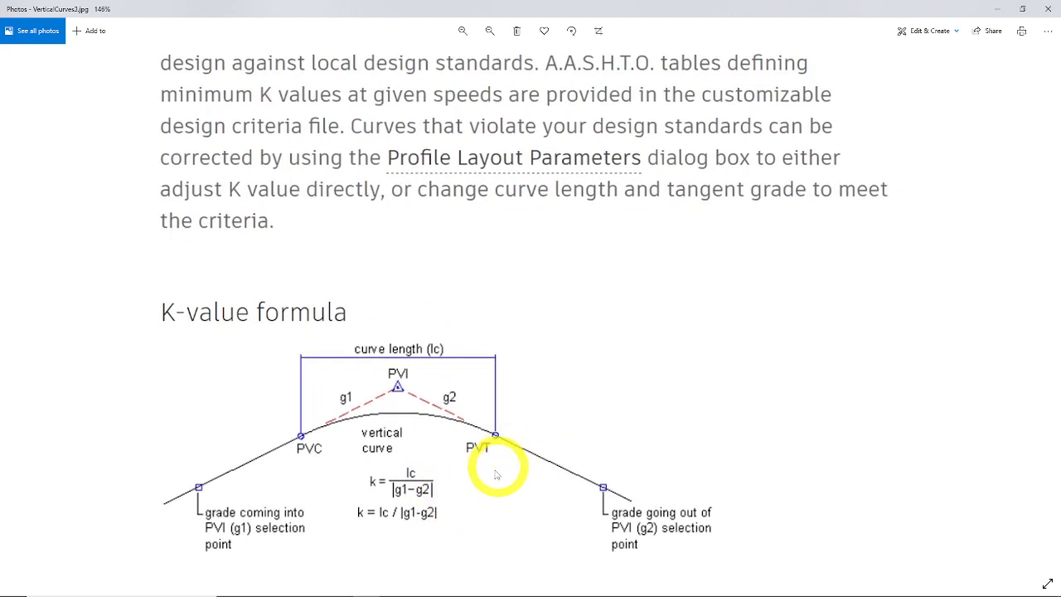
{"action": "scroll", "coordinate": [385, 498], "scroll_direction": "up", "scroll_amount": 2}
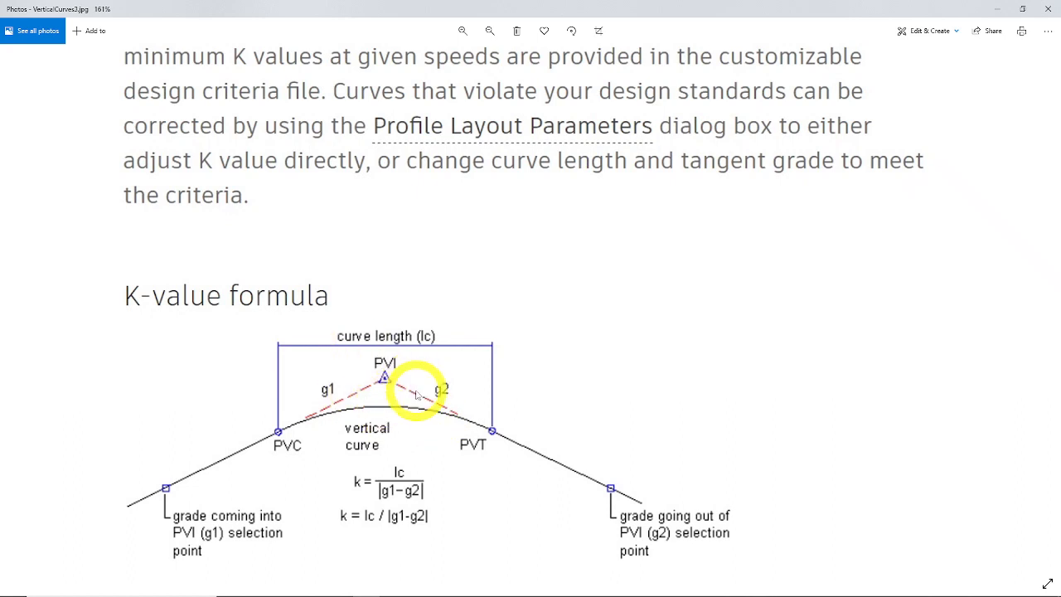
{"action": "key", "text": "ctrl"}
{"action": "key", "text": "ctrl"}
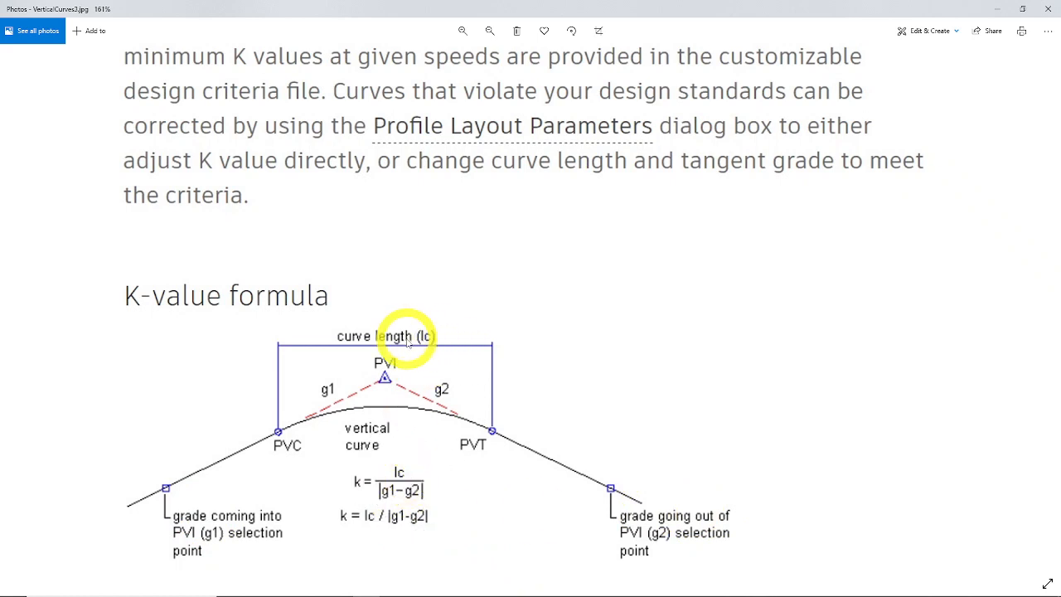
{"action": "key", "text": "ctrl"}
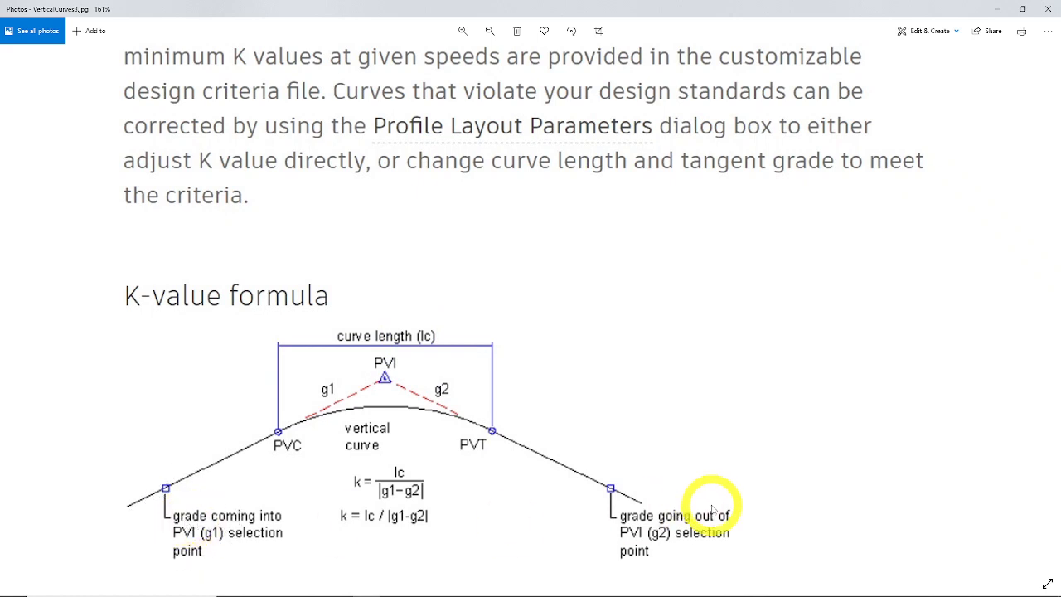
{"action": "key", "text": "ctrl"}
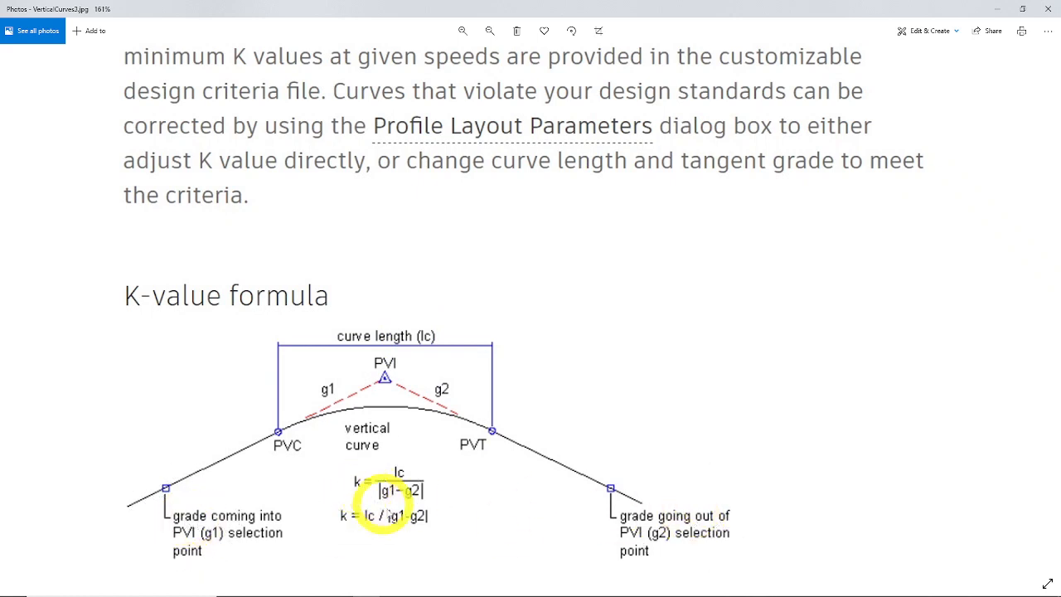
{"action": "key", "text": "ctrl"}
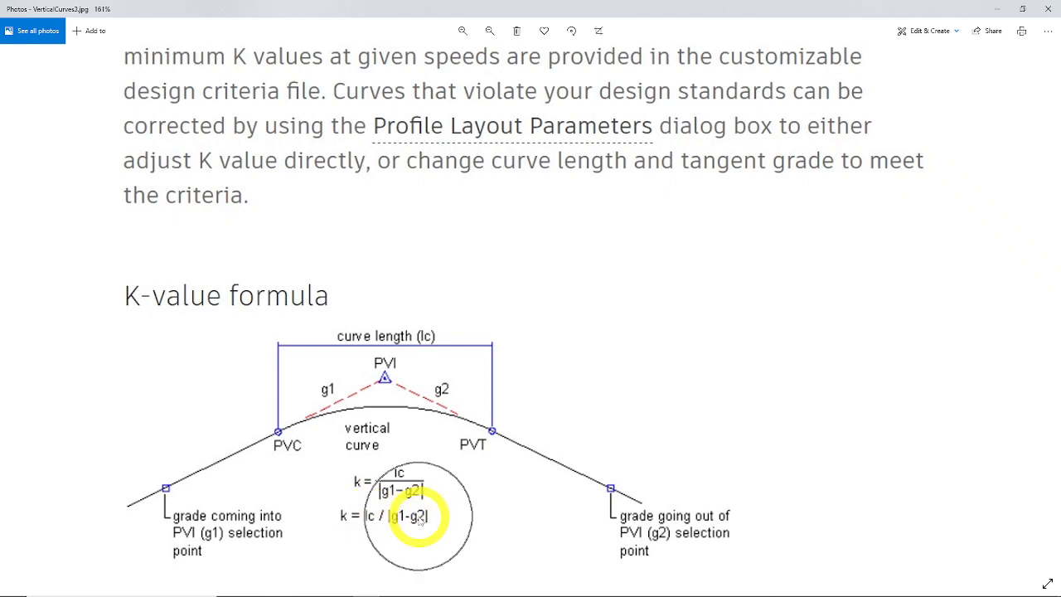
{"action": "scroll", "coordinate": [421, 518], "scroll_direction": "down", "scroll_amount": 3, "text": "ctrl"}
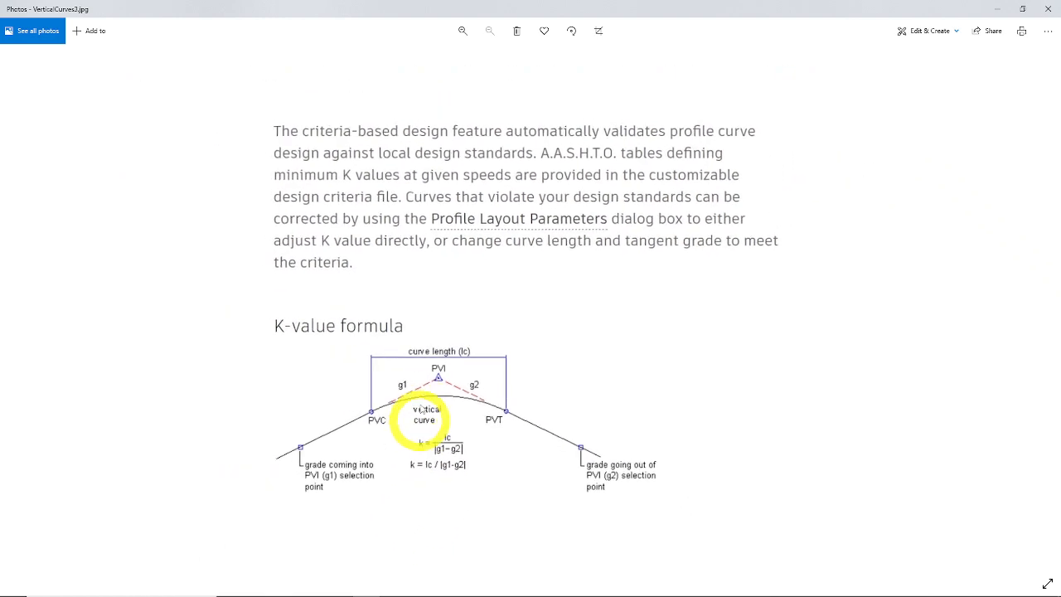
Step: Show VerticalCurves4.png, examine the vertical curve layout with its tangents, PVC, PVI and PVT, and close the Photos app
{"action": "key", "text": "Right"}
{"action": "scroll", "coordinate": [522, 213], "scroll_direction": "up", "scroll_amount": 3, "text": "ctrl"}
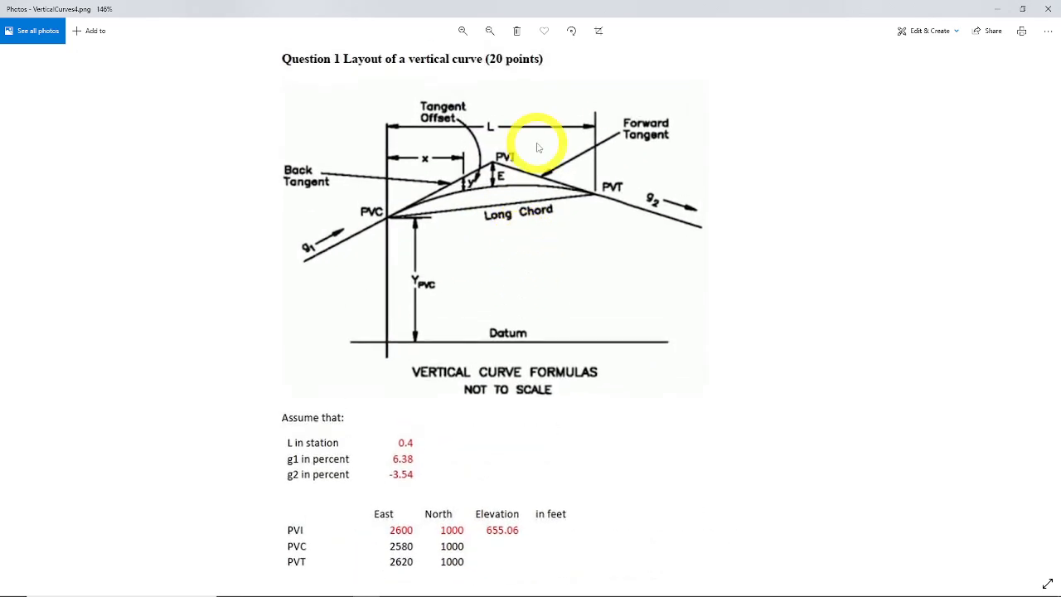
{"action": "scroll", "coordinate": [538, 142], "scroll_direction": "up", "scroll_amount": 2, "text": "ctrl"}
{"action": "left_click_drag", "start_coordinate": [527, 164], "coordinate": [529, 207]}
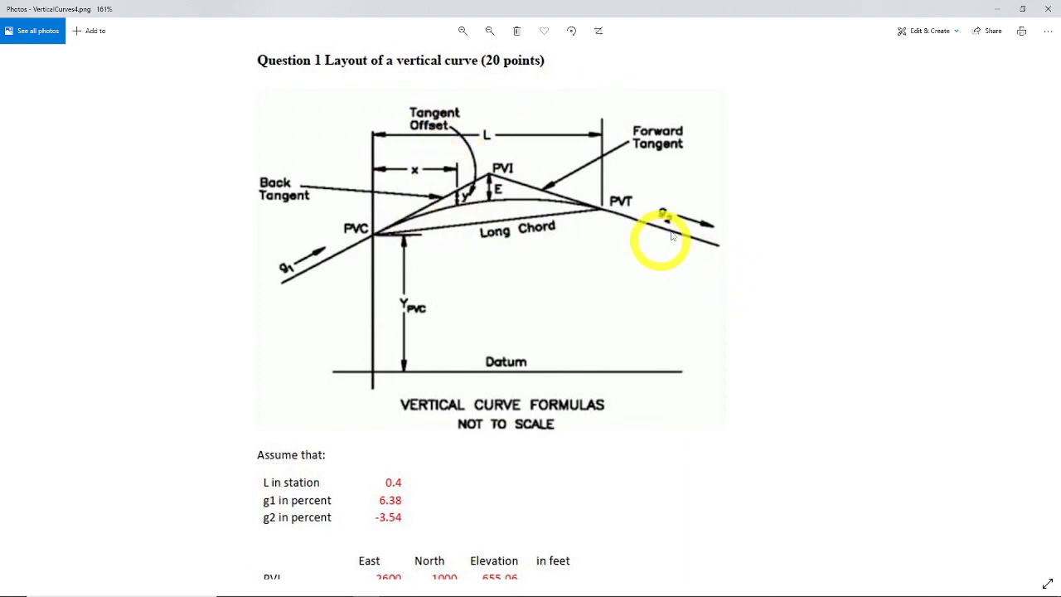
{"action": "left_click", "coordinate": [305, 261]}
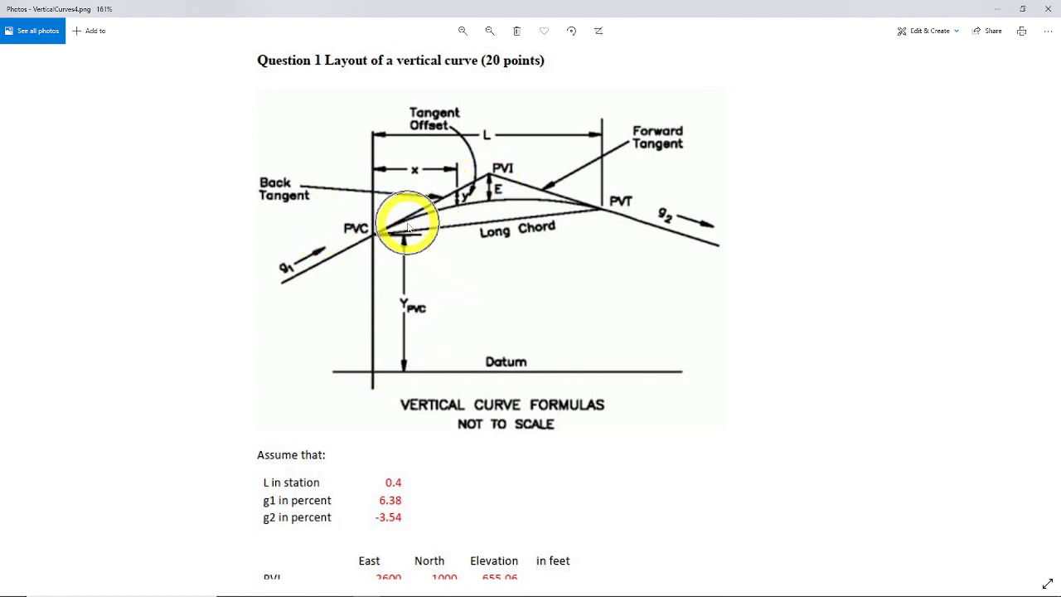
{"action": "left_click", "coordinate": [494, 177]}
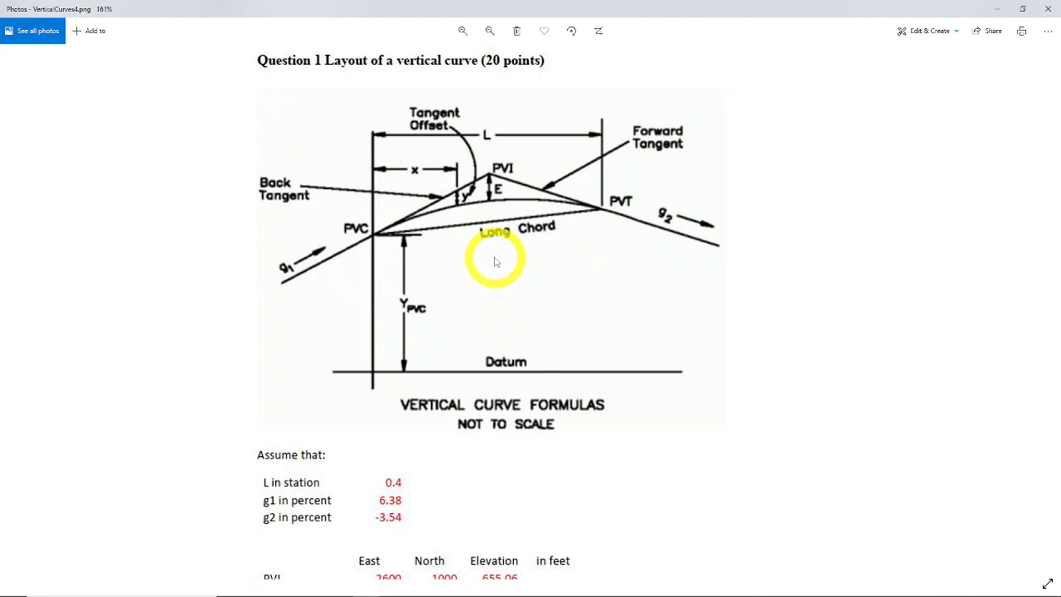
{"action": "scroll", "coordinate": [603, 245], "scroll_direction": "down", "scroll_amount": 2}
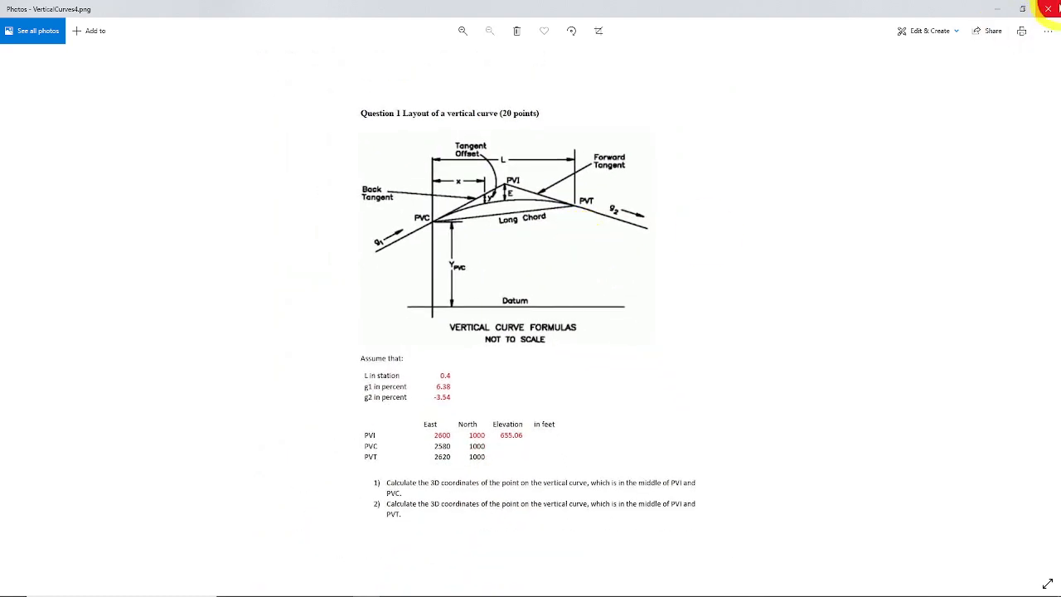
{"action": "left_click", "coordinate": [1048, 9]}
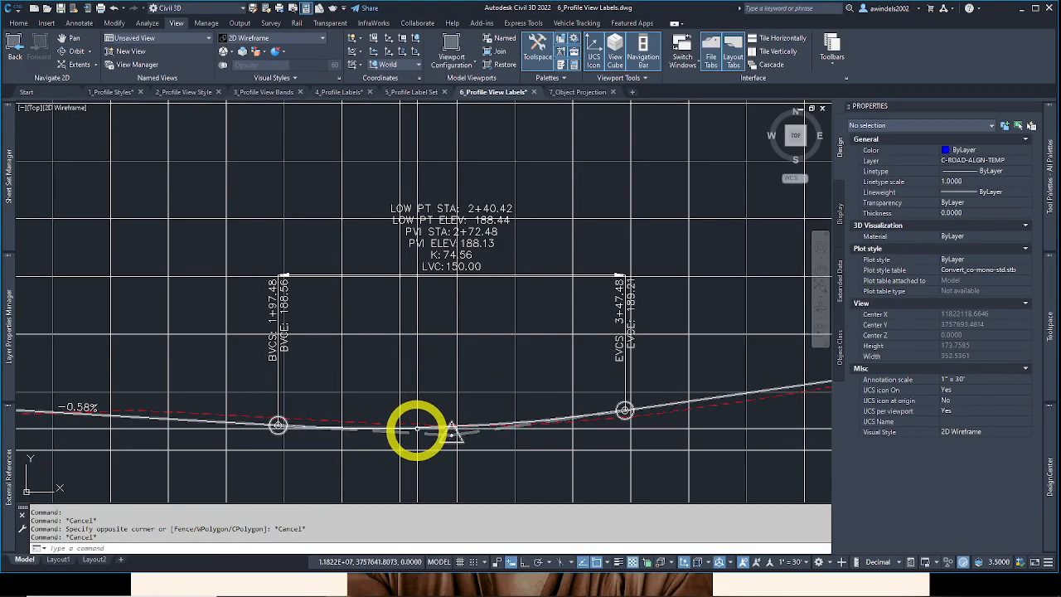
Step: Open the profile geometry editor for the Jordan Court FGCL design profile
{"action": "left_click", "coordinate": [414, 430]}
{"action": "key", "text": "Escape"}
{"action": "left_click", "coordinate": [412, 429]}
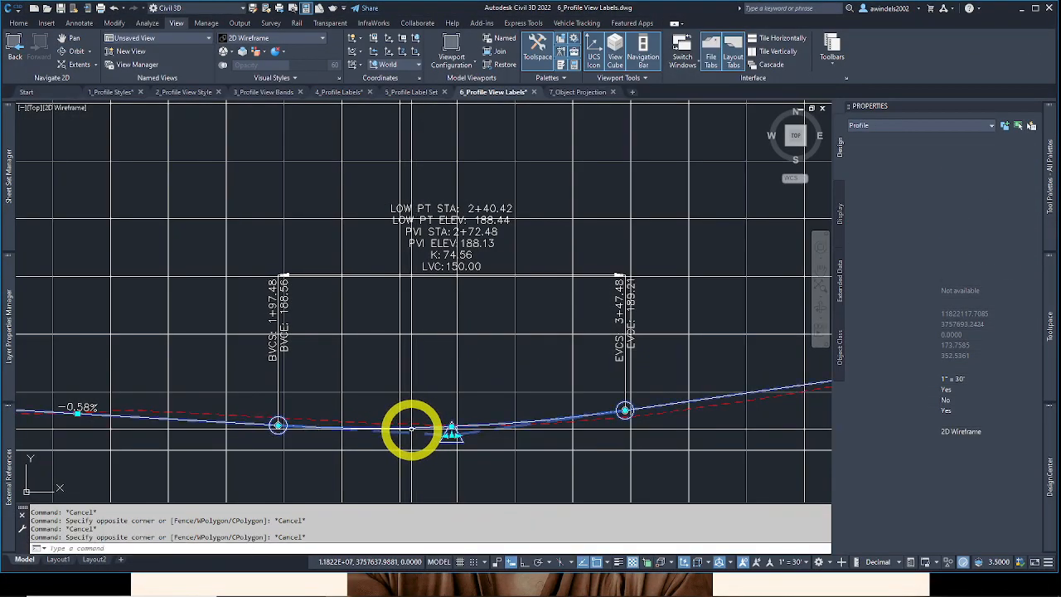
{"action": "scroll", "coordinate": [335, 347], "scroll_direction": "down", "scroll_amount": 5}
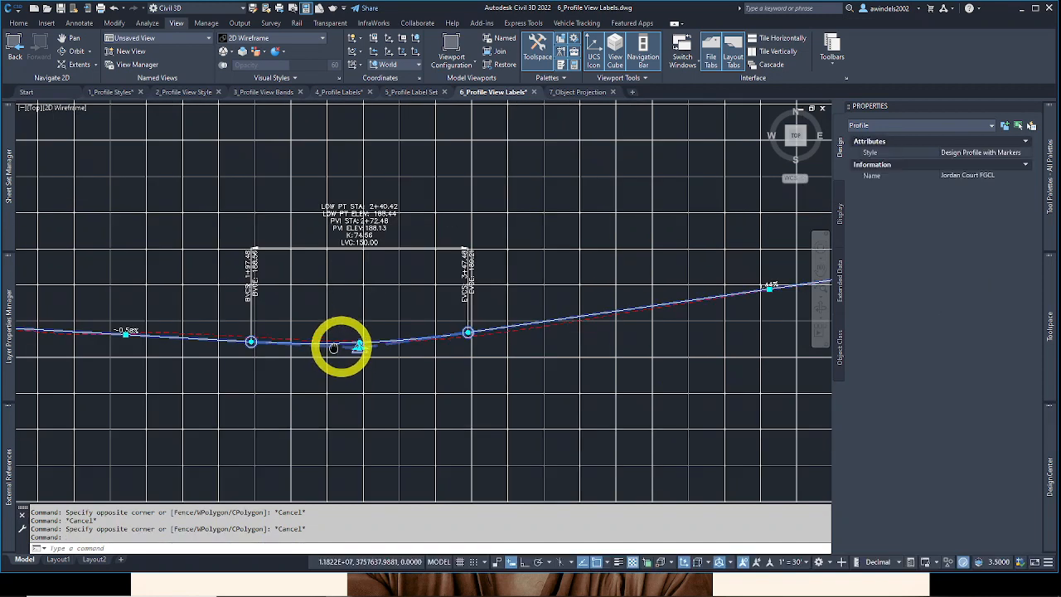
{"action": "right_click", "coordinate": [338, 335]}
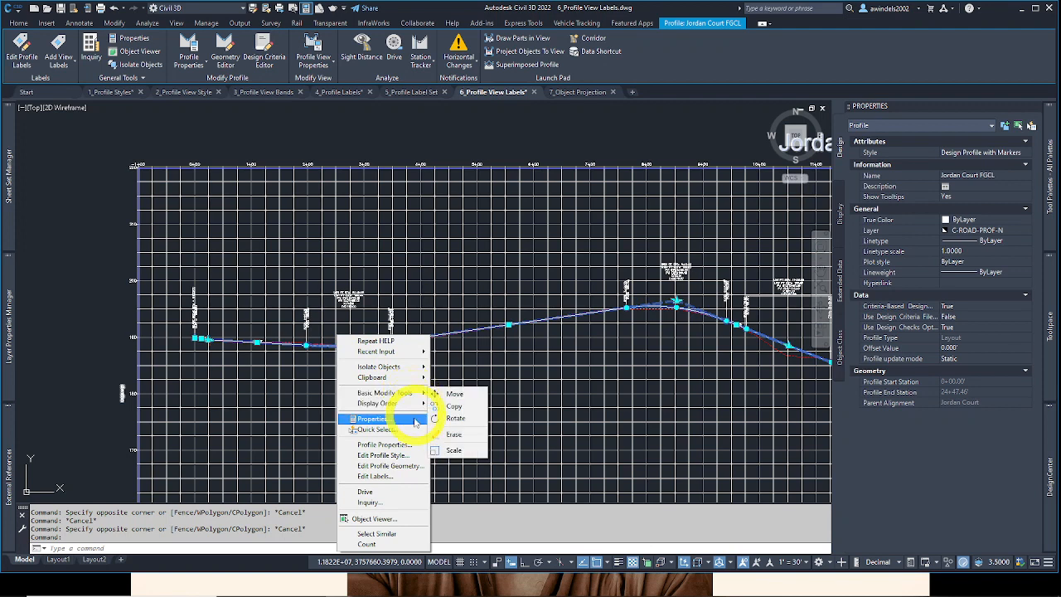
{"action": "left_click", "coordinate": [410, 469]}
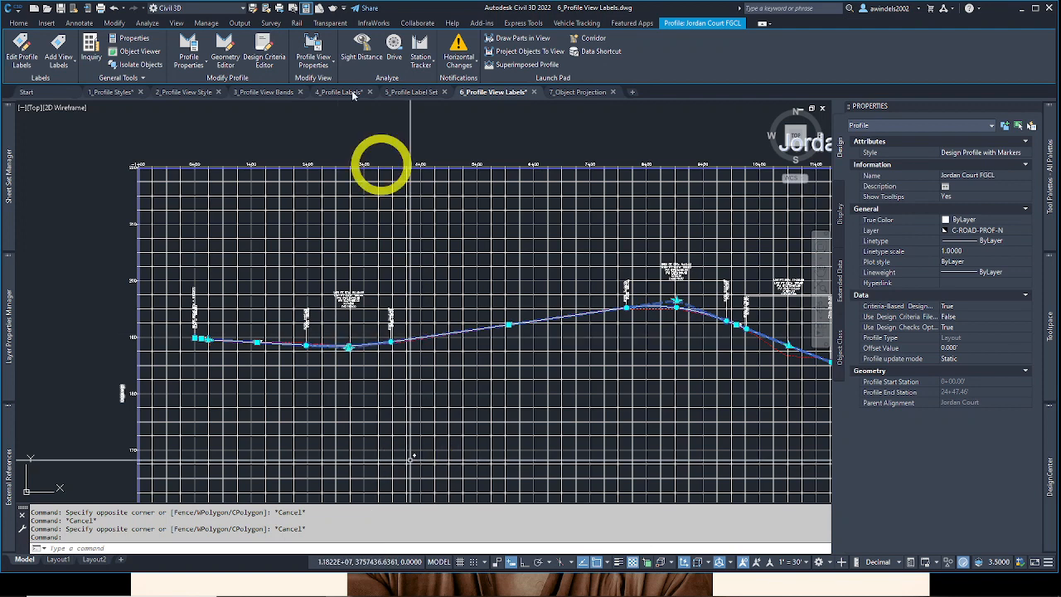
{"action": "left_click", "coordinate": [233, 54]}
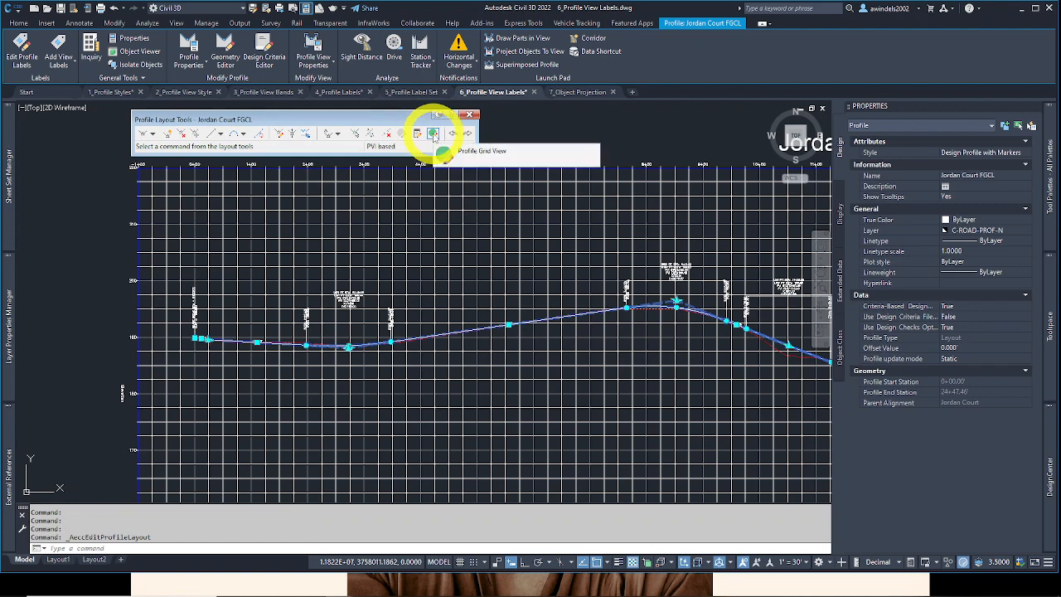
Step: Show the profile grid view and examine each PVI's grades, curve type, curve length and K value
{"action": "left_click", "coordinate": [432, 134]}
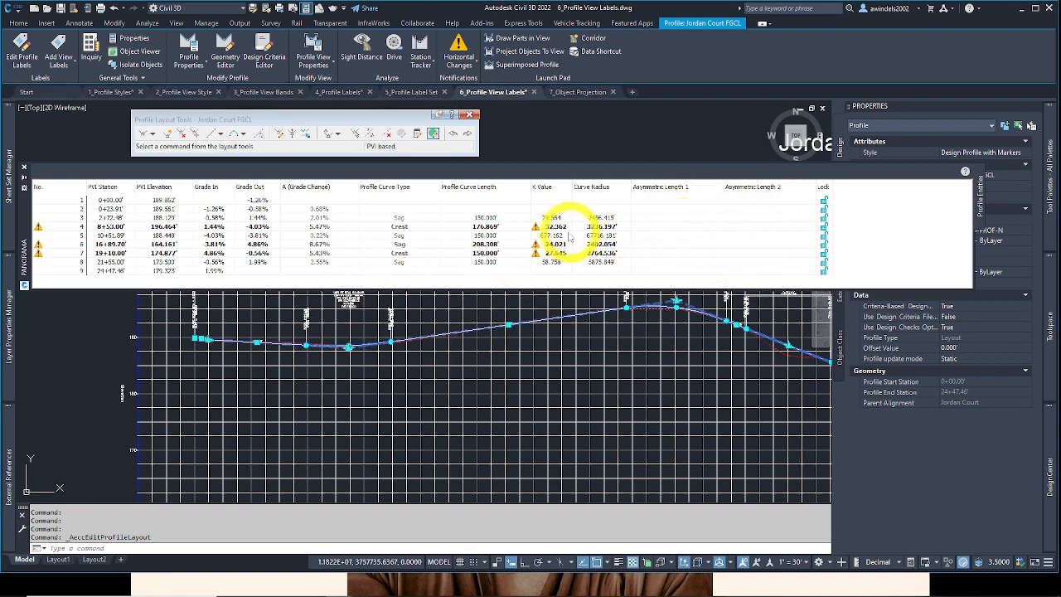
{"action": "right_click", "coordinate": [58, 218]}
{"action": "left_click", "coordinate": [876, 217]}
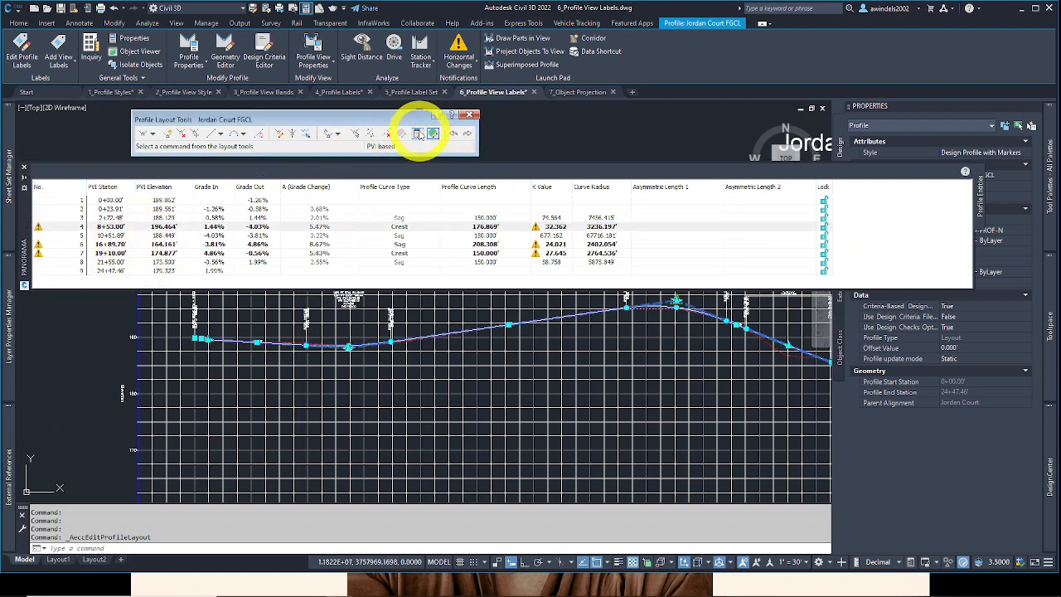
Step: Examine the layout parameters and design checks of the sag curve PVI at station 2+72.48, and close the parameters and grid view
{"action": "left_click", "coordinate": [419, 132]}
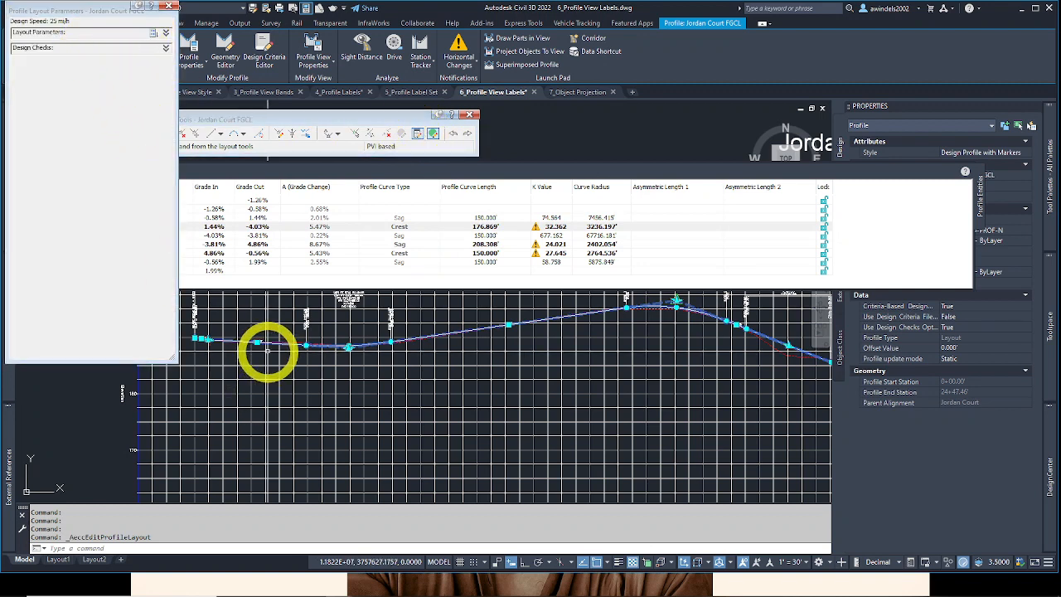
{"action": "middle_click_drag", "start_coordinate": [268, 348], "coordinate": [310, 373]}
{"action": "left_click", "coordinate": [337, 148]}
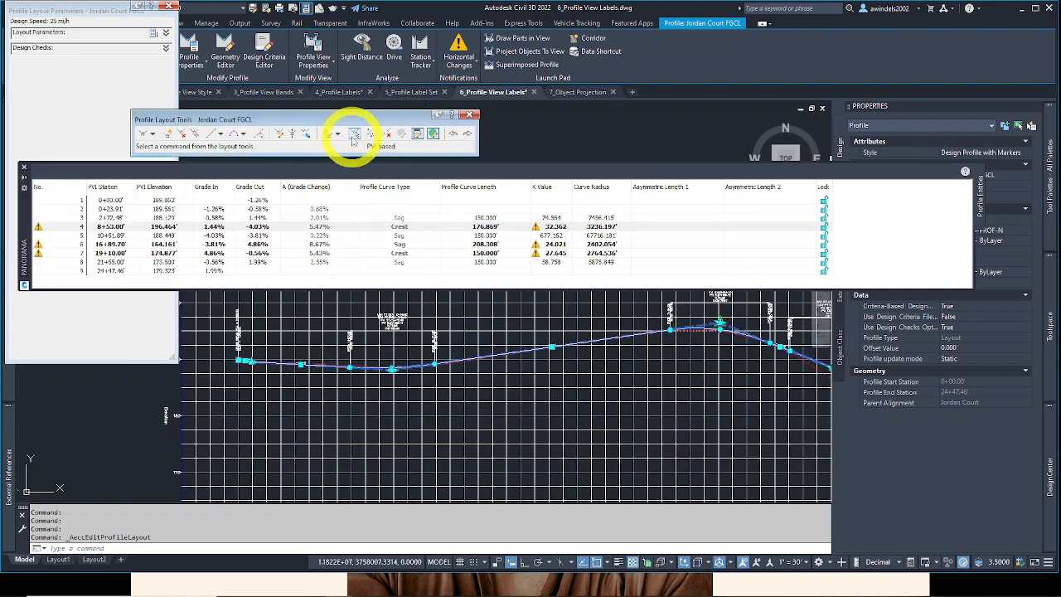
{"action": "left_click", "coordinate": [354, 133]}
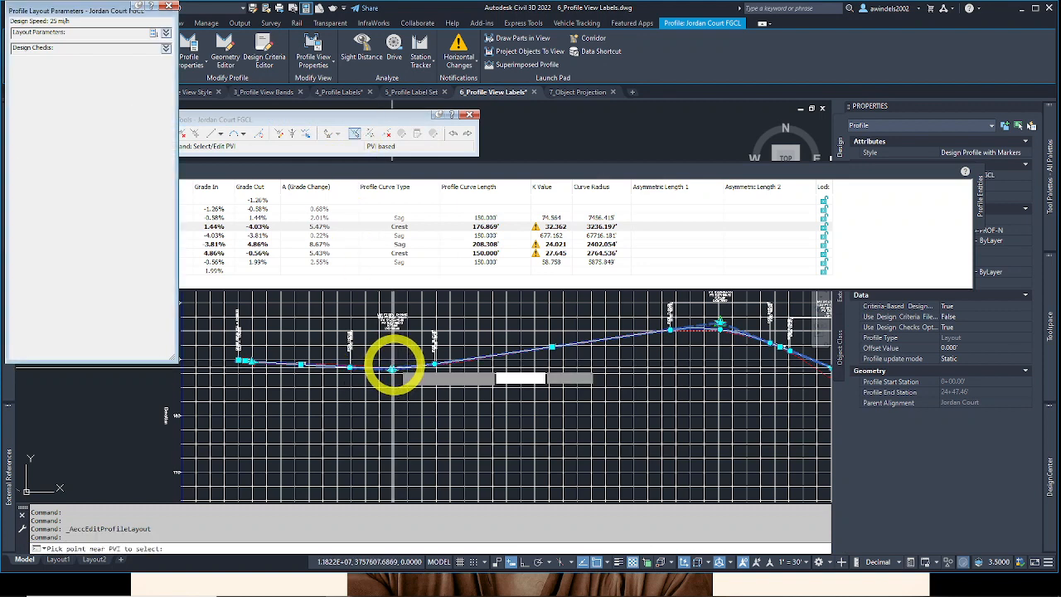
{"action": "left_click", "coordinate": [393, 367]}
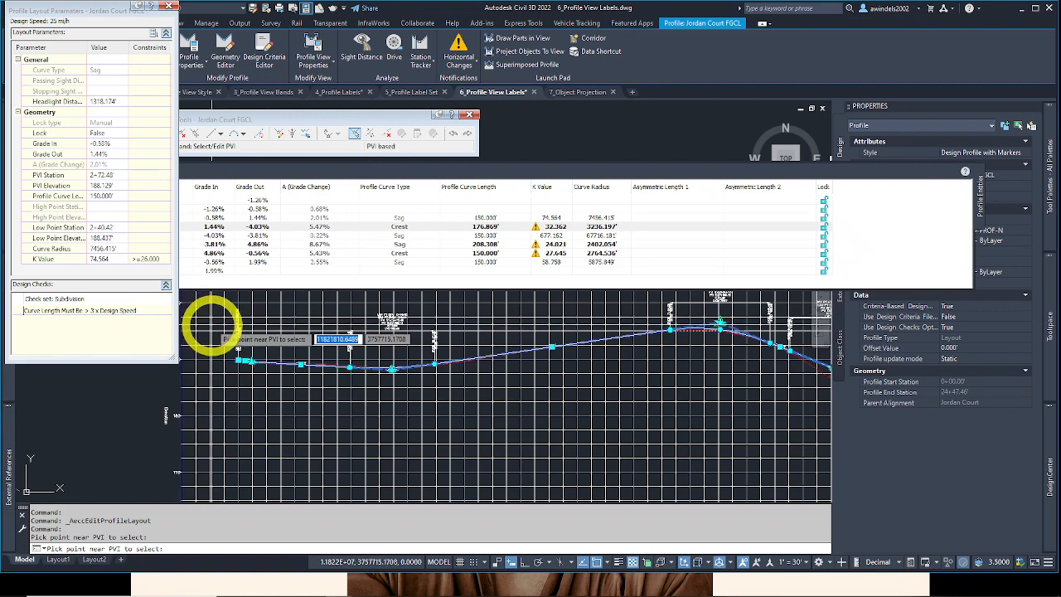
{"action": "left_click", "coordinate": [168, 9]}
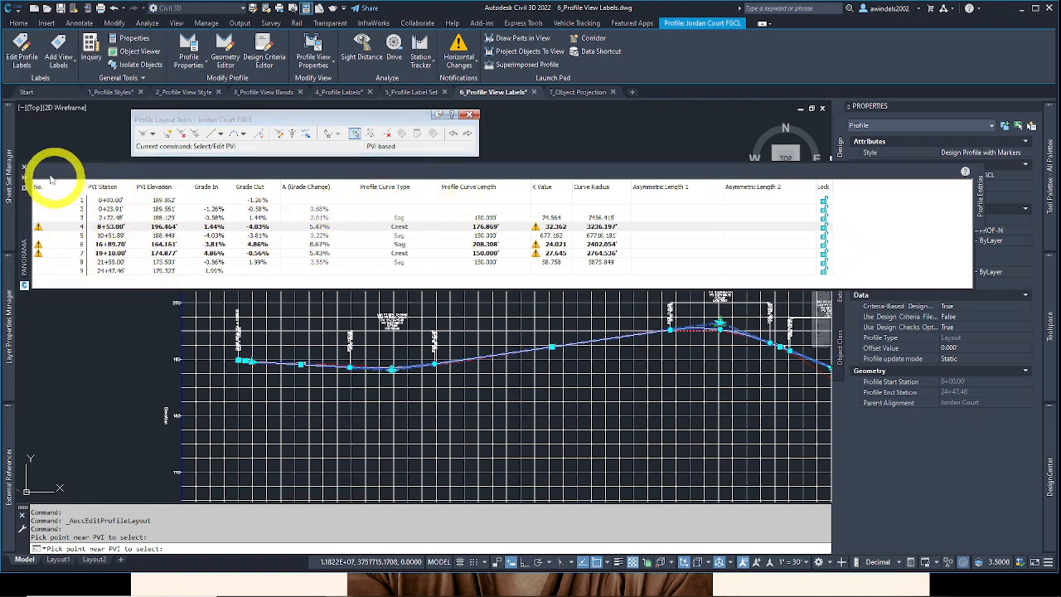
{"action": "left_click", "coordinate": [26, 170]}
{"action": "key", "text": "Escape"}
{"action": "scroll", "coordinate": [381, 361], "scroll_direction": "up", "scroll_amount": 5}
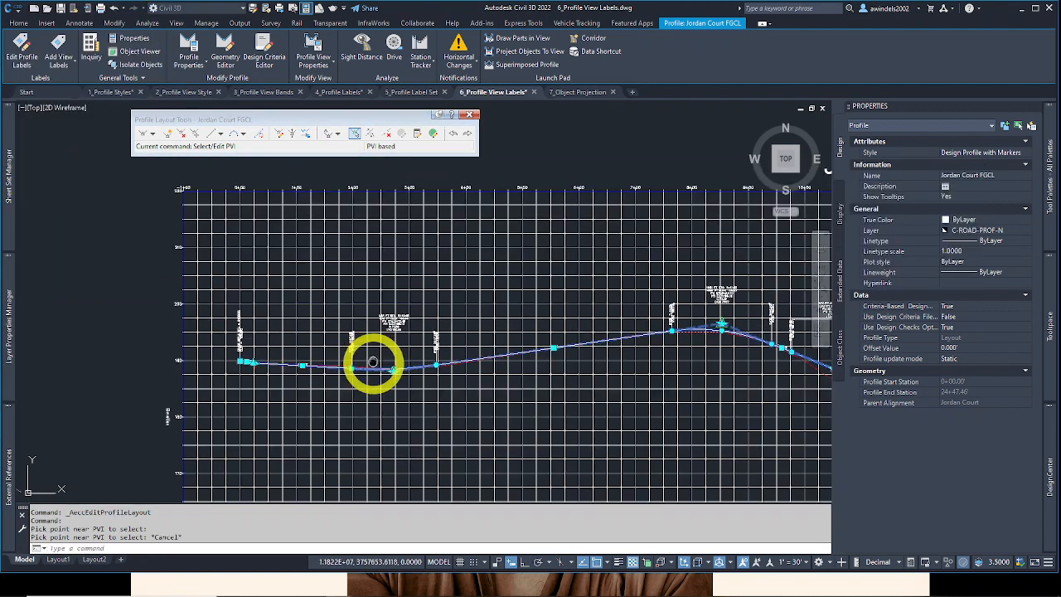
{"action": "key", "text": "Escape"}
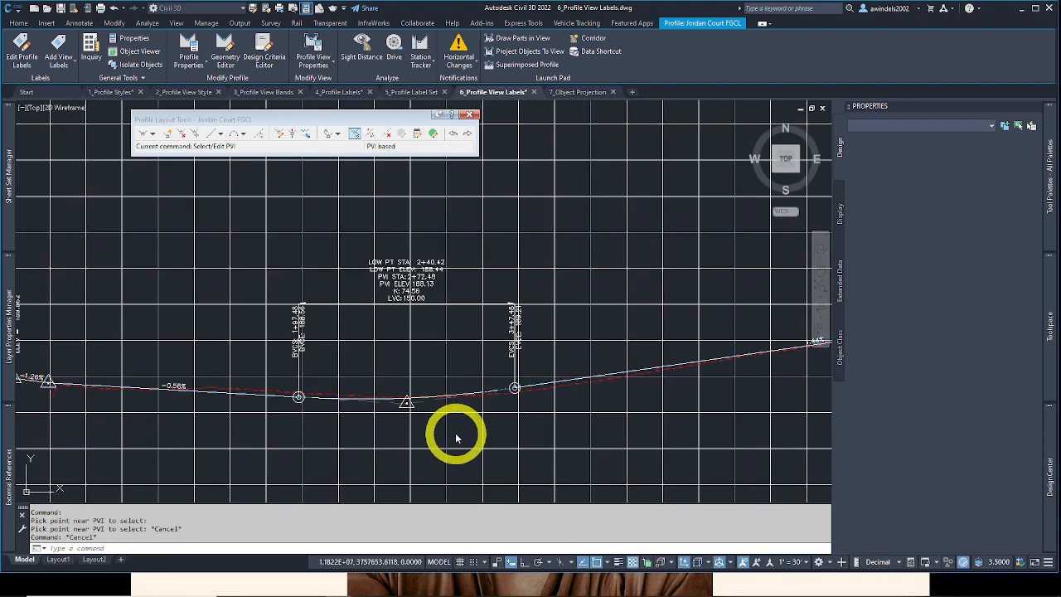
Step: Review the available vertical curve commands, including the parabolic, asymmetrical and circular free curve types, without starting one
{"action": "middle_click_drag", "start_coordinate": [455, 434], "coordinate": [474, 438]}
{"action": "scroll", "coordinate": [474, 438], "scroll_direction": "up", "scroll_amount": 2}
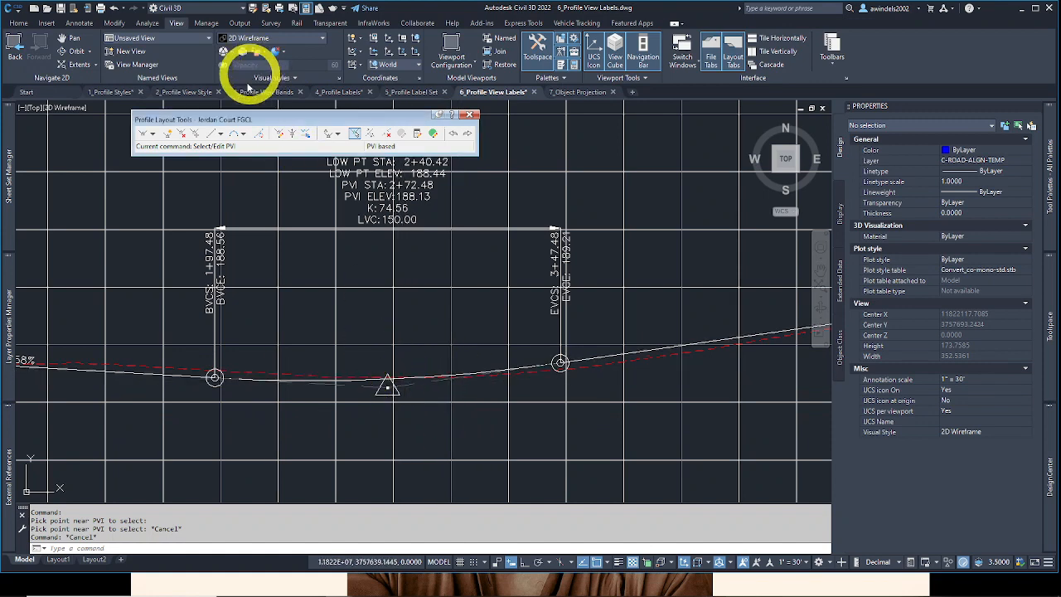
{"action": "left_click", "coordinate": [243, 134]}
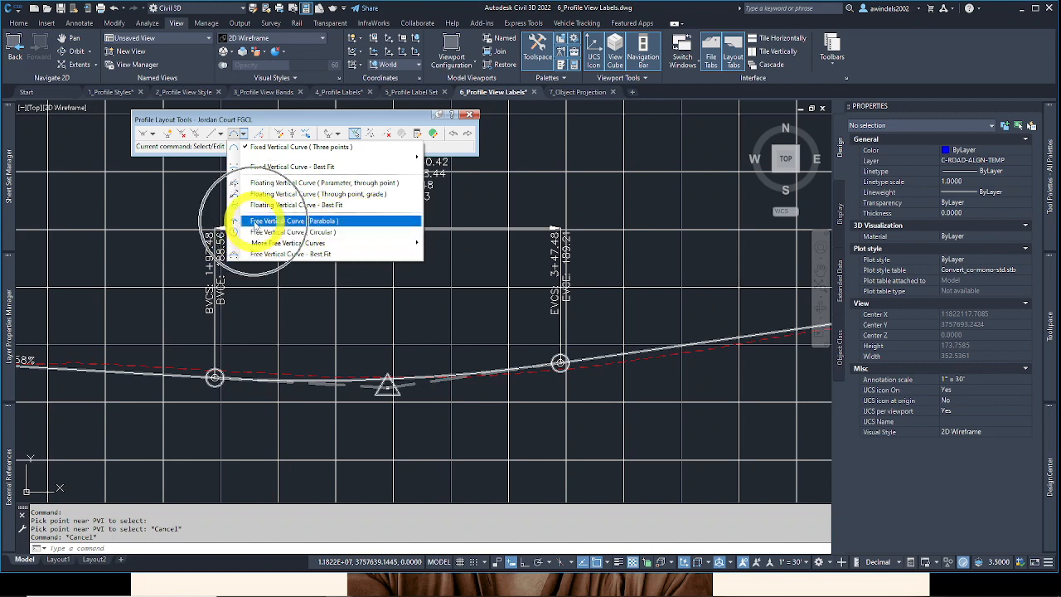
{"action": "mouse_move", "coordinate": [275, 244]}
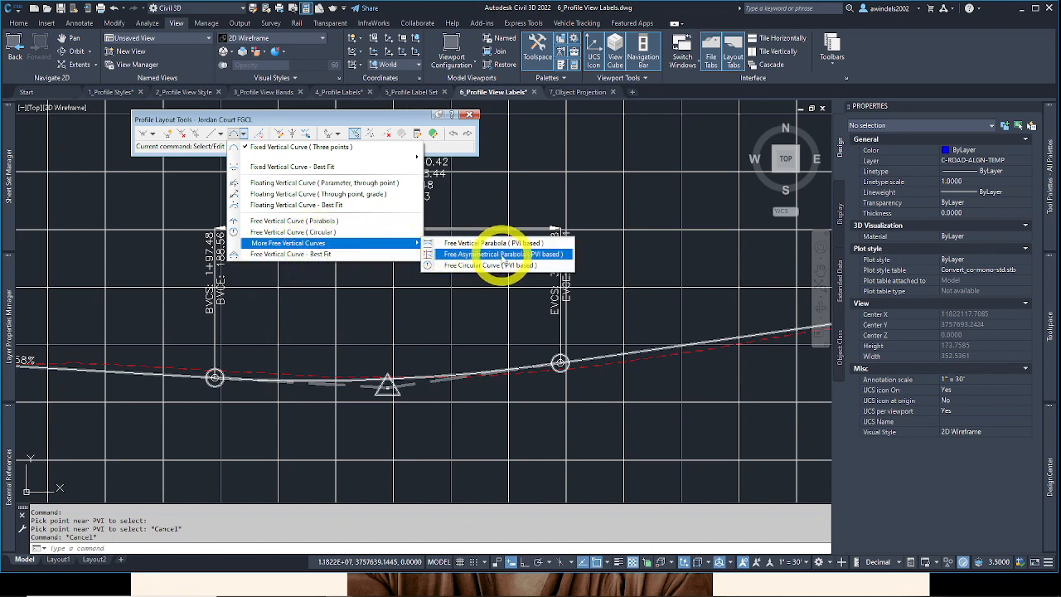
{"action": "left_click", "coordinate": [435, 264]}
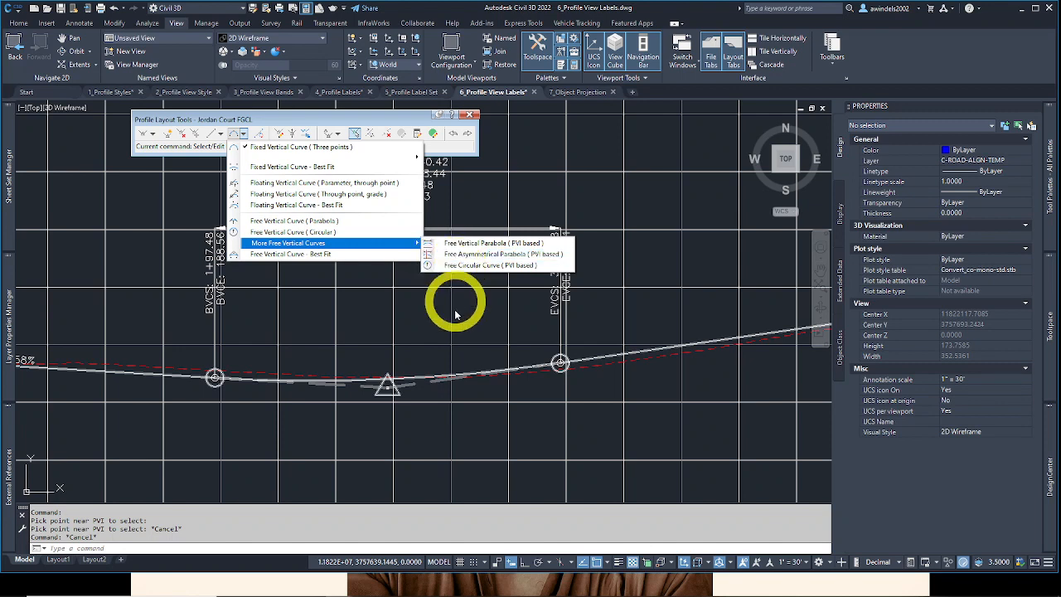
{"action": "left_click", "coordinate": [419, 329]}
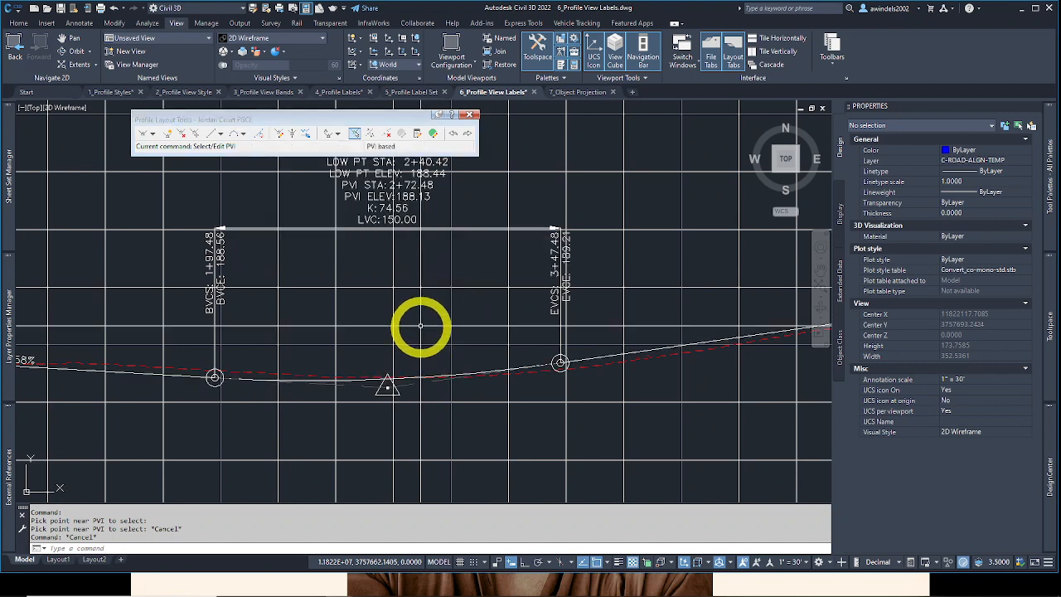
{"action": "key", "text": "Escape"}
Step: Reopen the Jordan Court FGCL profile's geometry for editing, review its PVI data in the grid view, and close the grid
{"action": "left_click", "coordinate": [396, 382]}
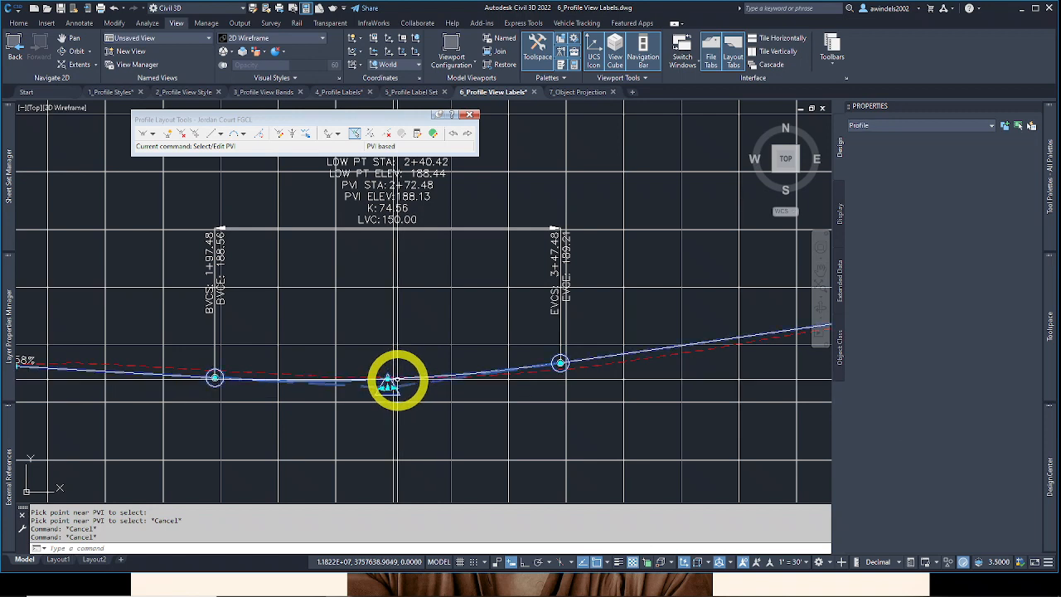
{"action": "right_click", "coordinate": [396, 381]}
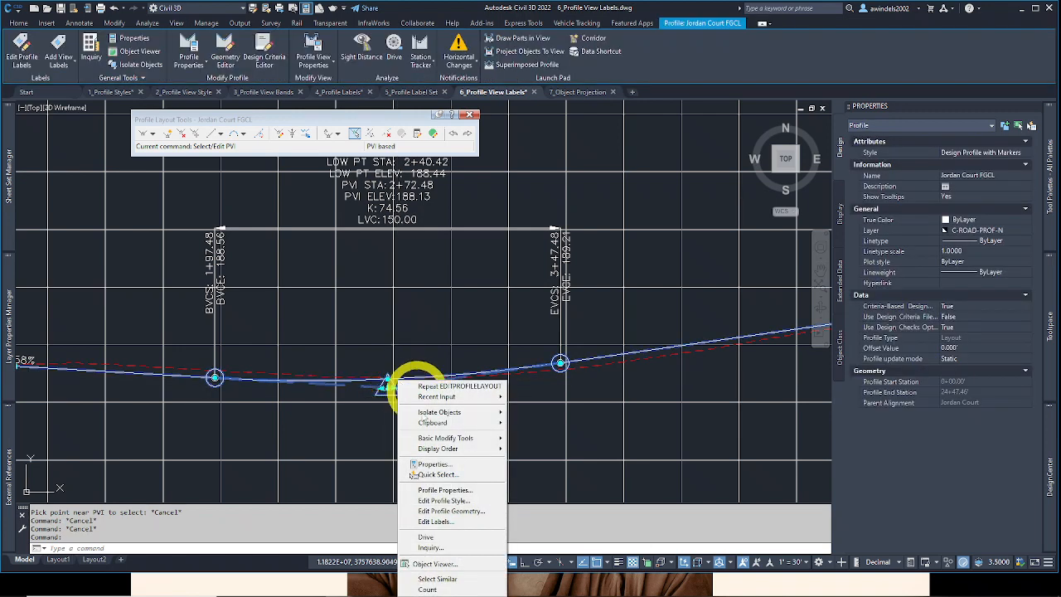
{"action": "left_click", "coordinate": [450, 512]}
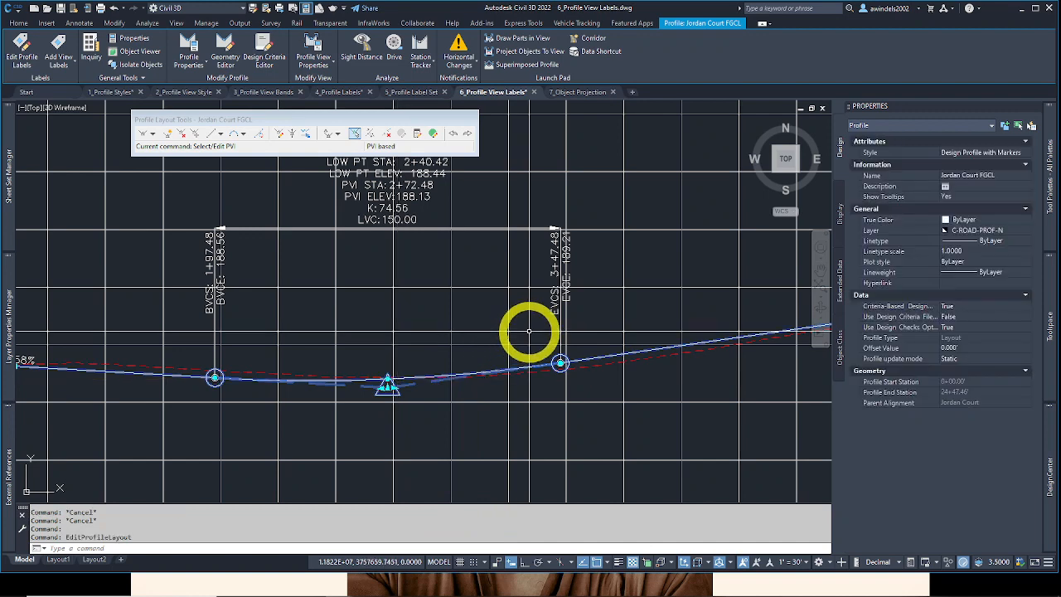
{"action": "middle_click_drag", "start_coordinate": [444, 341], "coordinate": [462, 374]}
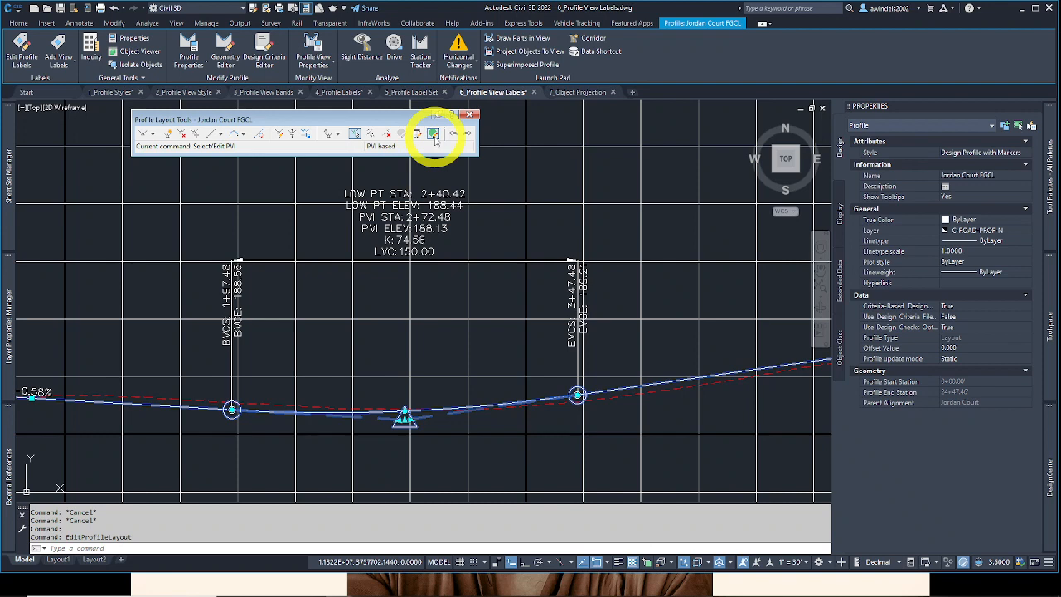
{"action": "left_click", "coordinate": [433, 135]}
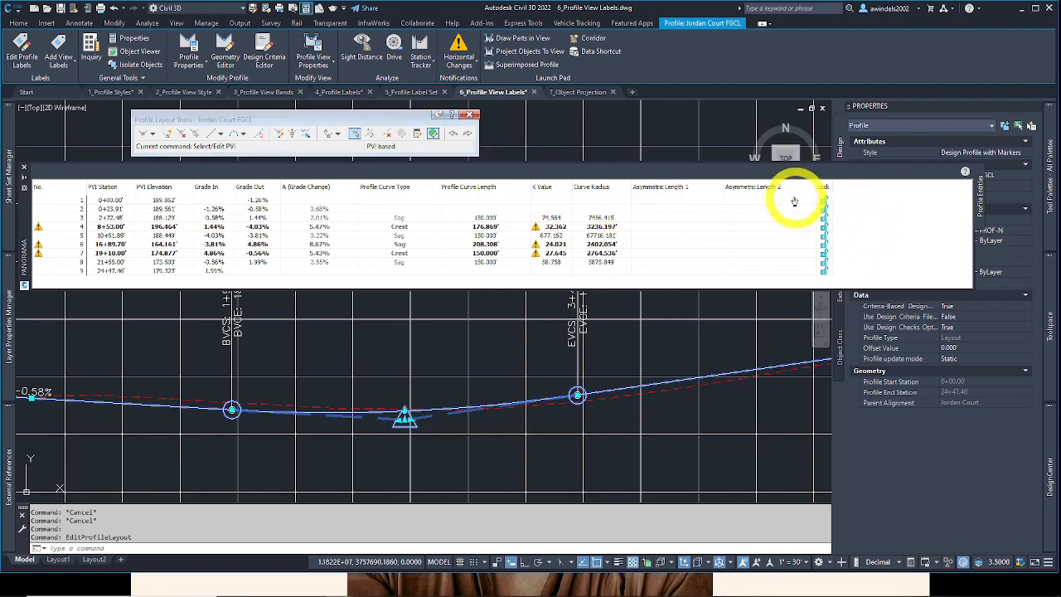
{"action": "left_click", "coordinate": [24, 169]}
{"action": "key", "text": "Escape"}
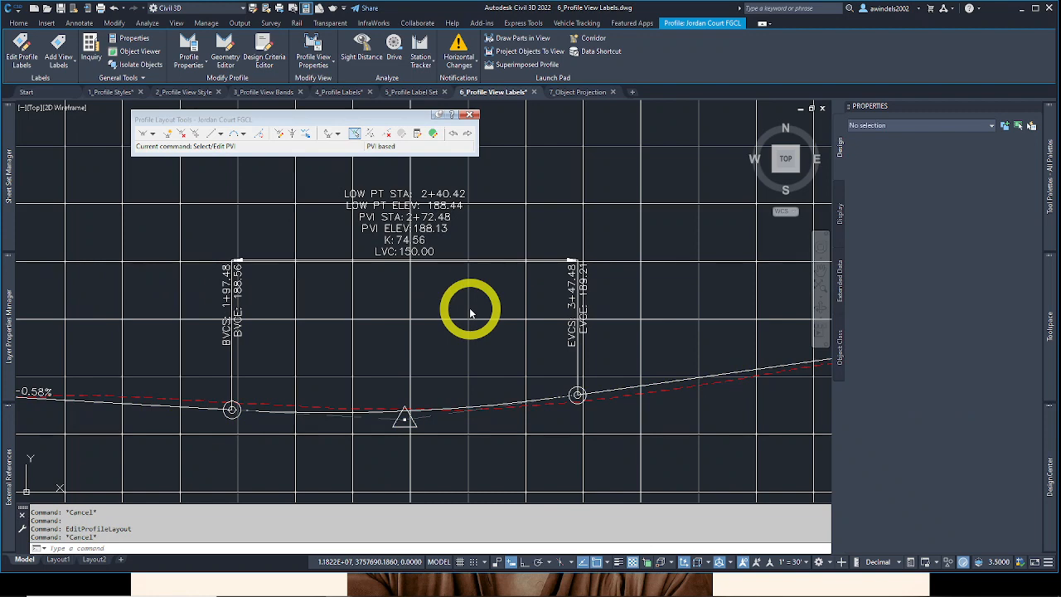
Step: Switch to the 1_Profile Styles drawing
{"action": "left_click", "coordinate": [112, 92]}
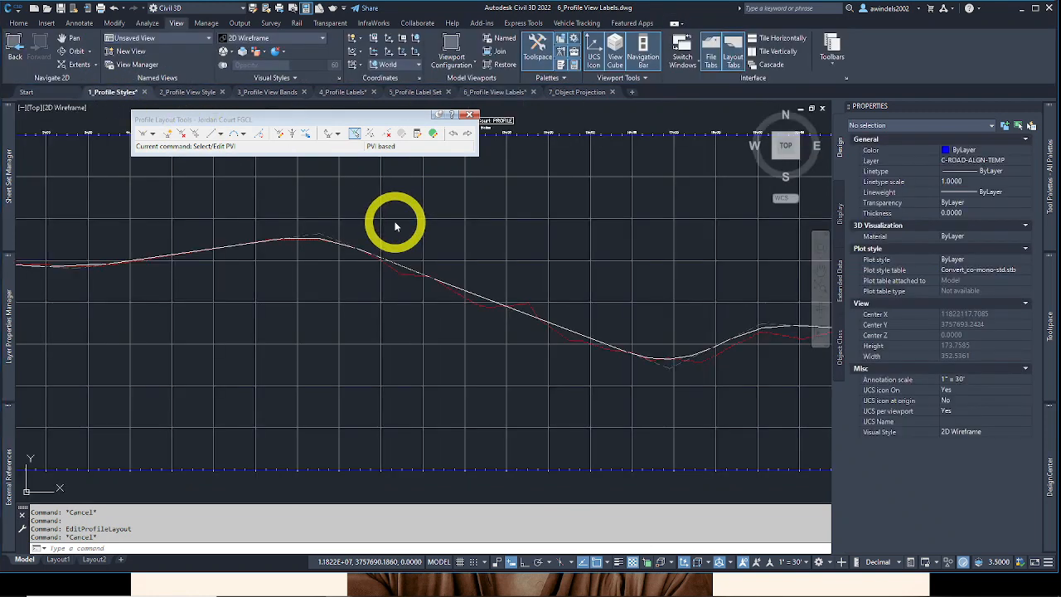
{"action": "left_click", "coordinate": [505, 92]}
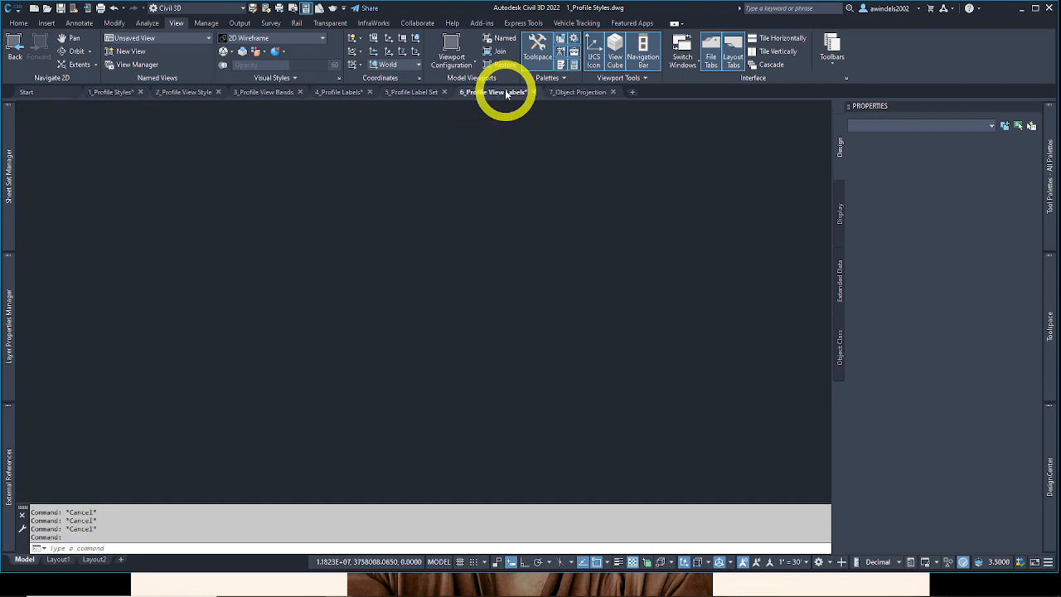
{"action": "left_click", "coordinate": [118, 92]}
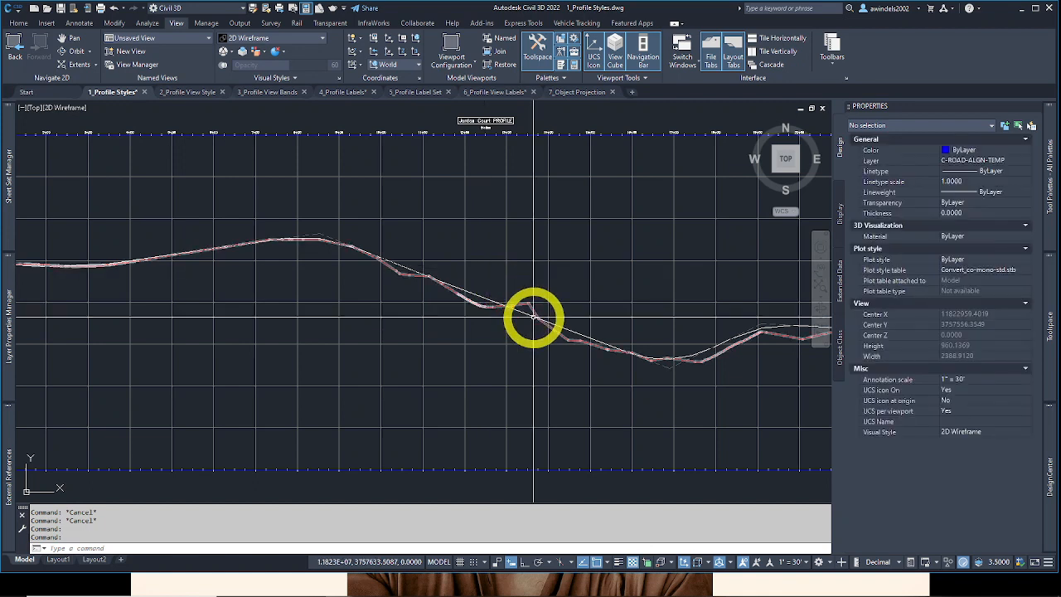
{"action": "key", "text": "Escape"}
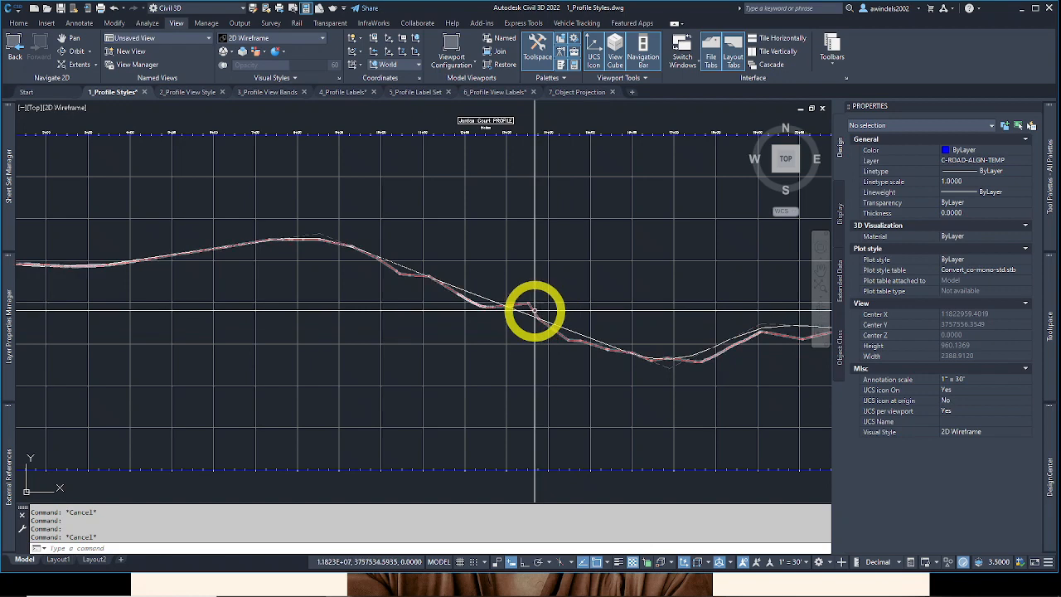
Step: Set the object style of the Jordan Court EGCL existing ground profile to _No Display in its profile properties
{"action": "left_click", "coordinate": [536, 312]}
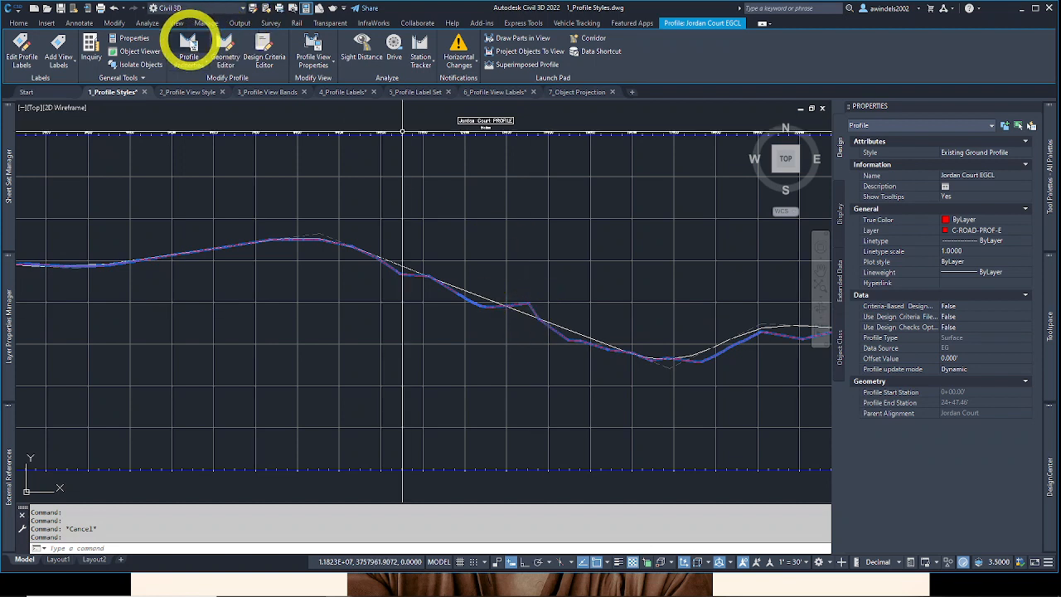
{"action": "left_click", "coordinate": [189, 43]}
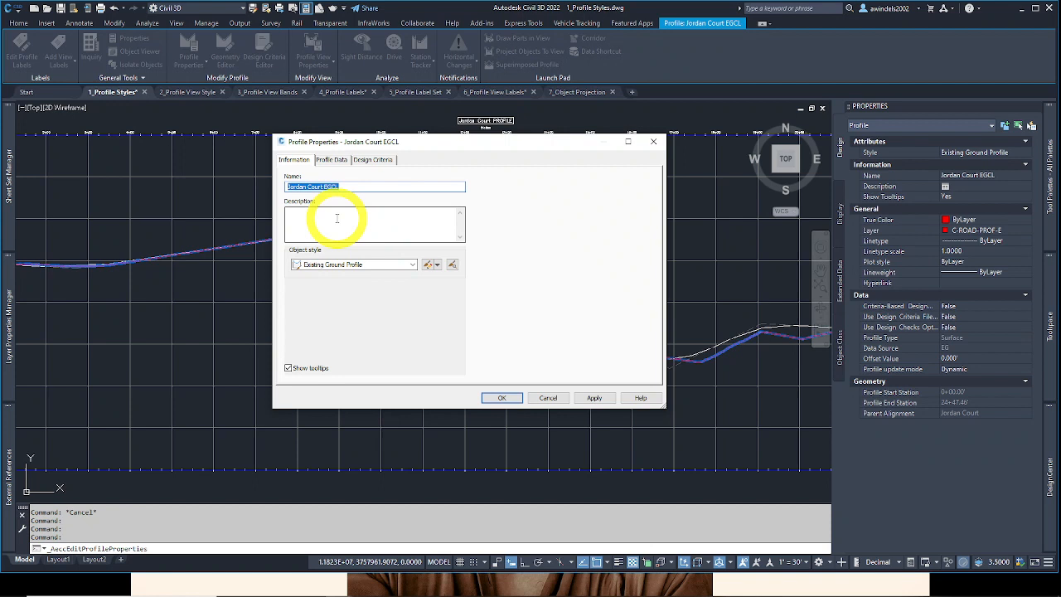
{"action": "left_click", "coordinate": [337, 265]}
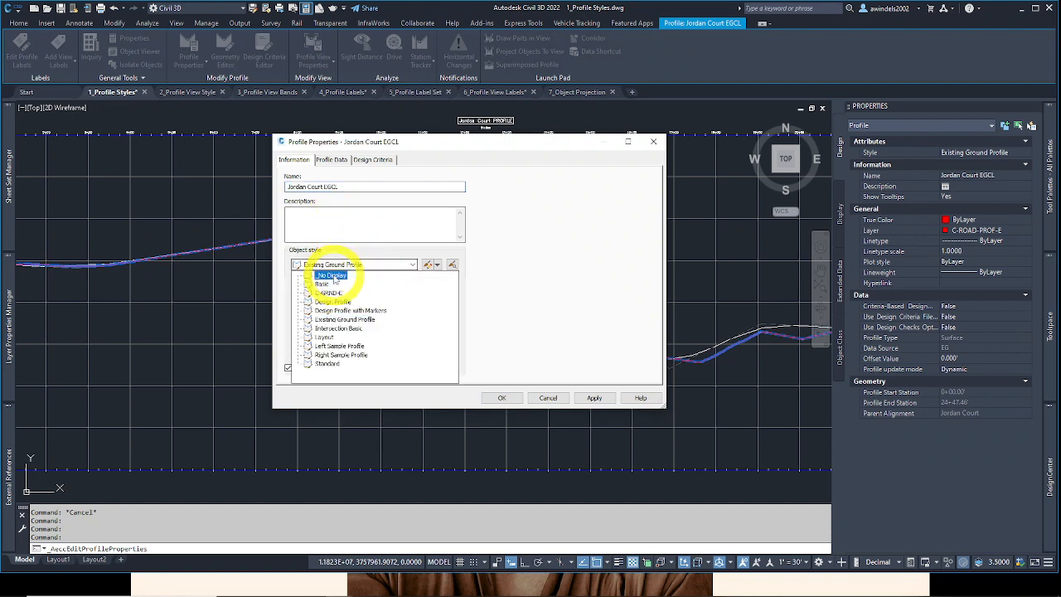
{"action": "left_click", "coordinate": [334, 276]}
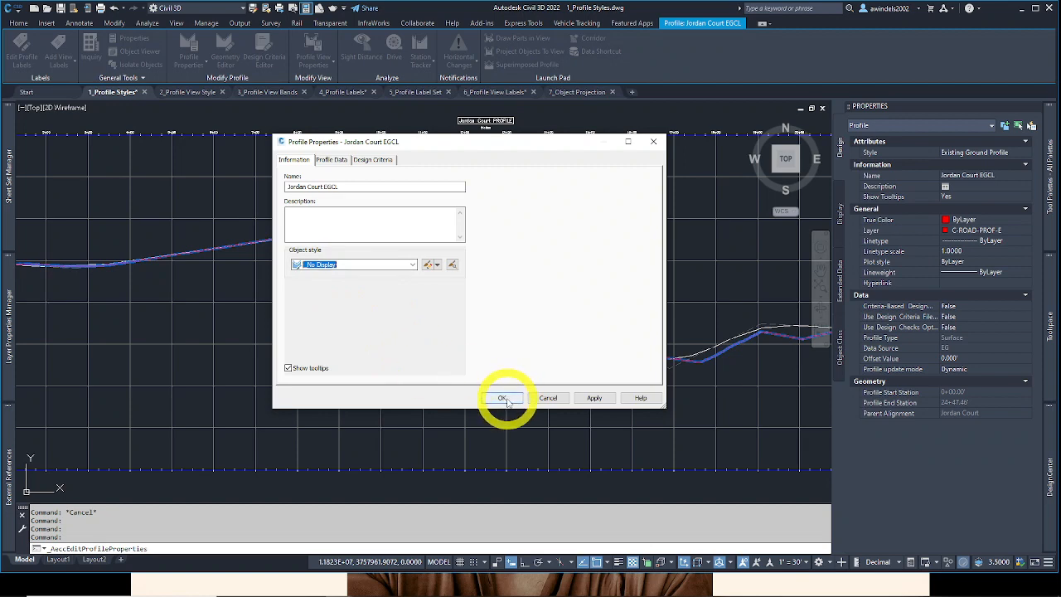
{"action": "left_click", "coordinate": [504, 399]}
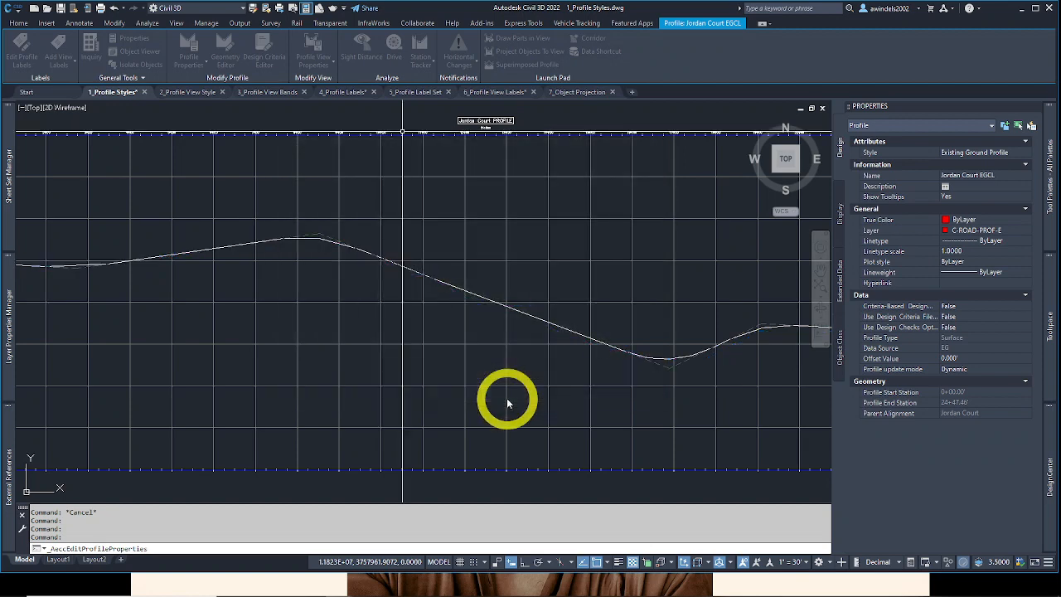
{"action": "middle_click_drag", "start_coordinate": [524, 363], "coordinate": [508, 393]}
{"action": "key", "text": "Escape"}
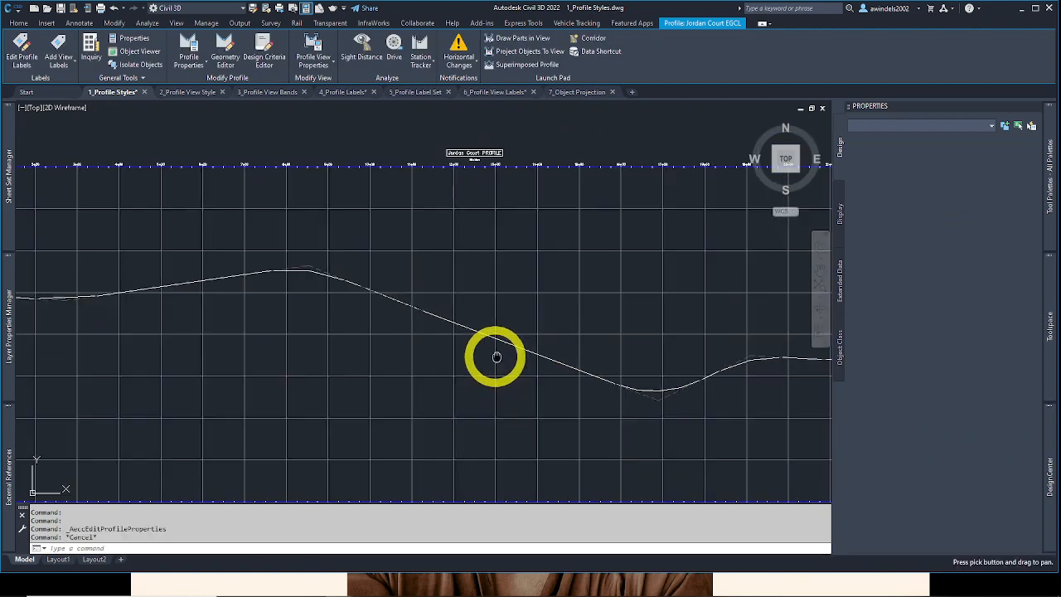
Step: Examine the Jordan Court profile view, checking the finished grade line and its vertical curves along the full length
{"action": "middle_click_drag", "start_coordinate": [492, 355], "coordinate": [496, 356]}
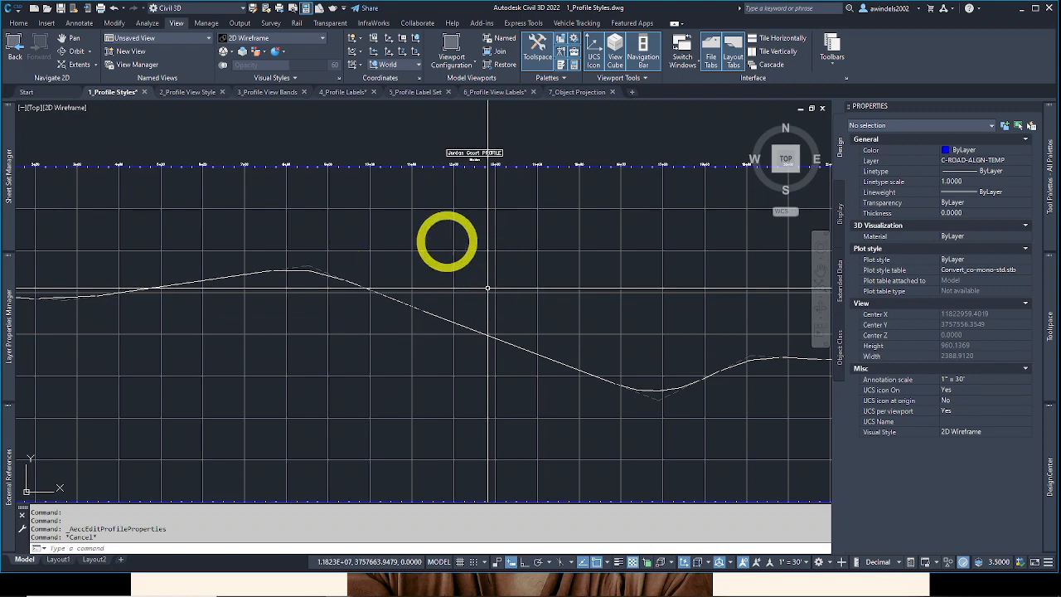
{"action": "middle_click_drag", "start_coordinate": [525, 356], "coordinate": [534, 347]}
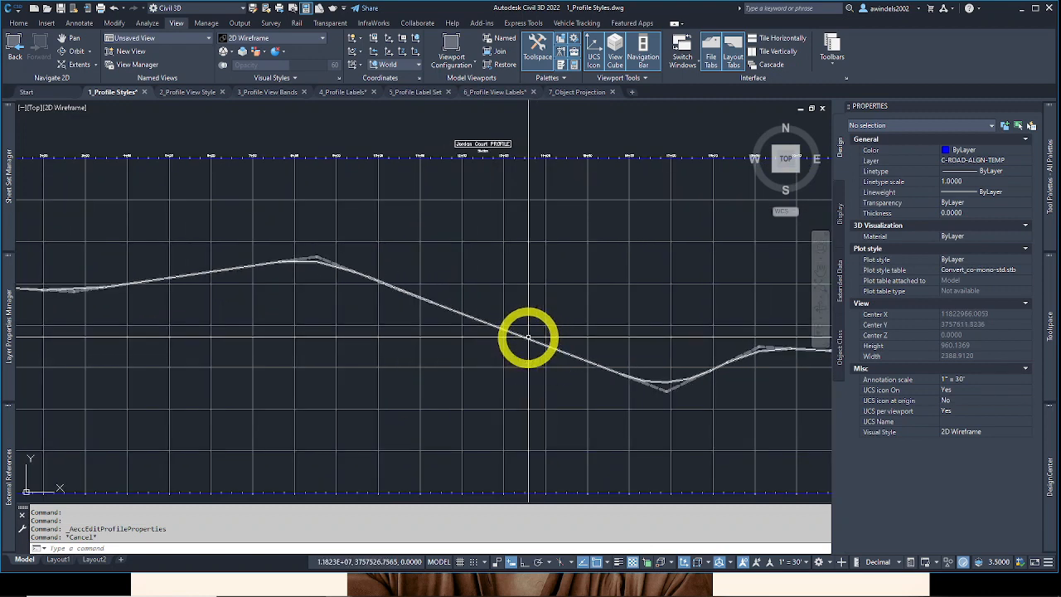
{"action": "mouse_move", "coordinate": [527, 338]}
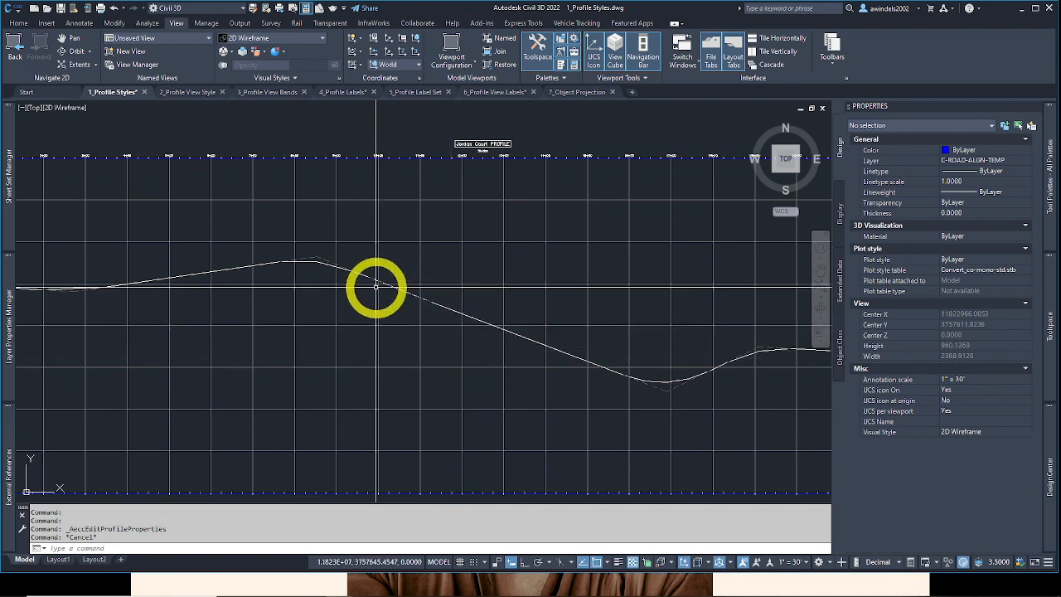
{"action": "mouse_move", "coordinate": [307, 246]}
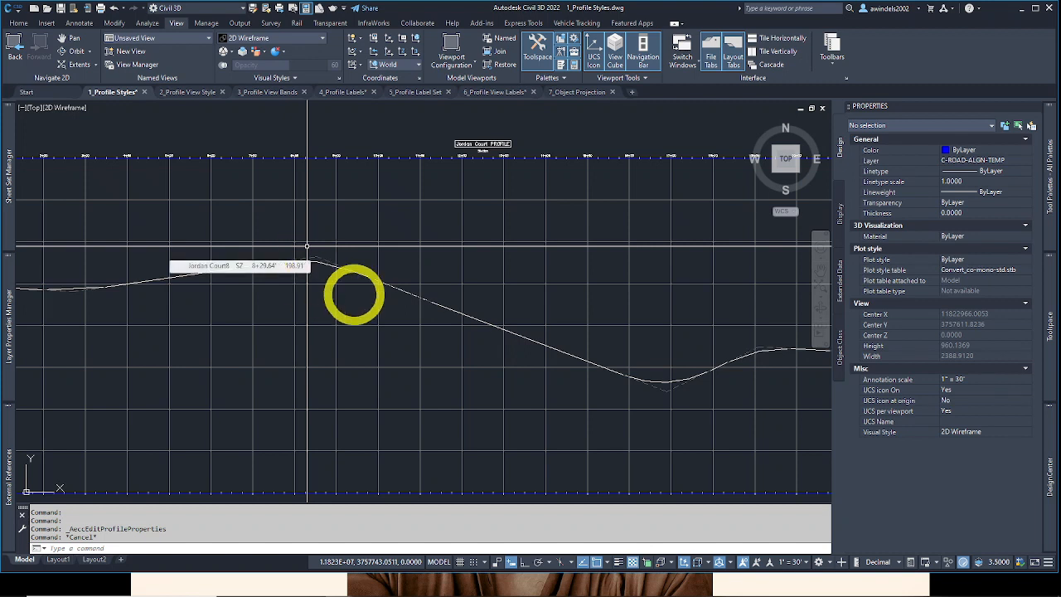
{"action": "mouse_move", "coordinate": [353, 264]}
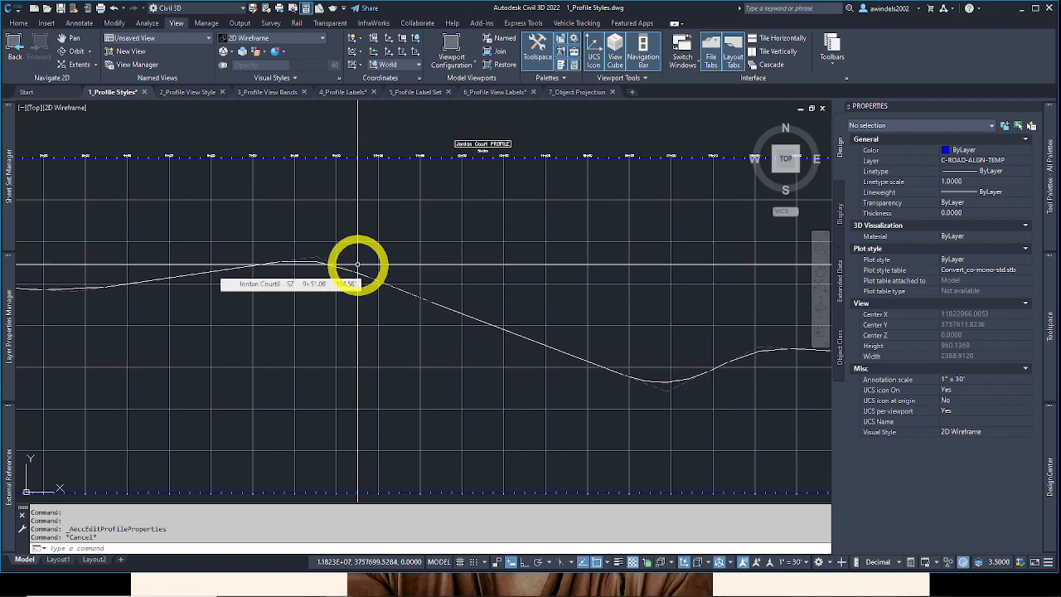
{"action": "scroll", "coordinate": [367, 265], "scroll_direction": "down", "scroll_amount": 2}
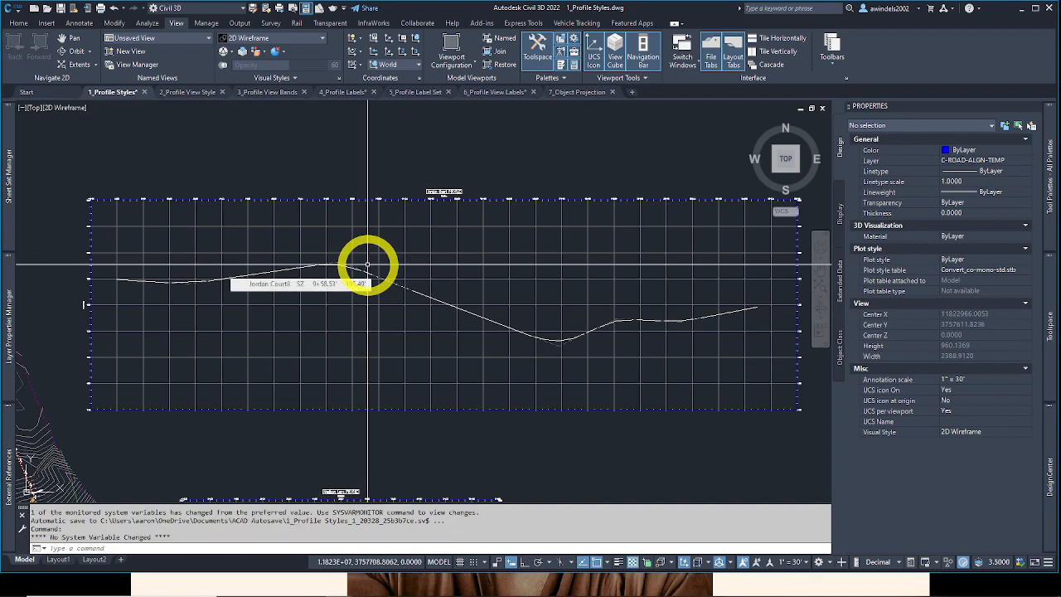
{"action": "middle_click_drag", "start_coordinate": [367, 265], "coordinate": [368, 253]}
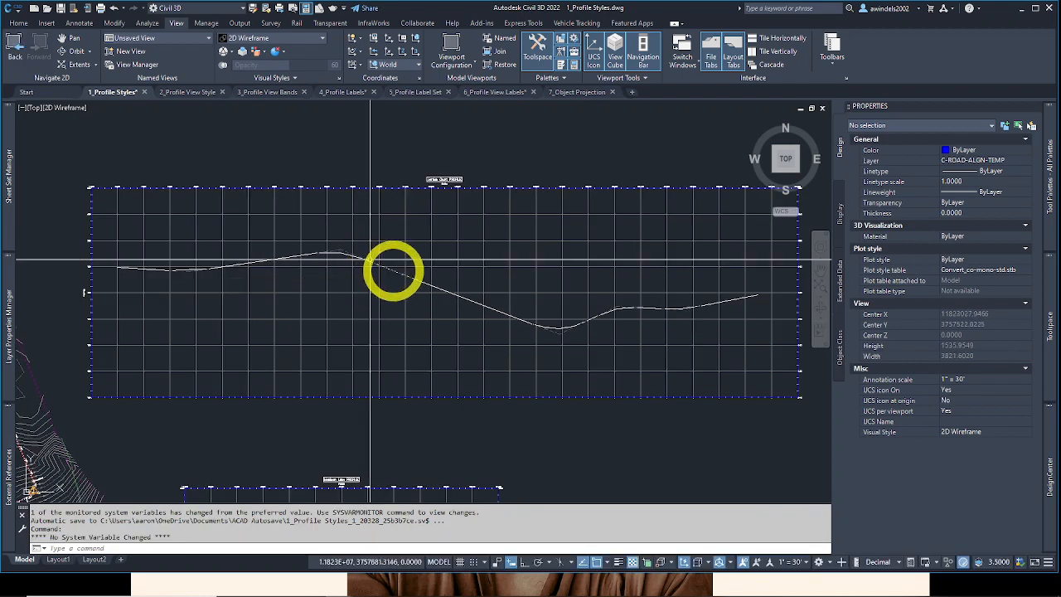
{"action": "key", "text": "Escape"}
{"action": "middle_click_drag", "start_coordinate": [456, 262], "coordinate": [479, 274]}
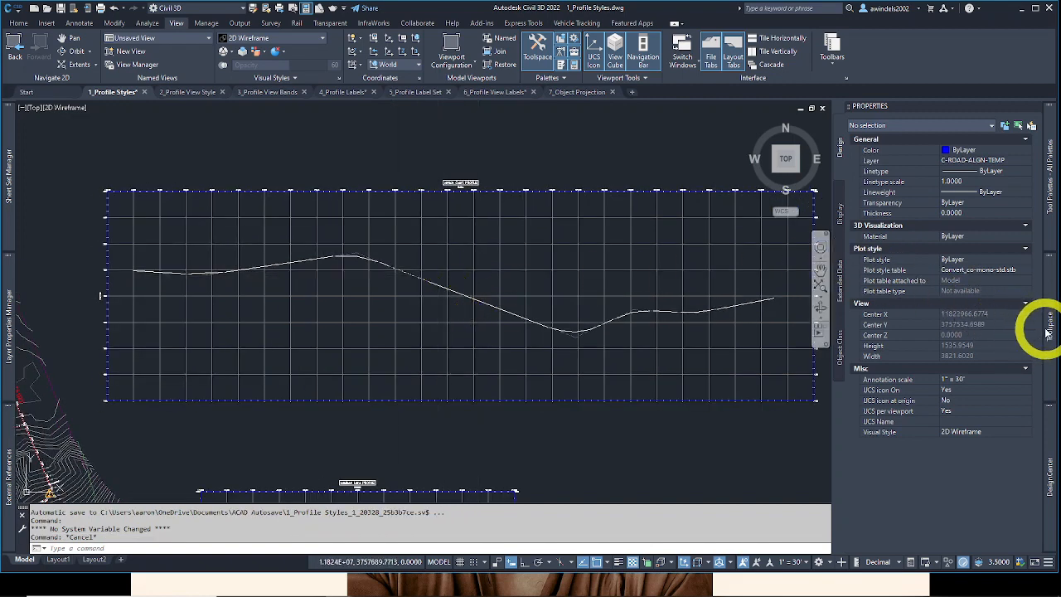
Step: Expand the centerline alignments in the drawing tree down to the profiles of Jordan Court
{"action": "mouse_move", "coordinate": [1047, 330]}
{"action": "left_click", "coordinate": [803, 183]}
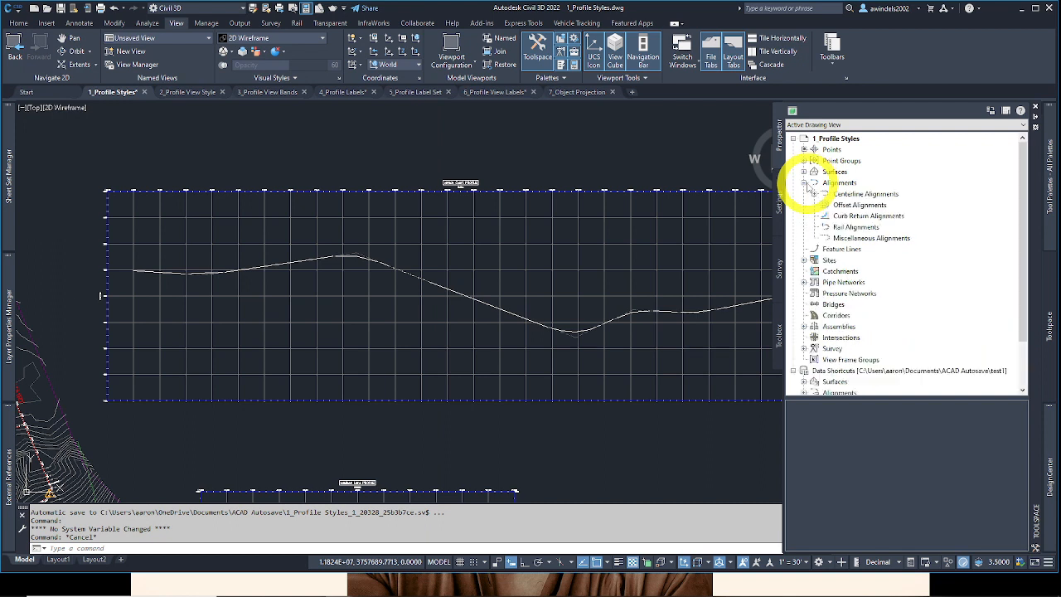
{"action": "left_click", "coordinate": [840, 195]}
{"action": "left_click", "coordinate": [814, 194]}
{"action": "left_click", "coordinate": [865, 205]}
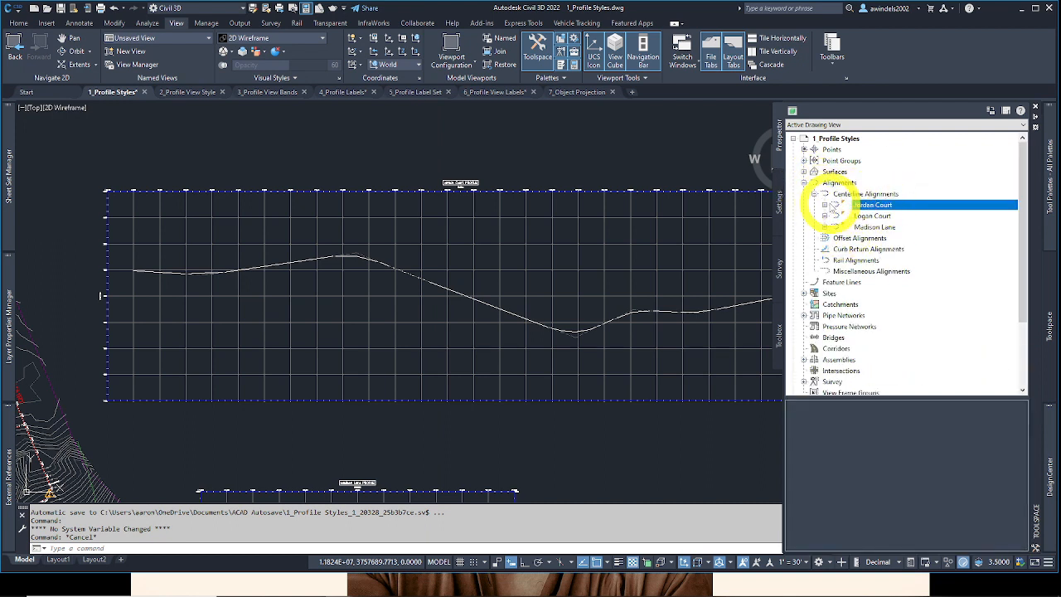
{"action": "left_click", "coordinate": [825, 205]}
{"action": "left_click", "coordinate": [865, 228]}
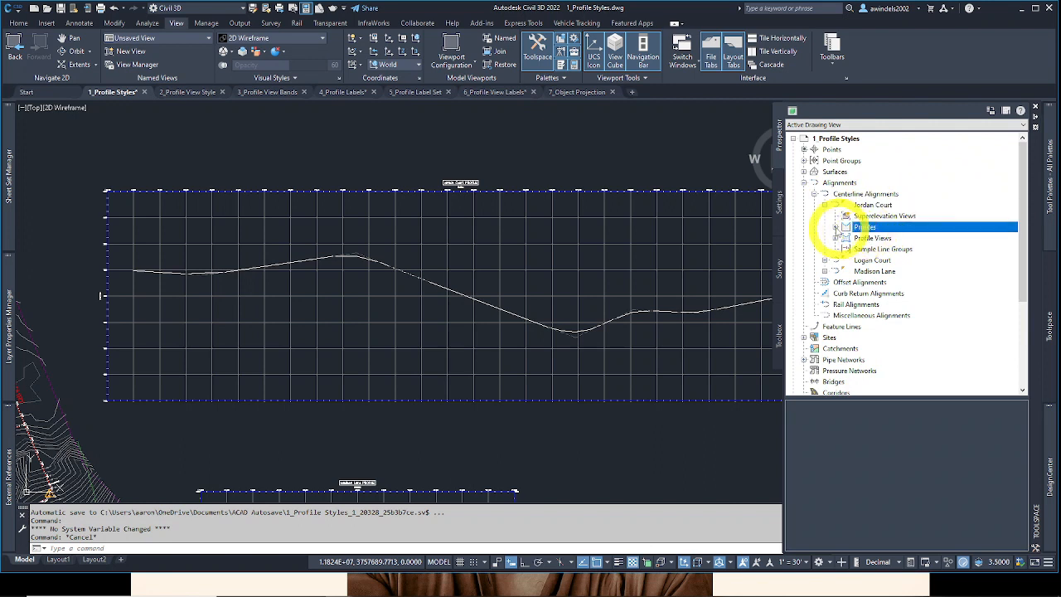
{"action": "left_click", "coordinate": [835, 227]}
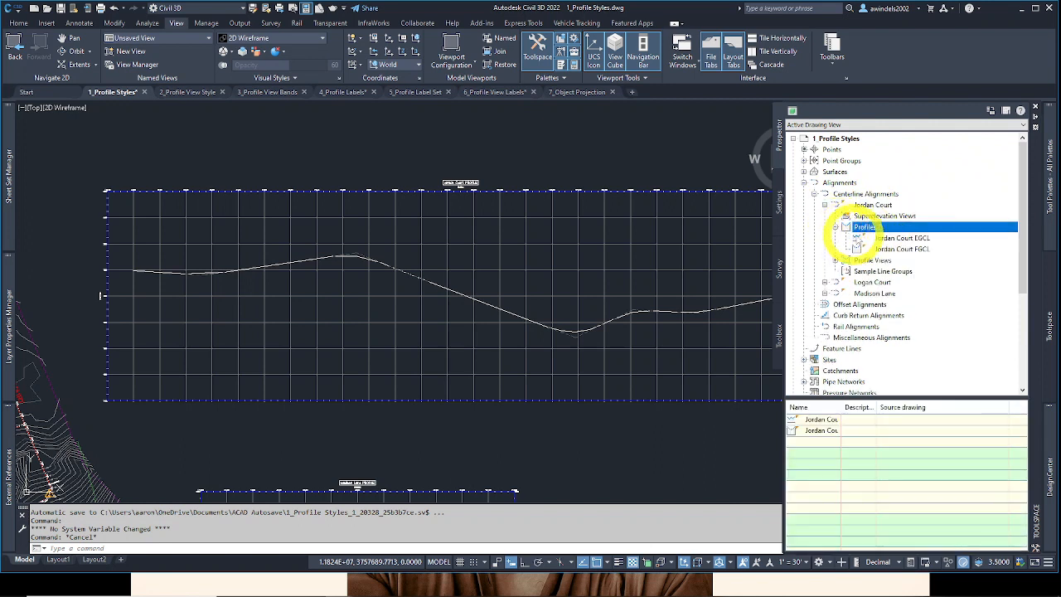
Step: Check the object style in the Jordan Court EGCL profile's properties, close them without changes, and clear the selection
{"action": "left_click", "coordinate": [900, 238]}
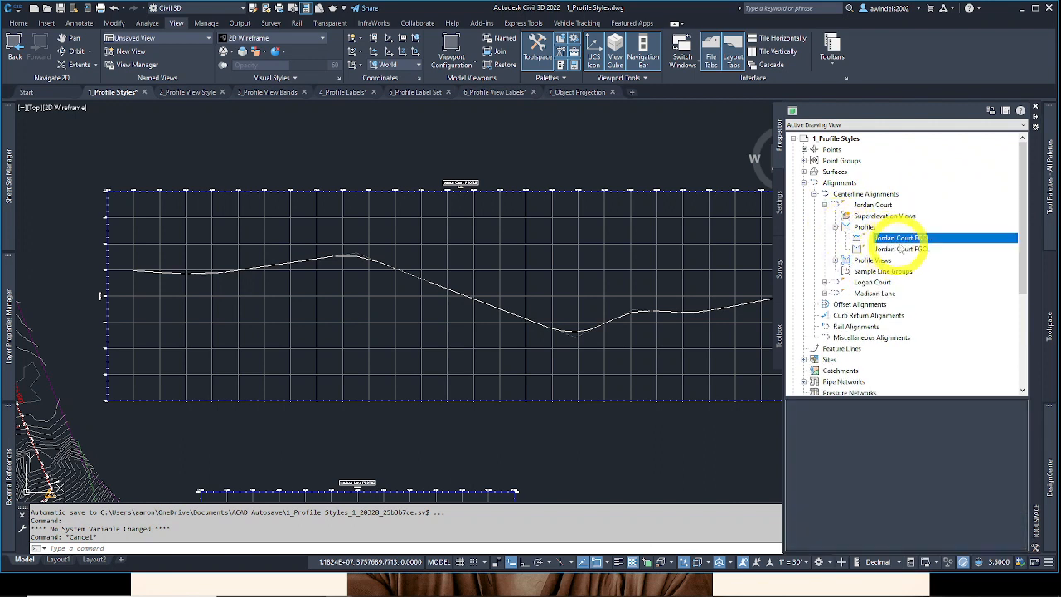
{"action": "right_click", "coordinate": [898, 242]}
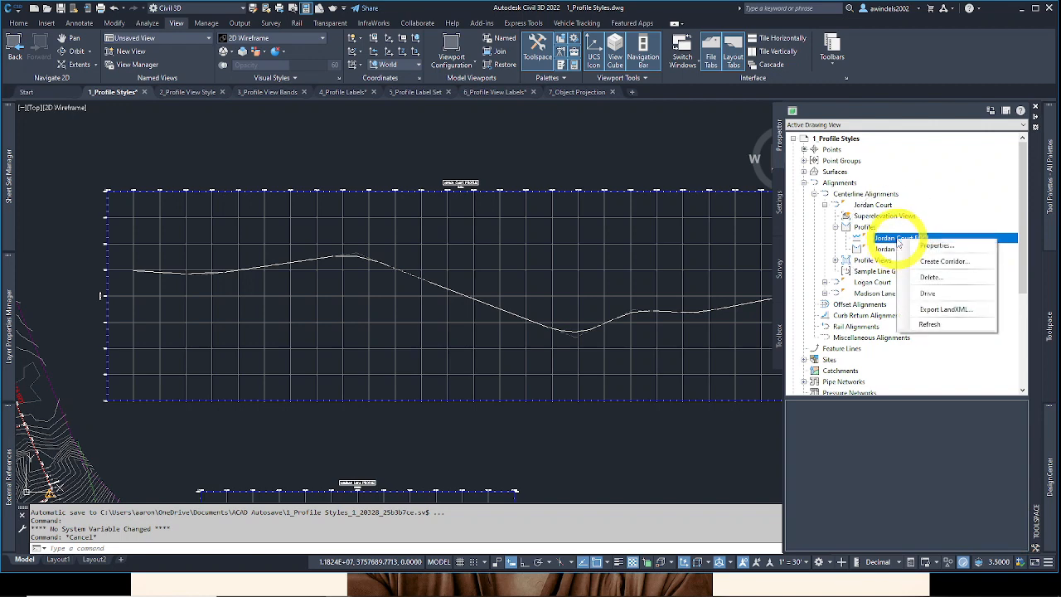
{"action": "left_click", "coordinate": [930, 246]}
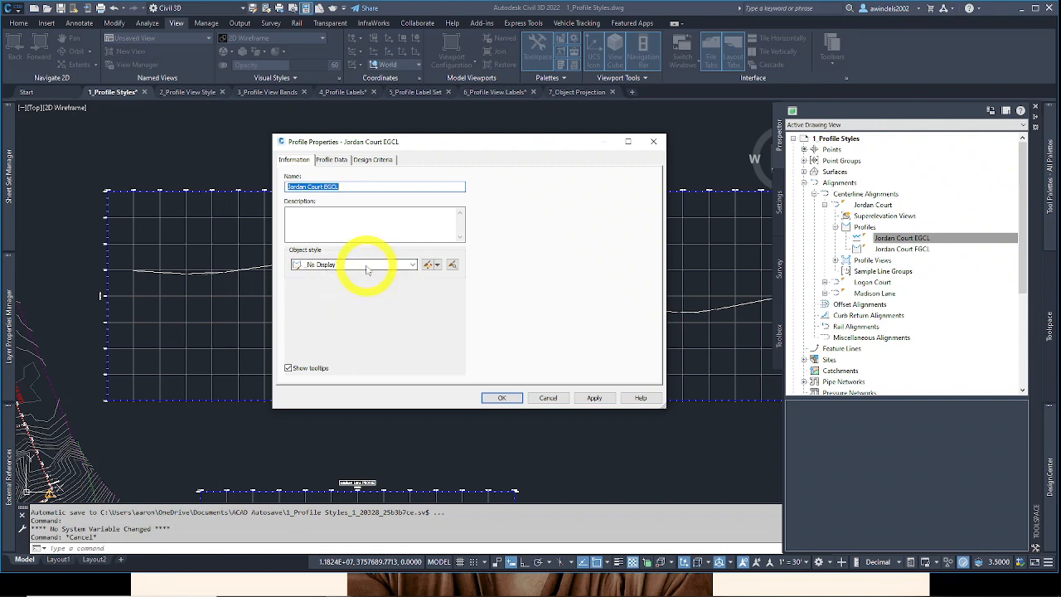
{"action": "left_click", "coordinate": [556, 399]}
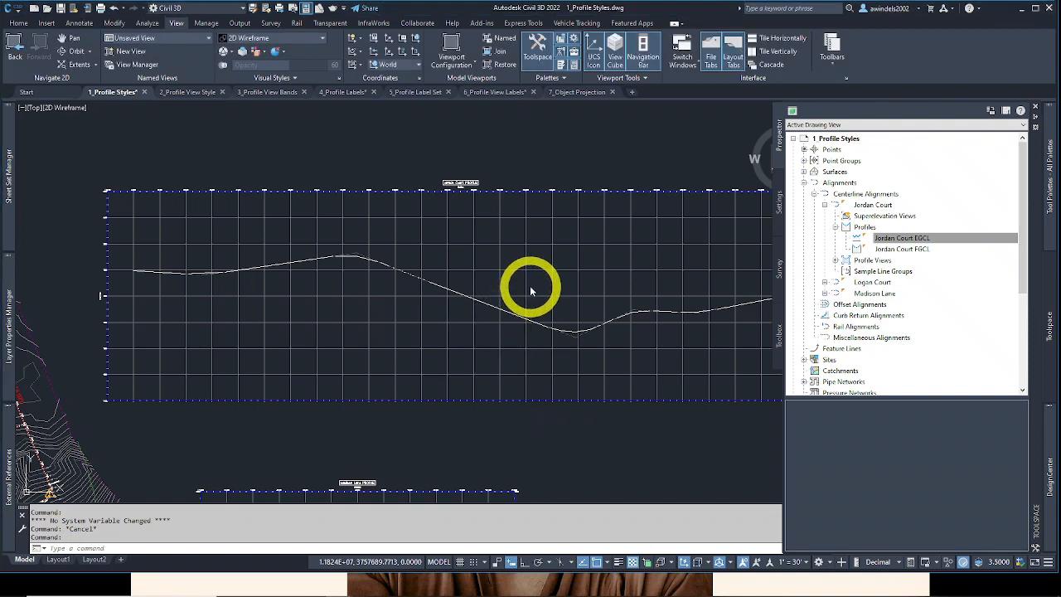
{"action": "key", "text": "Escape"}
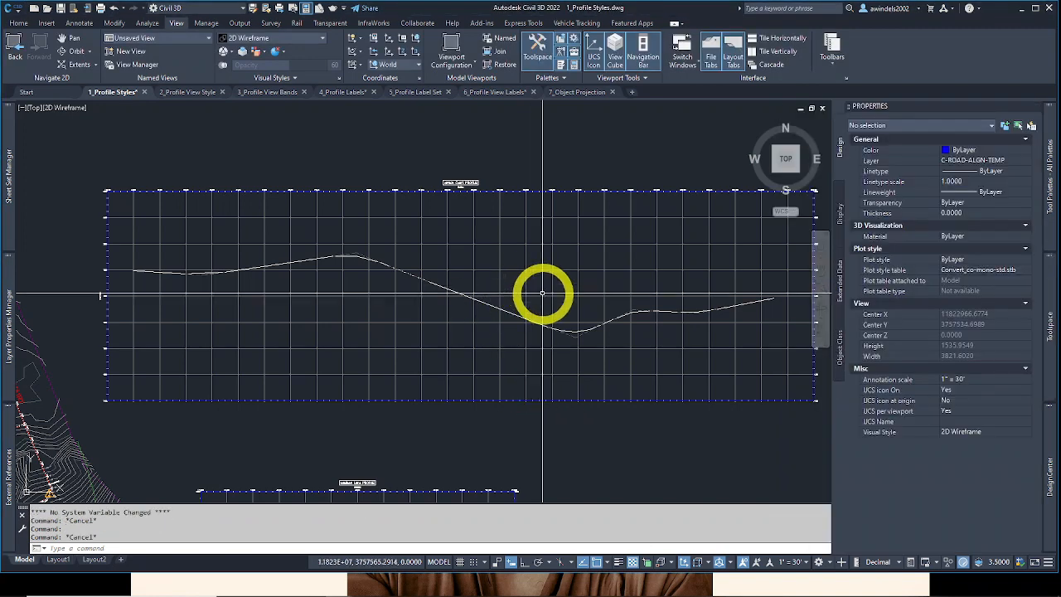
{"action": "key", "text": "Escape"}
{"action": "key", "text": "Escape"}
Step: Set the object style of the Jordan Court FGCL profile to Layout in its profile properties
{"action": "middle_click_drag", "start_coordinate": [545, 293], "coordinate": [471, 315]}
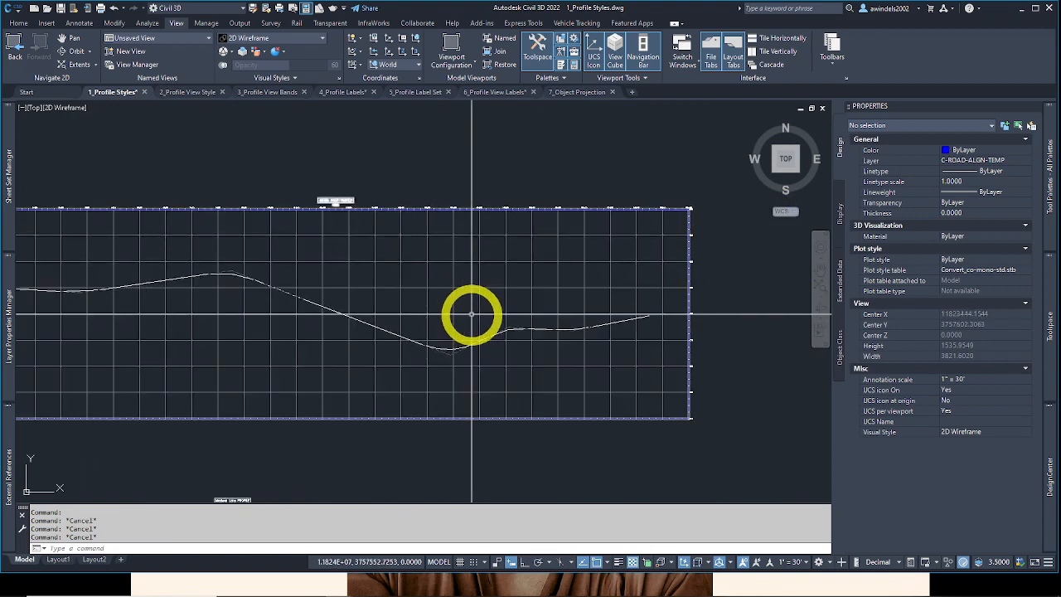
{"action": "left_click", "coordinate": [393, 332]}
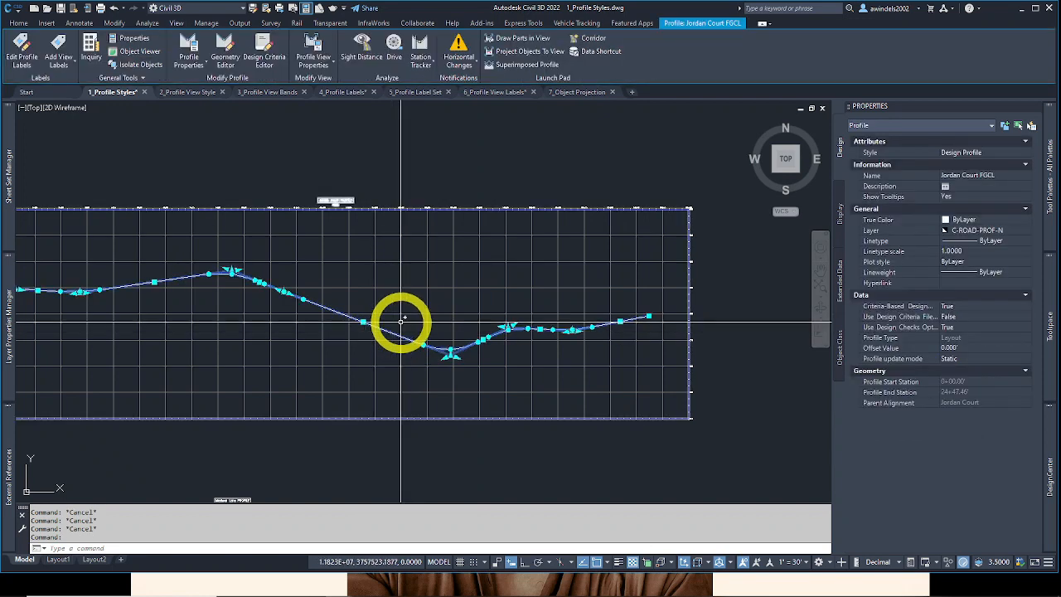
{"action": "left_click", "coordinate": [189, 47]}
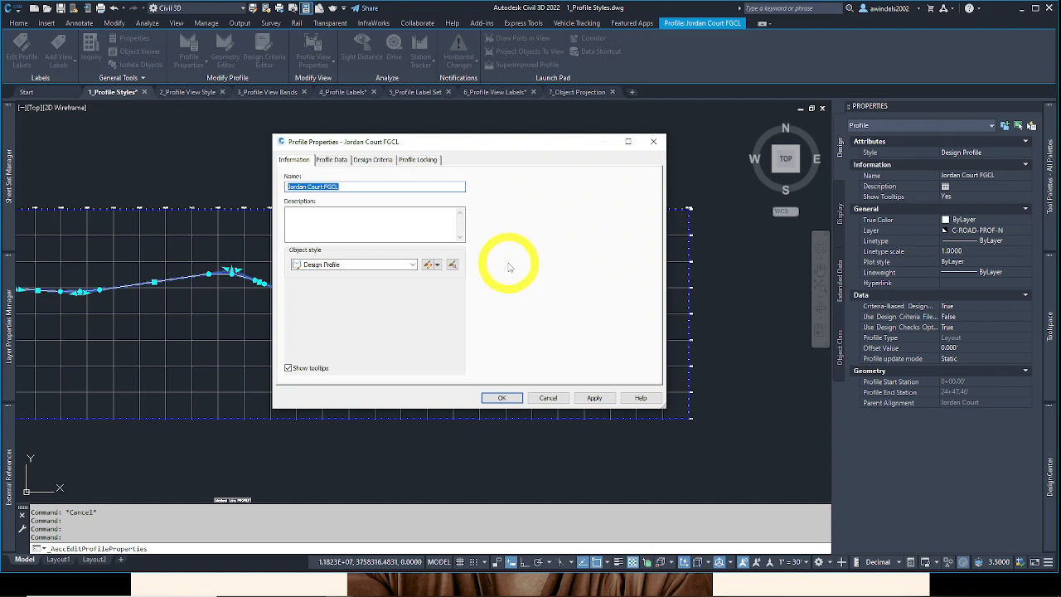
{"action": "left_click", "coordinate": [331, 264]}
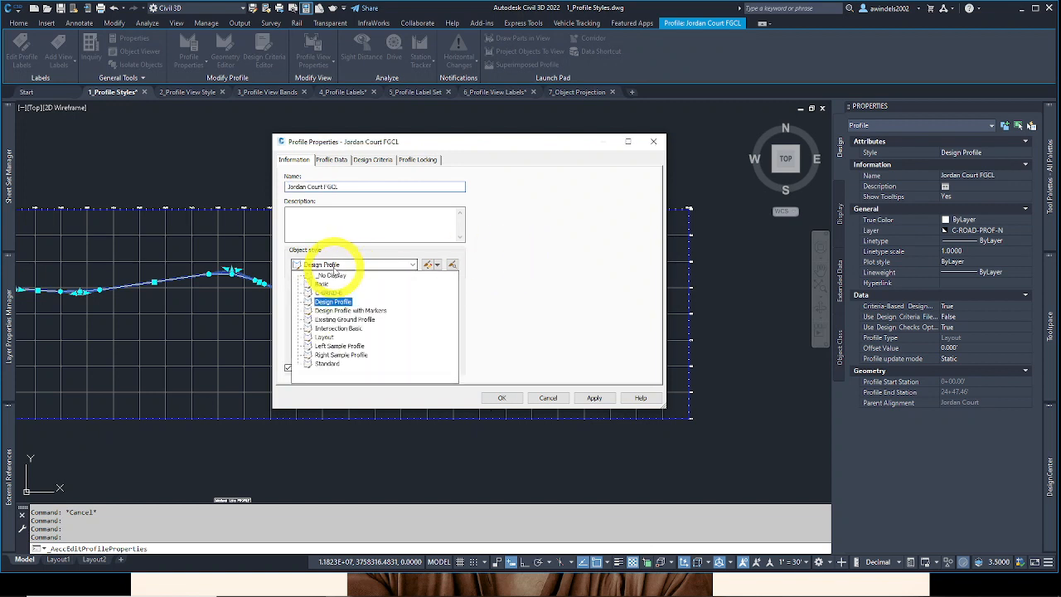
{"action": "left_click", "coordinate": [325, 336]}
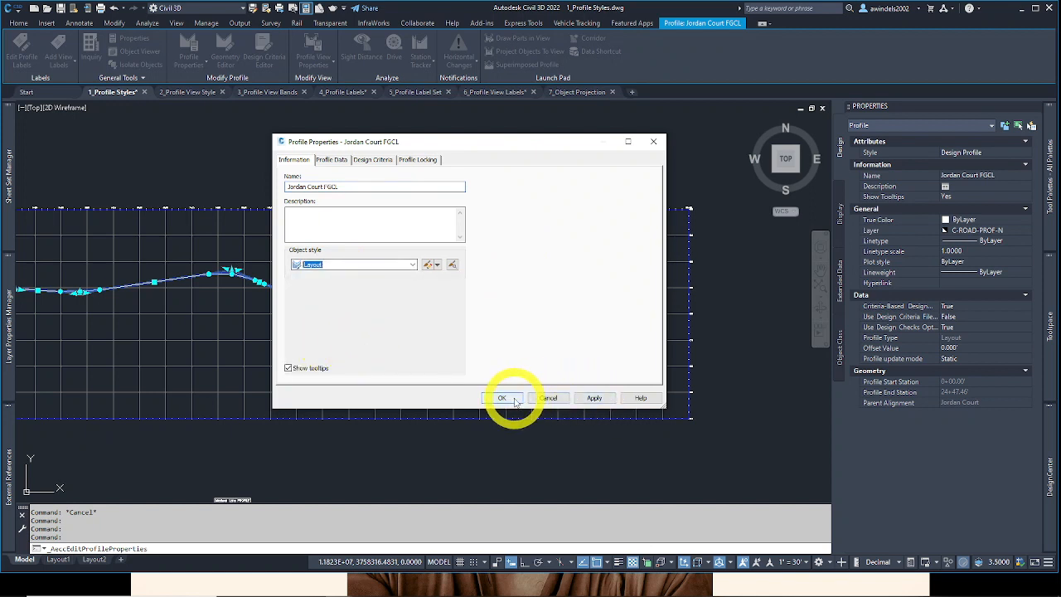
{"action": "left_click", "coordinate": [594, 398]}
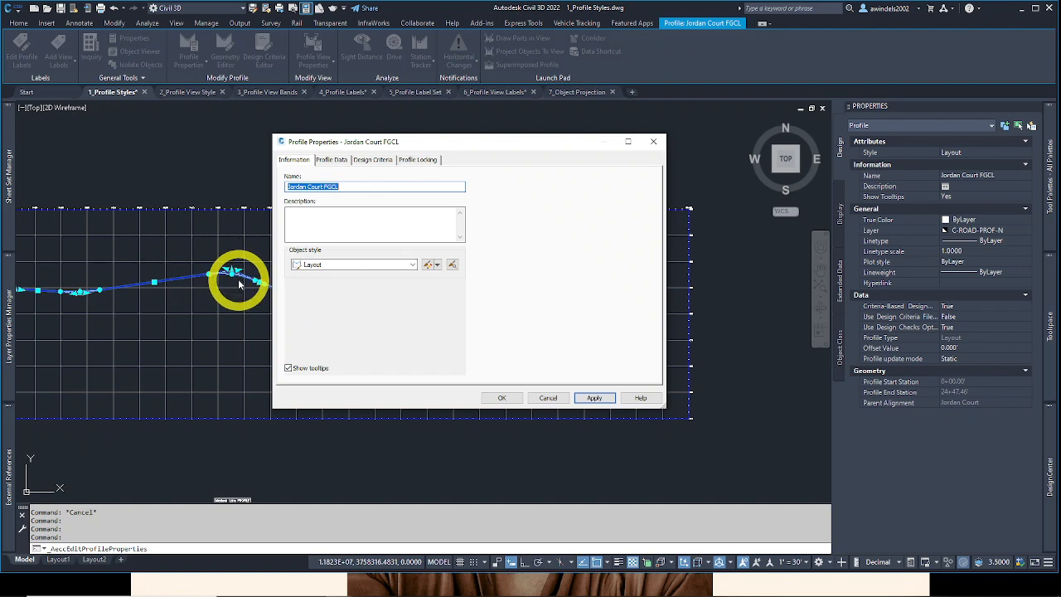
{"action": "left_click", "coordinate": [548, 398]}
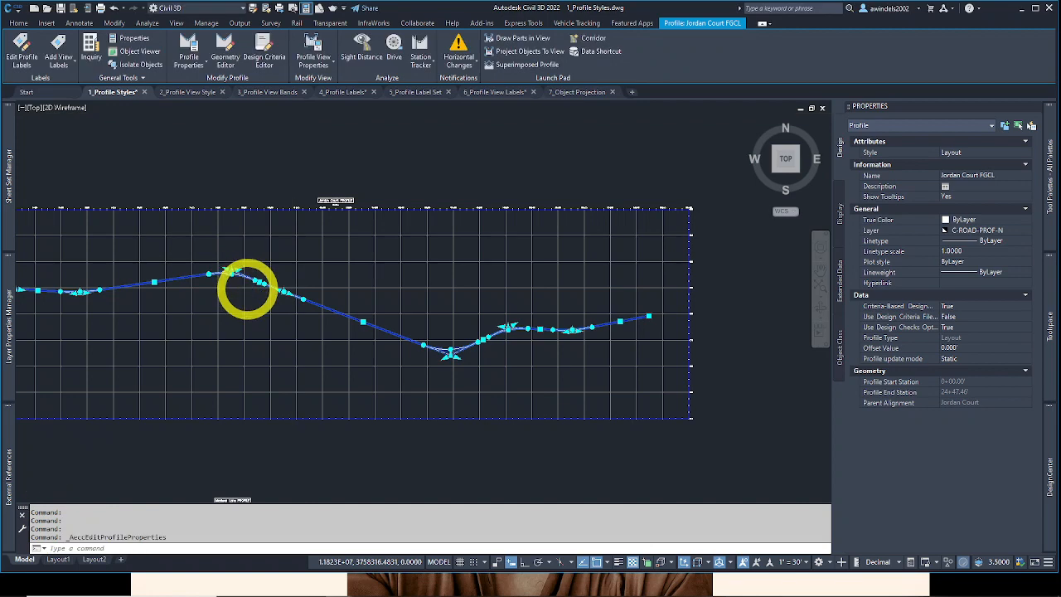
Step: Inspect the layout style's curve markers, and apply the Basic object style to the Jordan Court FGCL profile
{"action": "scroll", "coordinate": [243, 277], "scroll_direction": "up", "scroll_amount": 5}
{"action": "mouse_move", "coordinate": [378, 306]}
{"action": "middle_mouse_down"}
{"action": "mouse_move", "coordinate": [348, 294]}
{"action": "mouse_move", "coordinate": [362, 292]}
{"action": "middle_mouse_up"}
{"action": "key", "text": "Escape"}
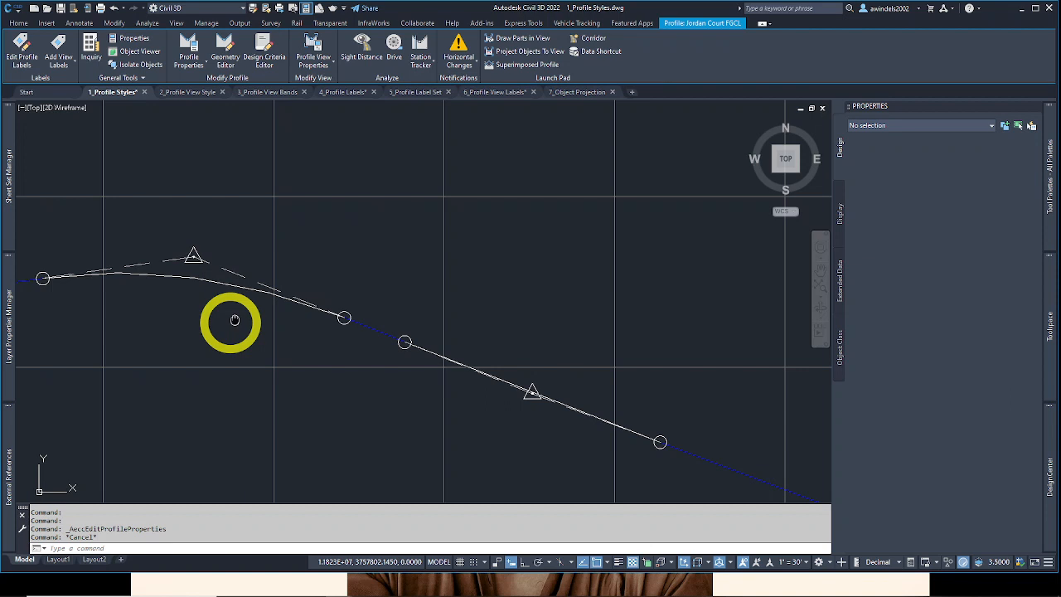
{"action": "middle_click_drag", "start_coordinate": [231, 322], "coordinate": [235, 316]}
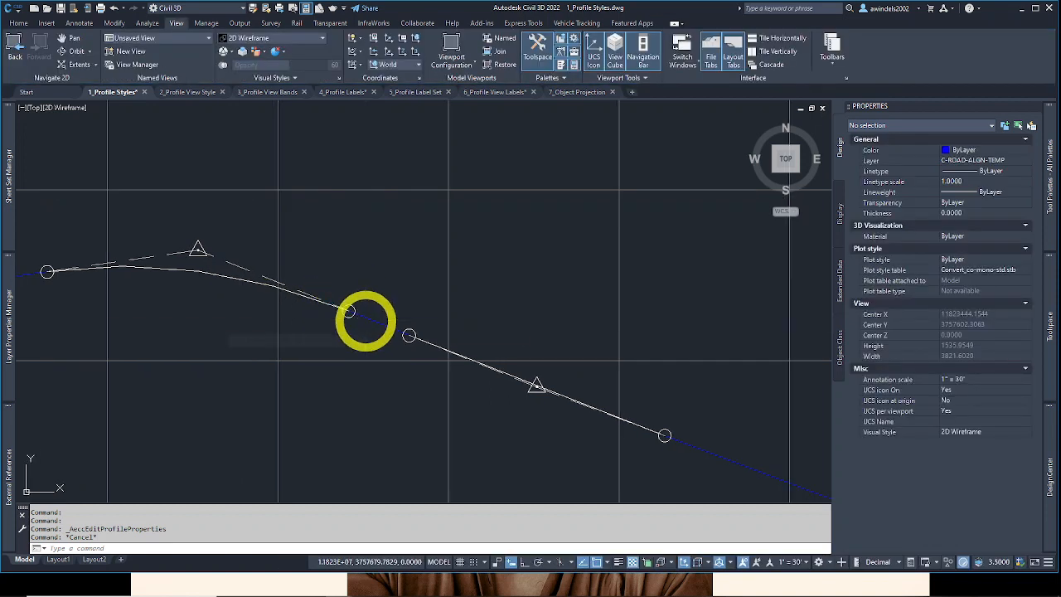
{"action": "left_click", "coordinate": [355, 315]}
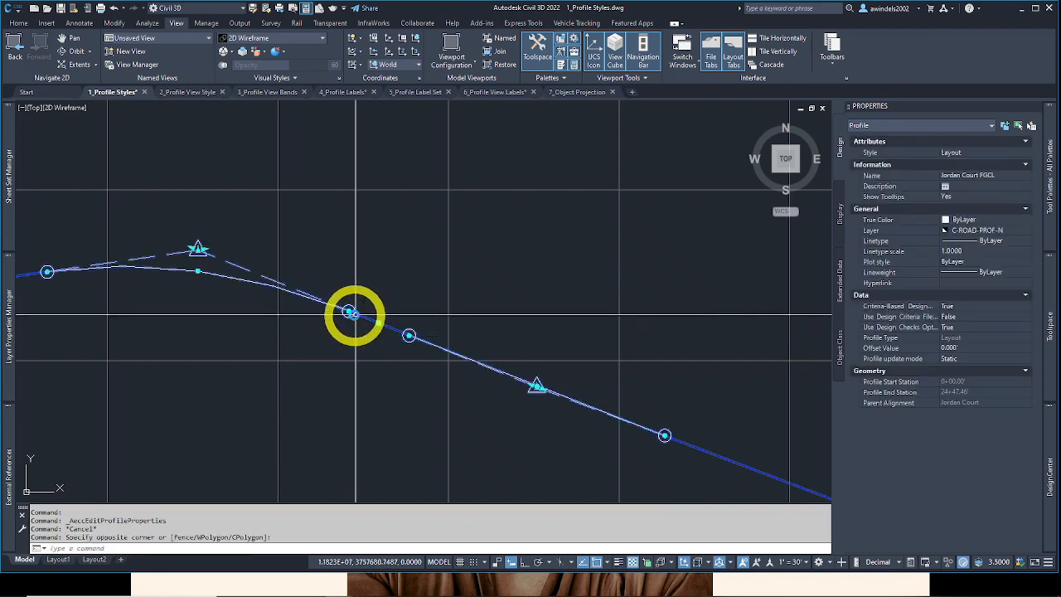
{"action": "right_click", "coordinate": [349, 315]}
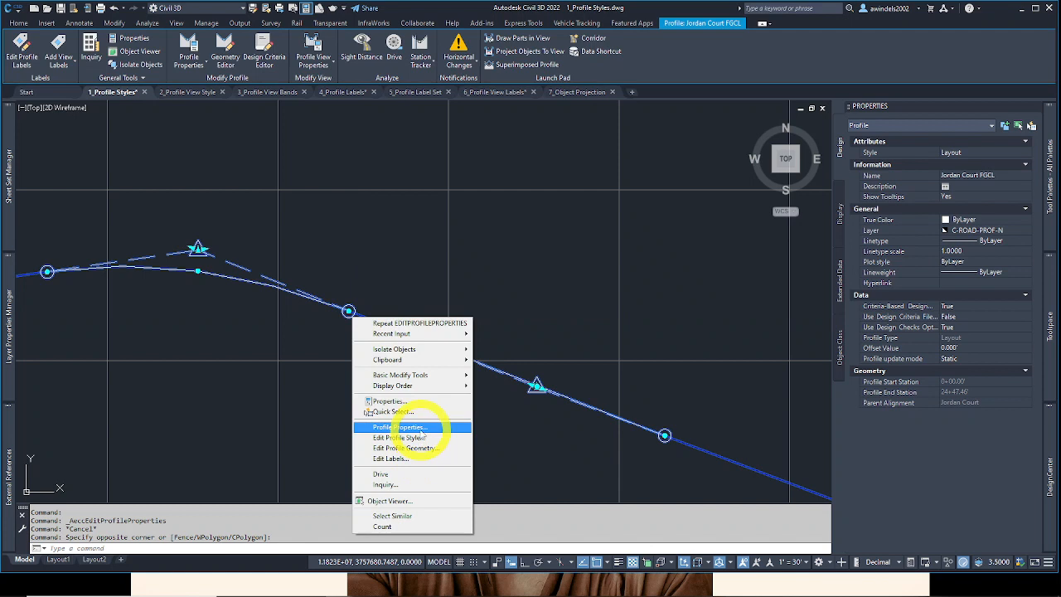
{"action": "left_click", "coordinate": [400, 427]}
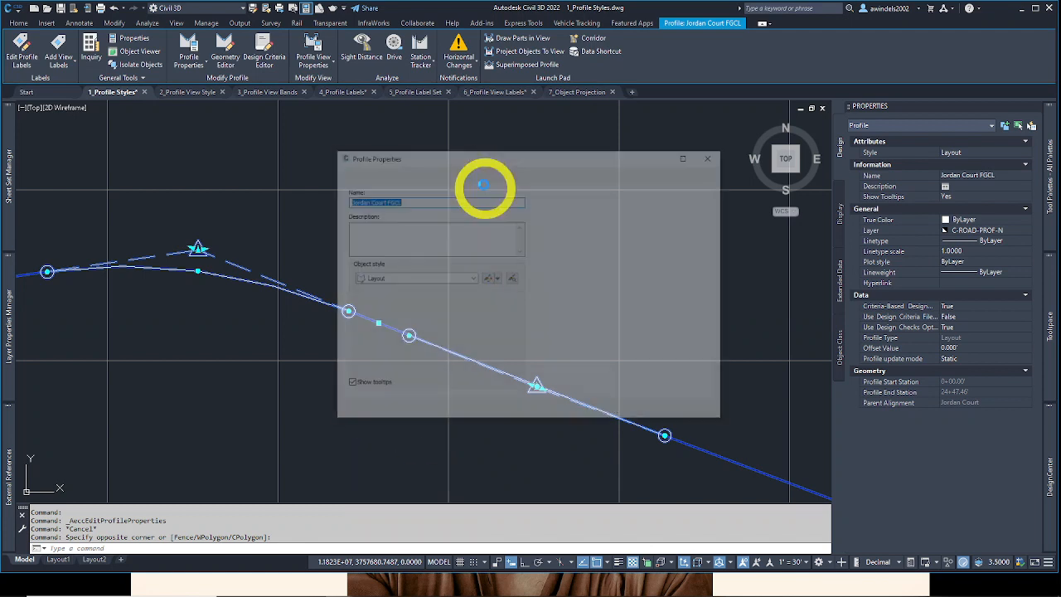
{"action": "left_click_drag", "start_coordinate": [486, 146], "coordinate": [570, 148]}
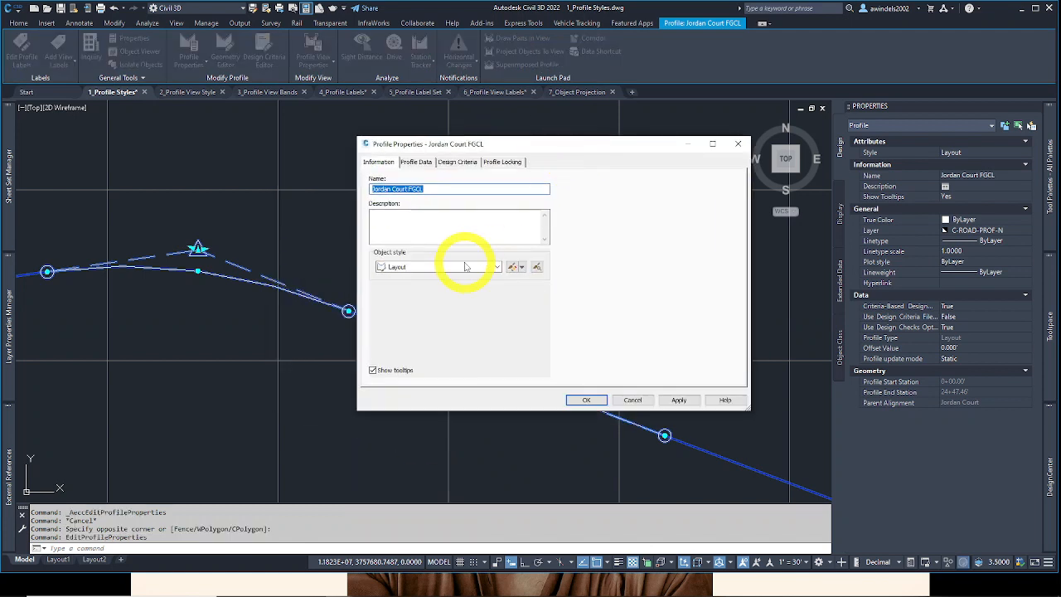
{"action": "left_click", "coordinate": [381, 263]}
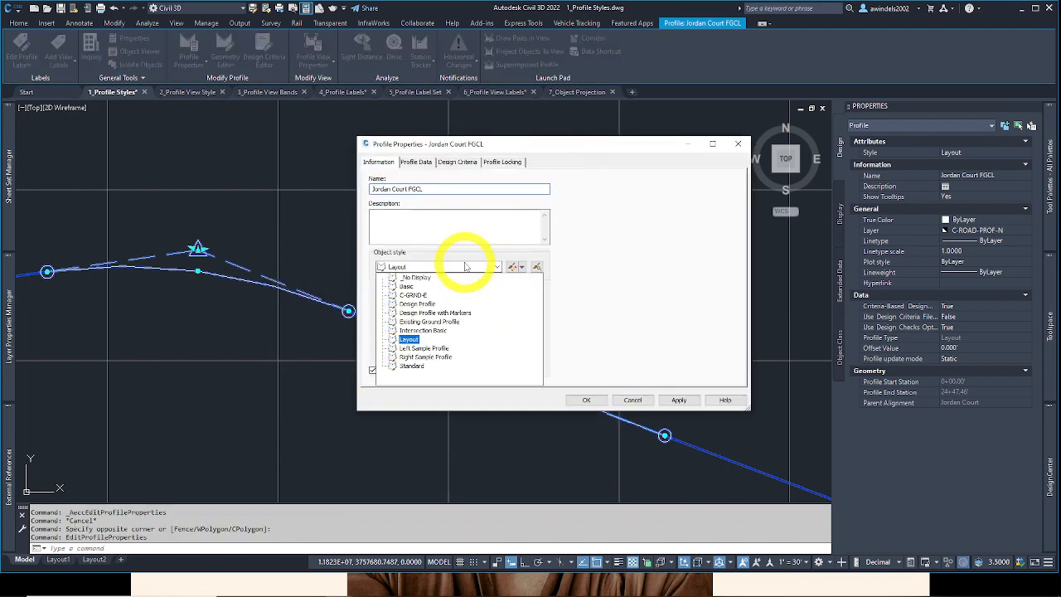
{"action": "left_click", "coordinate": [406, 286]}
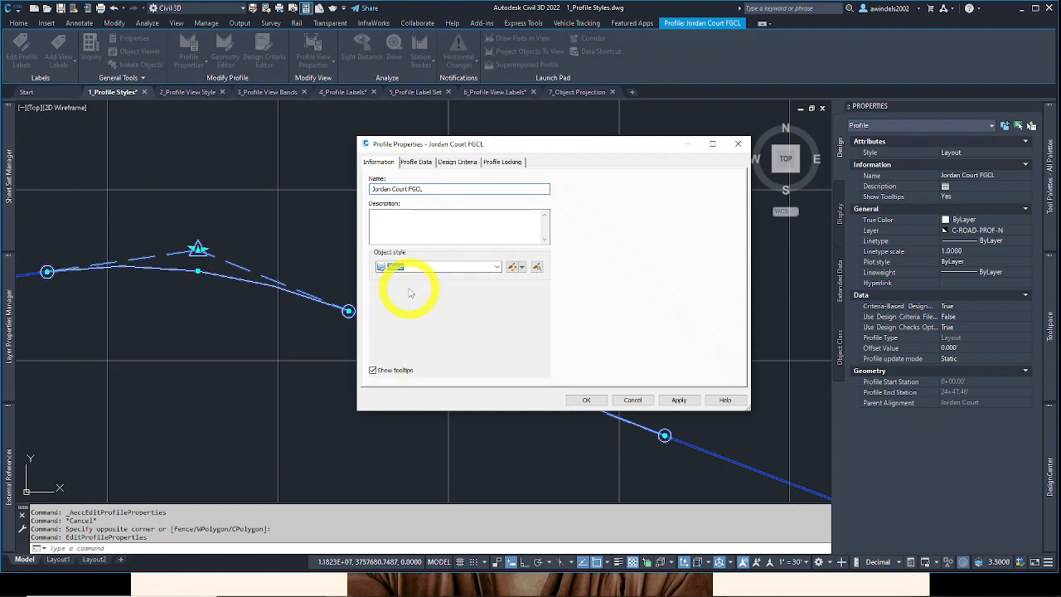
{"action": "left_click", "coordinate": [677, 401]}
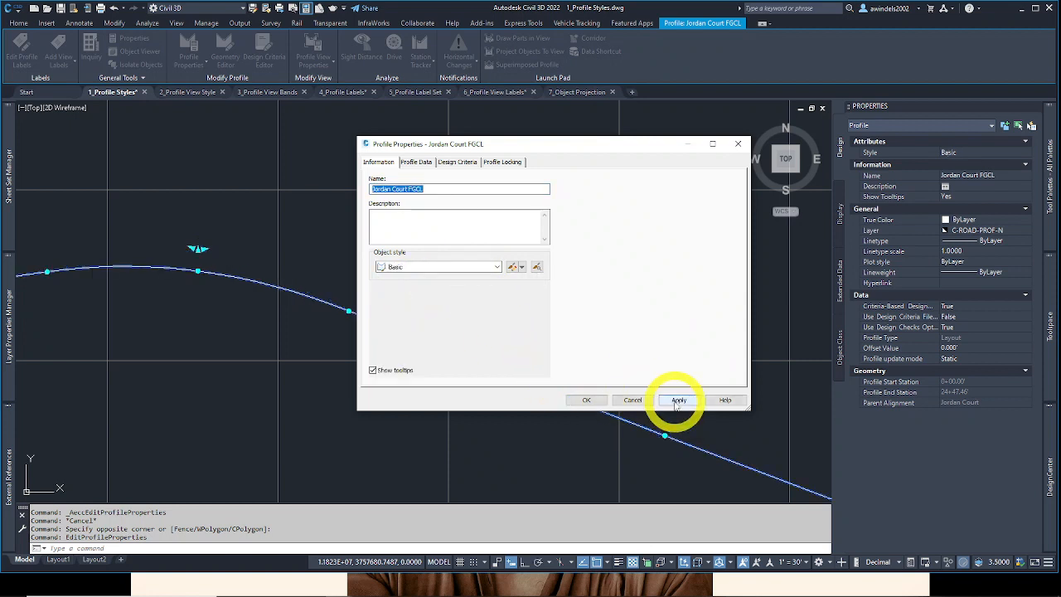
Step: Apply the Layout object style to the Jordan Court FGCL profile, and switch it back to Basic
{"action": "left_click", "coordinate": [472, 267]}
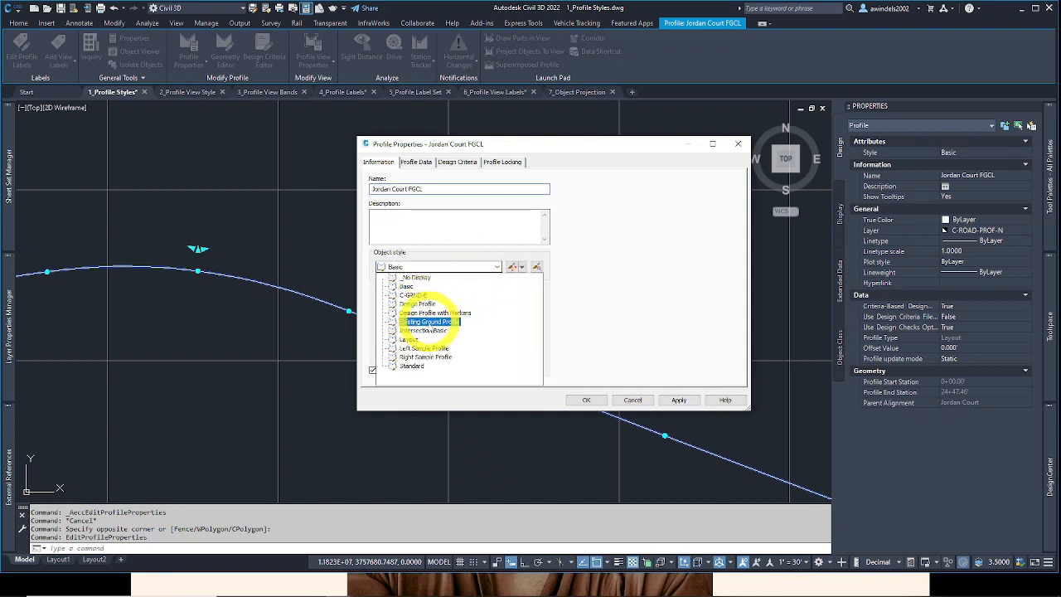
{"action": "left_click", "coordinate": [408, 339]}
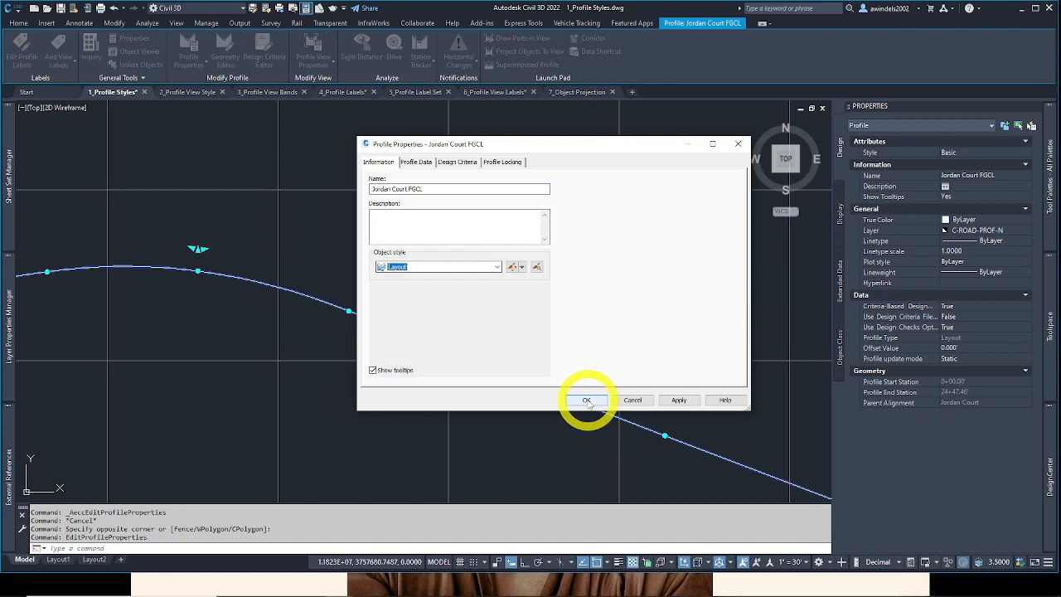
{"action": "left_click", "coordinate": [679, 400]}
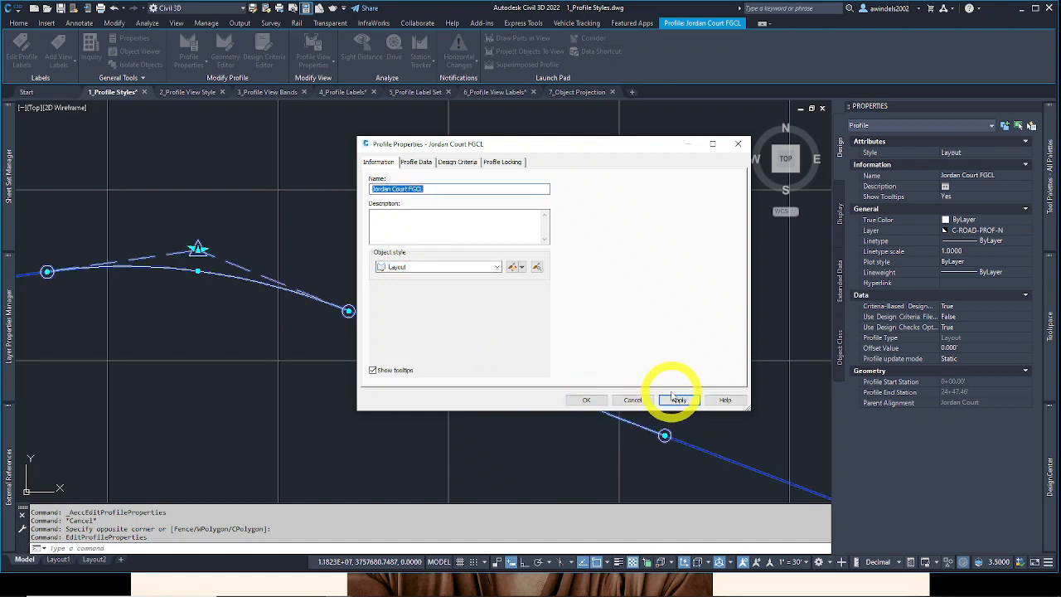
{"action": "left_click", "coordinate": [492, 267]}
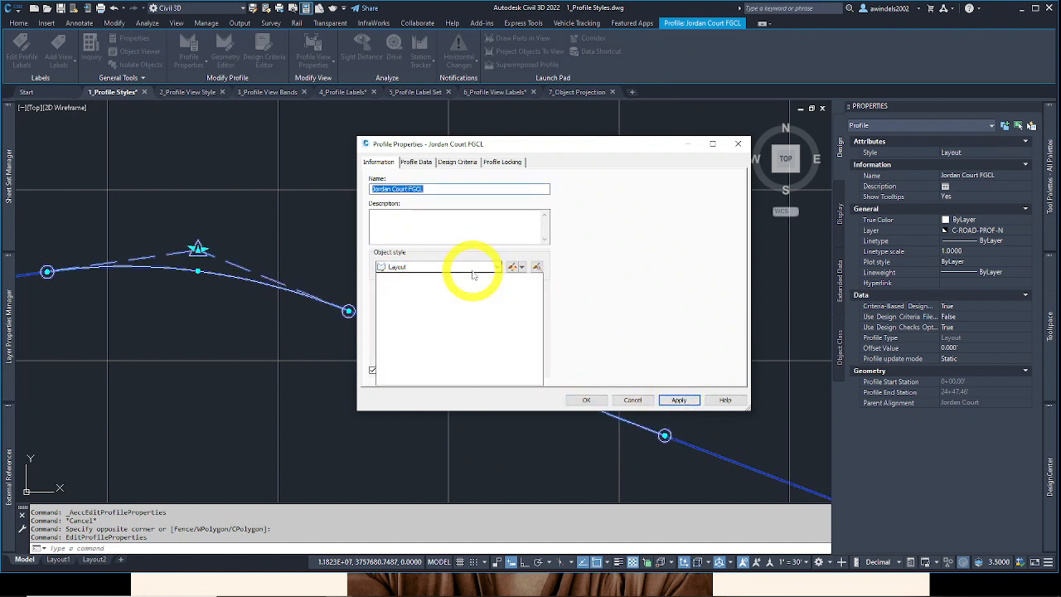
{"action": "left_click", "coordinate": [409, 340]}
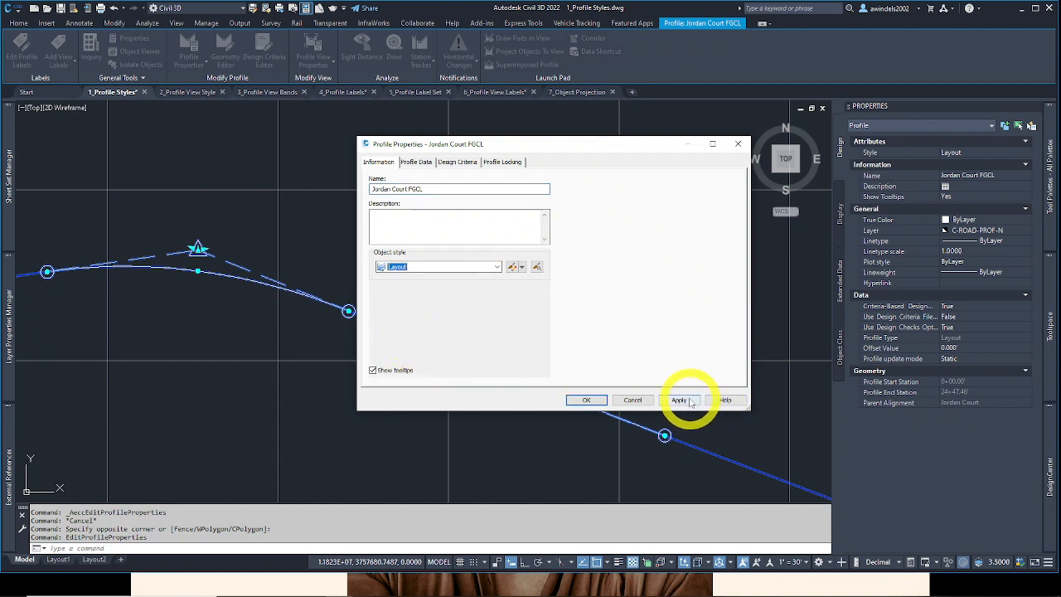
{"action": "left_click", "coordinate": [685, 400]}
{"action": "left_click", "coordinate": [441, 266]}
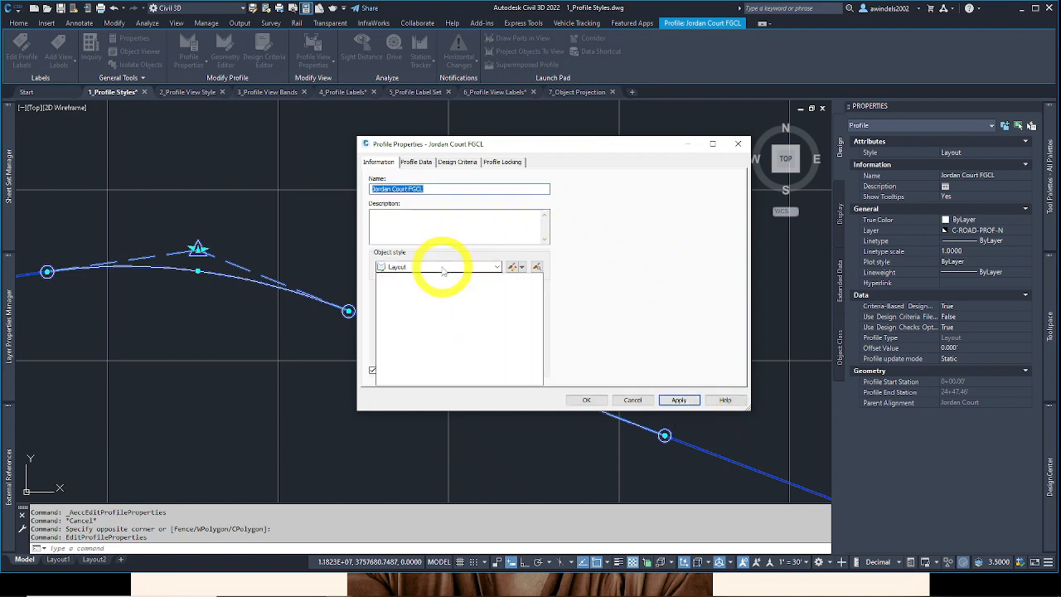
{"action": "left_click", "coordinate": [406, 286]}
{"action": "left_click", "coordinate": [681, 400]}
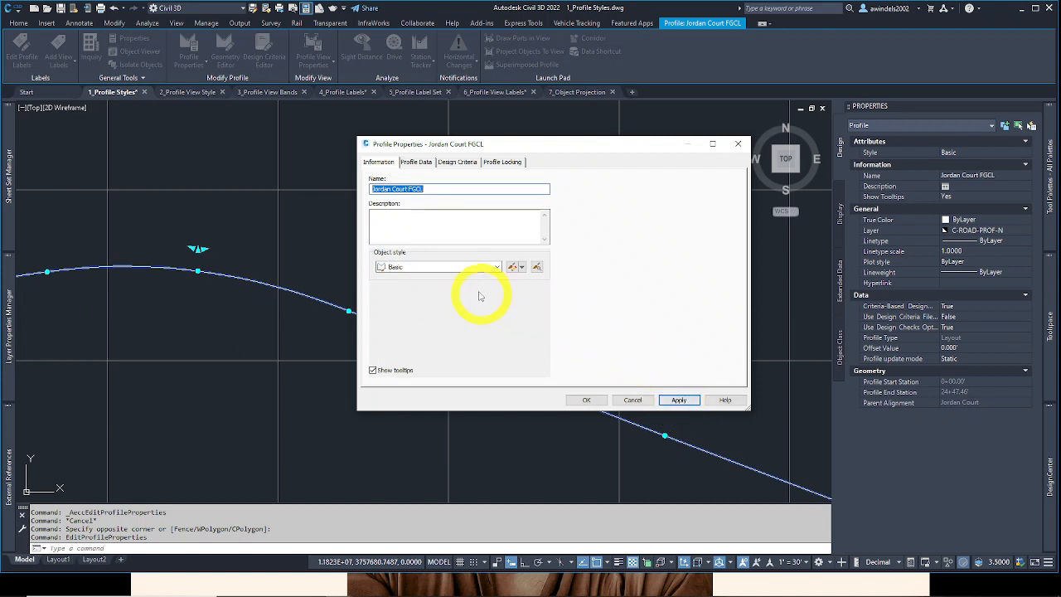
Step: Set the Jordan Court FGCL profile's object style to Design Profile with Markers, close its properties, and clear the selection
{"action": "left_click", "coordinate": [464, 266]}
{"action": "left_click", "coordinate": [435, 312]}
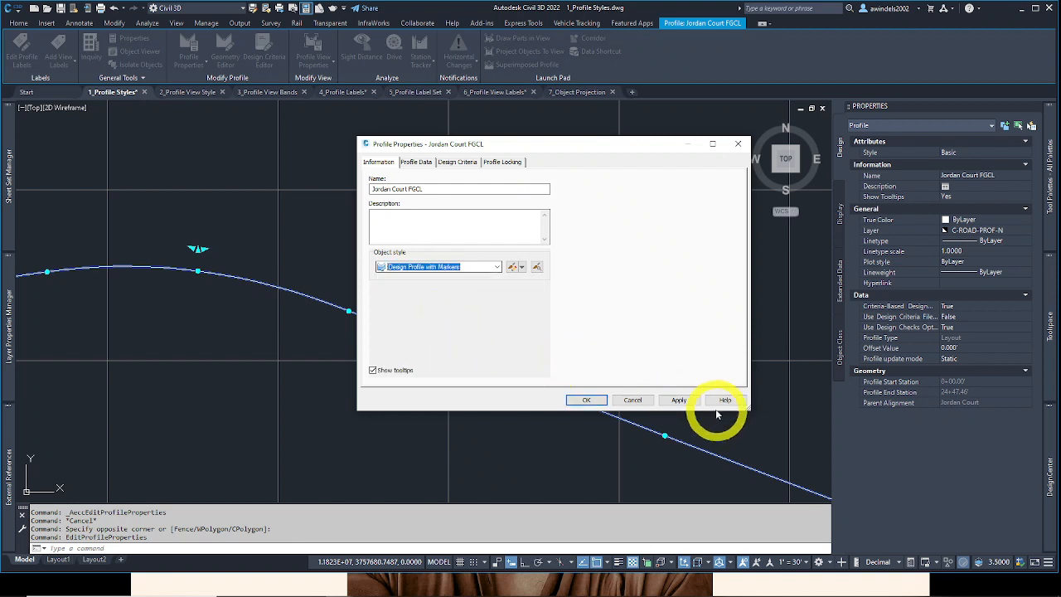
{"action": "left_click", "coordinate": [680, 401]}
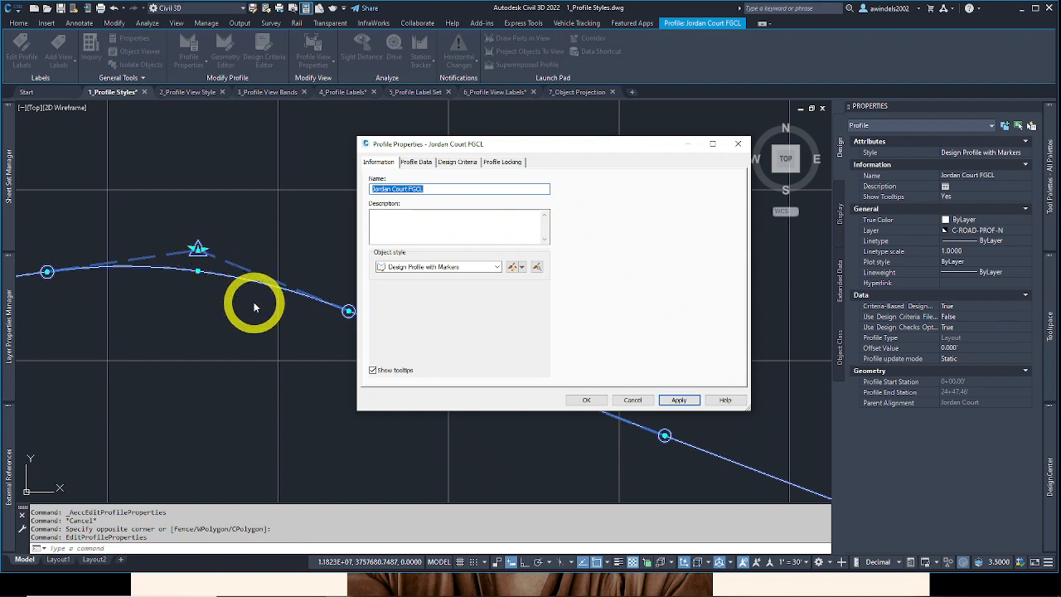
{"action": "left_click", "coordinate": [586, 400]}
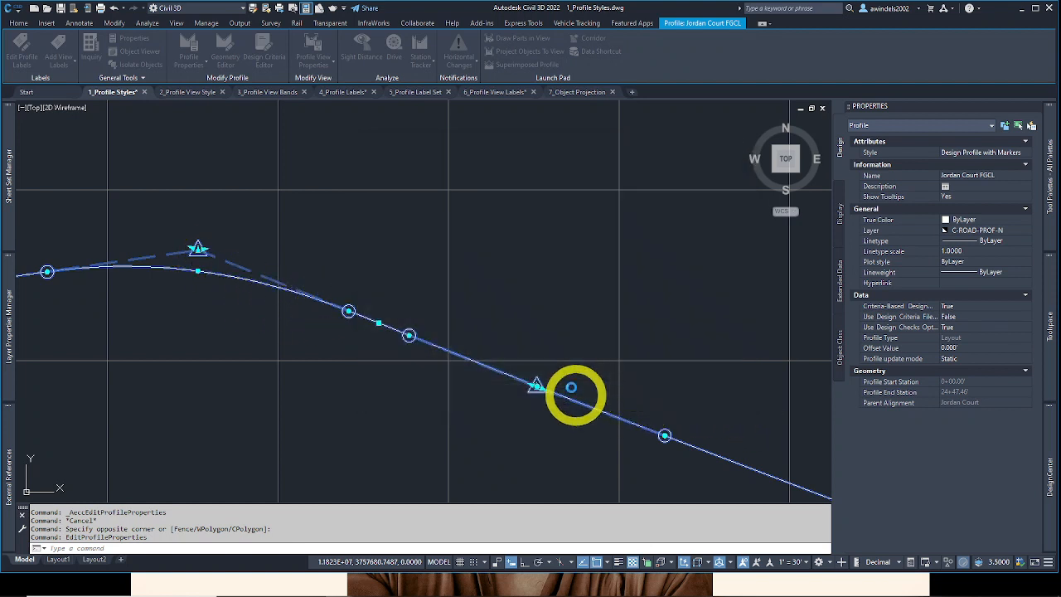
{"action": "scroll", "coordinate": [563, 379], "scroll_direction": "down", "scroll_amount": 2}
{"action": "key", "text": "Escape"}
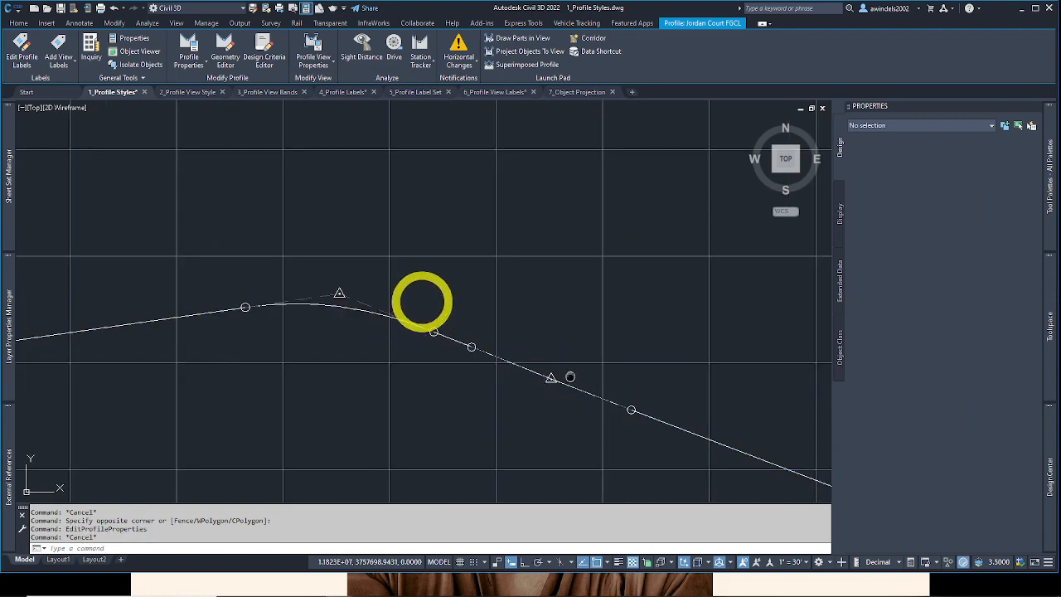
Step: Examine the curve markers and dashed tangent extensions along the whole Jordan Court finished grade profile
{"action": "scroll", "coordinate": [417, 300], "scroll_direction": "down", "scroll_amount": 3}
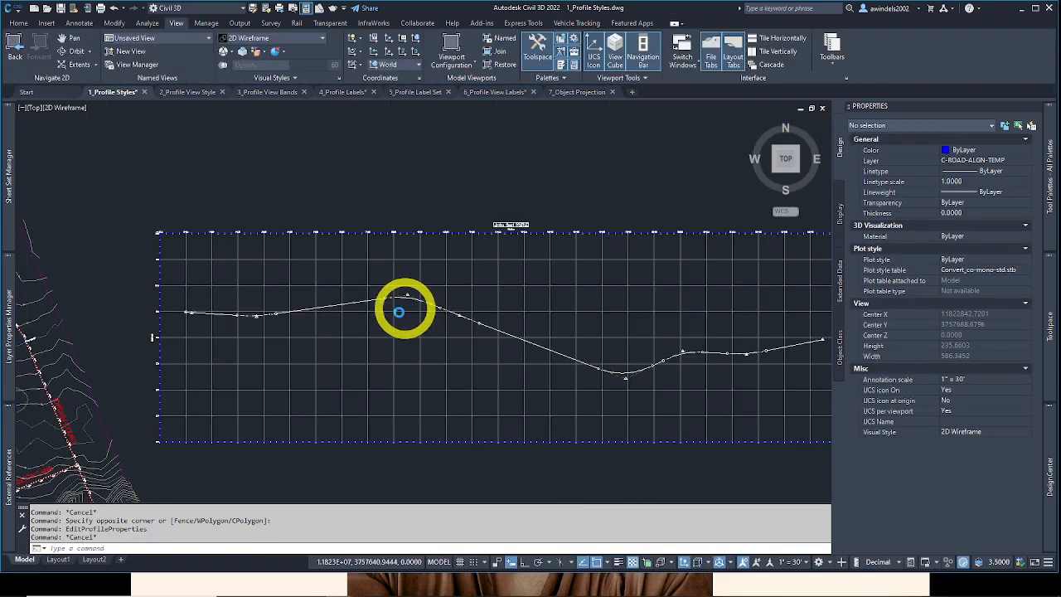
{"action": "scroll", "coordinate": [247, 323], "scroll_direction": "up", "scroll_amount": 5}
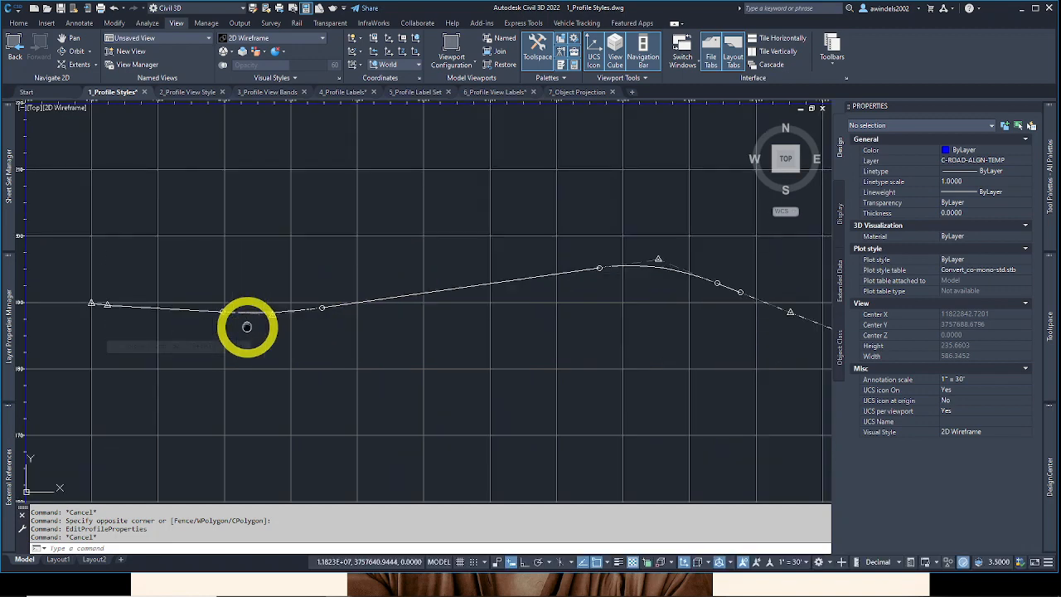
{"action": "scroll", "coordinate": [296, 312], "scroll_direction": "up", "scroll_amount": 6}
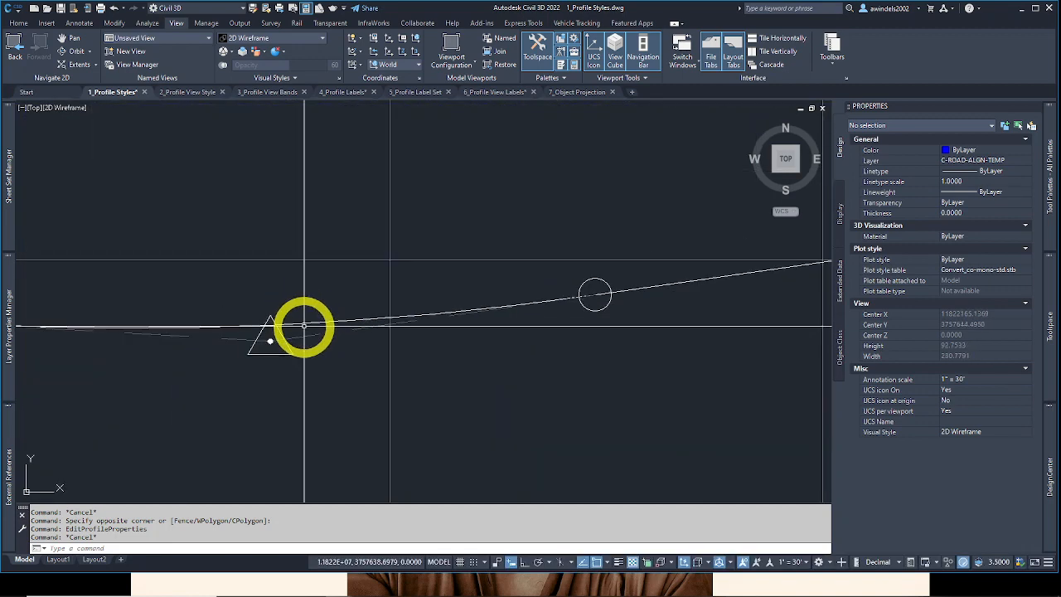
{"action": "scroll", "coordinate": [404, 334], "scroll_direction": "down", "scroll_amount": 2}
{"action": "mouse_move", "coordinate": [288, 353]}
{"action": "middle_mouse_down"}
{"action": "mouse_move", "coordinate": [559, 389]}
{"action": "mouse_move", "coordinate": [292, 383]}
{"action": "middle_mouse_up"}
{"action": "scroll", "coordinate": [580, 391], "scroll_direction": "down", "scroll_amount": 1}
{"action": "mouse_move", "coordinate": [765, 367]}
{"action": "middle_mouse_down"}
{"action": "mouse_move", "coordinate": [440, 381]}
{"action": "mouse_move", "coordinate": [205, 414]}
{"action": "middle_mouse_up"}
{"action": "middle_click_drag", "start_coordinate": [500, 406], "coordinate": [323, 254]}
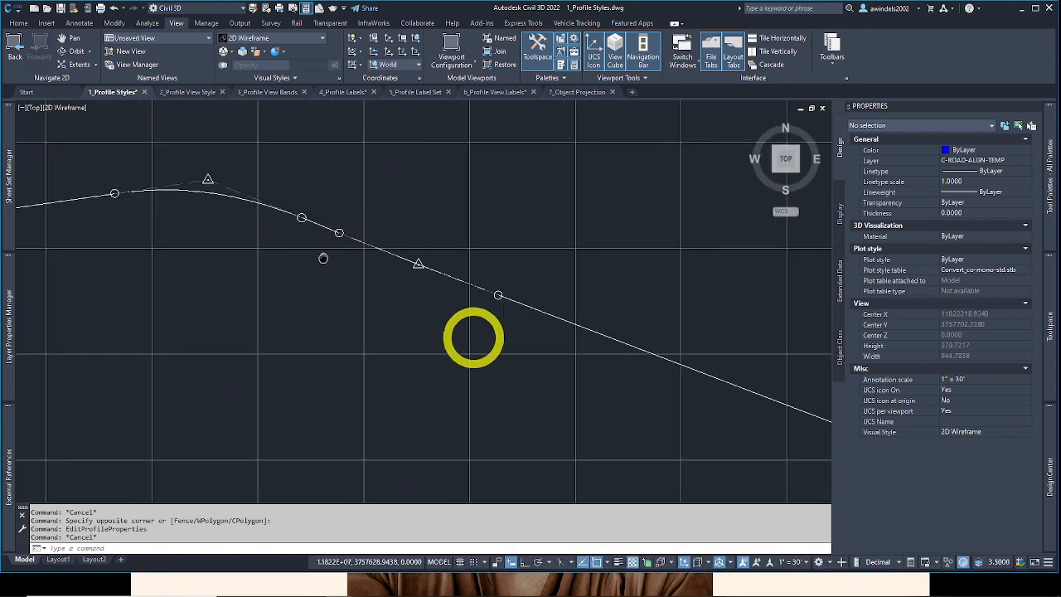
{"action": "mouse_move", "coordinate": [481, 339]}
{"action": "middle_mouse_down"}
{"action": "mouse_move", "coordinate": [351, 312]}
{"action": "mouse_move", "coordinate": [391, 315]}
{"action": "middle_mouse_up"}
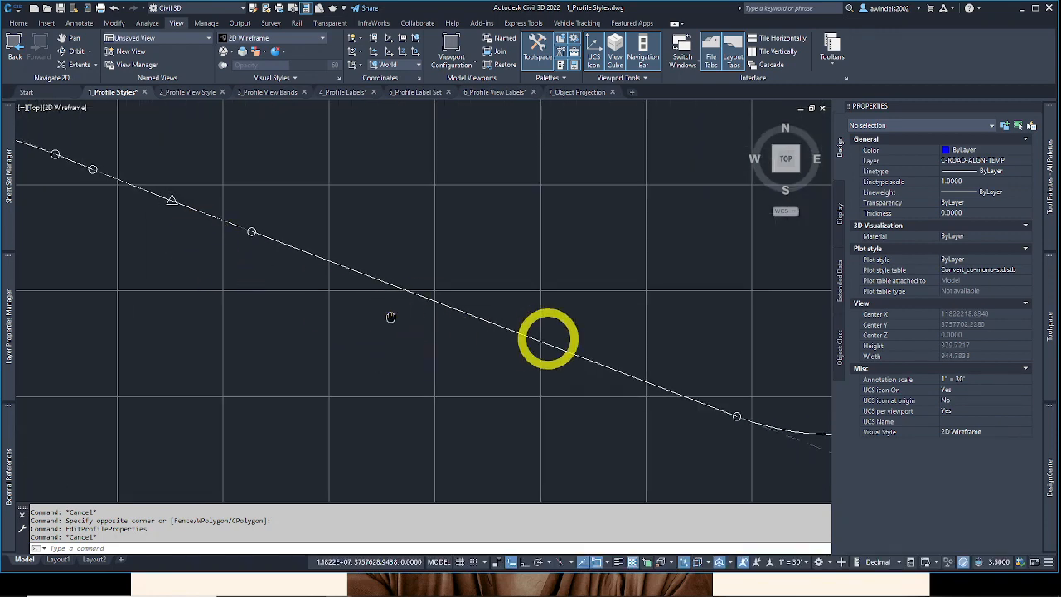
{"action": "middle_click", "coordinate": [589, 348]}
{"action": "middle_click", "coordinate": [589, 348]}
{"action": "key", "text": "Escape"}
{"action": "key", "text": "Escape"}
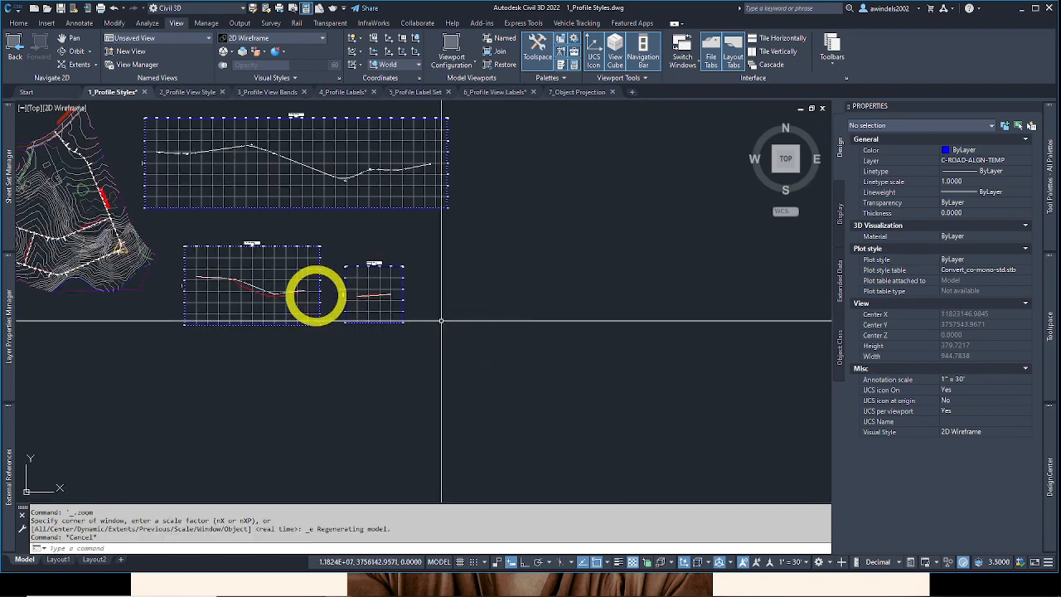
{"action": "scroll", "coordinate": [257, 141], "scroll_direction": "up", "scroll_amount": 6}
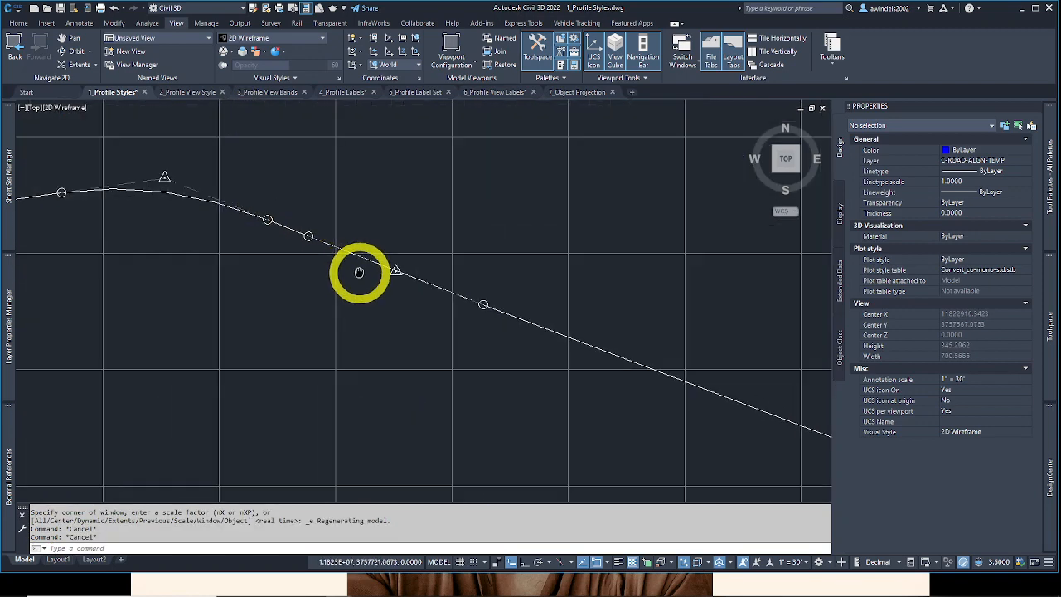
{"action": "mouse_move", "coordinate": [519, 351]}
{"action": "middle_mouse_down"}
{"action": "mouse_move", "coordinate": [422, 345]}
{"action": "mouse_move", "coordinate": [246, 280]}
{"action": "middle_mouse_up"}
{"action": "middle_click_drag", "start_coordinate": [474, 363], "coordinate": [254, 291]}
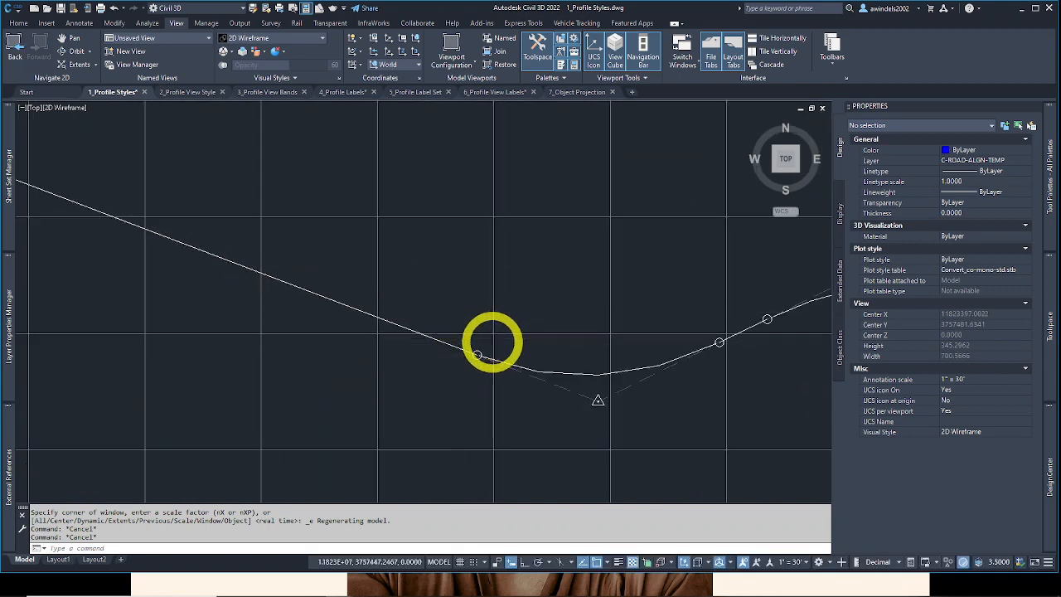
{"action": "scroll", "coordinate": [492, 340], "scroll_direction": "down", "scroll_amount": 4}
{"action": "scroll", "coordinate": [526, 287], "scroll_direction": "down", "scroll_amount": 3}
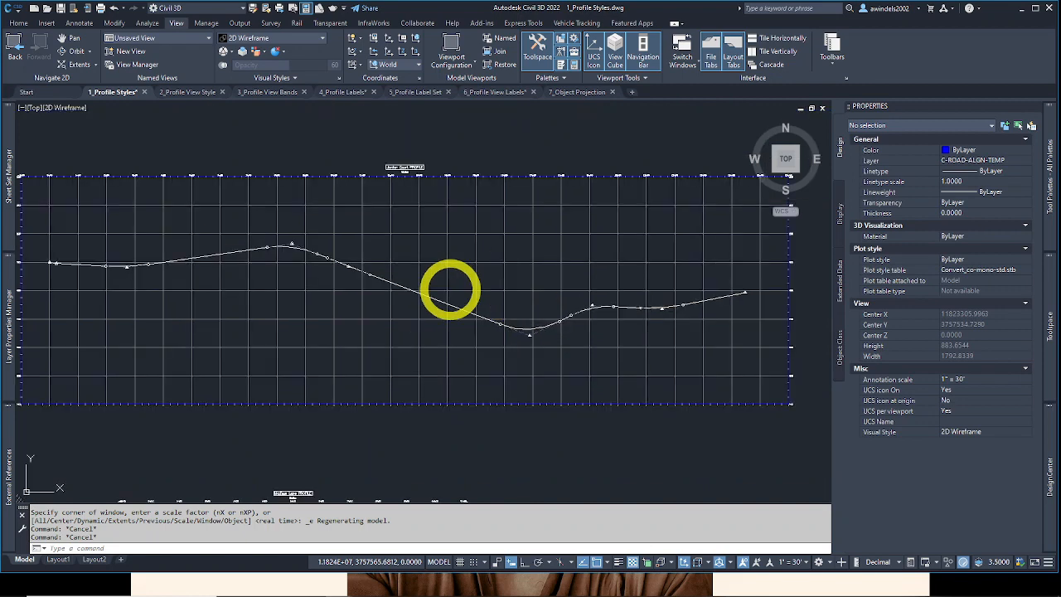
{"action": "middle_click_drag", "start_coordinate": [254, 278], "coordinate": [346, 292]}
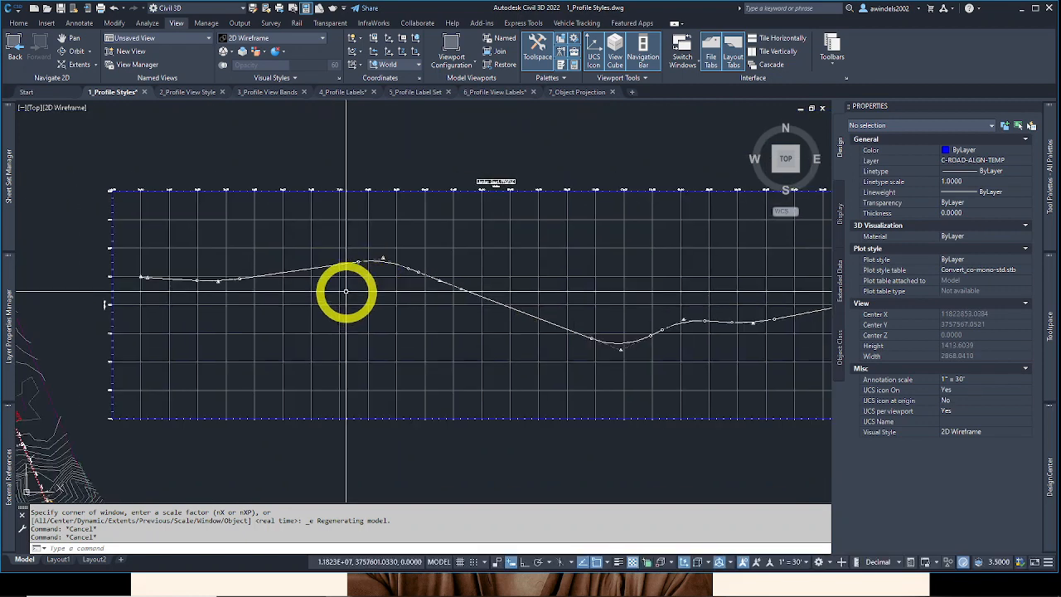
Step: Set the object style of the Jordan Court EGCL profile to Existing Ground Profile in its profile properties
{"action": "mouse_move", "coordinate": [1049, 319]}
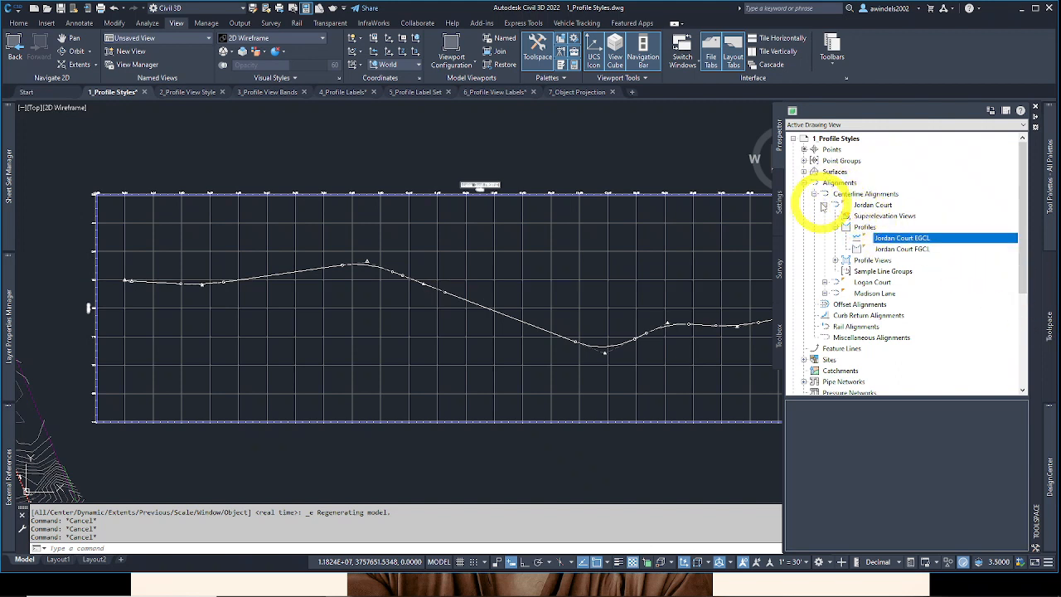
{"action": "left_click", "coordinate": [824, 205]}
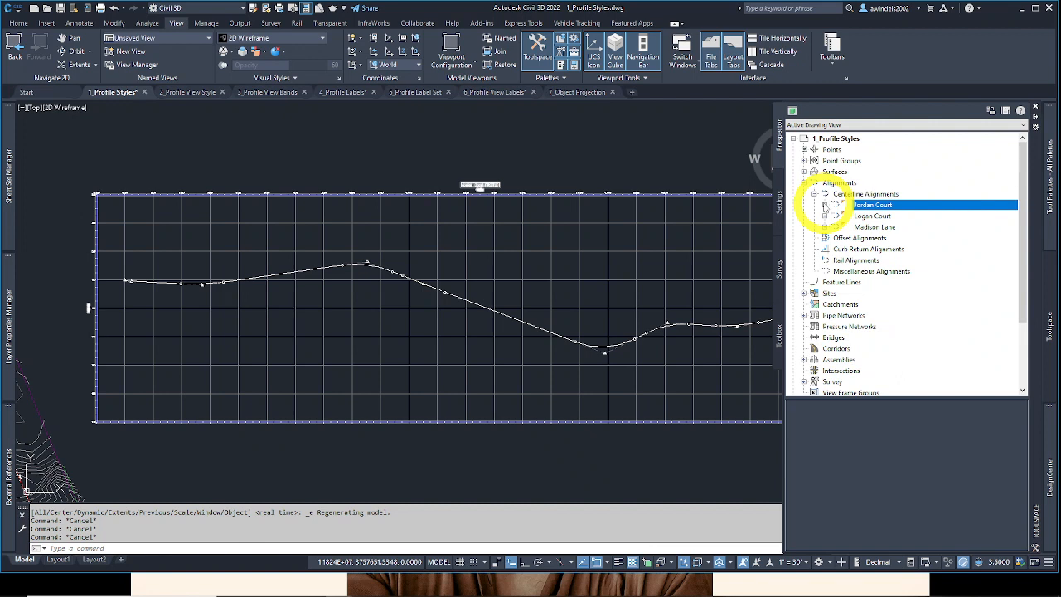
{"action": "left_click", "coordinate": [825, 205]}
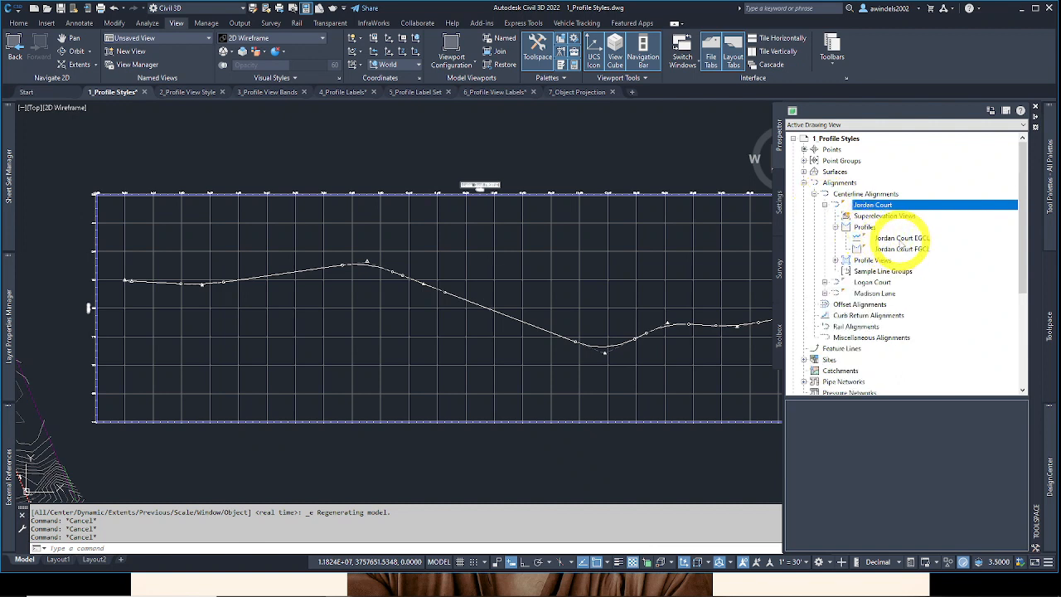
{"action": "left_click", "coordinate": [901, 238]}
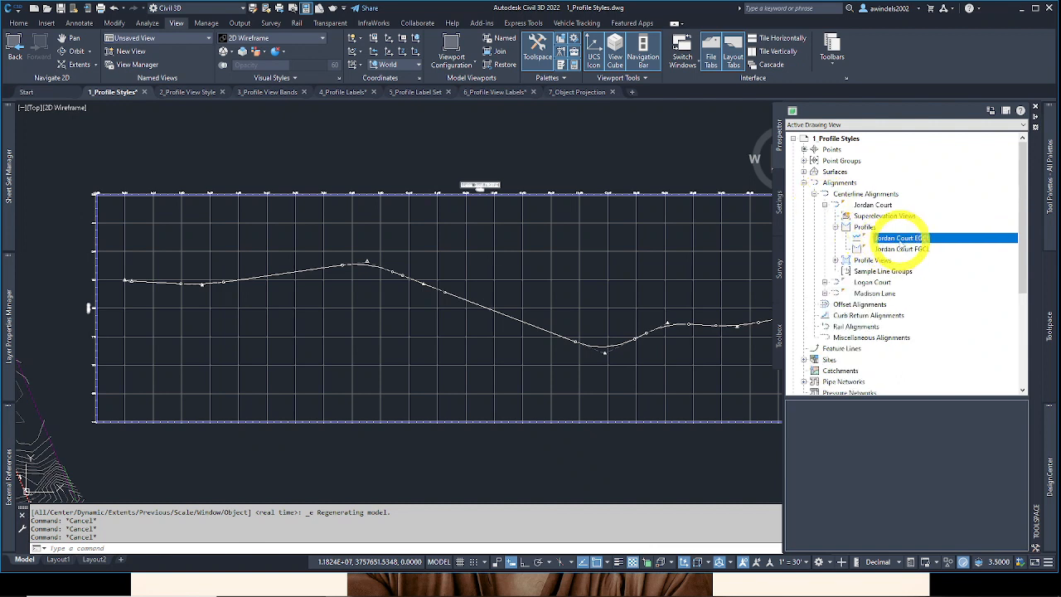
{"action": "right_click", "coordinate": [948, 240]}
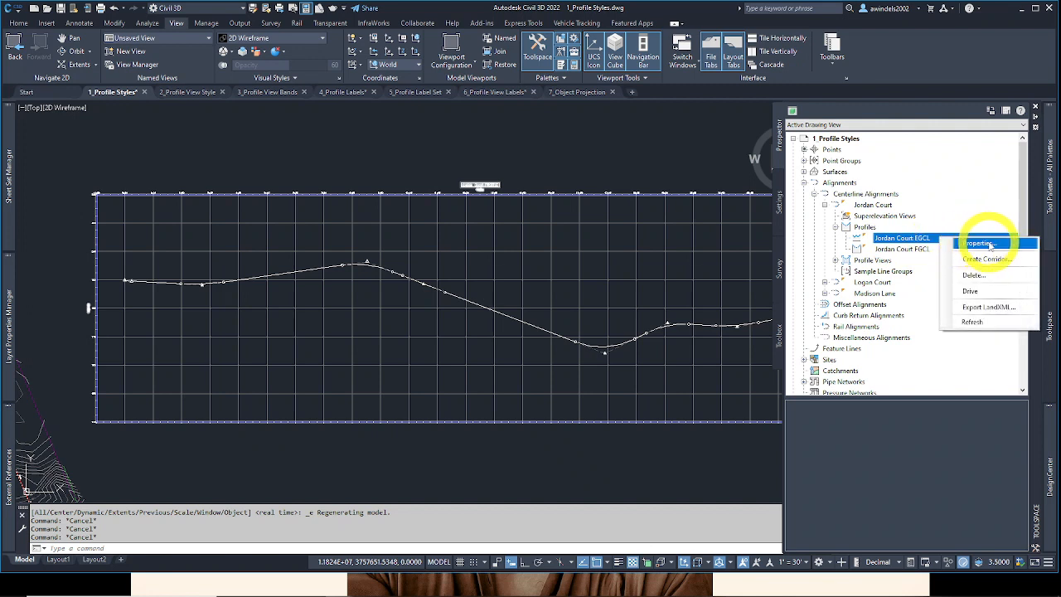
{"action": "left_click", "coordinate": [980, 243]}
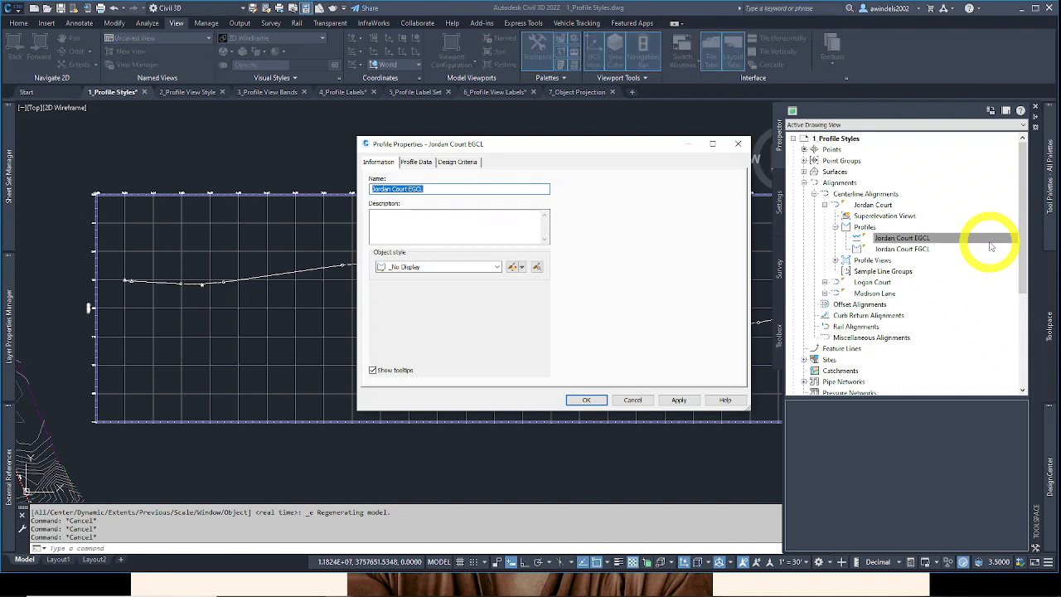
{"action": "left_click", "coordinate": [472, 269]}
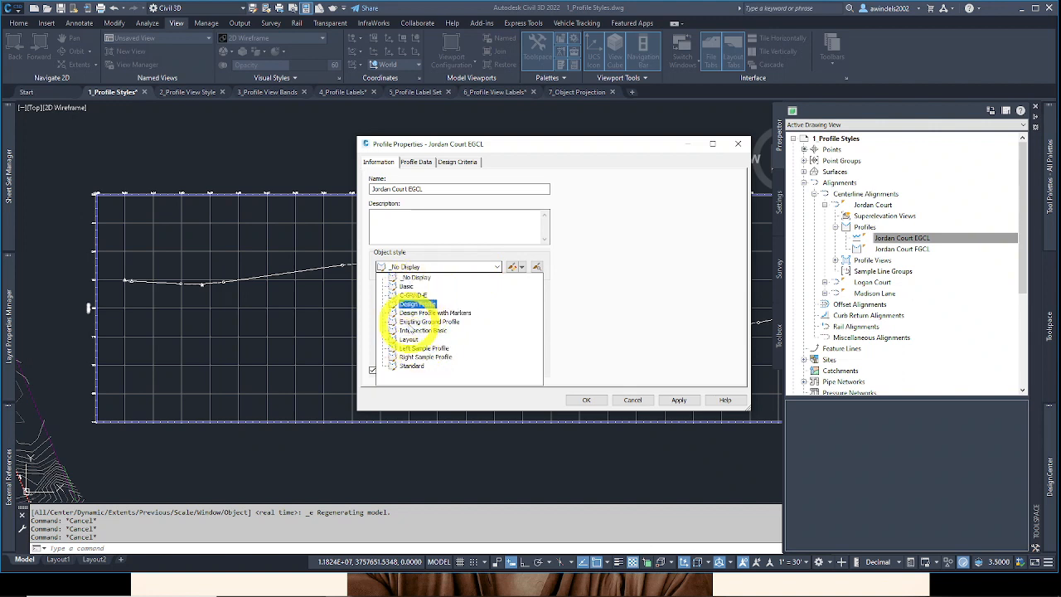
{"action": "left_click", "coordinate": [412, 323]}
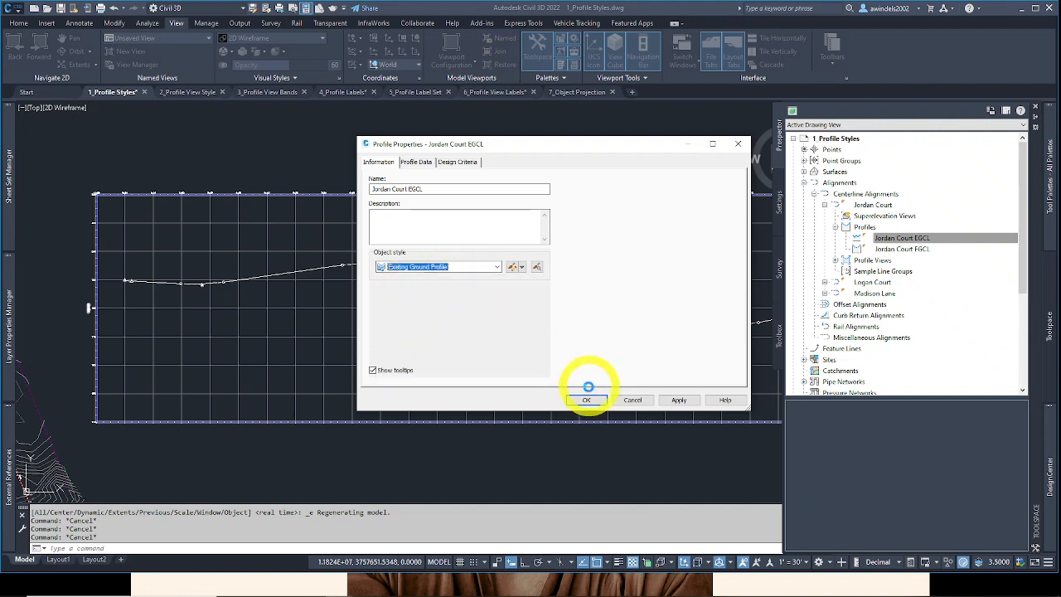
{"action": "left_click", "coordinate": [679, 399]}
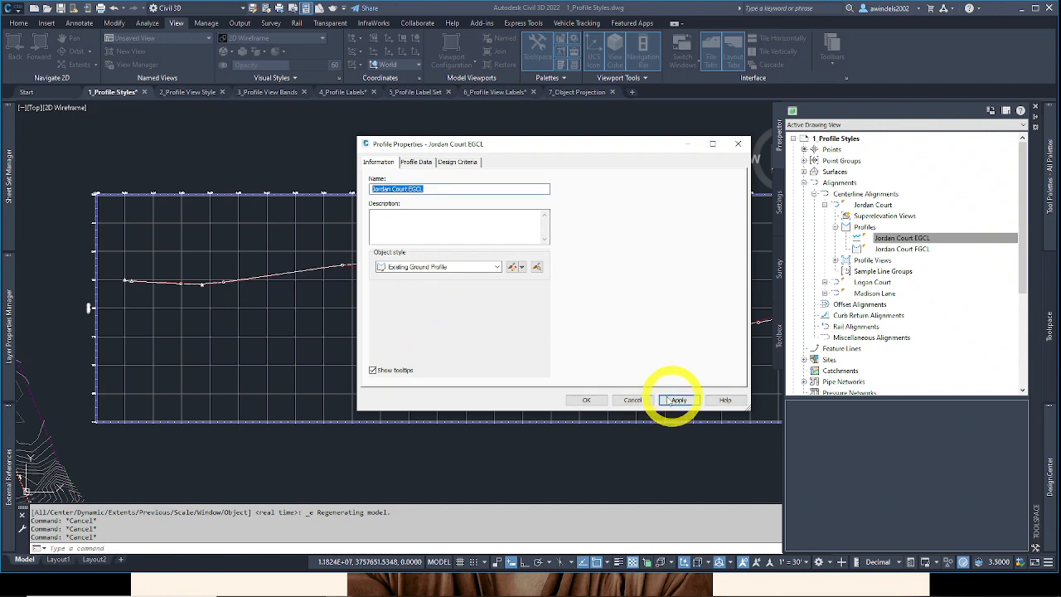
{"action": "left_click", "coordinate": [587, 399]}
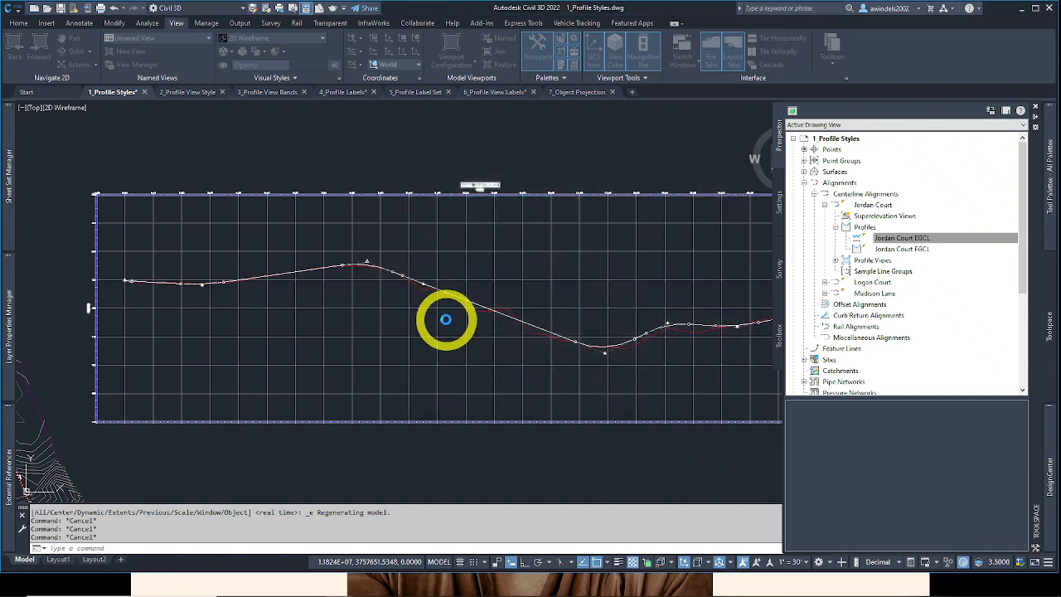
Step: Compare the existing ground line with the finished grade line along the Jordan Court profile view
{"action": "scroll", "coordinate": [447, 315], "scroll_direction": "up", "scroll_amount": 5}
{"action": "scroll", "coordinate": [459, 296], "scroll_direction": "up", "scroll_amount": 6}
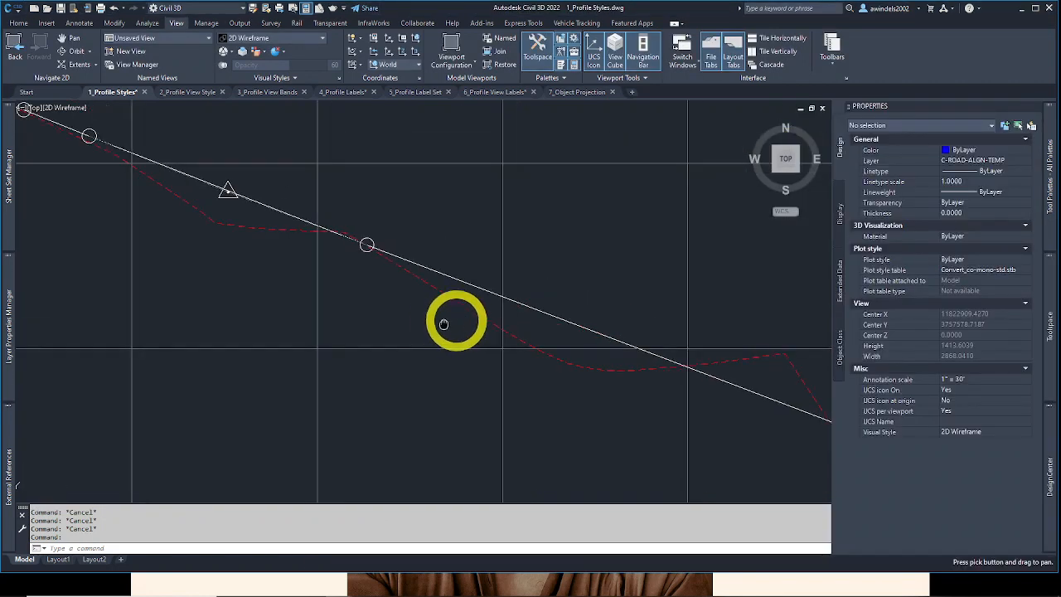
{"action": "scroll", "coordinate": [318, 345], "scroll_direction": "down", "scroll_amount": 3}
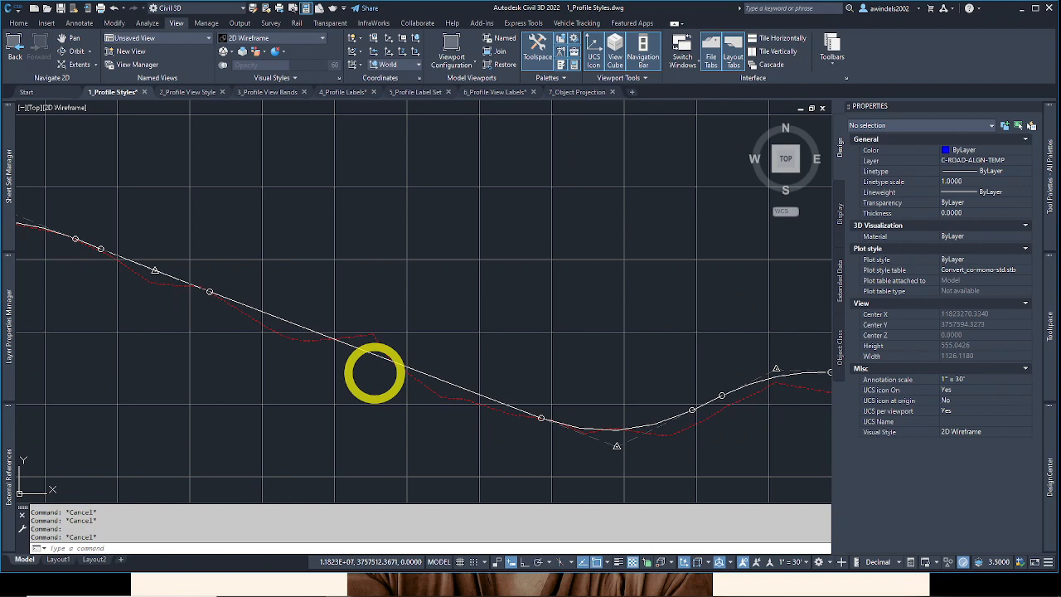
{"action": "mouse_move", "coordinate": [375, 374]}
{"action": "middle_mouse_down"}
{"action": "mouse_move", "coordinate": [415, 398]}
{"action": "mouse_move", "coordinate": [450, 395]}
{"action": "mouse_move", "coordinate": [328, 373]}
{"action": "mouse_move", "coordinate": [398, 379]}
{"action": "middle_mouse_up"}
{"action": "scroll", "coordinate": [419, 380], "scroll_direction": "down", "scroll_amount": 2}
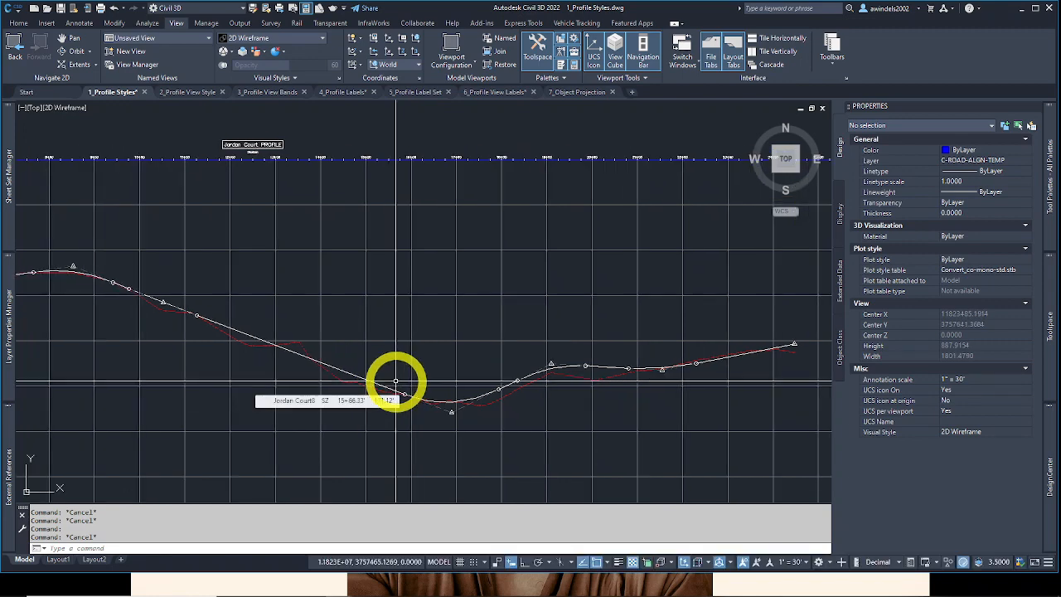
{"action": "middle_click_drag", "start_coordinate": [526, 416], "coordinate": [552, 407]}
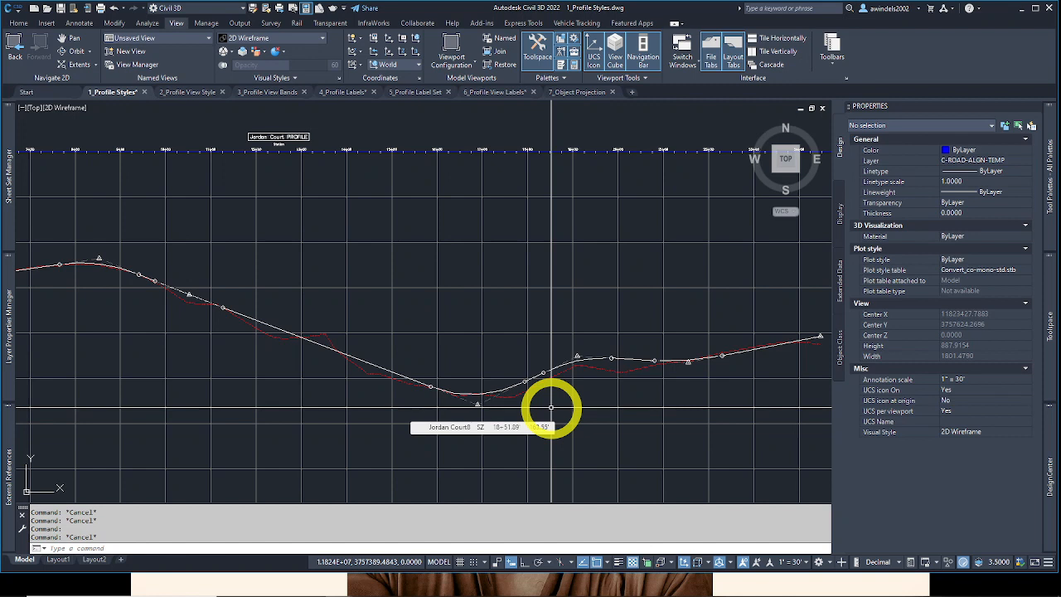
Step: Switch to the 2_Profile View Style drawing and bring the Jordan Court profile view into view
{"action": "left_click", "coordinate": [189, 93]}
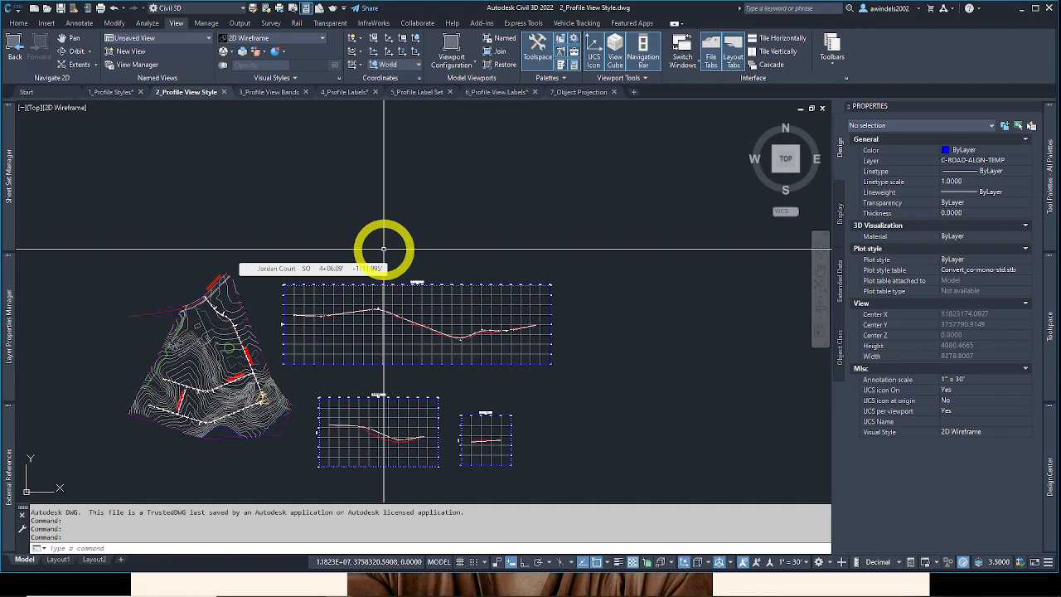
{"action": "scroll", "coordinate": [382, 265], "scroll_direction": "up", "scroll_amount": 2}
{"action": "middle_click_drag", "start_coordinate": [391, 296], "coordinate": [276, 225]}
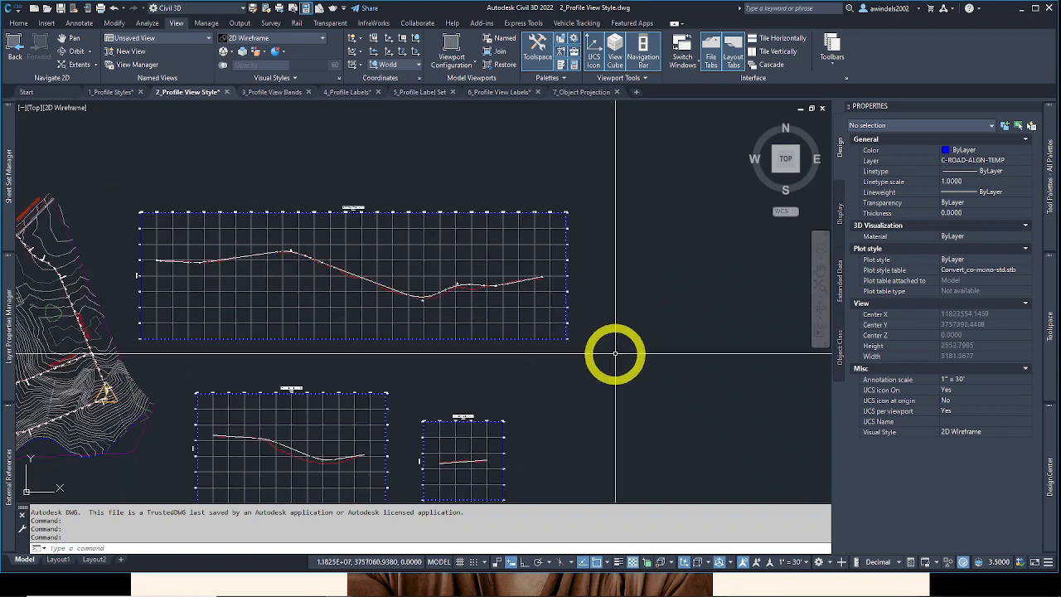
{"action": "mouse_move", "coordinate": [558, 321]}
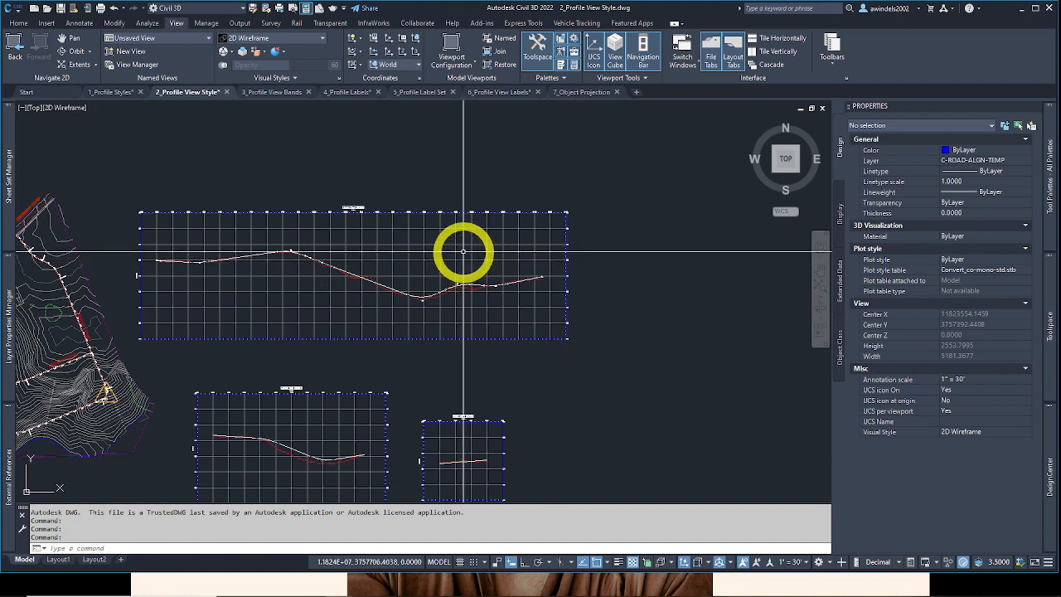
{"action": "mouse_move", "coordinate": [460, 251]}
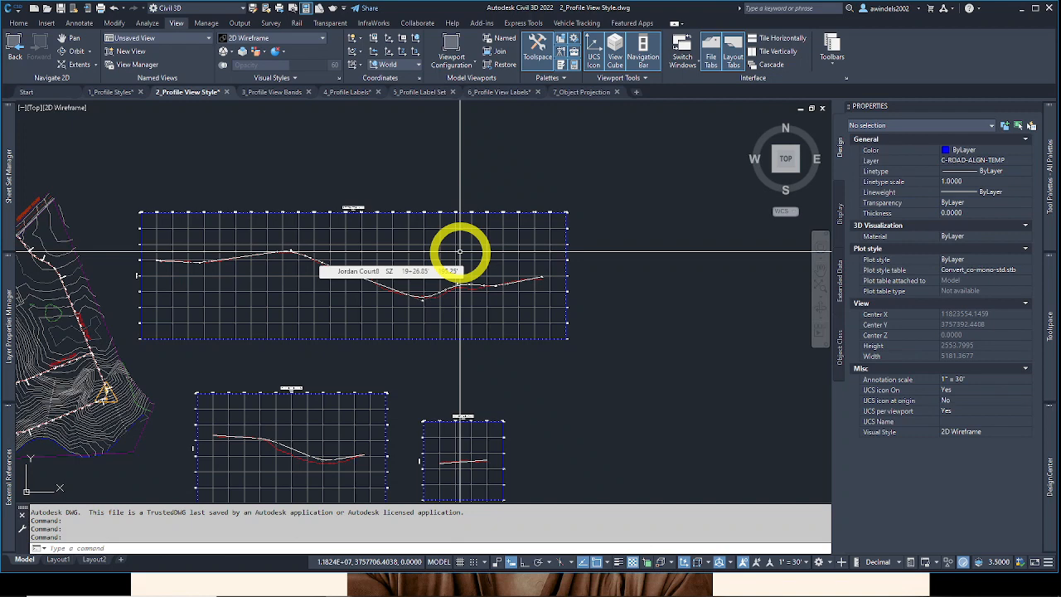
{"action": "middle_click_drag", "start_coordinate": [460, 252], "coordinate": [505, 268]}
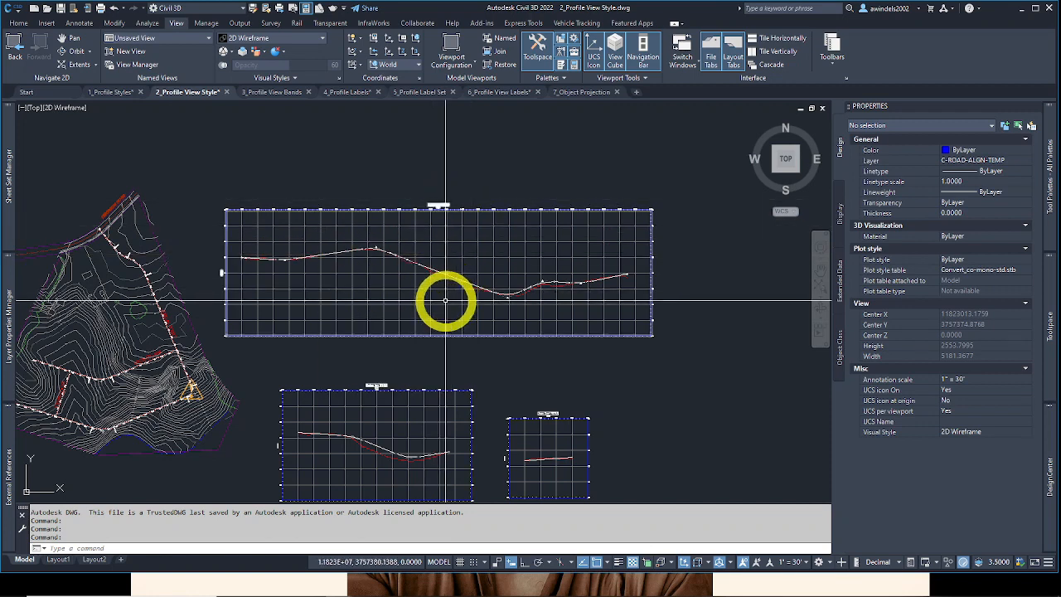
Step: Open the Jordan Court profile view's properties and apply the Major & Minor Grids 10V object style
{"action": "left_click", "coordinate": [493, 274]}
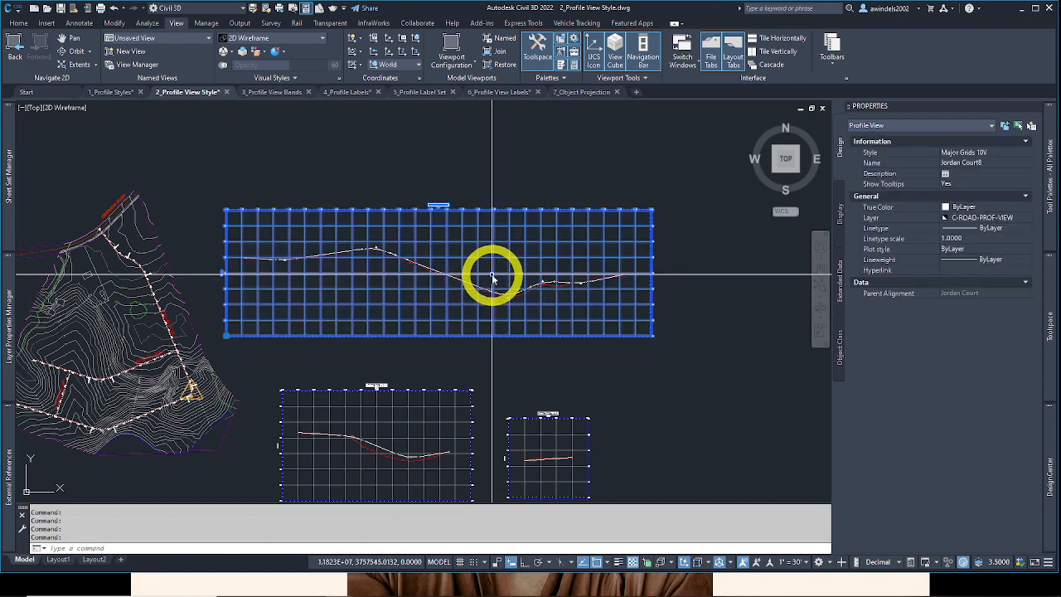
{"action": "right_click", "coordinate": [493, 274]}
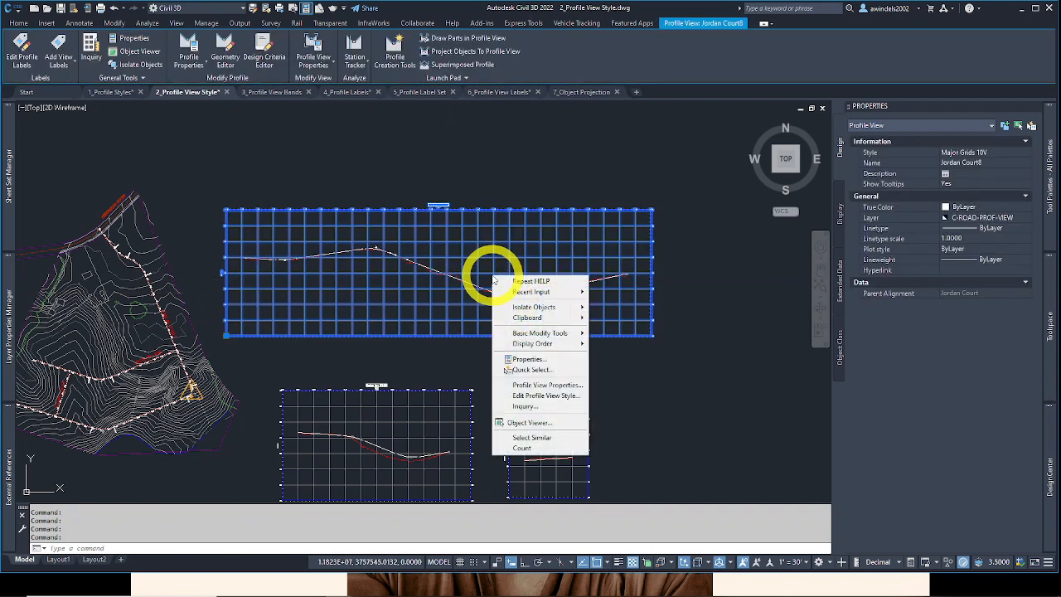
{"action": "left_click", "coordinate": [569, 387]}
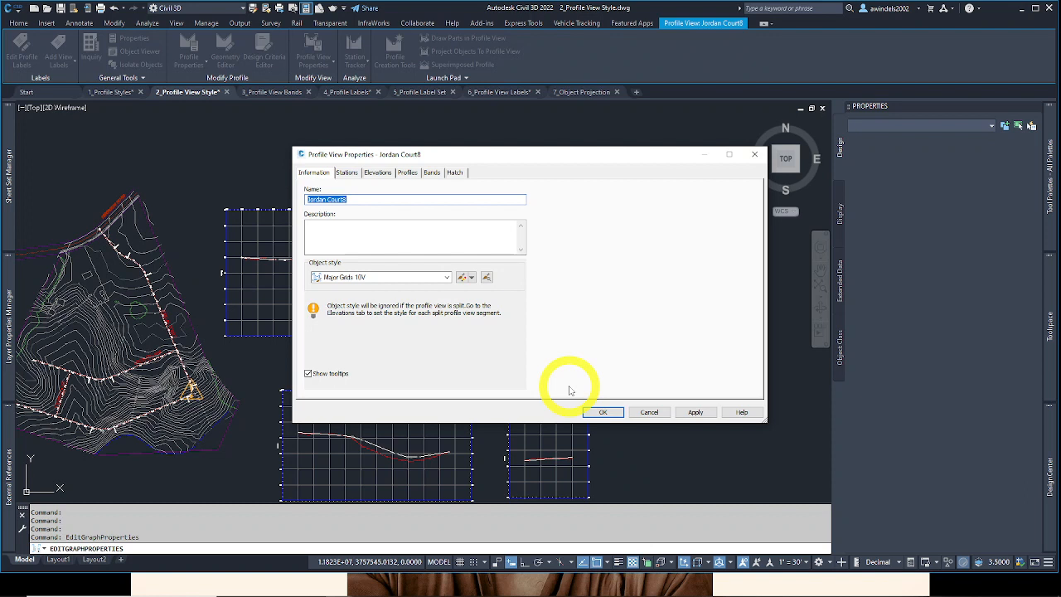
{"action": "left_click", "coordinate": [395, 279]}
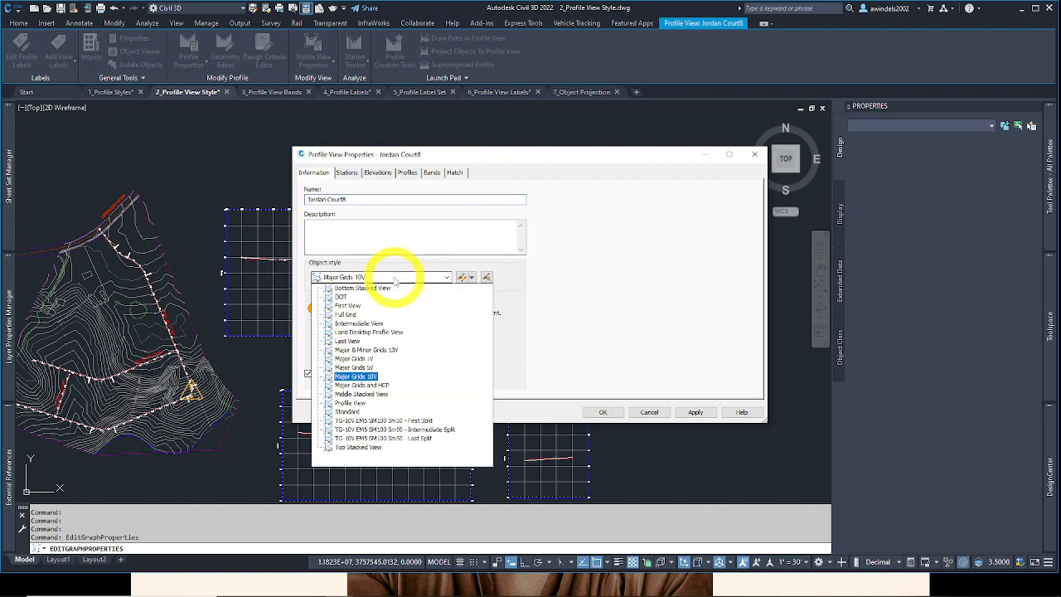
{"action": "left_click", "coordinate": [395, 279]}
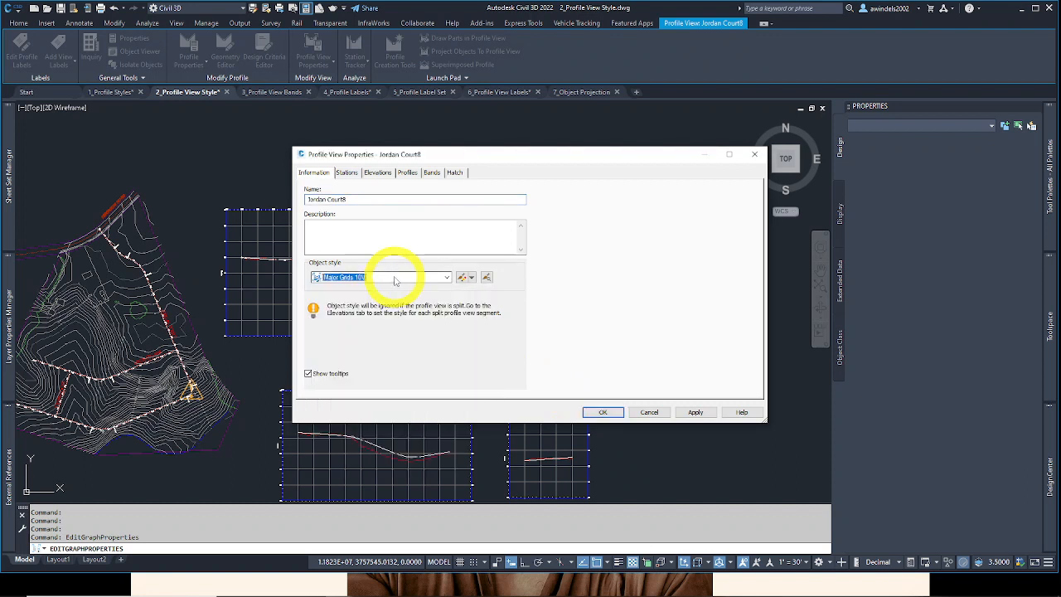
{"action": "left_click", "coordinate": [395, 278]}
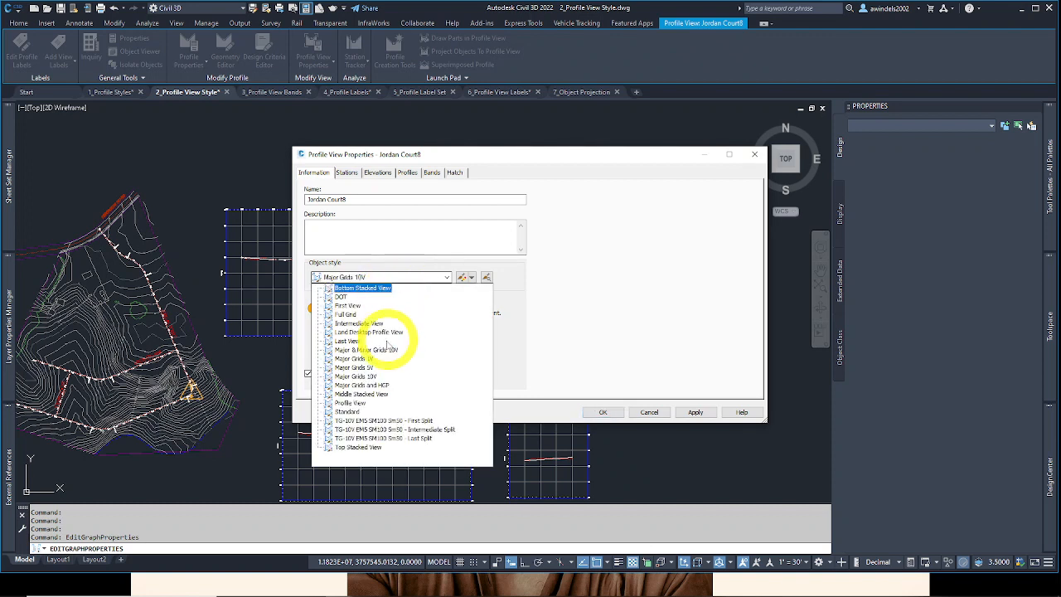
{"action": "left_click", "coordinate": [380, 351]}
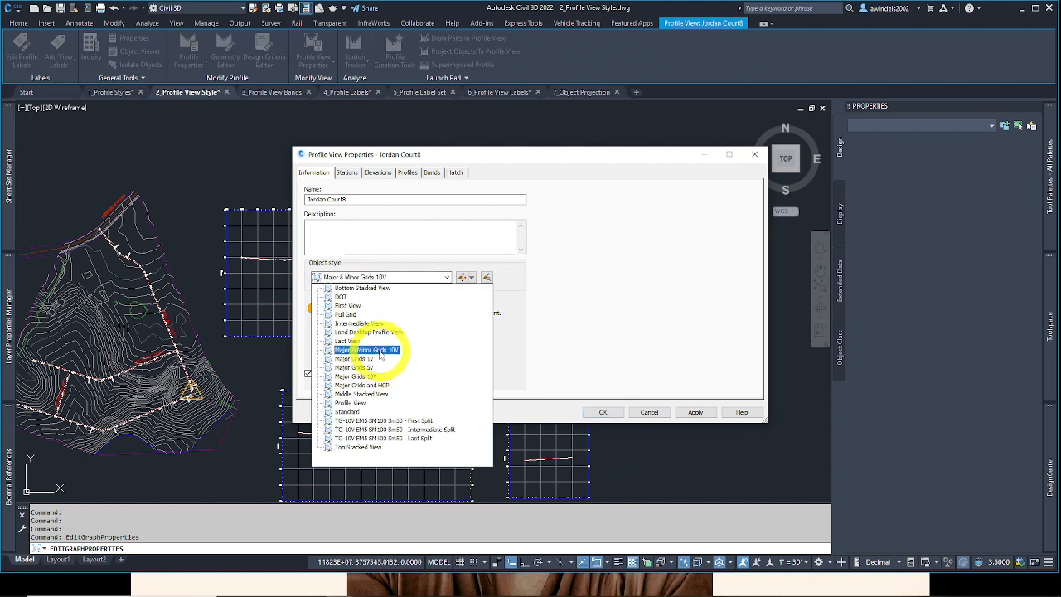
{"action": "left_click_drag", "start_coordinate": [691, 154], "coordinate": [867, 129]}
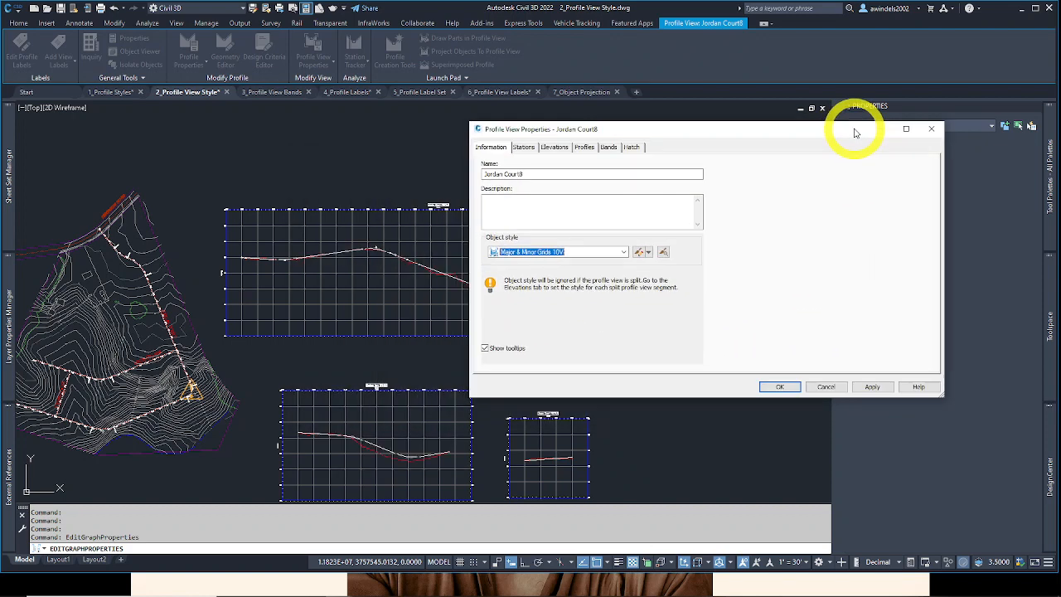
{"action": "left_click", "coordinate": [872, 386]}
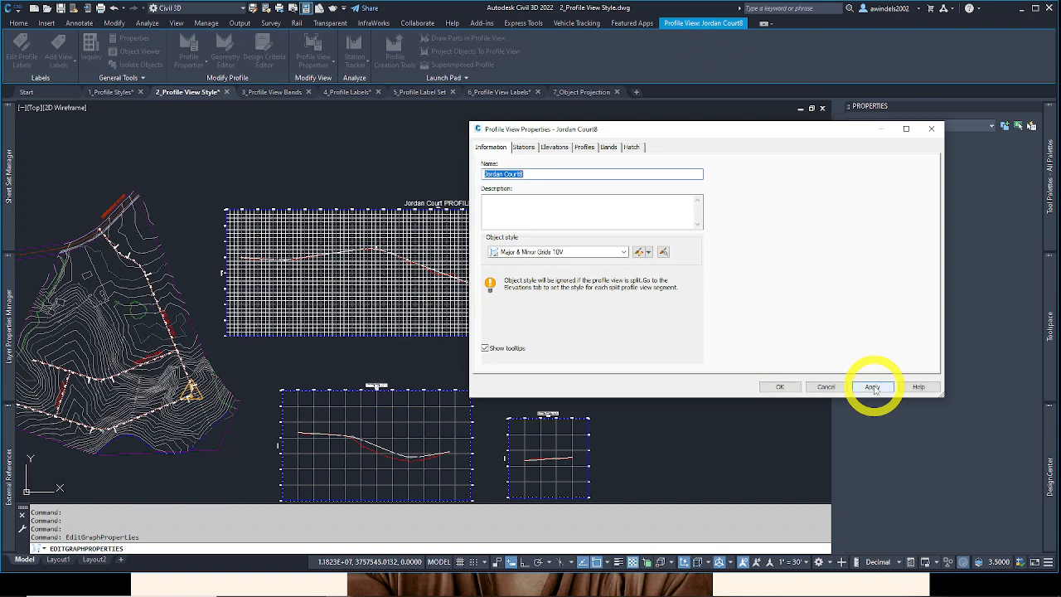
Step: Apply the Major Grids and HGP style to the Jordan Court profile view and compare its geometry-point lines with the plan alignment
{"action": "left_click", "coordinate": [617, 252]}
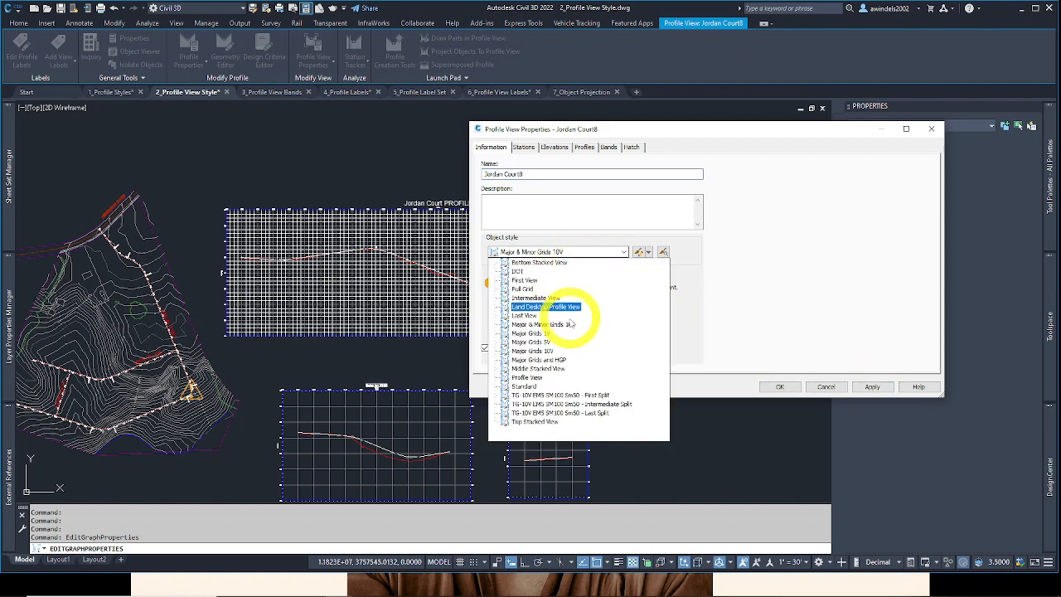
{"action": "left_click", "coordinate": [539, 360]}
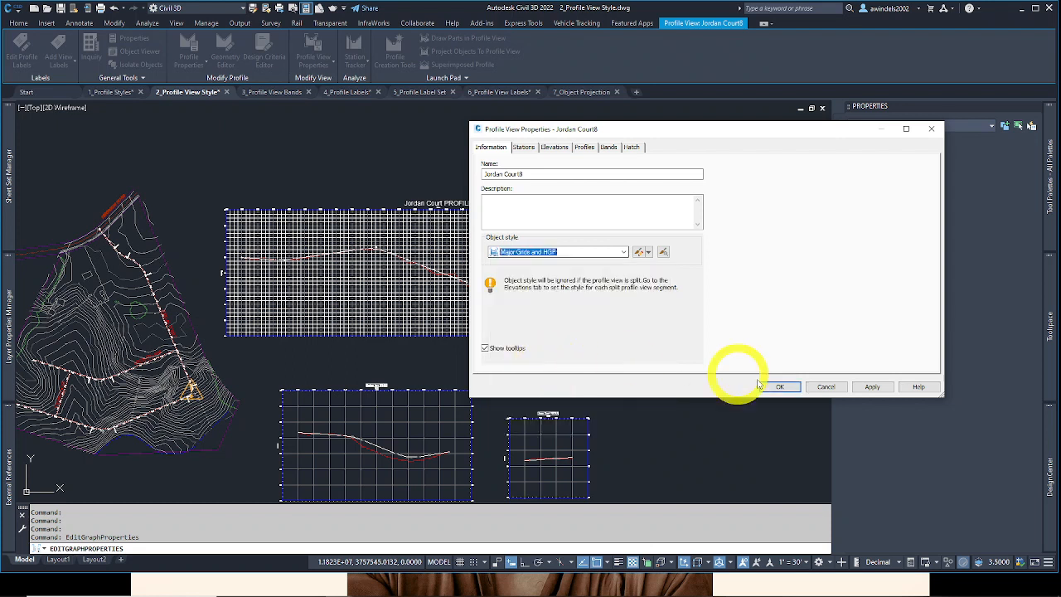
{"action": "left_click", "coordinate": [884, 386]}
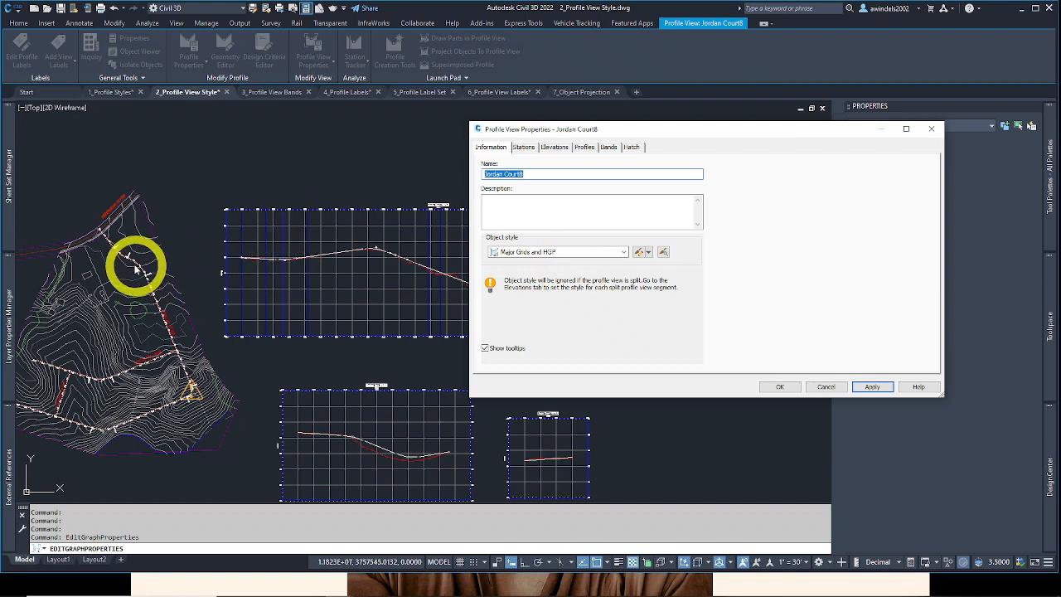
{"action": "left_click", "coordinate": [117, 252]}
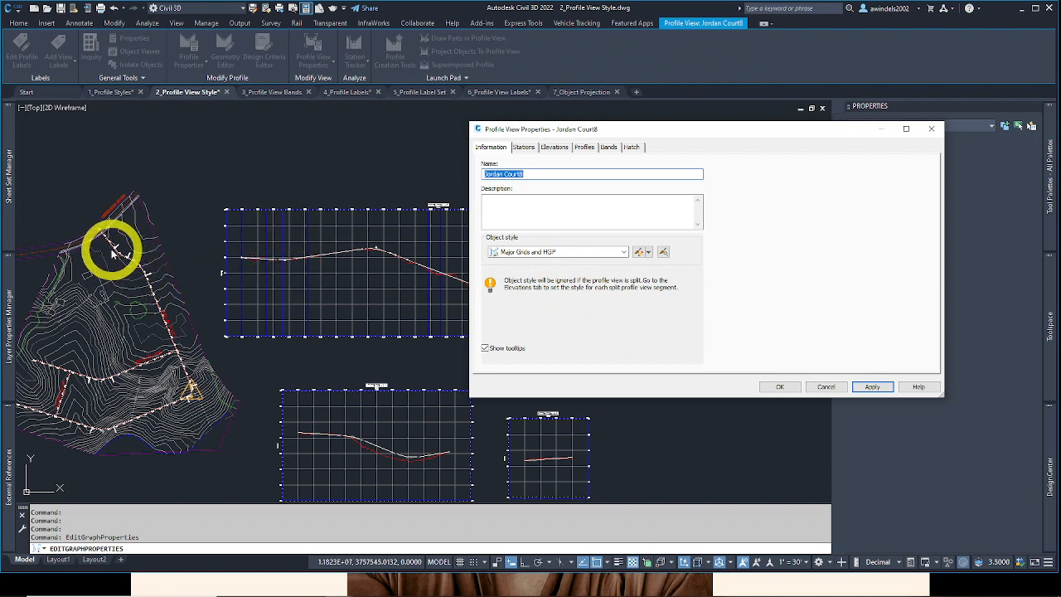
{"action": "left_click", "coordinate": [267, 258]}
{"action": "left_click", "coordinate": [267, 260]}
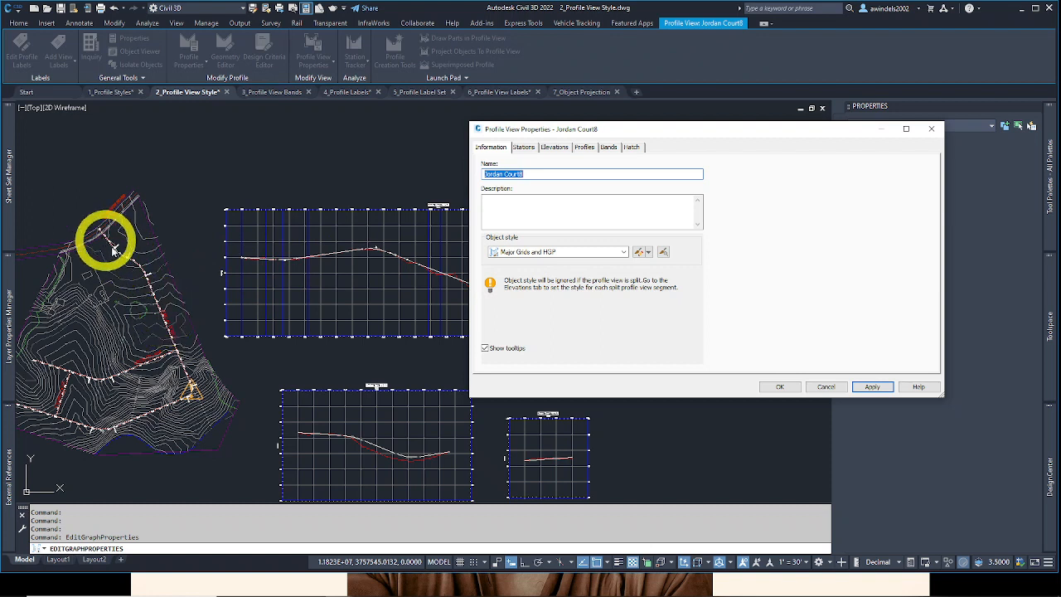
Step: Apply the TG-10V EM5 SM100 Sm50 - First Split object style to the Jordan Court profile view
{"action": "left_click", "coordinate": [592, 254]}
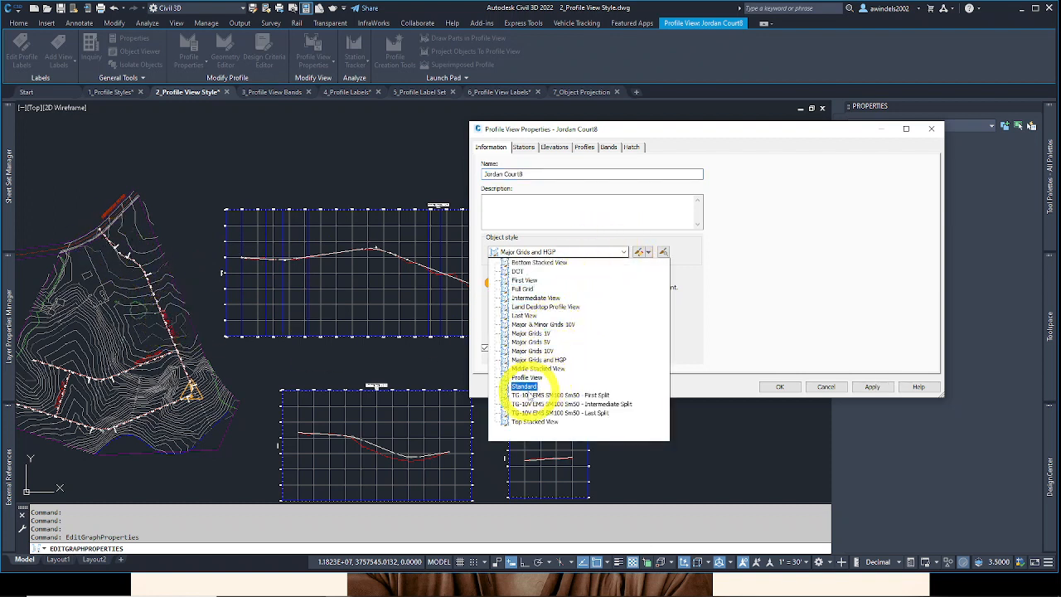
{"action": "left_click", "coordinate": [531, 395]}
{"action": "left_click", "coordinate": [873, 386]}
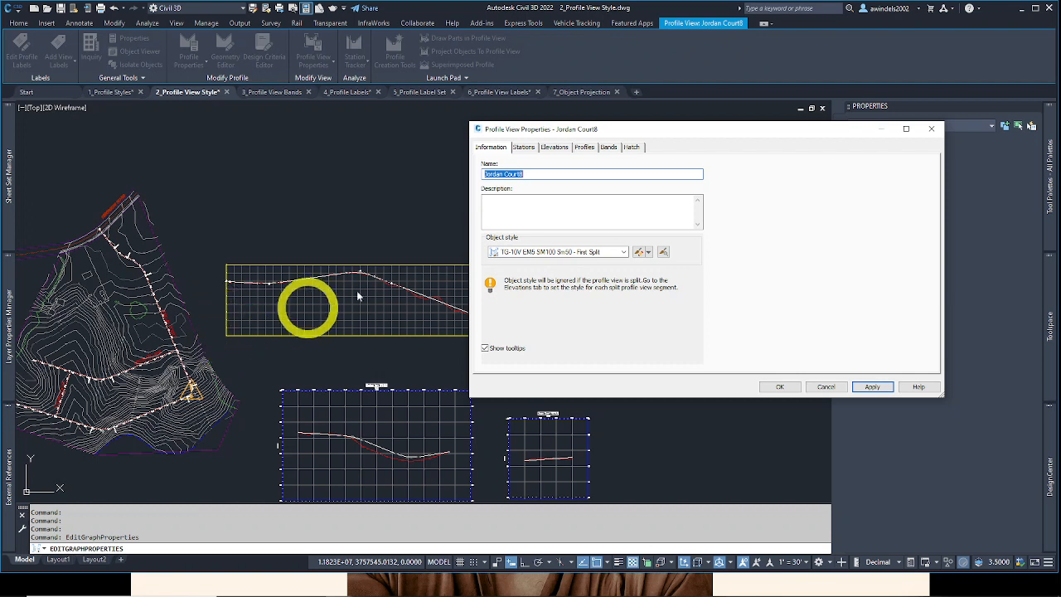
Step: Apply the Major Grids 1V object style to the Jordan Court profile view
{"action": "left_click", "coordinate": [537, 252]}
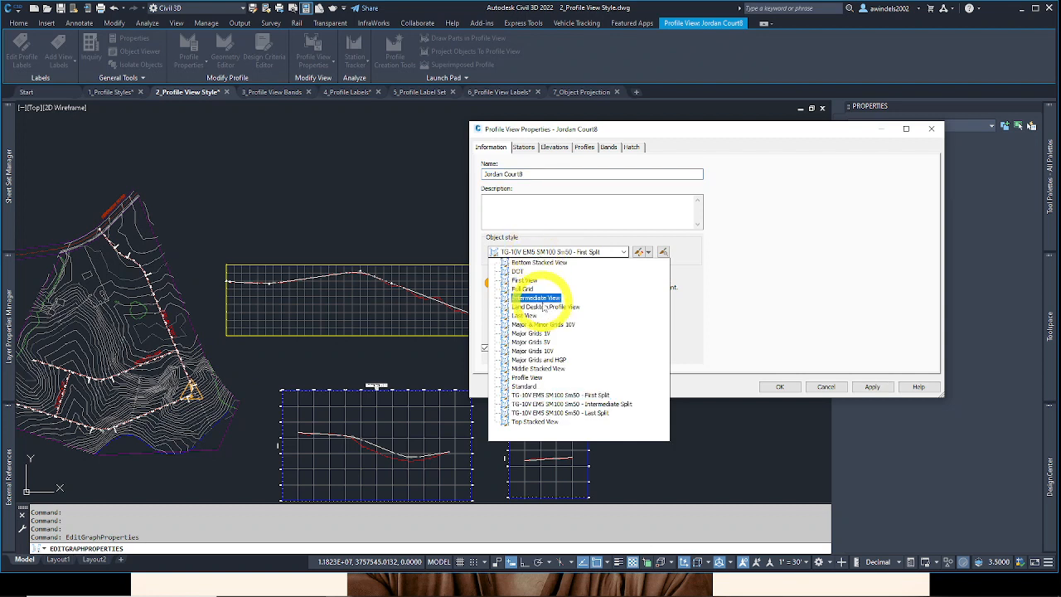
{"action": "left_click", "coordinate": [539, 333]}
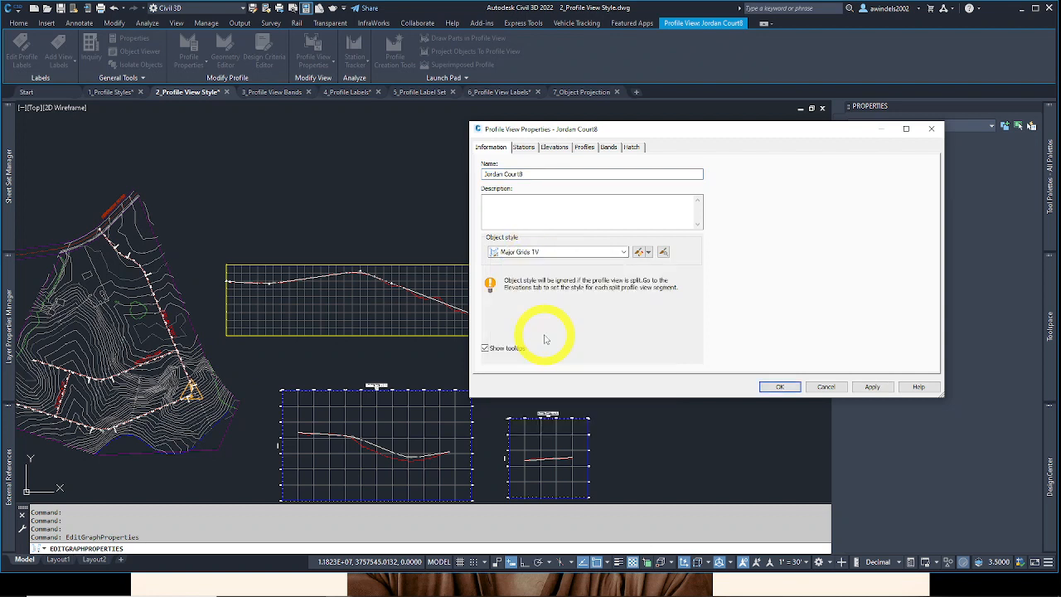
{"action": "left_click", "coordinate": [873, 387]}
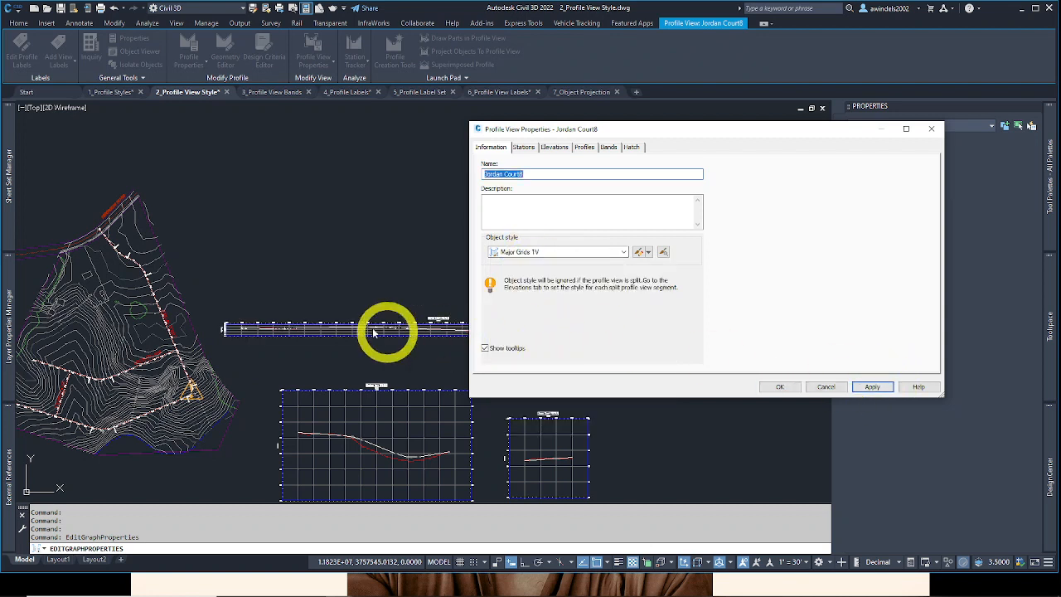
Step: Change the Jordan Court profile view's object style to Major Grids 5V and apply it
{"action": "left_click", "coordinate": [575, 254]}
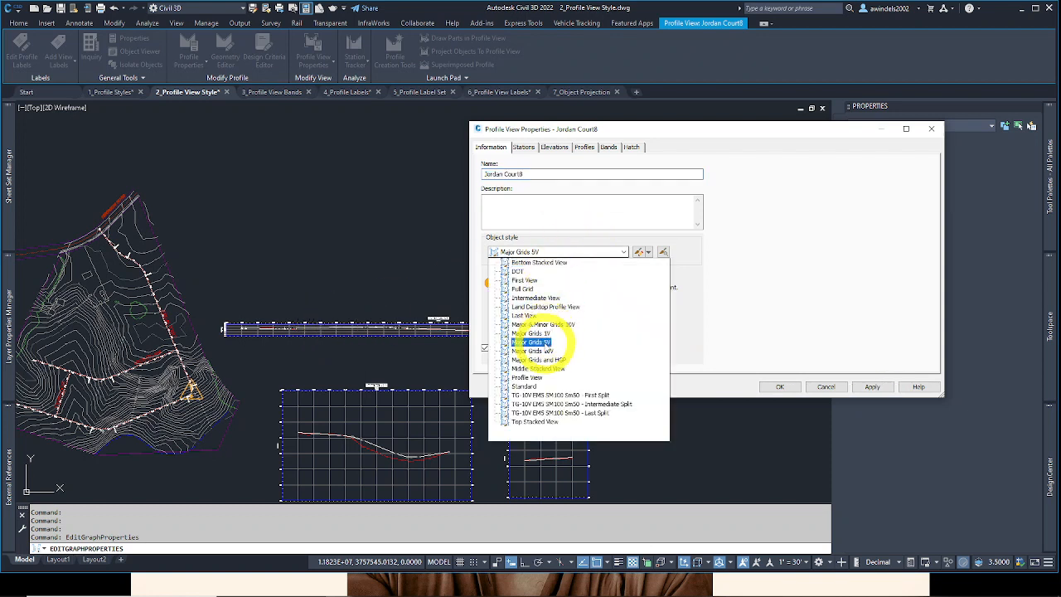
{"action": "left_click", "coordinate": [534, 342]}
{"action": "left_click", "coordinate": [873, 387]}
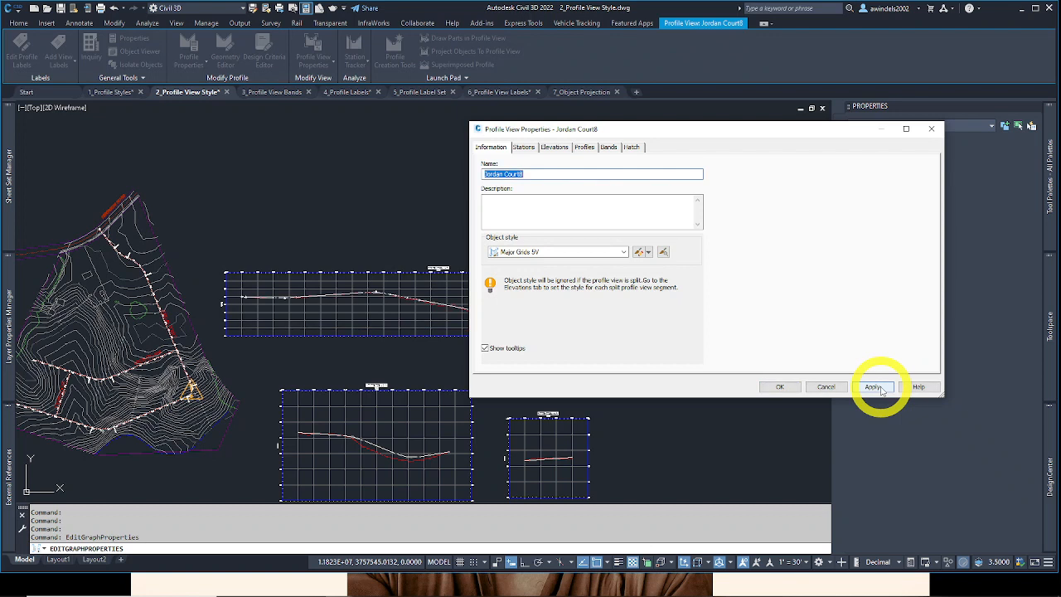
Step: Change the Jordan Court profile view's object style to Major Grids 10V and apply it
{"action": "left_click", "coordinate": [538, 254]}
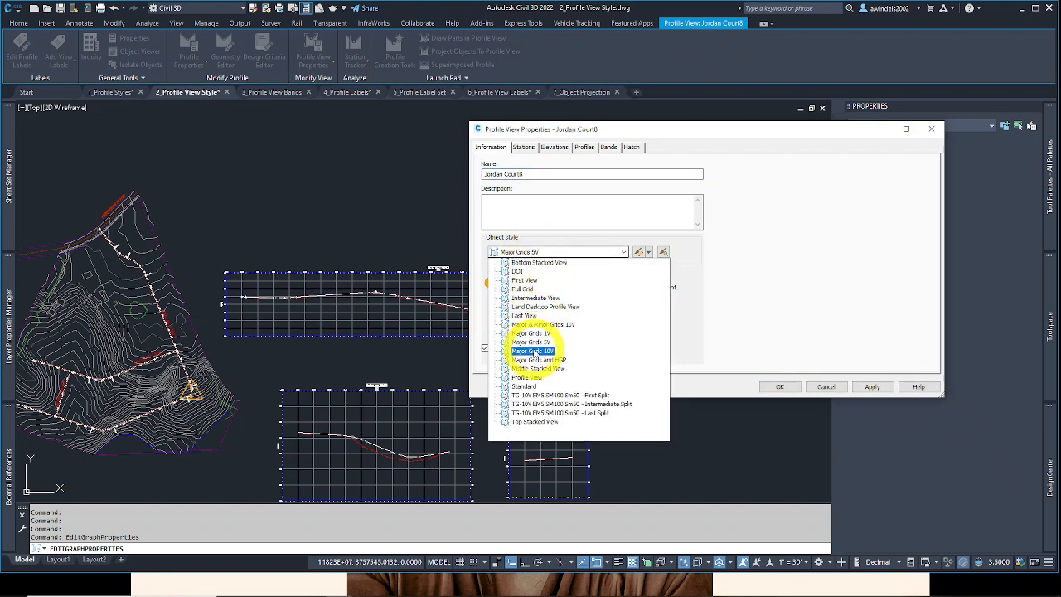
{"action": "left_click", "coordinate": [540, 348]}
{"action": "left_click", "coordinate": [871, 387]}
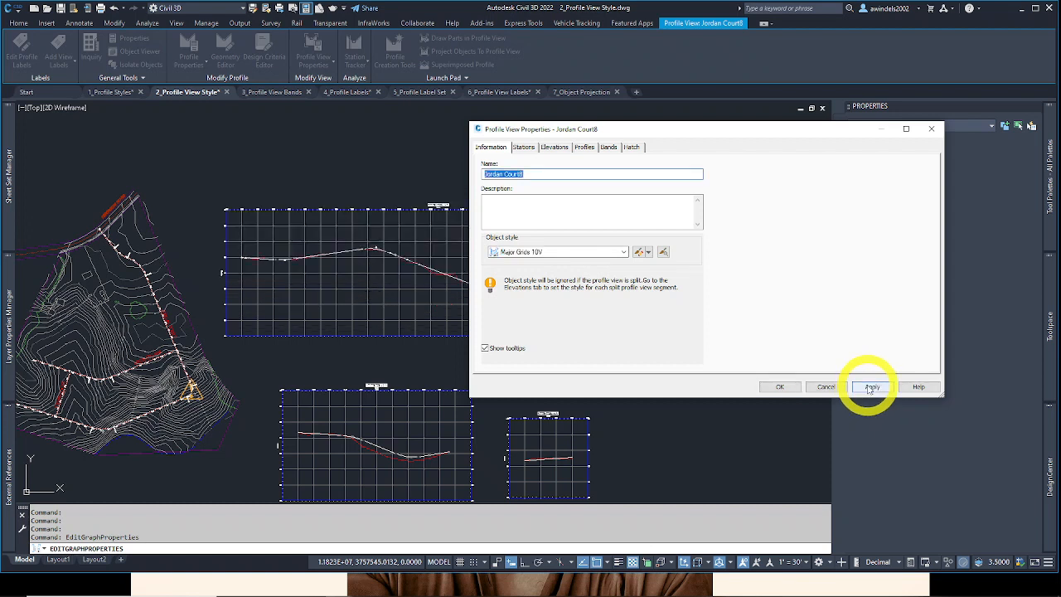
Step: Set the Jordan Court profile view's object style to Major & Minor Grids 10V and close its properties
{"action": "left_click", "coordinate": [543, 252]}
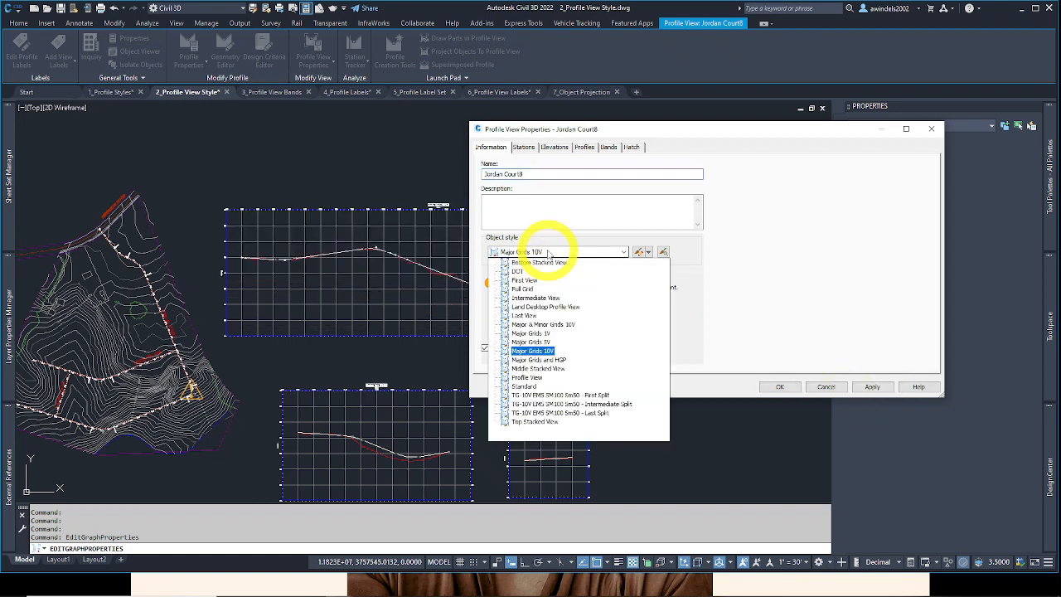
{"action": "key", "text": "Down"}
{"action": "key", "text": "Up"}
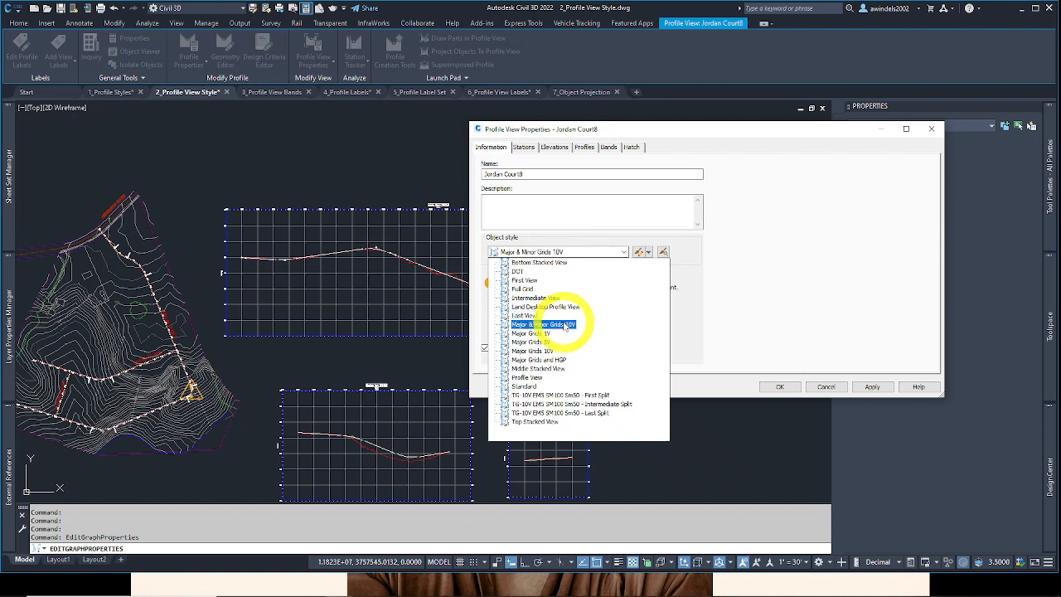
{"action": "left_click", "coordinate": [567, 325]}
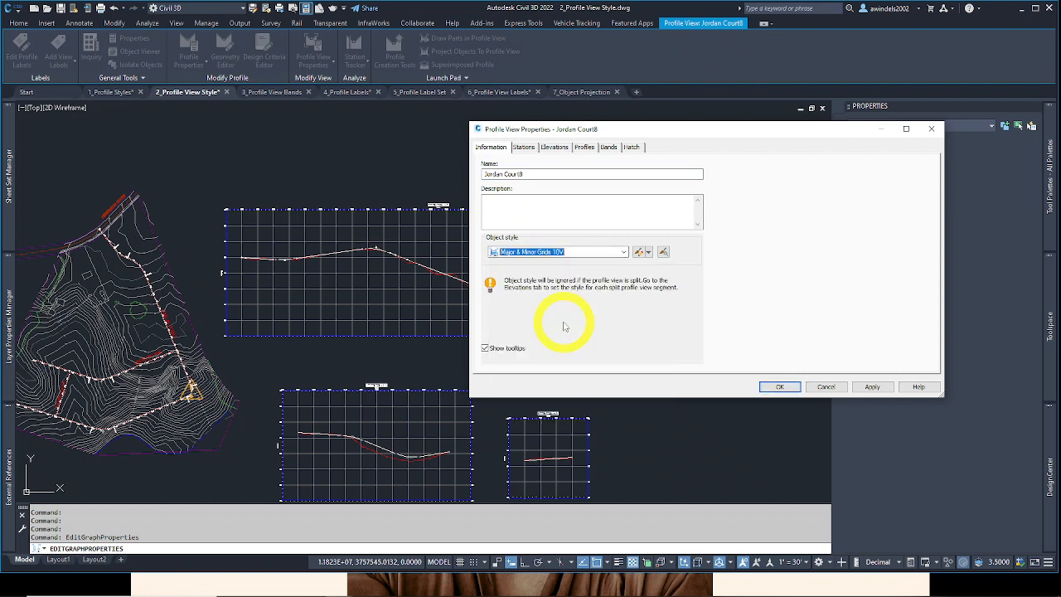
{"action": "left_click", "coordinate": [873, 386]}
{"action": "left_click", "coordinate": [781, 386]}
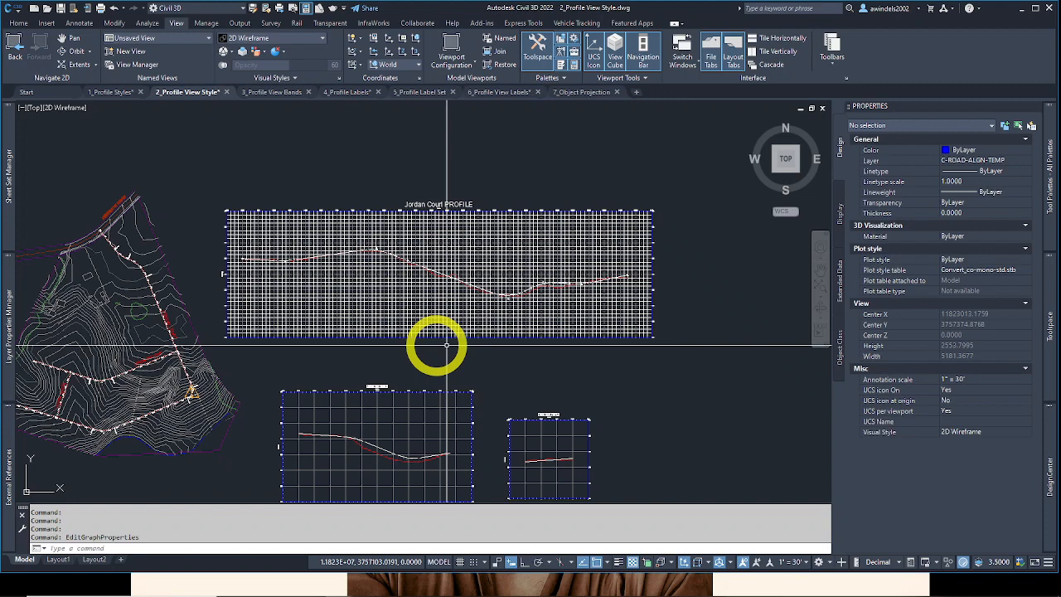
Step: Examine the major and minor grid lines, title and axis annotation of the Jordan Court profile view up close
{"action": "left_click", "coordinate": [435, 342]}
{"action": "scroll", "coordinate": [468, 369], "scroll_direction": "up", "scroll_amount": 5}
{"action": "key", "text": "Escape"}
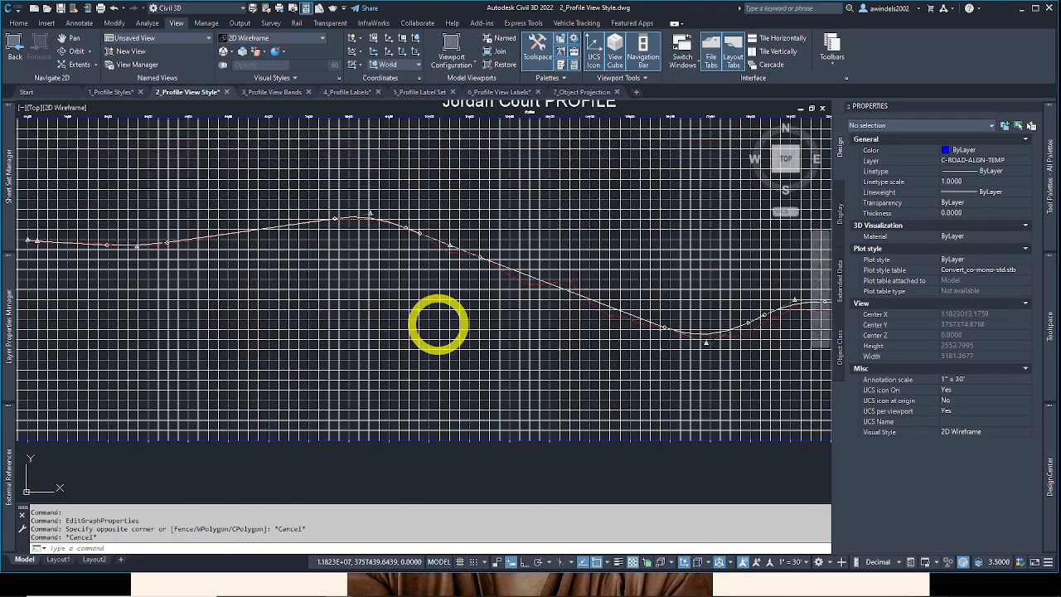
{"action": "scroll", "coordinate": [438, 324], "scroll_direction": "down", "scroll_amount": 3}
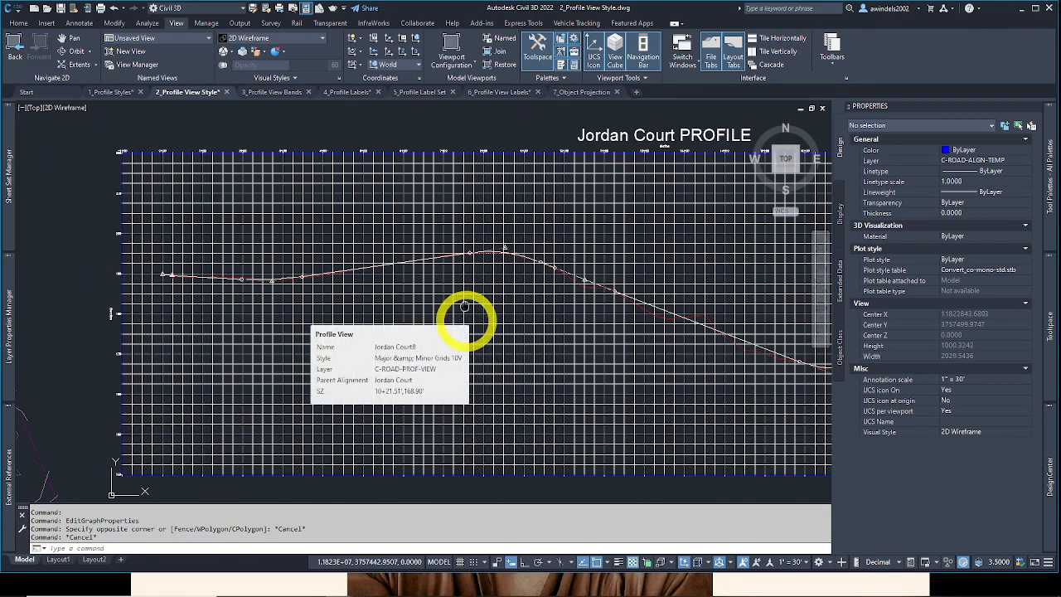
{"action": "middle_click_drag", "start_coordinate": [490, 330], "coordinate": [476, 325]}
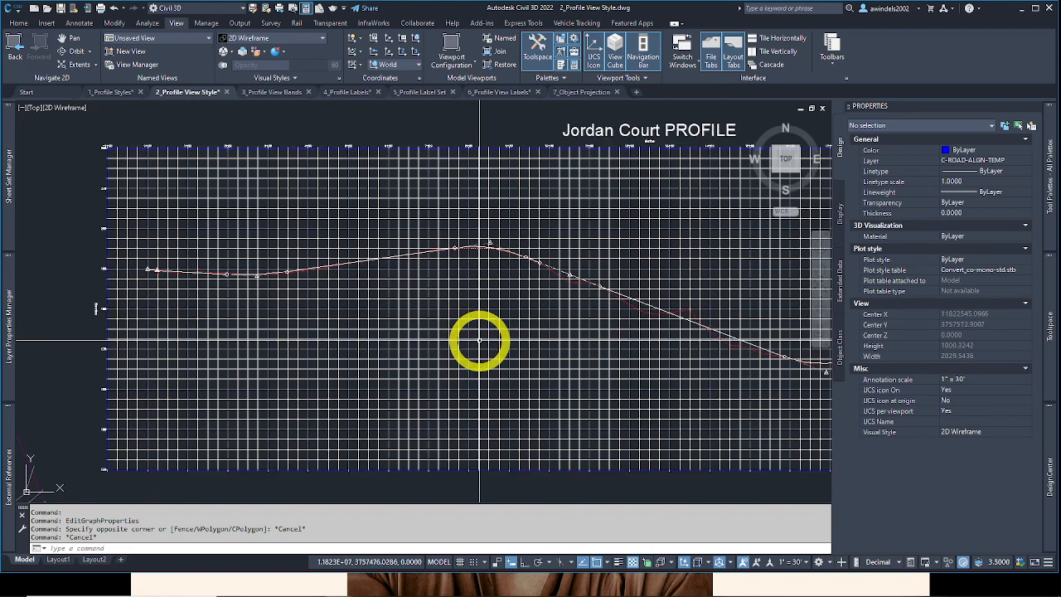
Step: Change the Jordan Court profile view's style to Major Grids 5V and clear the selection
{"action": "left_click", "coordinate": [494, 352]}
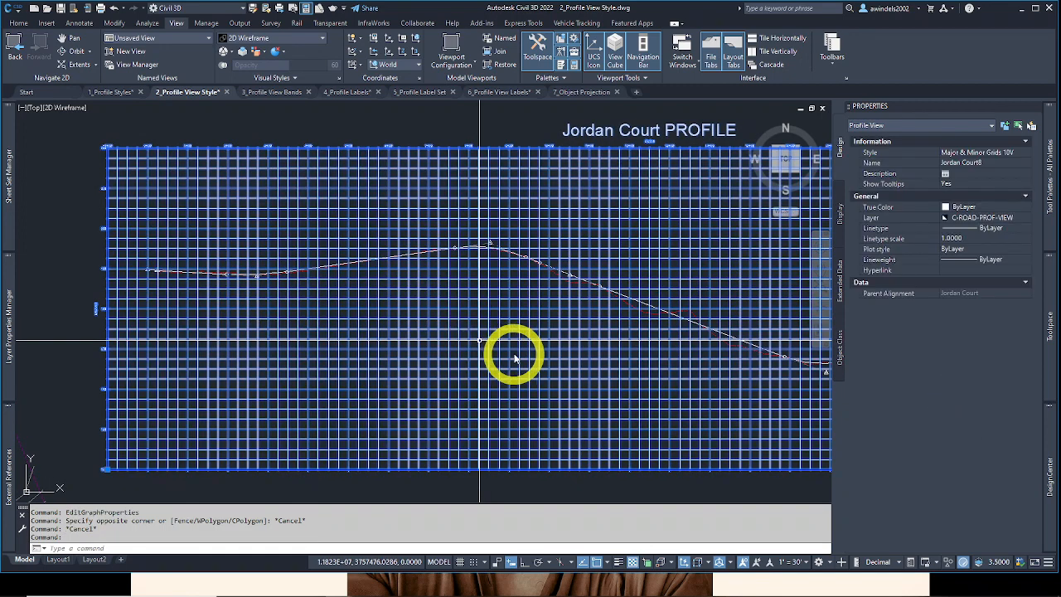
{"action": "middle_click_drag", "start_coordinate": [516, 351], "coordinate": [473, 346]}
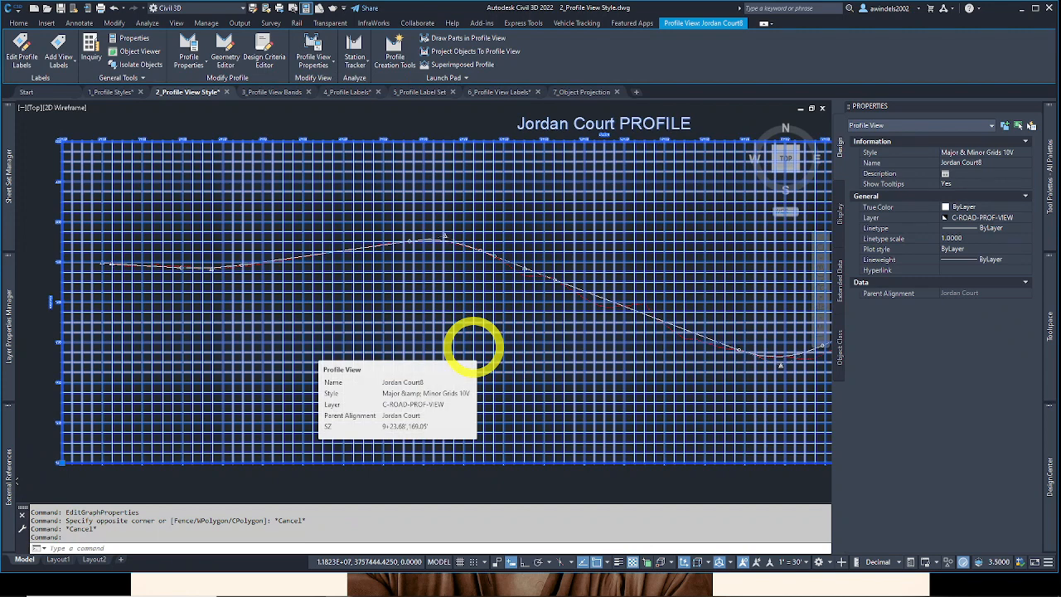
{"action": "right_click", "coordinate": [474, 349]}
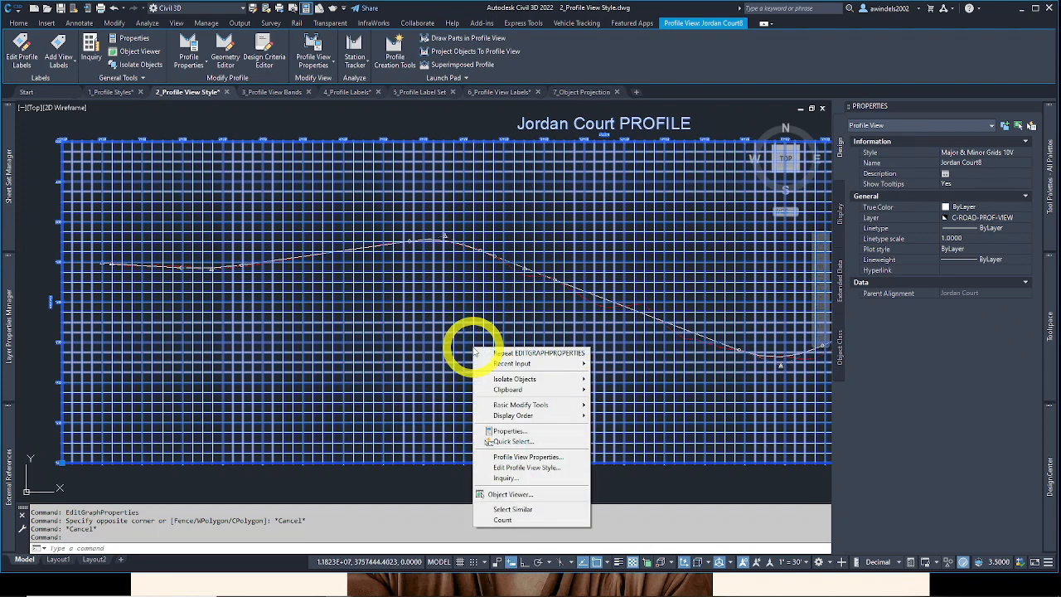
{"action": "key", "text": "Escape"}
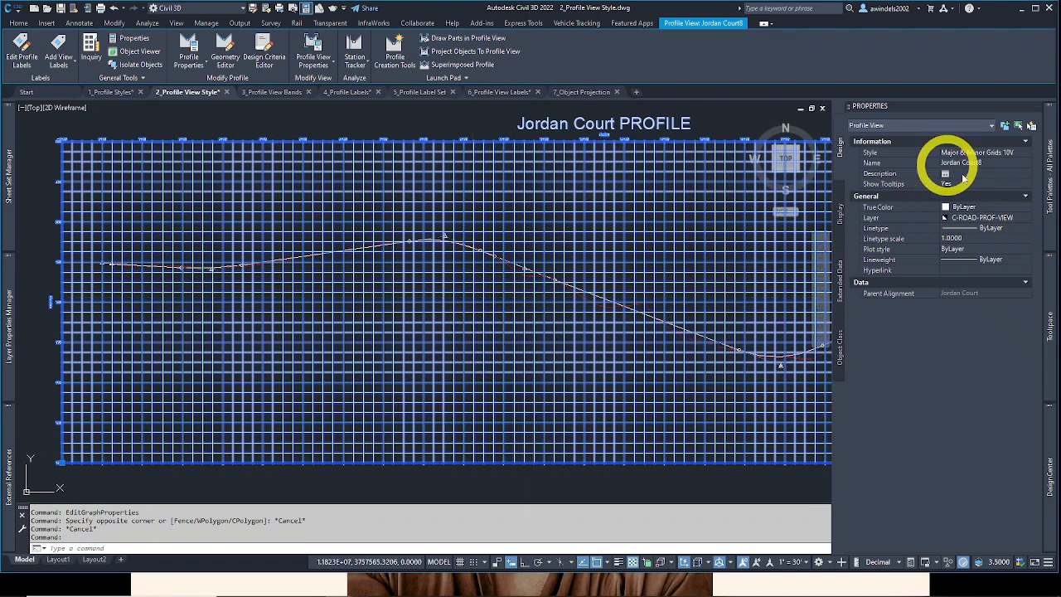
{"action": "left_click", "coordinate": [994, 154]}
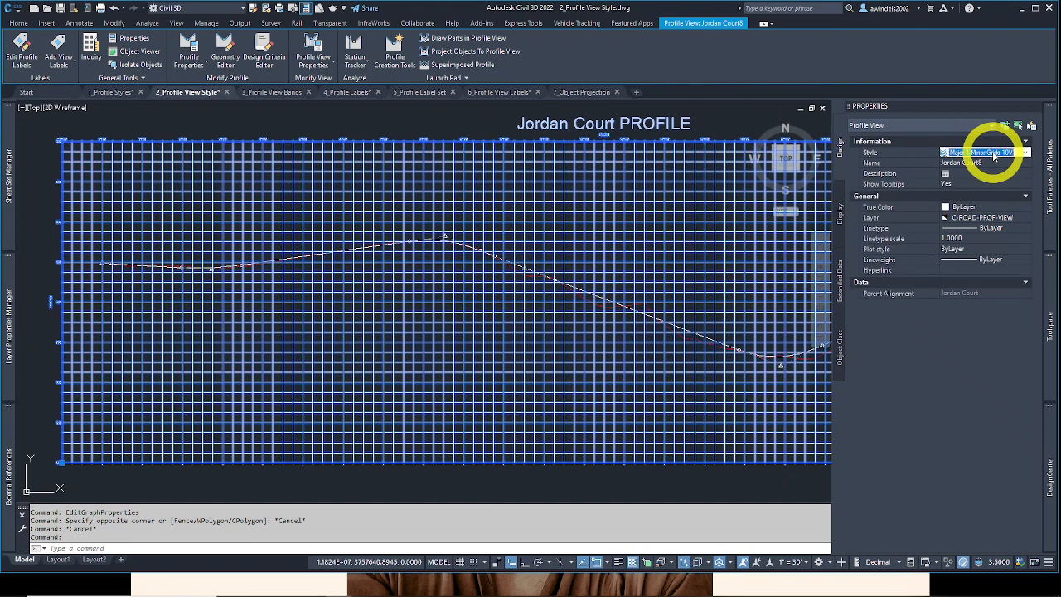
{"action": "left_click", "coordinate": [994, 155]}
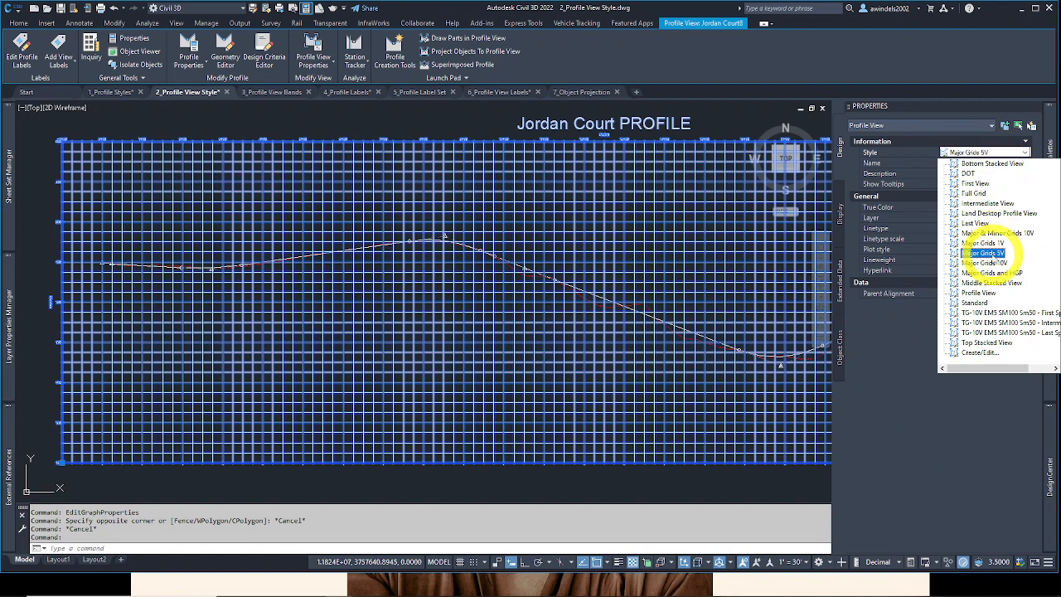
{"action": "left_click", "coordinate": [991, 254]}
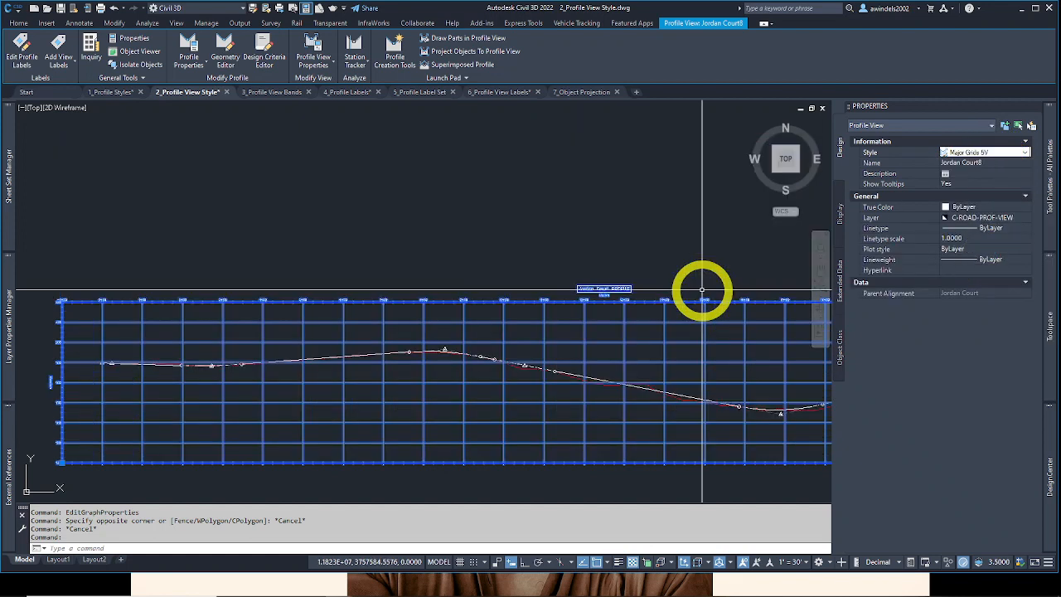
{"action": "middle_click_drag", "start_coordinate": [692, 285], "coordinate": [672, 265]}
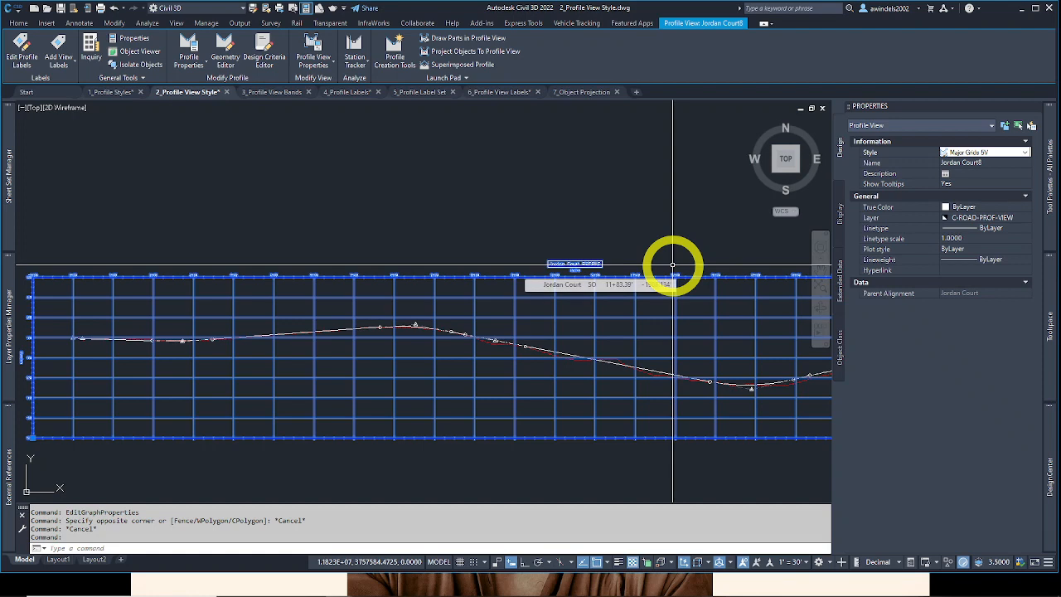
{"action": "scroll", "coordinate": [668, 259], "scroll_direction": "down", "scroll_amount": 2}
{"action": "key", "text": "Escape"}
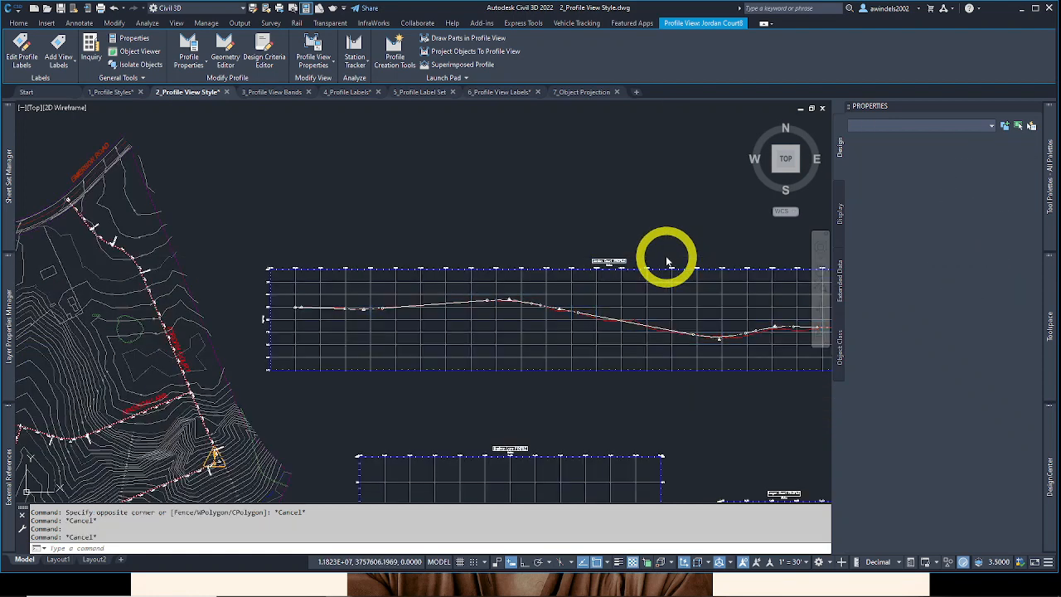
{"action": "mouse_move", "coordinate": [764, 252]}
{"action": "middle_mouse_down"}
{"action": "mouse_move", "coordinate": [635, 275]}
{"action": "mouse_move", "coordinate": [557, 274]}
{"action": "mouse_move", "coordinate": [622, 267]}
{"action": "middle_mouse_up"}
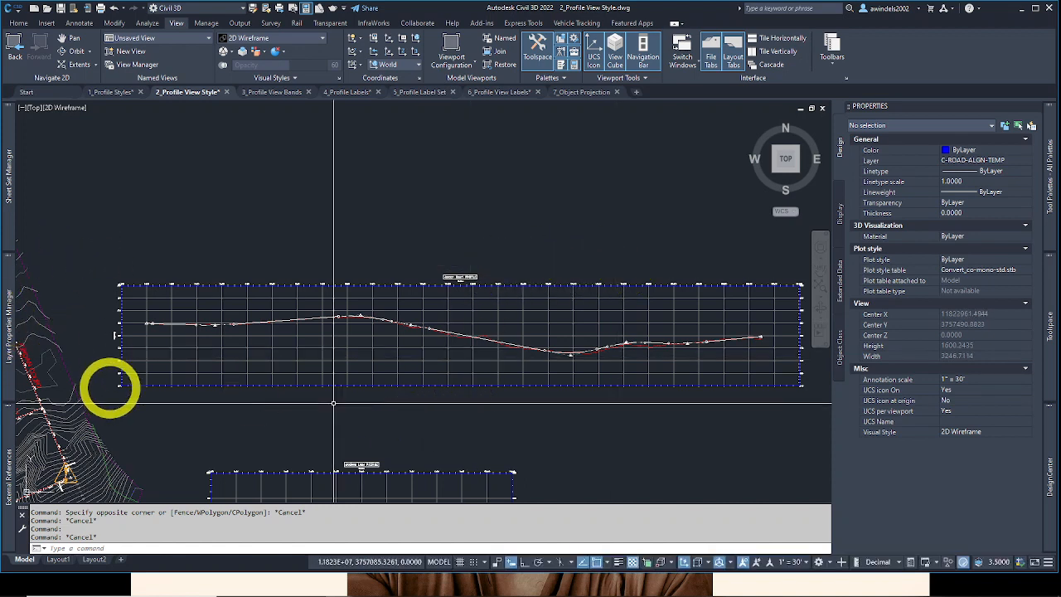
{"action": "middle_click_drag", "start_coordinate": [415, 464], "coordinate": [410, 457]}
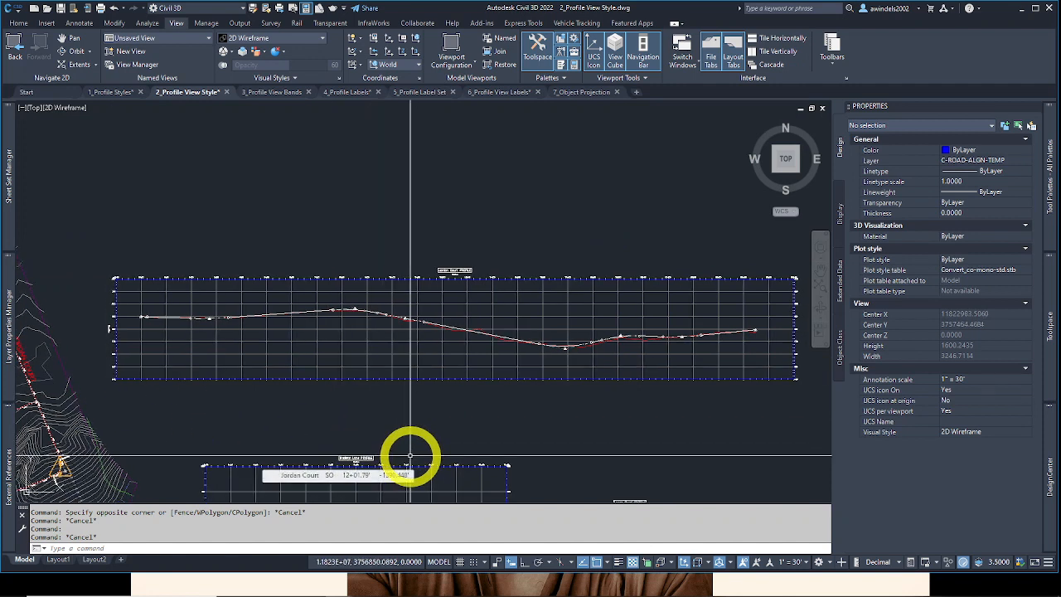
Step: Set the style of the Jordan Court profile view to Major Grids 1V and deselect it
{"action": "left_click", "coordinate": [374, 352]}
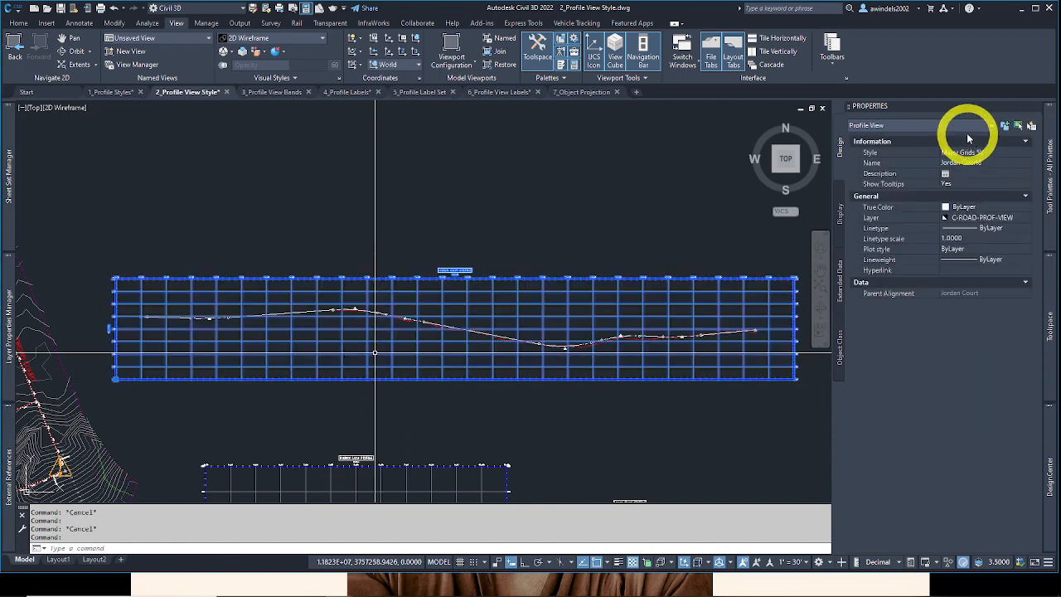
{"action": "left_click", "coordinate": [981, 155]}
{"action": "left_click", "coordinate": [977, 153]}
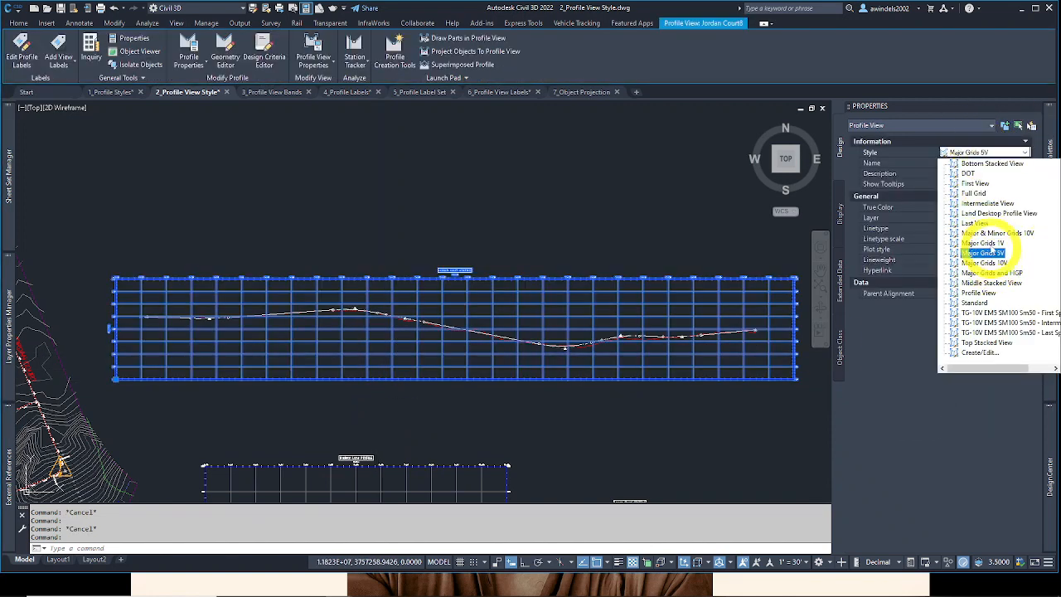
{"action": "left_click", "coordinate": [962, 245]}
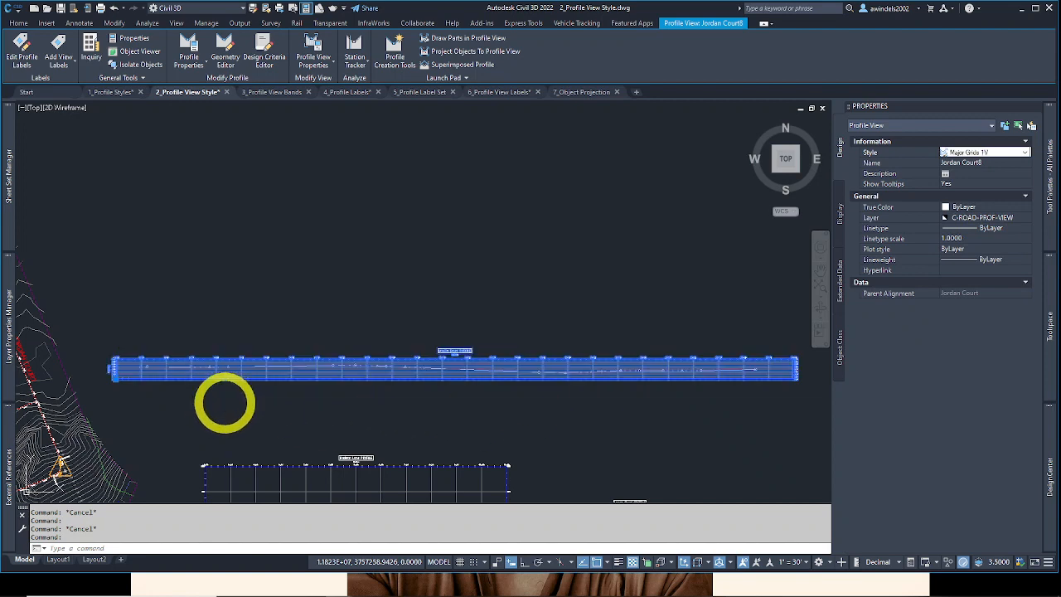
{"action": "key", "text": "Escape"}
Step: Examine the flattened Jordan Court profile view along its full length, including its elevation axis, stations and profile lines
{"action": "scroll", "coordinate": [133, 364], "scroll_direction": "up", "scroll_amount": 3}
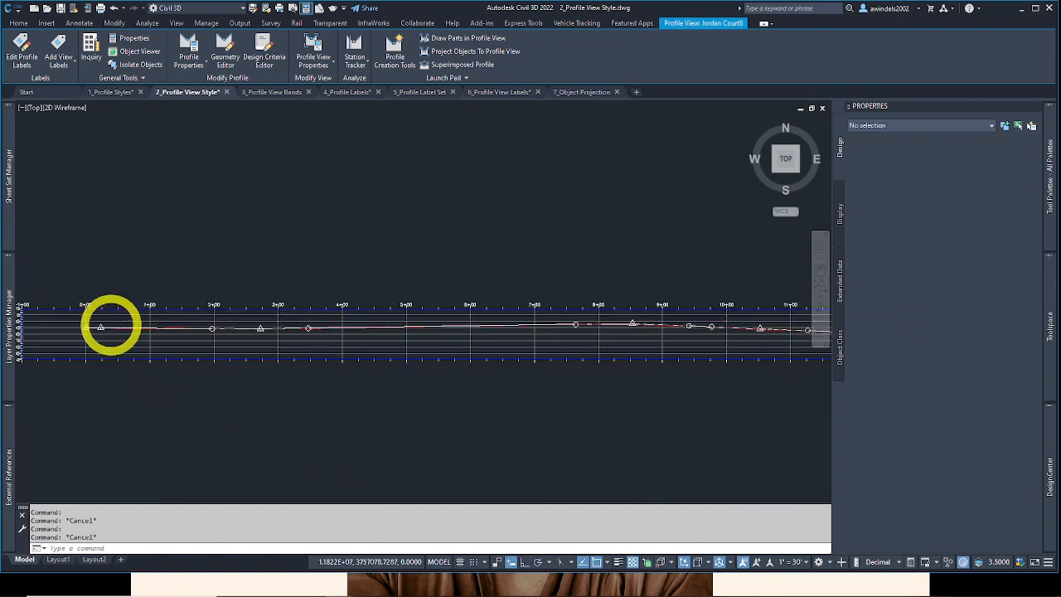
{"action": "scroll", "coordinate": [110, 324], "scroll_direction": "up", "scroll_amount": 2}
{"action": "middle_click_drag", "start_coordinate": [110, 324], "coordinate": [227, 332]}
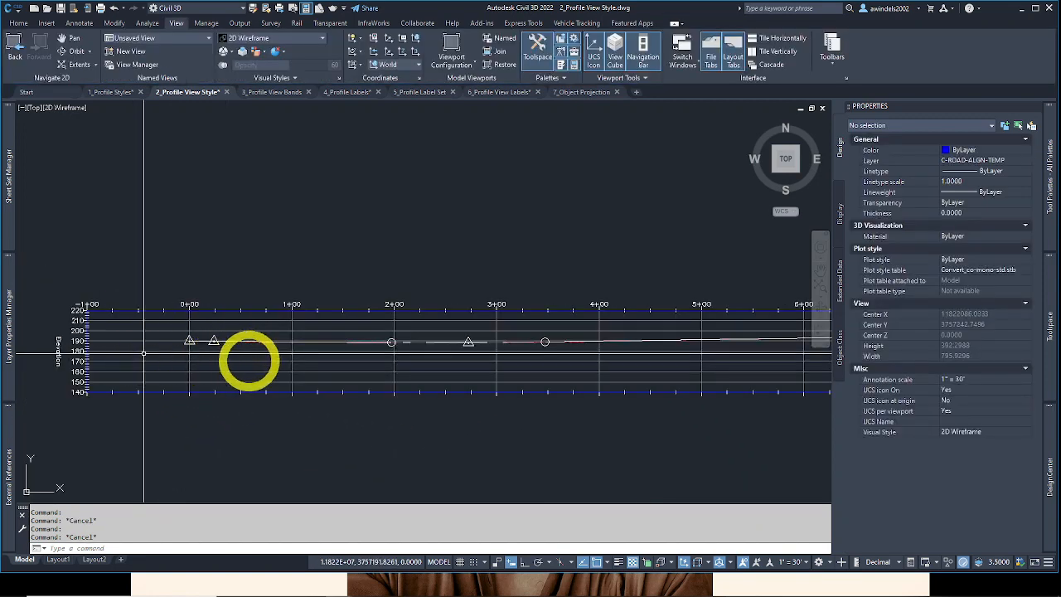
{"action": "middle_click_drag", "start_coordinate": [423, 365], "coordinate": [131, 360]}
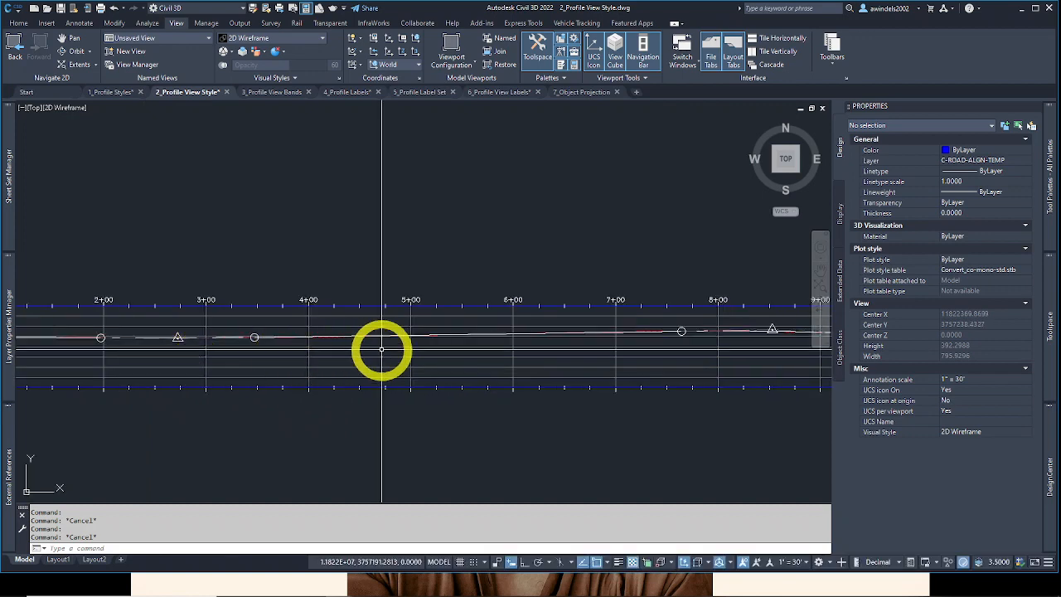
{"action": "middle_click_drag", "start_coordinate": [382, 350], "coordinate": [114, 363]}
{"action": "middle_click_drag", "start_coordinate": [483, 366], "coordinate": [251, 360]}
{"action": "middle_click_drag", "start_coordinate": [541, 370], "coordinate": [296, 360]}
{"action": "middle_click_drag", "start_coordinate": [492, 368], "coordinate": [234, 370]}
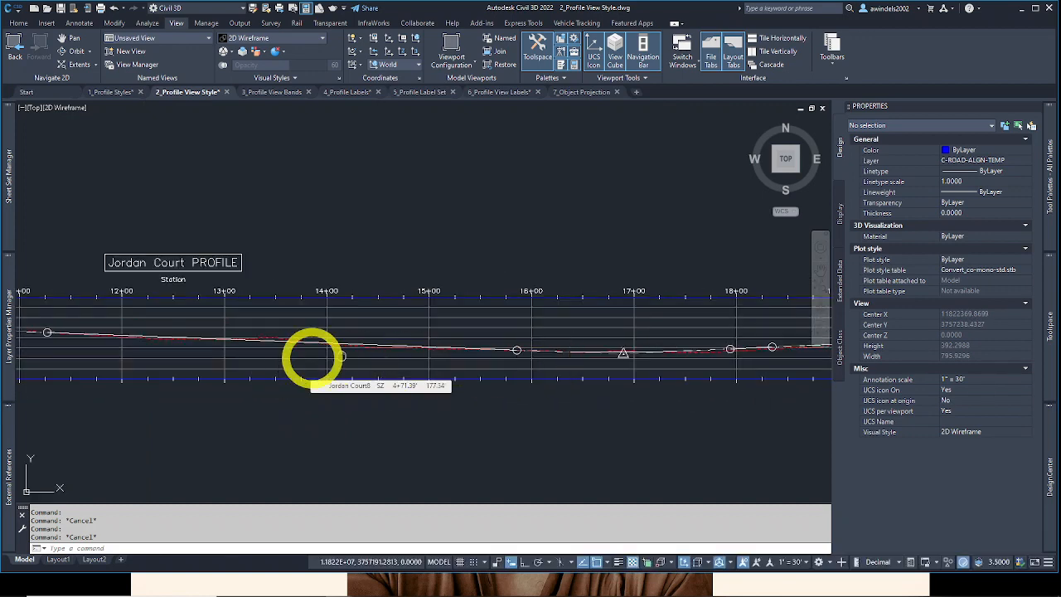
{"action": "middle_click_drag", "start_coordinate": [547, 365], "coordinate": [265, 358]}
{"action": "middle_click_drag", "start_coordinate": [571, 363], "coordinate": [241, 363]}
{"action": "middle_click_drag", "start_coordinate": [620, 356], "coordinate": [326, 362]}
{"action": "middle_click_drag", "start_coordinate": [247, 359], "coordinate": [791, 367]}
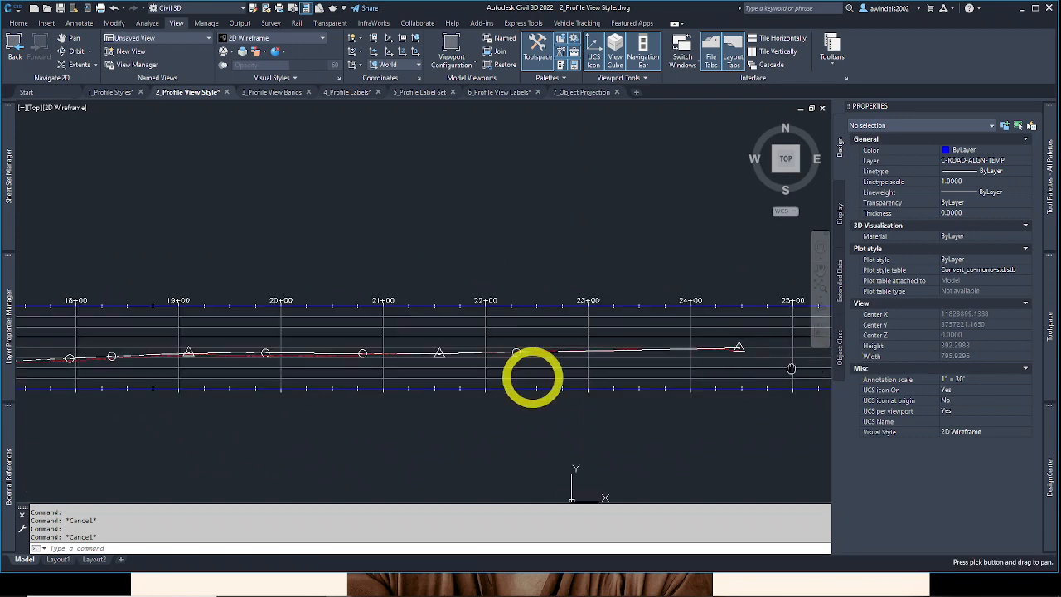
{"action": "scroll", "coordinate": [408, 370], "scroll_direction": "down", "scroll_amount": 2}
{"action": "scroll", "coordinate": [409, 370], "scroll_direction": "down", "scroll_amount": 3}
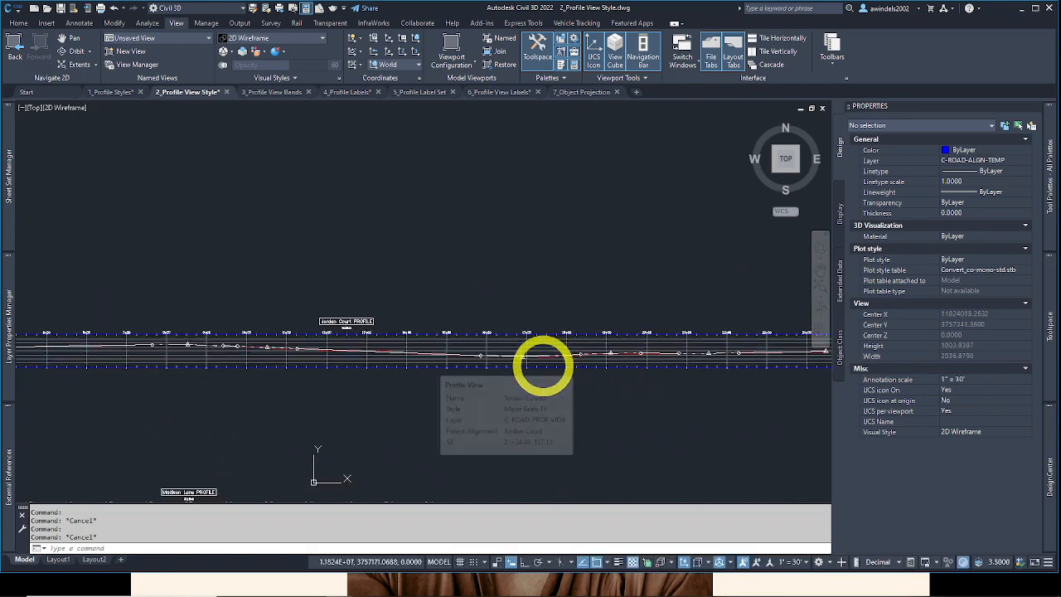
{"action": "scroll", "coordinate": [543, 367], "scroll_direction": "down", "scroll_amount": 3}
{"action": "middle_click_drag", "start_coordinate": [391, 366], "coordinate": [526, 363]}
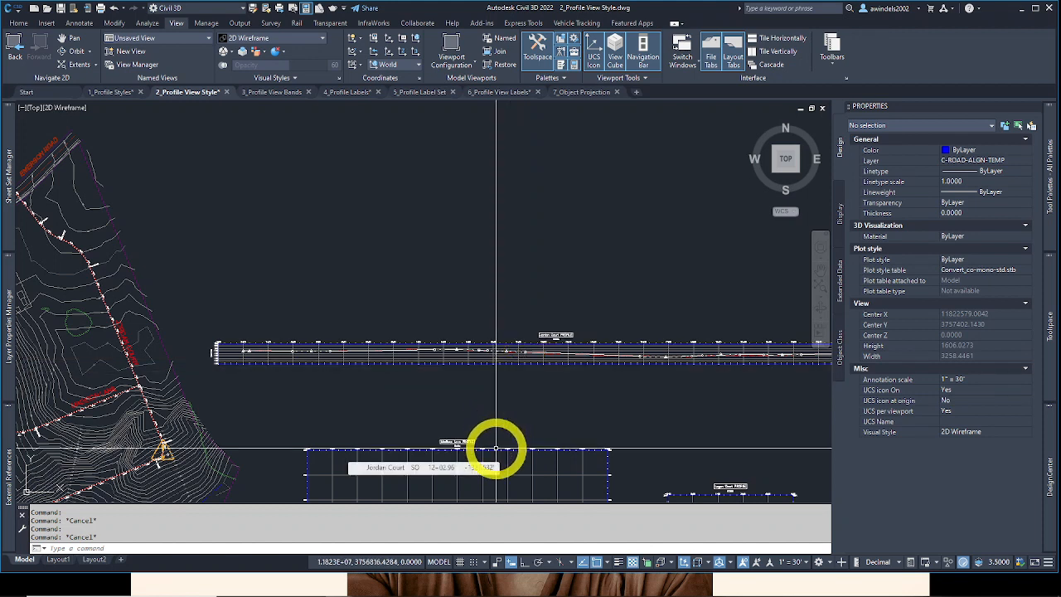
Step: Switch to the Civil 3D Essentials PDF in Revu, compare its three vertical exaggeration examples, and return to the Civil 3D drawing
{"action": "key", "text": "alt+Tab"}
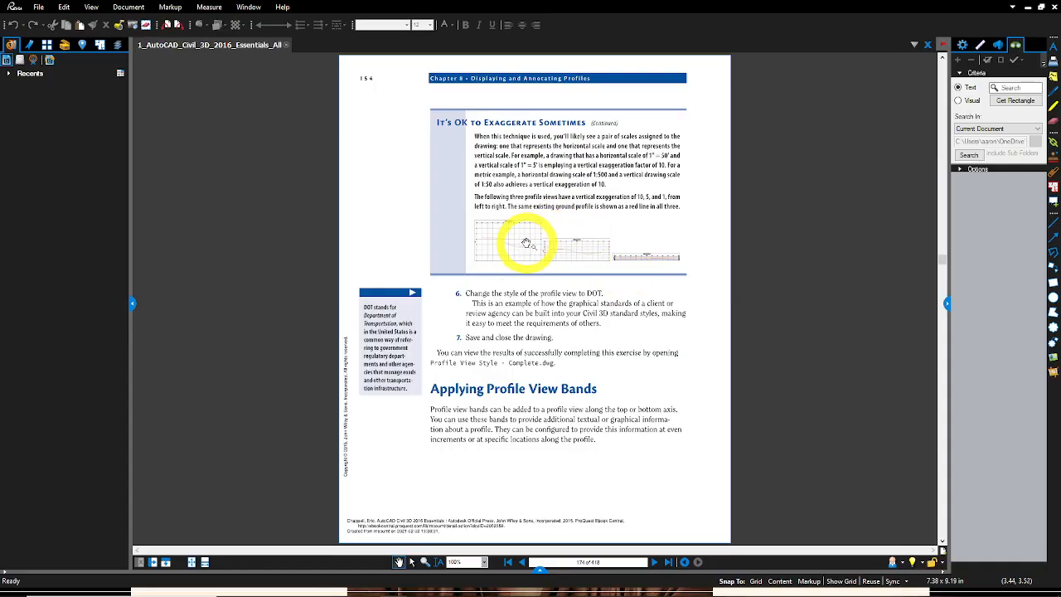
{"action": "left_click", "coordinate": [635, 254]}
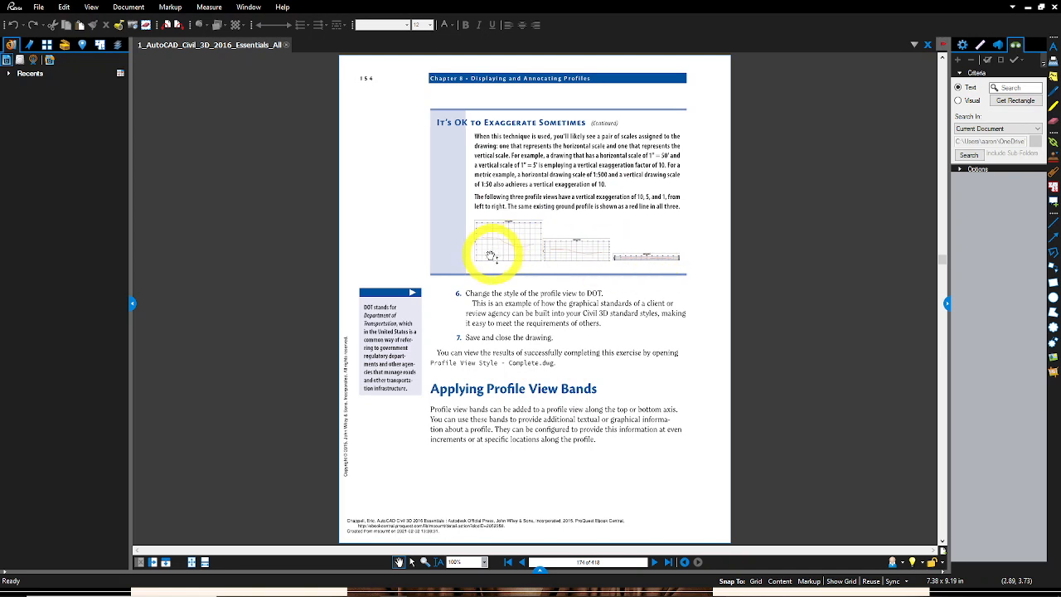
{"action": "left_click", "coordinate": [506, 264]}
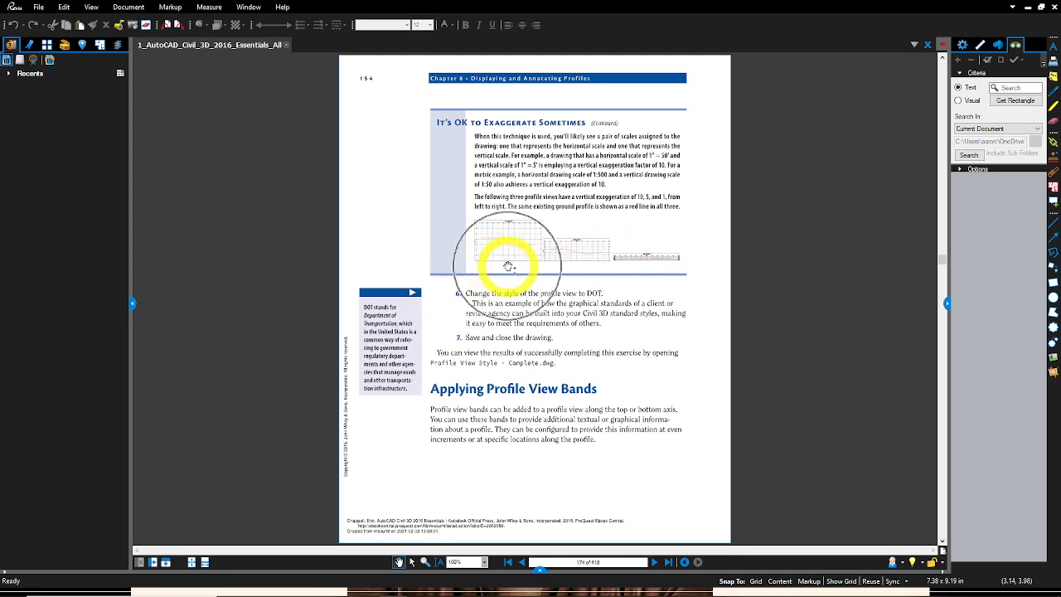
{"action": "left_click", "coordinate": [626, 260]}
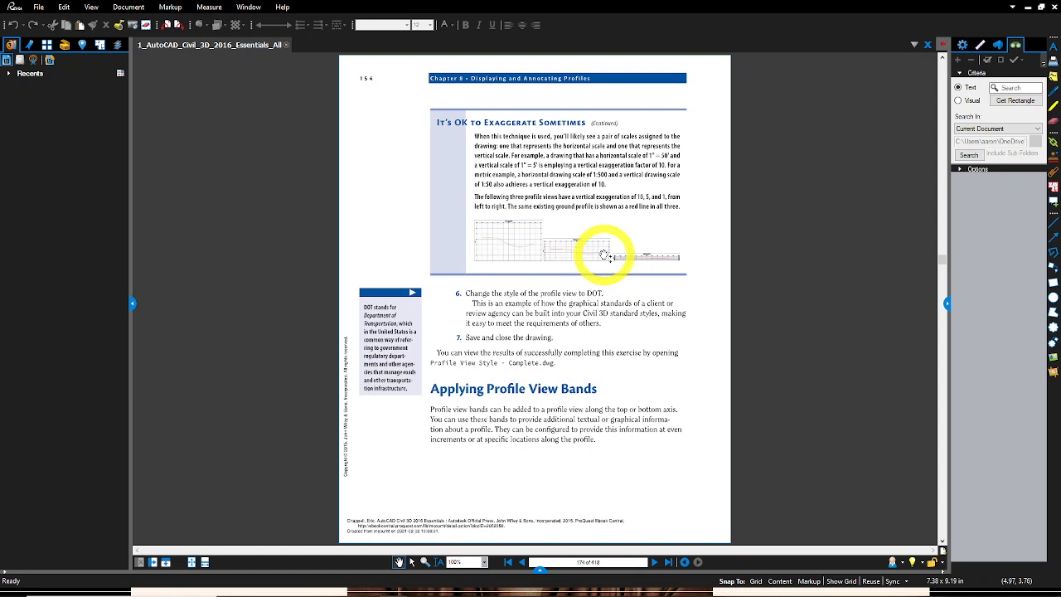
{"action": "left_click", "coordinate": [530, 238]}
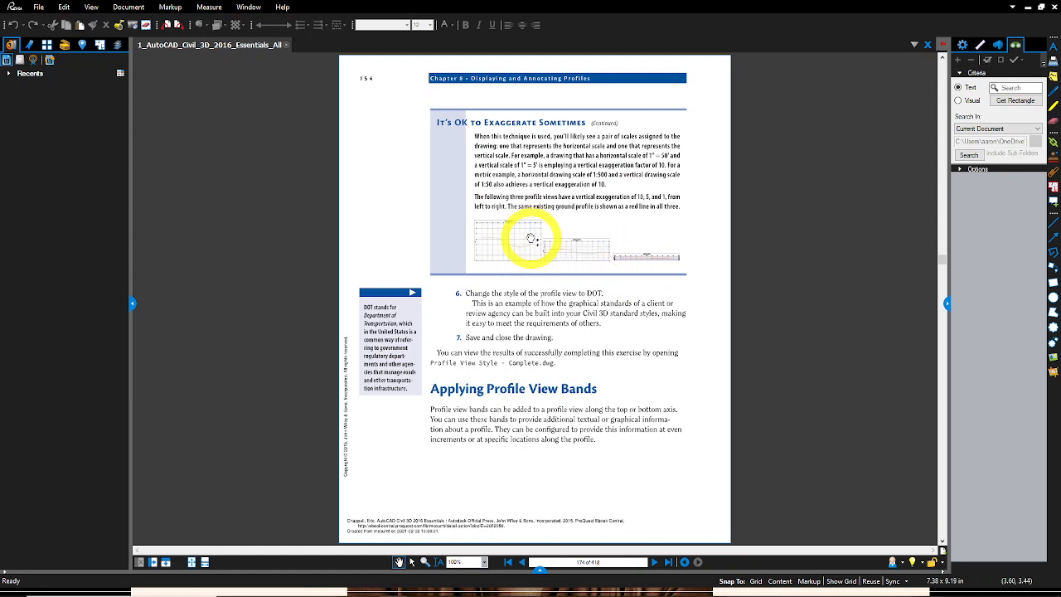
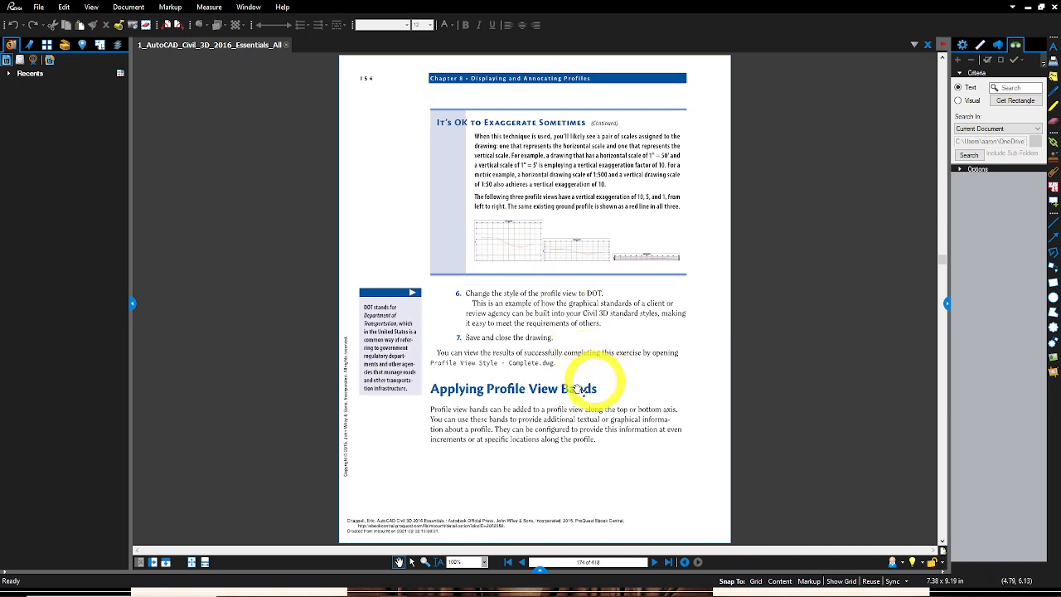
{"action": "left_click", "coordinate": [1028, 8]}
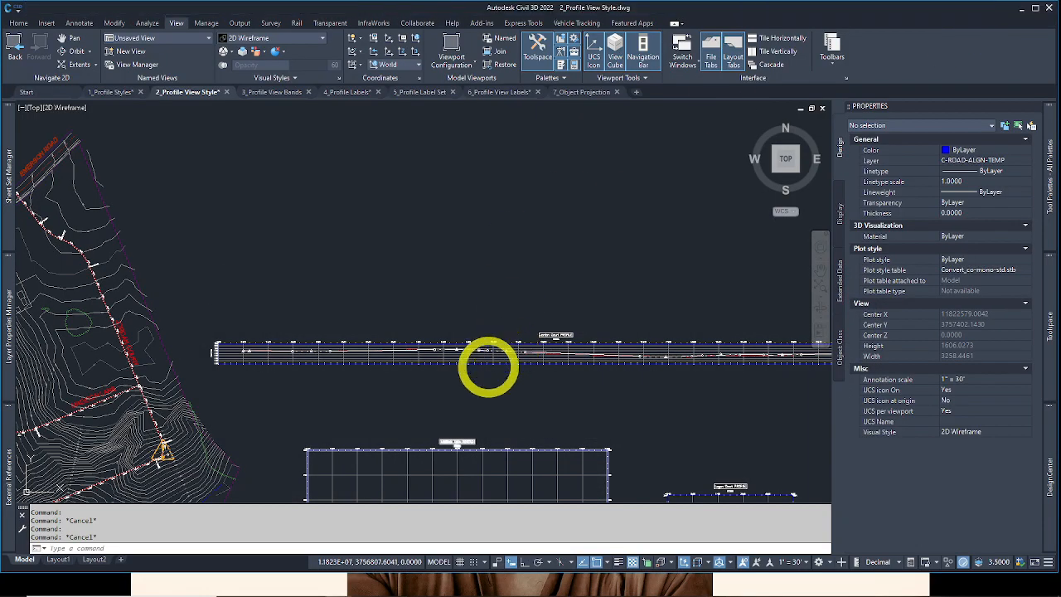
Step: Change the Jordan Court profile view's style to DOT and clear the selection
{"action": "left_click", "coordinate": [473, 354]}
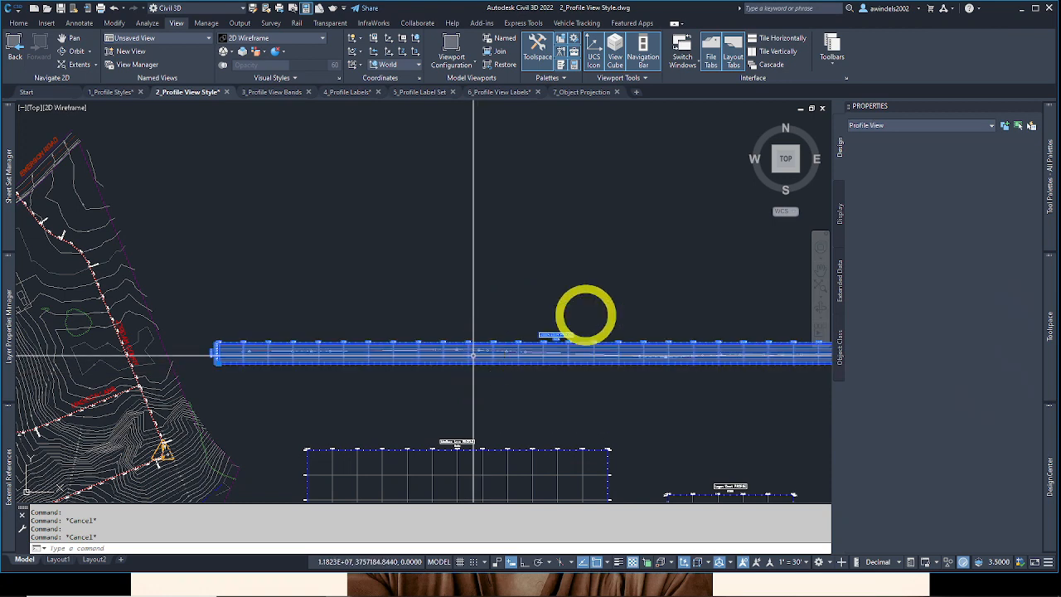
{"action": "left_click", "coordinate": [966, 155]}
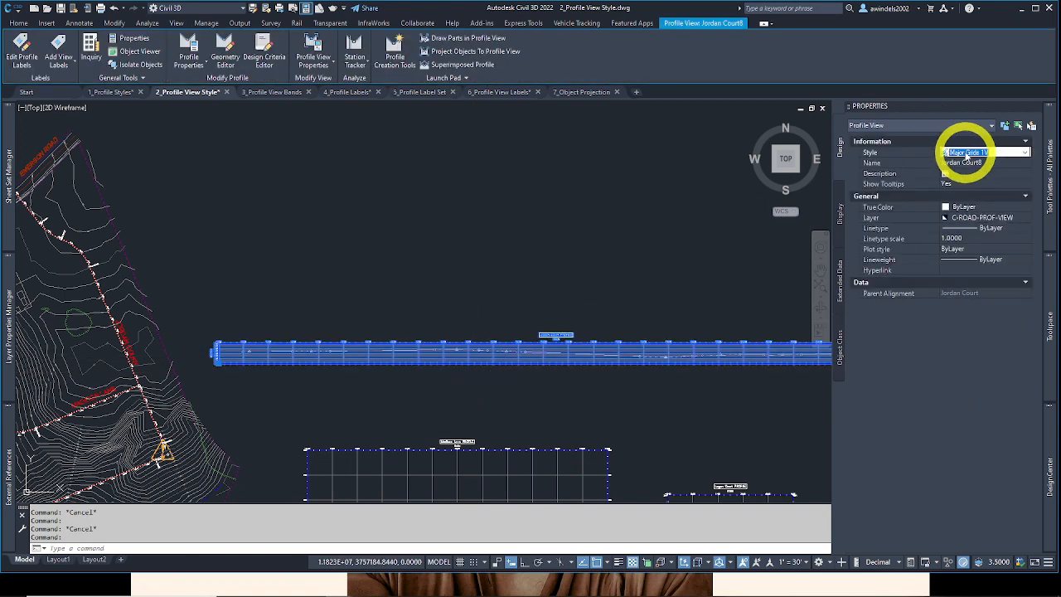
{"action": "left_click", "coordinate": [966, 154]}
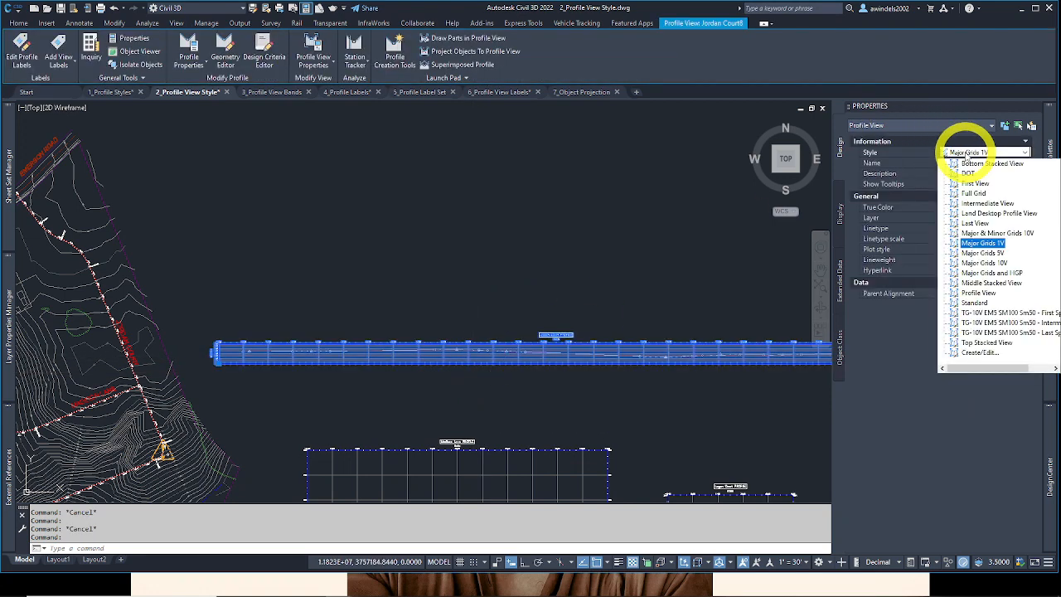
{"action": "left_click", "coordinate": [969, 173]}
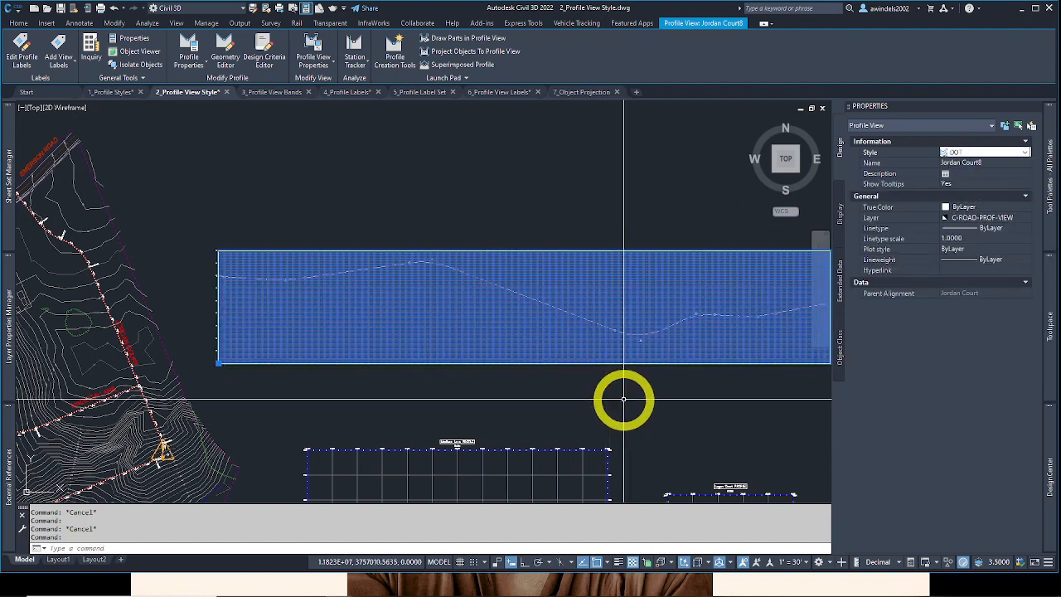
{"action": "key", "text": "Escape"}
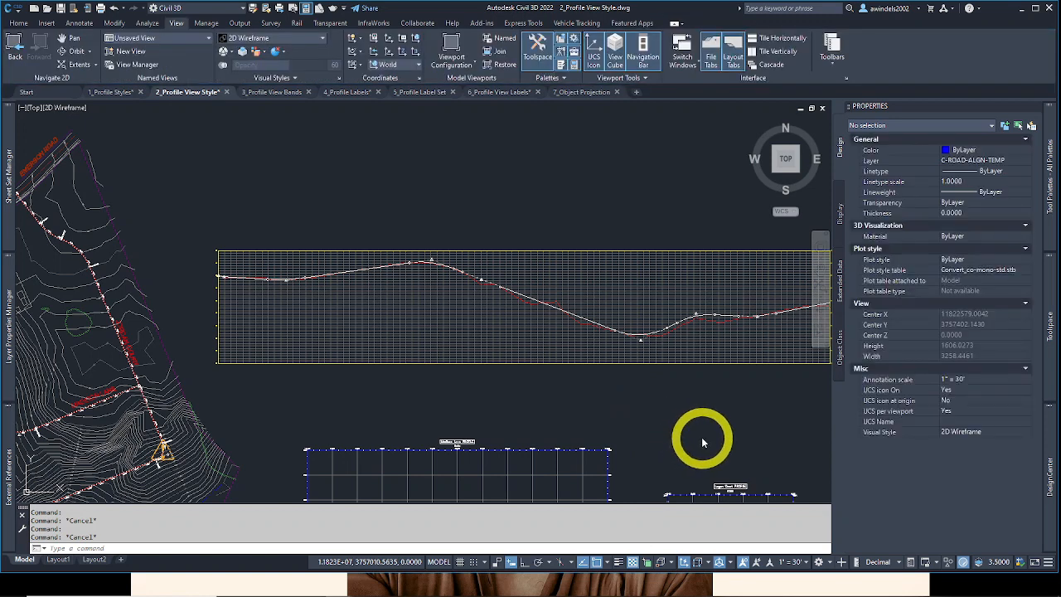
{"action": "mouse_move", "coordinate": [701, 437]}
{"action": "middle_mouse_down"}
{"action": "mouse_move", "coordinate": [679, 434]}
{"action": "mouse_move", "coordinate": [689, 426]}
{"action": "mouse_move", "coordinate": [654, 440]}
{"action": "mouse_move", "coordinate": [673, 434]}
{"action": "middle_mouse_up"}
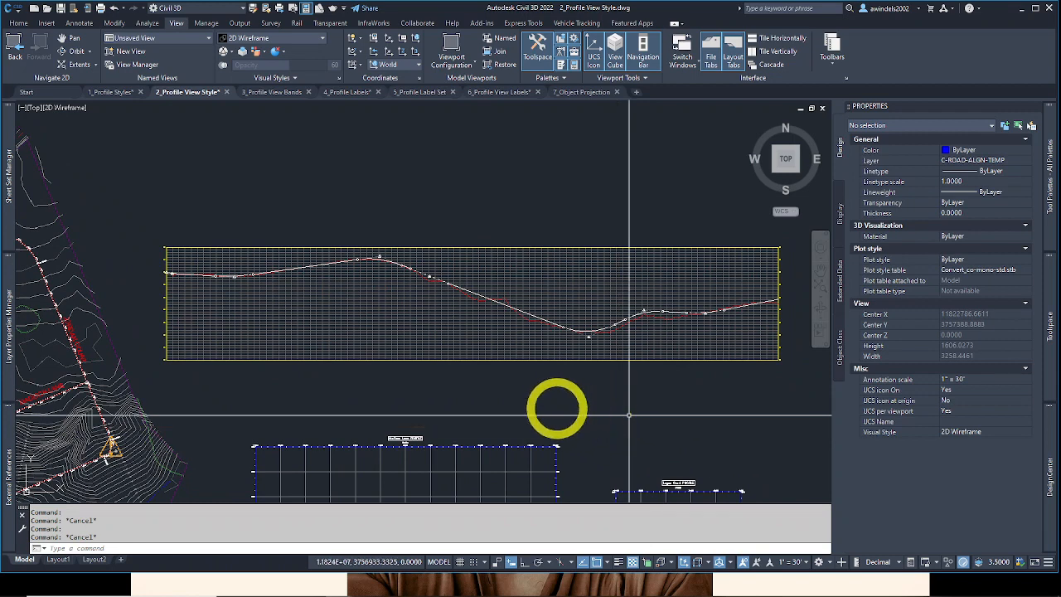
{"action": "middle_click_drag", "start_coordinate": [510, 383], "coordinate": [534, 397]}
{"action": "key", "text": "Escape"}
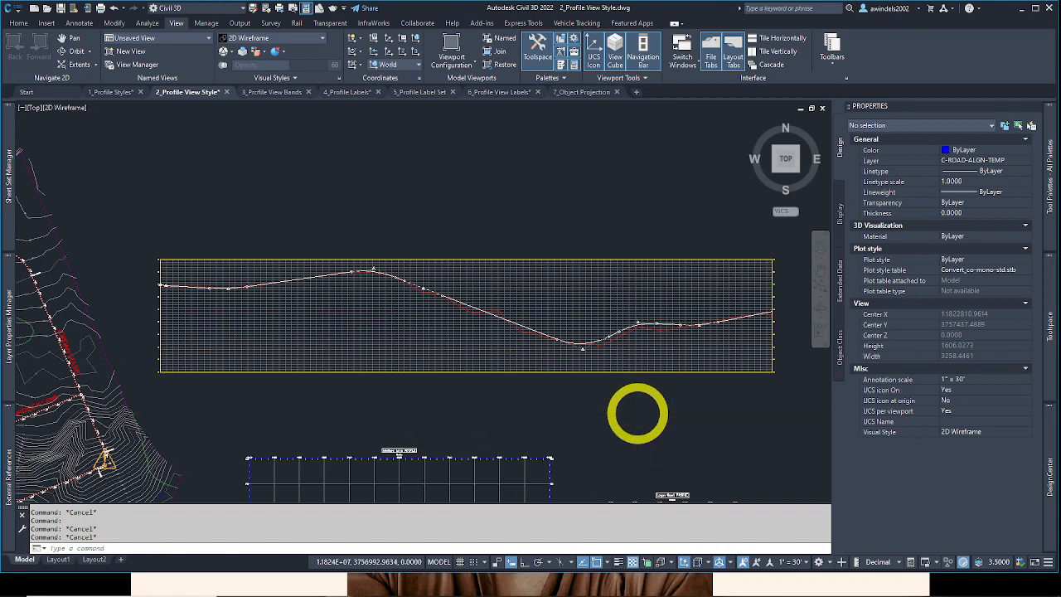
Step: Examine the Jordan Court profile view in its DOT style, both close up and alongside the site plan
{"action": "scroll", "coordinate": [636, 413], "scroll_direction": "up", "scroll_amount": 2}
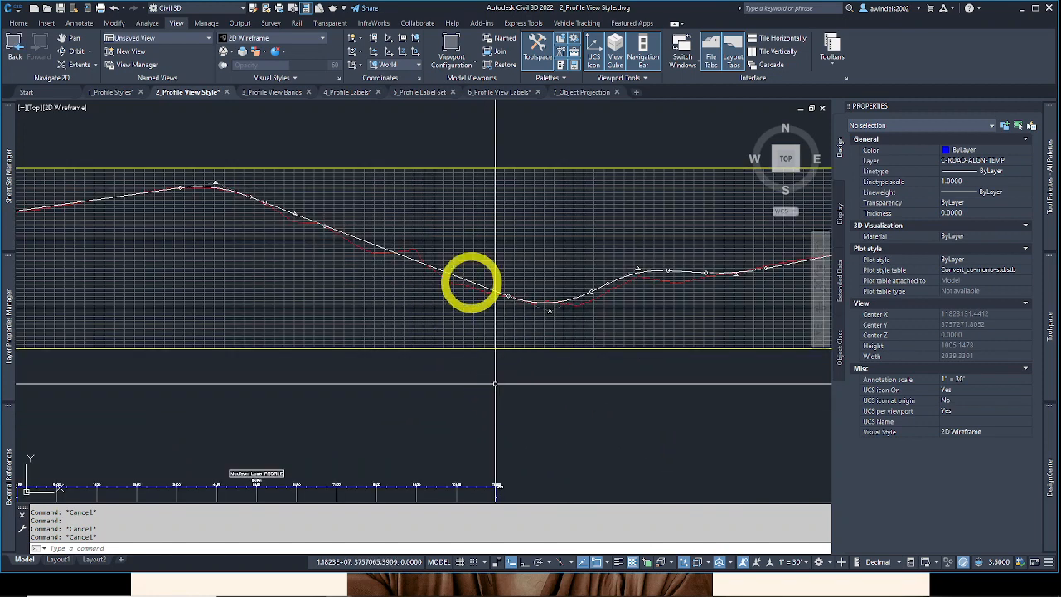
{"action": "left_click", "coordinate": [271, 286]}
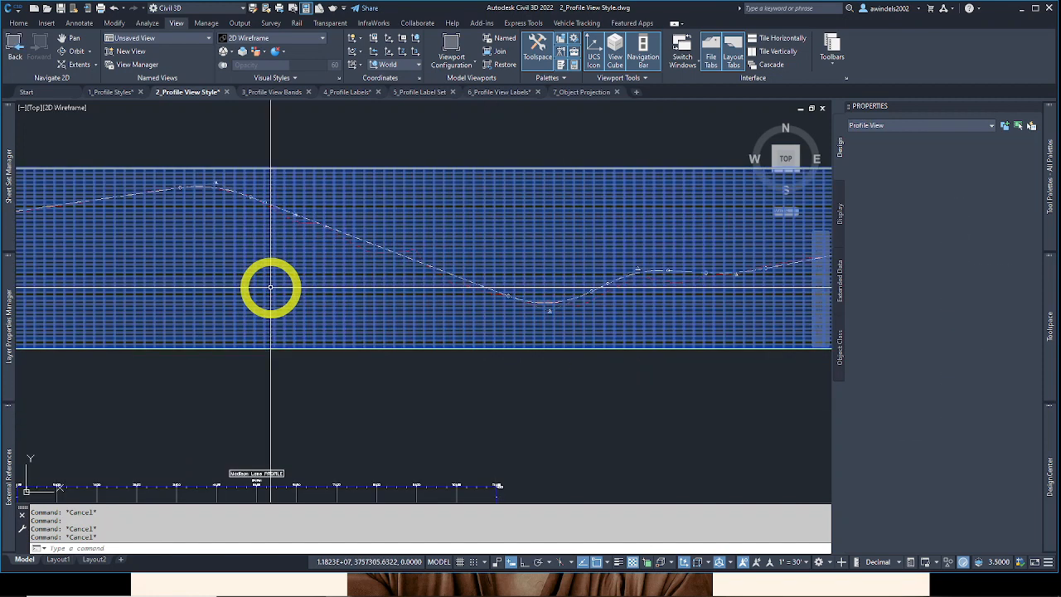
{"action": "scroll", "coordinate": [399, 300], "scroll_direction": "down", "scroll_amount": 2}
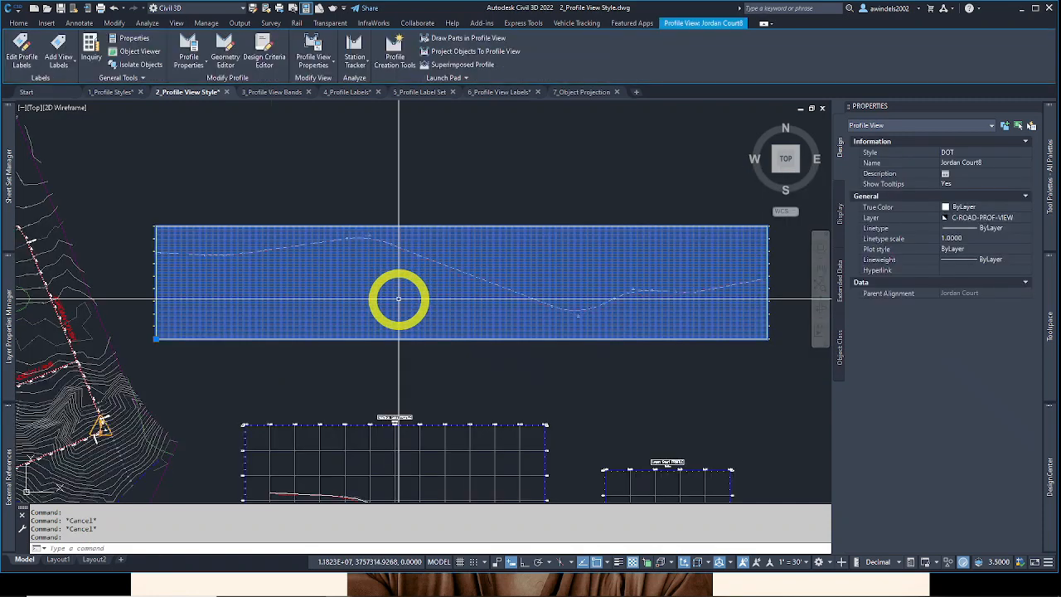
{"action": "key", "text": "Escape"}
{"action": "middle_click_drag", "start_coordinate": [398, 299], "coordinate": [431, 302]}
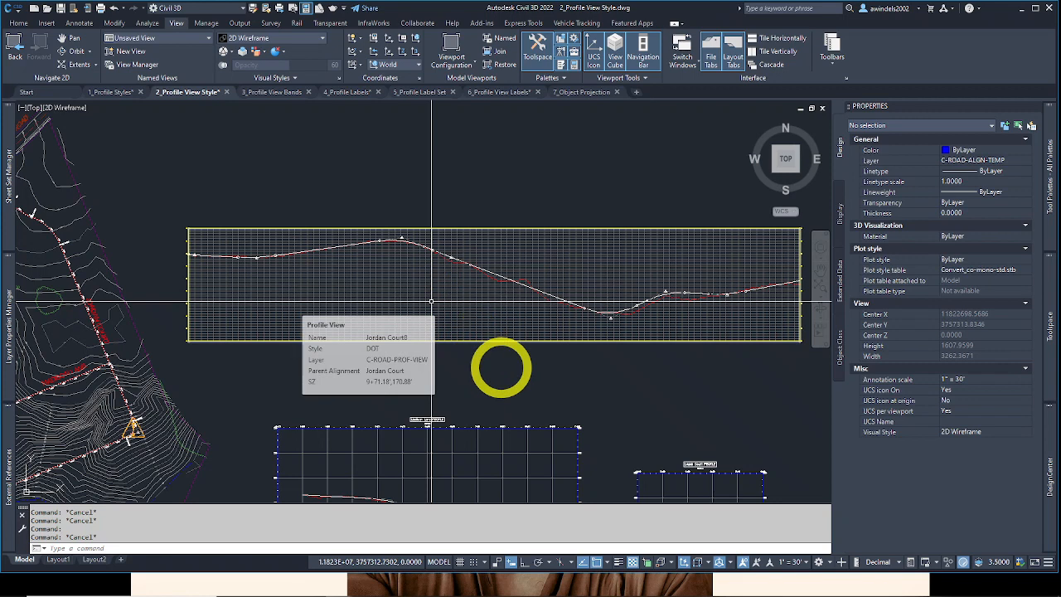
{"action": "scroll", "coordinate": [504, 360], "scroll_direction": "down", "scroll_amount": 2}
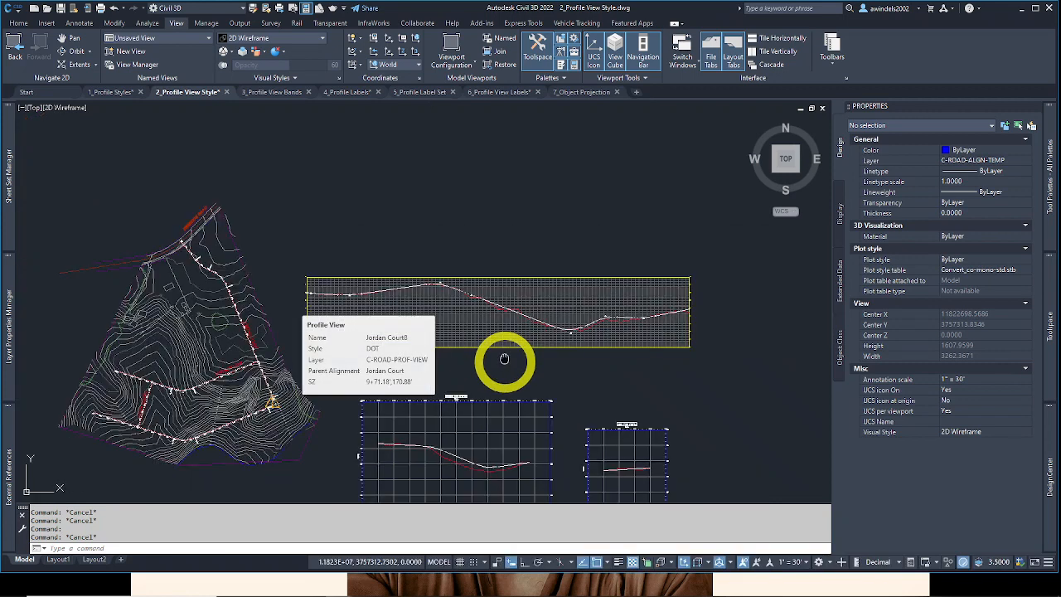
Step: Change the Jordan Court profile view's style to Land Desktop Profile View
{"action": "left_click", "coordinate": [460, 337]}
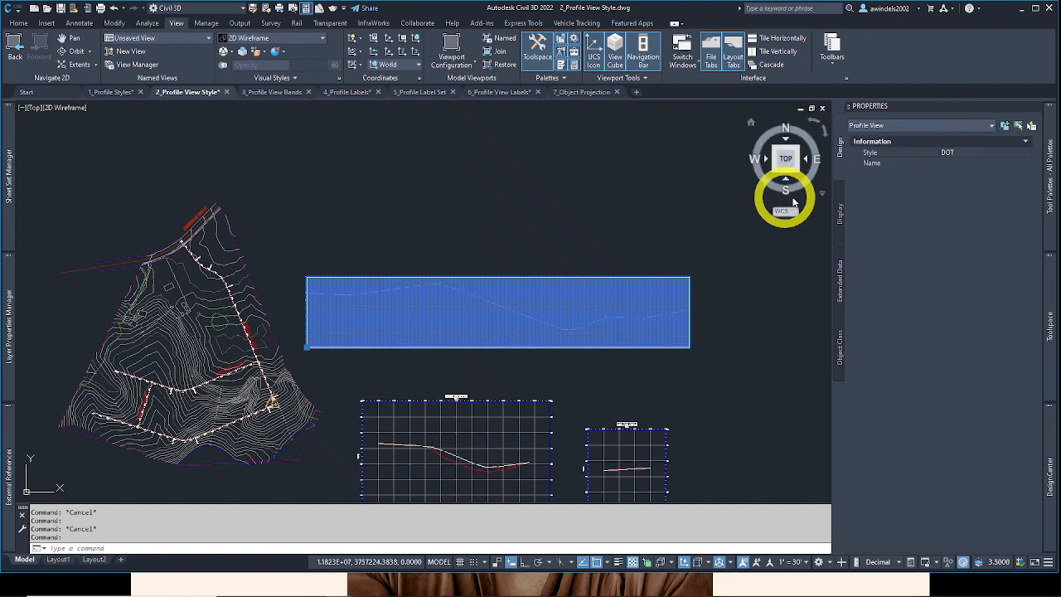
{"action": "left_click", "coordinate": [958, 153]}
{"action": "left_click", "coordinate": [967, 156]}
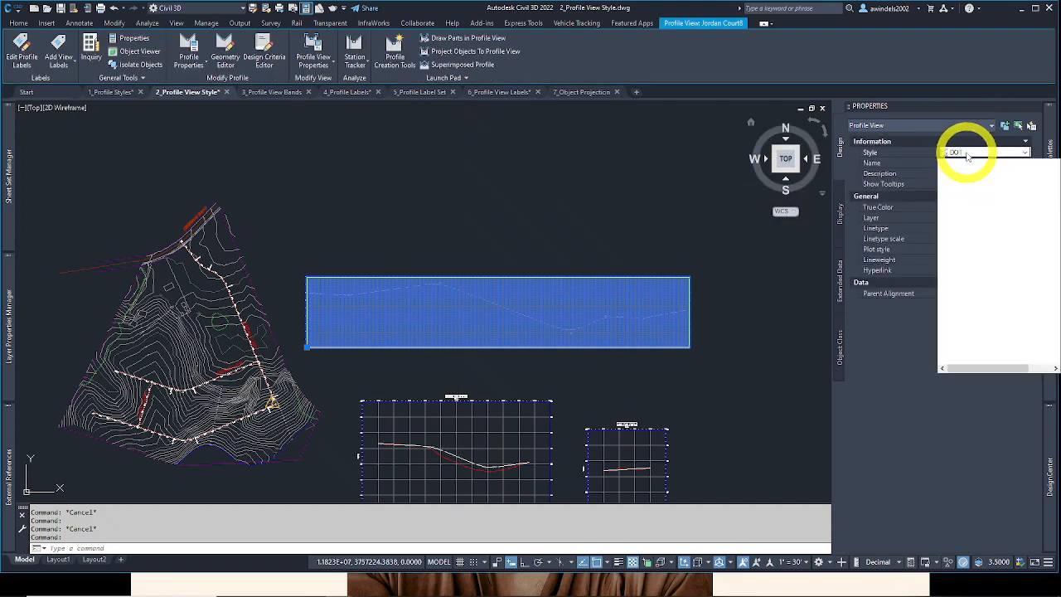
{"action": "left_click", "coordinate": [977, 201]}
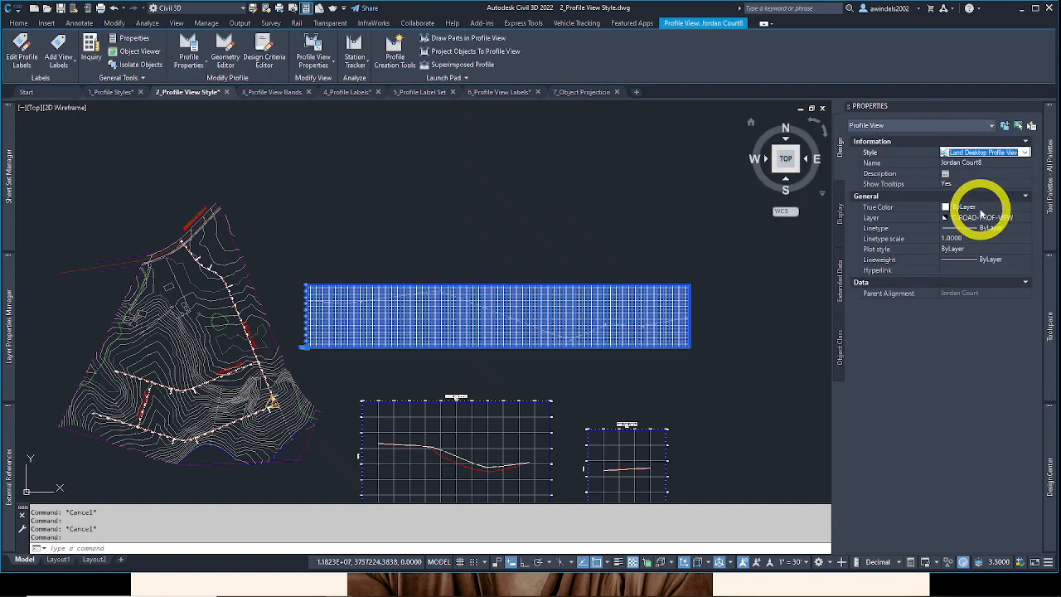
Step: Return the Jordan Court profile view's style to DOT and clear the selection
{"action": "left_click", "coordinate": [970, 154]}
{"action": "left_click", "coordinate": [968, 173]}
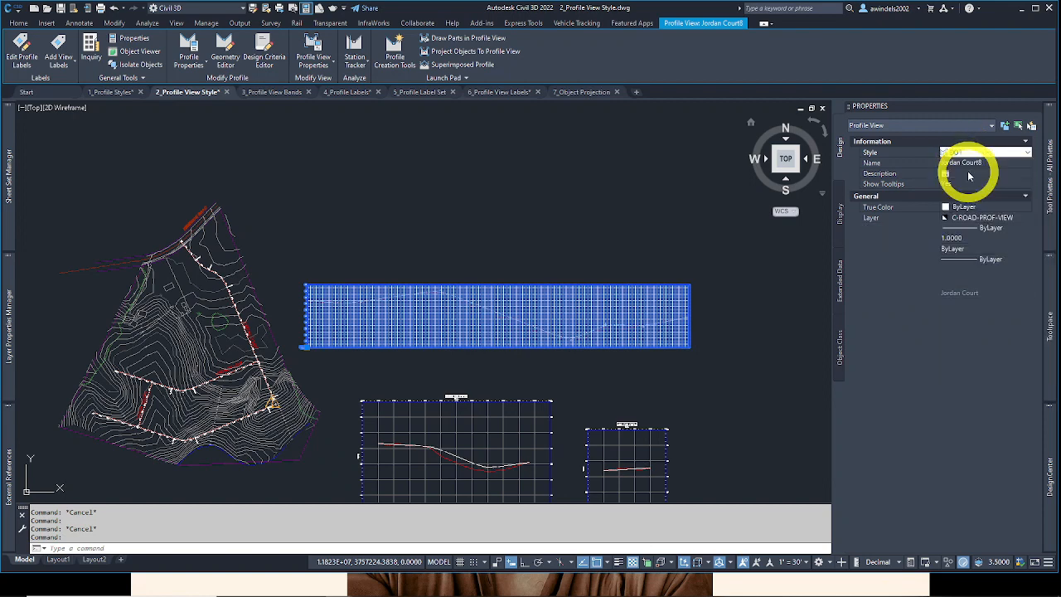
{"action": "key", "text": "Escape"}
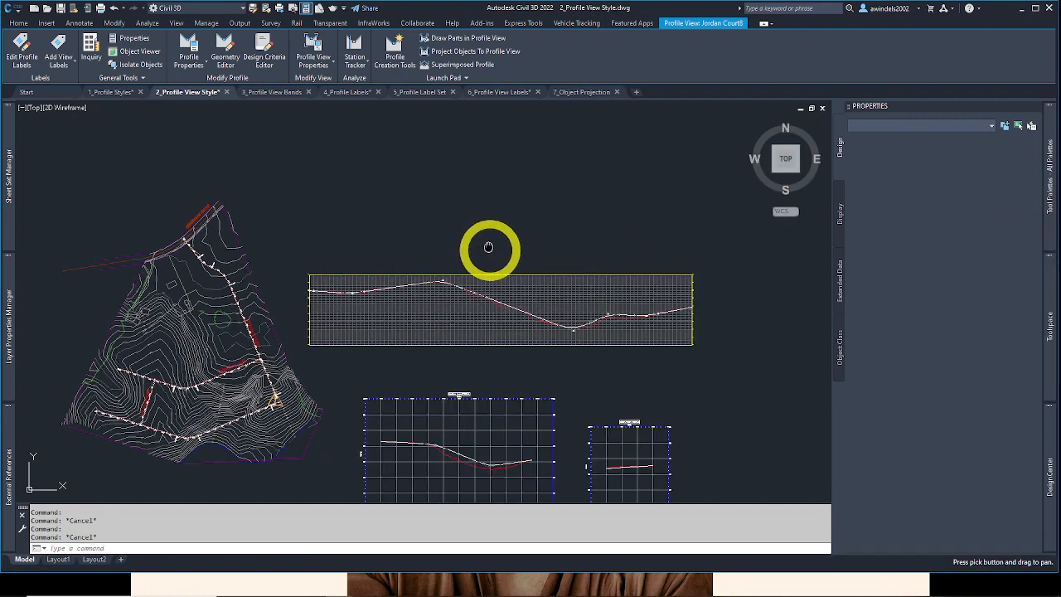
{"action": "middle_click_drag", "start_coordinate": [486, 244], "coordinate": [522, 245]}
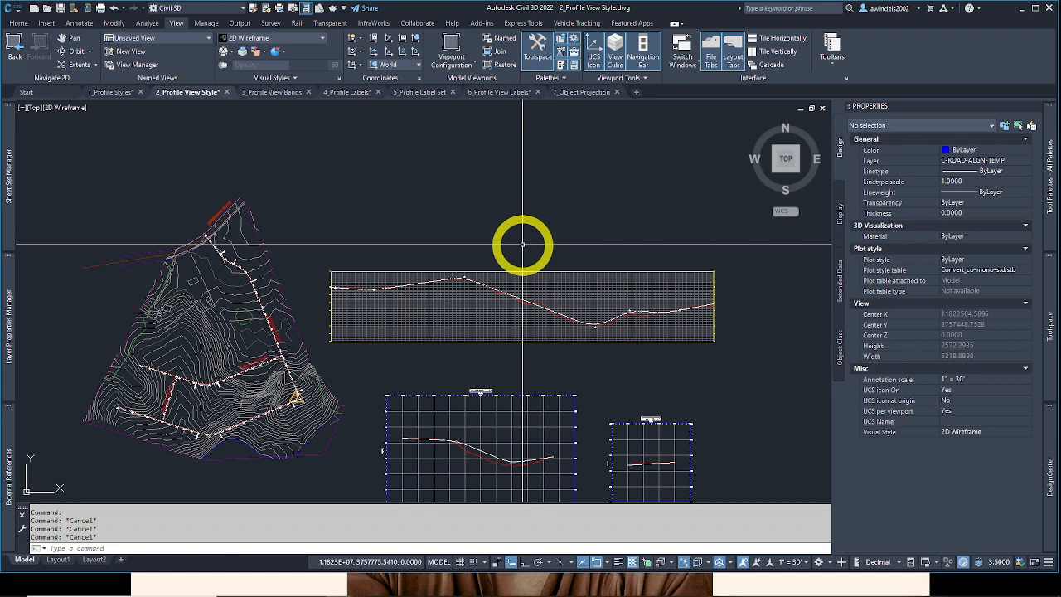
Step: Switch to the 3_Profile View Bands drawing and select the Jordan Court profile view
{"action": "left_click", "coordinate": [276, 92]}
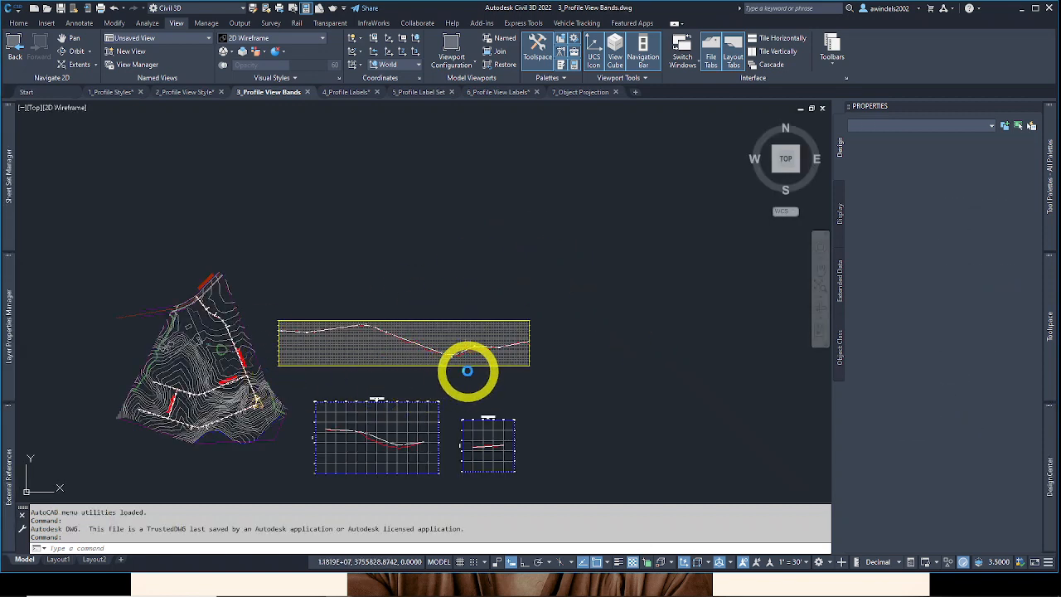
{"action": "left_click", "coordinate": [394, 347]}
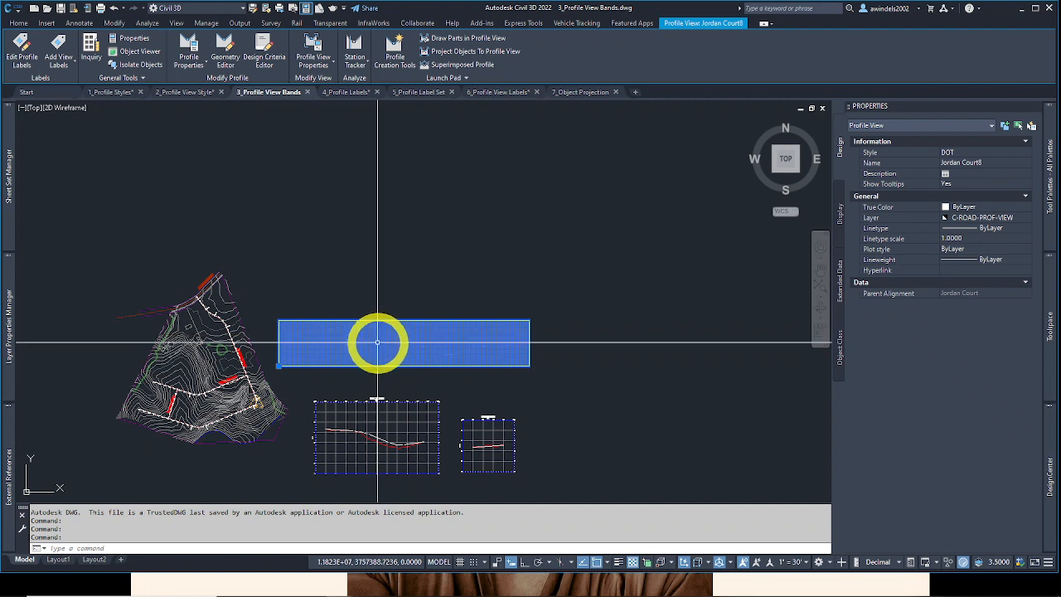
{"action": "left_click", "coordinate": [189, 45]}
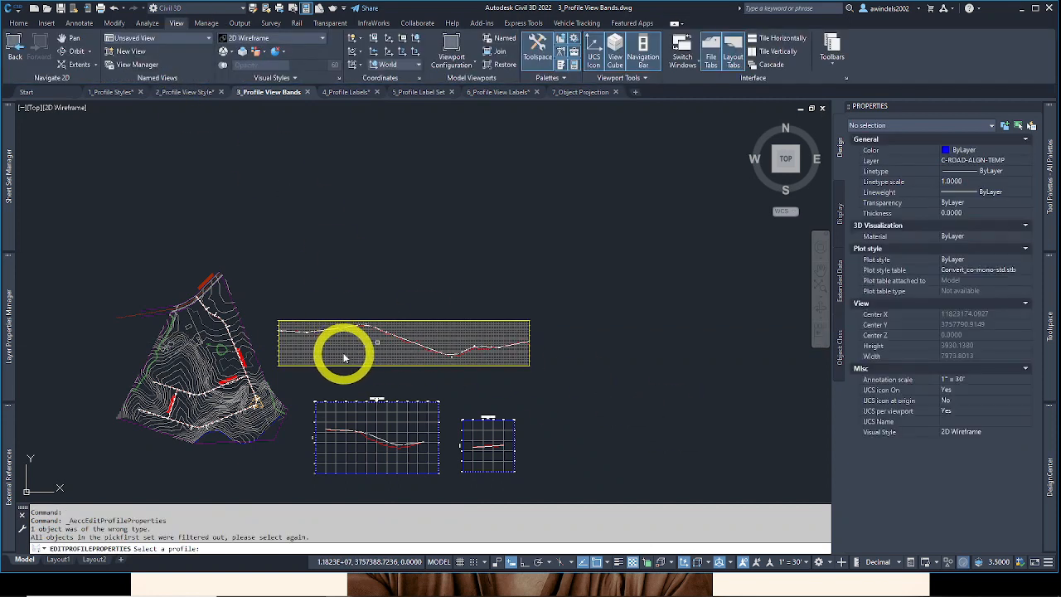
{"action": "scroll", "coordinate": [375, 348], "scroll_direction": "down", "scroll_amount": 3}
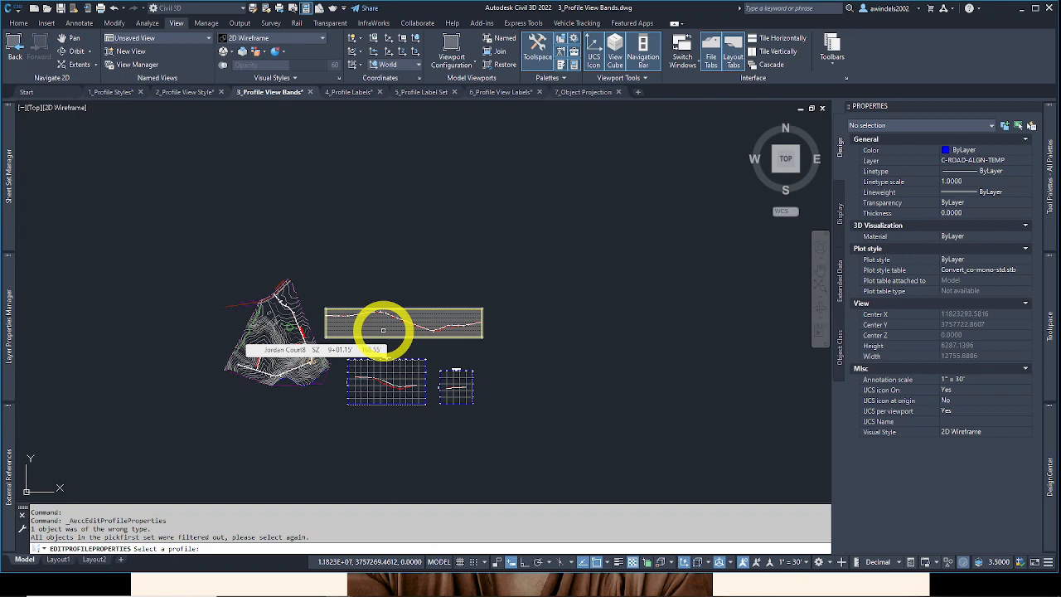
{"action": "scroll", "coordinate": [383, 330], "scroll_direction": "up", "scroll_amount": 2}
{"action": "key", "text": "Escape"}
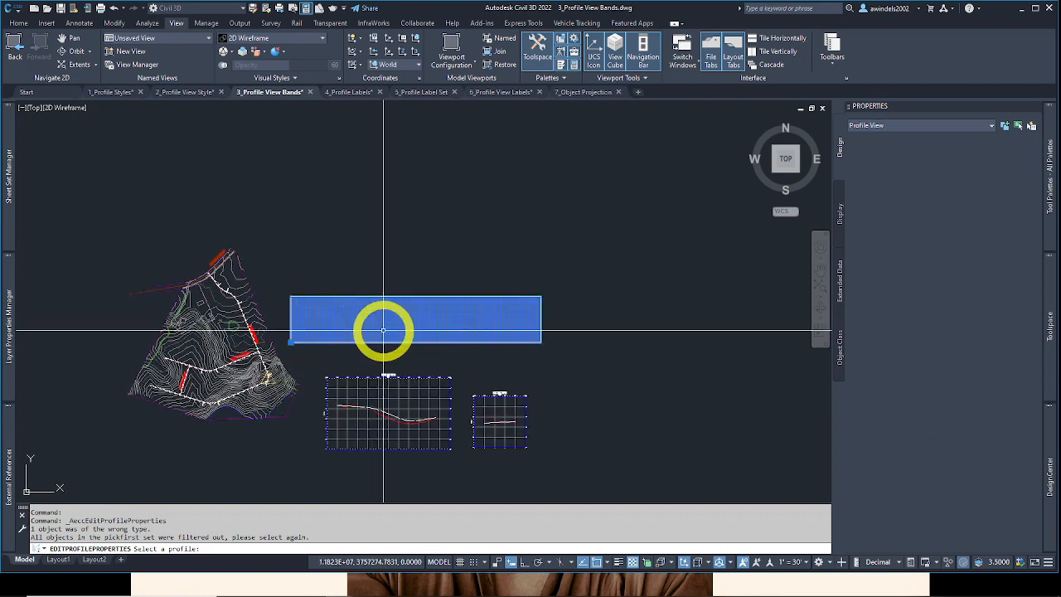
{"action": "left_click", "coordinate": [383, 330]}
{"action": "key", "text": "Escape"}
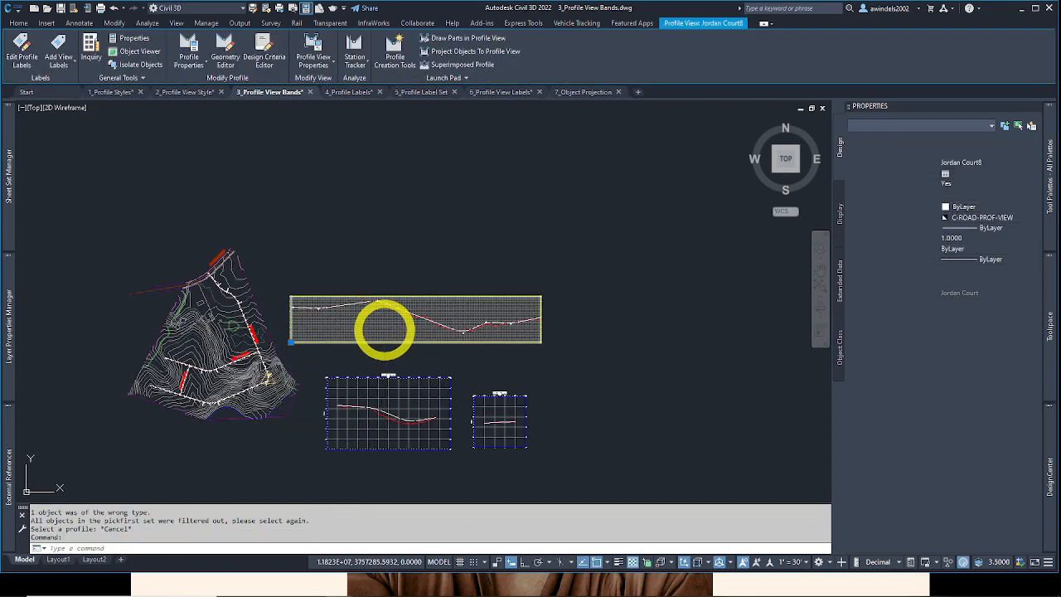
{"action": "left_click", "coordinate": [388, 330]}
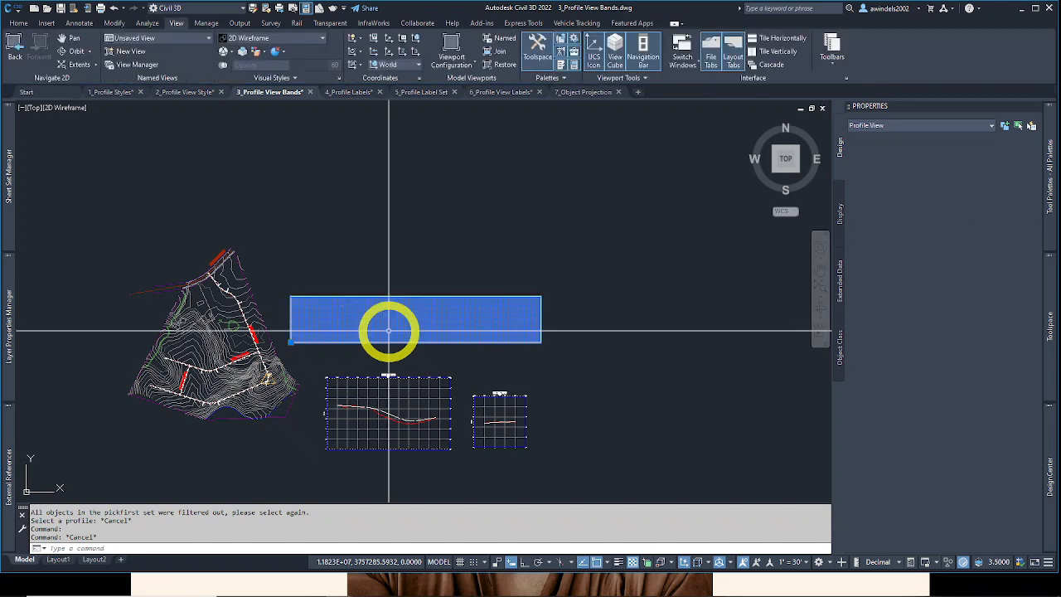
{"action": "middle_click_drag", "start_coordinate": [456, 200], "coordinate": [484, 210]}
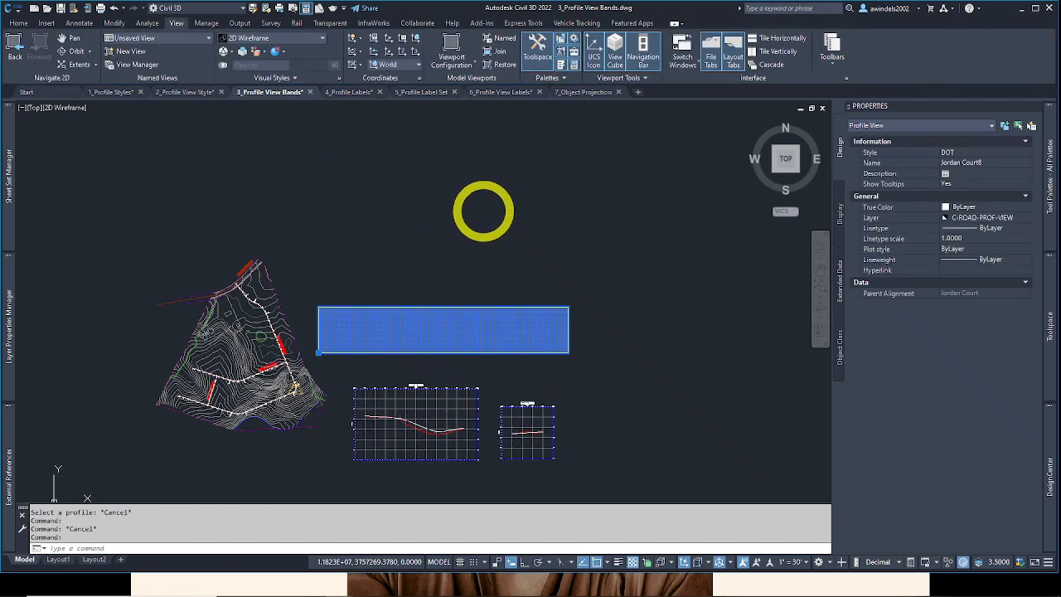
{"action": "scroll", "coordinate": [407, 251], "scroll_direction": "up", "scroll_amount": 2}
{"action": "key", "text": "Escape"}
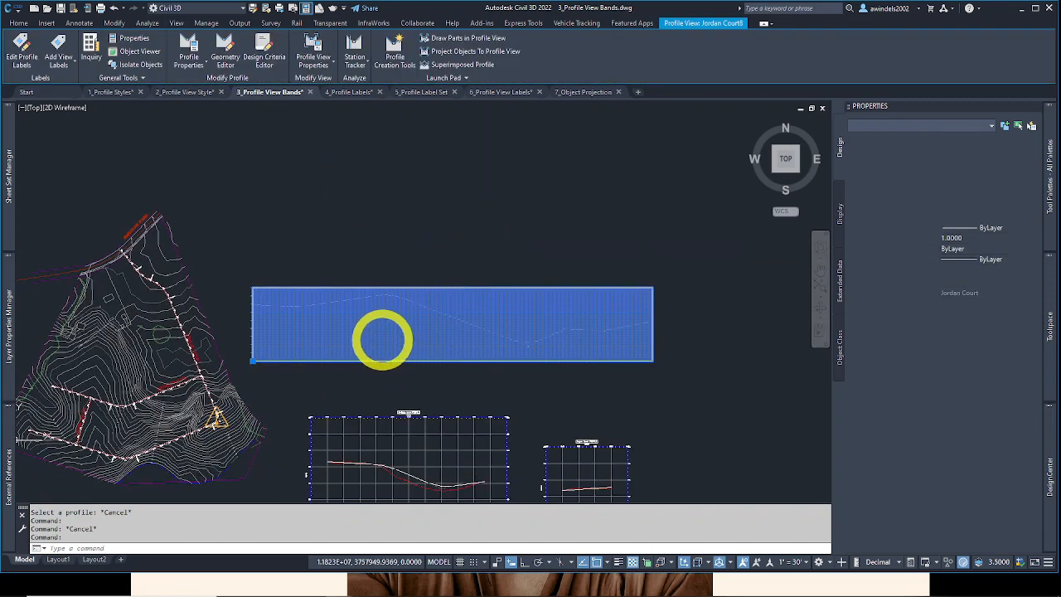
{"action": "scroll", "coordinate": [382, 339], "scroll_direction": "up", "scroll_amount": 2}
{"action": "left_click", "coordinate": [383, 342]}
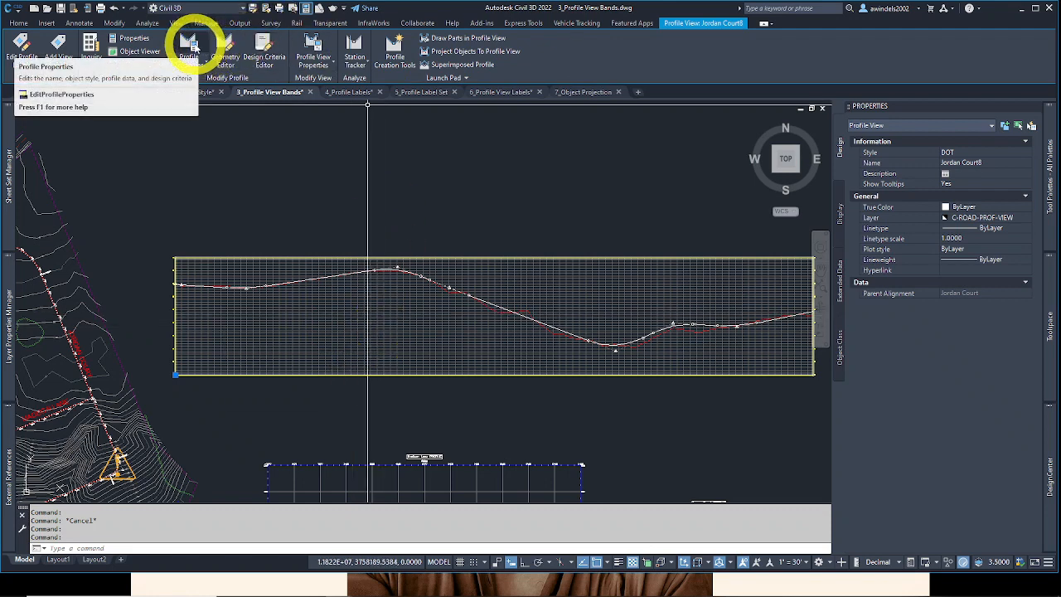
{"action": "key", "text": "Escape"}
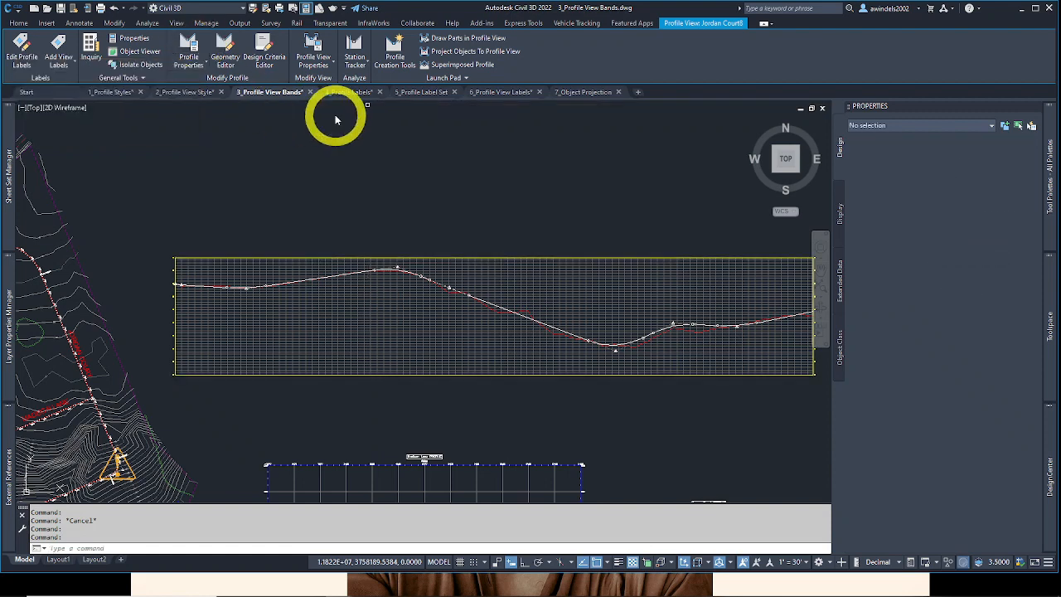
{"action": "left_click", "coordinate": [384, 296]}
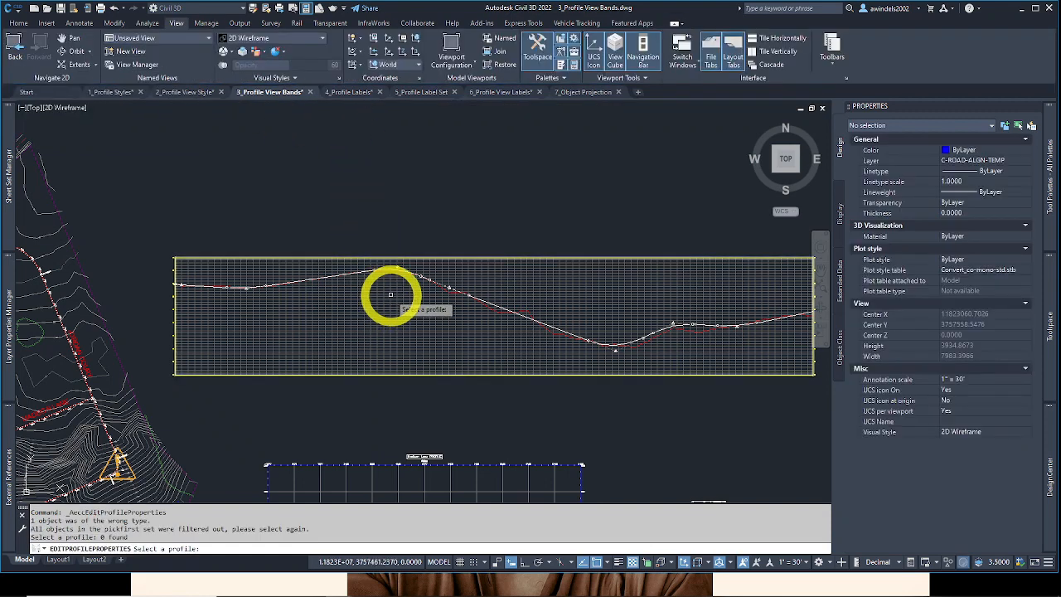
{"action": "key", "text": "Escape"}
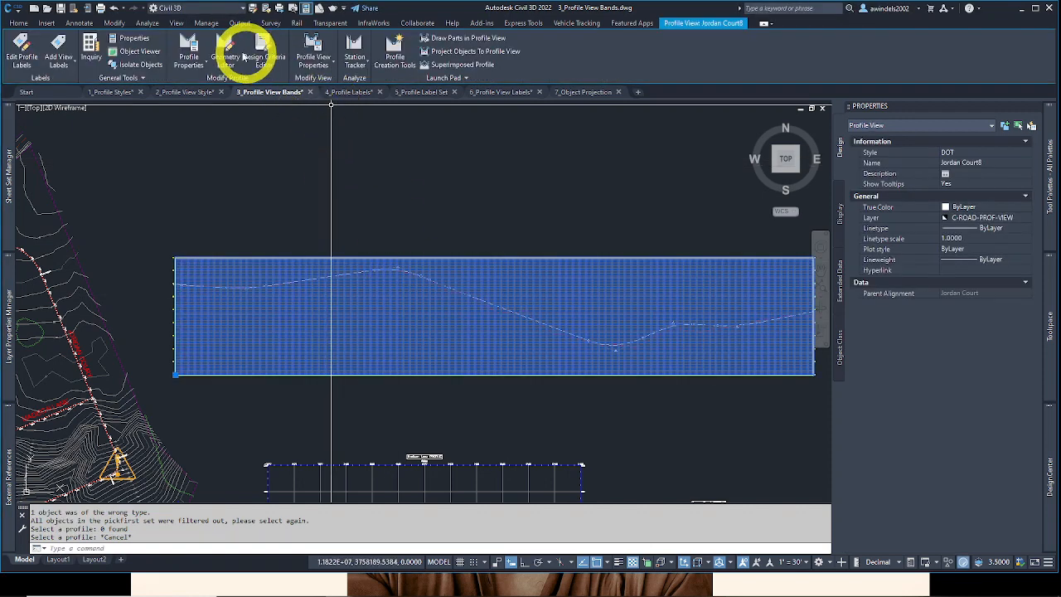
Step: Show the profile properties of the Jordan Court FGCL design profile and close them without making changes
{"action": "left_click", "coordinate": [196, 46]}
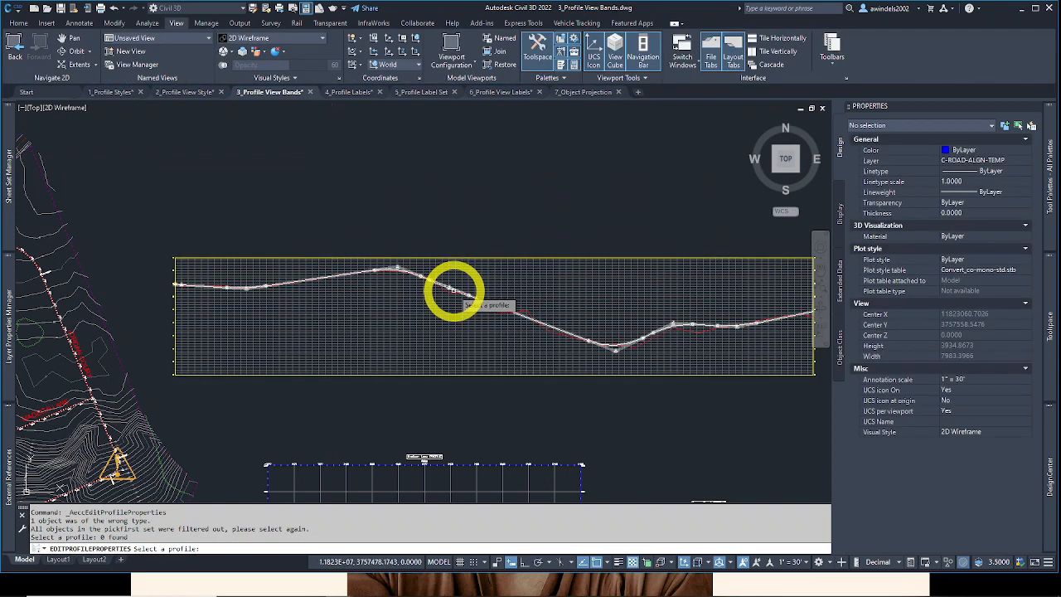
{"action": "left_click", "coordinate": [452, 292]}
{"action": "left_click", "coordinate": [453, 307]}
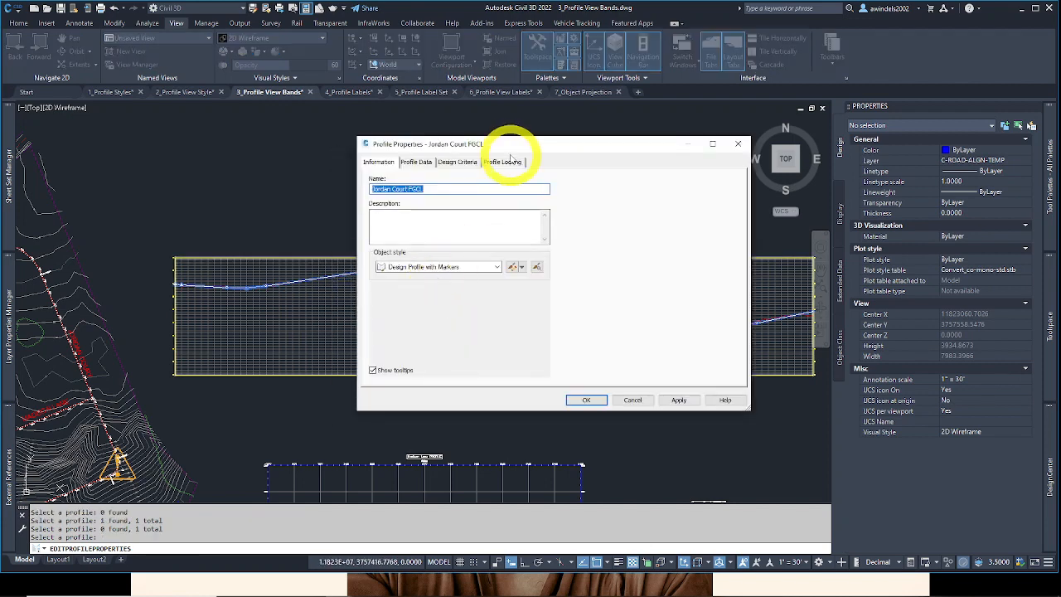
{"action": "left_click_drag", "start_coordinate": [503, 149], "coordinate": [469, 150]}
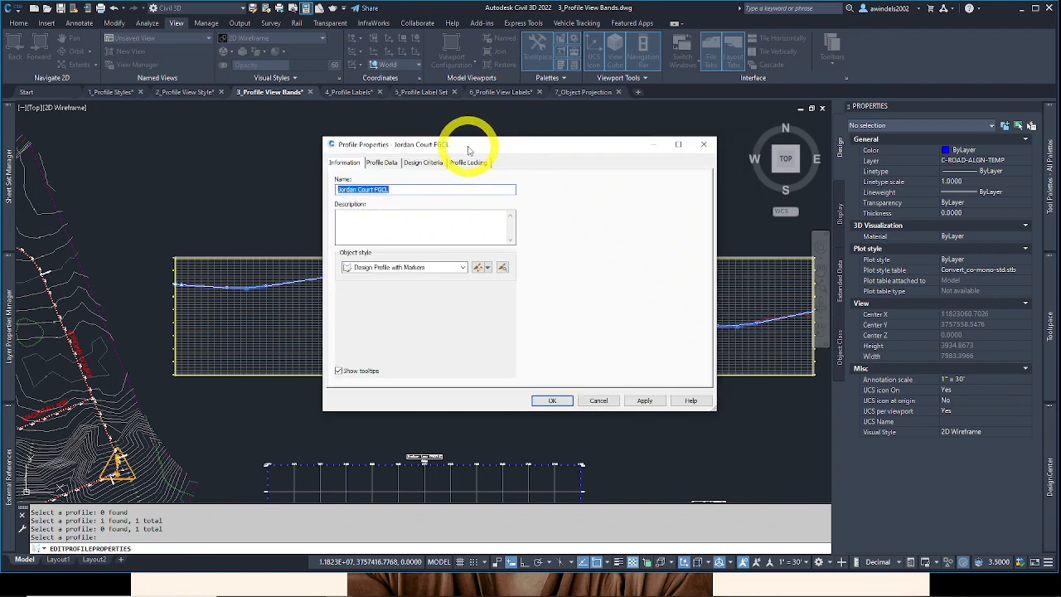
{"action": "key", "text": "Escape"}
{"action": "key", "text": "Escape"}
{"action": "left_click", "coordinate": [501, 239]}
{"action": "key", "text": "Escape"}
Step: Select the Jordan Court profile view by its grid and open its profile view properties
{"action": "scroll", "coordinate": [501, 260], "scroll_direction": "up", "scroll_amount": 5}
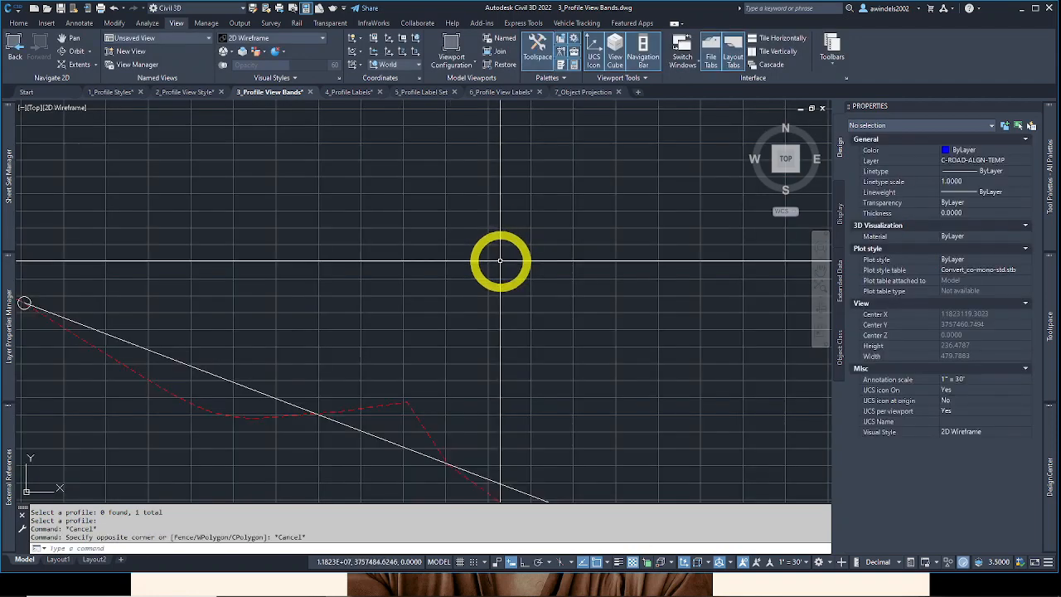
{"action": "left_click", "coordinate": [501, 262]}
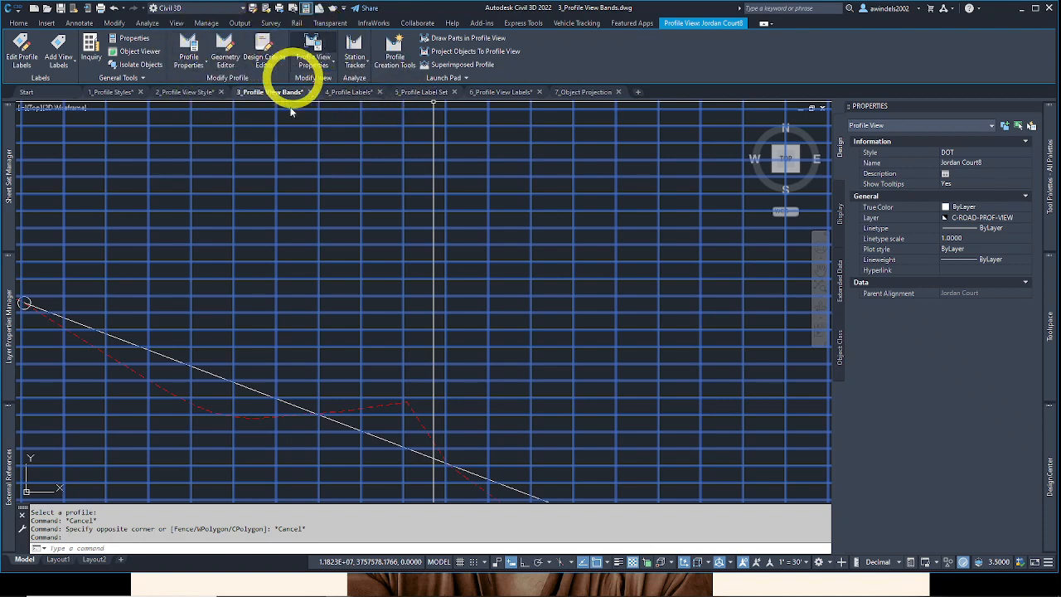
{"action": "scroll", "coordinate": [410, 208], "scroll_direction": "down", "scroll_amount": 4}
{"action": "scroll", "coordinate": [568, 251], "scroll_direction": "down", "scroll_amount": 2}
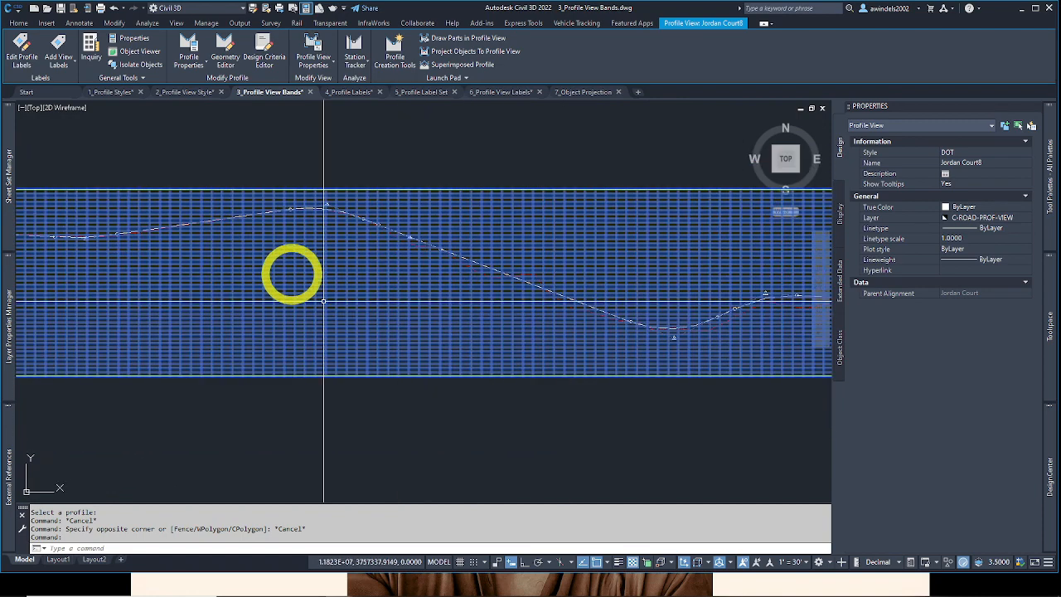
{"action": "middle_click_drag", "start_coordinate": [290, 272], "coordinate": [343, 301]}
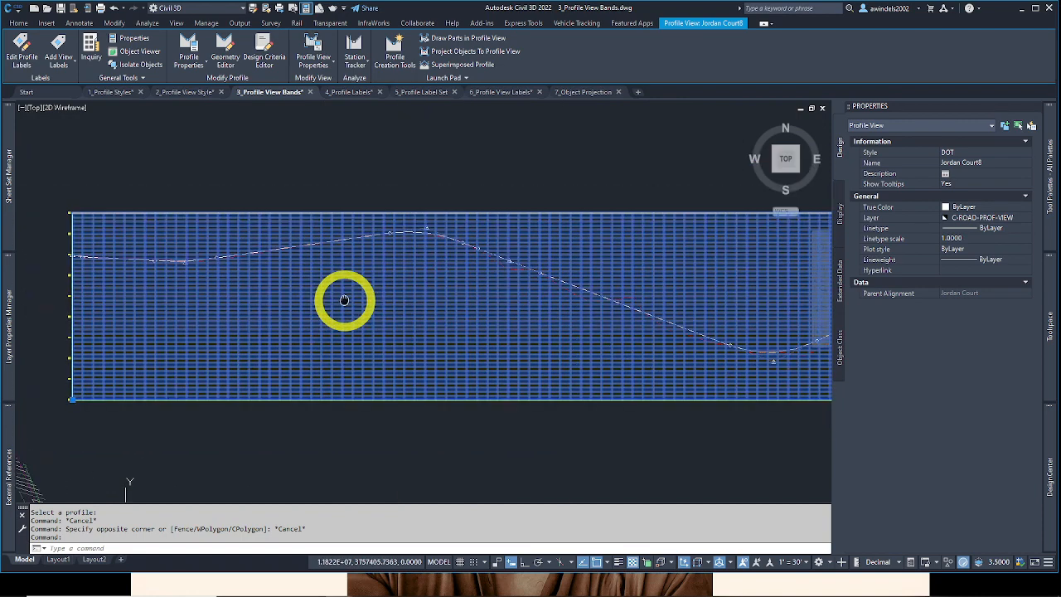
{"action": "left_click", "coordinate": [320, 70]}
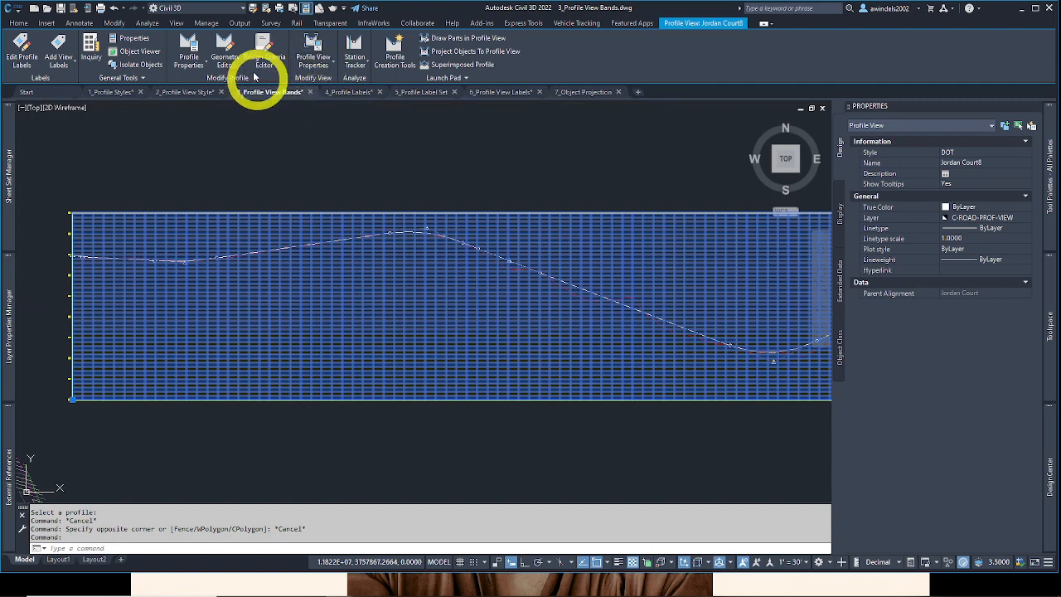
{"action": "left_click", "coordinate": [196, 72]}
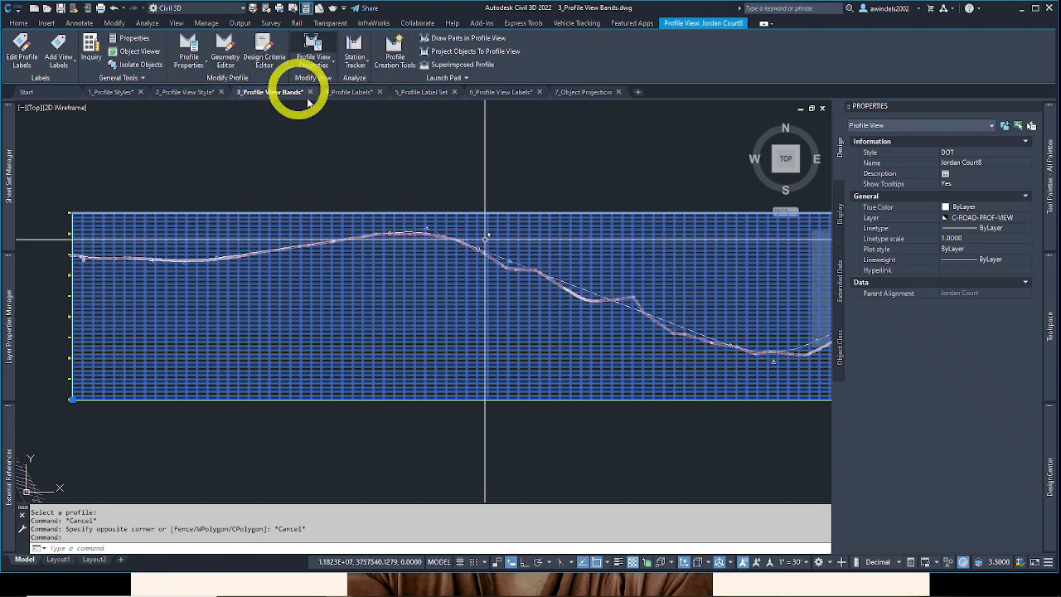
{"action": "left_click", "coordinate": [314, 46]}
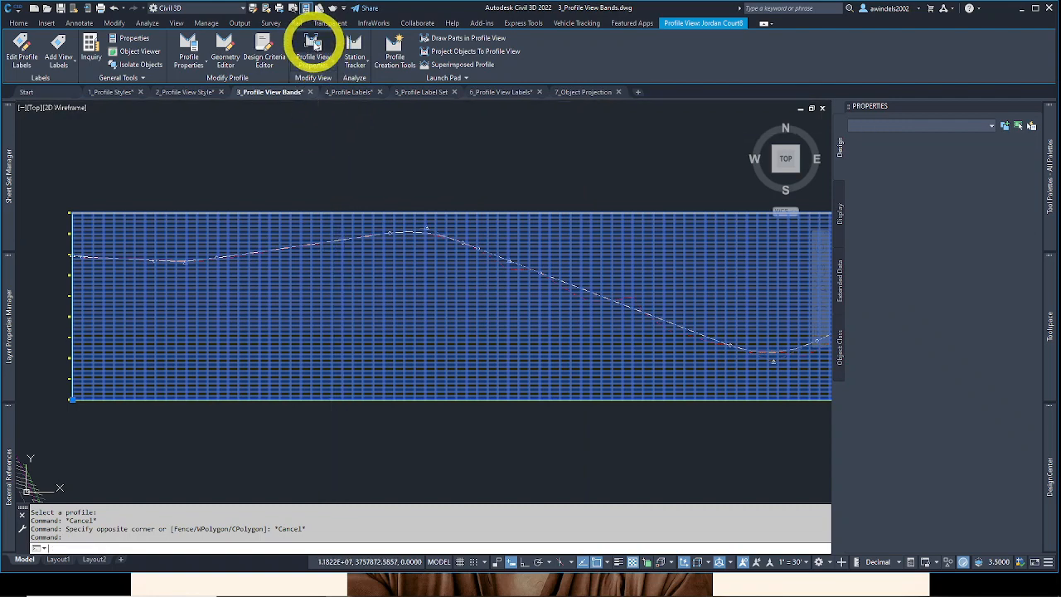
{"action": "left_click", "coordinate": [450, 199]}
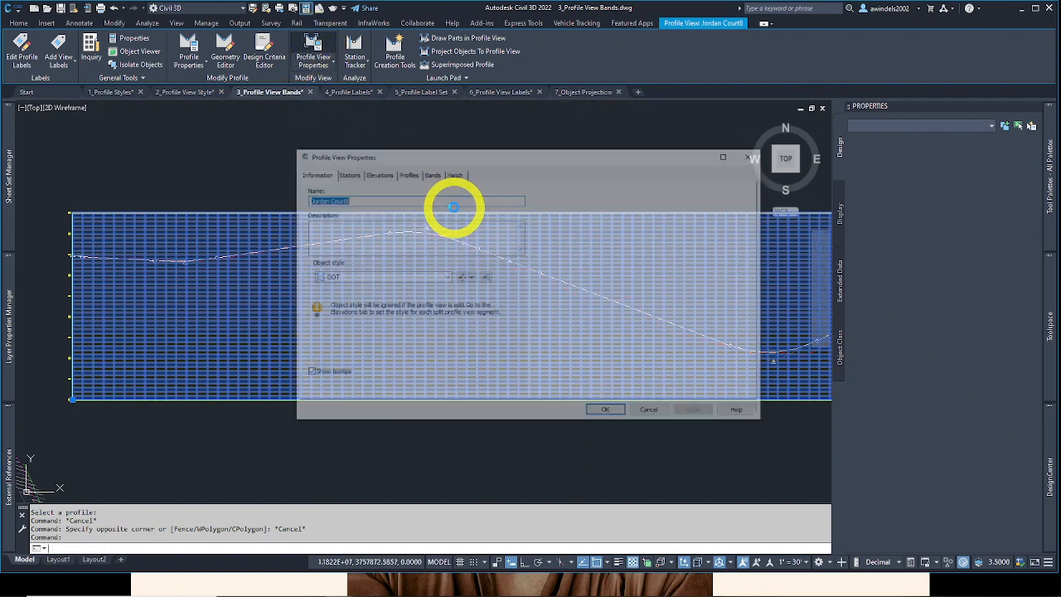
Step: Set the Jordan Court profile view's object style to Major & Minor Grids 10V and apply it
{"action": "left_click_drag", "start_coordinate": [532, 137], "coordinate": [279, 190]}
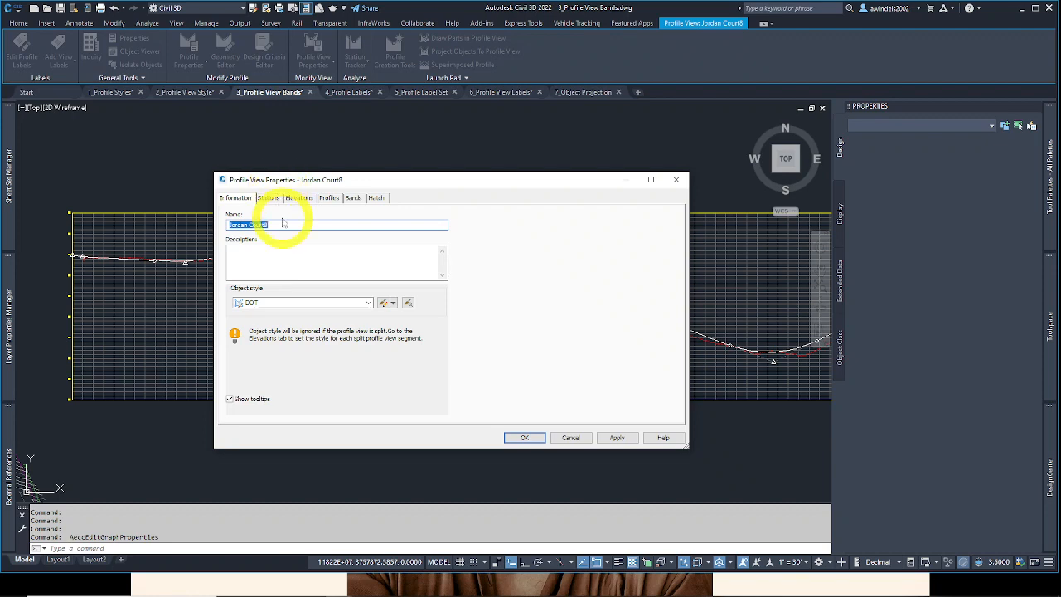
{"action": "left_click", "coordinate": [312, 303]}
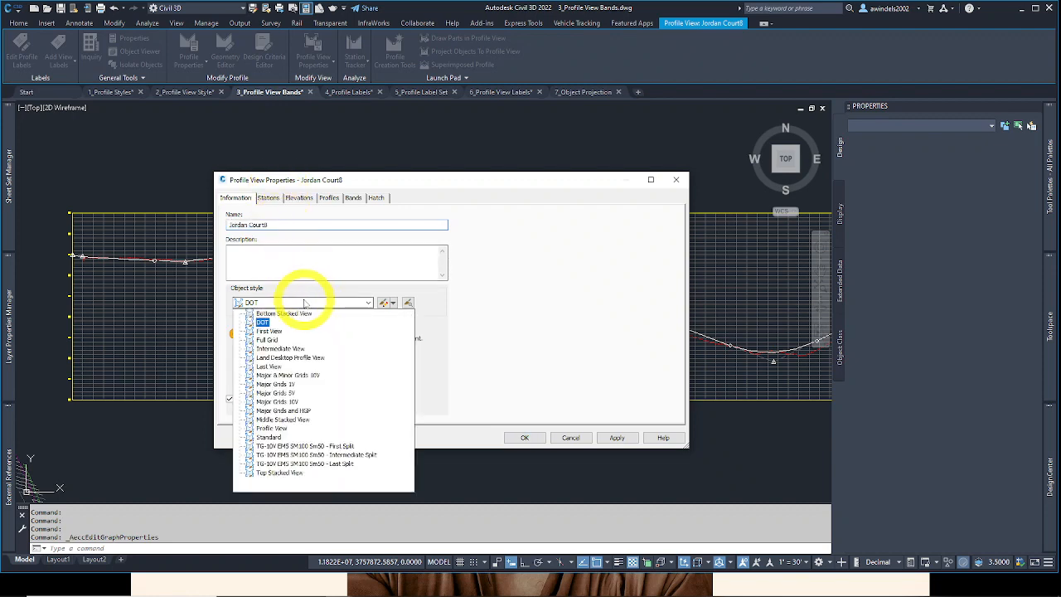
{"action": "left_click", "coordinate": [313, 401]}
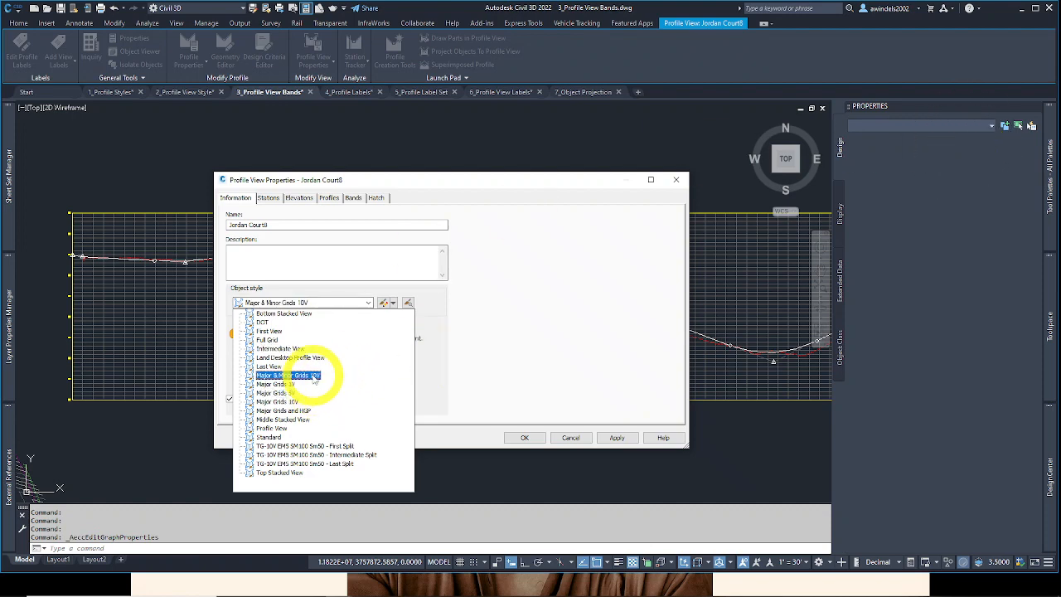
{"action": "left_click", "coordinate": [314, 377]}
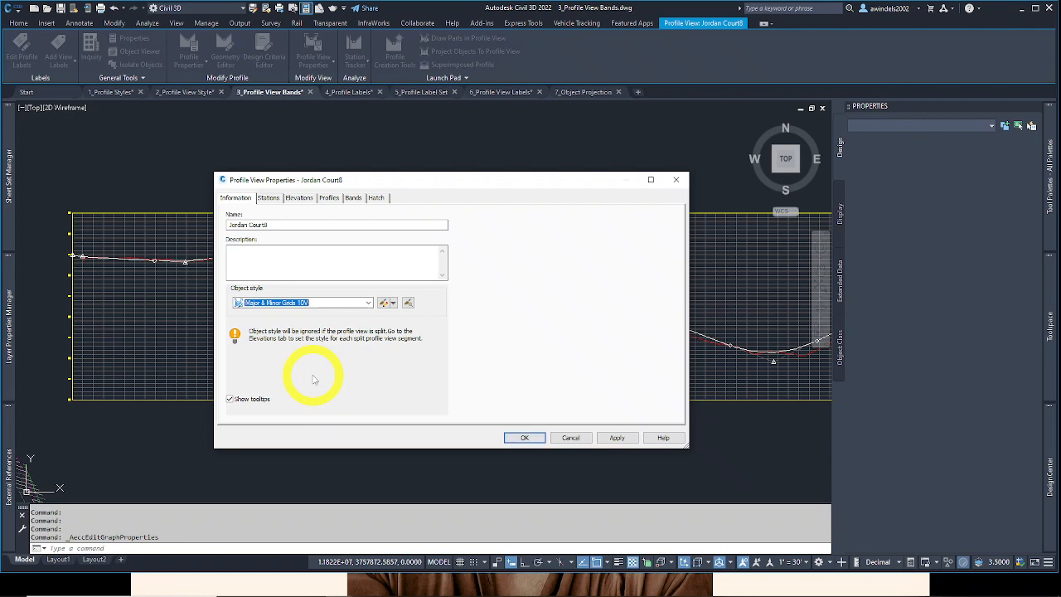
{"action": "left_click", "coordinate": [614, 437]}
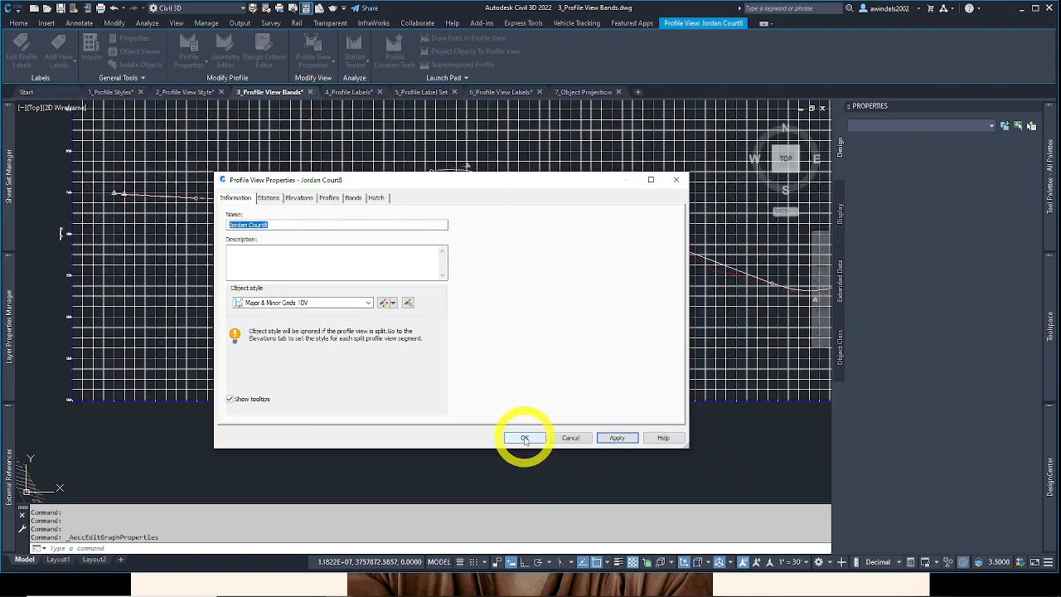
{"action": "left_click", "coordinate": [524, 438]}
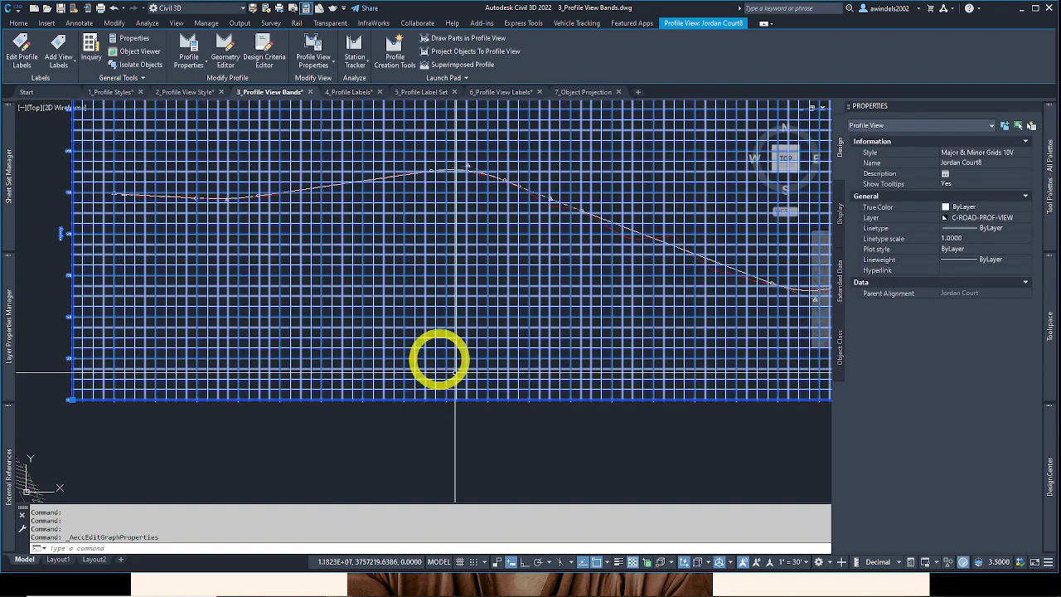
Step: In the Jordan Court profile view's band properties, add a Profile Data band with the Land Desktop Right Sampling style
{"action": "left_click", "coordinate": [316, 46]}
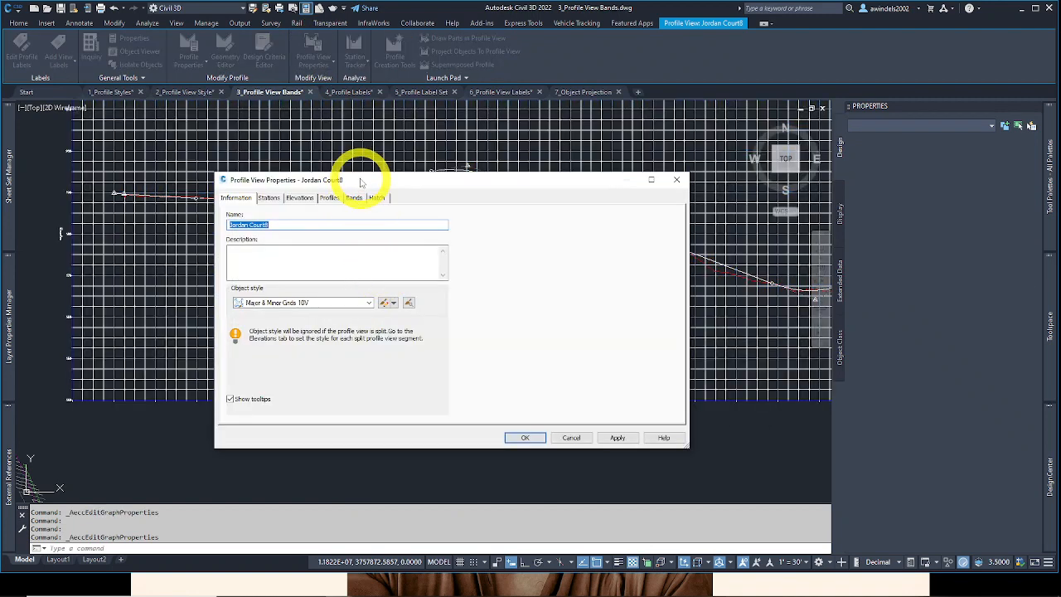
{"action": "left_click_drag", "start_coordinate": [361, 182], "coordinate": [353, 172]}
{"action": "left_click", "coordinate": [347, 190]}
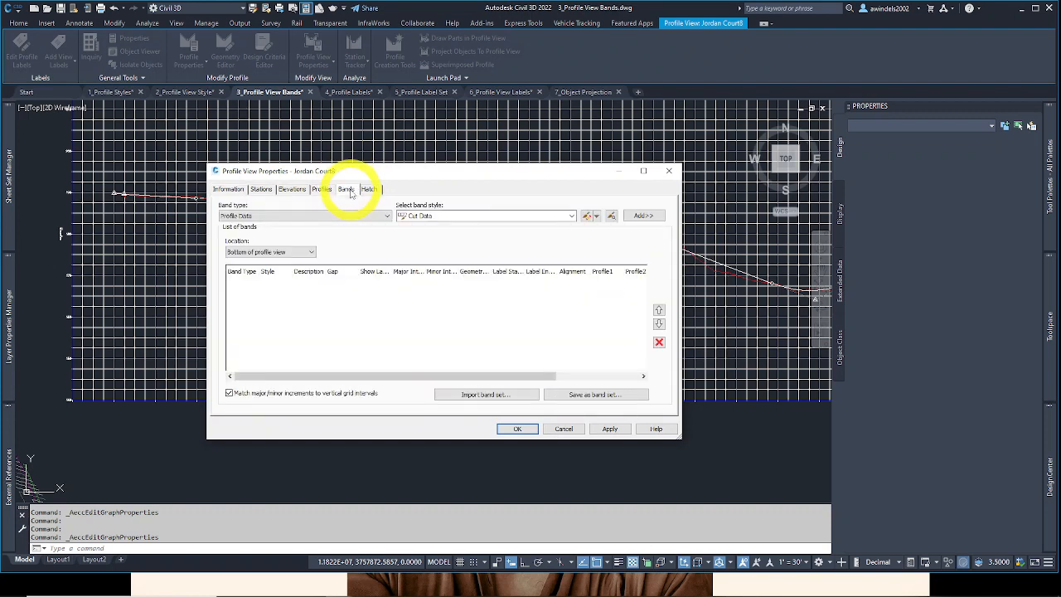
{"action": "left_click", "coordinate": [339, 216]}
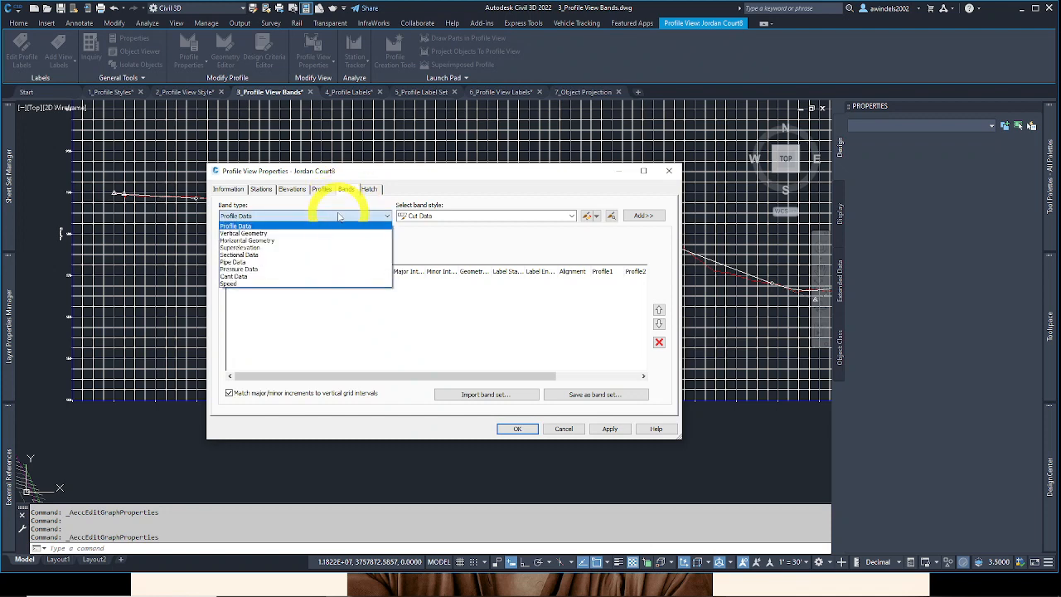
{"action": "left_click", "coordinate": [339, 243]}
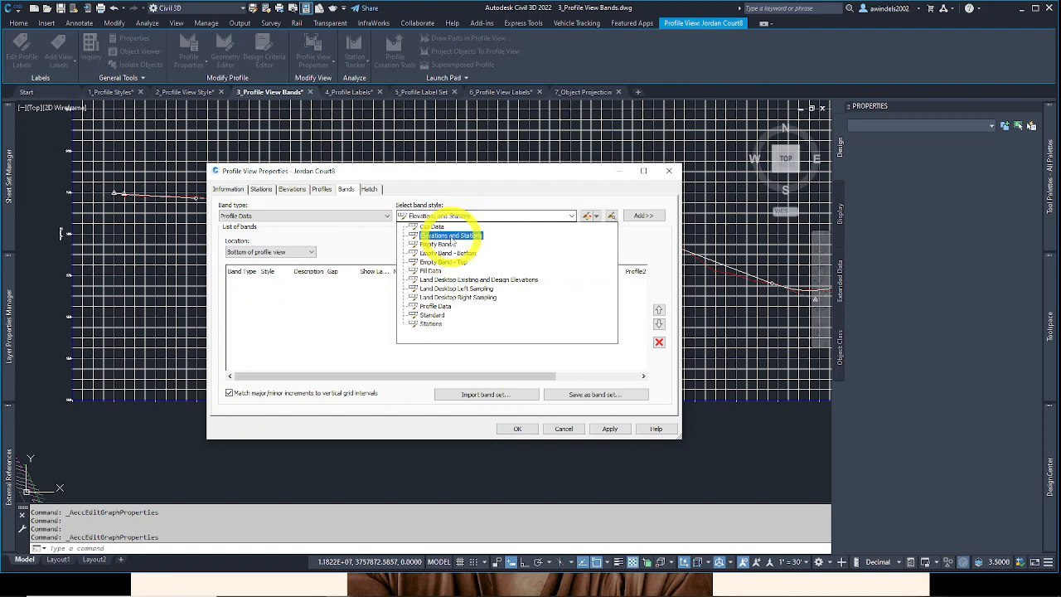
{"action": "left_click", "coordinate": [453, 237]}
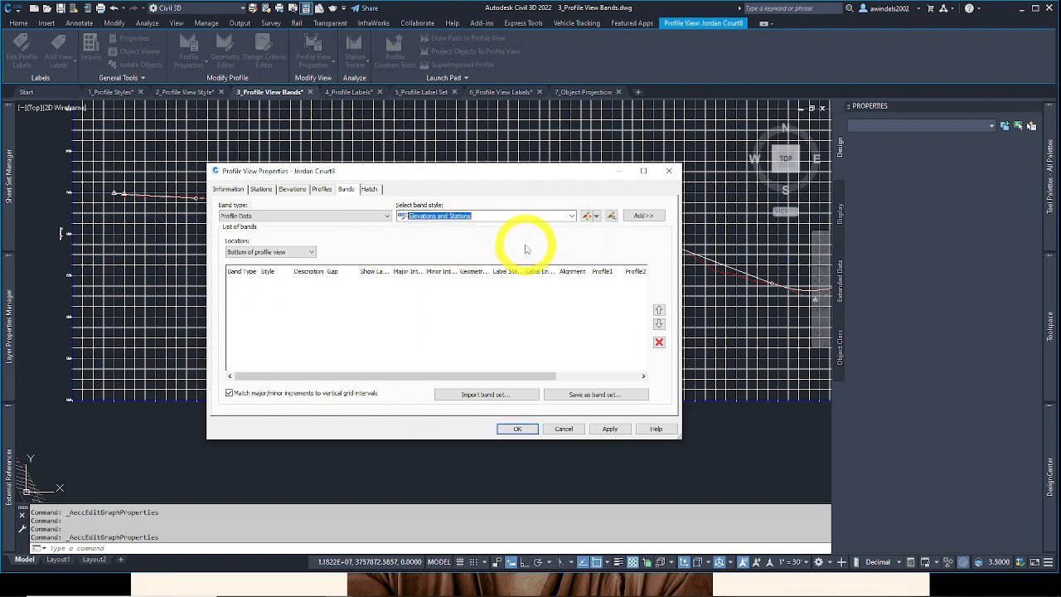
{"action": "left_click", "coordinate": [526, 215]}
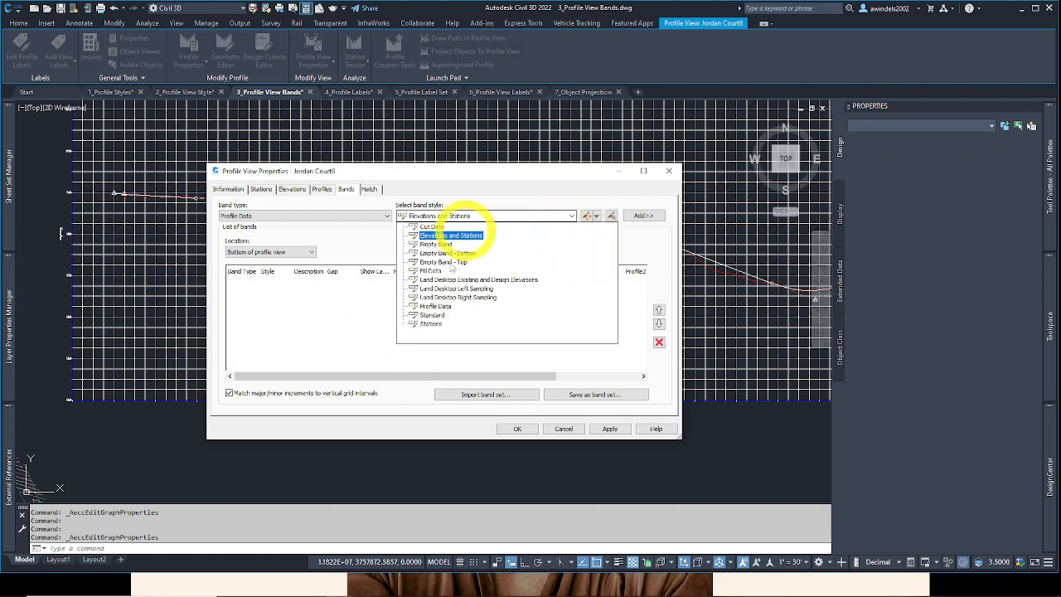
{"action": "left_click", "coordinate": [499, 299]}
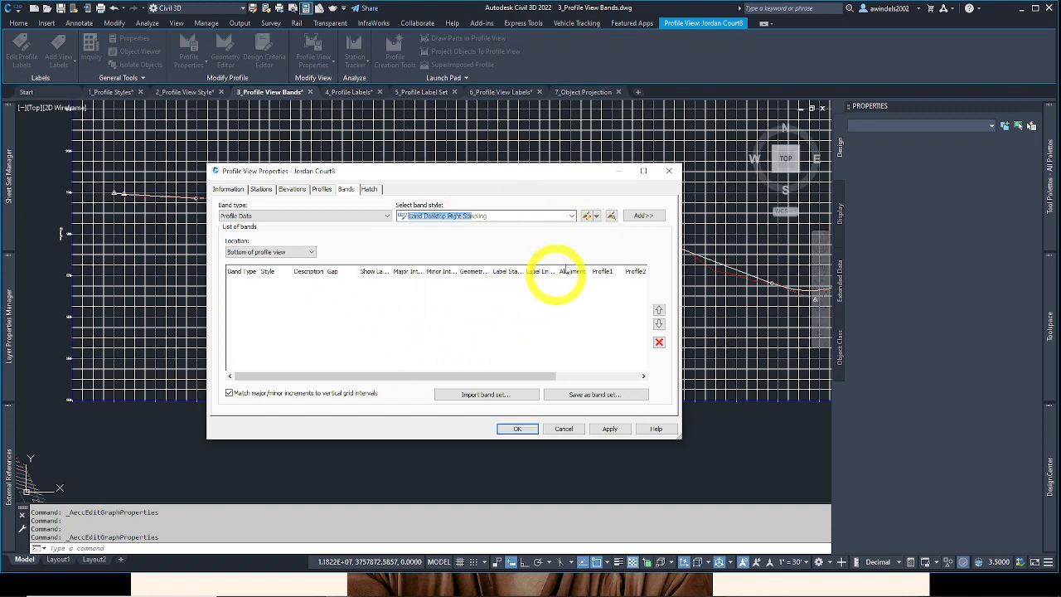
{"action": "left_click", "coordinate": [646, 217]}
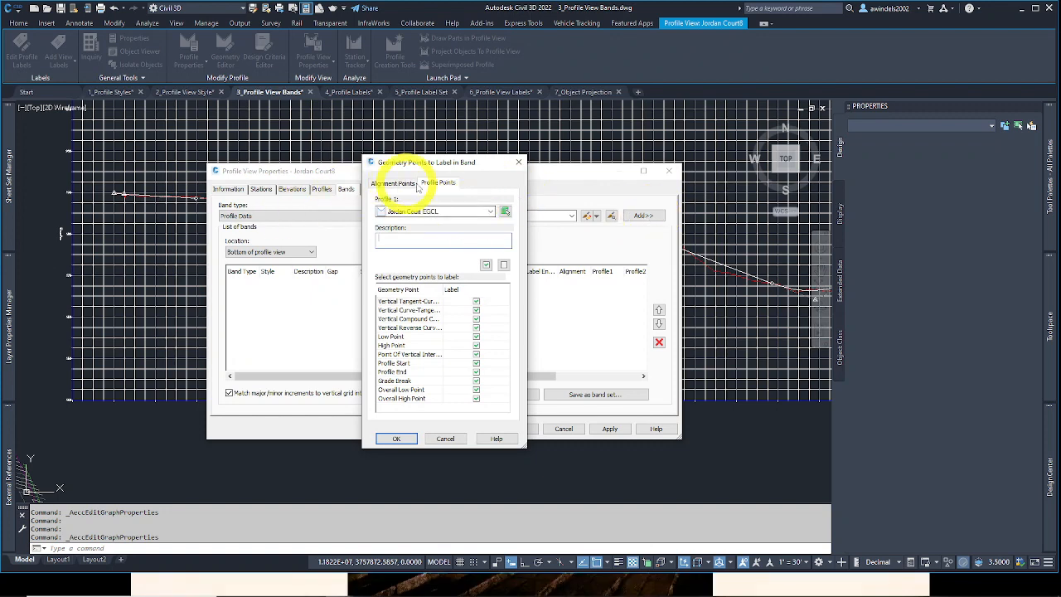
Step: Open the Profile 1 choices for the geometry points to label in the new band
{"action": "left_click_drag", "start_coordinate": [448, 167], "coordinate": [442, 159]}
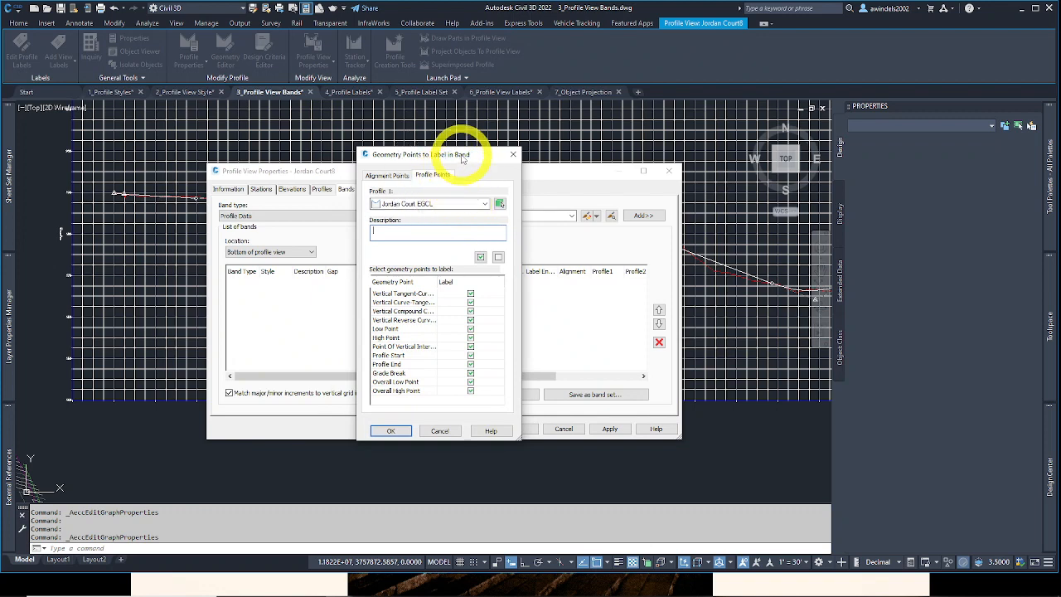
{"action": "left_click_drag", "start_coordinate": [463, 159], "coordinate": [459, 160]}
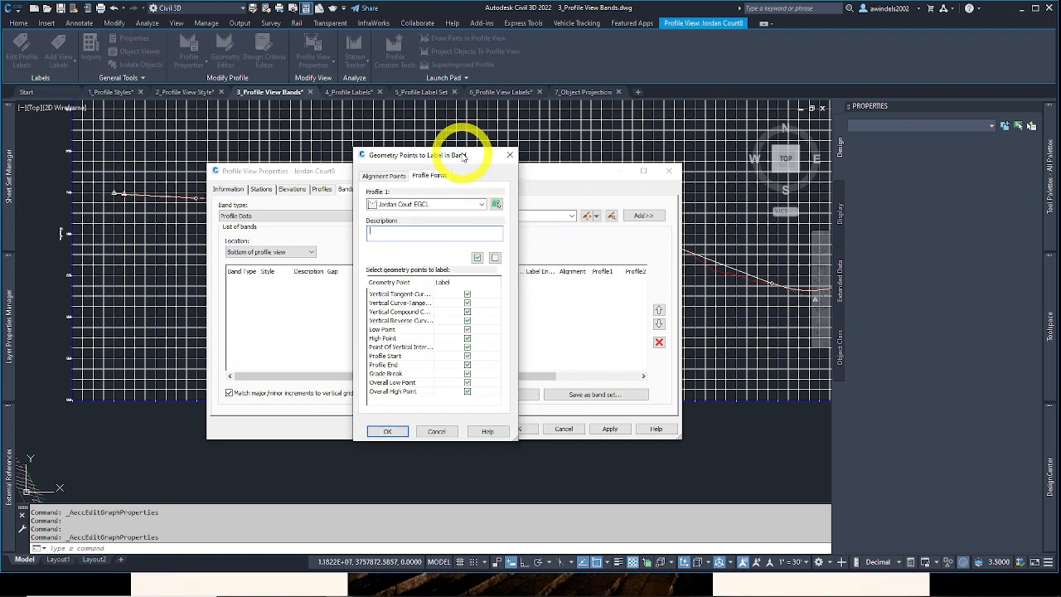
{"action": "left_click", "coordinate": [444, 204]}
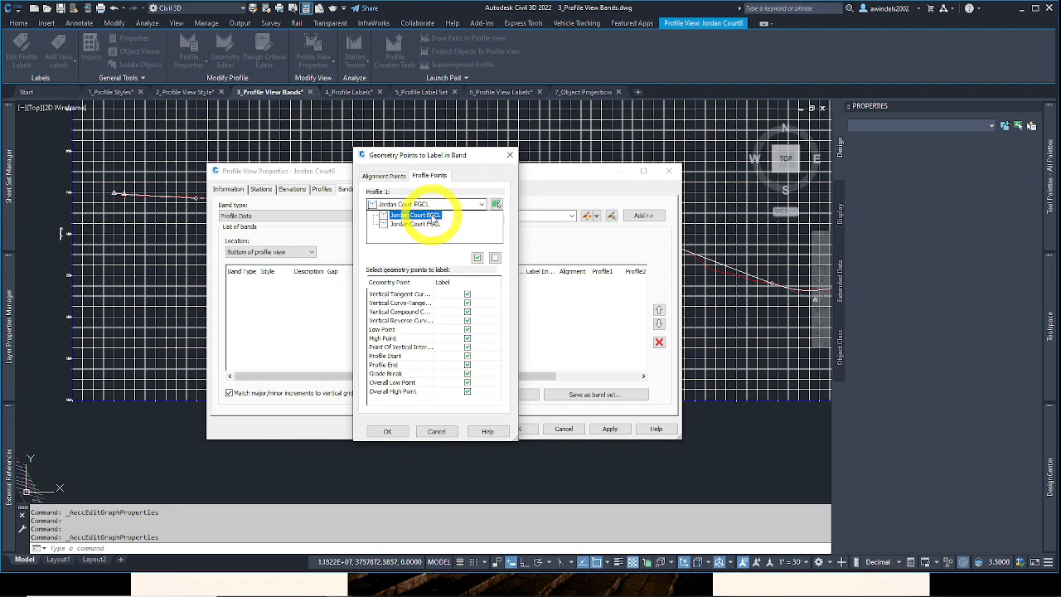
Step: Choose Jordan Court EGCL as Profile 1 for the geometry points and finish adding the Elevations and Stations profile data band
{"action": "left_click", "coordinate": [425, 215]}
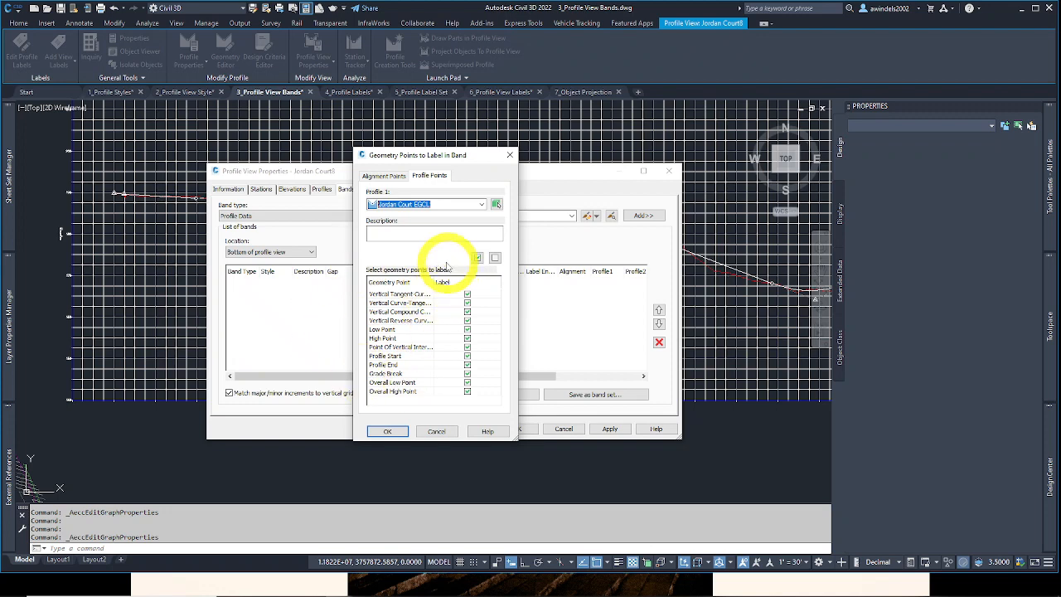
{"action": "left_click", "coordinate": [387, 431]}
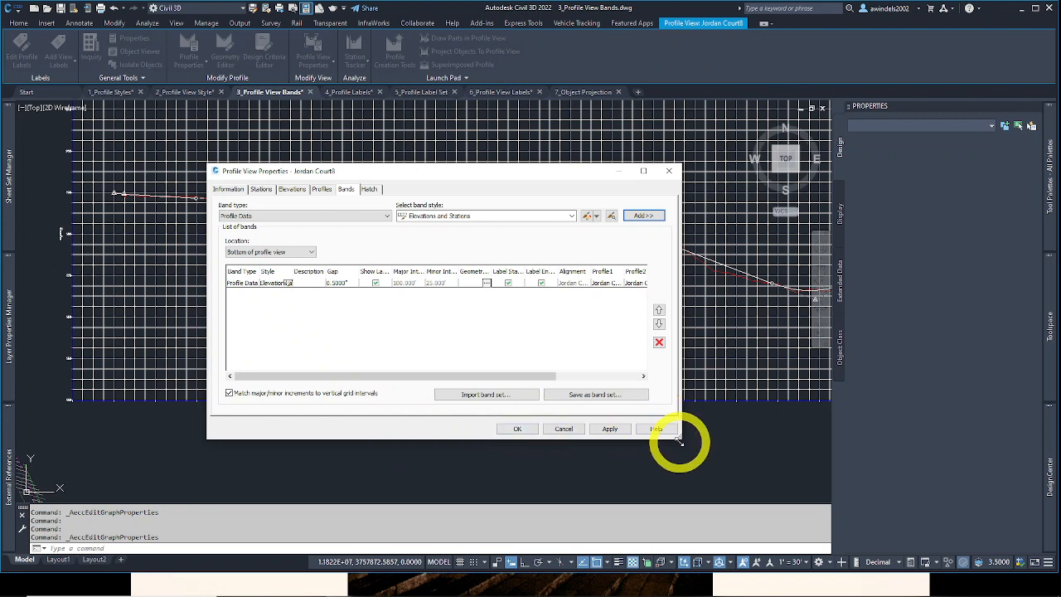
Step: Enlarge the profile view properties dialog and widen the Style, Alignment, Profile1 and Profile2 columns so the band's entries are readable
{"action": "left_click_drag", "start_coordinate": [679, 441], "coordinate": [819, 440]}
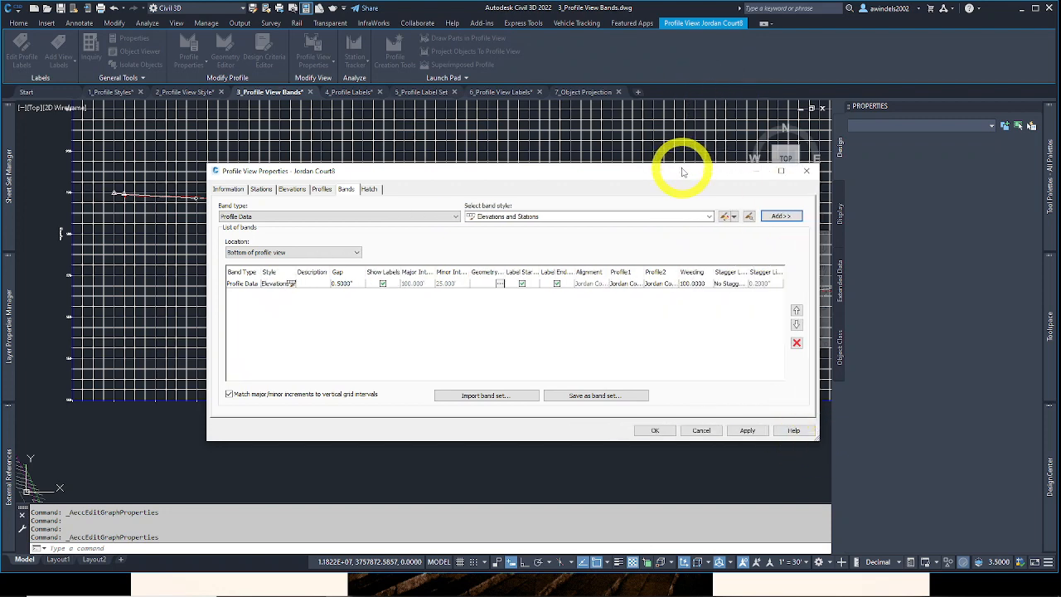
{"action": "left_click_drag", "start_coordinate": [682, 172], "coordinate": [611, 170]}
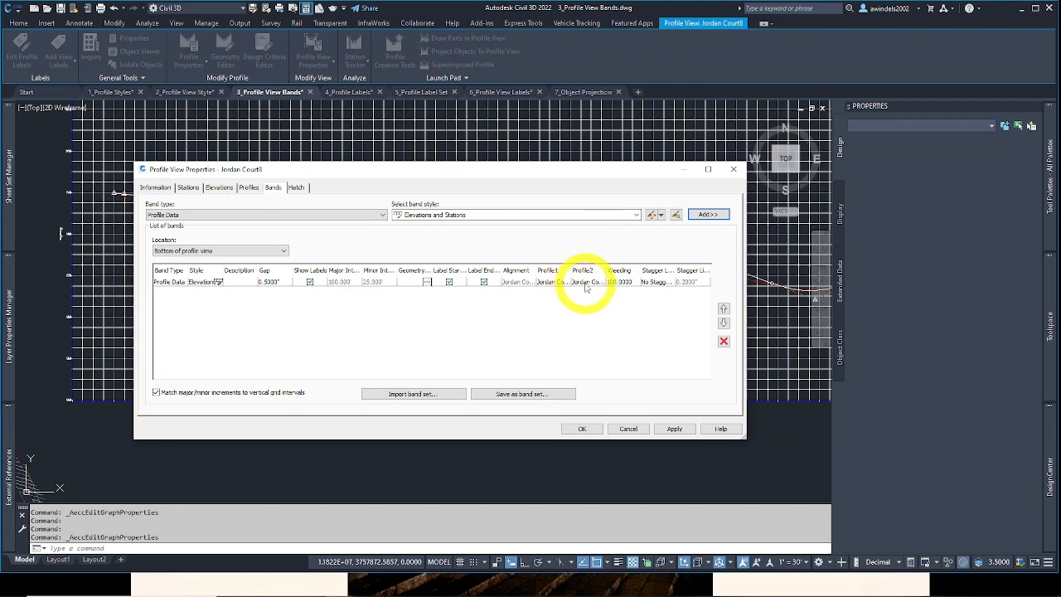
{"action": "left_click_drag", "start_coordinate": [606, 268], "coordinate": [635, 267]}
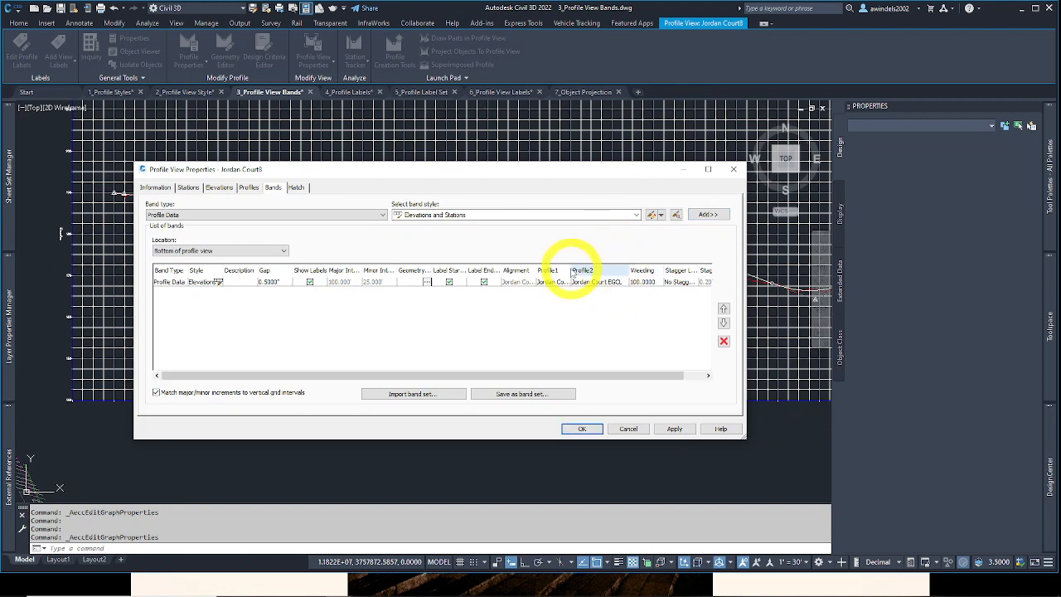
{"action": "left_click_drag", "start_coordinate": [569, 266], "coordinate": [596, 270]}
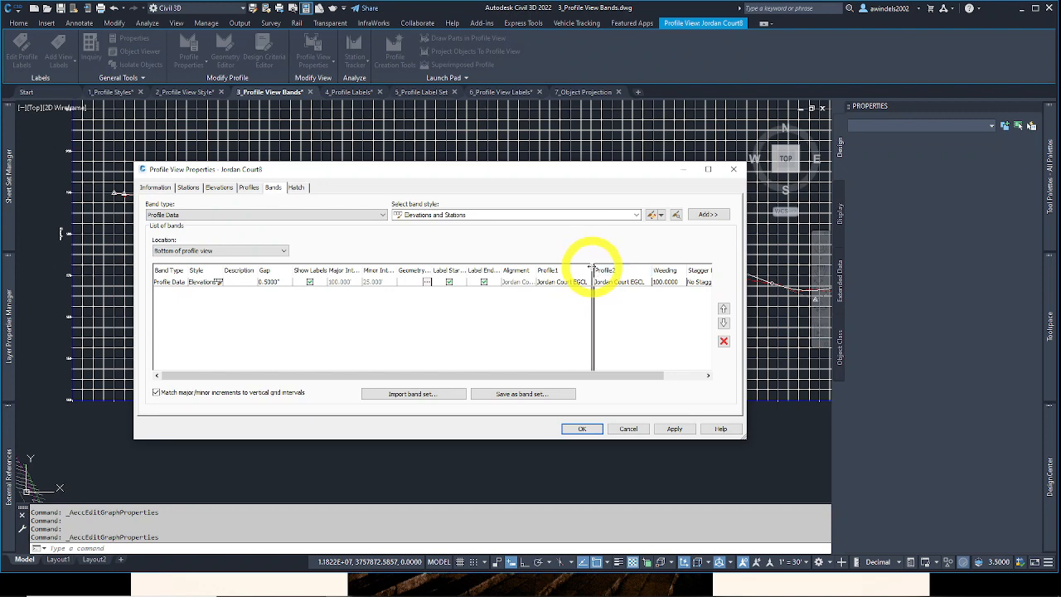
{"action": "left_click_drag", "start_coordinate": [592, 268], "coordinate": [590, 268]}
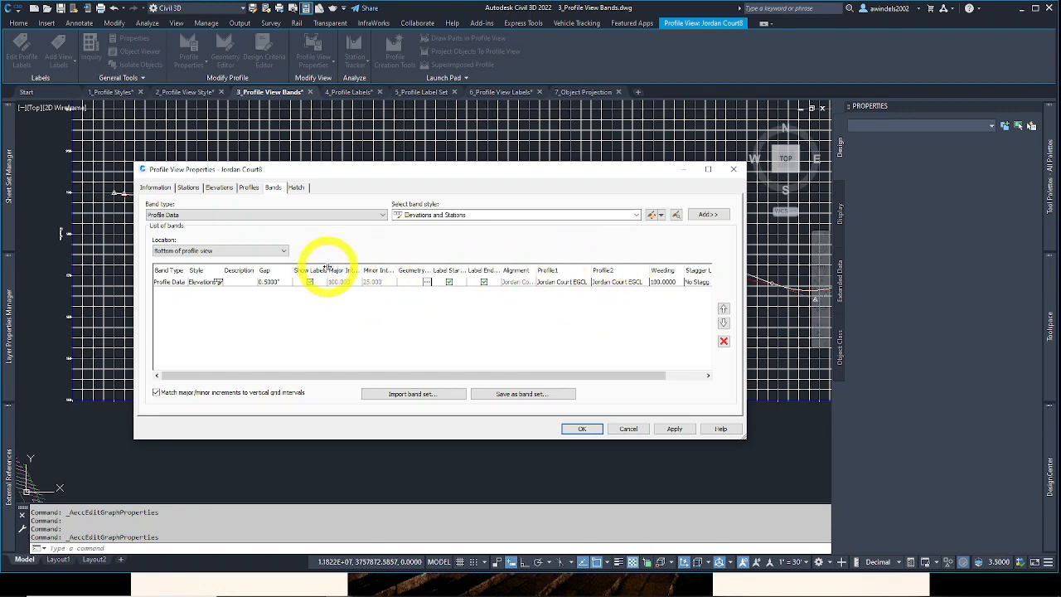
{"action": "left_click_drag", "start_coordinate": [328, 268], "coordinate": [298, 268]}
{"action": "left_click_drag", "start_coordinate": [188, 266], "coordinate": [271, 267]}
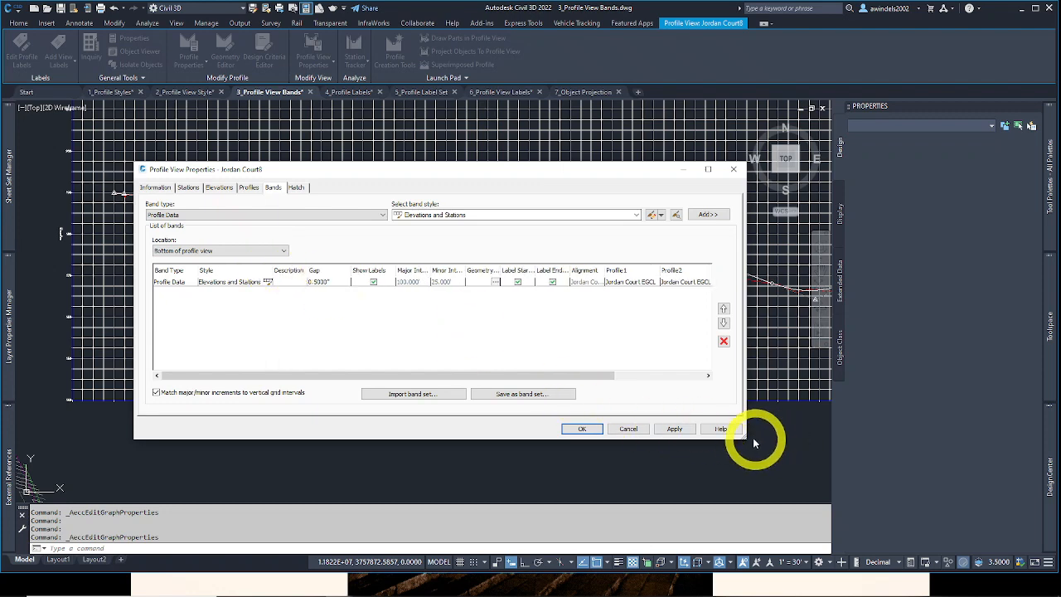
{"action": "left_click_drag", "start_coordinate": [746, 437], "coordinate": [805, 438]}
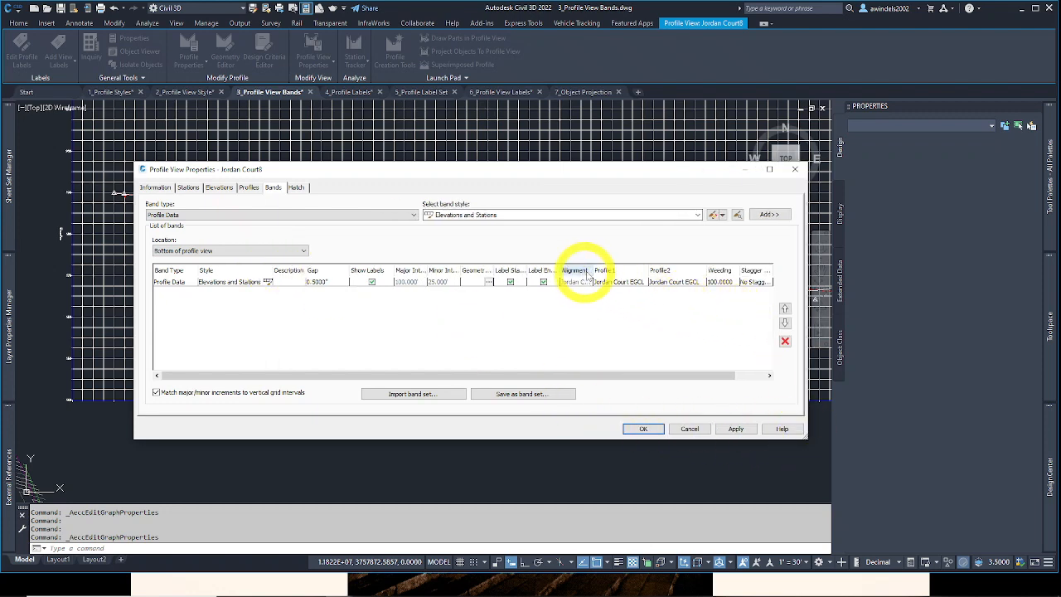
{"action": "left_click_drag", "start_coordinate": [593, 271], "coordinate": [600, 272]}
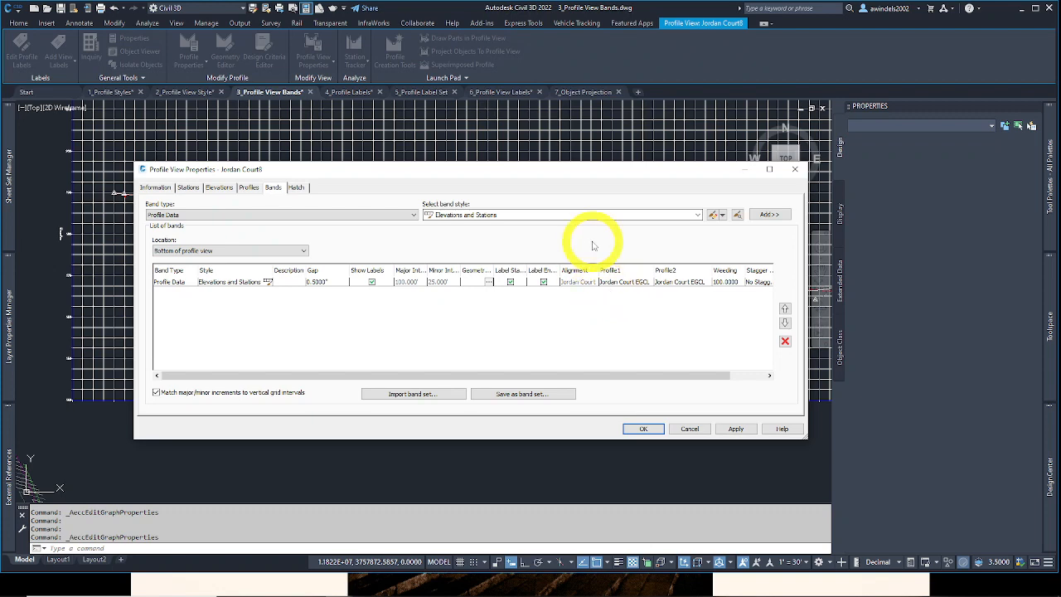
Step: Set Profile2 of the Elevations and Stations band to Jordan Court FGCL, and apply the profile view properties
{"action": "left_click", "coordinate": [687, 284]}
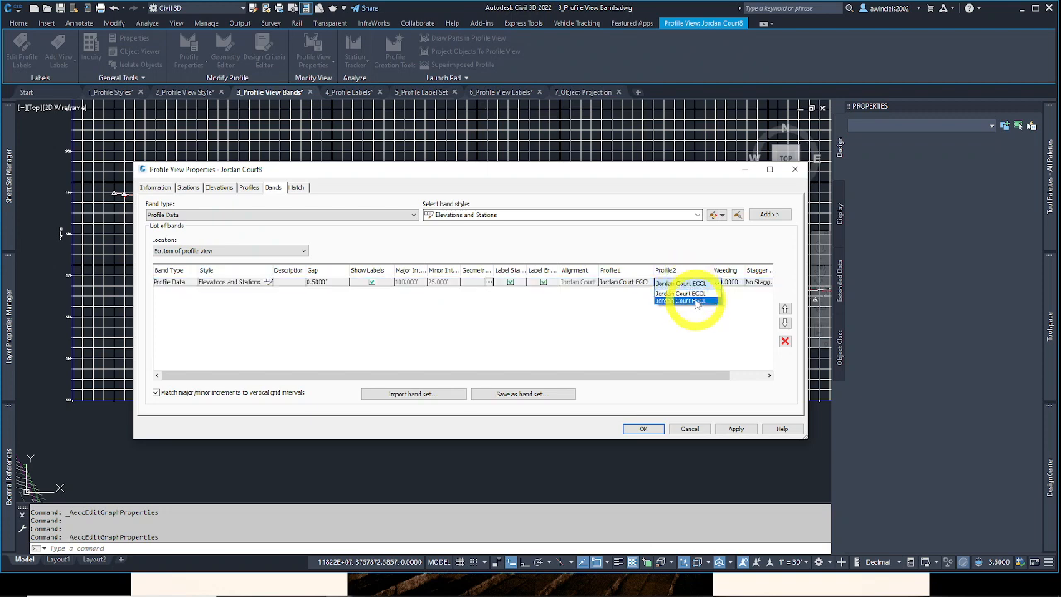
{"action": "left_click", "coordinate": [688, 301]}
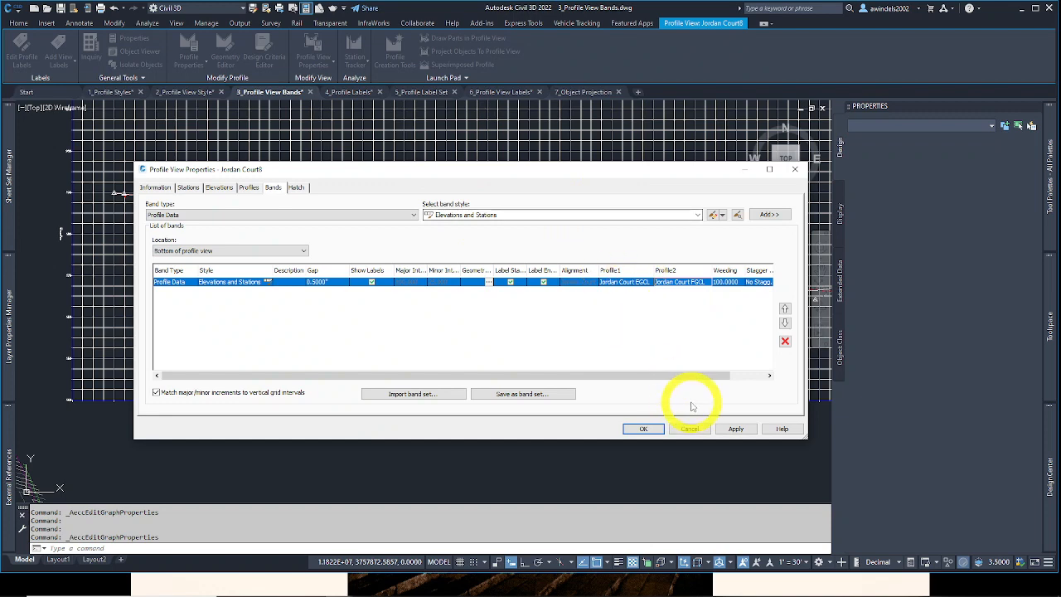
{"action": "left_click", "coordinate": [737, 429]}
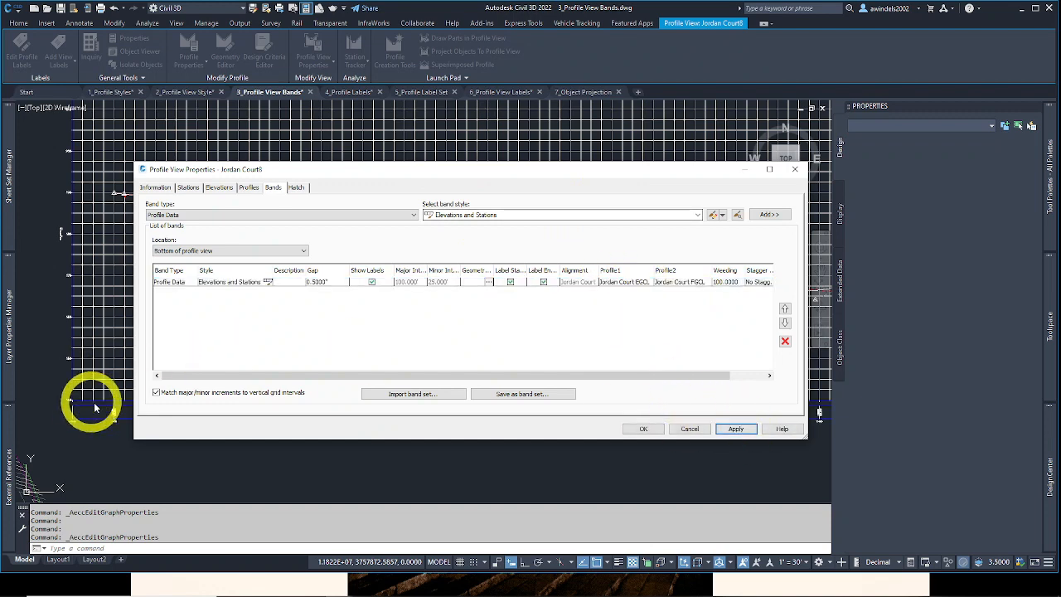
{"action": "left_click", "coordinate": [650, 429]}
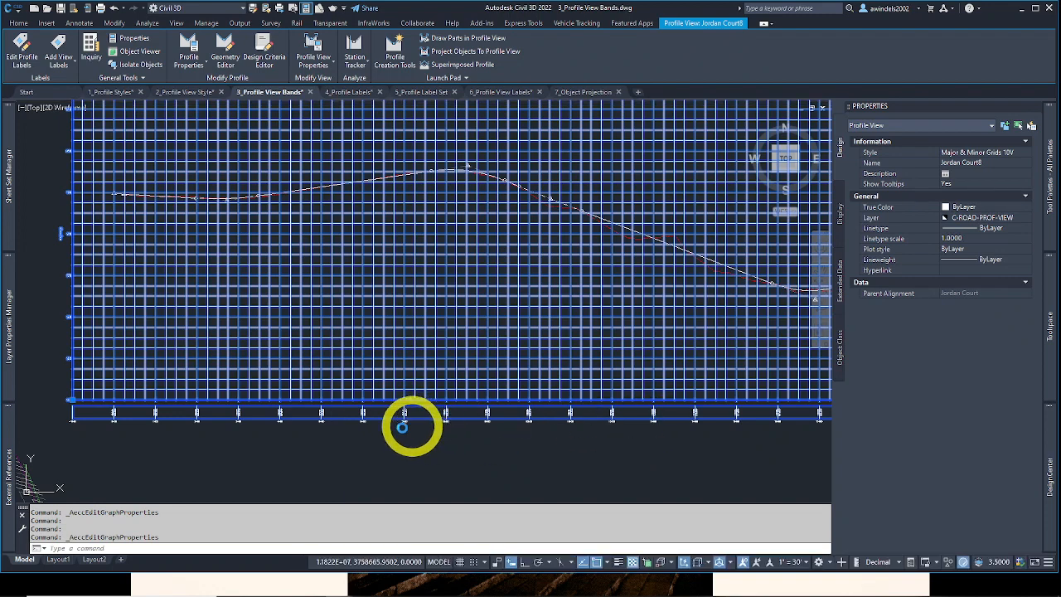
Step: Examine the existing and finished ground elevation labels in the band beneath the Jordan Court profile view, from station 0+00 to 4+00
{"action": "scroll", "coordinate": [310, 440], "scroll_direction": "down", "scroll_amount": 2}
{"action": "middle_click_drag", "start_coordinate": [308, 440], "coordinate": [305, 436]}
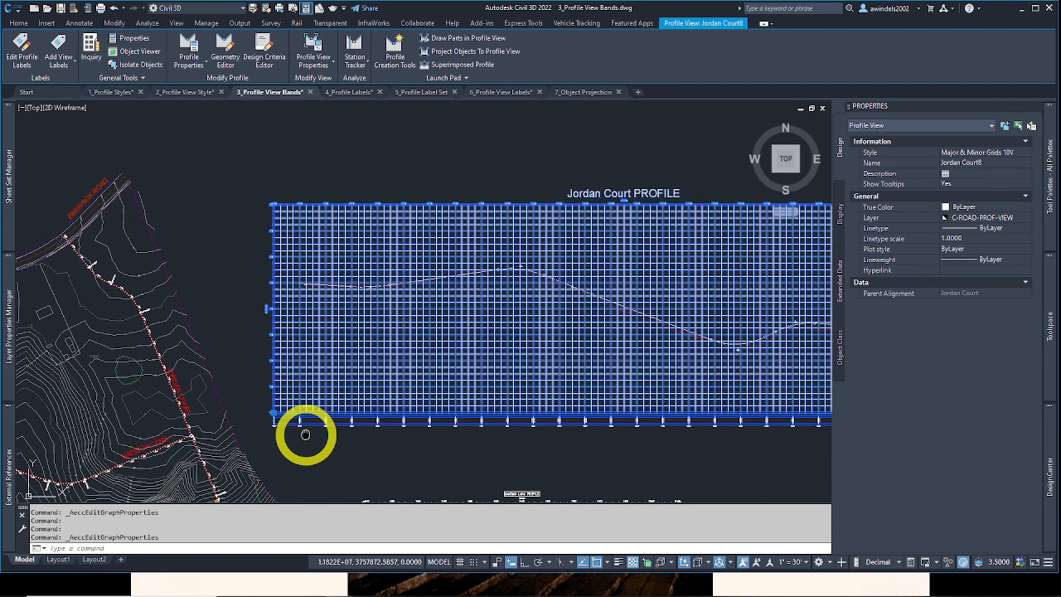
{"action": "key", "text": "Escape"}
{"action": "left_click", "coordinate": [305, 435]}
{"action": "scroll", "coordinate": [305, 436], "scroll_direction": "up", "scroll_amount": 6}
{"action": "scroll", "coordinate": [229, 385], "scroll_direction": "up", "scroll_amount": 4}
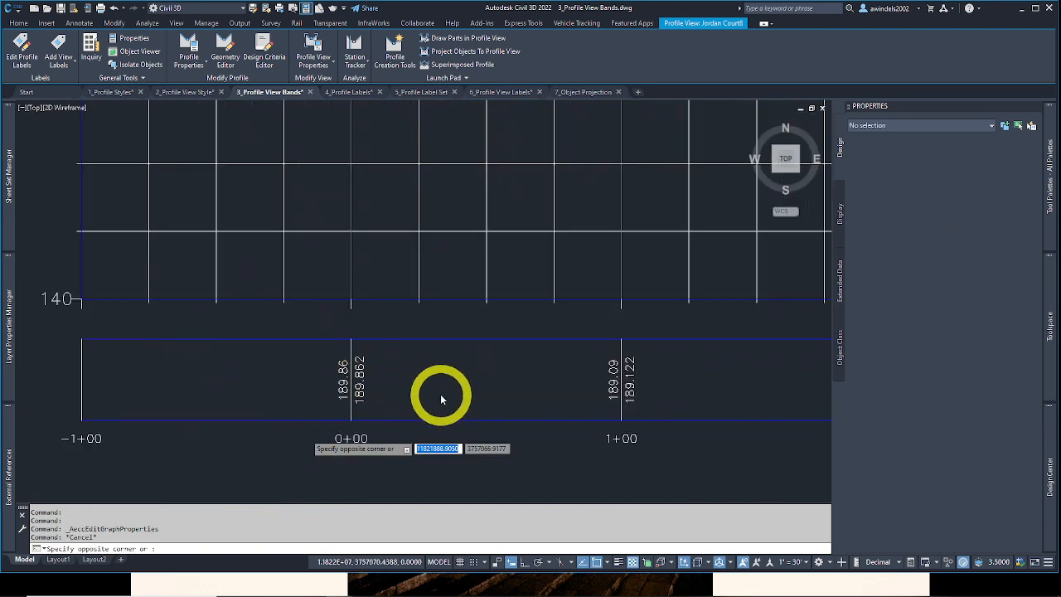
{"action": "key", "text": "Escape"}
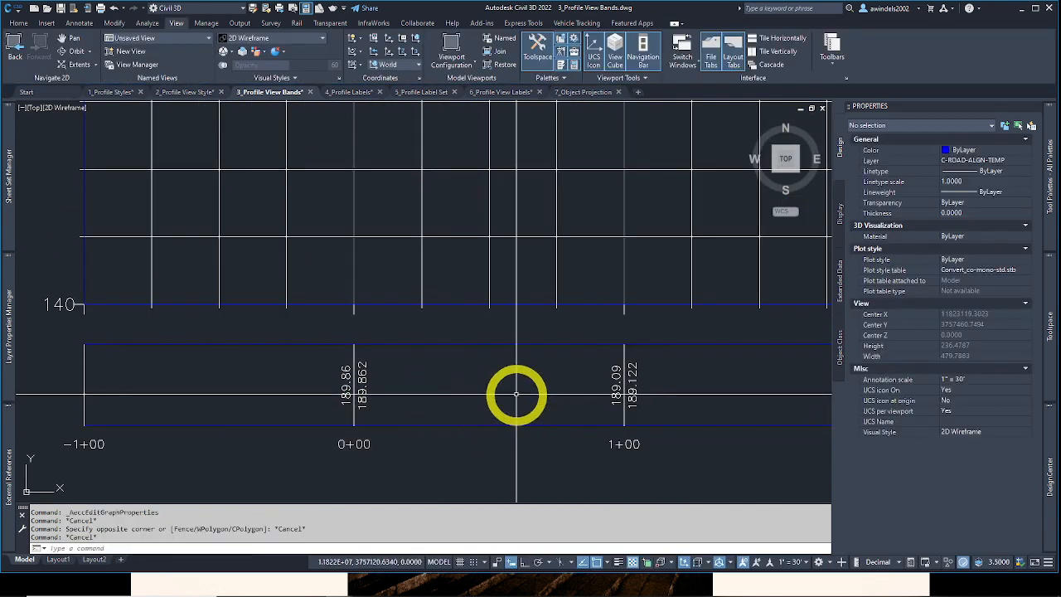
{"action": "key", "text": "Escape"}
{"action": "scroll", "coordinate": [554, 383], "scroll_direction": "up", "scroll_amount": 2}
{"action": "middle_click_drag", "start_coordinate": [554, 383], "coordinate": [396, 386]}
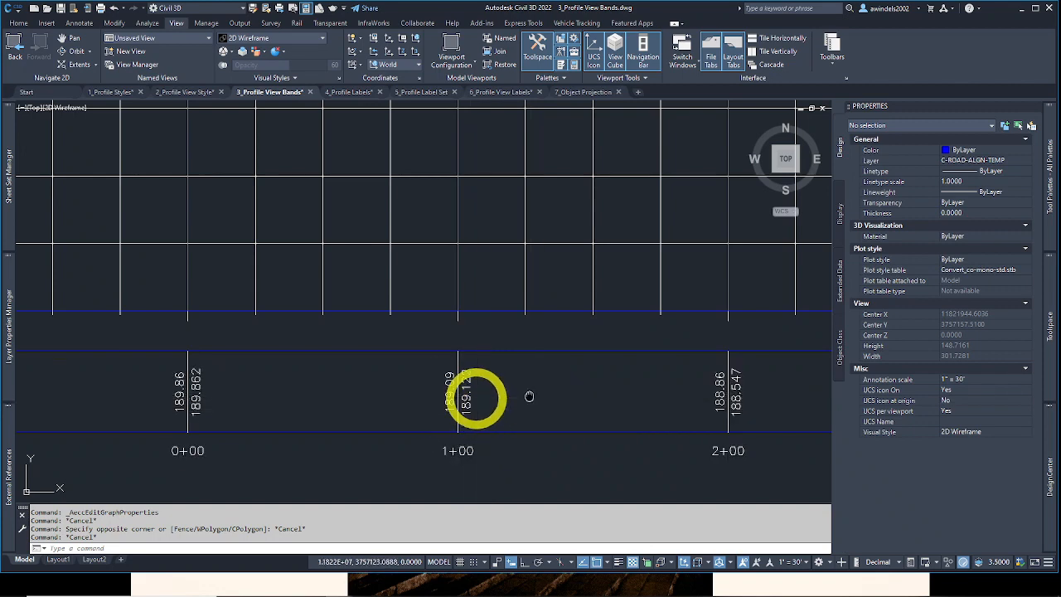
{"action": "middle_click_drag", "start_coordinate": [469, 403], "coordinate": [257, 415]}
{"action": "middle_click_drag", "start_coordinate": [666, 415], "coordinate": [460, 419]}
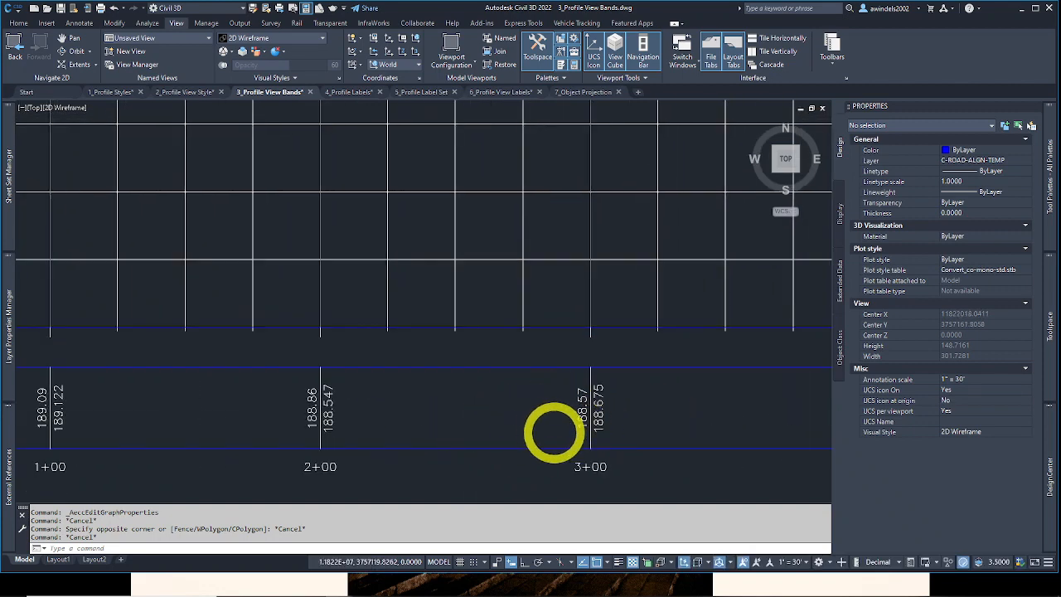
{"action": "scroll", "coordinate": [540, 438], "scroll_direction": "down", "scroll_amount": 2}
{"action": "scroll", "coordinate": [464, 452], "scroll_direction": "down", "scroll_amount": 2}
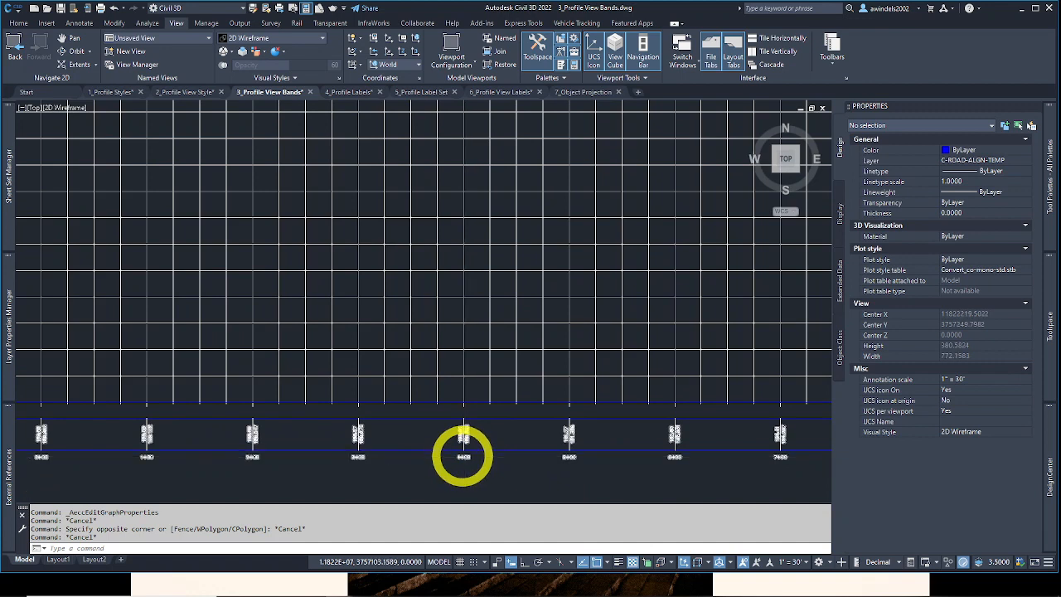
{"action": "scroll", "coordinate": [464, 456], "scroll_direction": "up", "scroll_amount": 6}
{"action": "middle_click_drag", "start_coordinate": [557, 413], "coordinate": [547, 417]}
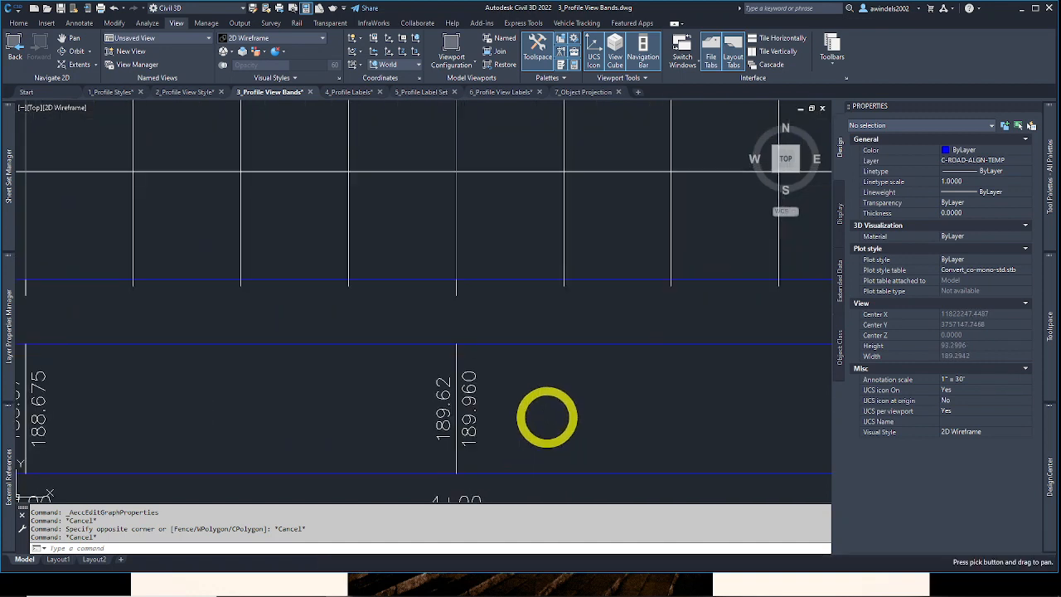
{"action": "key", "text": "ctrl"}
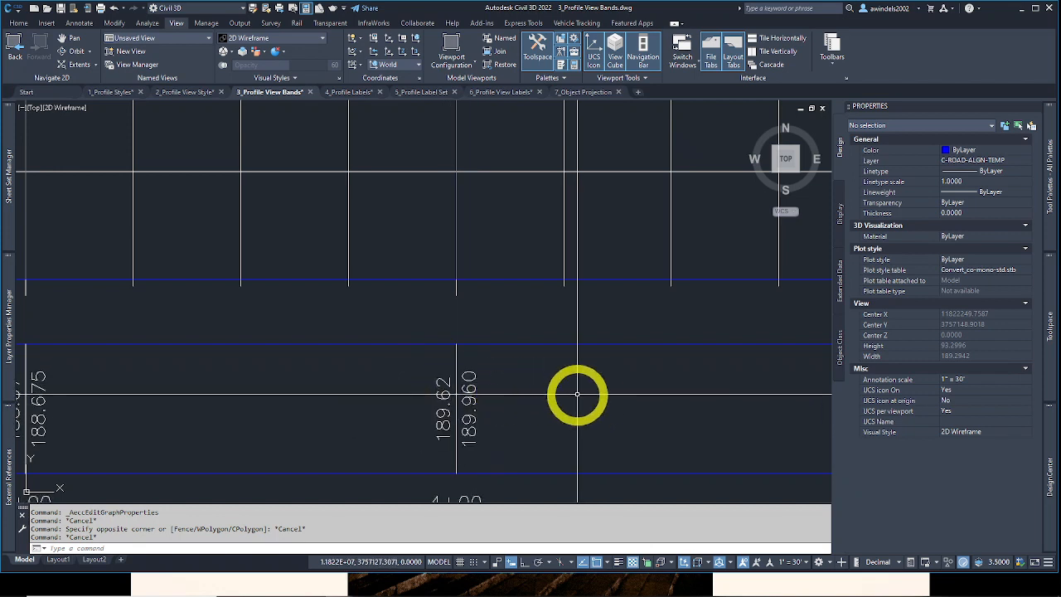
Step: Examine the paired elevation labels along the band from station 5+00 to beyond station 7+00
{"action": "middle_click_drag", "start_coordinate": [575, 396], "coordinate": [361, 415]}
{"action": "mouse_move", "coordinate": [465, 422]}
{"action": "middle_mouse_down"}
{"action": "mouse_move", "coordinate": [438, 379]}
{"action": "mouse_move", "coordinate": [304, 422]}
{"action": "mouse_move", "coordinate": [250, 414]}
{"action": "middle_mouse_up"}
{"action": "middle_click_drag", "start_coordinate": [341, 434], "coordinate": [306, 407]}
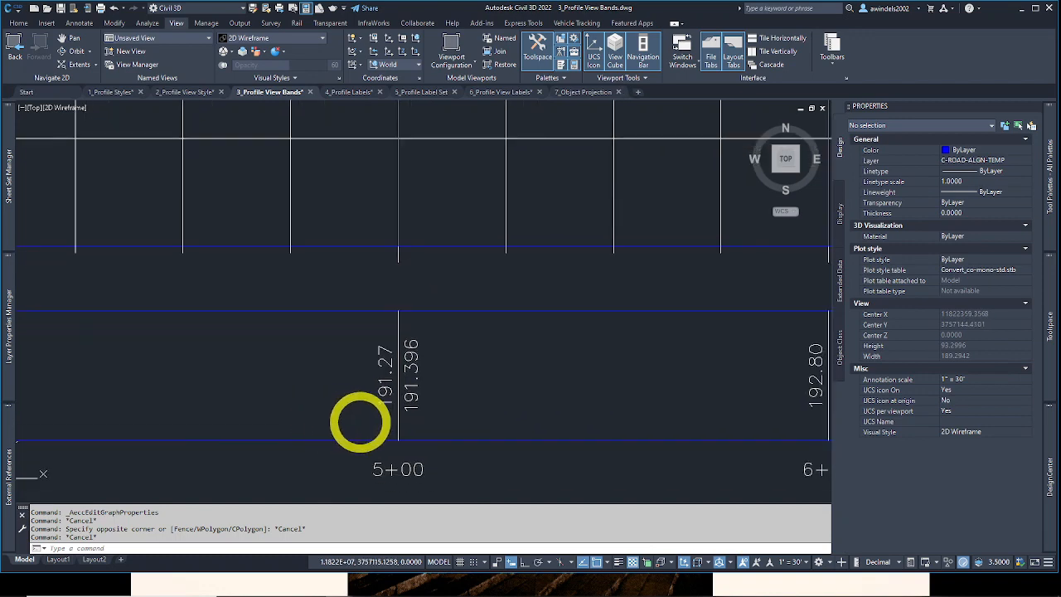
{"action": "mouse_move", "coordinate": [409, 397]}
{"action": "middle_mouse_down"}
{"action": "mouse_move", "coordinate": [230, 405]}
{"action": "mouse_move", "coordinate": [83, 439]}
{"action": "middle_mouse_up"}
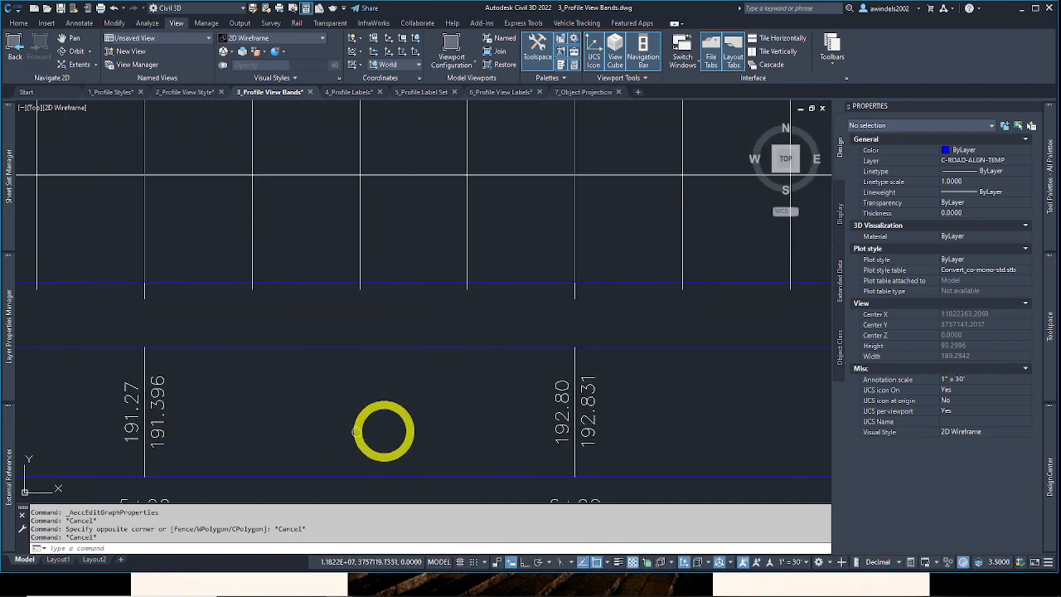
{"action": "mouse_move", "coordinate": [549, 440]}
{"action": "middle_mouse_down"}
{"action": "mouse_move", "coordinate": [478, 408]}
{"action": "mouse_move", "coordinate": [284, 386]}
{"action": "middle_mouse_up"}
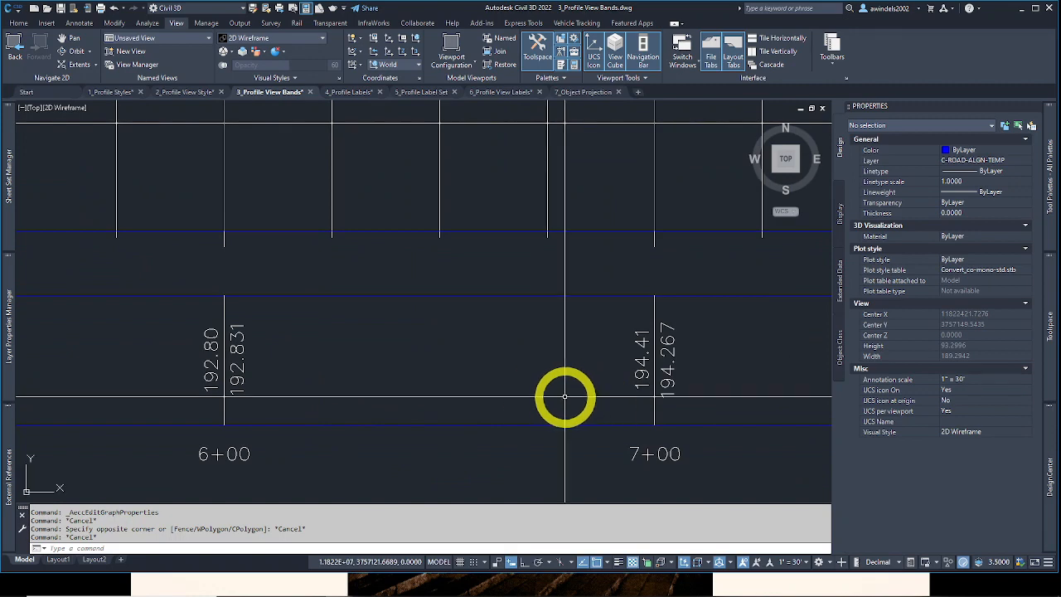
{"action": "middle_click_drag", "start_coordinate": [561, 395], "coordinate": [318, 391]}
{"action": "scroll", "coordinate": [572, 385], "scroll_direction": "down", "scroll_amount": 6}
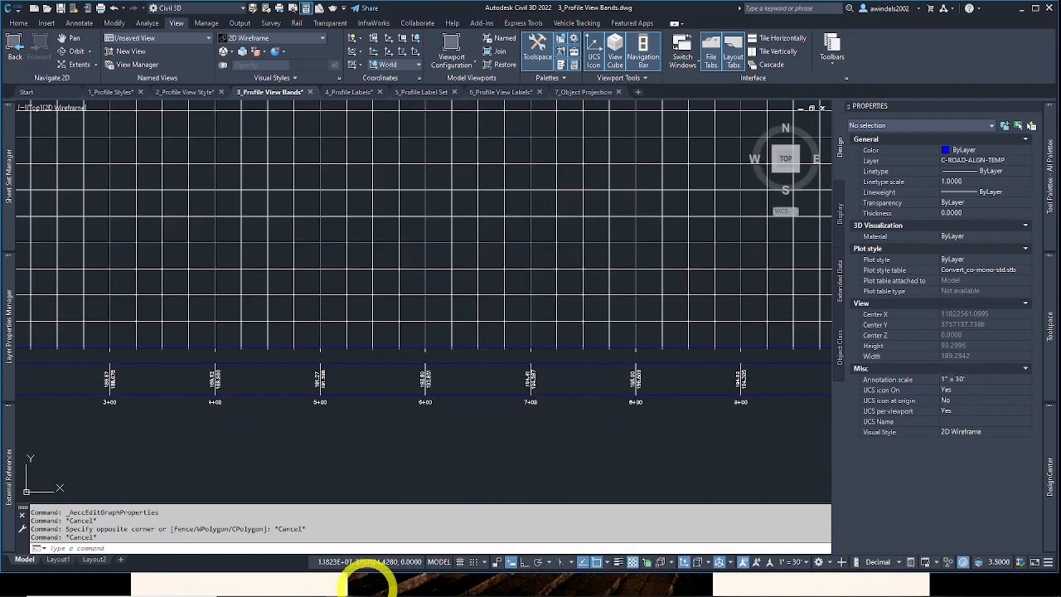
Step: Compare the existing and finished ground profile lines with the band elevations around stations 11+00 and 12+00
{"action": "middle_click_drag", "start_coordinate": [516, 260], "coordinate": [500, 426]}
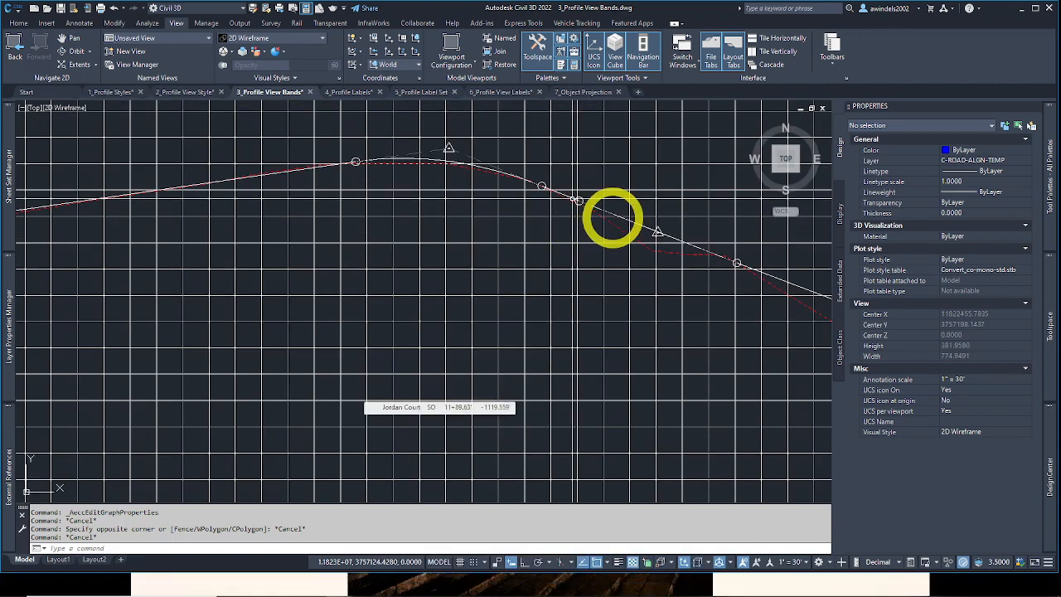
{"action": "middle_click_drag", "start_coordinate": [658, 233], "coordinate": [547, 197]}
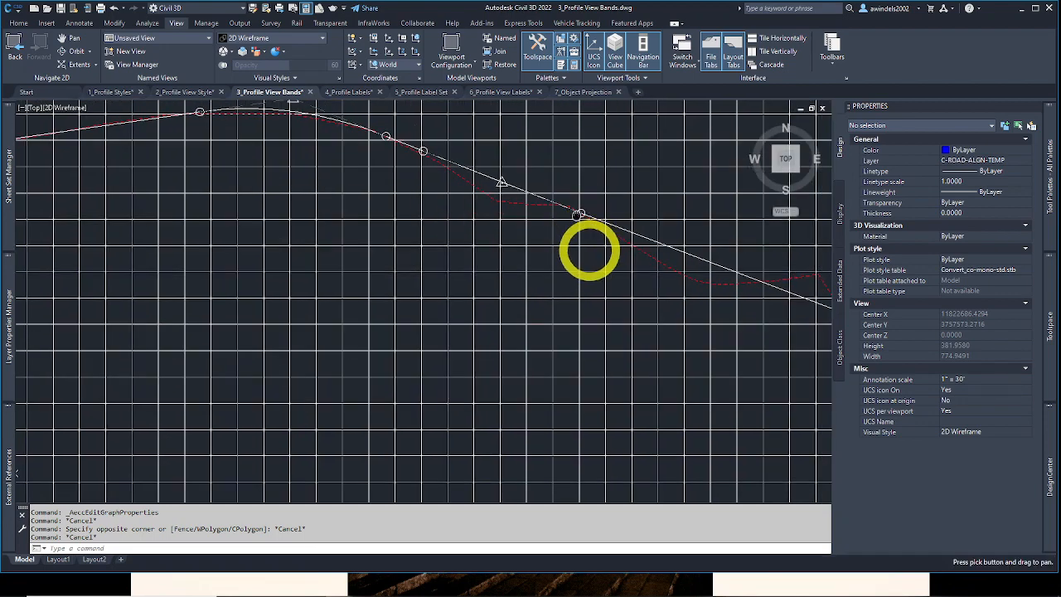
{"action": "middle_click_drag", "start_coordinate": [542, 260], "coordinate": [460, 184]}
{"action": "middle_click_drag", "start_coordinate": [557, 277], "coordinate": [468, 170]}
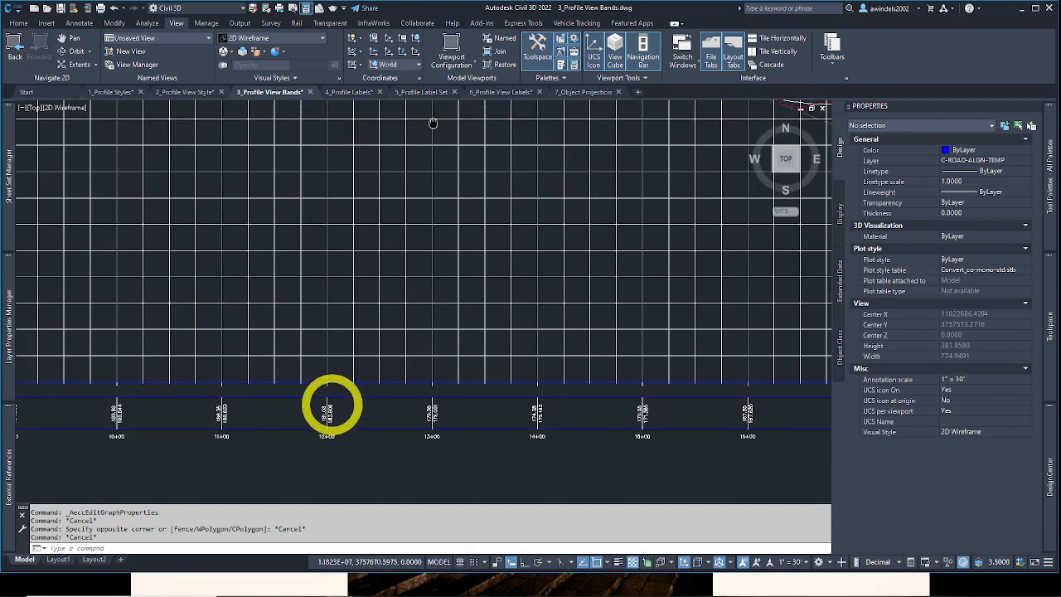
{"action": "scroll", "coordinate": [323, 398], "scroll_direction": "up", "scroll_amount": 5}
{"action": "middle_click_drag", "start_coordinate": [485, 337], "coordinate": [569, 339]}
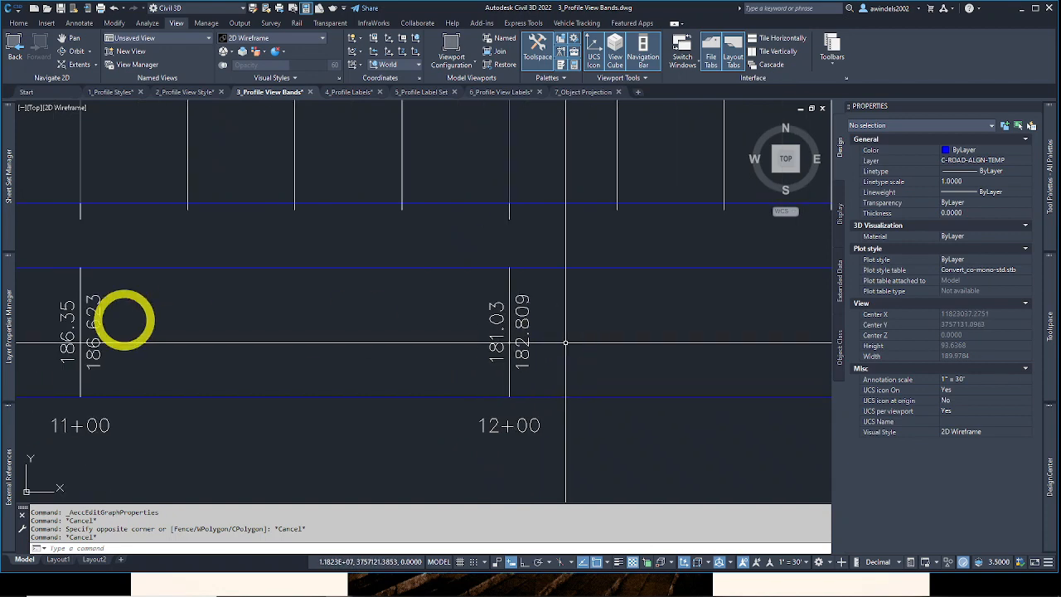
{"action": "scroll", "coordinate": [523, 329], "scroll_direction": "down", "scroll_amount": 8}
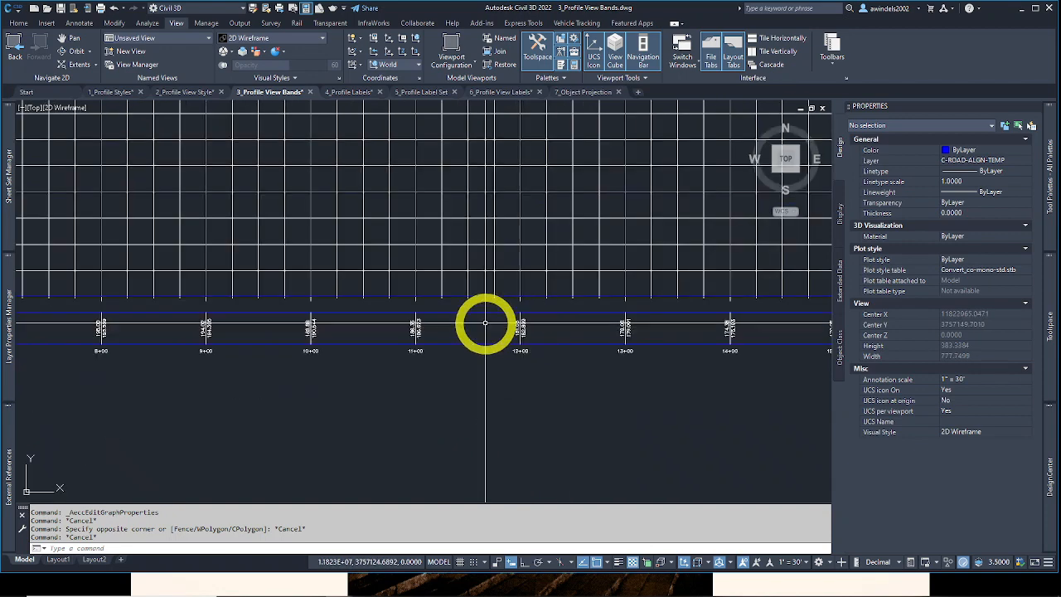
{"action": "middle_click_drag", "start_coordinate": [514, 338], "coordinate": [422, 431]}
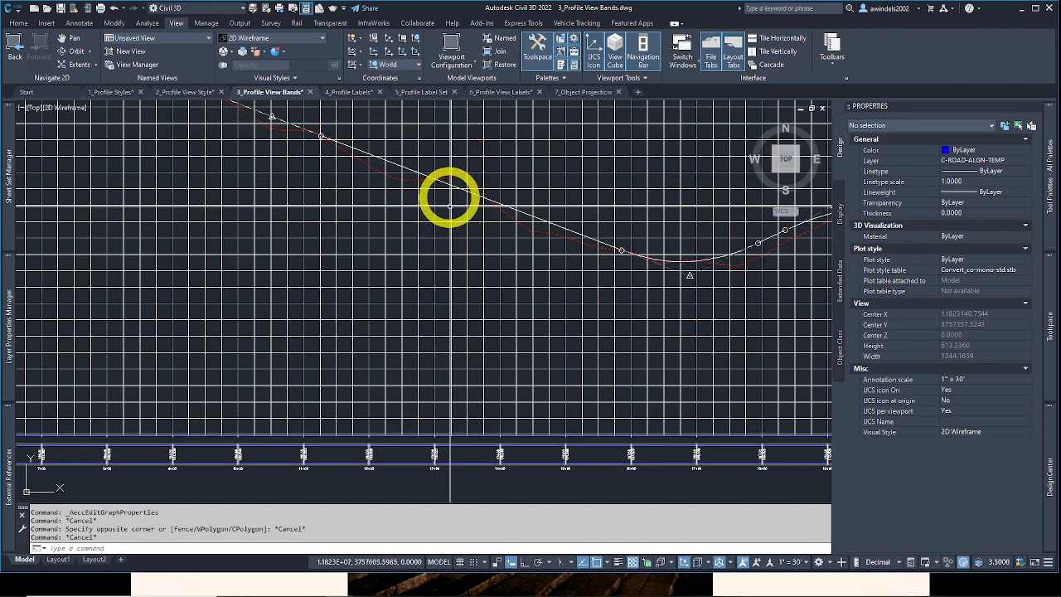
Step: Add a Horizontal Geometry band in the Geometry style to the bottom bands of the Jordan Court profile view
{"action": "left_click", "coordinate": [424, 238]}
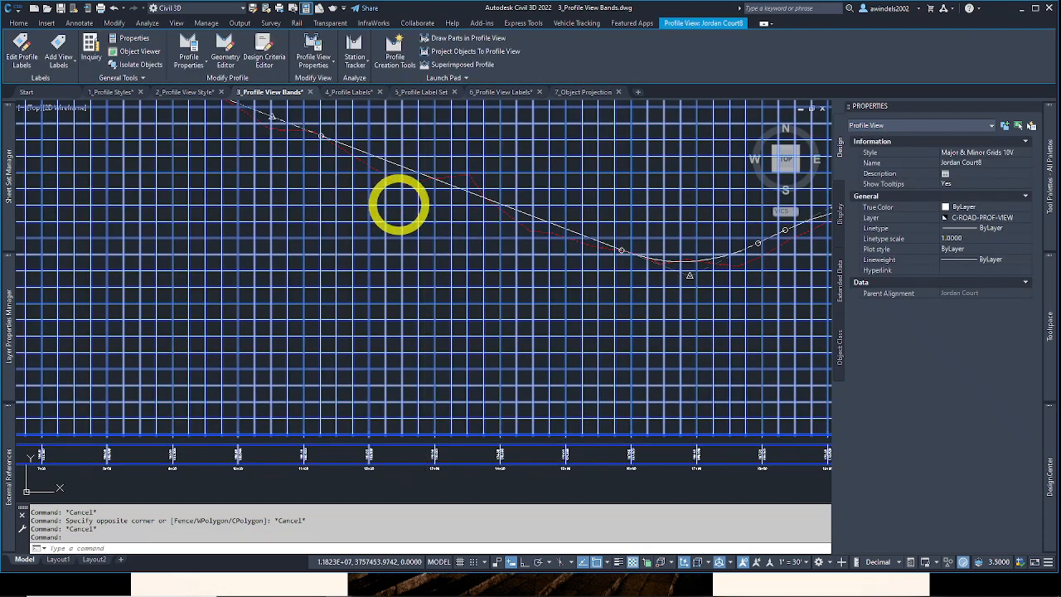
{"action": "left_click", "coordinate": [326, 66]}
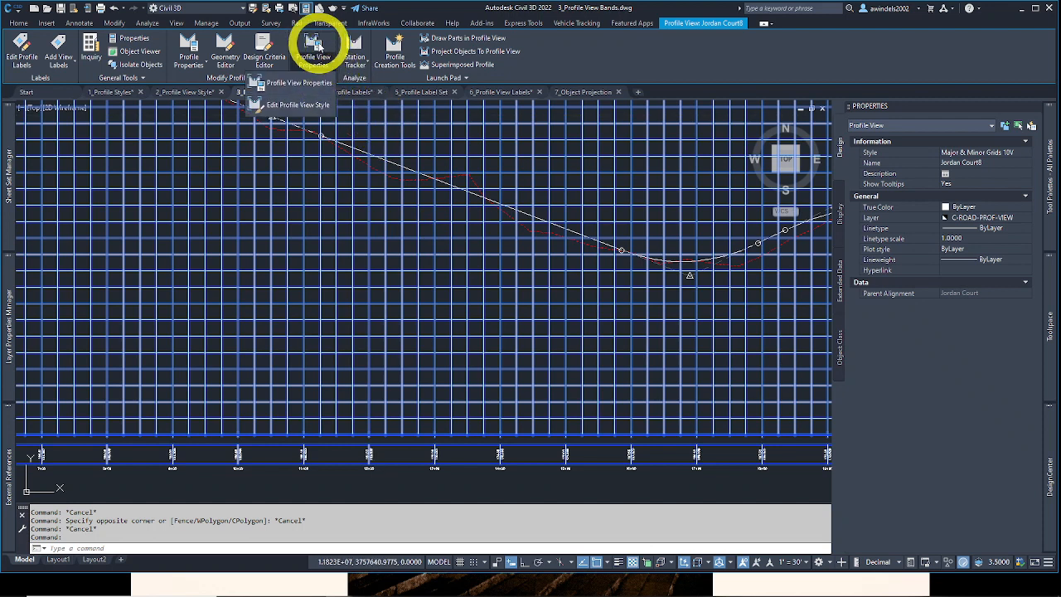
{"action": "left_click", "coordinate": [315, 46]}
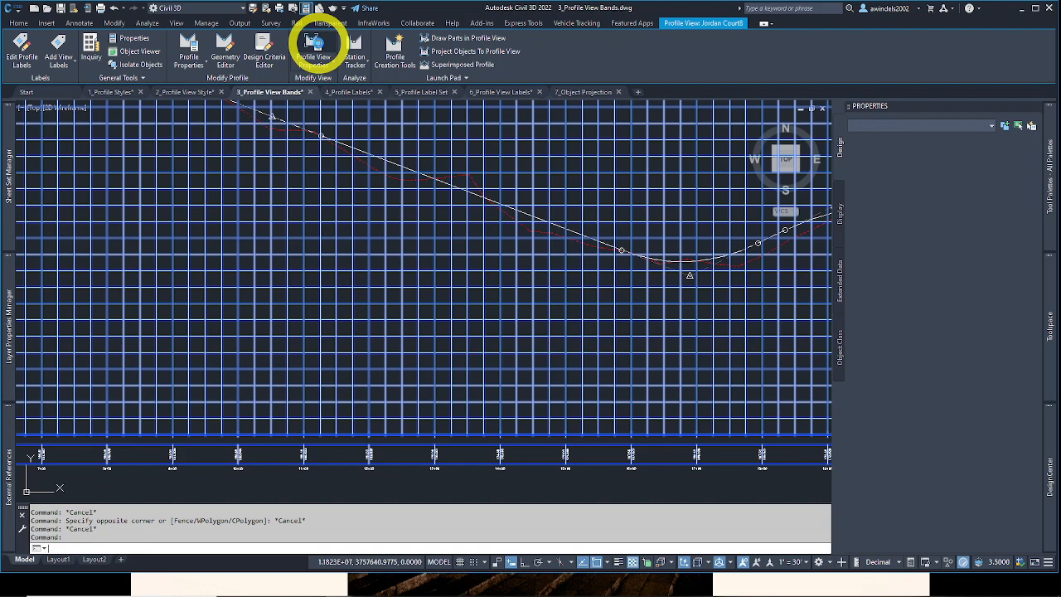
{"action": "left_click", "coordinate": [432, 289]}
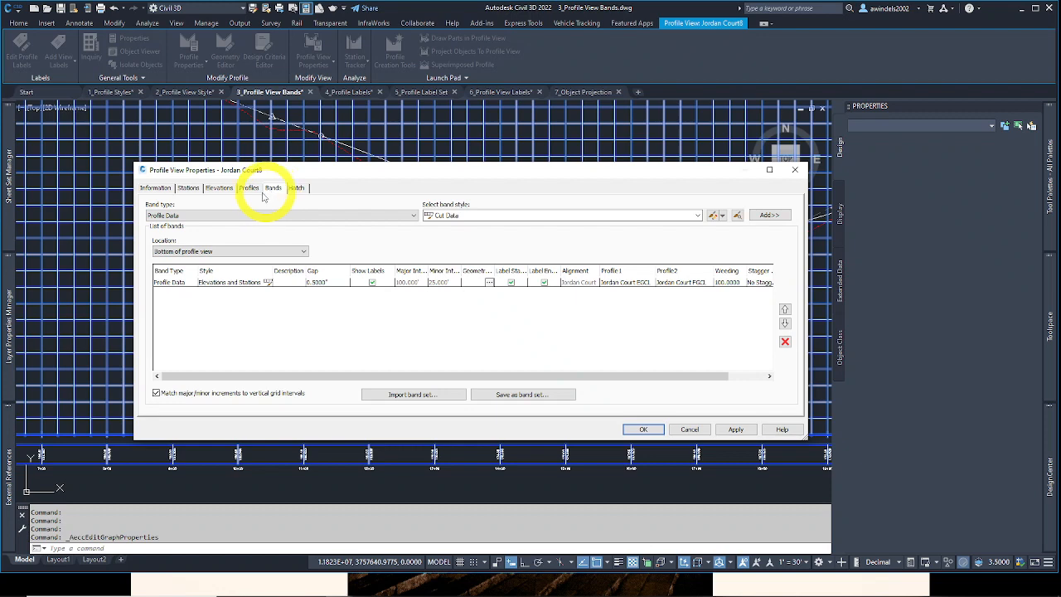
{"action": "left_click", "coordinate": [238, 215]}
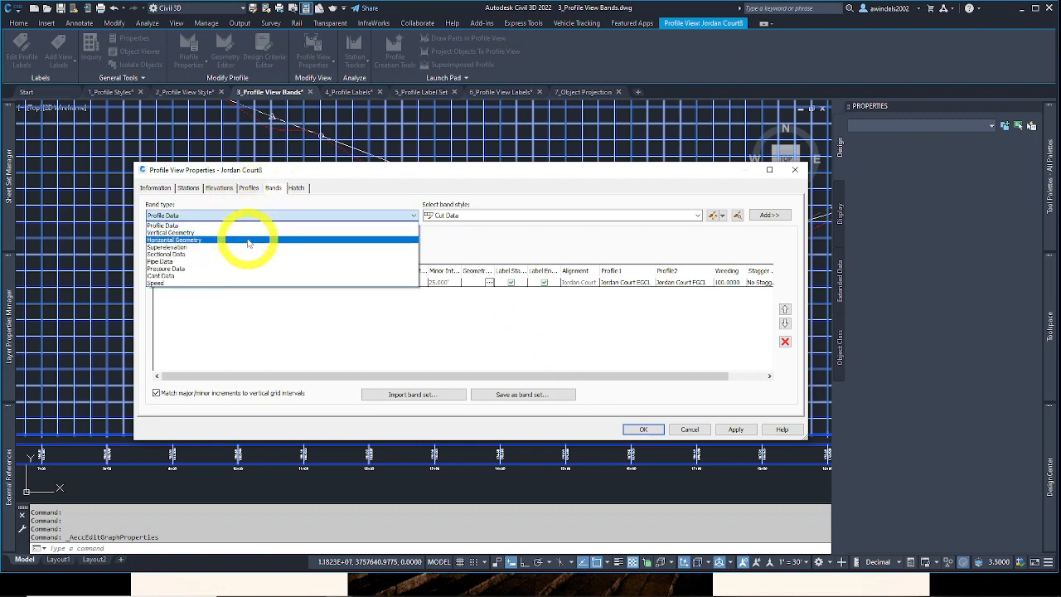
{"action": "left_click", "coordinate": [247, 241]}
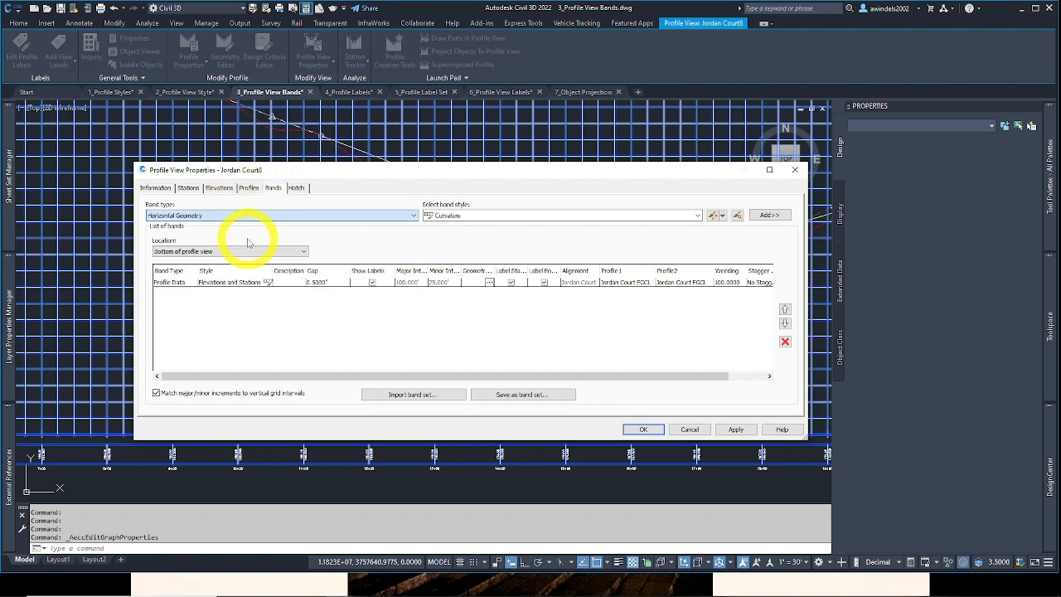
{"action": "left_click", "coordinate": [248, 216]}
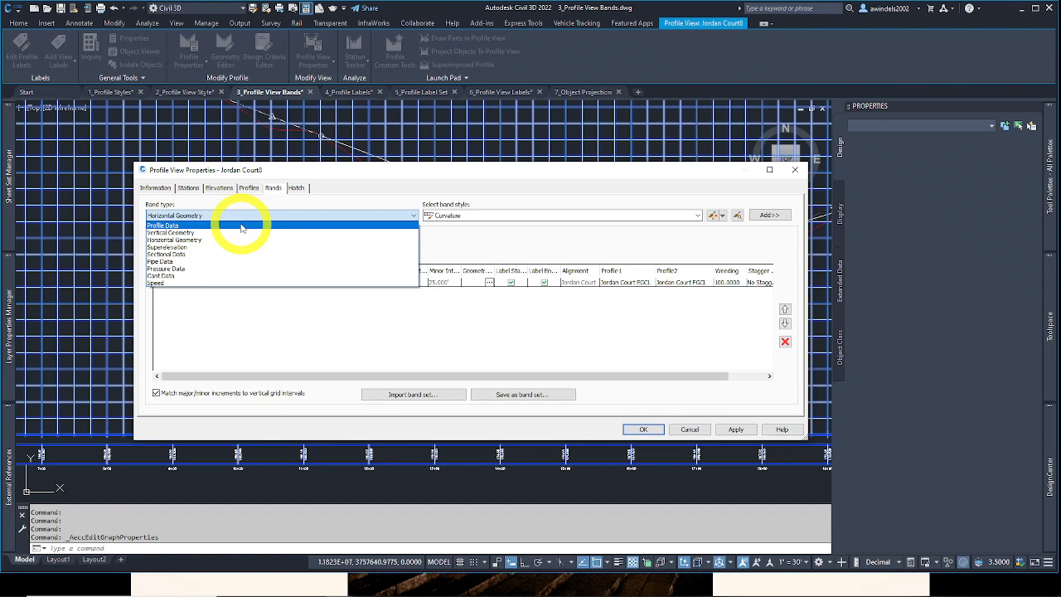
{"action": "left_click", "coordinate": [241, 226]}
{"action": "left_click", "coordinate": [239, 215]}
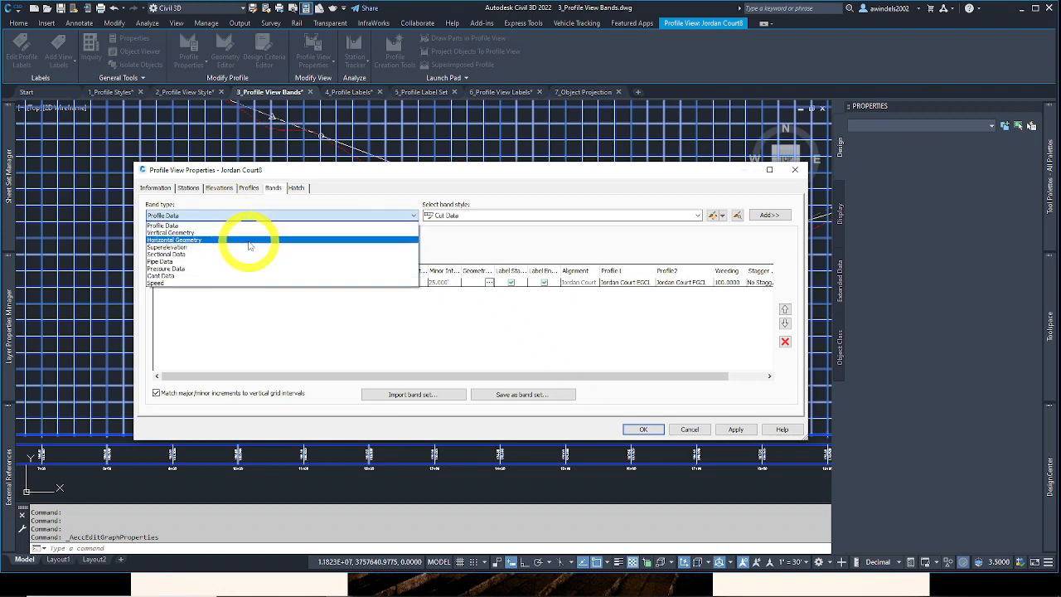
{"action": "left_click", "coordinate": [249, 239]}
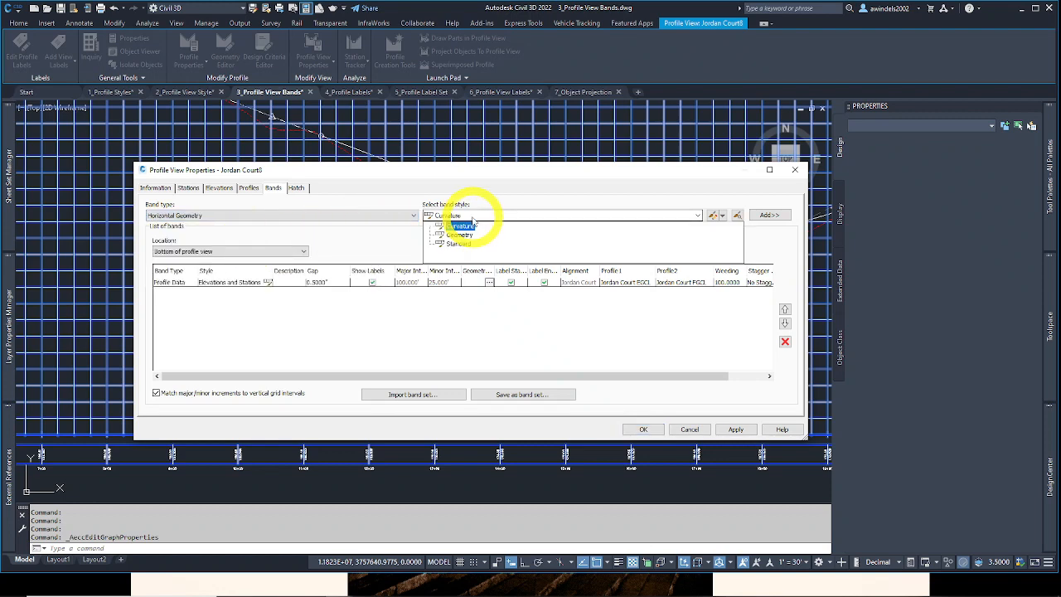
{"action": "left_click", "coordinate": [461, 236]}
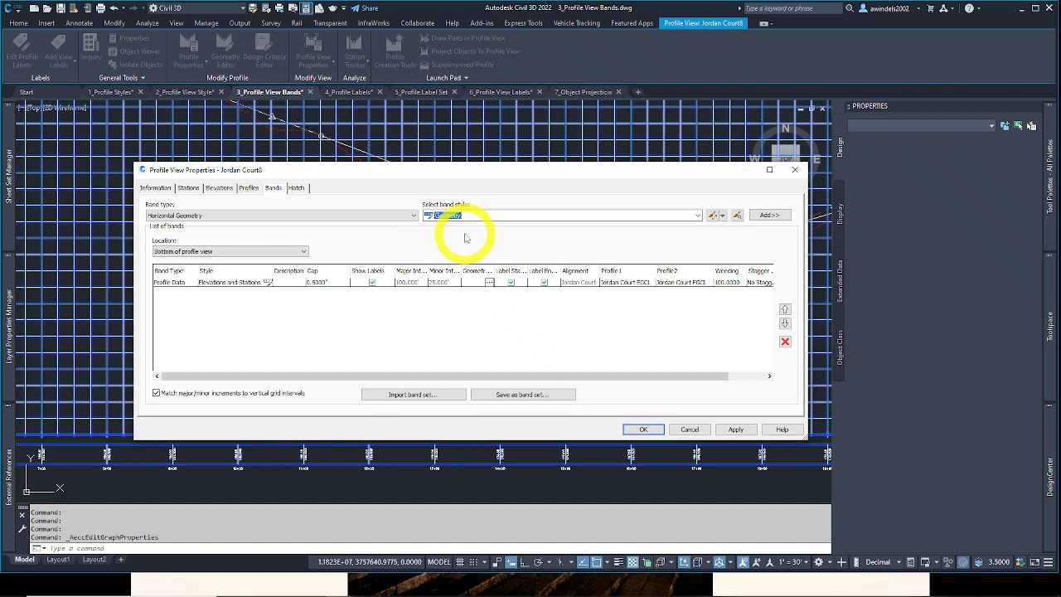
{"action": "left_click", "coordinate": [769, 216]}
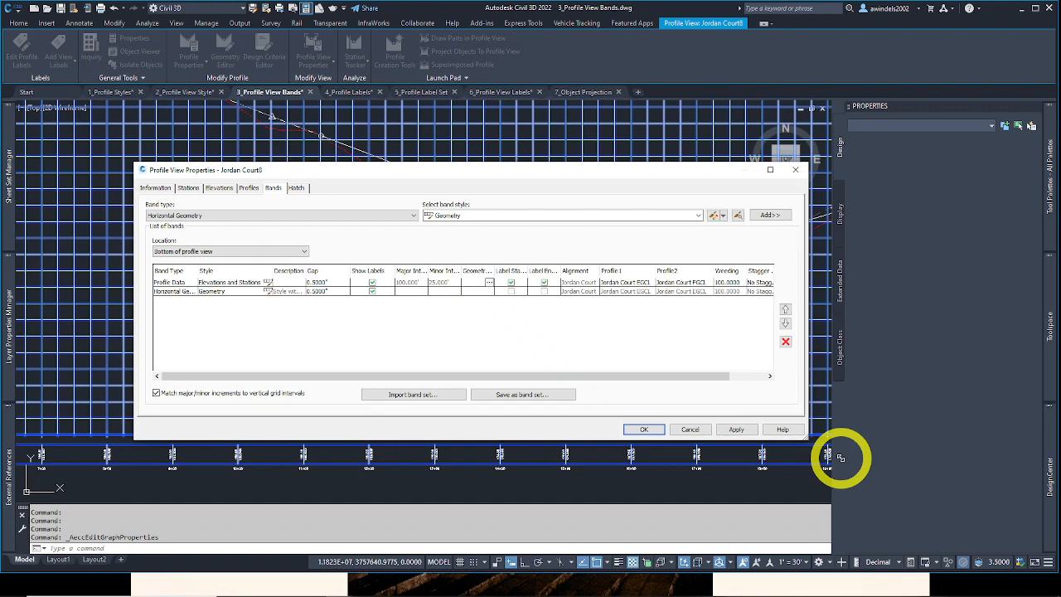
Step: Enlarge and reposition the profile view properties dialog, and widen the Style column of the band list
{"action": "left_click_drag", "start_coordinate": [804, 439], "coordinate": [840, 458]}
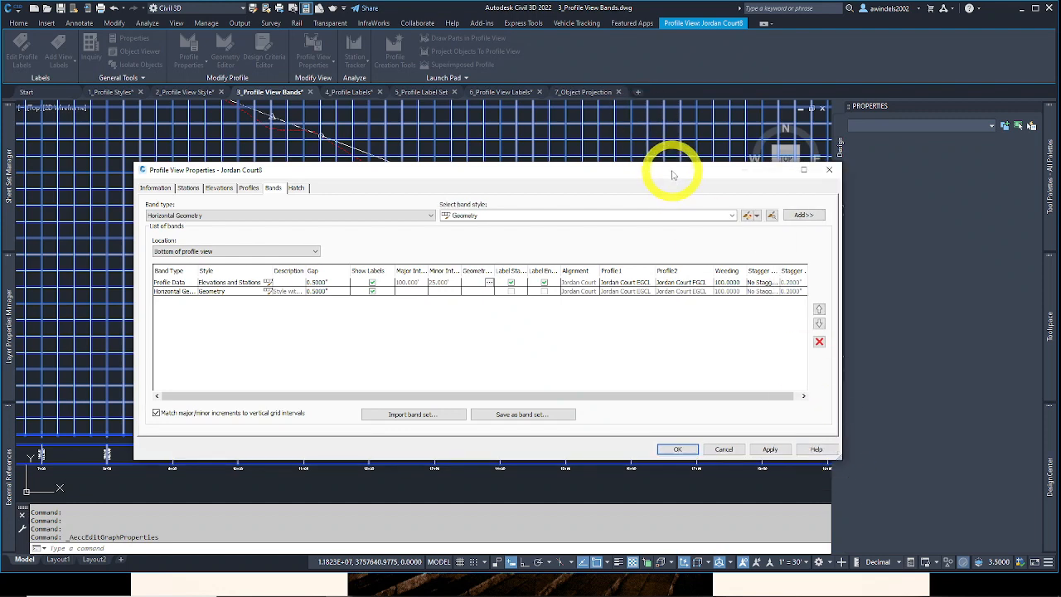
{"action": "left_click_drag", "start_coordinate": [672, 176], "coordinate": [593, 170]}
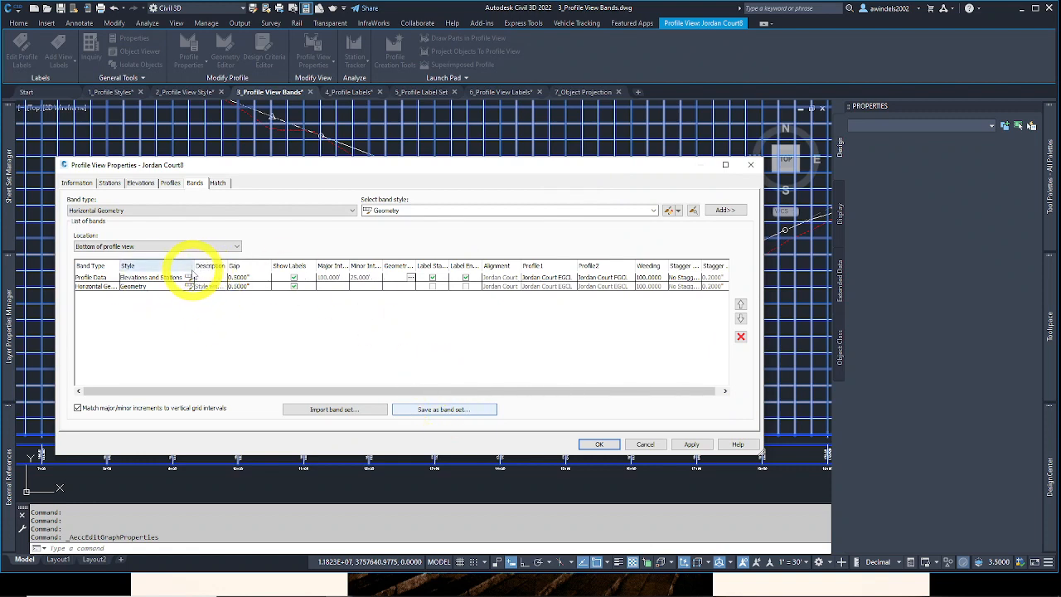
{"action": "left_click_drag", "start_coordinate": [194, 274], "coordinate": [200, 277]}
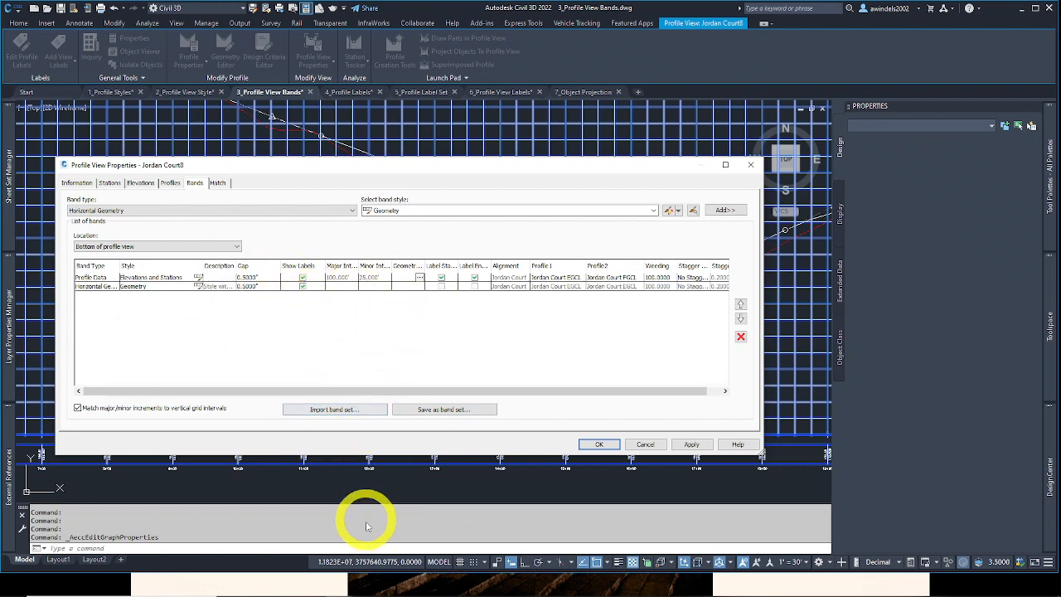
Step: Save the current bands as a new band set named with the author's name followed by "Favorite Band"
{"action": "left_click", "coordinate": [445, 410]}
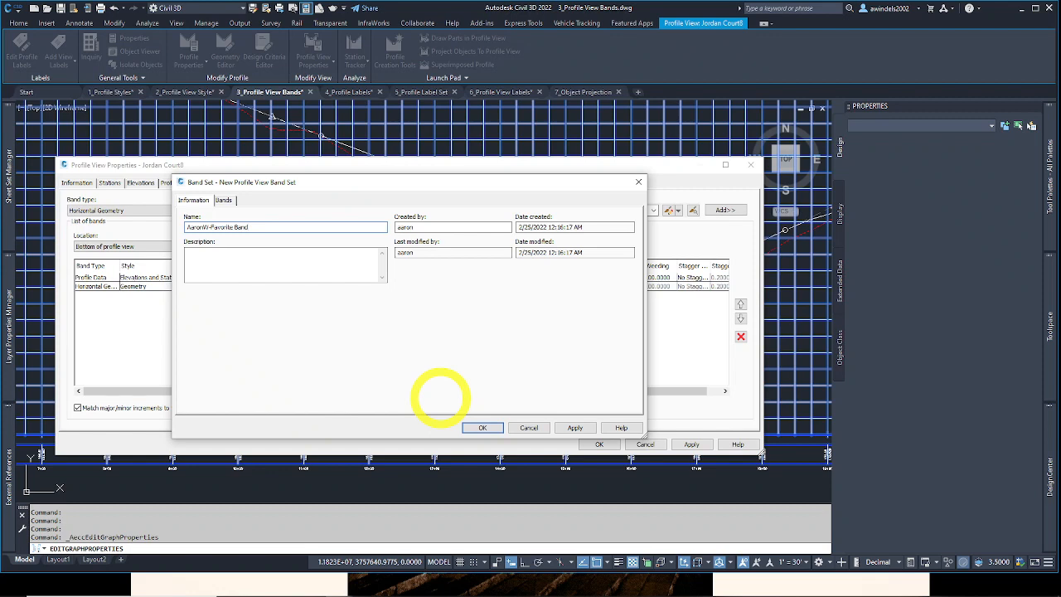
{"action": "left_click", "coordinate": [585, 428]}
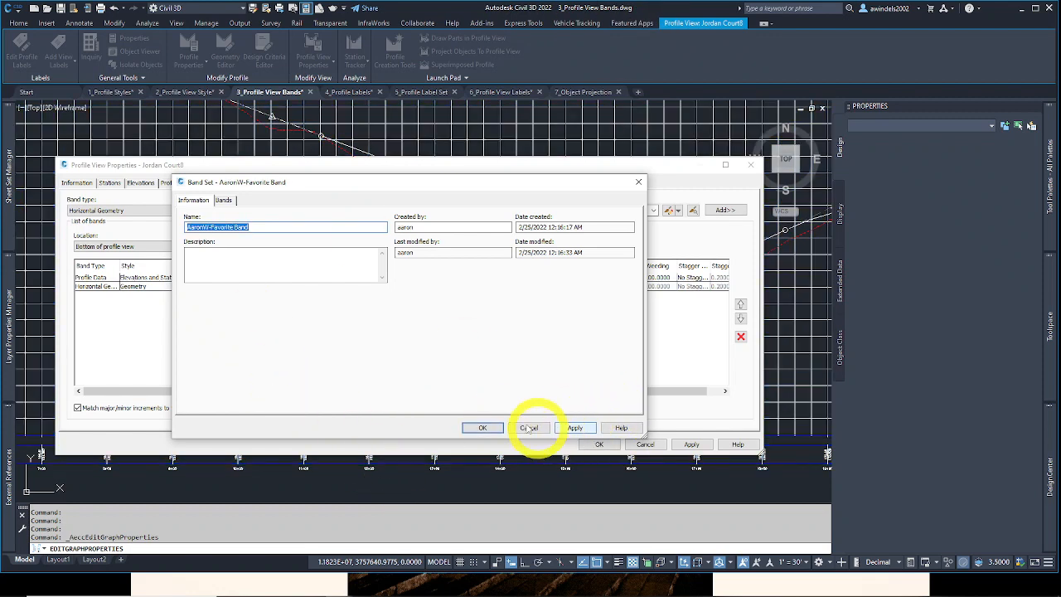
{"action": "left_click", "coordinate": [529, 428]}
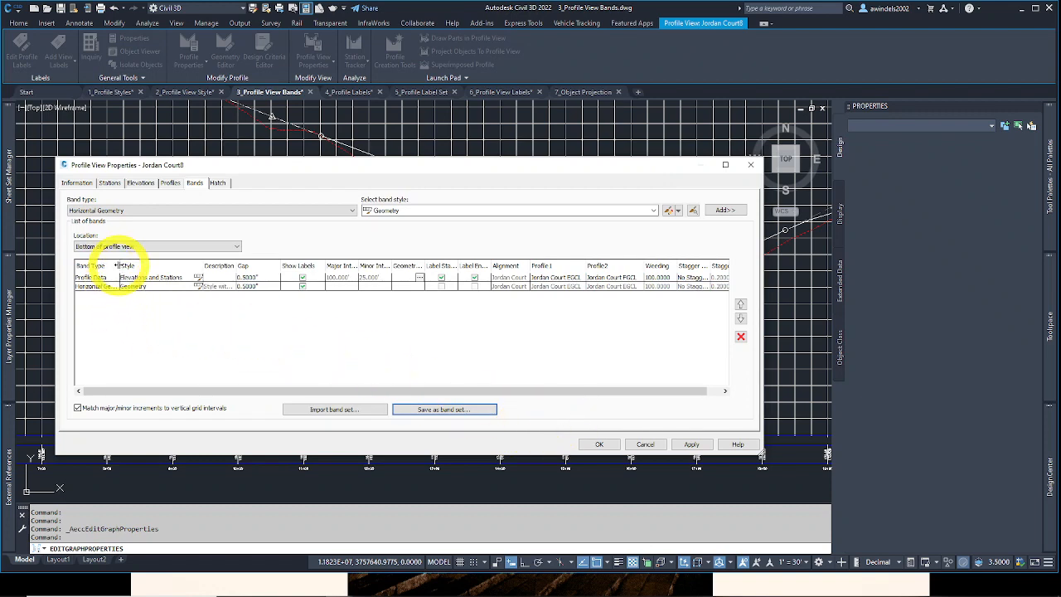
Step: Widen the Band Type column and apply the profile view properties with the added Horizontal Geometry band
{"action": "left_click_drag", "start_coordinate": [117, 266], "coordinate": [129, 277]}
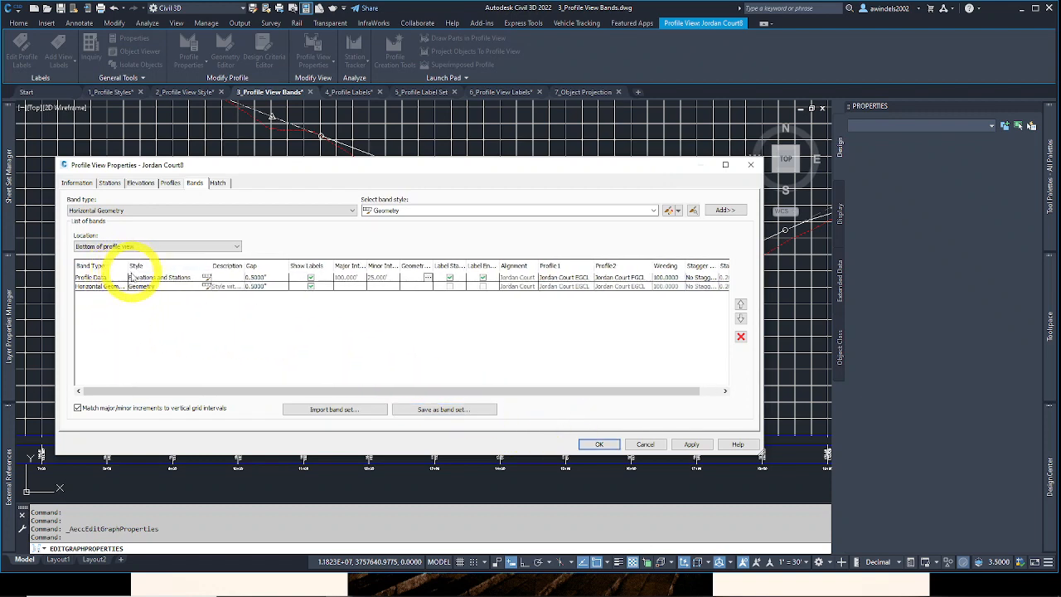
{"action": "left_click", "coordinate": [688, 445]}
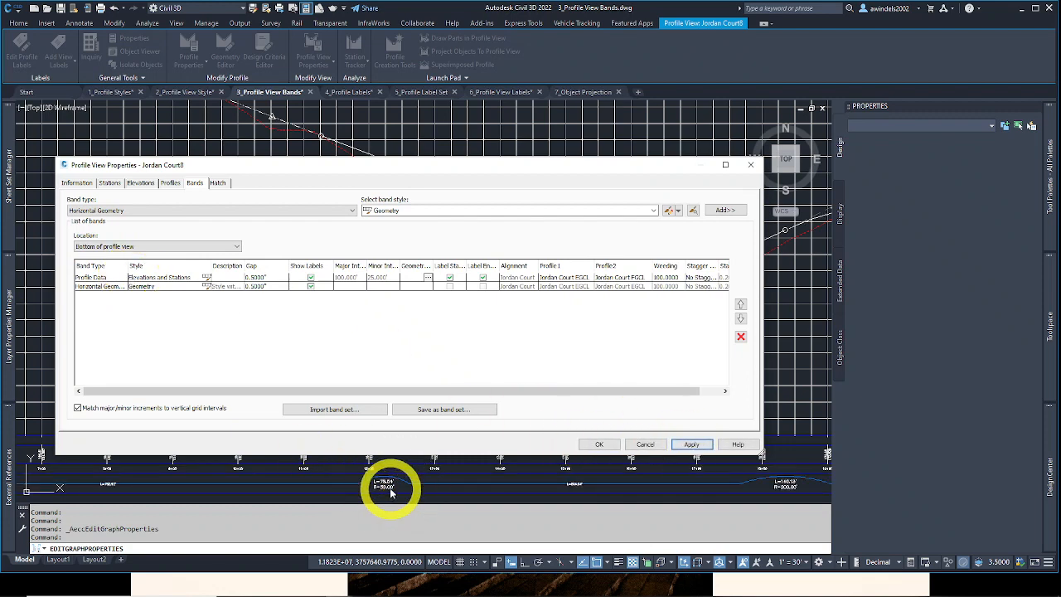
{"action": "left_click", "coordinate": [597, 446]}
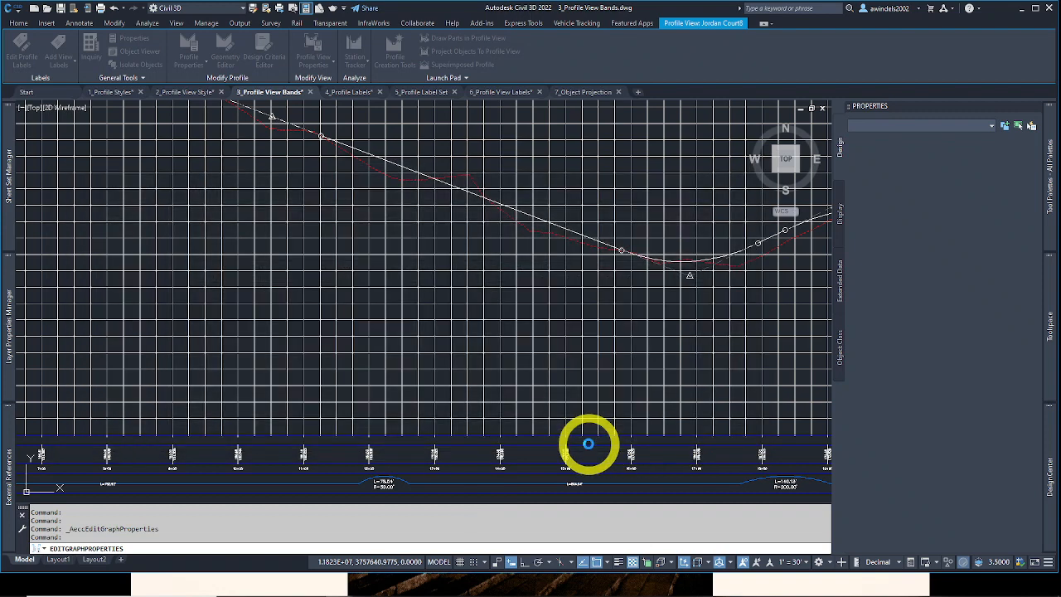
Step: Examine the horizontal geometry band beneath the profile view, including the length and radius labels of the first two curves past station 1+00
{"action": "left_click", "coordinate": [565, 440]}
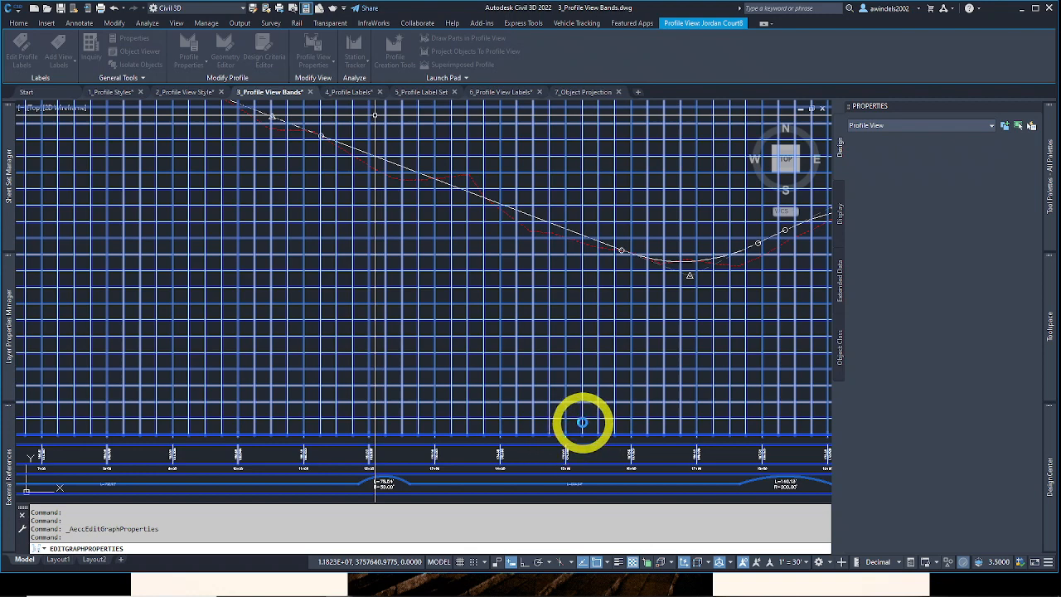
{"action": "mouse_move", "coordinate": [496, 493]}
{"action": "middle_mouse_down"}
{"action": "mouse_move", "coordinate": [559, 442]}
{"action": "mouse_move", "coordinate": [583, 442]}
{"action": "middle_mouse_up"}
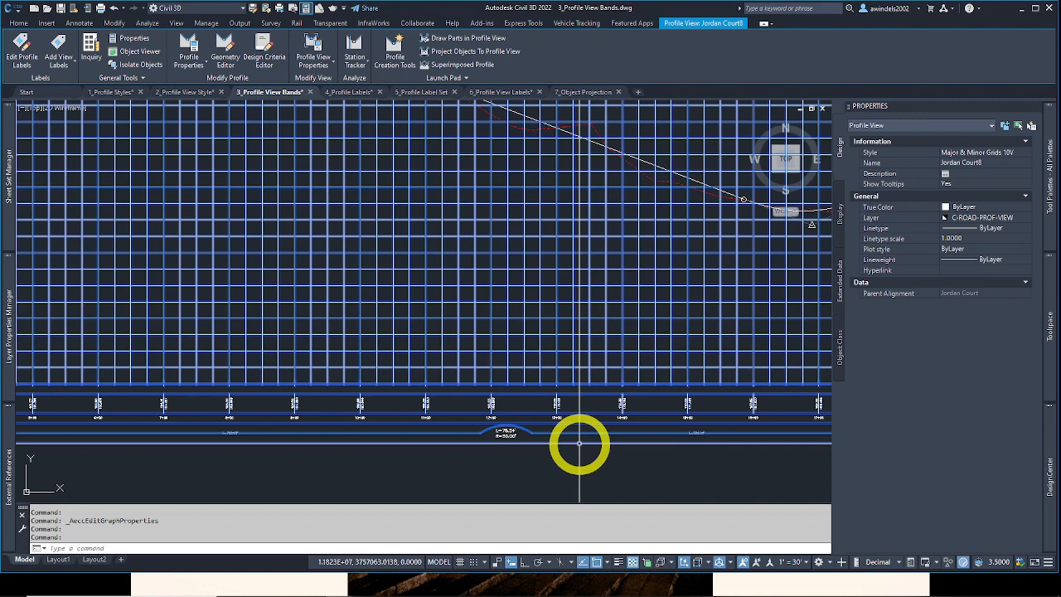
{"action": "middle_click_drag", "start_coordinate": [568, 443], "coordinate": [583, 450]}
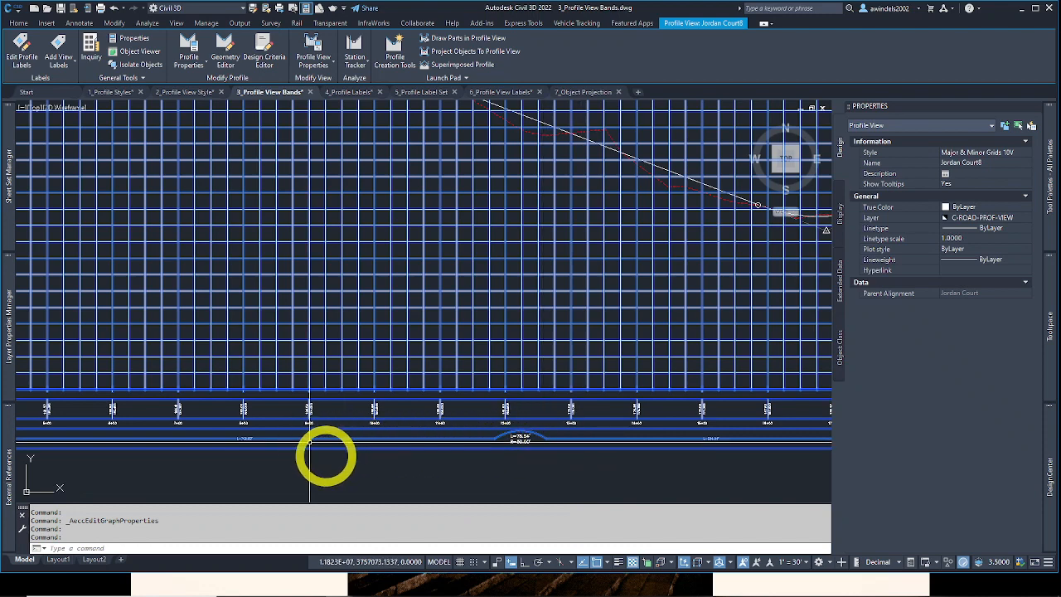
{"action": "key", "text": "Escape"}
{"action": "mouse_move", "coordinate": [334, 469]}
{"action": "middle_mouse_down"}
{"action": "mouse_move", "coordinate": [673, 470]}
{"action": "mouse_move", "coordinate": [428, 465]}
{"action": "mouse_move", "coordinate": [541, 468]}
{"action": "middle_mouse_up"}
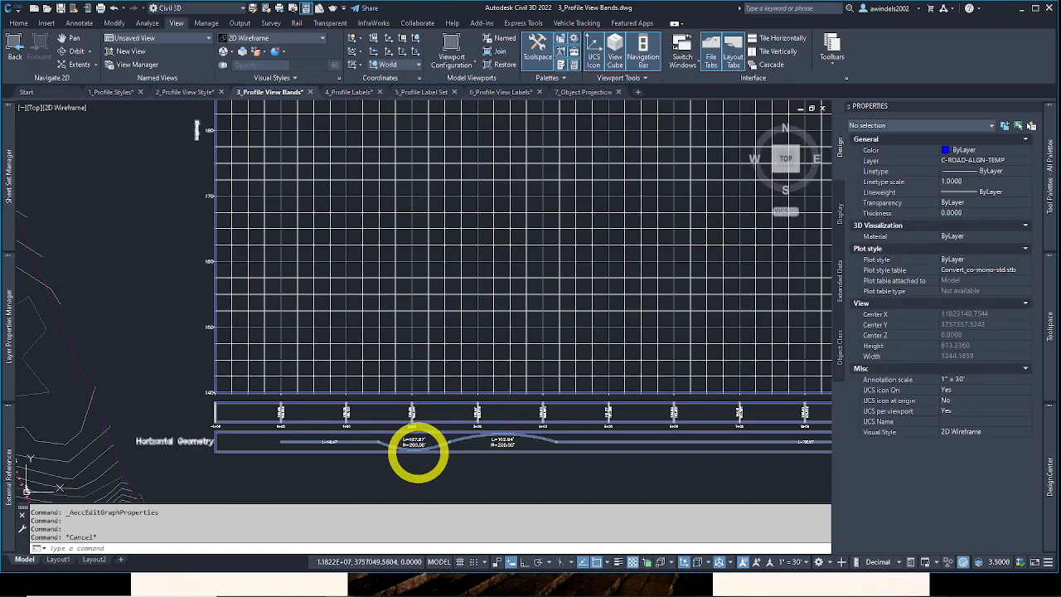
{"action": "mouse_move", "coordinate": [418, 452]}
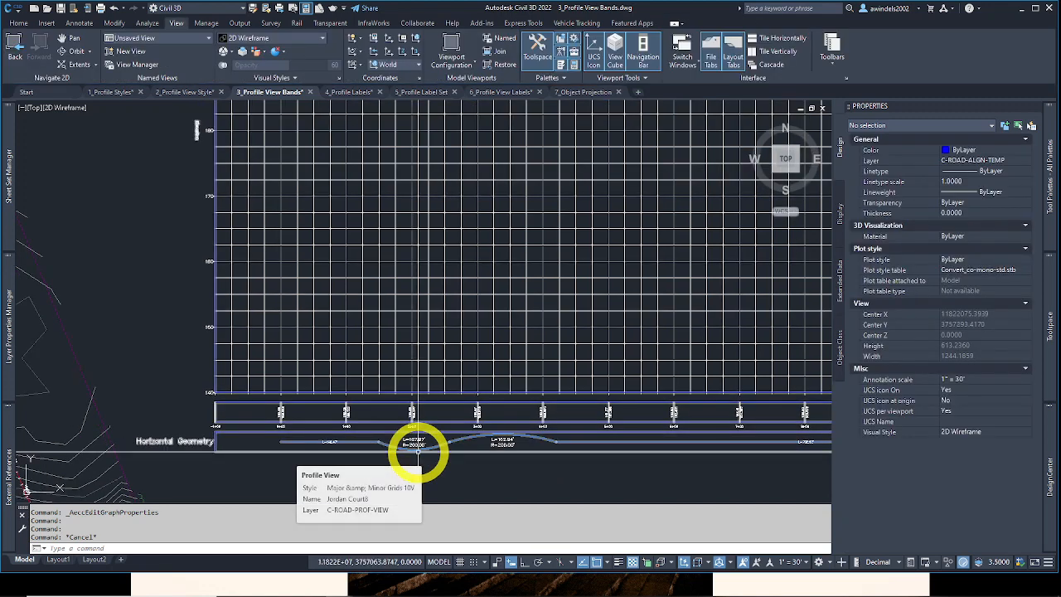
{"action": "scroll", "coordinate": [495, 440], "scroll_direction": "up", "scroll_amount": 5}
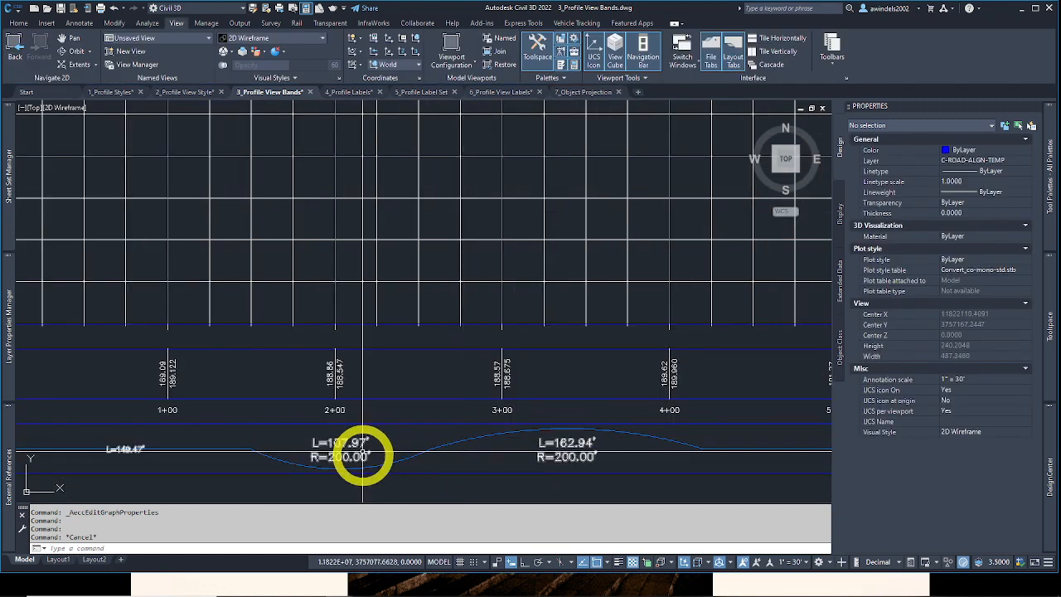
{"action": "middle_click_drag", "start_coordinate": [486, 462], "coordinate": [494, 392]}
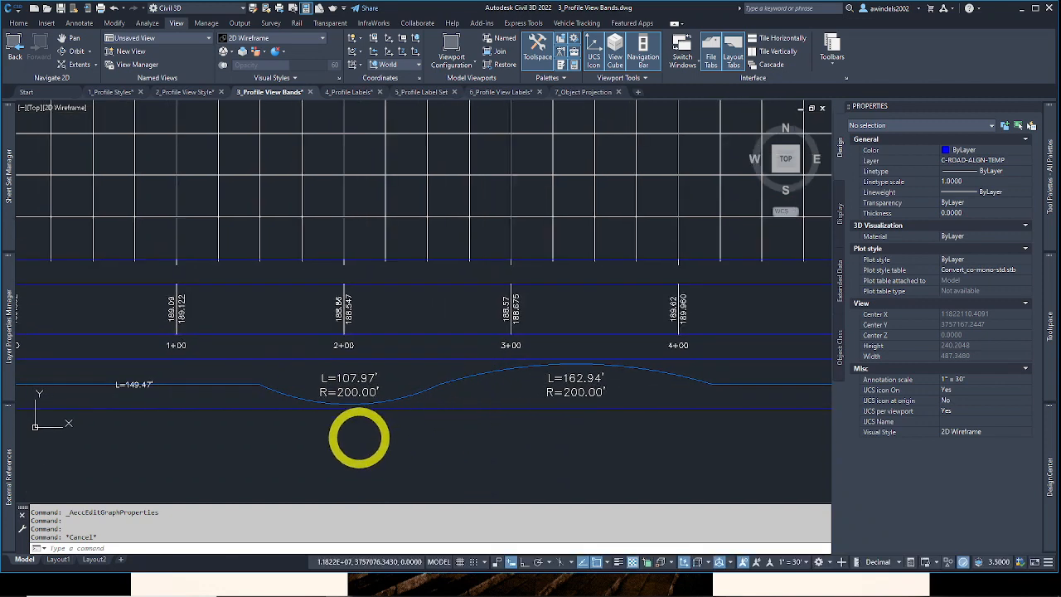
Step: Examine the tangent starting at station 0+00 in the horizontal geometry band and the two curves that follow it
{"action": "scroll", "coordinate": [358, 438], "scroll_direction": "down", "scroll_amount": 2}
{"action": "middle_click_drag", "start_coordinate": [174, 360], "coordinate": [221, 368]}
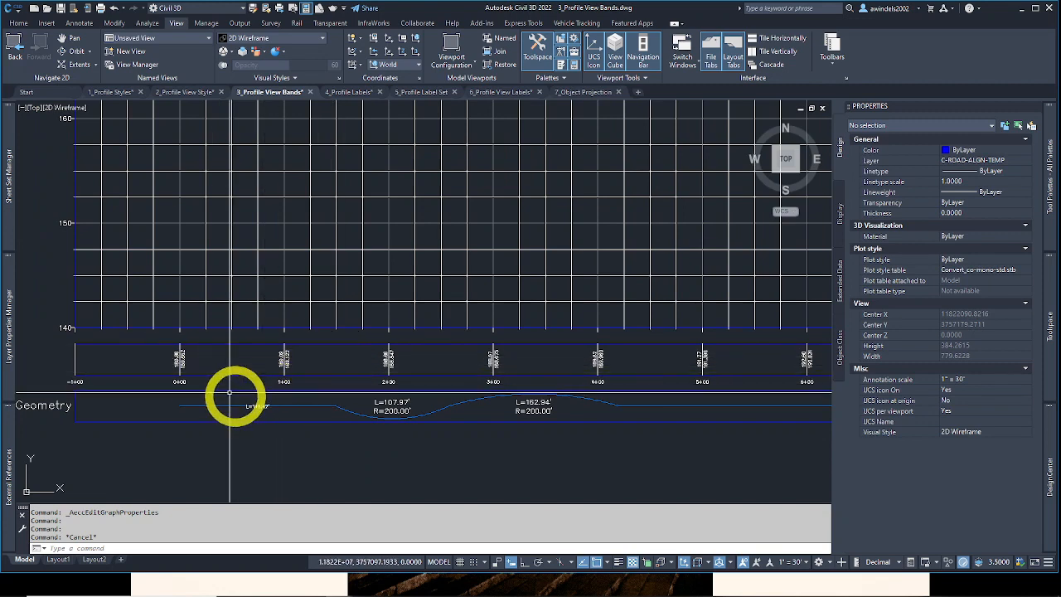
{"action": "scroll", "coordinate": [231, 414], "scroll_direction": "up", "scroll_amount": 2}
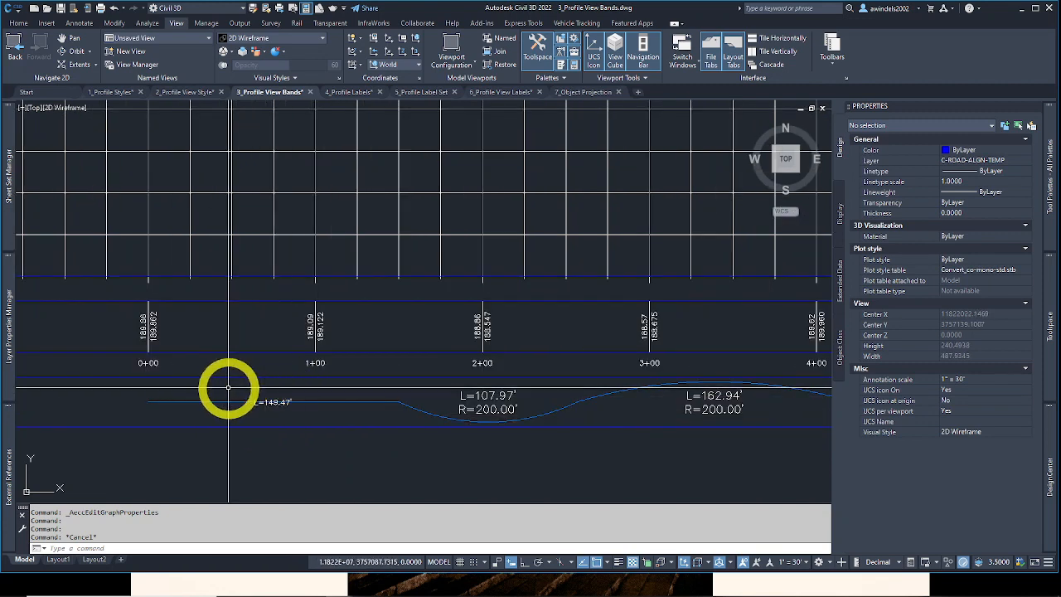
{"action": "left_click", "coordinate": [229, 388]}
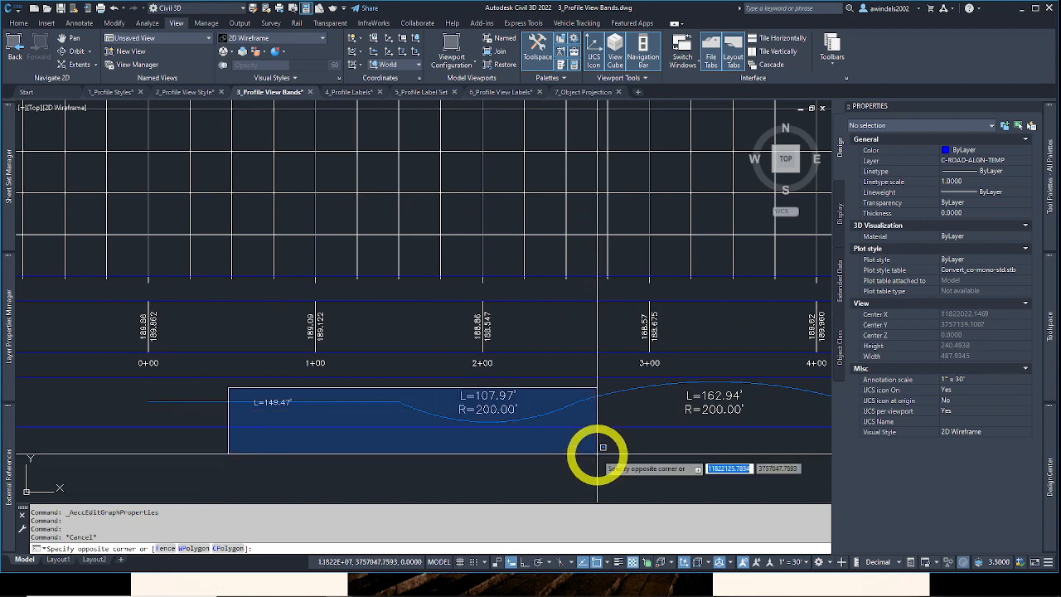
{"action": "middle_click_drag", "start_coordinate": [616, 445], "coordinate": [423, 442]}
{"action": "left_click", "coordinate": [467, 388]}
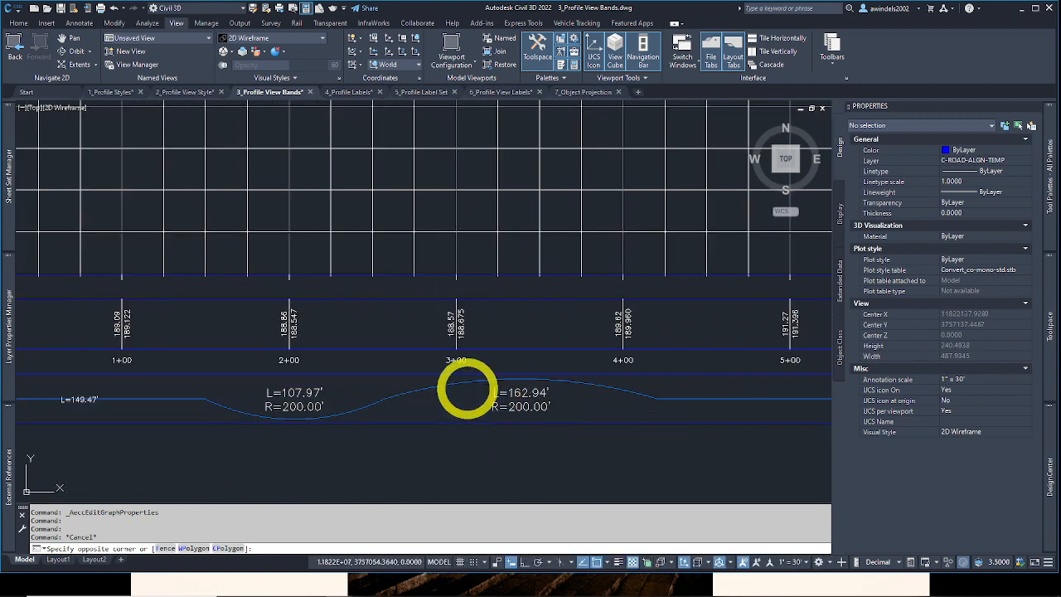
{"action": "key", "text": "Escape"}
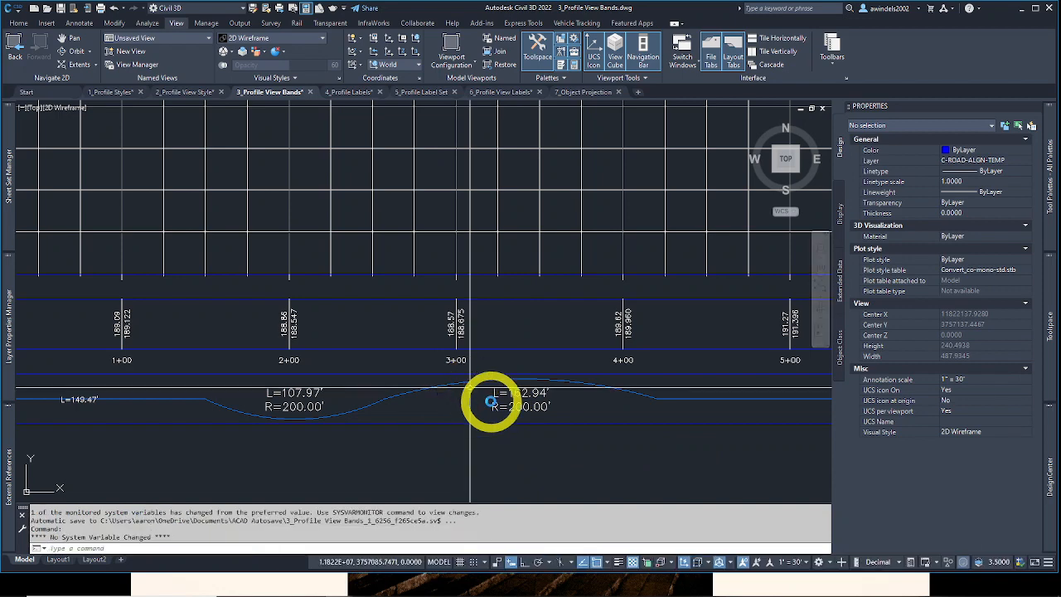
Step: Inspect the start of the Jordan Court alignment in plan at Emerson Road, and rotate the top view 90 degrees so east points up
{"action": "scroll", "coordinate": [488, 401], "scroll_direction": "down", "scroll_amount": 6}
{"action": "scroll", "coordinate": [485, 403], "scroll_direction": "down", "scroll_amount": 2}
{"action": "scroll", "coordinate": [308, 296], "scroll_direction": "up", "scroll_amount": 6}
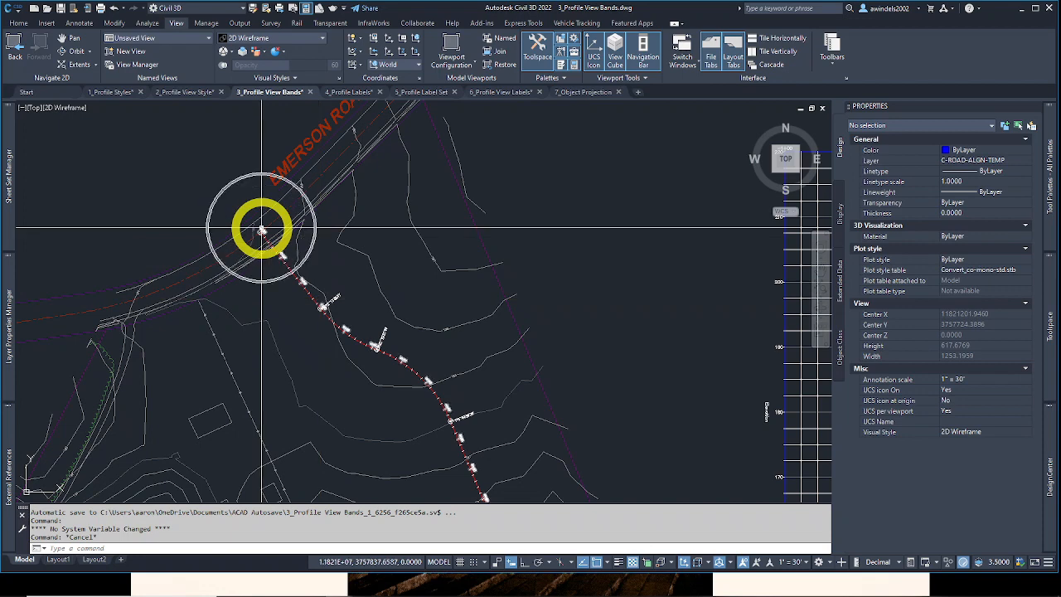
{"action": "scroll", "coordinate": [261, 230], "scroll_direction": "up", "scroll_amount": 2}
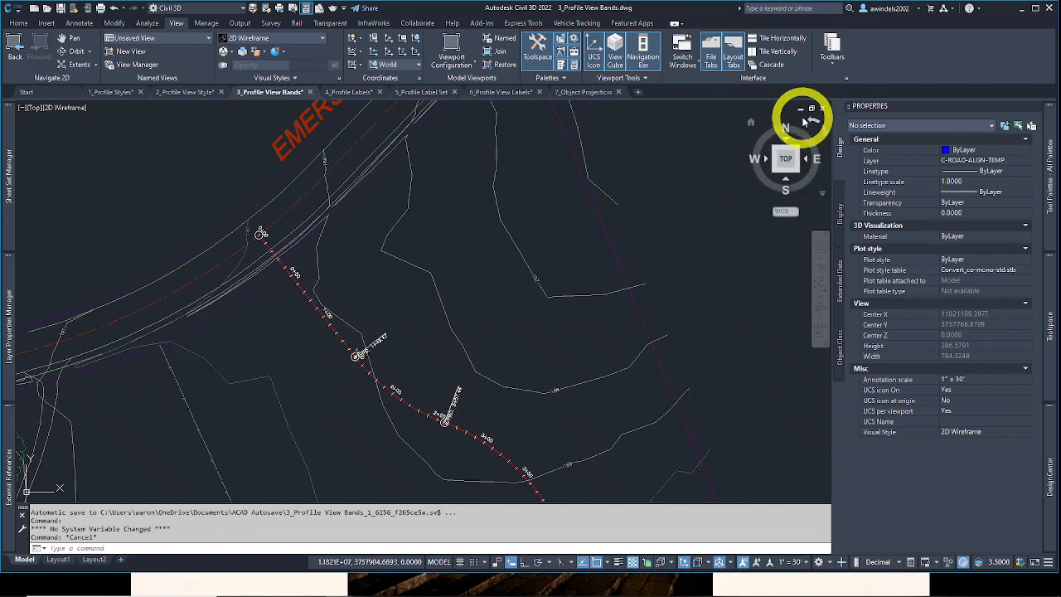
{"action": "left_click", "coordinate": [813, 123]}
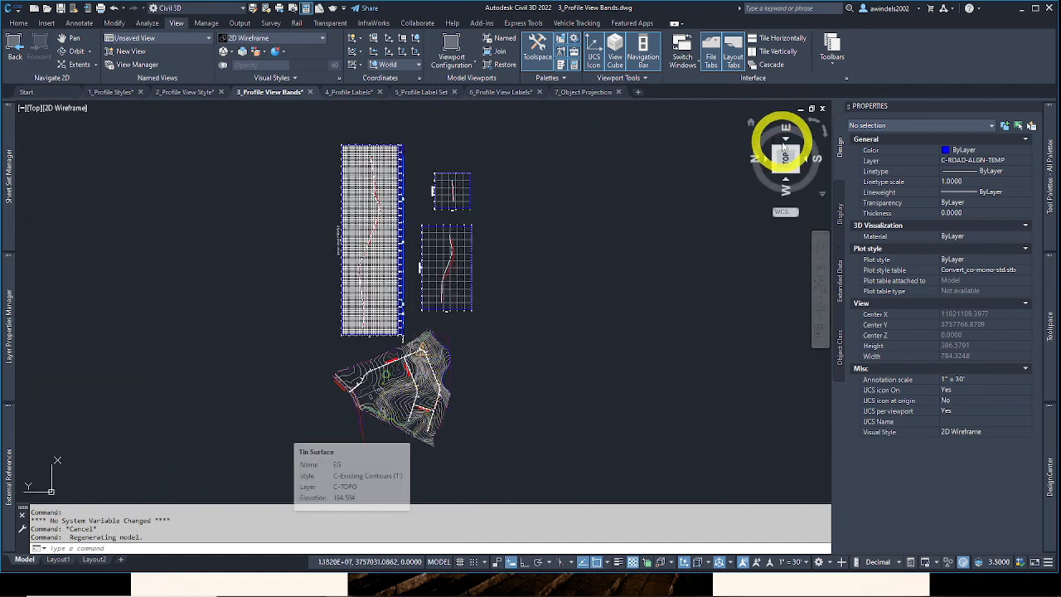
Step: Follow the Jordan Court alignment in plan from Emerson Road past Madison Lane, and rotate the top view so north points up
{"action": "scroll", "coordinate": [379, 420], "scroll_direction": "up", "scroll_amount": 4}
{"action": "scroll", "coordinate": [310, 348], "scroll_direction": "up", "scroll_amount": 4}
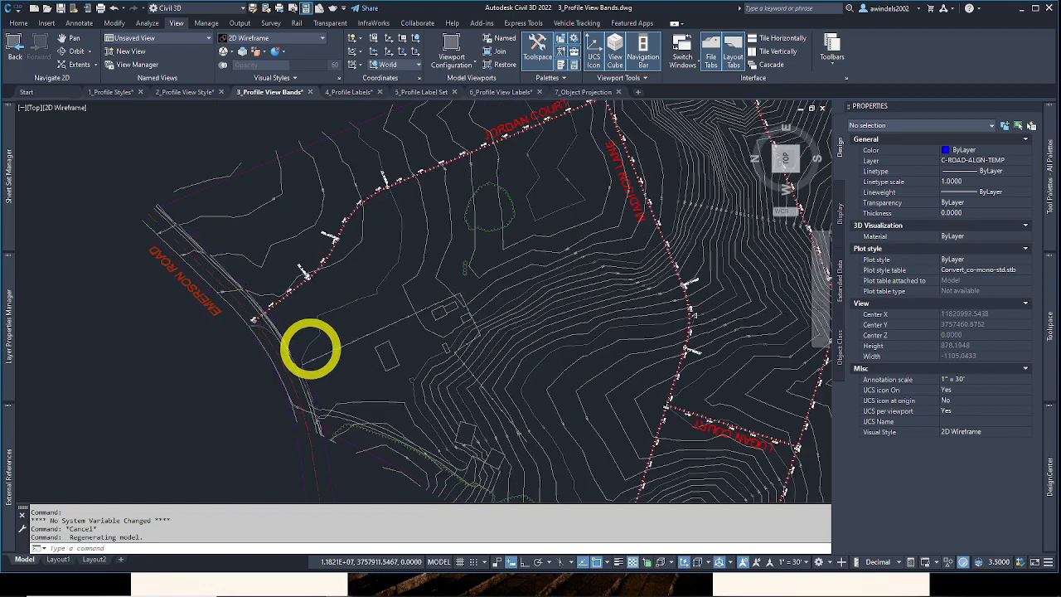
{"action": "scroll", "coordinate": [230, 289], "scroll_direction": "up", "scroll_amount": 4}
{"action": "middle_click_drag", "start_coordinate": [289, 296], "coordinate": [312, 369]}
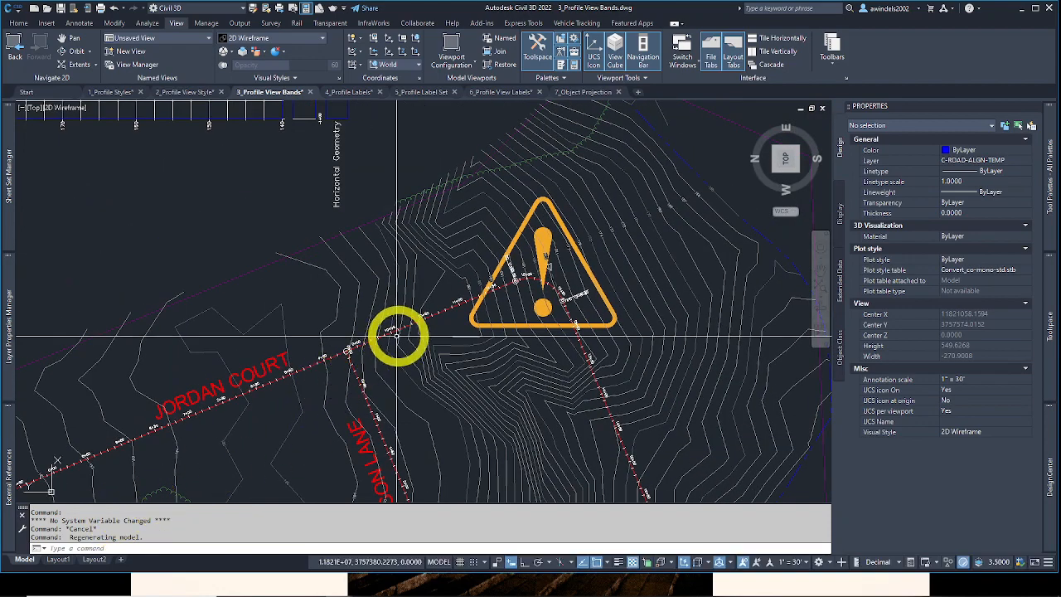
{"action": "middle_click_drag", "start_coordinate": [398, 332], "coordinate": [294, 320]}
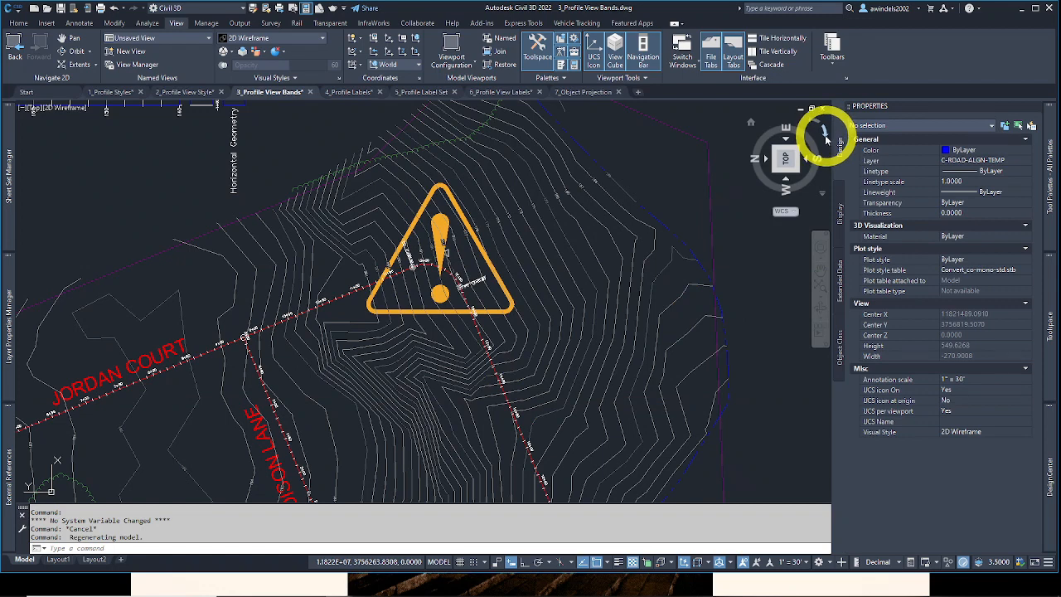
{"action": "left_click", "coordinate": [826, 140]}
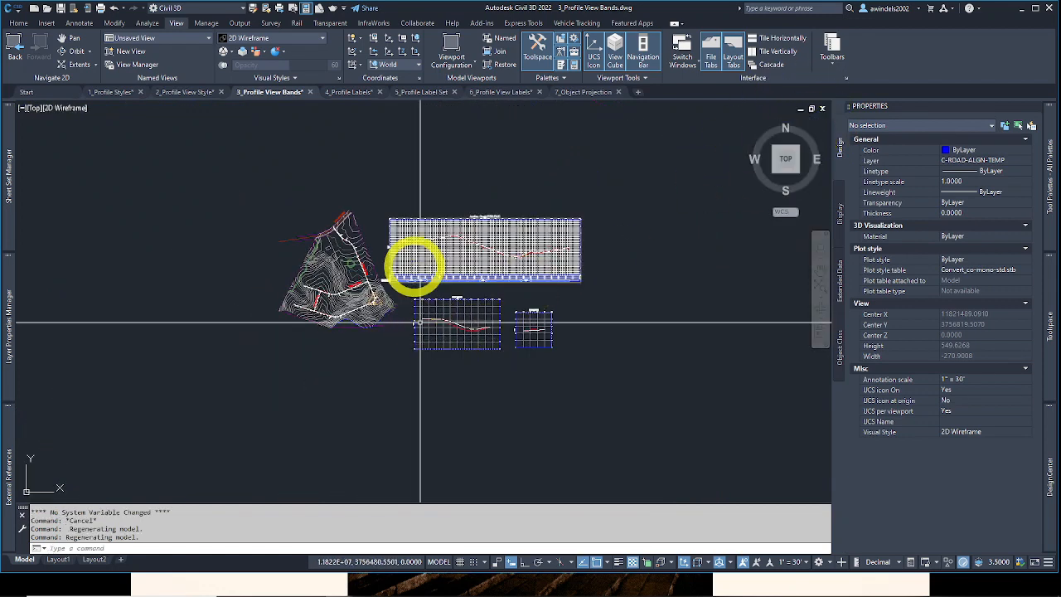
Step: Examine the Jordan Court horizontal geometry band from the first curves to the curve past station 12+00 and the tangent after it
{"action": "scroll", "coordinate": [414, 265], "scroll_direction": "up", "scroll_amount": 7}
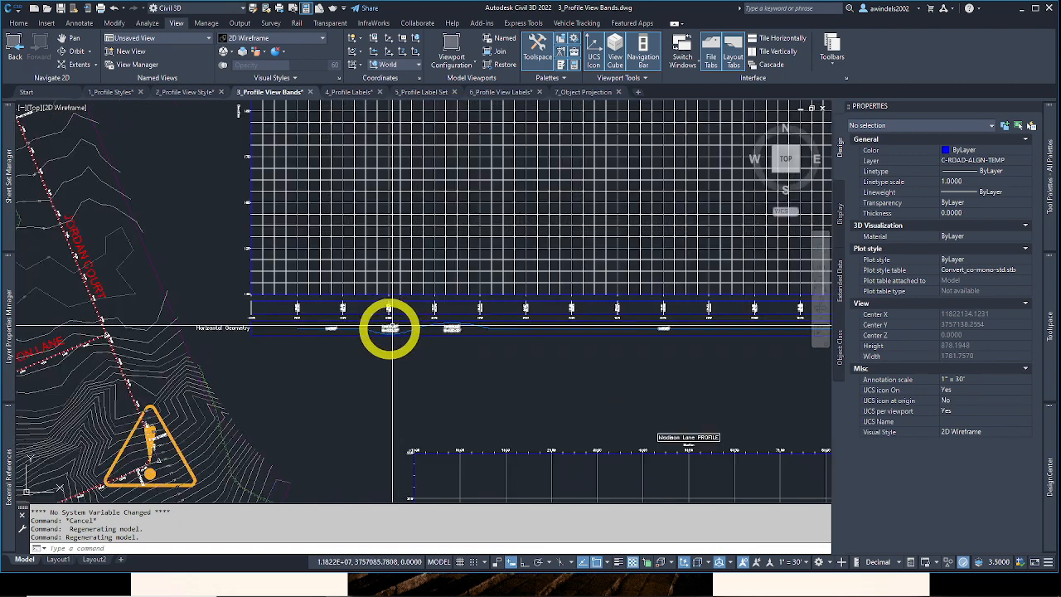
{"action": "scroll", "coordinate": [391, 328], "scroll_direction": "up", "scroll_amount": 2}
{"action": "scroll", "coordinate": [399, 325], "scroll_direction": "up", "scroll_amount": 3}
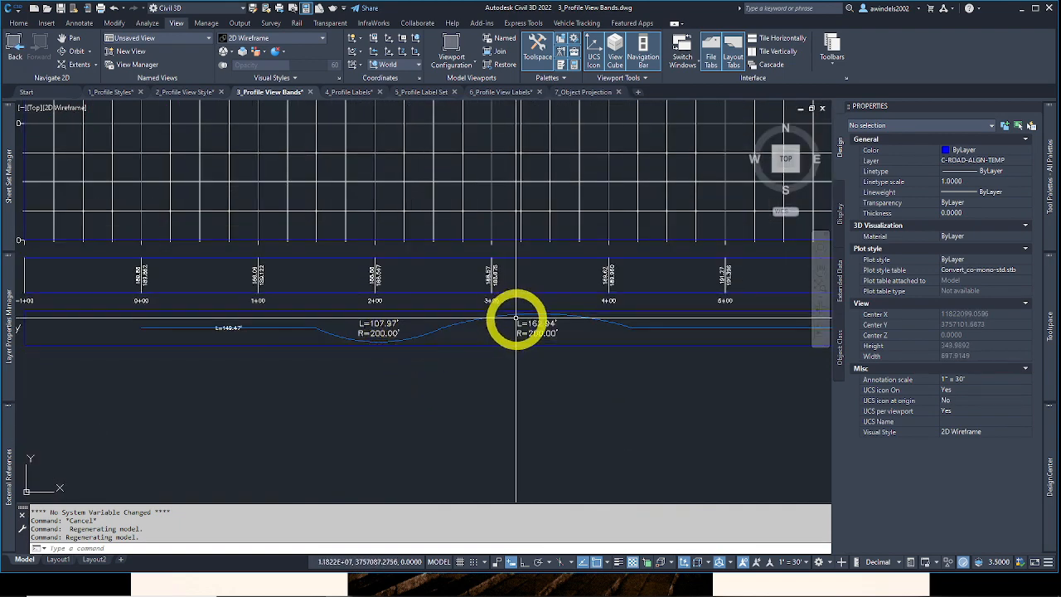
{"action": "mouse_move", "coordinate": [514, 320]}
{"action": "middle_mouse_down"}
{"action": "mouse_move", "coordinate": [101, 310]}
{"action": "mouse_move", "coordinate": [87, 321]}
{"action": "mouse_move", "coordinate": [205, 335]}
{"action": "middle_mouse_up"}
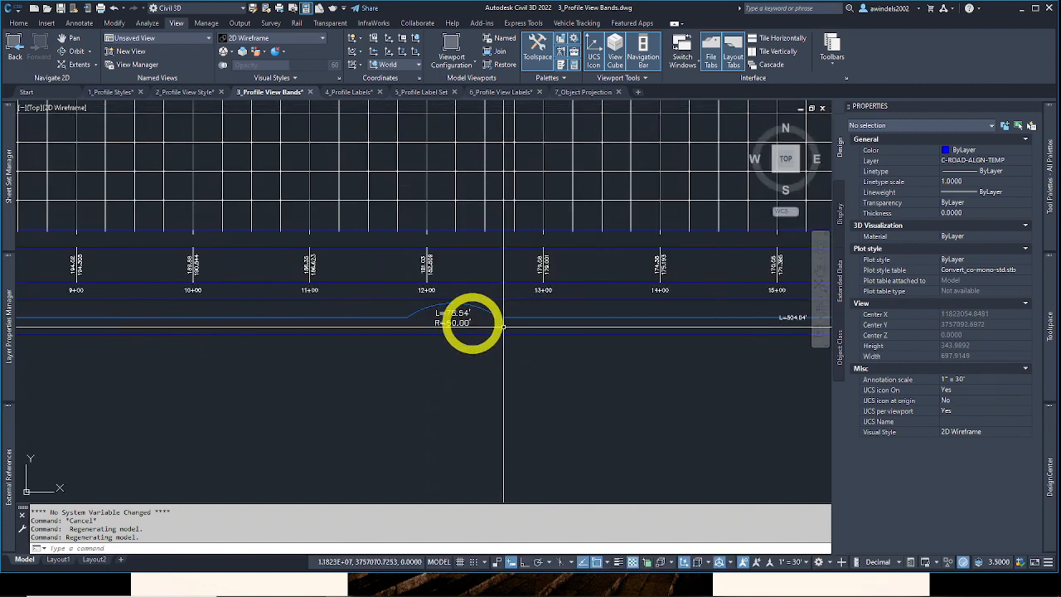
{"action": "middle_click_drag", "start_coordinate": [461, 323], "coordinate": [372, 353]}
{"action": "scroll", "coordinate": [347, 351], "scroll_direction": "up", "scroll_amount": 2}
{"action": "scroll", "coordinate": [346, 350], "scroll_direction": "up", "scroll_amount": 2}
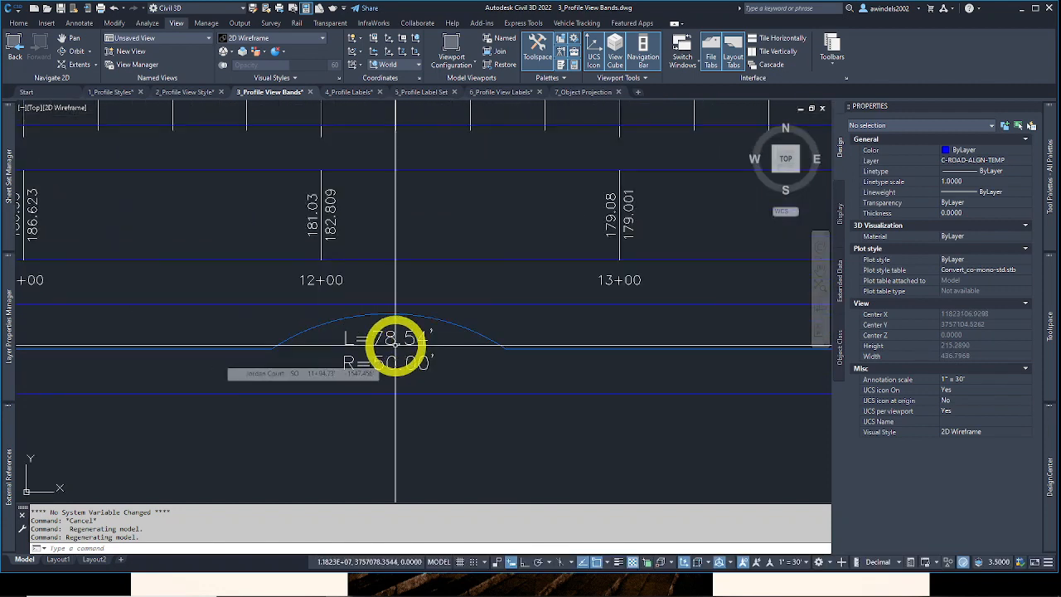
{"action": "scroll", "coordinate": [399, 367], "scroll_direction": "down", "scroll_amount": 3}
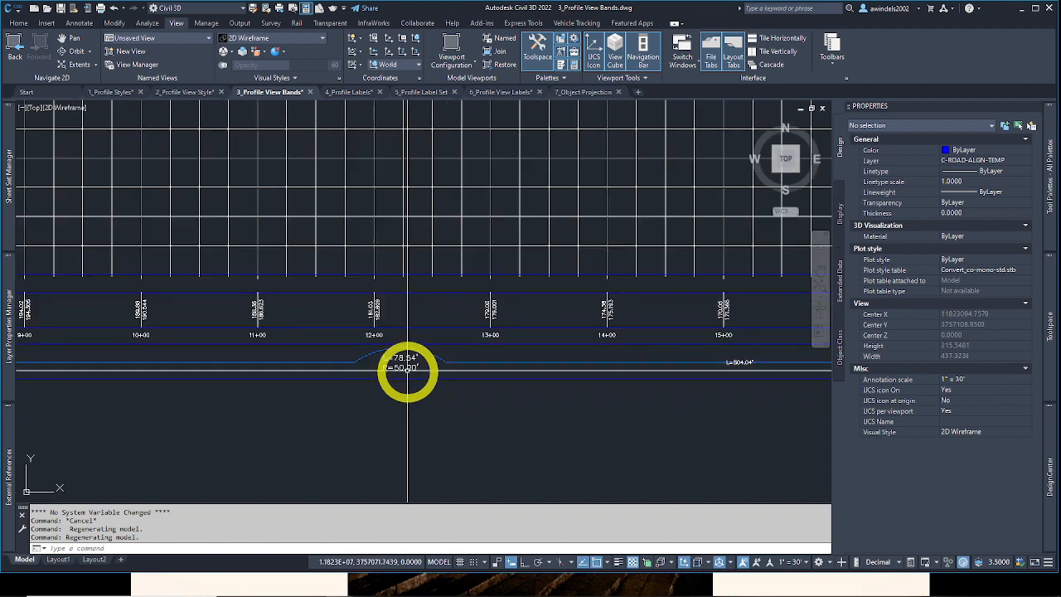
{"action": "middle_click_drag", "start_coordinate": [756, 387], "coordinate": [533, 404]}
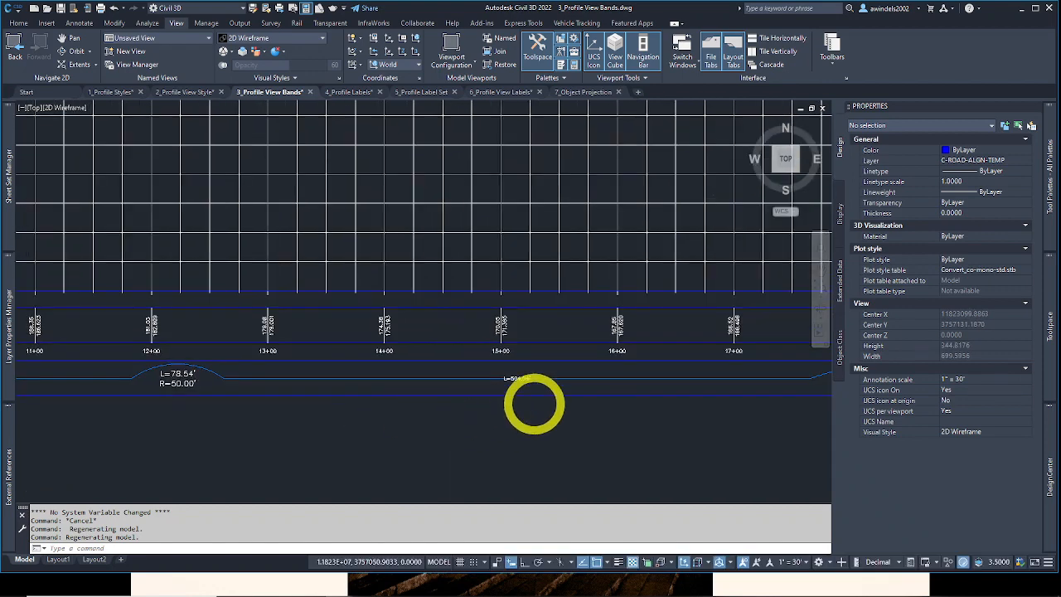
{"action": "scroll", "coordinate": [526, 382], "scroll_direction": "up", "scroll_amount": 2}
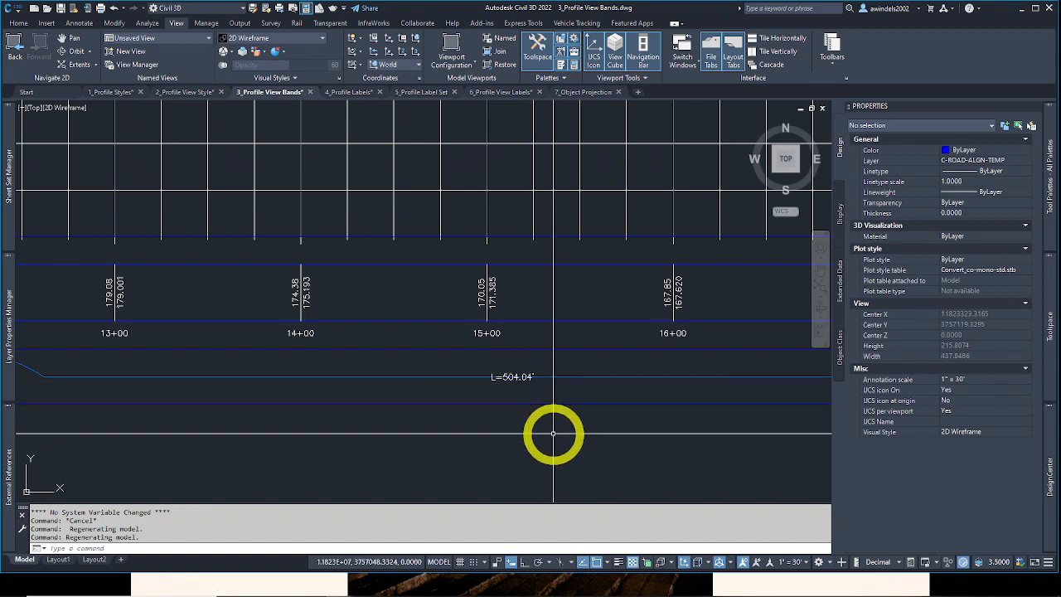
Step: Review the whole Jordan Court profile view with its bands, including the first two curves in the horizontal geometry band
{"action": "scroll", "coordinate": [553, 433], "scroll_direction": "down", "scroll_amount": 6}
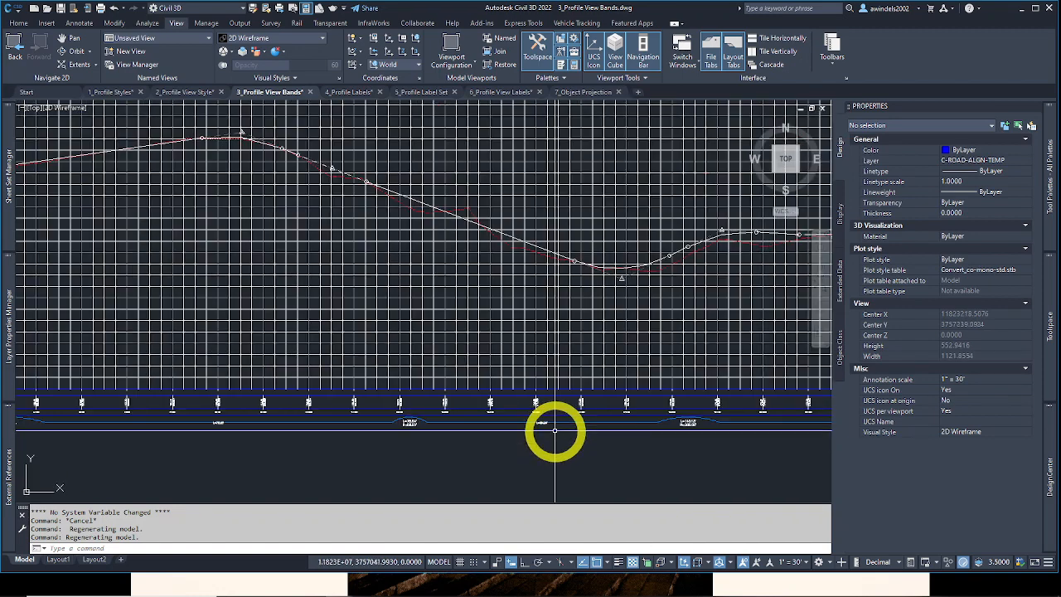
{"action": "scroll", "coordinate": [422, 431], "scroll_direction": "down", "scroll_amount": 2}
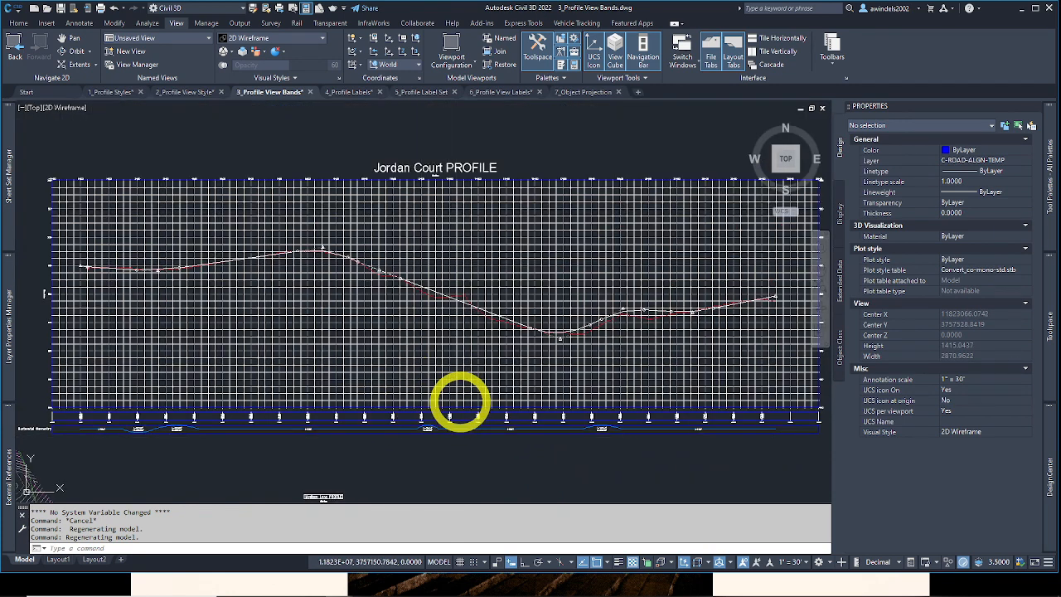
{"action": "middle_click_drag", "start_coordinate": [558, 343], "coordinate": [520, 350]}
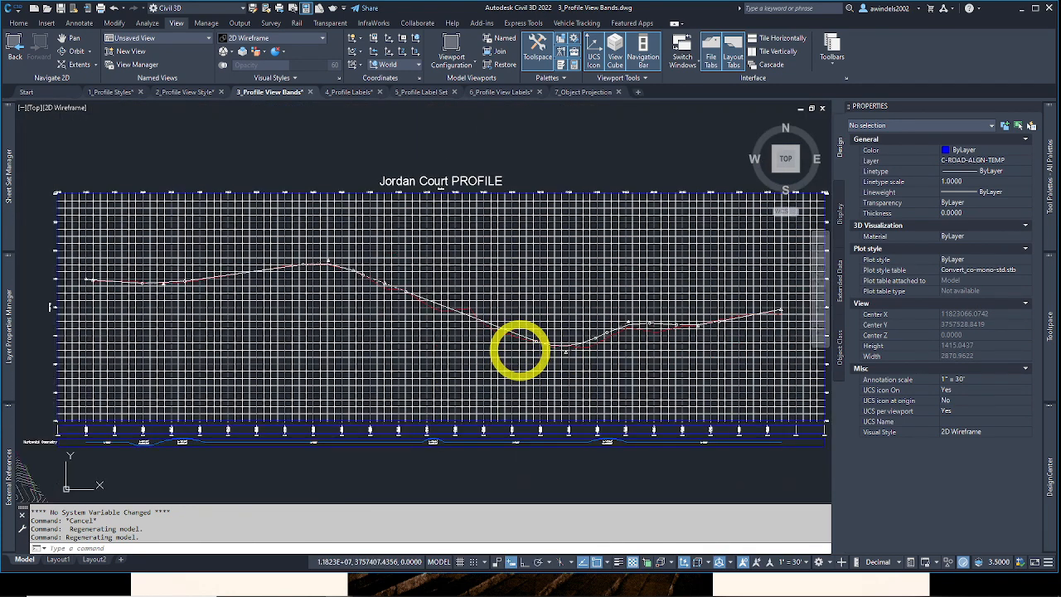
{"action": "key", "text": "Escape"}
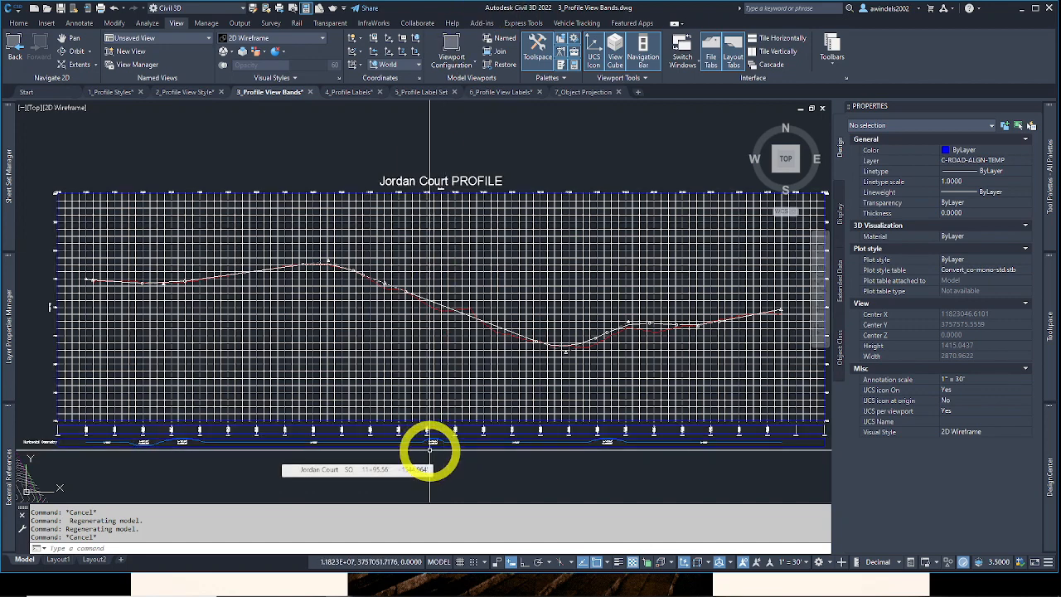
{"action": "scroll", "coordinate": [437, 437], "scroll_direction": "up", "scroll_amount": 2}
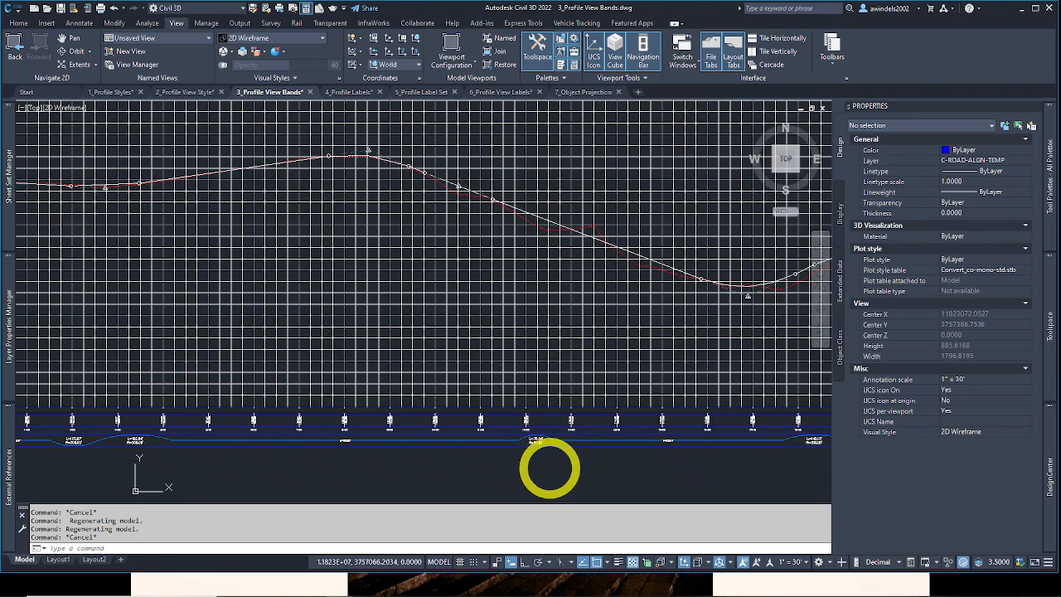
{"action": "scroll", "coordinate": [523, 465], "scroll_direction": "up", "scroll_amount": 3}
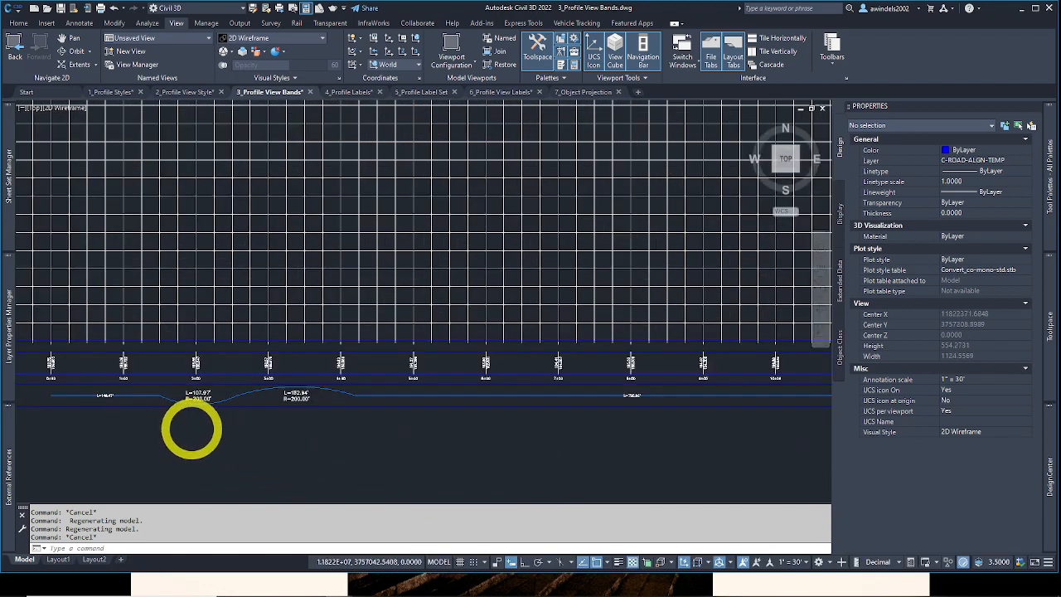
{"action": "scroll", "coordinate": [207, 415], "scroll_direction": "up", "scroll_amount": 4}
Step: Open the profile view properties of the Madison Lane profile view at its list of bands
{"action": "mouse_move", "coordinate": [220, 403]}
{"action": "middle_mouse_down"}
{"action": "mouse_move", "coordinate": [450, 462]}
{"action": "mouse_move", "coordinate": [422, 461]}
{"action": "mouse_move", "coordinate": [426, 424]}
{"action": "mouse_move", "coordinate": [293, 120]}
{"action": "middle_mouse_up"}
{"action": "scroll", "coordinate": [417, 418], "scroll_direction": "down", "scroll_amount": 3}
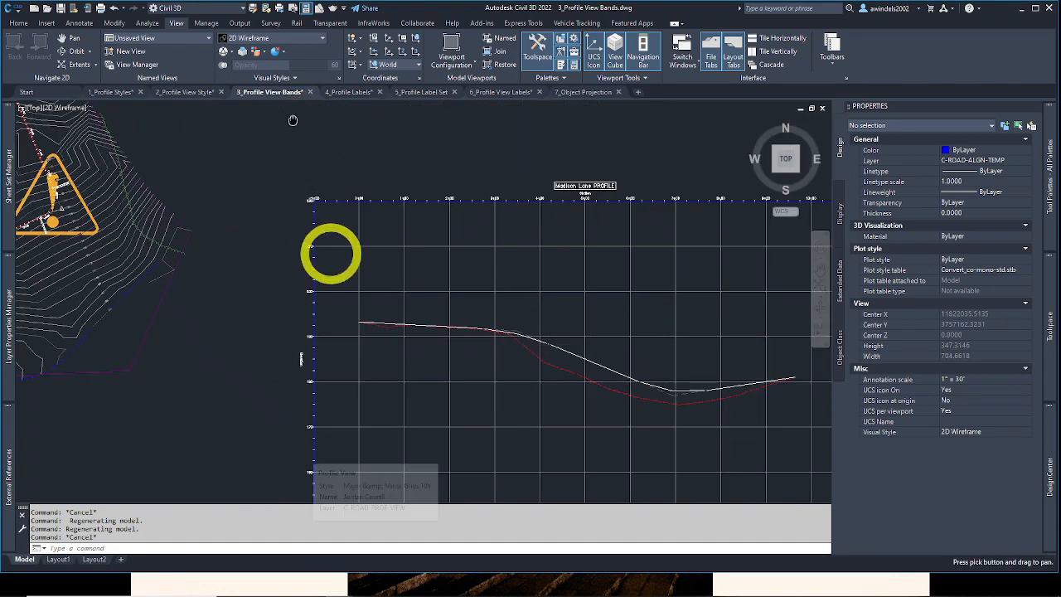
{"action": "scroll", "coordinate": [335, 265], "scroll_direction": "down", "scroll_amount": 4}
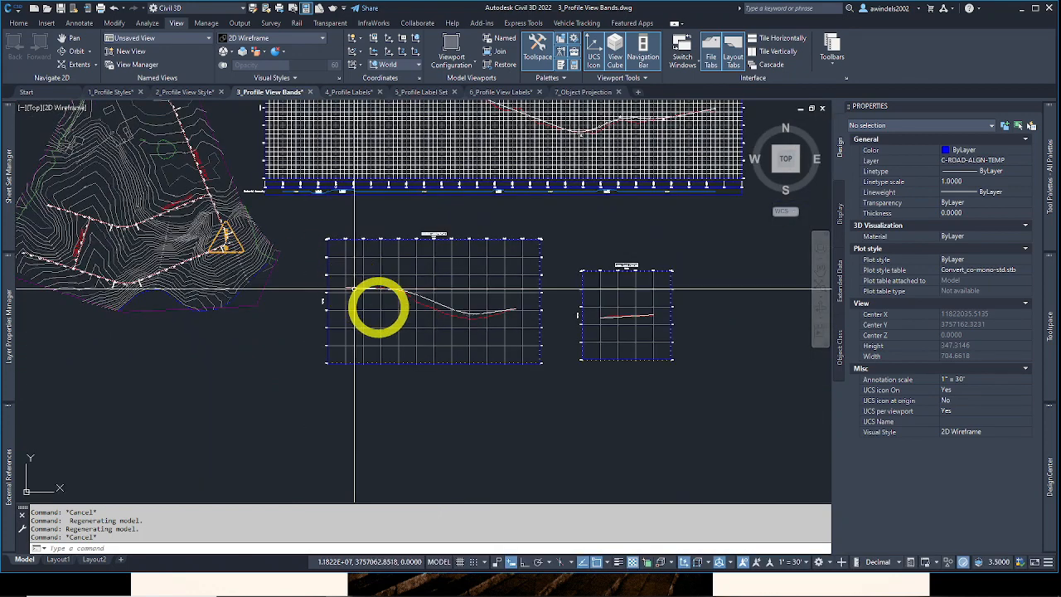
{"action": "left_click", "coordinate": [397, 311]}
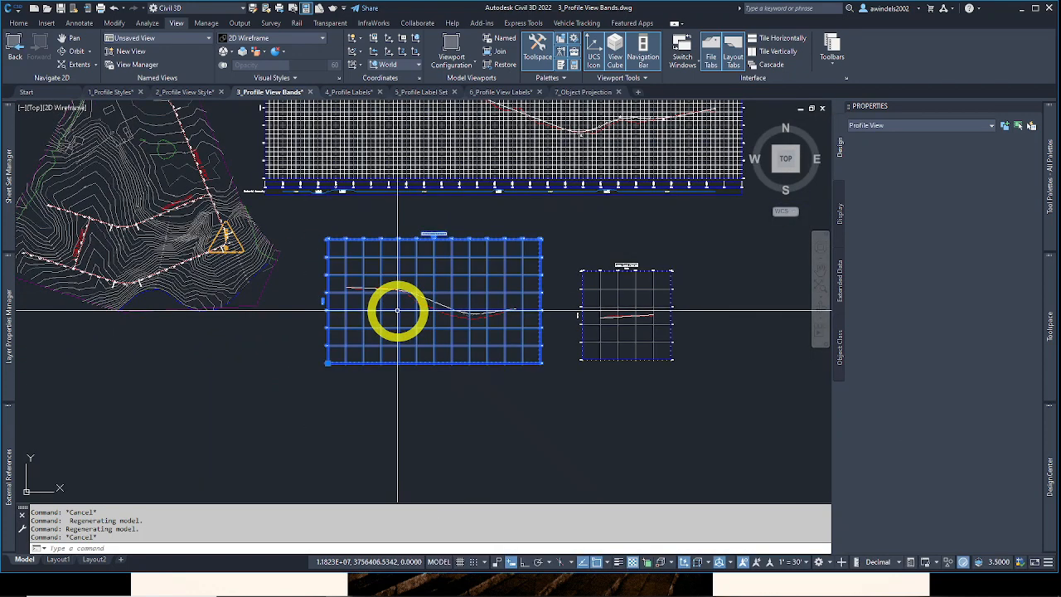
{"action": "right_click", "coordinate": [397, 310]}
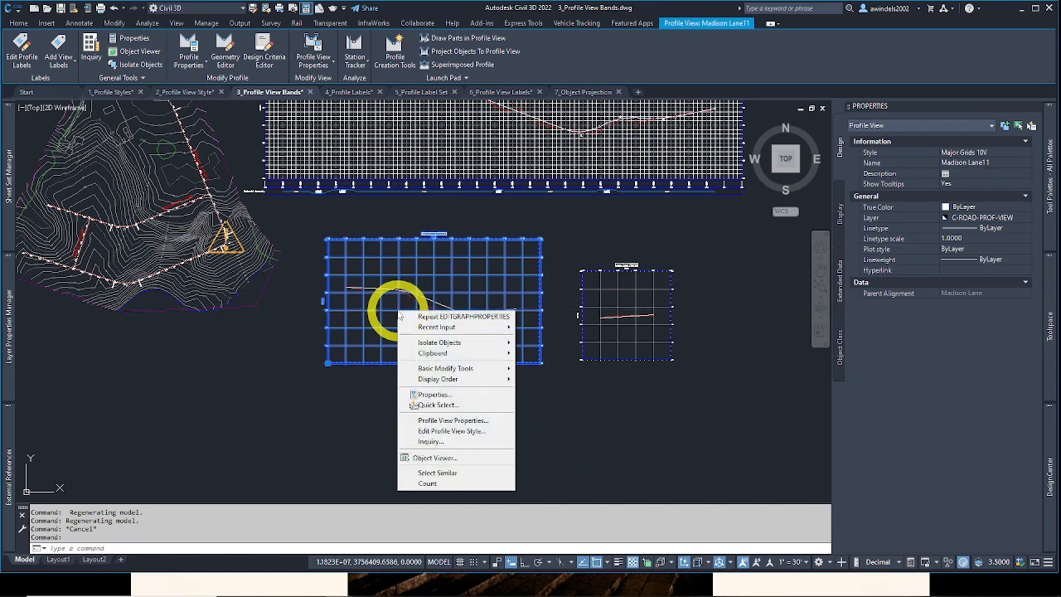
{"action": "left_click", "coordinate": [462, 430]}
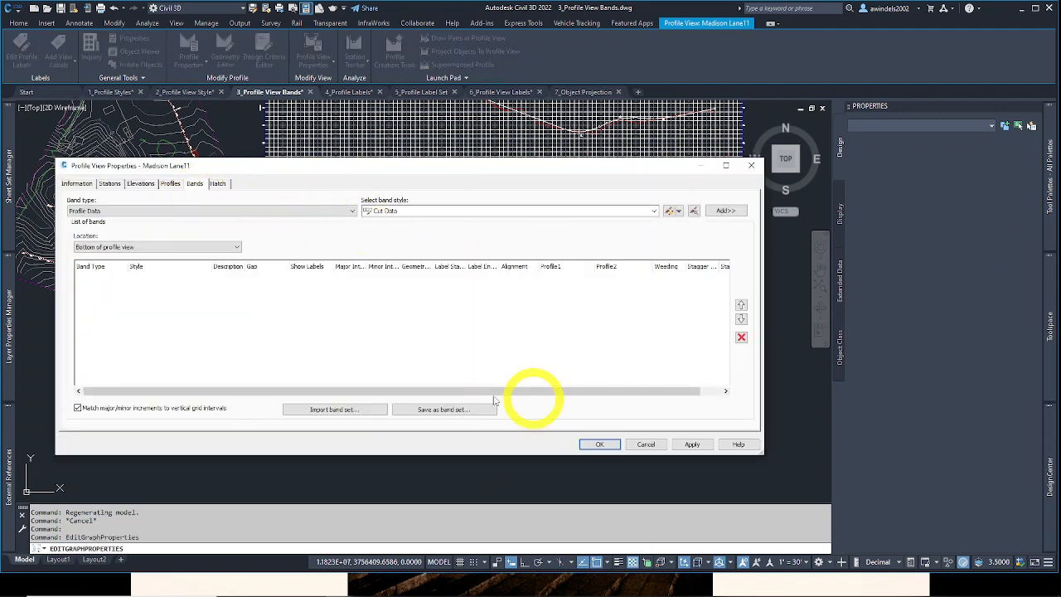
Step: Import the saved custom Favorite Band set into the Madison Lane profile view, confirm the properties and clear the selection
{"action": "left_click", "coordinate": [349, 411]}
{"action": "left_click", "coordinate": [506, 297]}
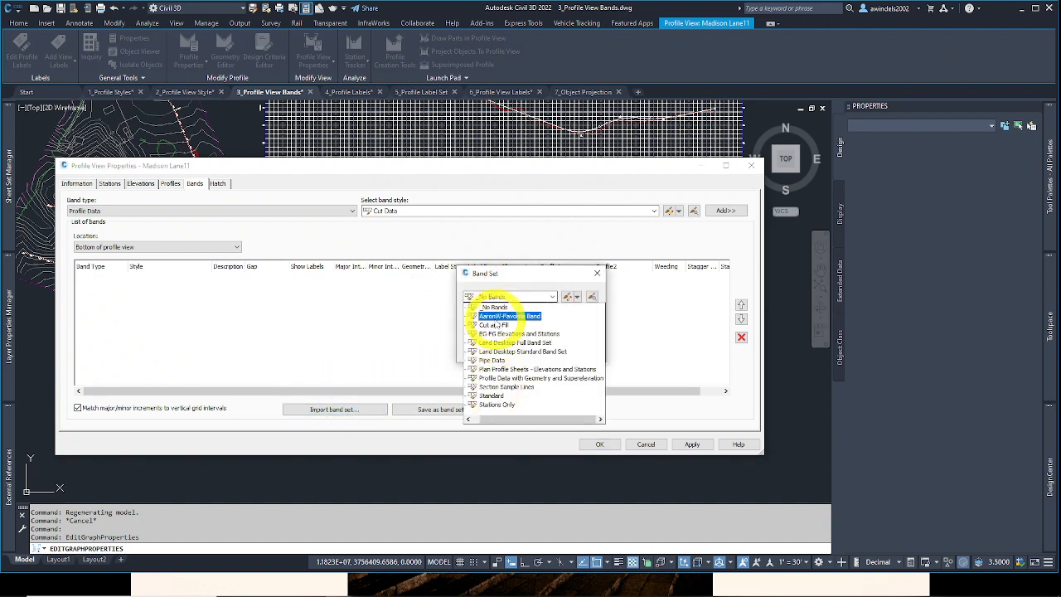
{"action": "left_click", "coordinate": [504, 316]}
{"action": "left_click", "coordinate": [484, 349]}
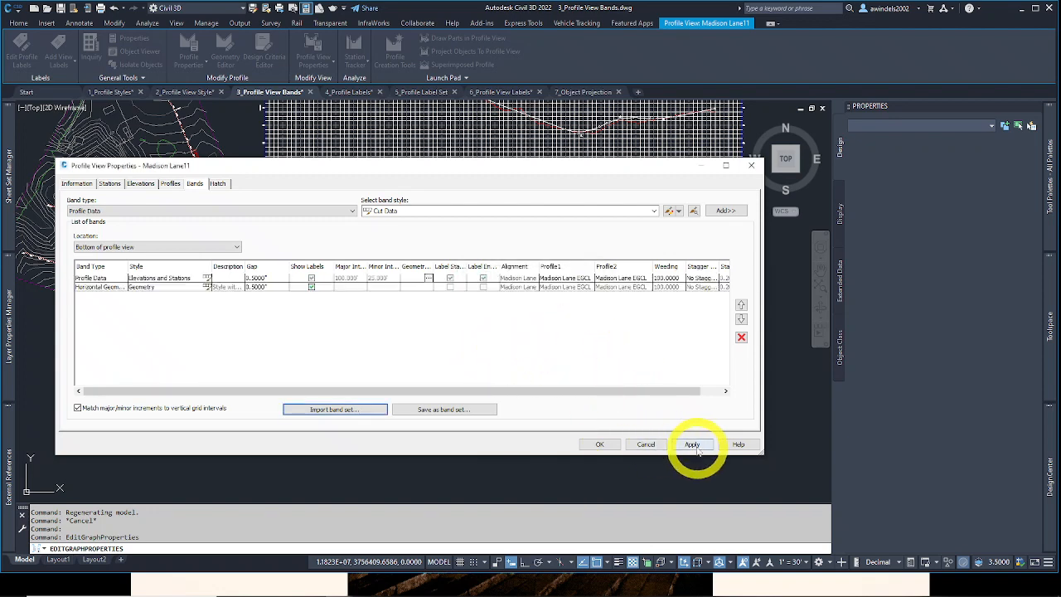
{"action": "left_click", "coordinate": [614, 446]}
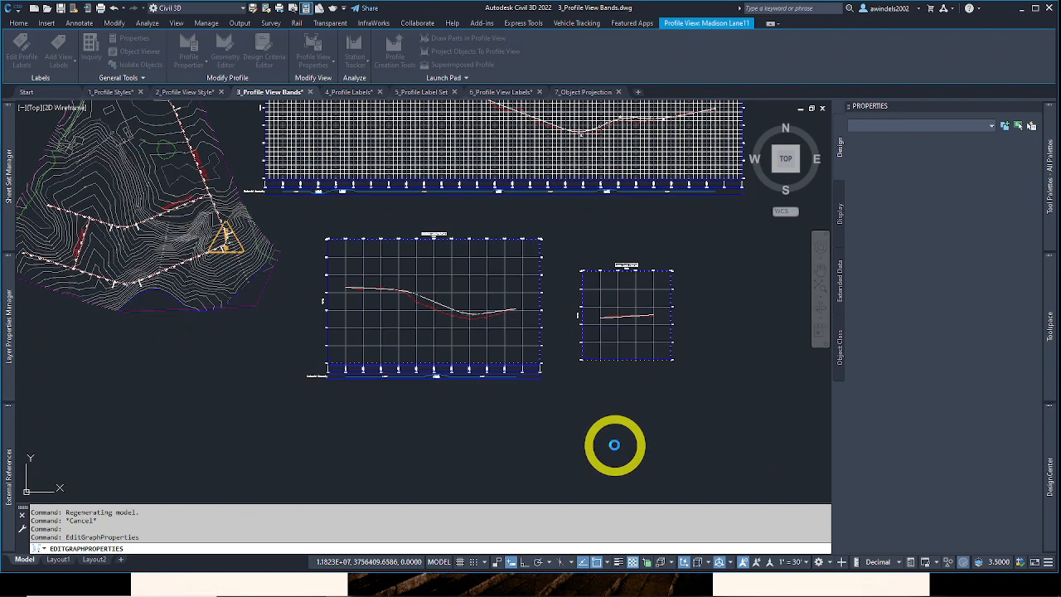
{"action": "key", "text": "Escape"}
{"action": "key", "text": "Escape"}
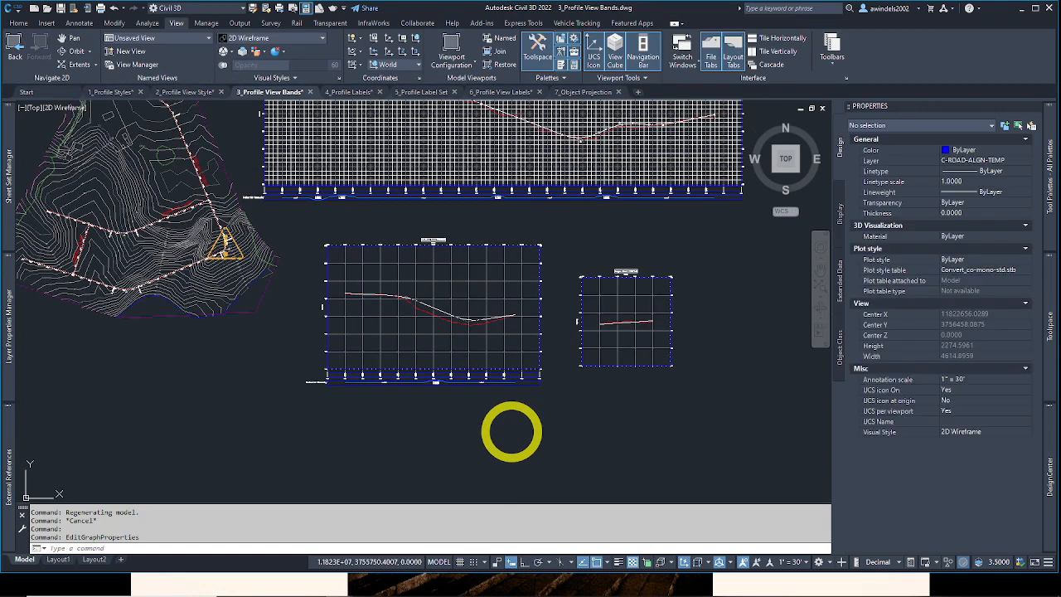
Step: Examine the imported bands beneath the Madison Lane profile view, including the tangent from station 0+00 and the curve near 5+00
{"action": "scroll", "coordinate": [443, 383], "scroll_direction": "up", "scroll_amount": 5}
{"action": "scroll", "coordinate": [443, 383], "scroll_direction": "up", "scroll_amount": 5}
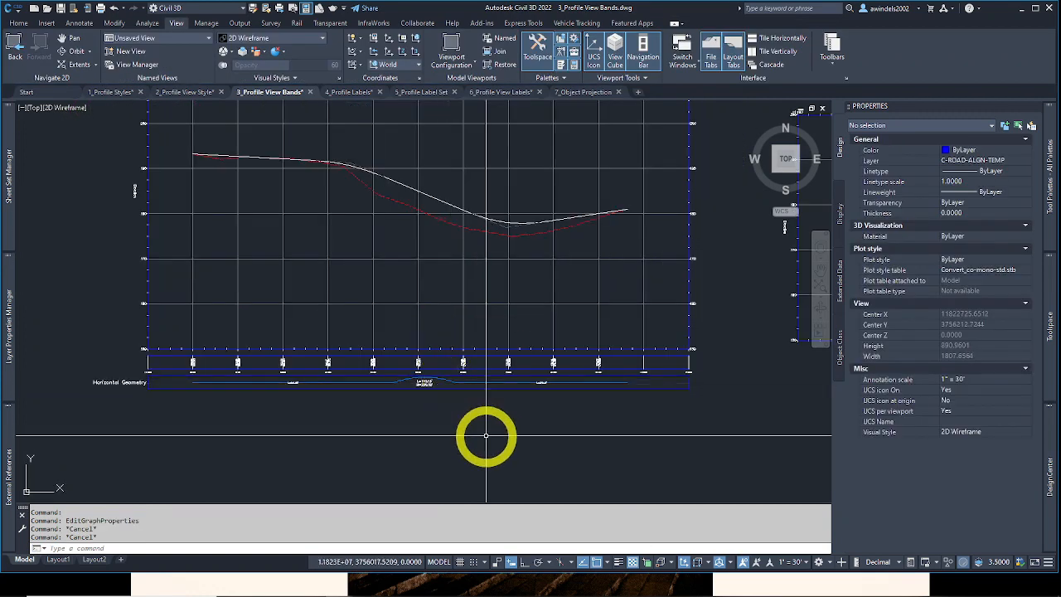
{"action": "scroll", "coordinate": [362, 385], "scroll_direction": "up", "scroll_amount": 2}
{"action": "middle_click_drag", "start_coordinate": [361, 385], "coordinate": [597, 446]}
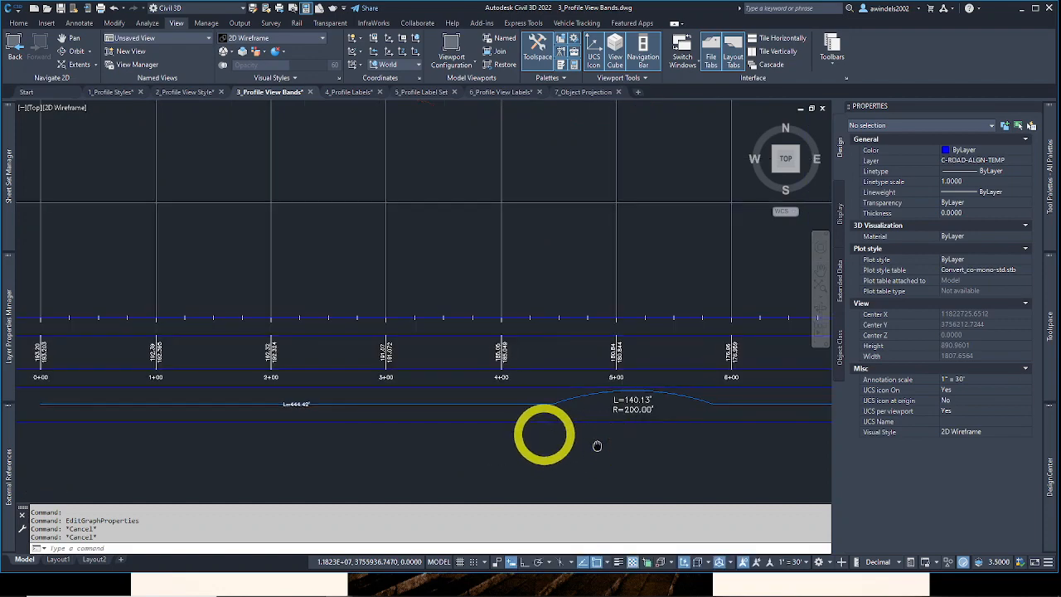
{"action": "middle_click_drag", "start_coordinate": [457, 427], "coordinate": [718, 428]}
{"action": "scroll", "coordinate": [159, 402], "scroll_direction": "down", "scroll_amount": 5}
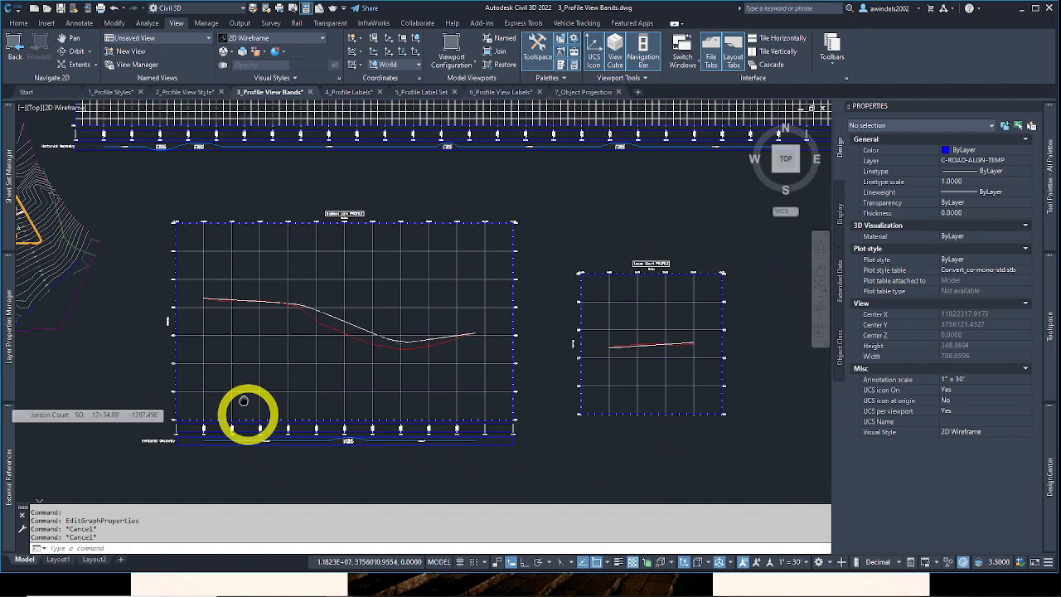
Step: Inspect the Jordan Court horizontal geometry band where the curve between stations 3+00 and 4+00 meets the following tangent
{"action": "scroll", "coordinate": [246, 268], "scroll_direction": "up", "scroll_amount": 4}
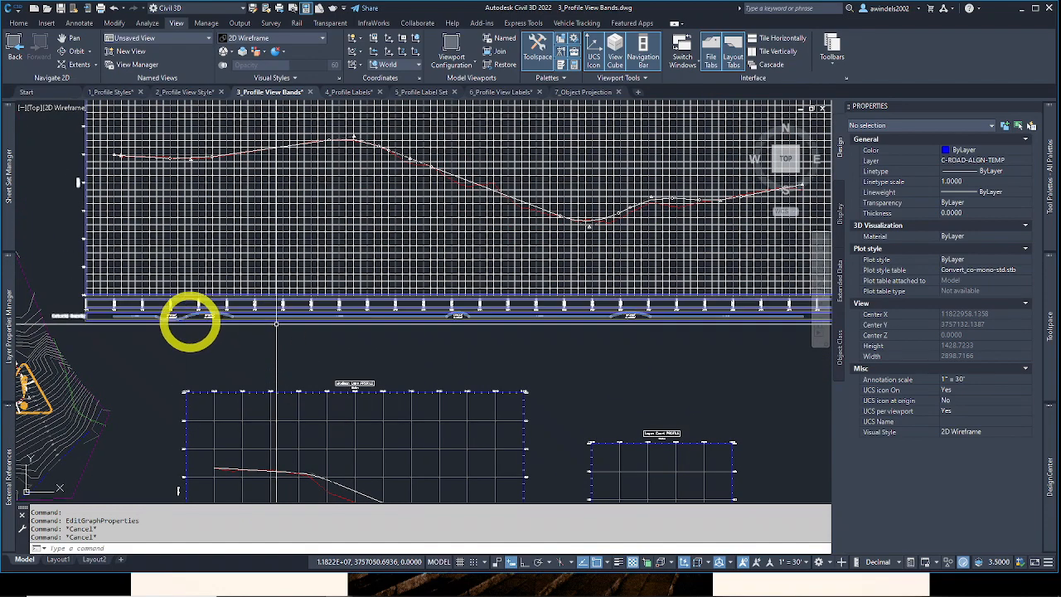
{"action": "scroll", "coordinate": [197, 323], "scroll_direction": "up", "scroll_amount": 5}
{"action": "scroll", "coordinate": [199, 322], "scroll_direction": "up", "scroll_amount": 1}
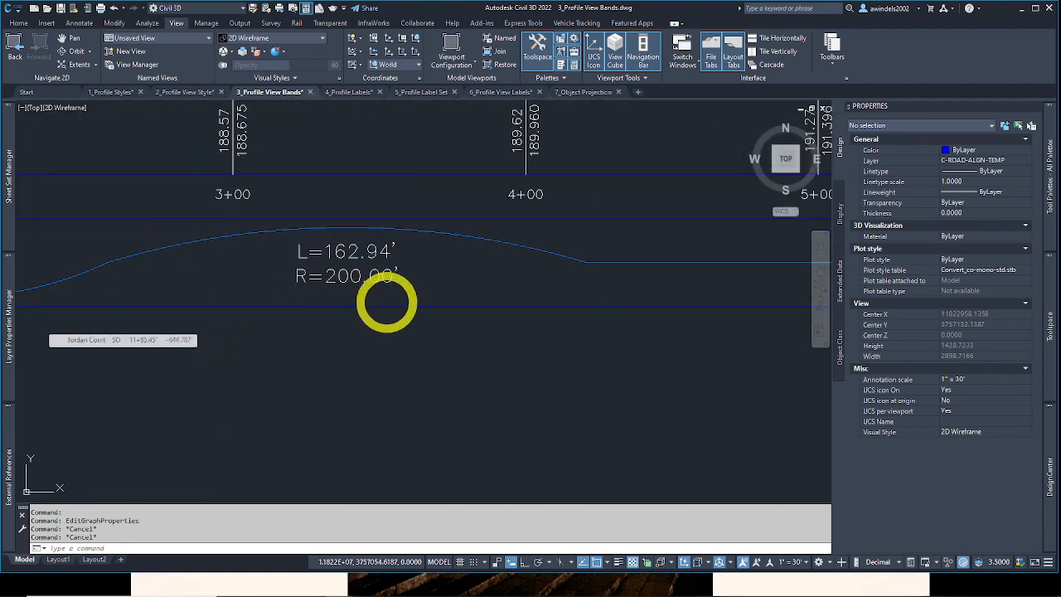
{"action": "middle_click_drag", "start_coordinate": [462, 261], "coordinate": [261, 341]}
{"action": "scroll", "coordinate": [262, 341], "scroll_direction": "down", "scroll_amount": 2}
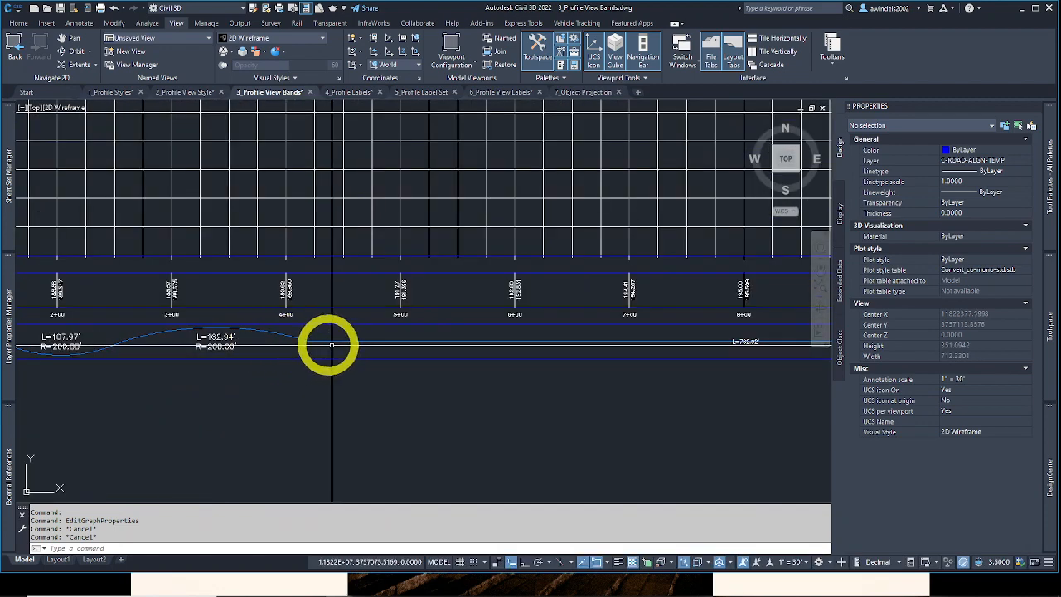
Step: Open the profile view properties of the Jordan Court profile view at its list of bands
{"action": "left_click", "coordinate": [326, 341]}
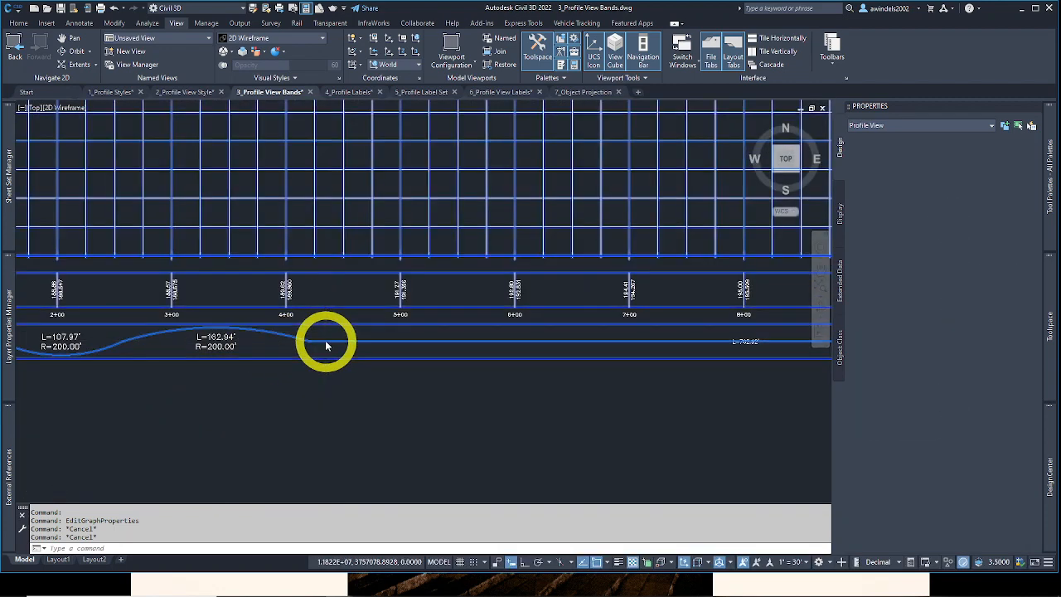
{"action": "scroll", "coordinate": [327, 340], "scroll_direction": "down", "scroll_amount": 4}
{"action": "middle_click_drag", "start_coordinate": [330, 340], "coordinate": [373, 414]}
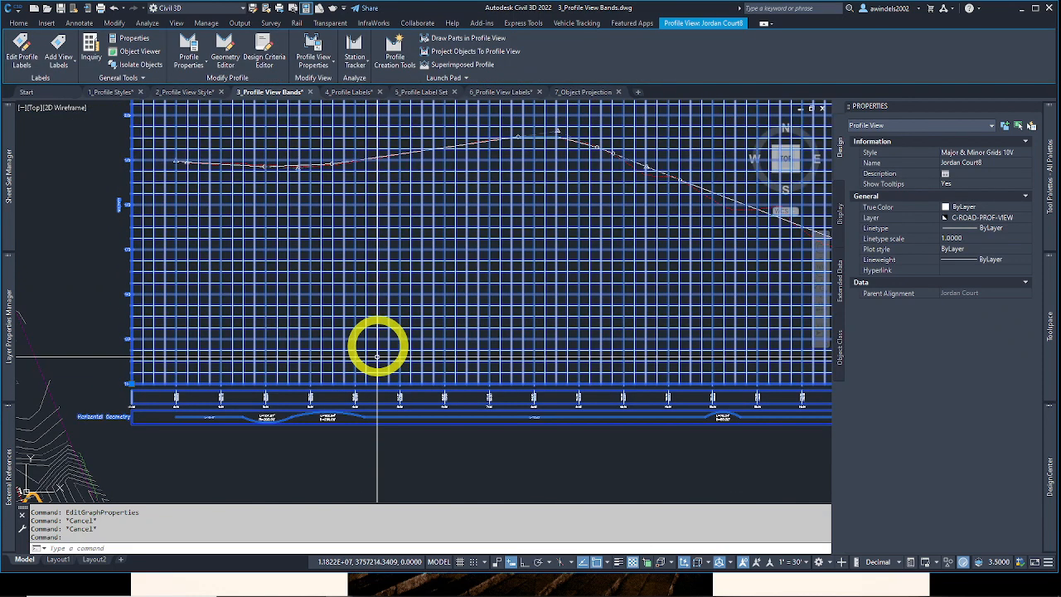
{"action": "right_click", "coordinate": [377, 357]}
{"action": "left_click", "coordinate": [452, 457]}
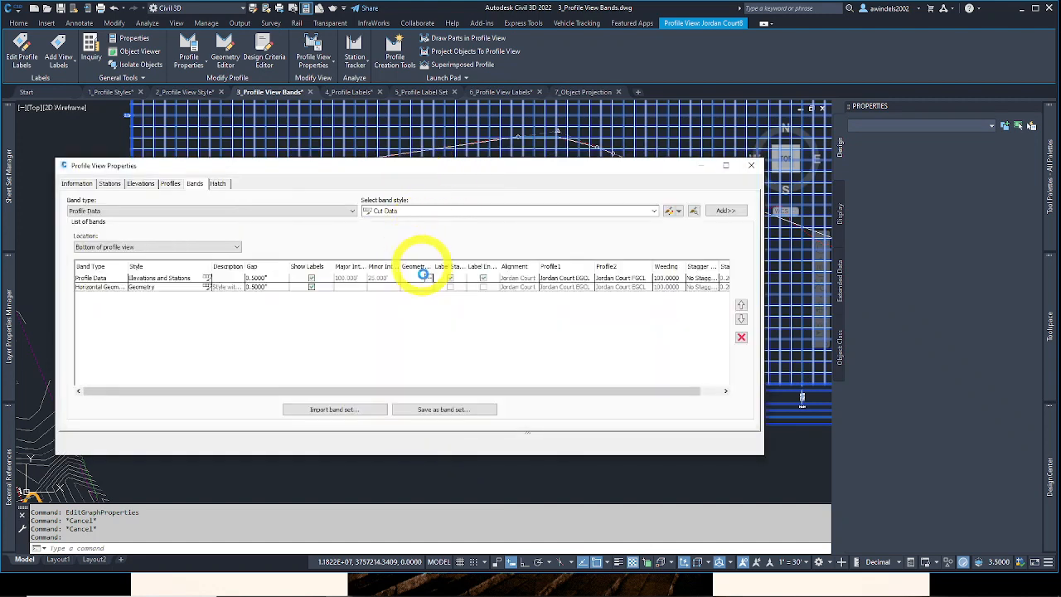
Step: Move the Horizontal Geometry band above the Profile Data band in the Jordan Court band list and apply the order
{"action": "left_click", "coordinate": [98, 287]}
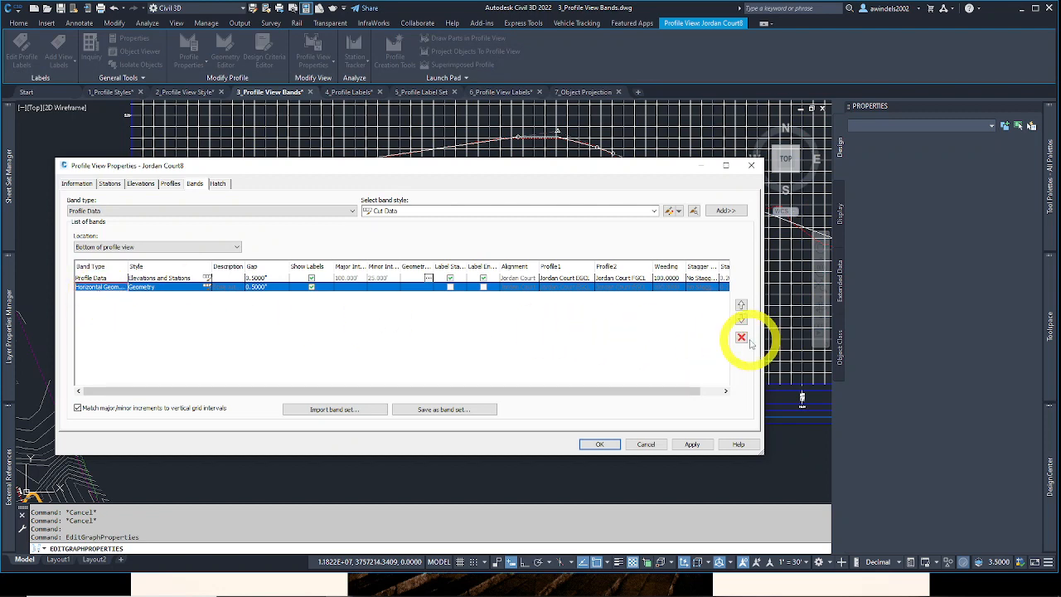
{"action": "left_click", "coordinate": [741, 305]}
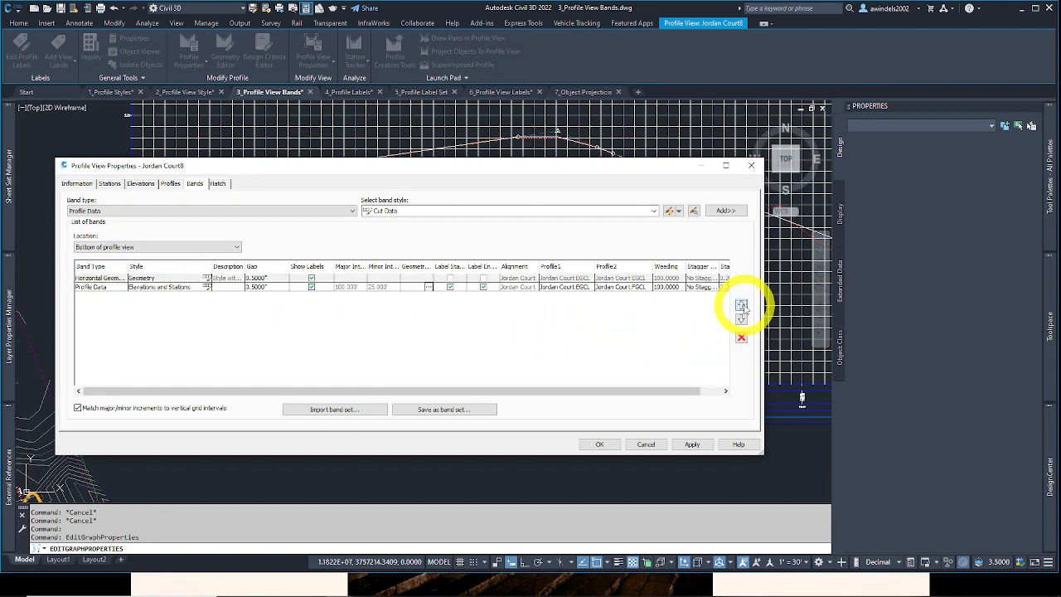
{"action": "left_click_drag", "start_coordinate": [639, 163], "coordinate": [644, 77]}
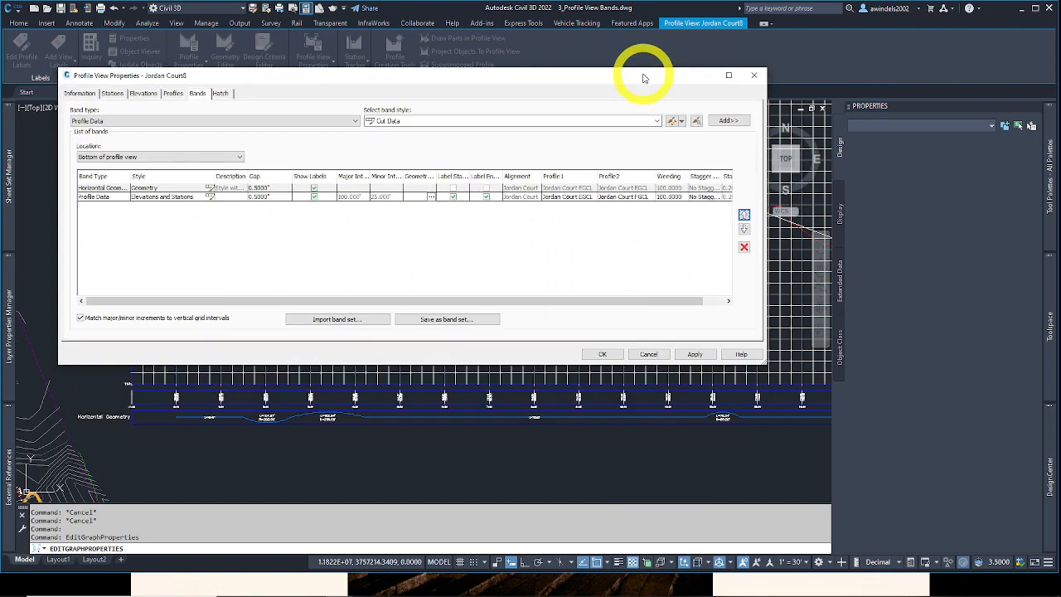
{"action": "left_click", "coordinate": [694, 354]}
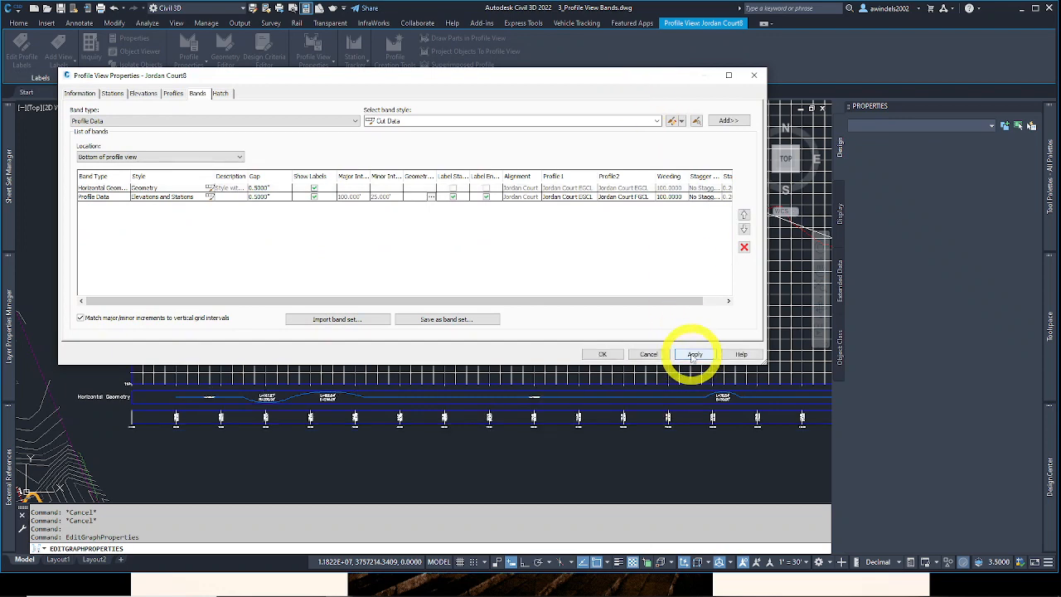
Step: Return the Horizontal Geometry band to its place below the Profile Data band and apply the order
{"action": "left_click", "coordinate": [705, 197]}
{"action": "left_click", "coordinate": [743, 233]}
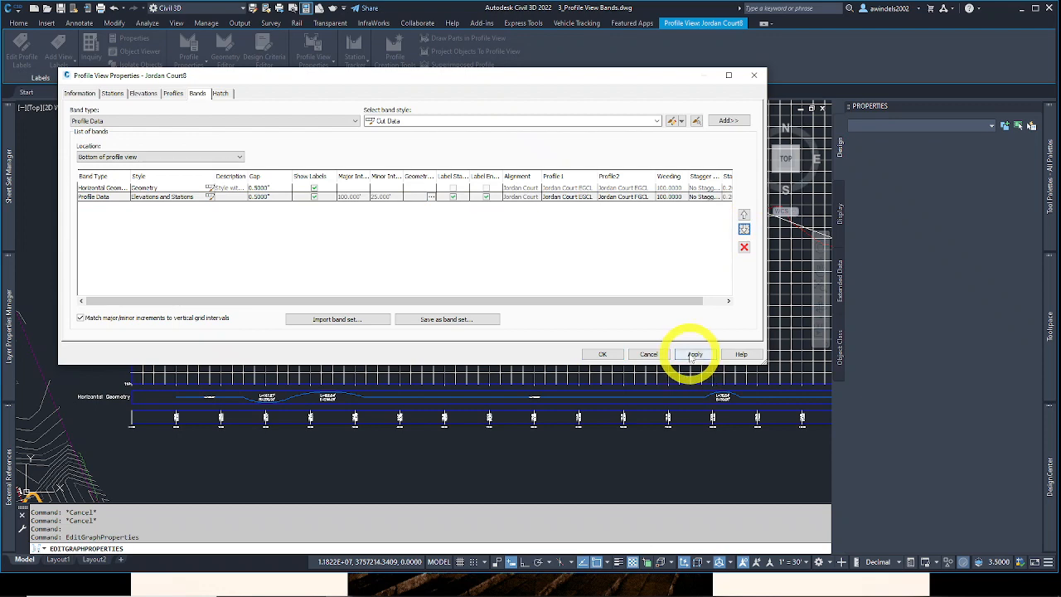
{"action": "left_click", "coordinate": [692, 355]}
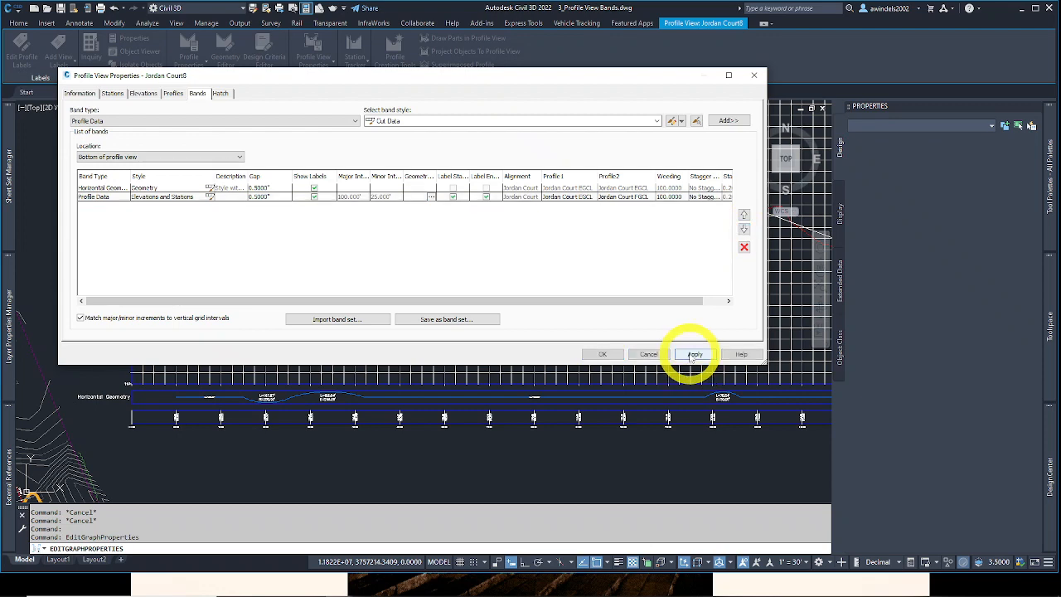
{"action": "left_click", "coordinate": [671, 189]}
{"action": "left_click", "coordinate": [744, 228]}
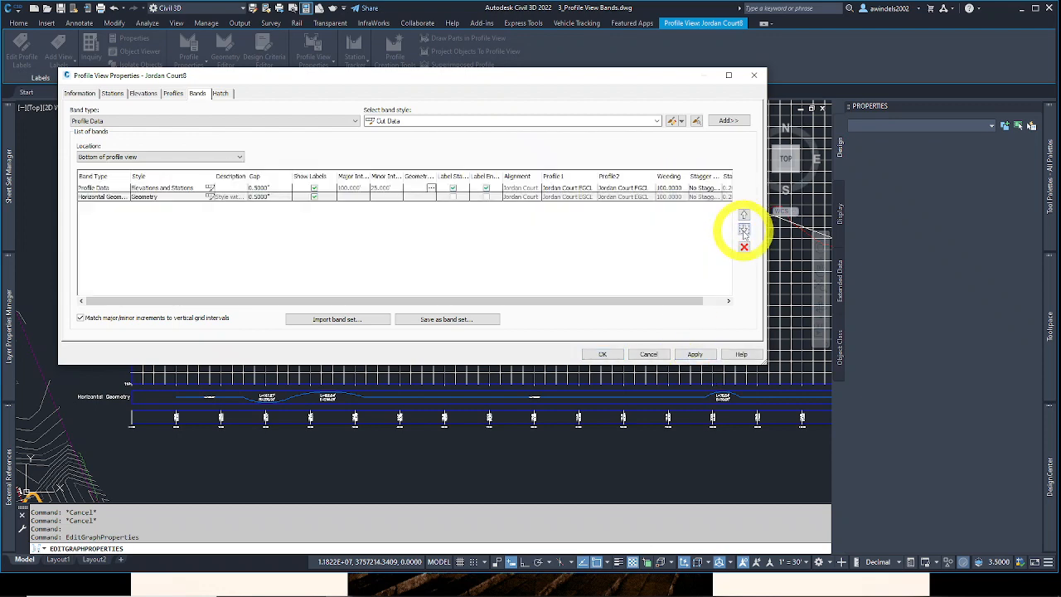
{"action": "left_click", "coordinate": [695, 354]}
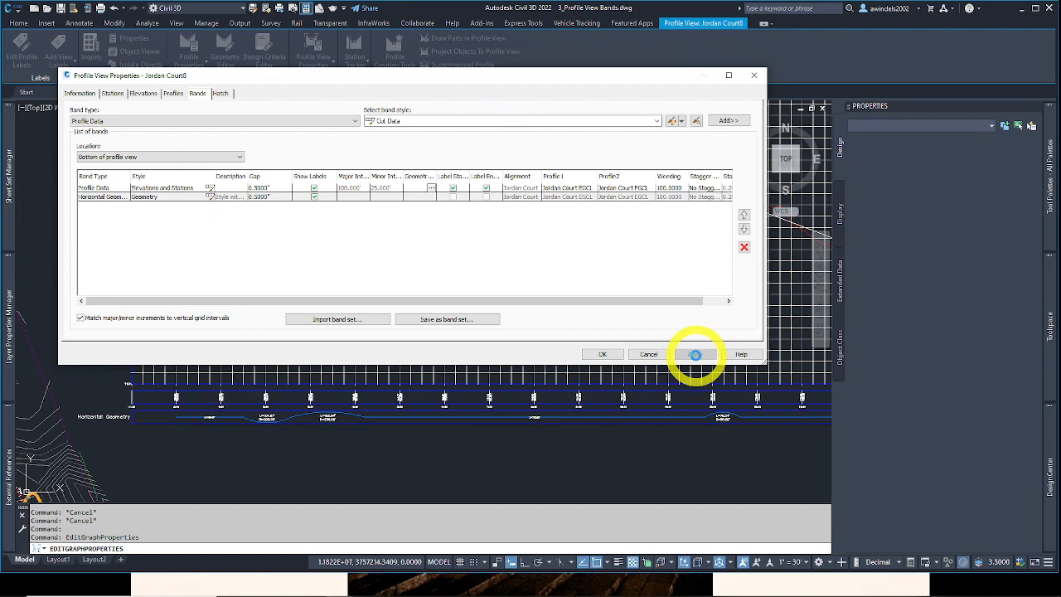
Step: Delete the Horizontal Geometry band from the Jordan Court profile view, apply the change and confirm the properties
{"action": "left_click", "coordinate": [668, 197]}
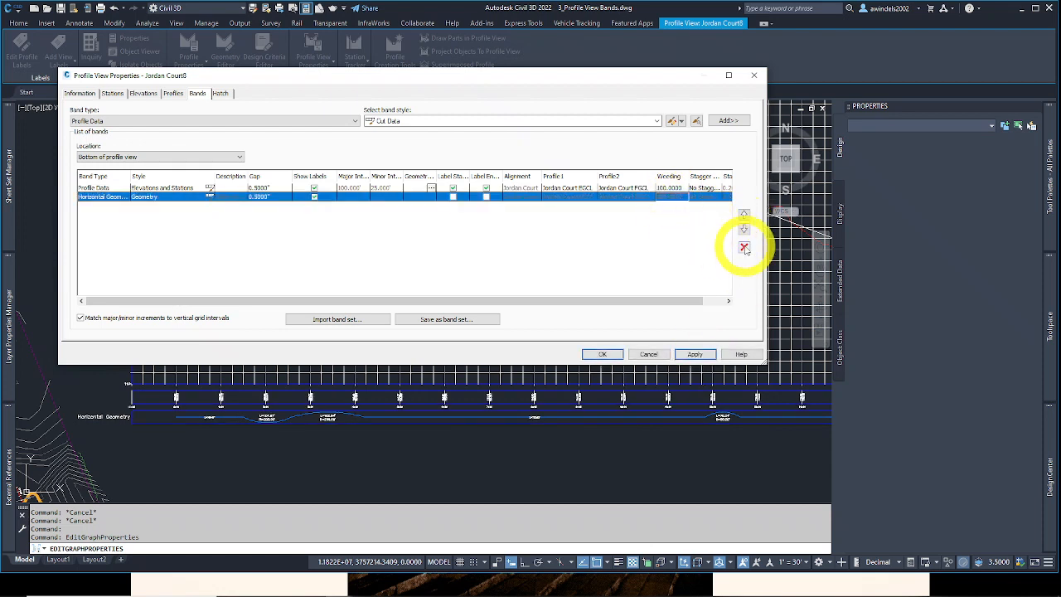
{"action": "left_click", "coordinate": [744, 248]}
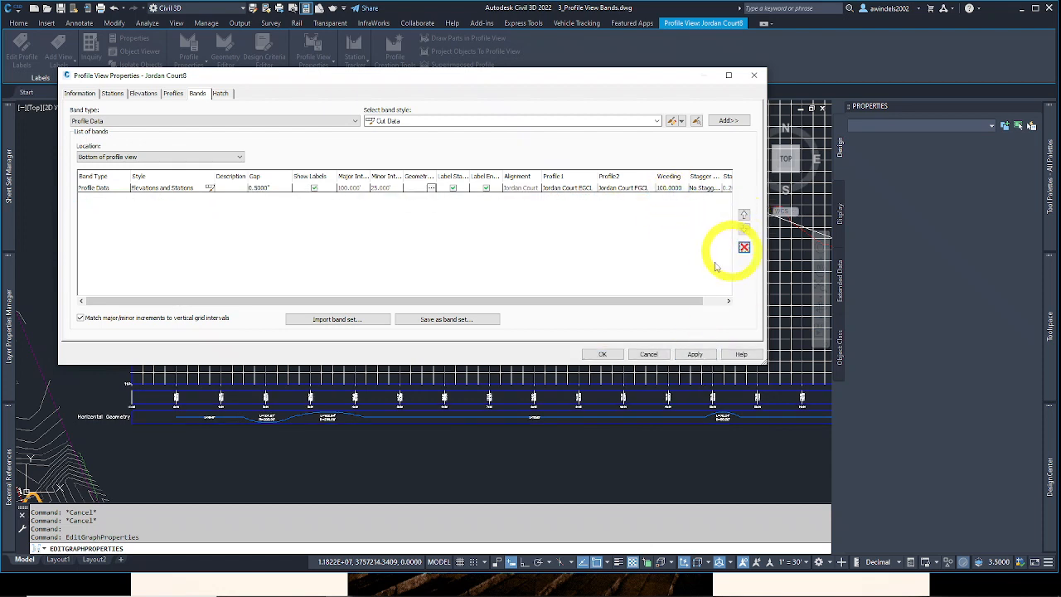
{"action": "left_click", "coordinate": [693, 354]}
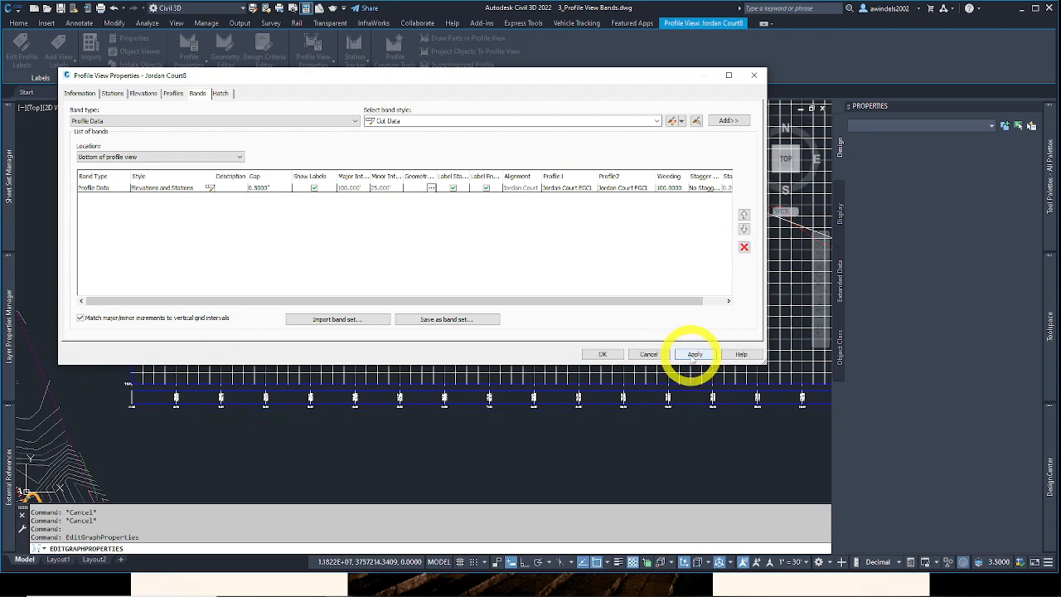
{"action": "left_click", "coordinate": [603, 354]}
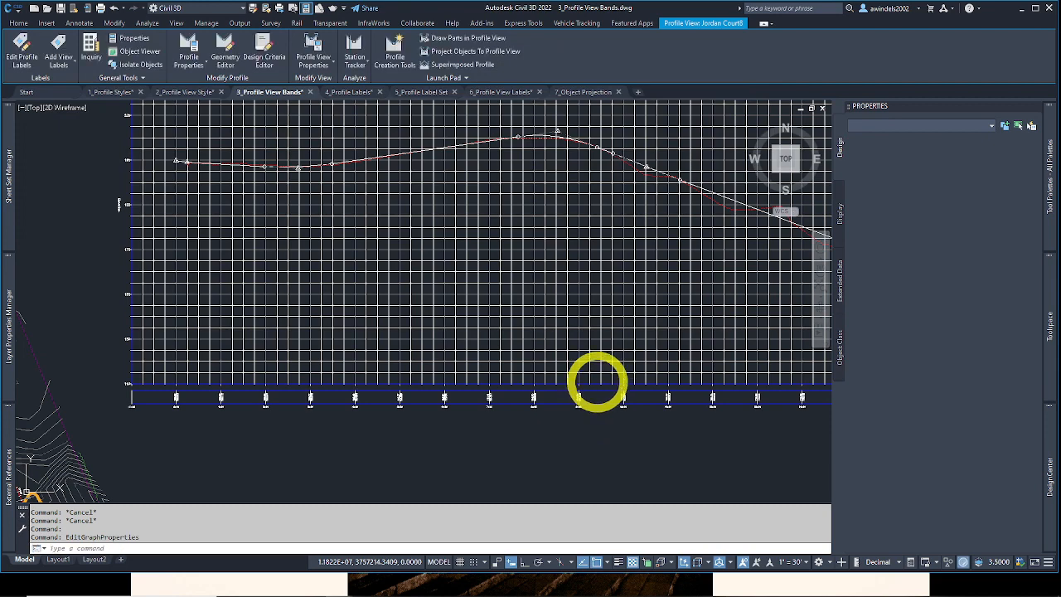
Step: Switch to the 4_Profile Labels drawing, clear the selection and look over the Jordan Court design profile
{"action": "left_click", "coordinate": [358, 92]}
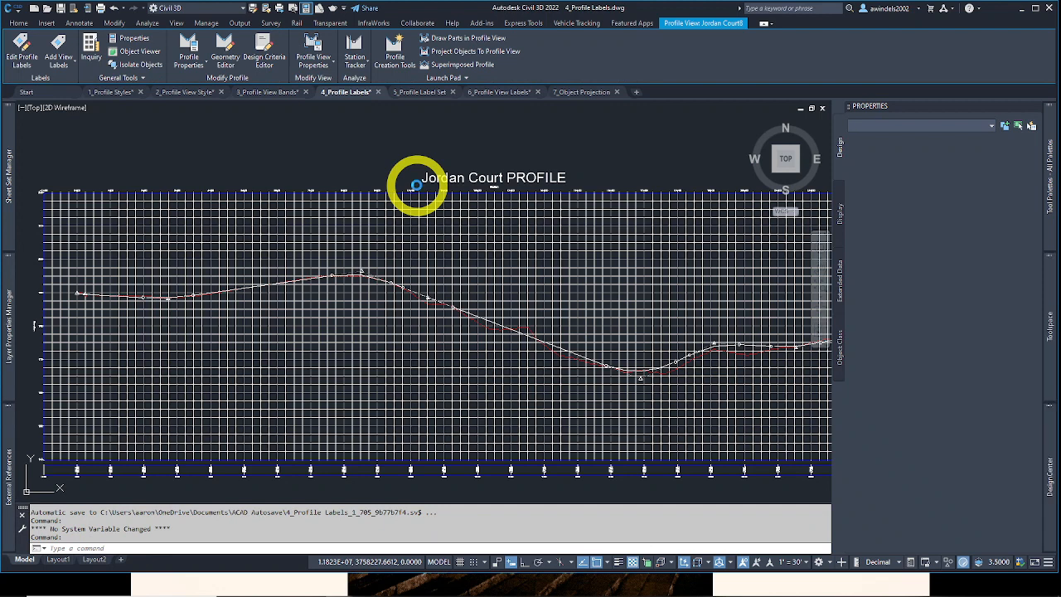
{"action": "key", "text": "Escape"}
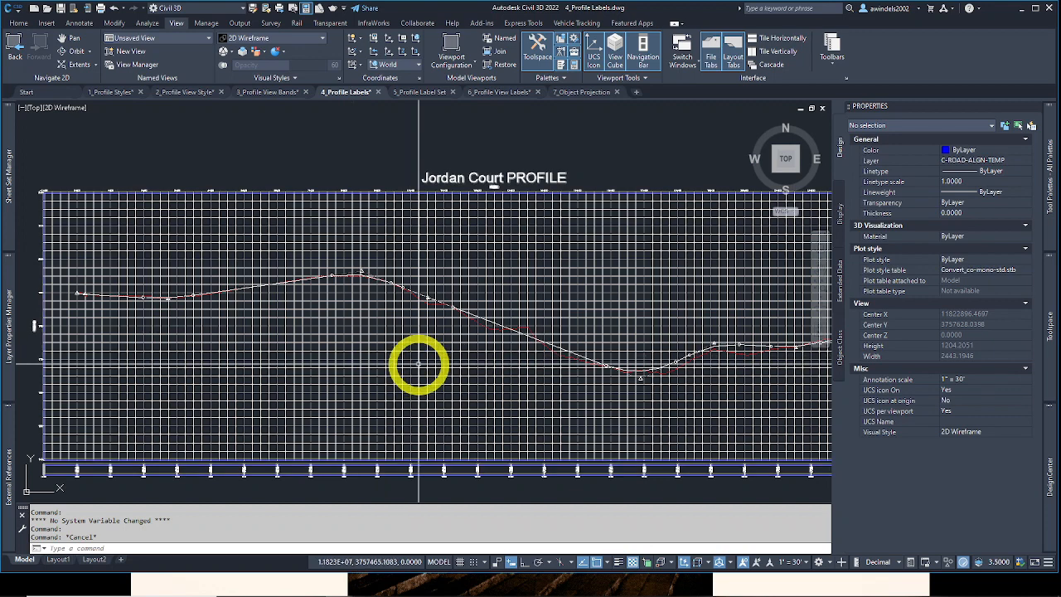
{"action": "mouse_move", "coordinate": [419, 363]}
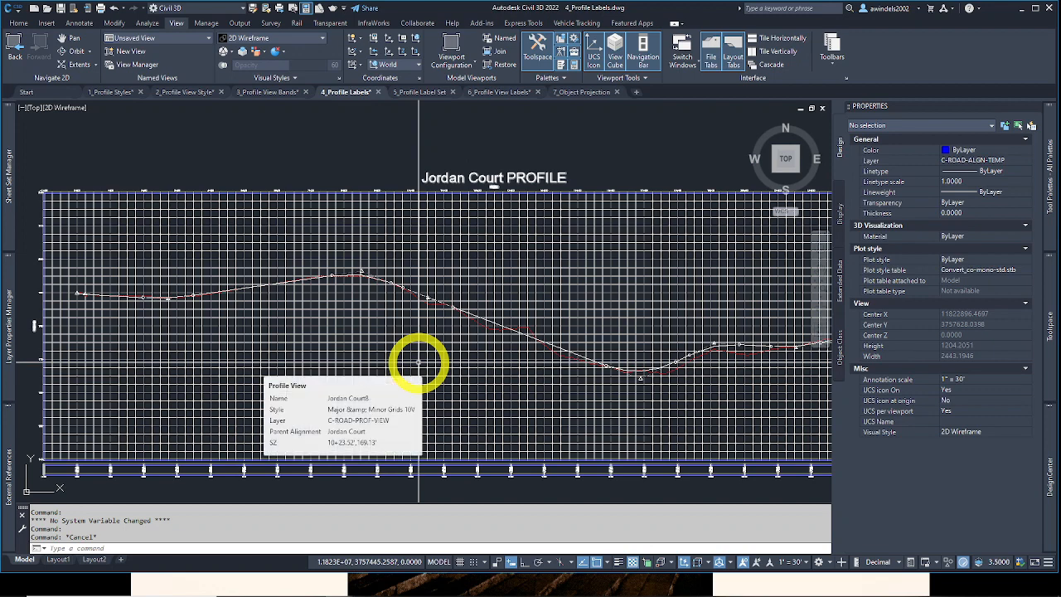
{"action": "middle_click_drag", "start_coordinate": [415, 364], "coordinate": [420, 385]}
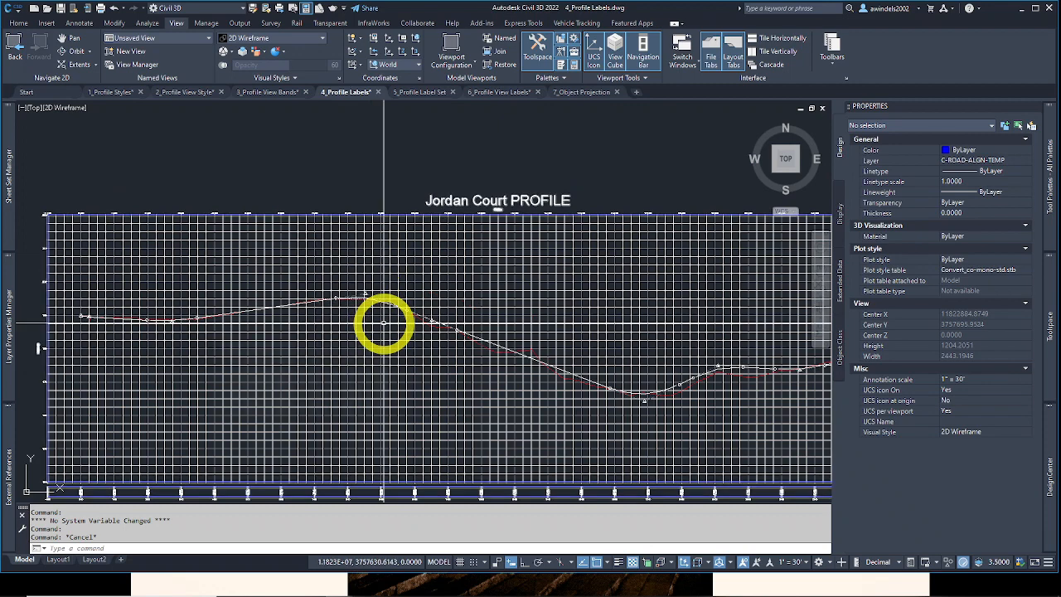
{"action": "mouse_move", "coordinate": [384, 322]}
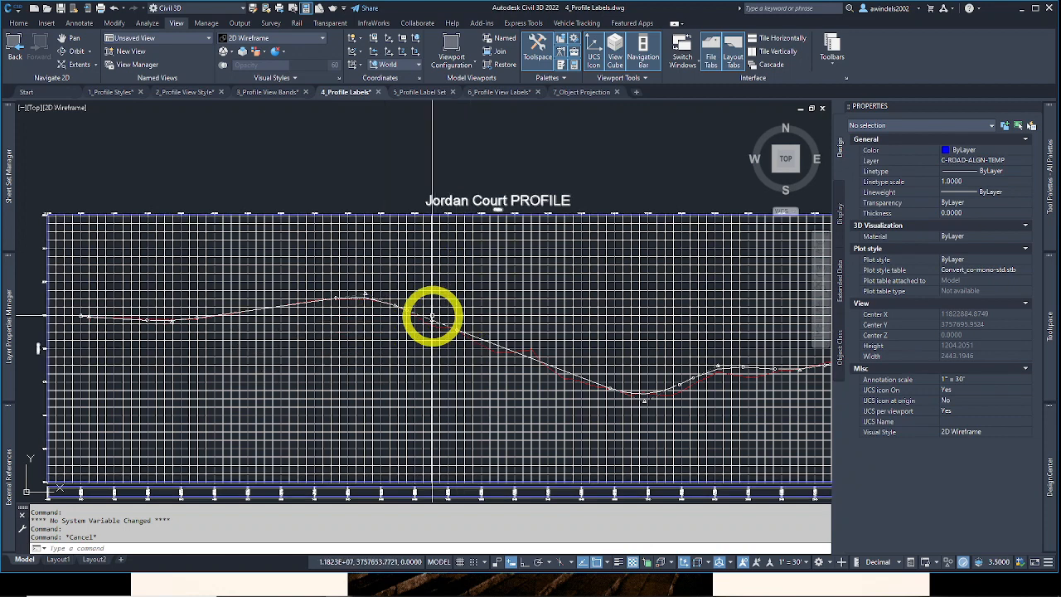
{"action": "mouse_move", "coordinate": [432, 317]}
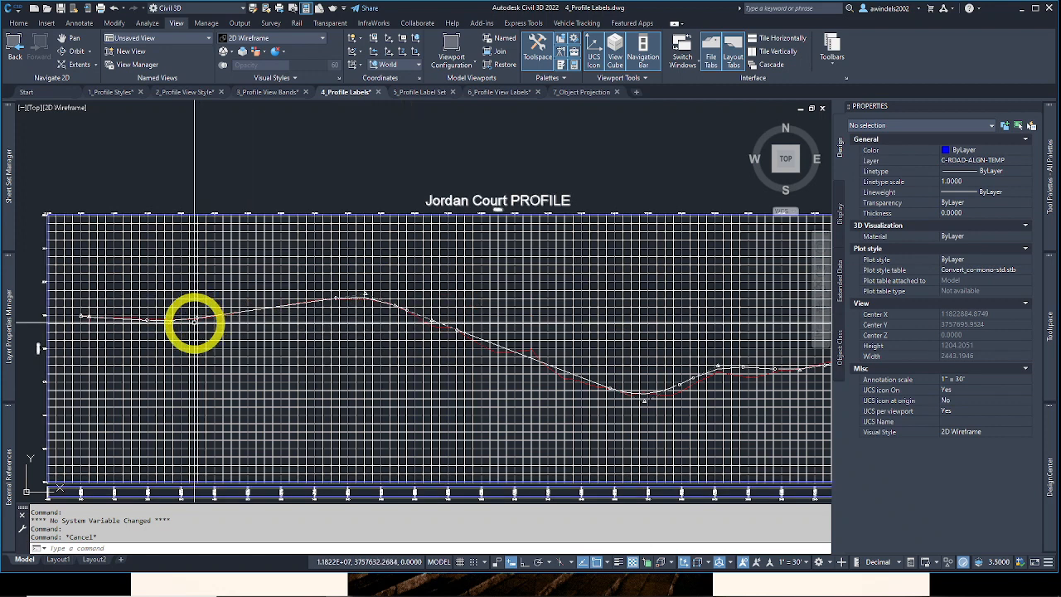
{"action": "mouse_move", "coordinate": [194, 320]}
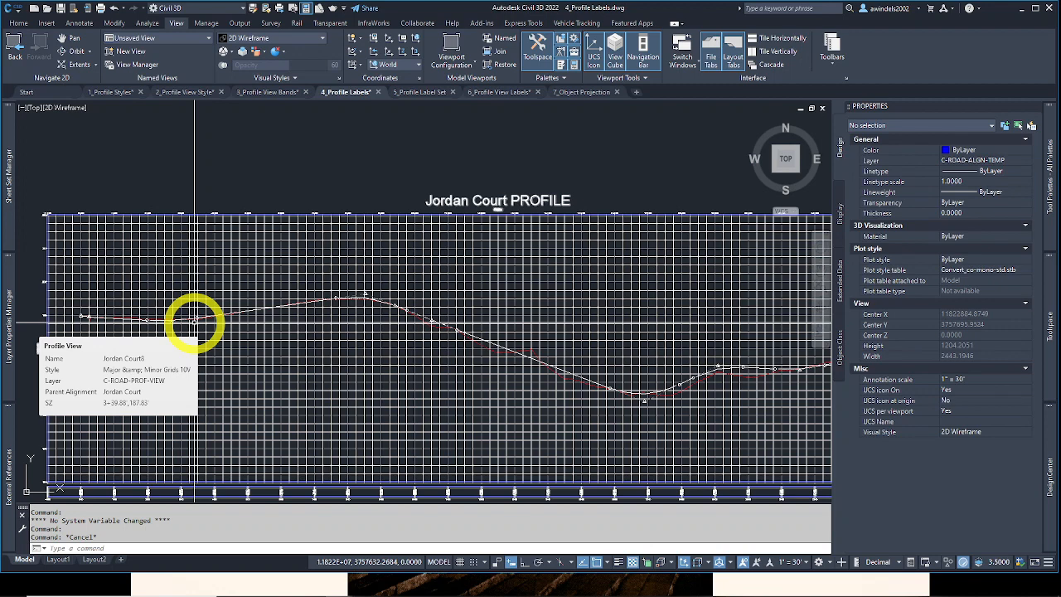
{"action": "key", "text": "Escape"}
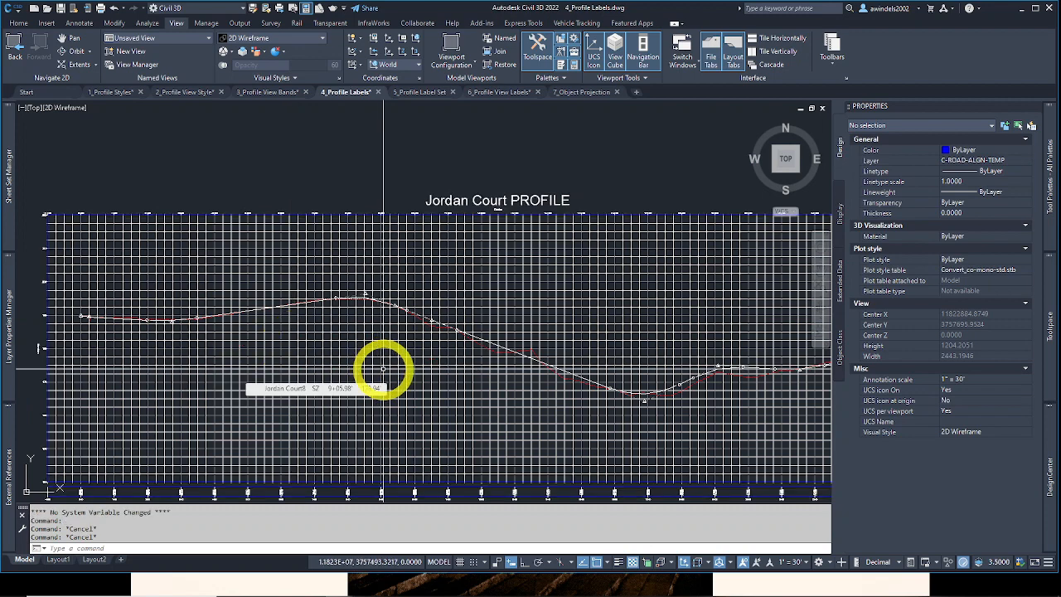
Step: Select the Jordan Court FGCL design profile and open its profile labels for editing
{"action": "scroll", "coordinate": [383, 369], "scroll_direction": "up", "scroll_amount": 6}
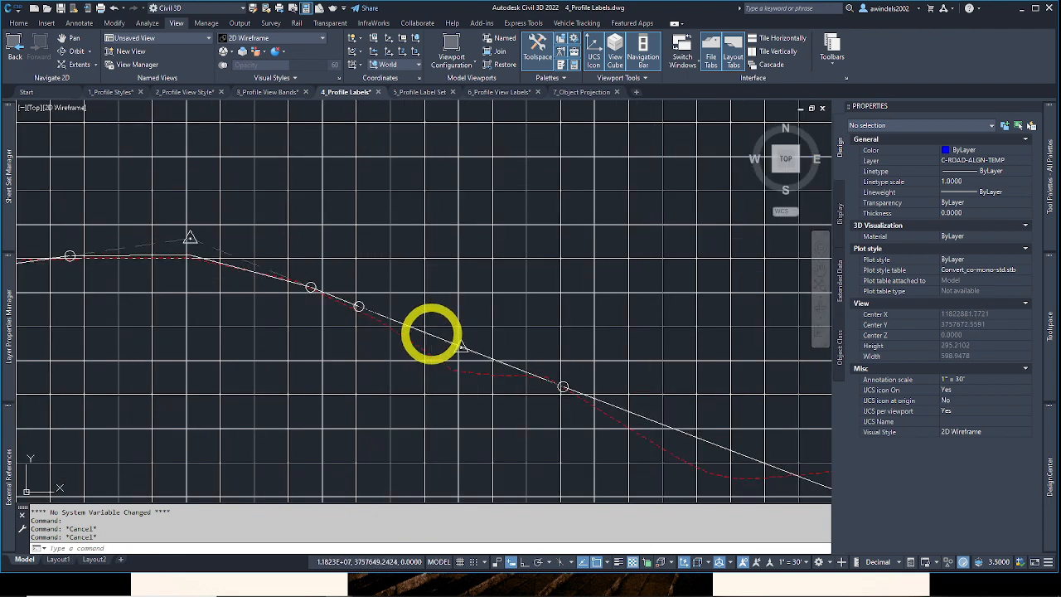
{"action": "left_click", "coordinate": [431, 334]}
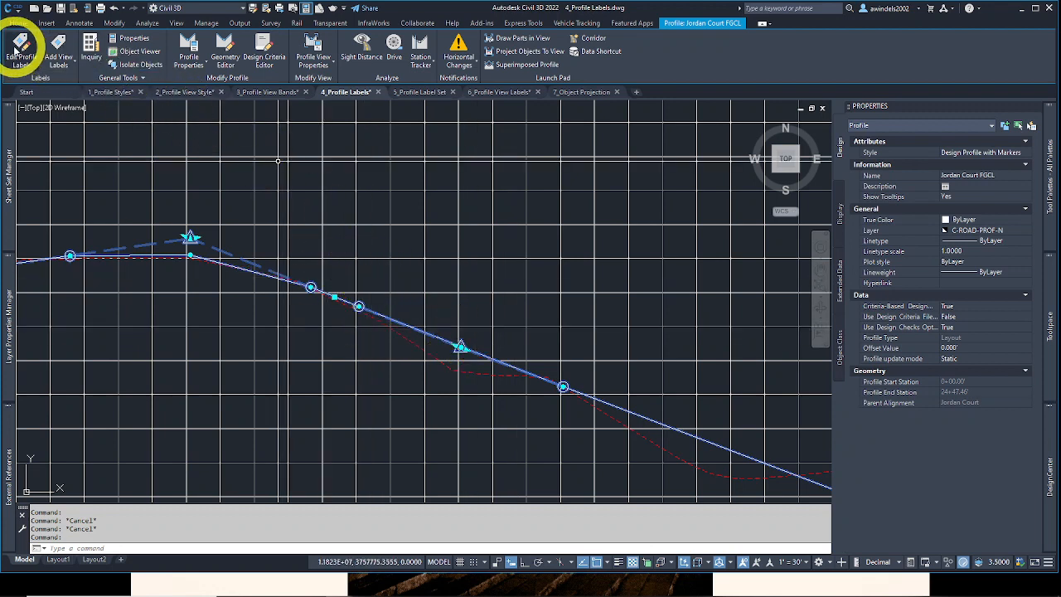
{"action": "middle_click_drag", "start_coordinate": [495, 356], "coordinate": [403, 315]}
{"action": "scroll", "coordinate": [403, 318], "scroll_direction": "down", "scroll_amount": 2}
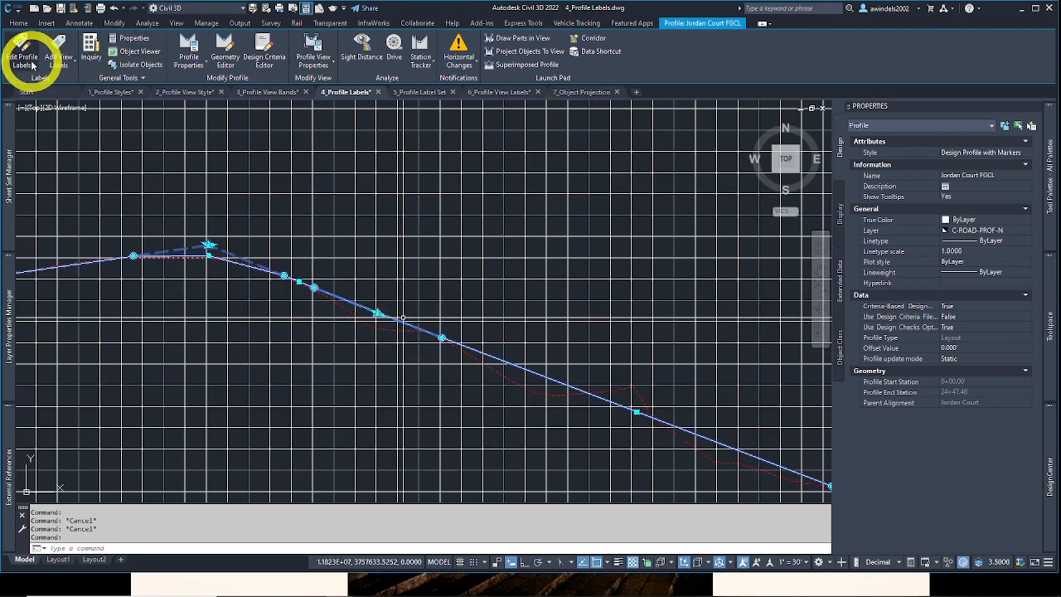
{"action": "left_click", "coordinate": [64, 68]}
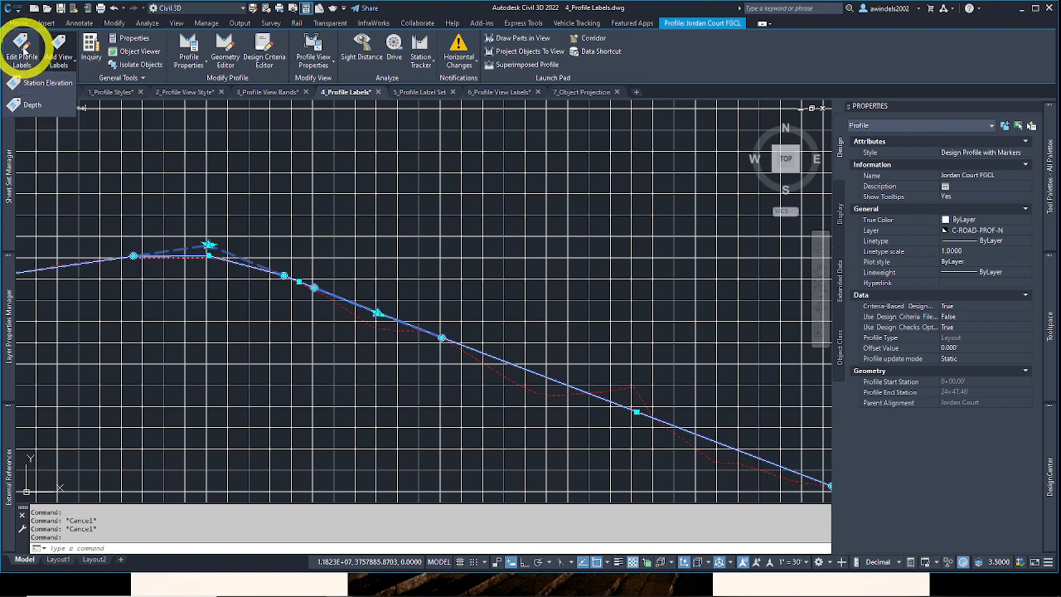
{"action": "left_click", "coordinate": [23, 51]}
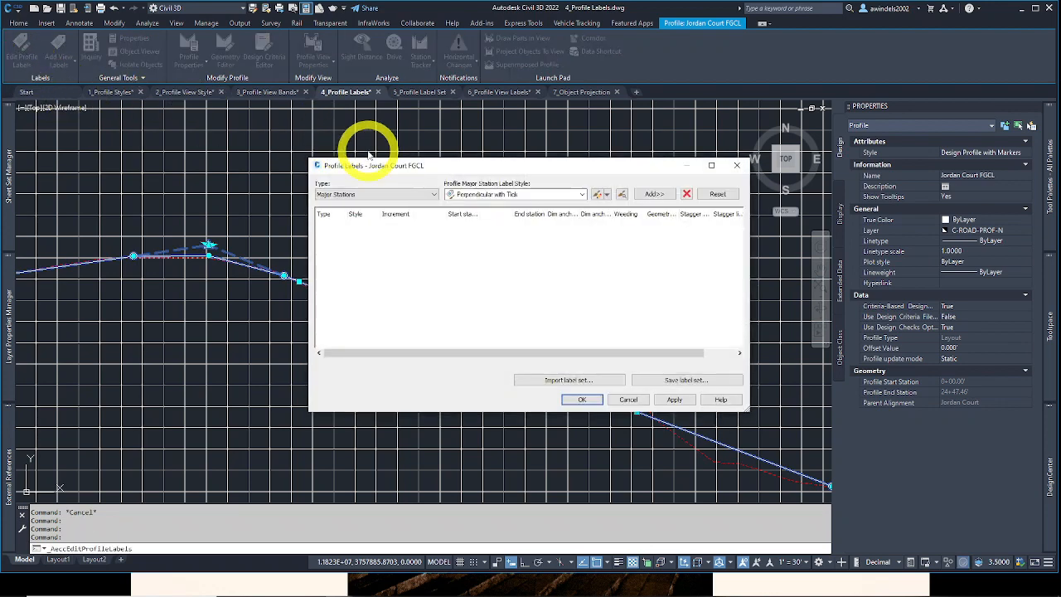
{"action": "left_click_drag", "start_coordinate": [456, 165], "coordinate": [446, 161]}
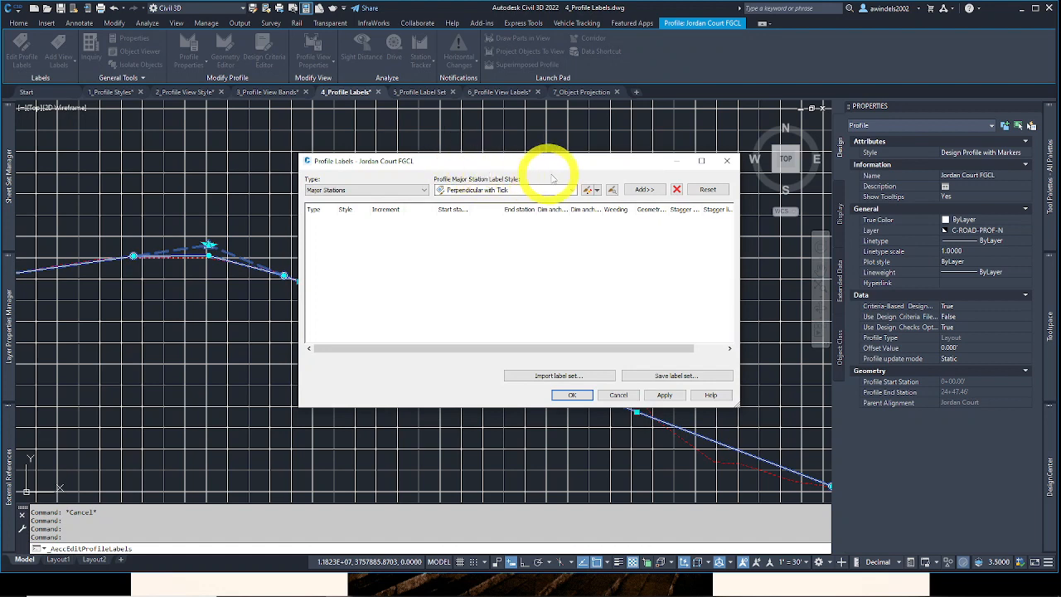
Step: Add Crest Curves labels in the Crest Only style to the Jordan Court FGCL profile and apply them
{"action": "left_click", "coordinate": [381, 191]}
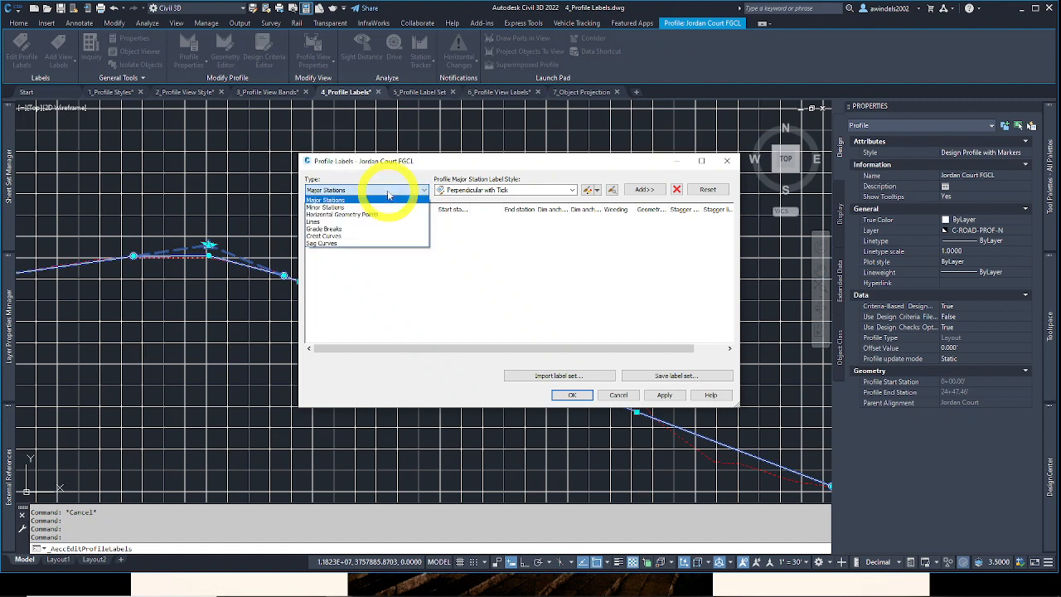
{"action": "left_click", "coordinate": [399, 236]}
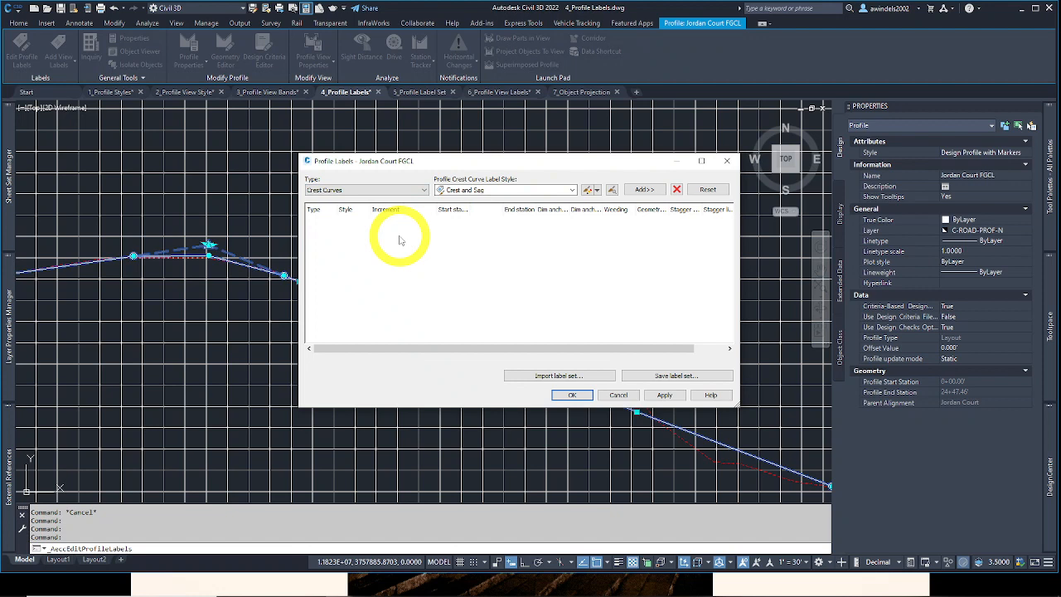
{"action": "left_click", "coordinate": [489, 191]}
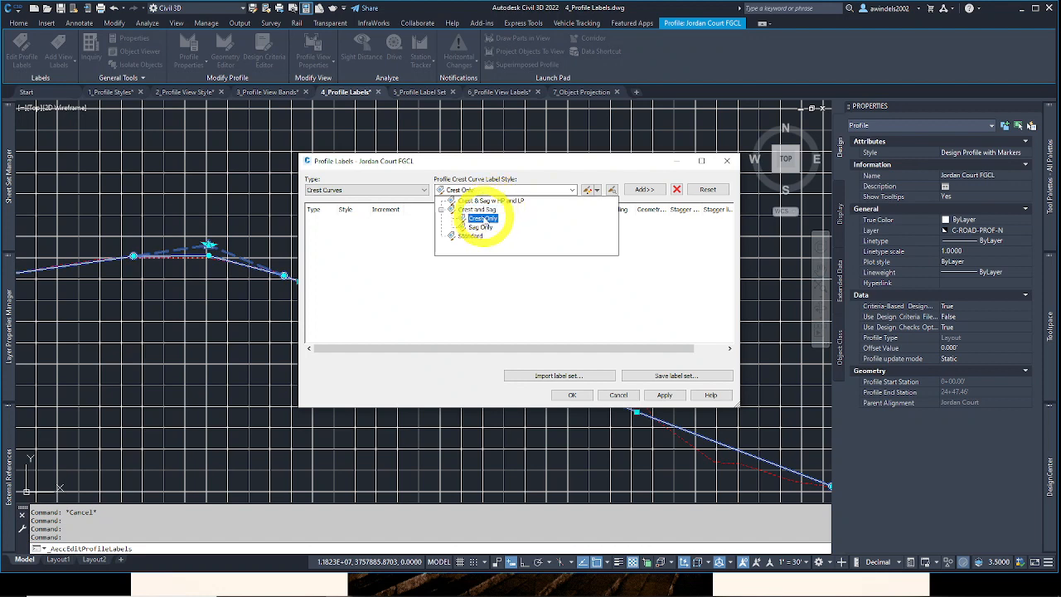
{"action": "left_click", "coordinate": [483, 218]}
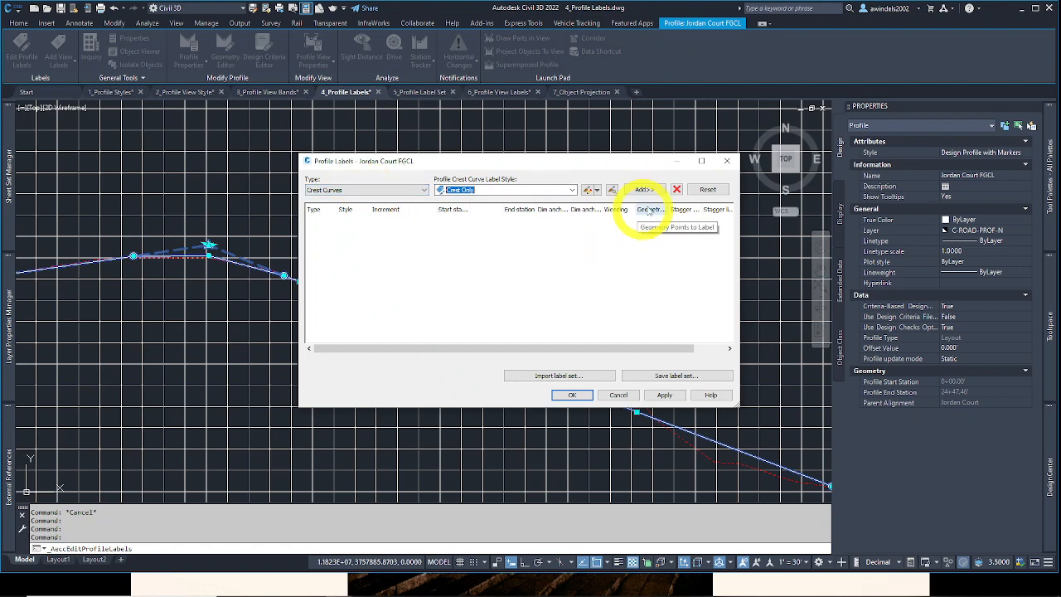
{"action": "left_click", "coordinate": [647, 190]}
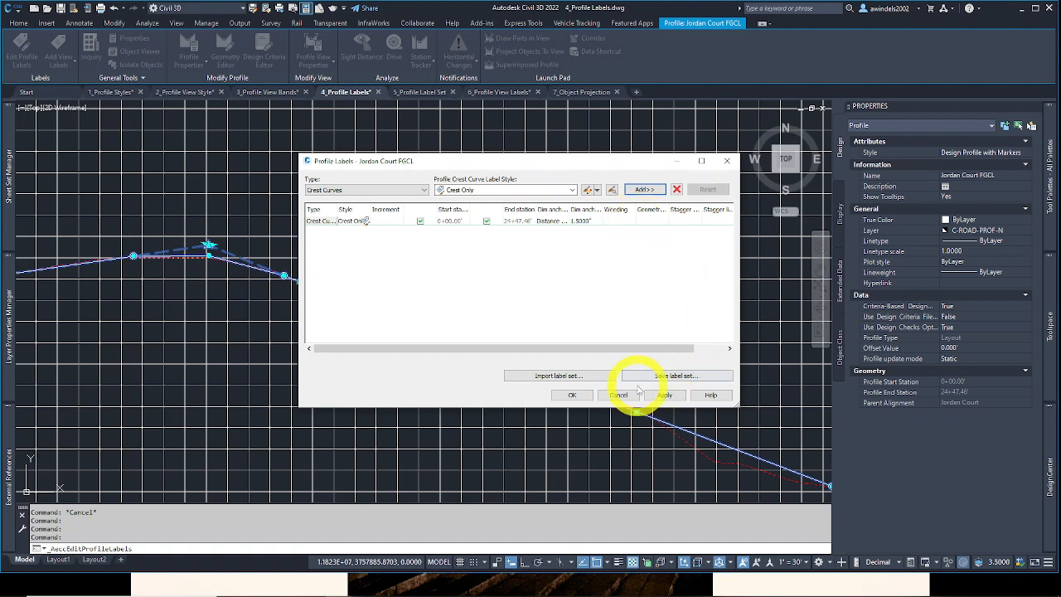
{"action": "left_click", "coordinate": [664, 396]}
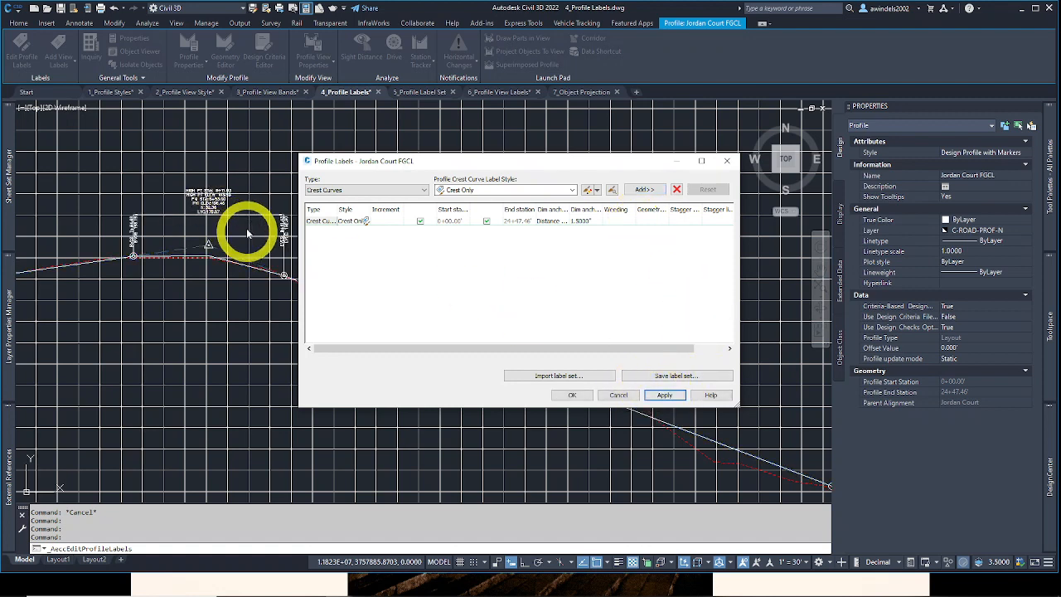
Step: Confirm the profile labels, inspect the new crest curve label near the end of the Jordan Court profile and clear the selection
{"action": "left_click", "coordinate": [571, 396]}
{"action": "left_click", "coordinate": [541, 382]}
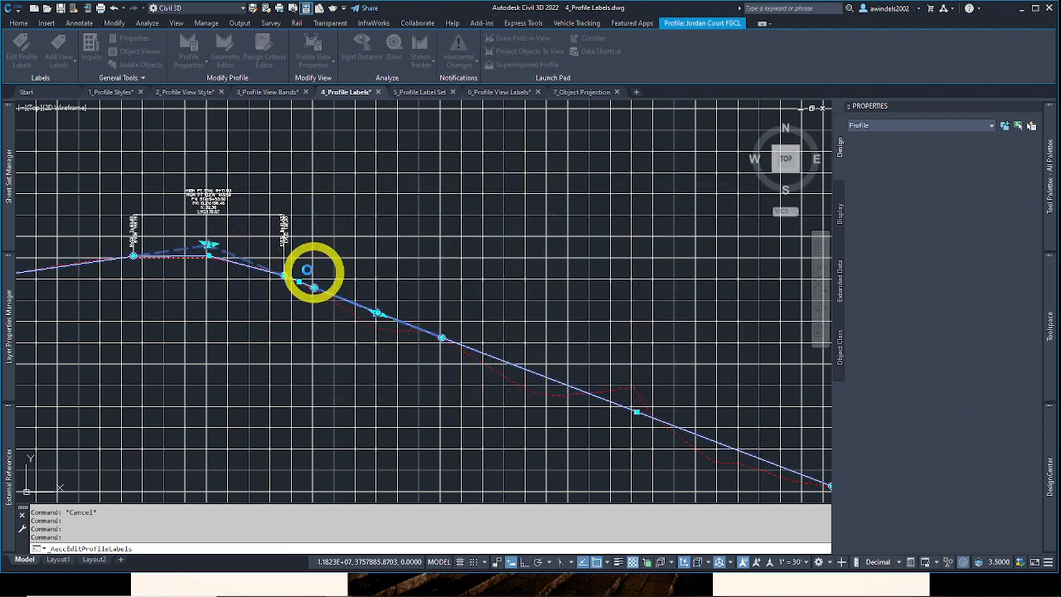
{"action": "scroll", "coordinate": [341, 301], "scroll_direction": "down", "scroll_amount": 3}
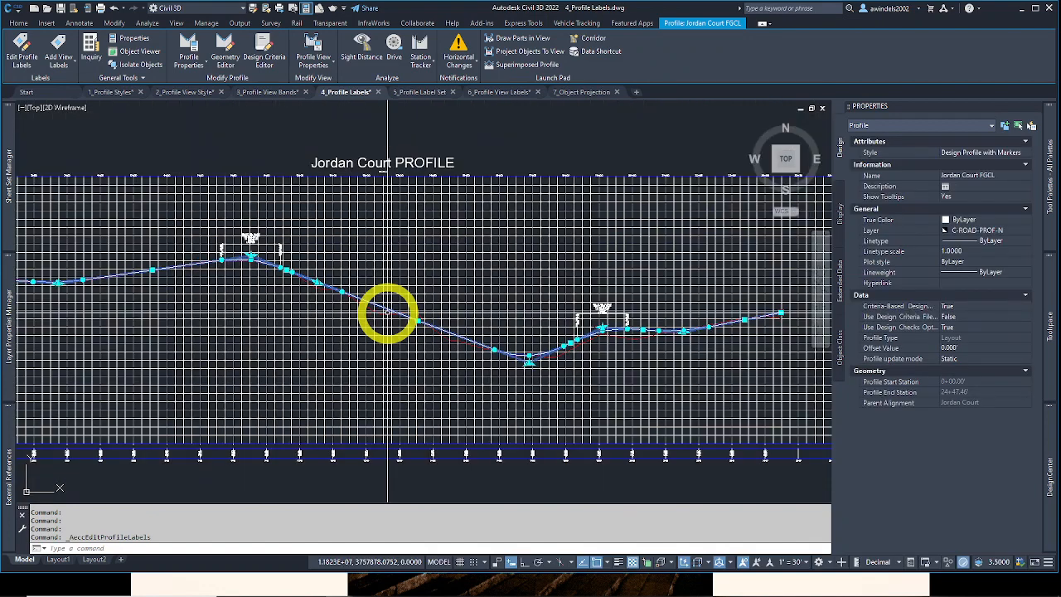
{"action": "scroll", "coordinate": [529, 360], "scroll_direction": "up", "scroll_amount": 5}
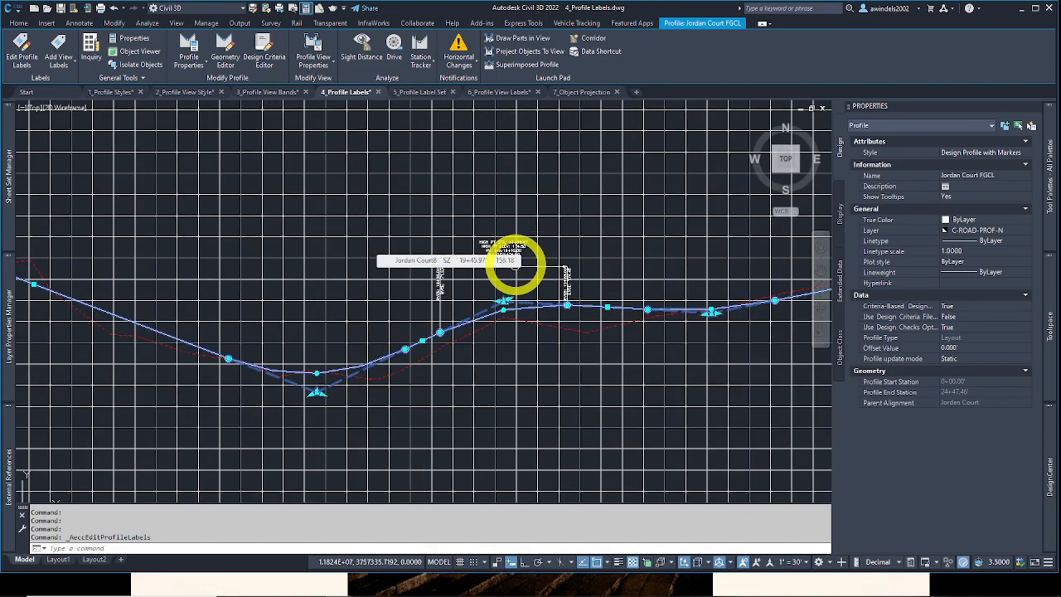
{"action": "scroll", "coordinate": [515, 264], "scroll_direction": "up", "scroll_amount": 3}
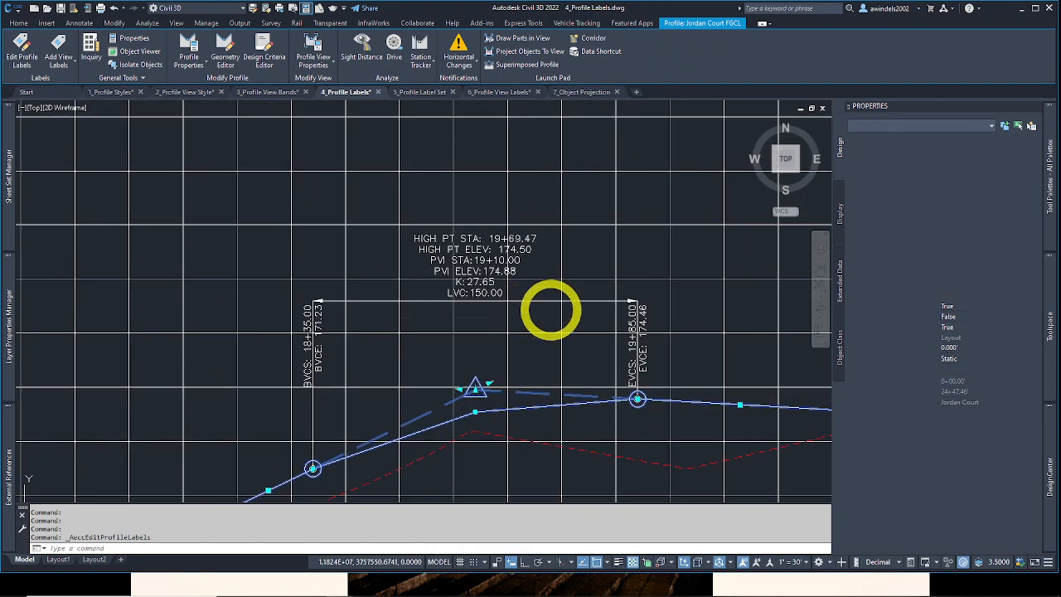
{"action": "key", "text": "Escape"}
{"action": "middle_click_drag", "start_coordinate": [551, 310], "coordinate": [529, 323]}
{"action": "key", "text": "Escape"}
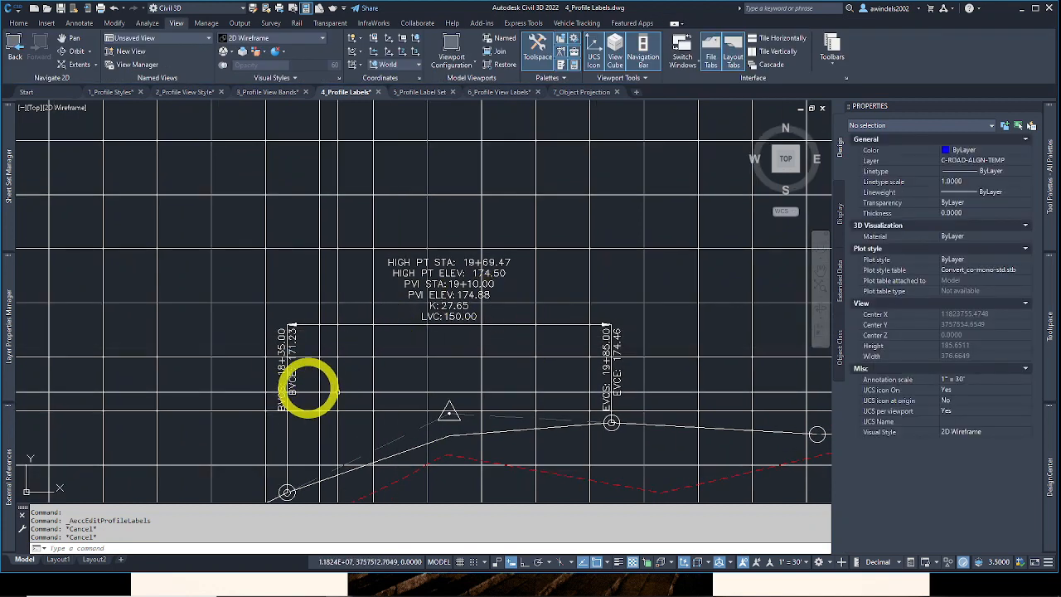
Step: Regenerate the drawing and examine the crest curve label against the curve's start, PVI and end markers
{"action": "middle_click_drag", "start_coordinate": [286, 457], "coordinate": [296, 383]}
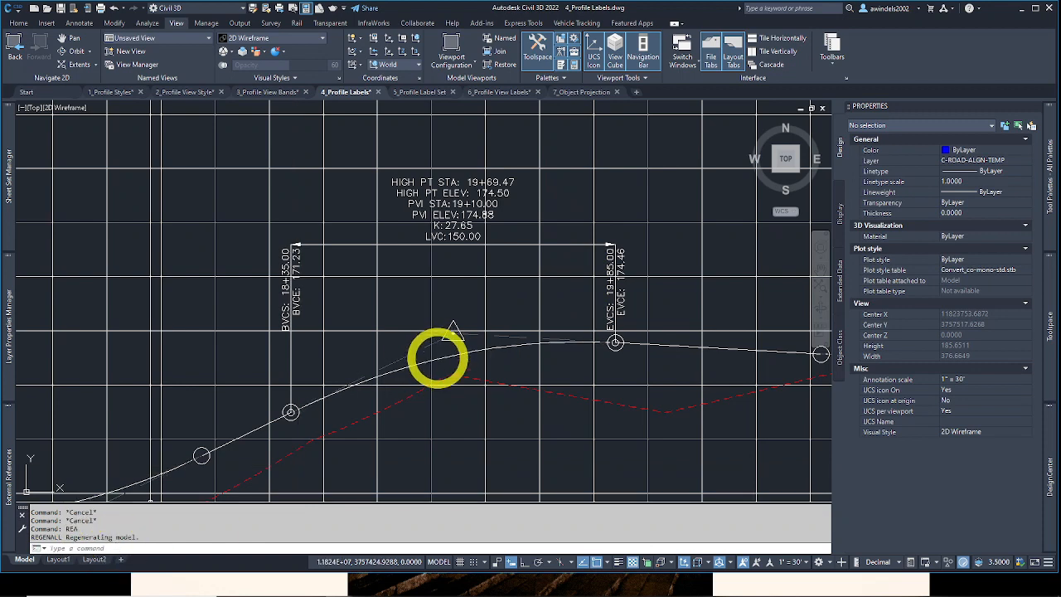
{"action": "middle_click_drag", "start_coordinate": [516, 361], "coordinate": [508, 364]}
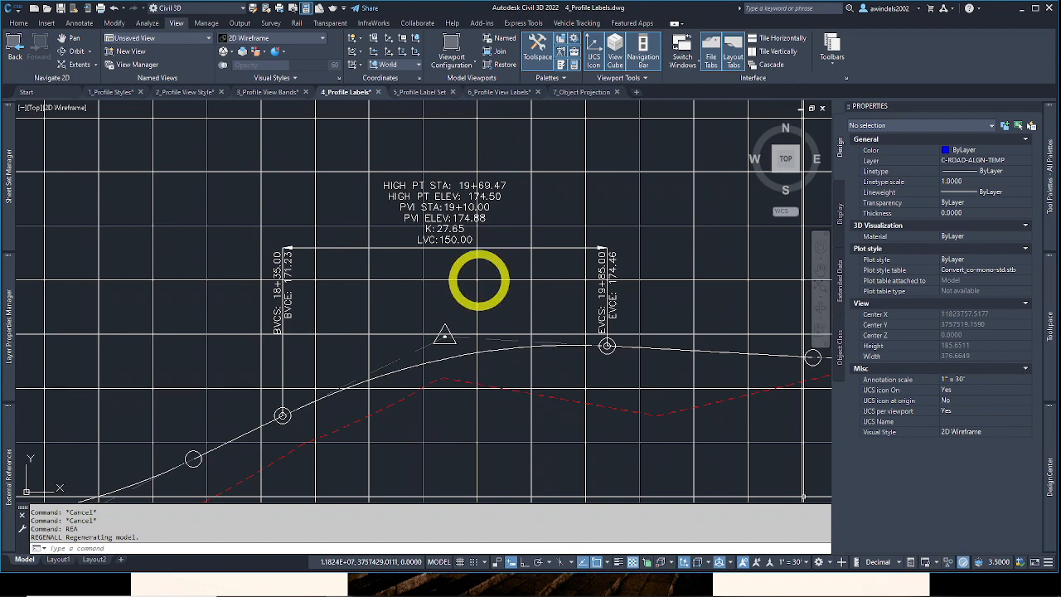
{"action": "middle_click_drag", "start_coordinate": [479, 280], "coordinate": [473, 303]}
{"action": "middle_click_drag", "start_coordinate": [537, 325], "coordinate": [520, 319]}
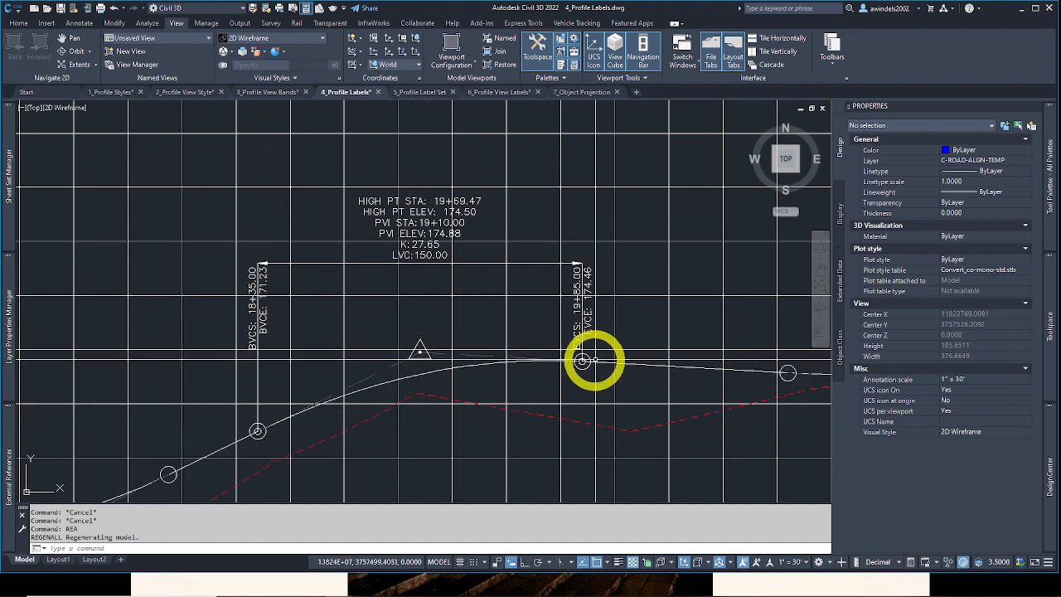
{"action": "middle_click_drag", "start_coordinate": [583, 362], "coordinate": [502, 351]}
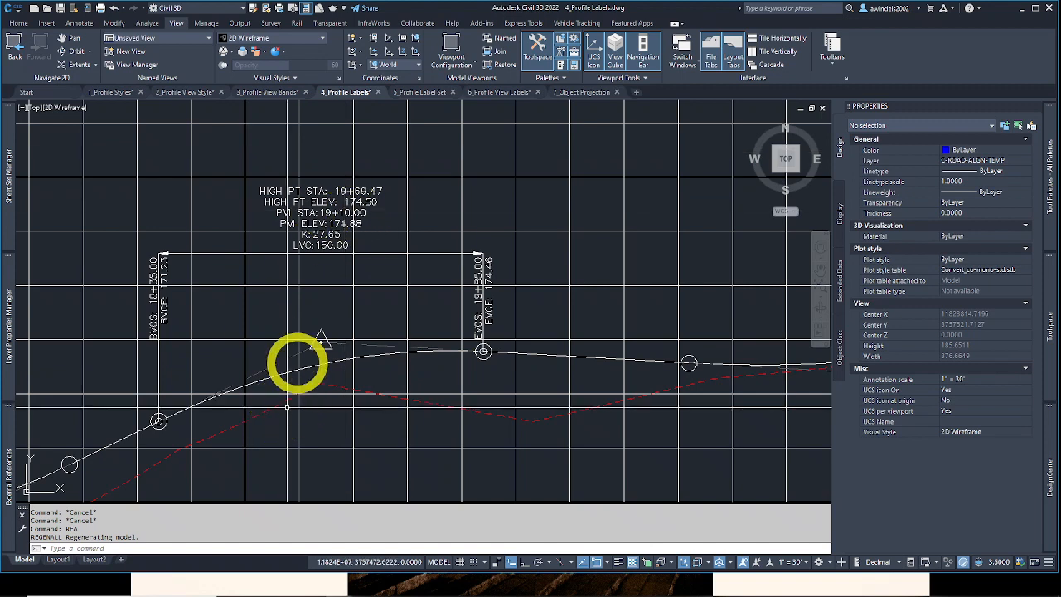
{"action": "left_click", "coordinate": [318, 350]}
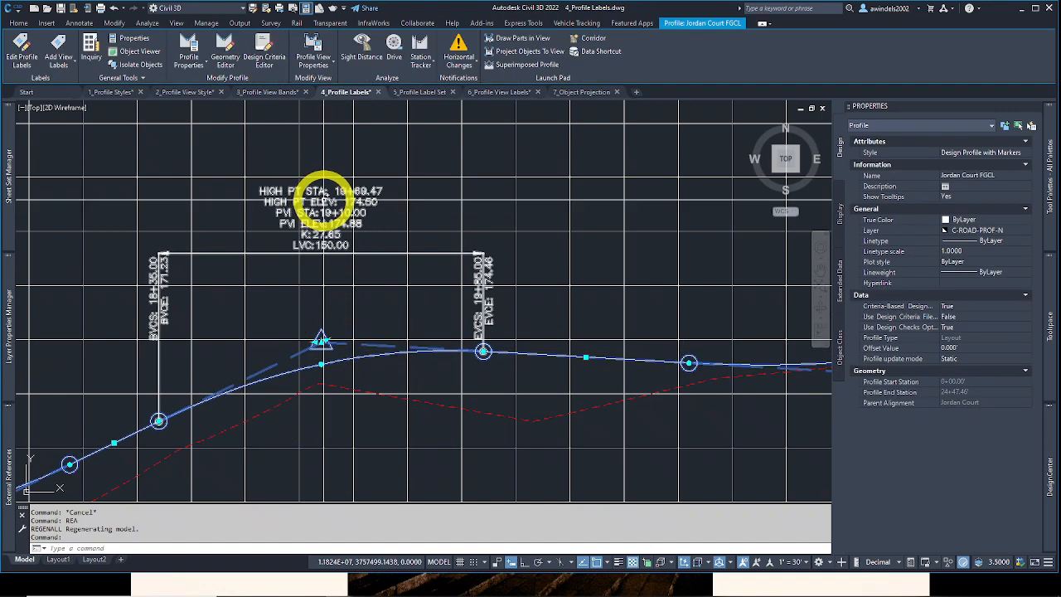
{"action": "middle_click_drag", "start_coordinate": [322, 405], "coordinate": [390, 335]}
{"action": "key", "text": "Escape"}
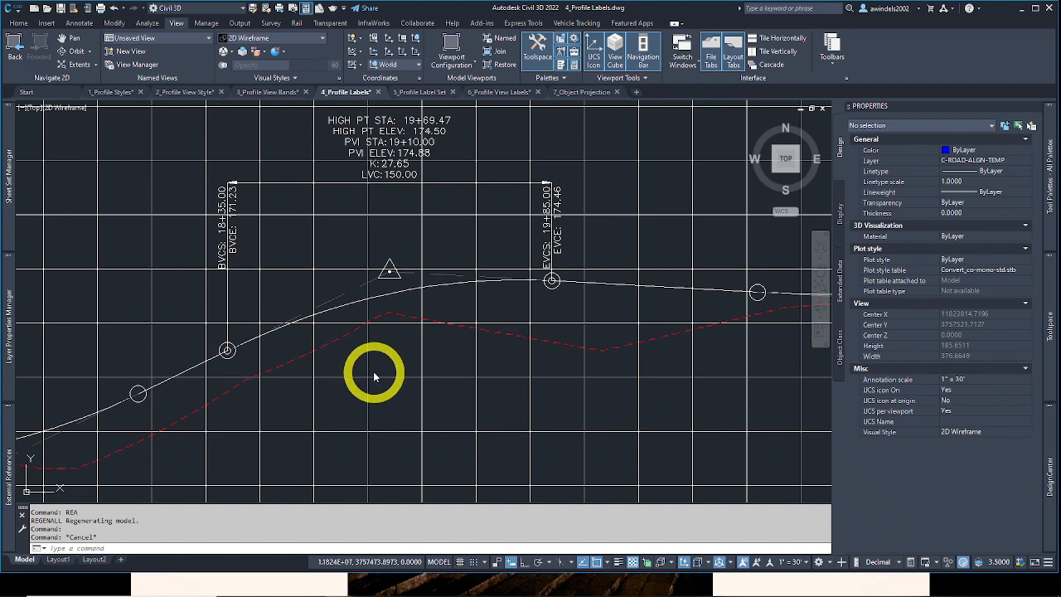
Step: Reopen the Jordan Court FGCL profile labels and add Sag Curves labels in the Sag Only style
{"action": "left_click", "coordinate": [265, 334]}
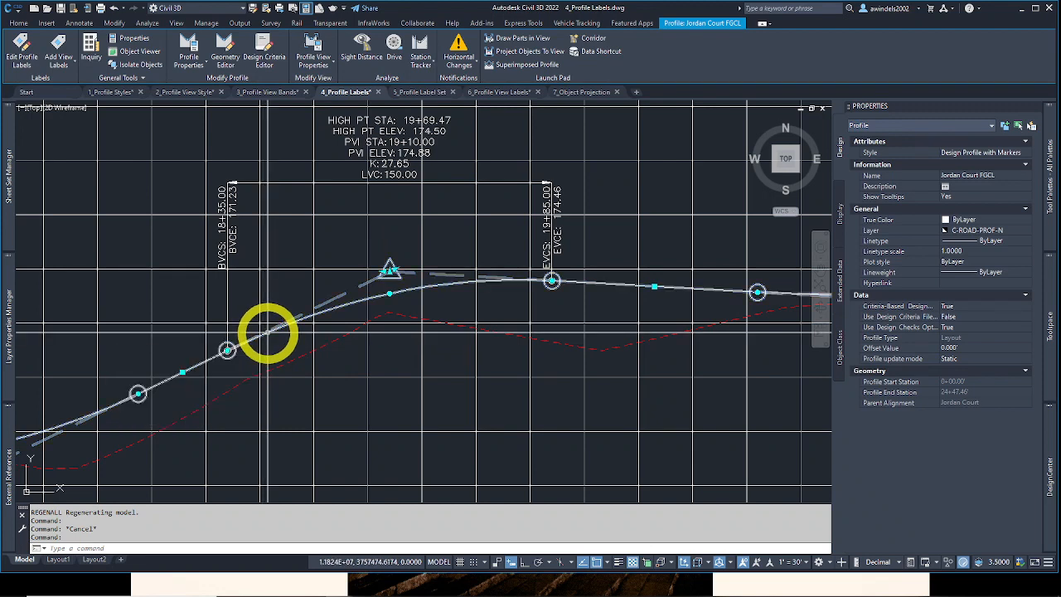
{"action": "left_click", "coordinate": [21, 55]}
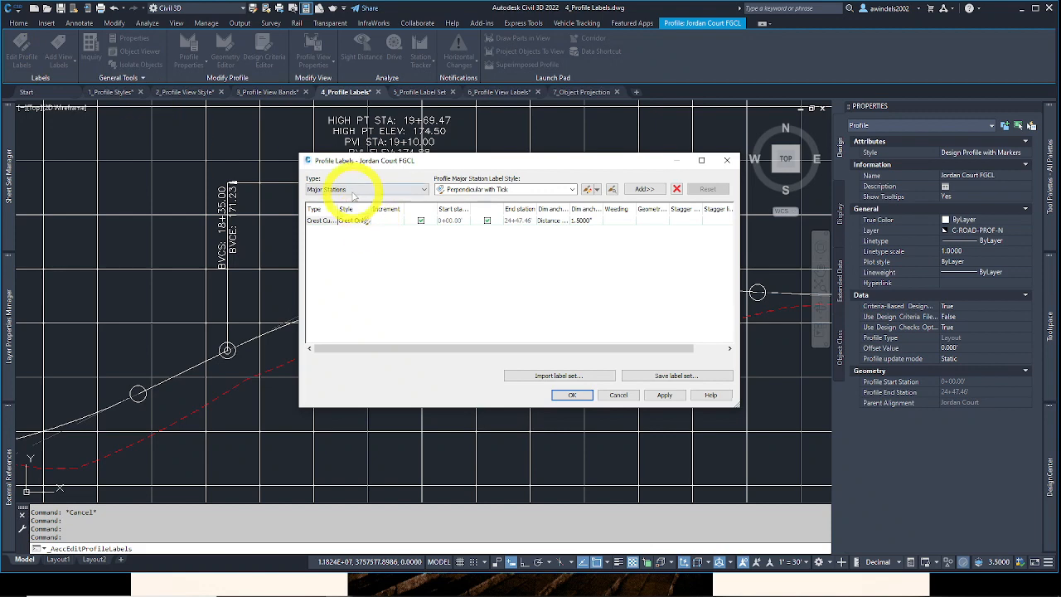
{"action": "left_click", "coordinate": [353, 189]}
{"action": "left_click", "coordinate": [325, 242]}
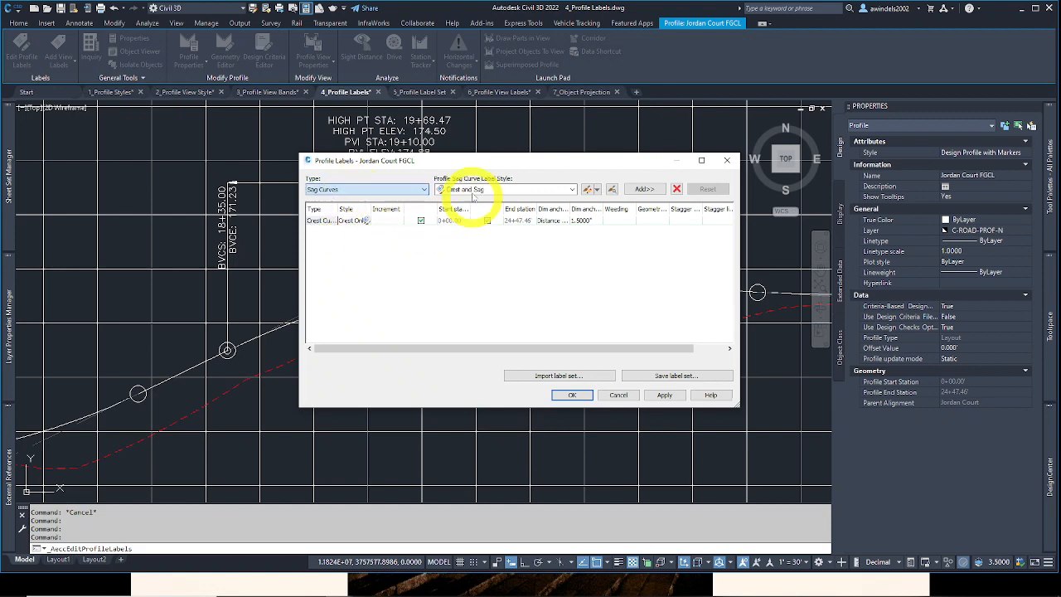
{"action": "left_click", "coordinate": [478, 189]}
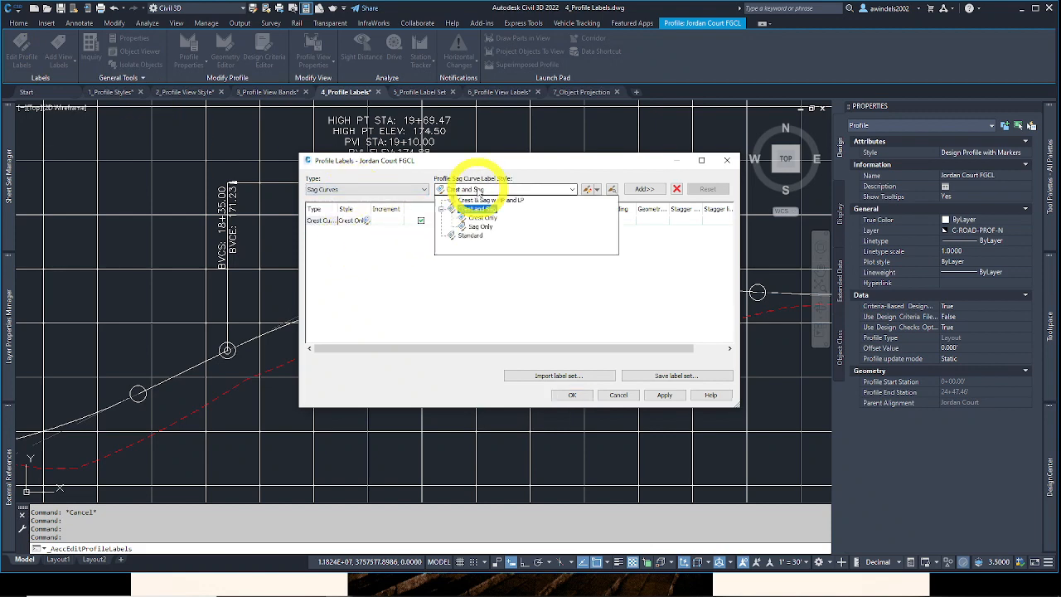
{"action": "left_click", "coordinate": [471, 235]}
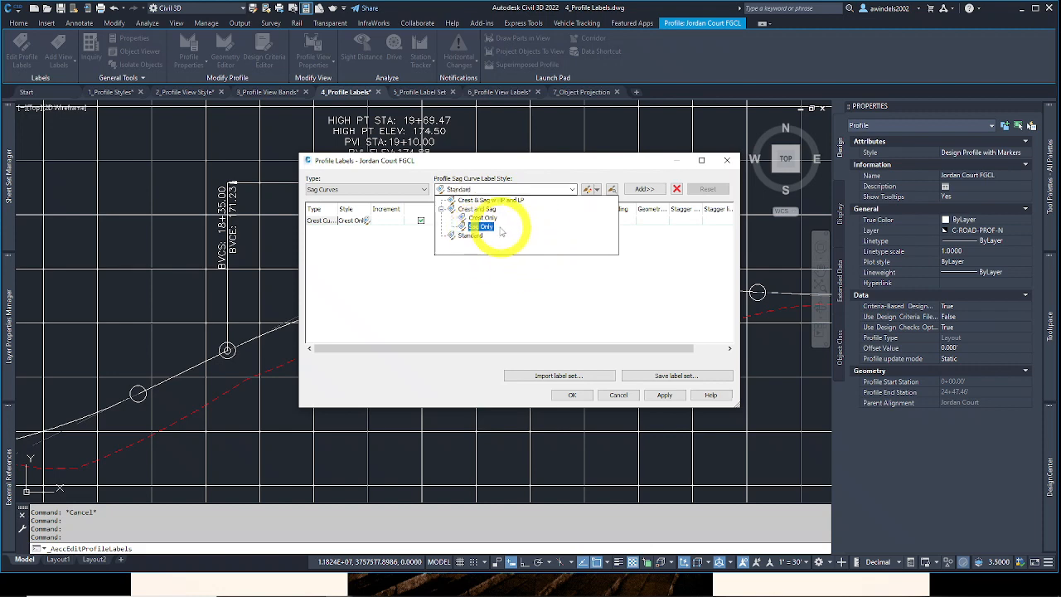
{"action": "left_click", "coordinate": [487, 226]}
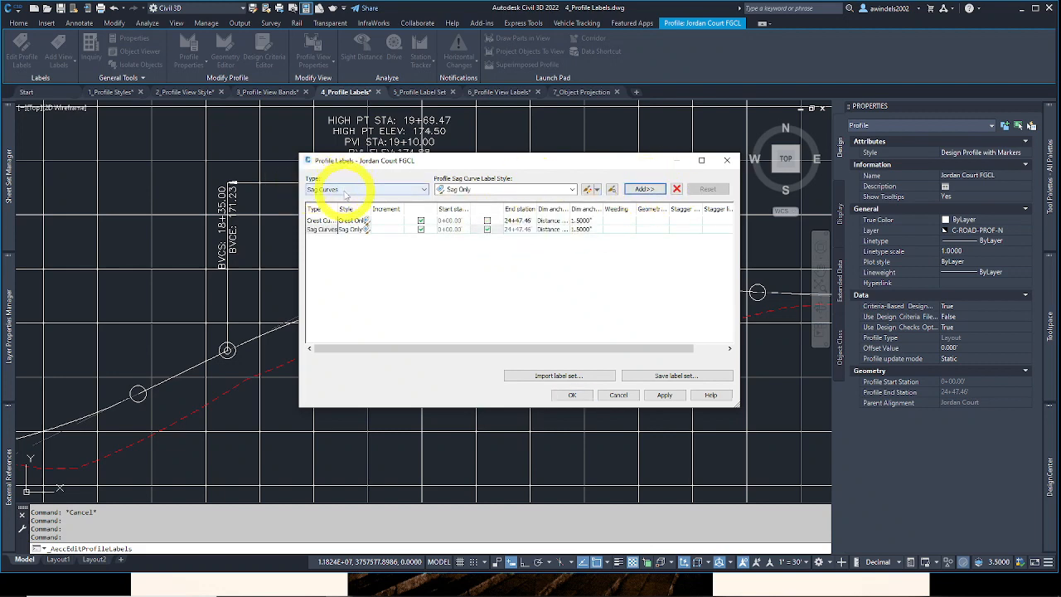
Step: Add Lines labels in the Percent Grade style to the Jordan Court FGCL profile
{"action": "left_click", "coordinate": [346, 190]}
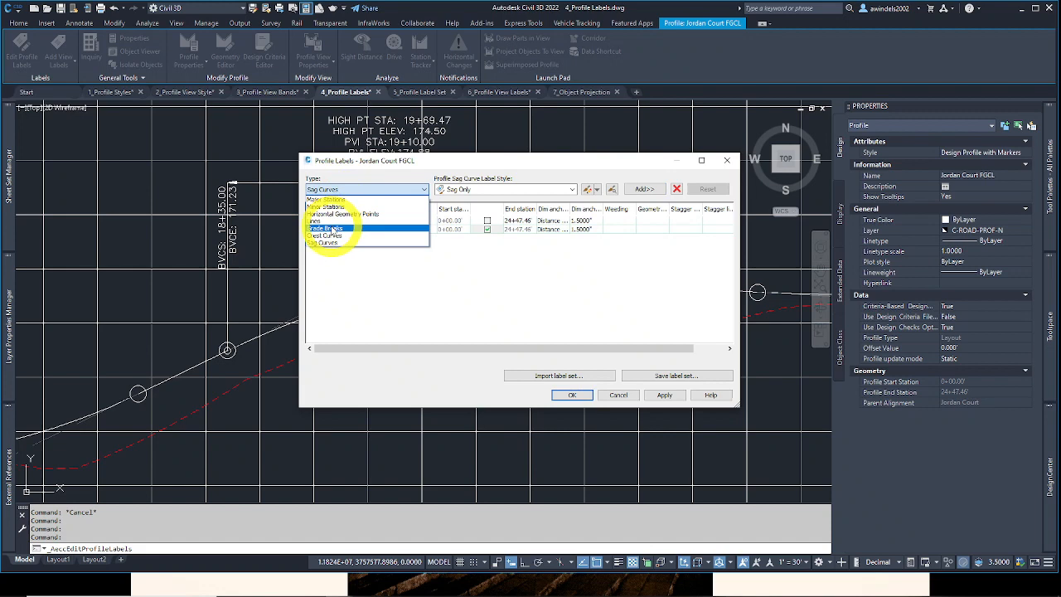
{"action": "left_click", "coordinate": [329, 221]}
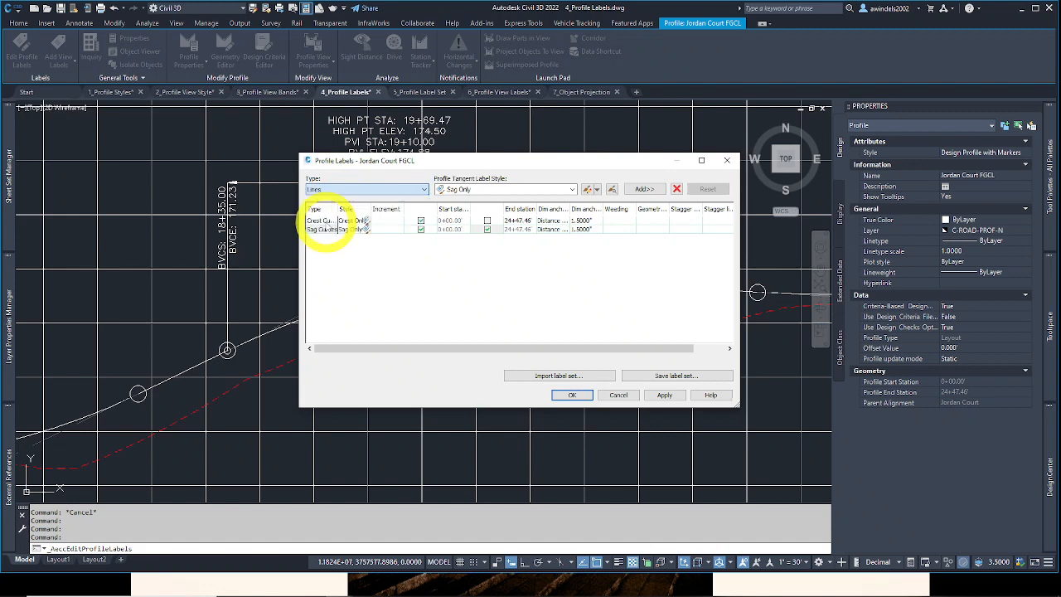
{"action": "left_click", "coordinate": [469, 190]}
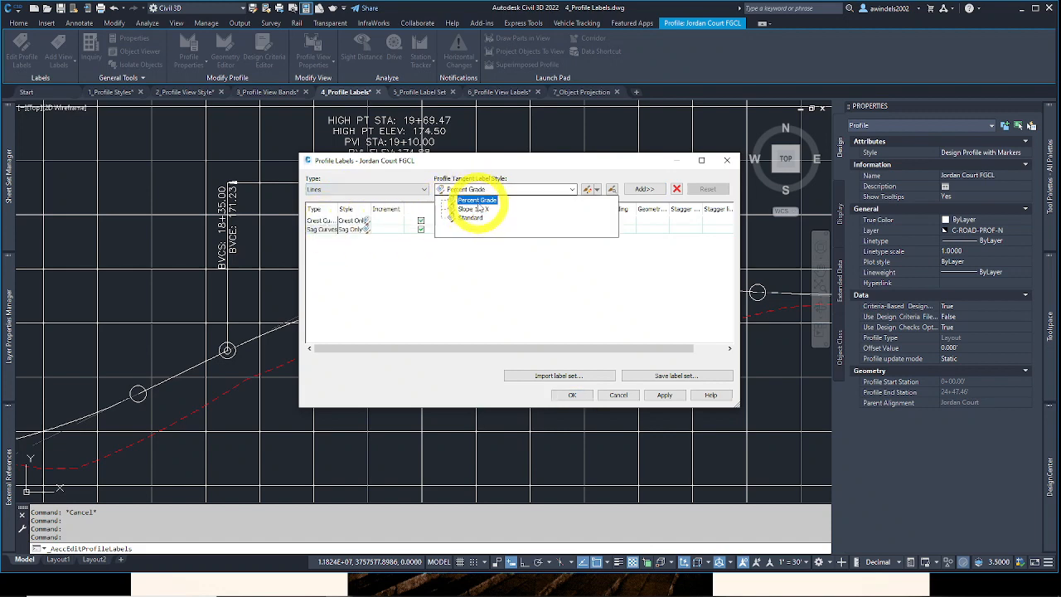
{"action": "left_click", "coordinate": [478, 202]}
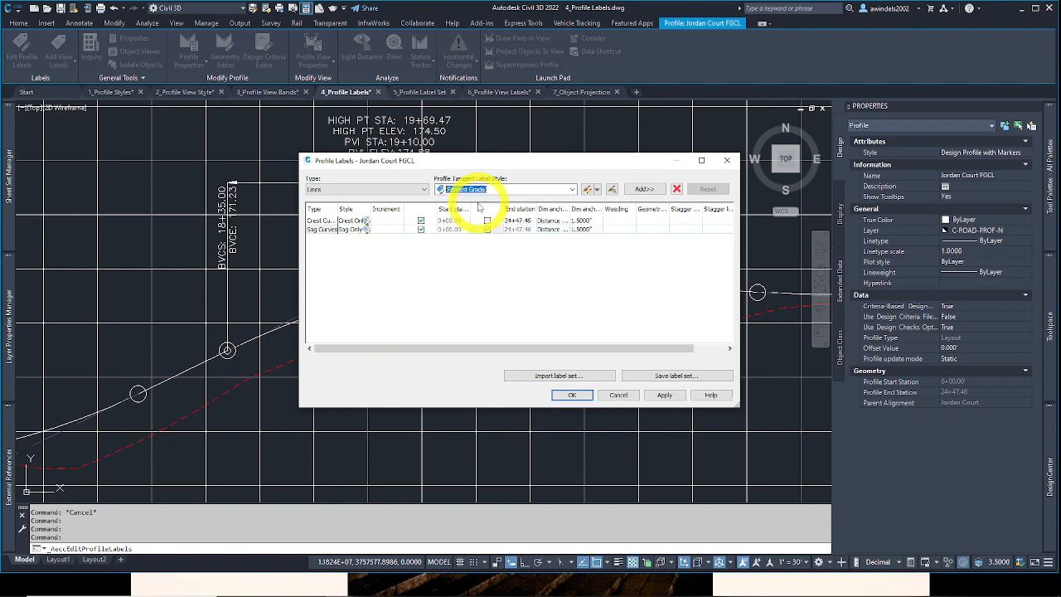
{"action": "left_click", "coordinate": [642, 189]}
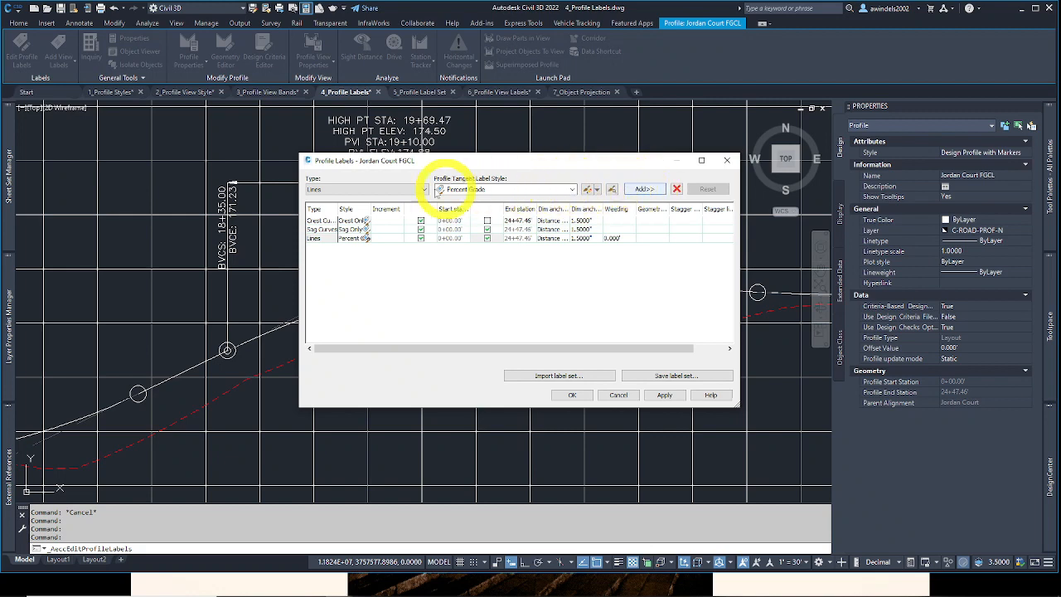
Step: Add Grade Breaks labels in the Station over Elevation style, apply the label changes and confirm them
{"action": "left_click", "coordinate": [412, 190]}
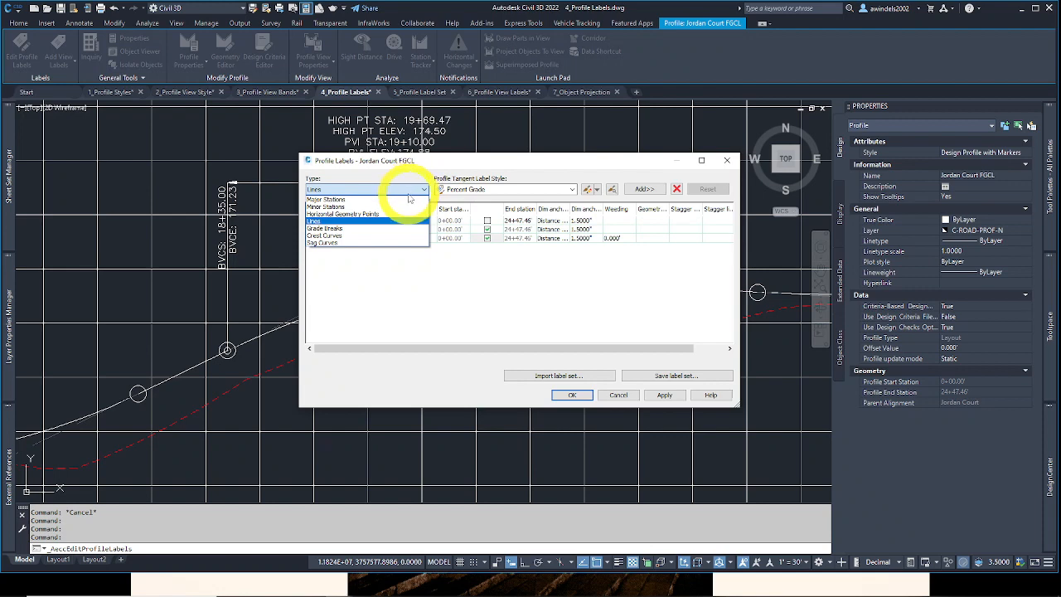
{"action": "left_click", "coordinate": [406, 229]}
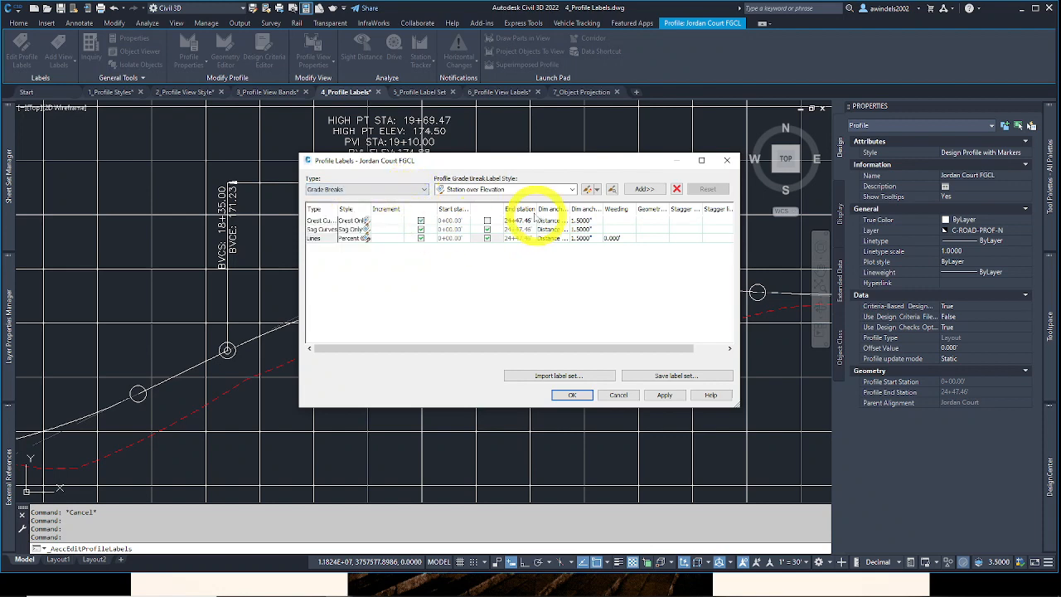
{"action": "left_click", "coordinate": [520, 190]}
{"action": "left_click", "coordinate": [520, 189]}
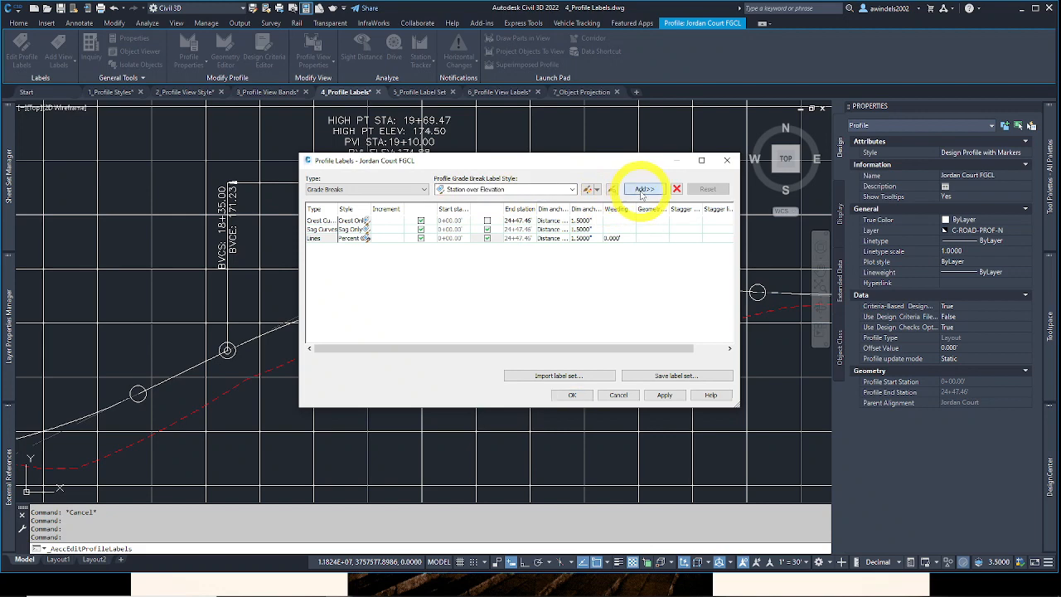
{"action": "left_click", "coordinate": [665, 395]}
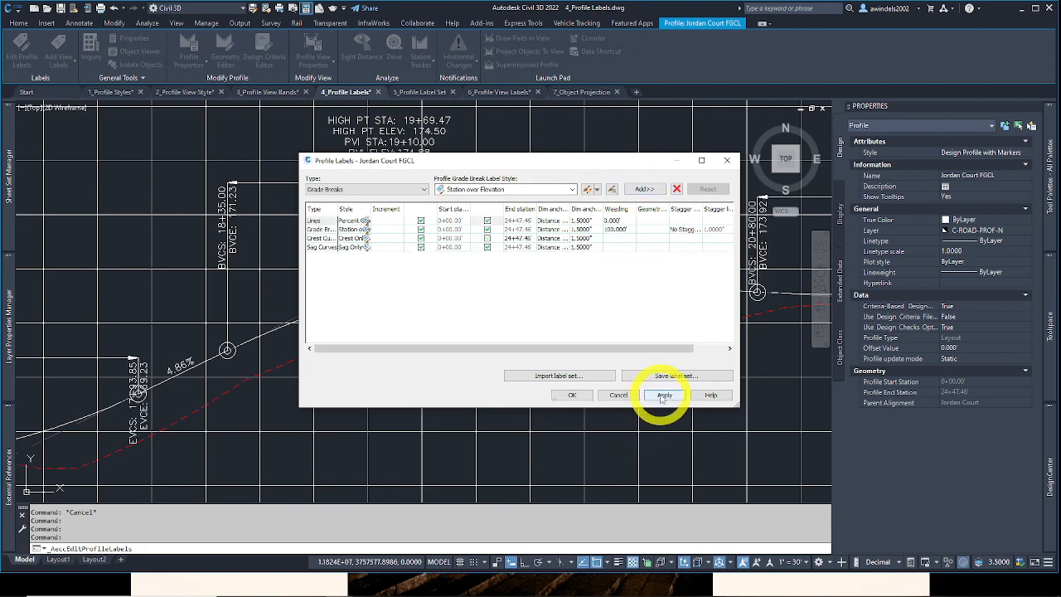
{"action": "left_click", "coordinate": [571, 396]}
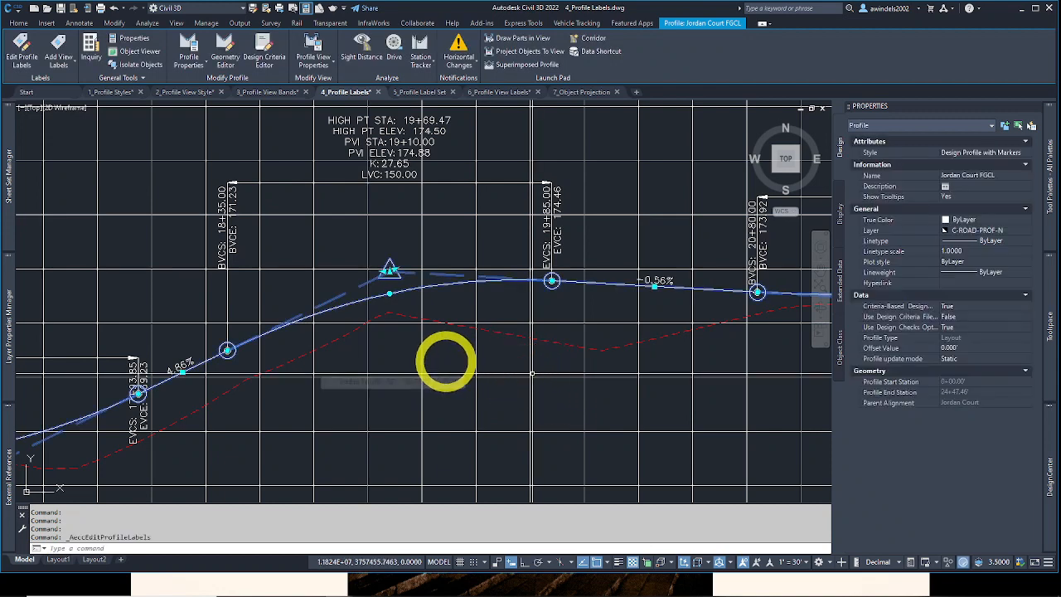
Step: Examine the sag, crest, grade and grade break labels along the whole Jordan Court profile, then clear the selection
{"action": "scroll", "coordinate": [446, 362], "scroll_direction": "down", "scroll_amount": 4}
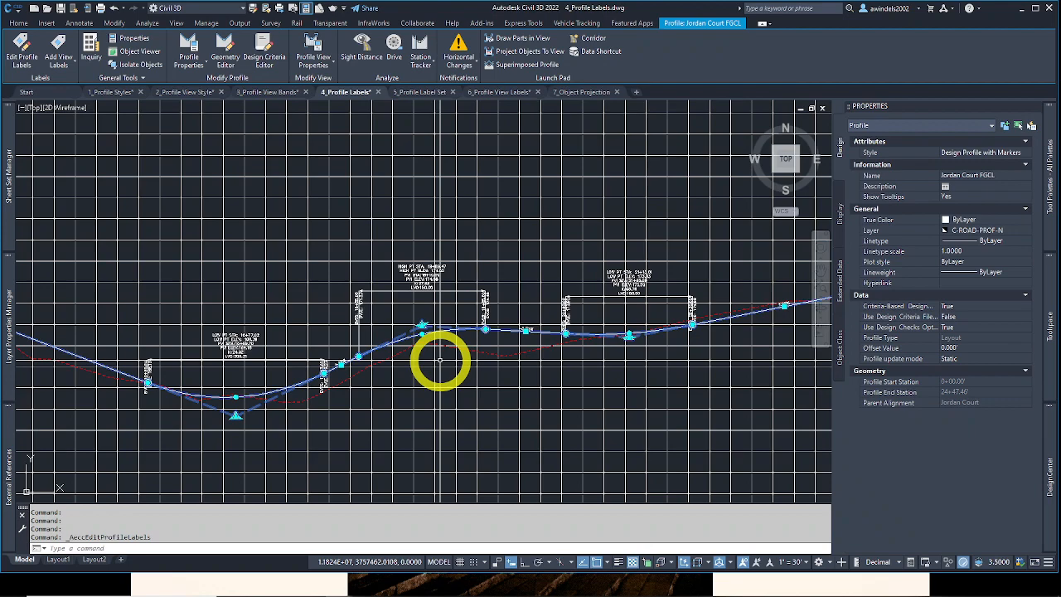
{"action": "scroll", "coordinate": [441, 361], "scroll_direction": "down", "scroll_amount": 2}
{"action": "middle_click_drag", "start_coordinate": [427, 377], "coordinate": [583, 401]}
{"action": "middle_click_drag", "start_coordinate": [488, 388], "coordinate": [651, 398]}
{"action": "middle_click_drag", "start_coordinate": [390, 386], "coordinate": [738, 416]}
{"action": "middle_click_drag", "start_coordinate": [635, 377], "coordinate": [514, 395]}
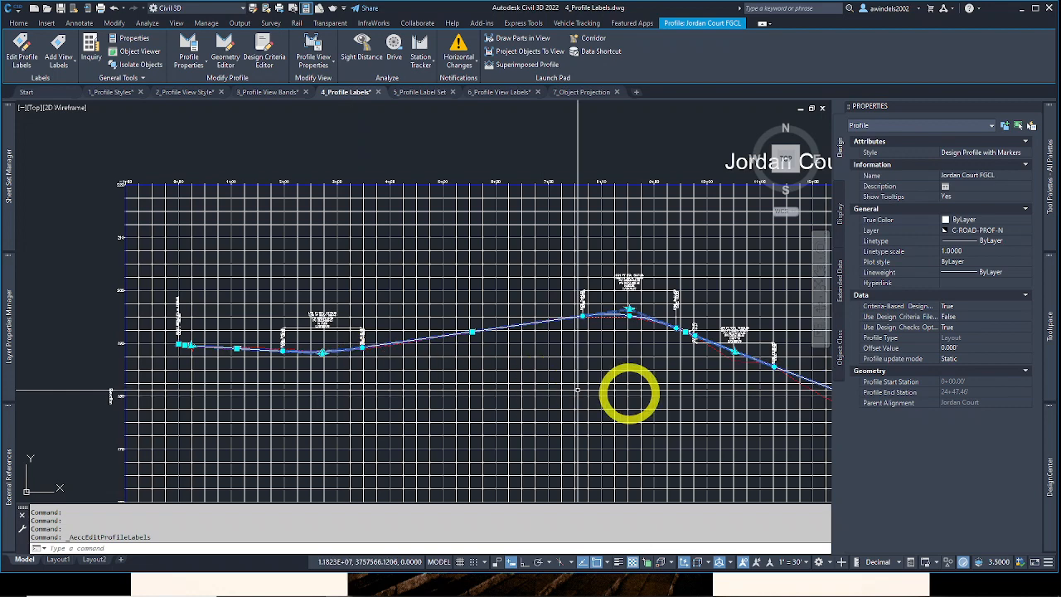
{"action": "scroll", "coordinate": [333, 348], "scroll_direction": "up", "scroll_amount": 2}
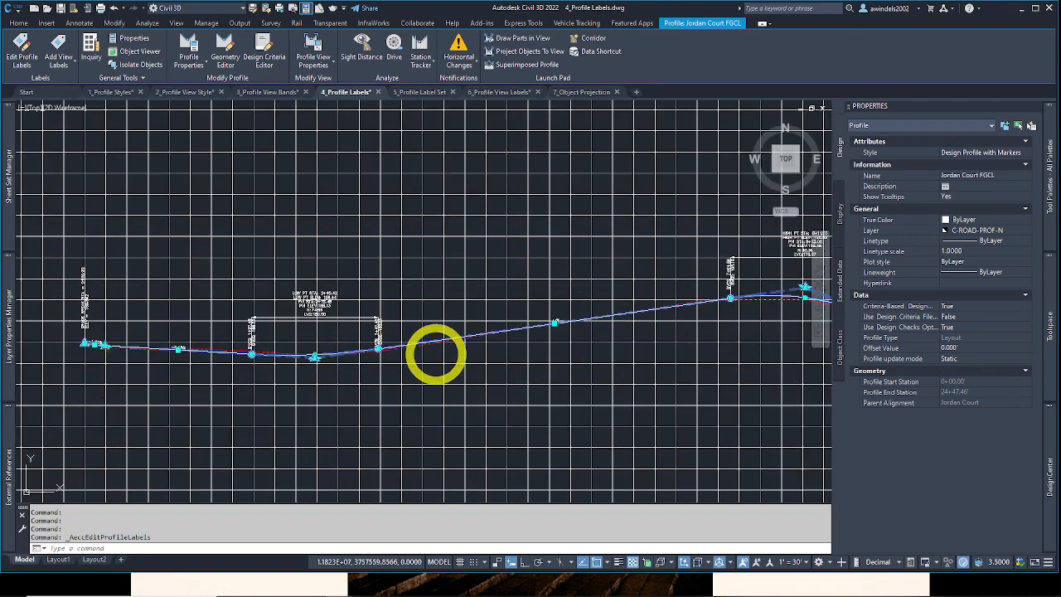
{"action": "middle_click_drag", "start_coordinate": [573, 353], "coordinate": [38, 436]}
{"action": "middle_click_drag", "start_coordinate": [486, 431], "coordinate": [441, 372]}
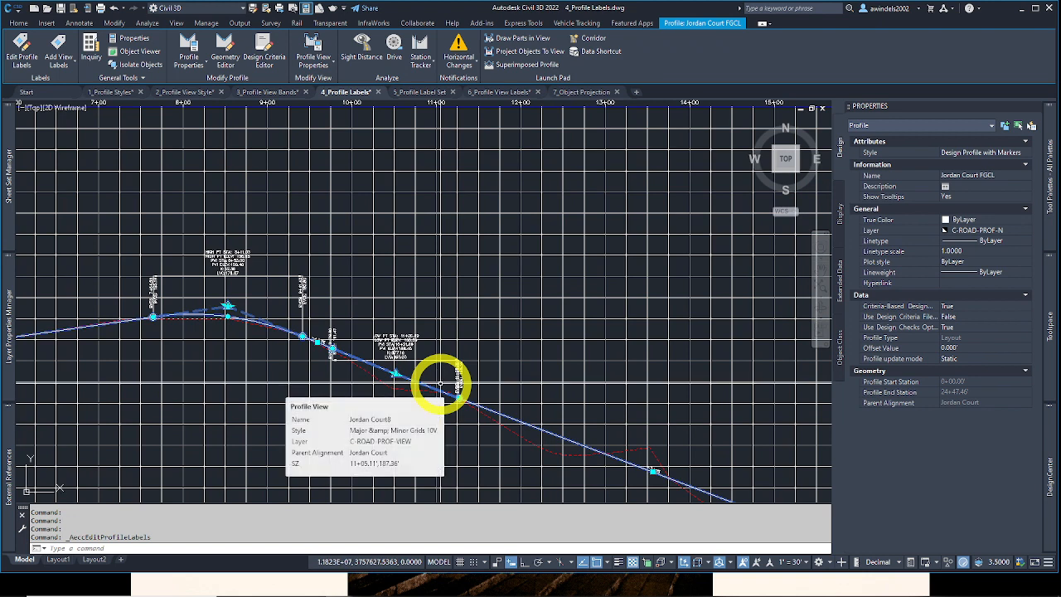
{"action": "key", "text": "Escape"}
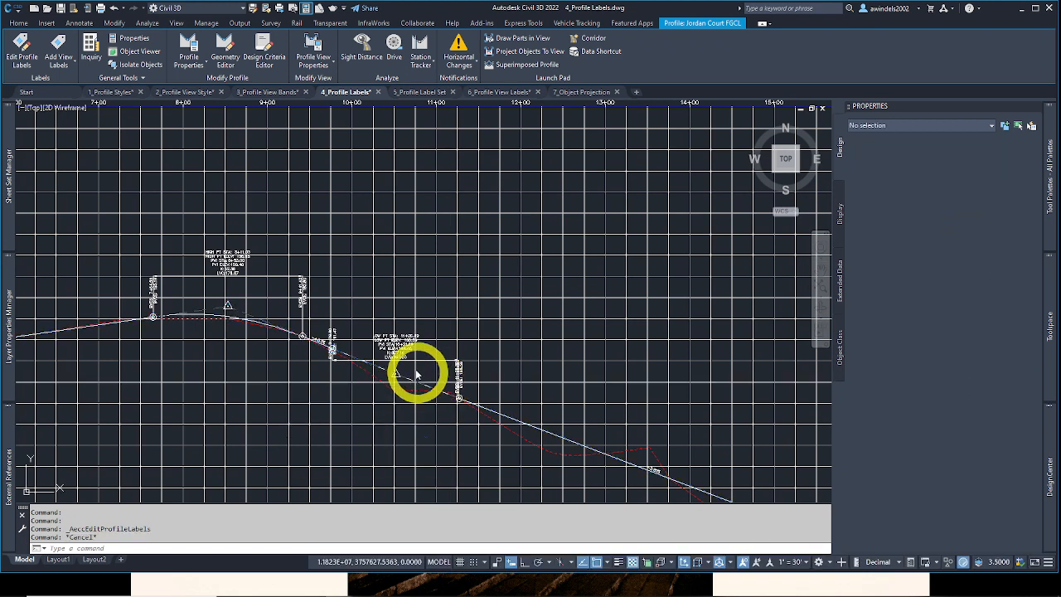
Step: Raise the sag curve label at PVI station 10+51.89 well above the Jordan Court profile line, then clear the selection
{"action": "left_click", "coordinate": [409, 363]}
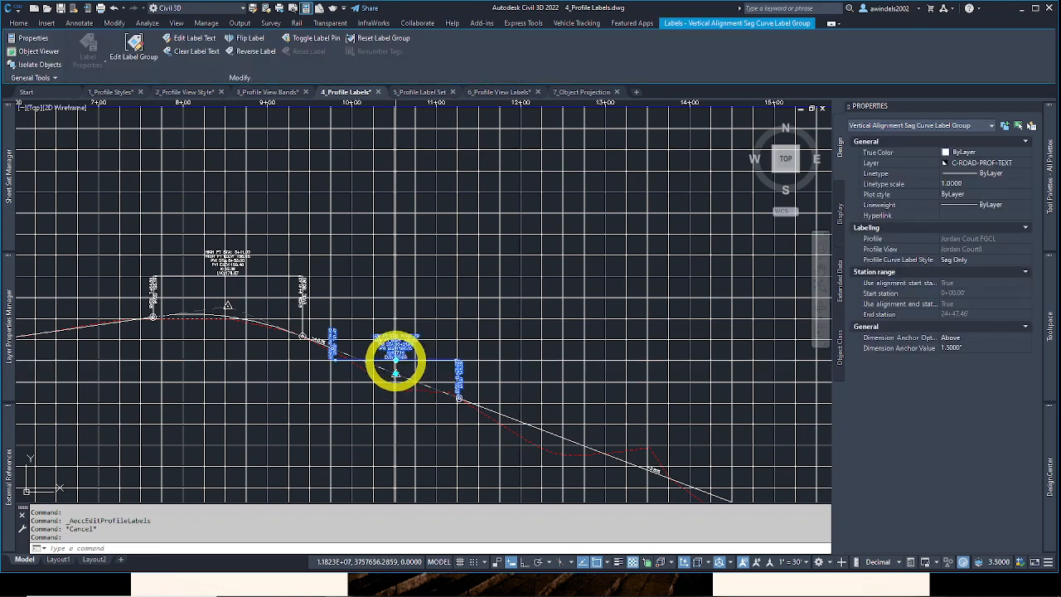
{"action": "middle_click_drag", "start_coordinate": [395, 361], "coordinate": [386, 360]}
{"action": "scroll", "coordinate": [385, 361], "scroll_direction": "up", "scroll_amount": 3}
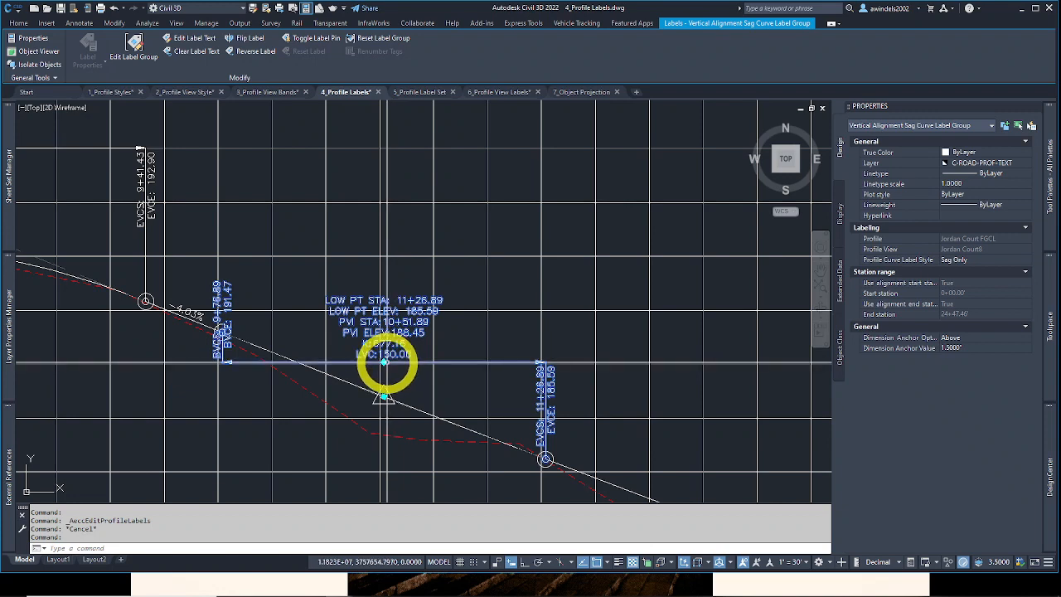
{"action": "left_click", "coordinate": [384, 362]}
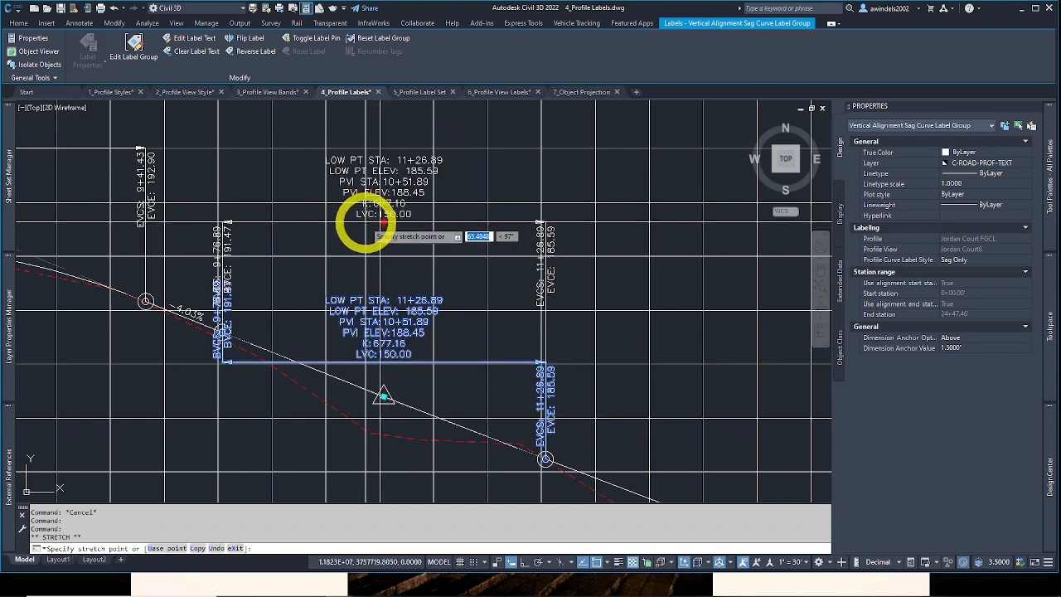
{"action": "left_click", "coordinate": [391, 228]}
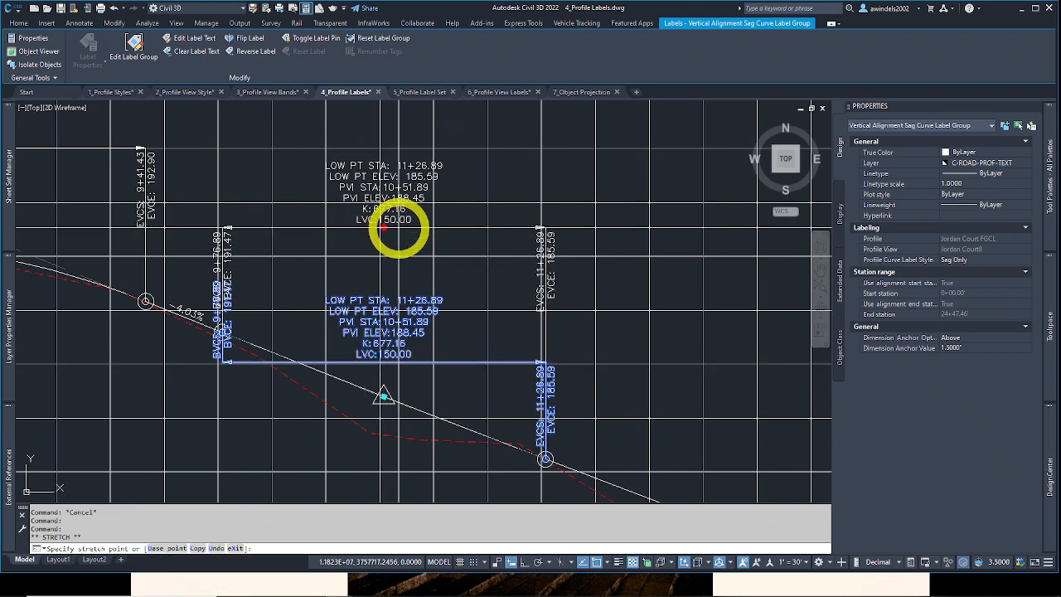
{"action": "left_click", "coordinate": [488, 339]}
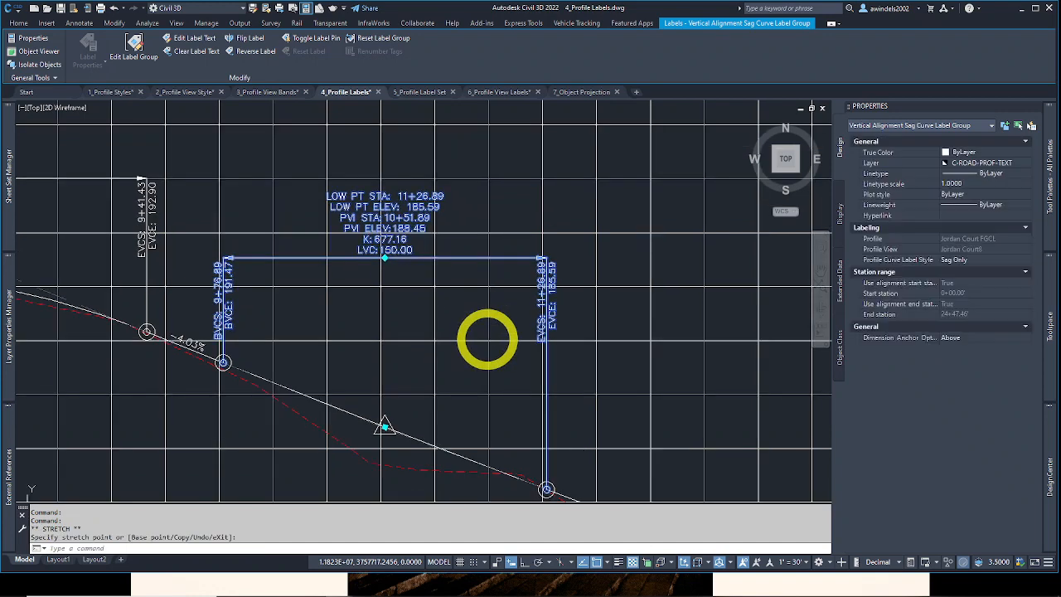
{"action": "key", "text": "Escape"}
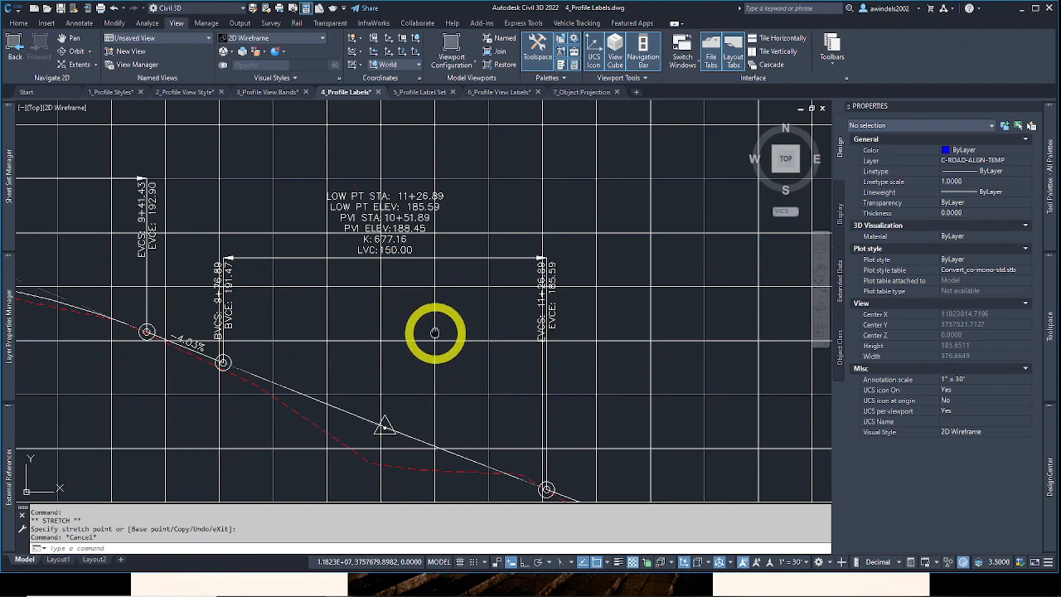
Step: Raise the sag curve label at PVI station 16+89.70 so its begin and end curve texts clear the profile line
{"action": "scroll", "coordinate": [382, 308], "scroll_direction": "down", "scroll_amount": 5}
{"action": "scroll", "coordinate": [359, 295], "scroll_direction": "down", "scroll_amount": 4}
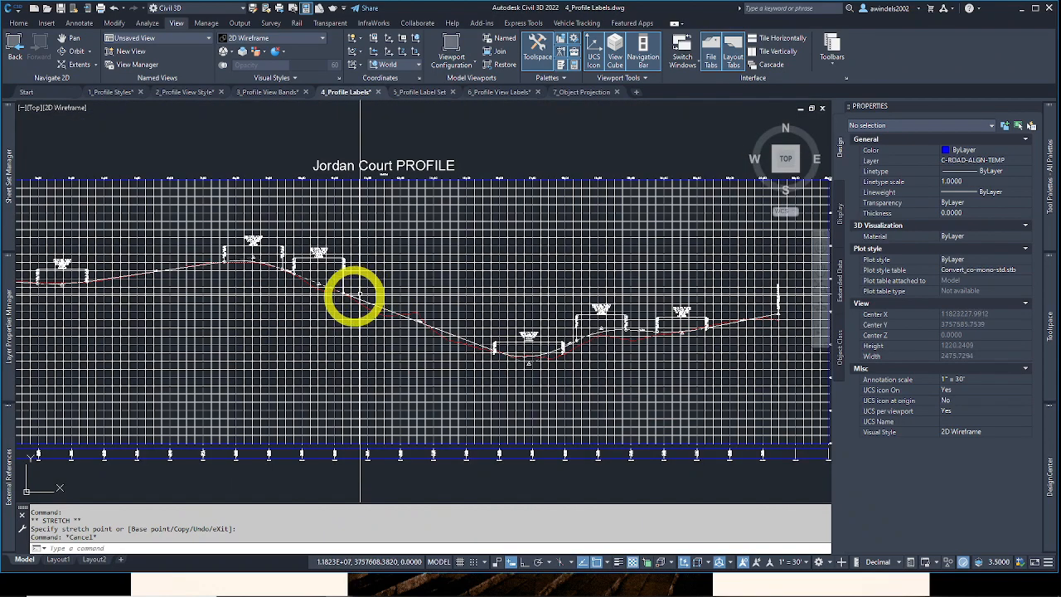
{"action": "middle_click_drag", "start_coordinate": [100, 275], "coordinate": [390, 313]}
{"action": "scroll", "coordinate": [339, 310], "scroll_direction": "up", "scroll_amount": 3}
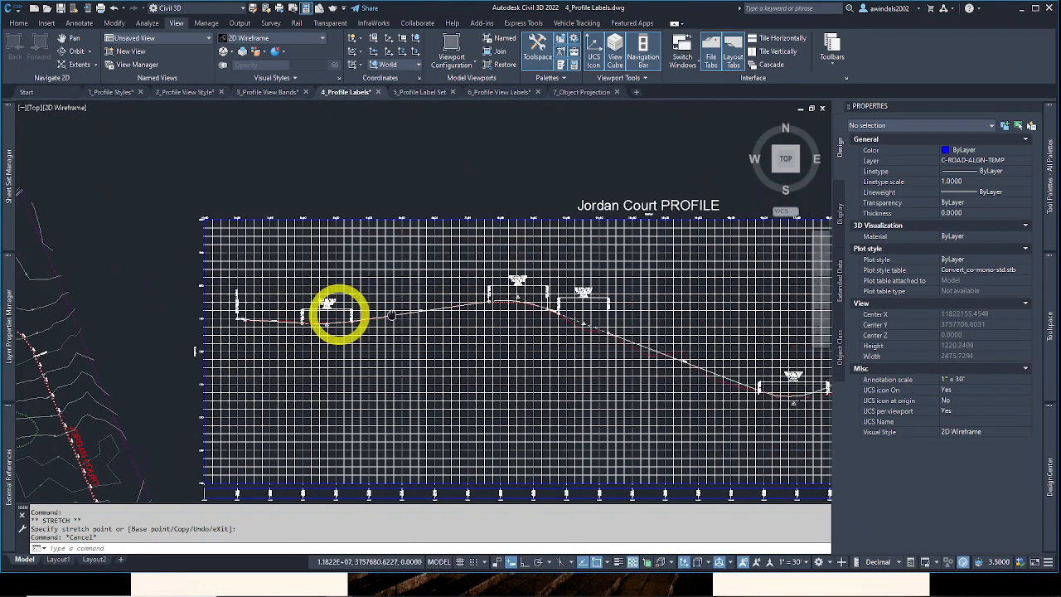
{"action": "scroll", "coordinate": [598, 347], "scroll_direction": "up", "scroll_amount": 3}
{"action": "scroll", "coordinate": [601, 353], "scroll_direction": "up", "scroll_amount": 3}
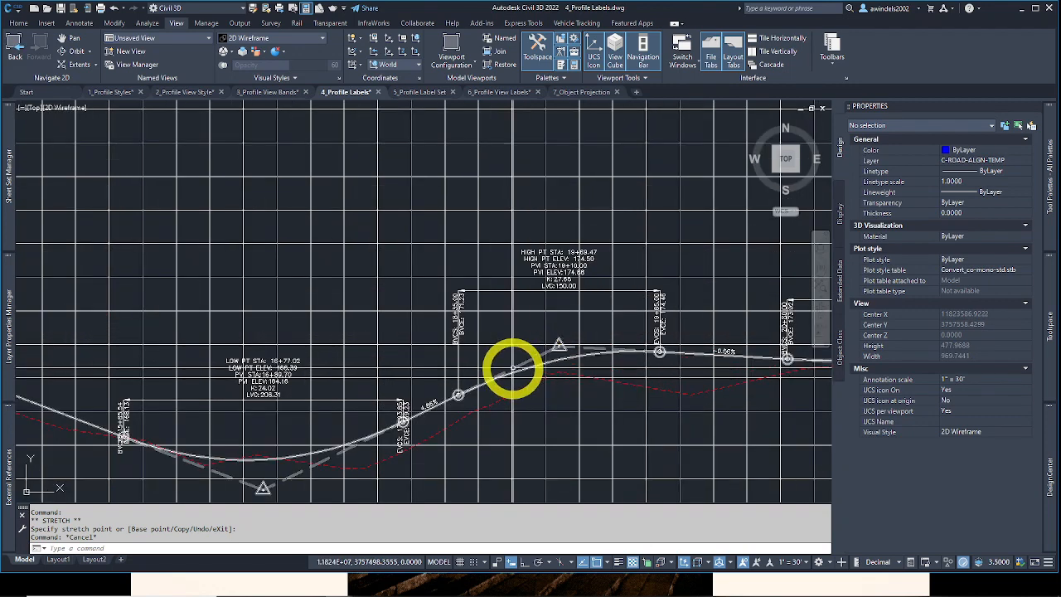
{"action": "left_click", "coordinate": [363, 402]}
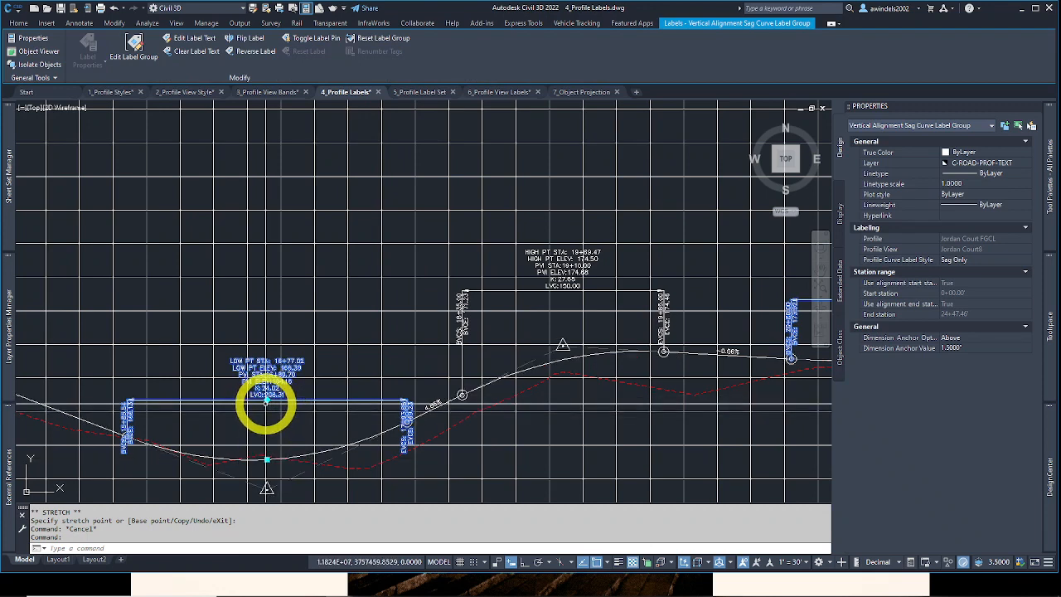
{"action": "left_click", "coordinate": [266, 398]}
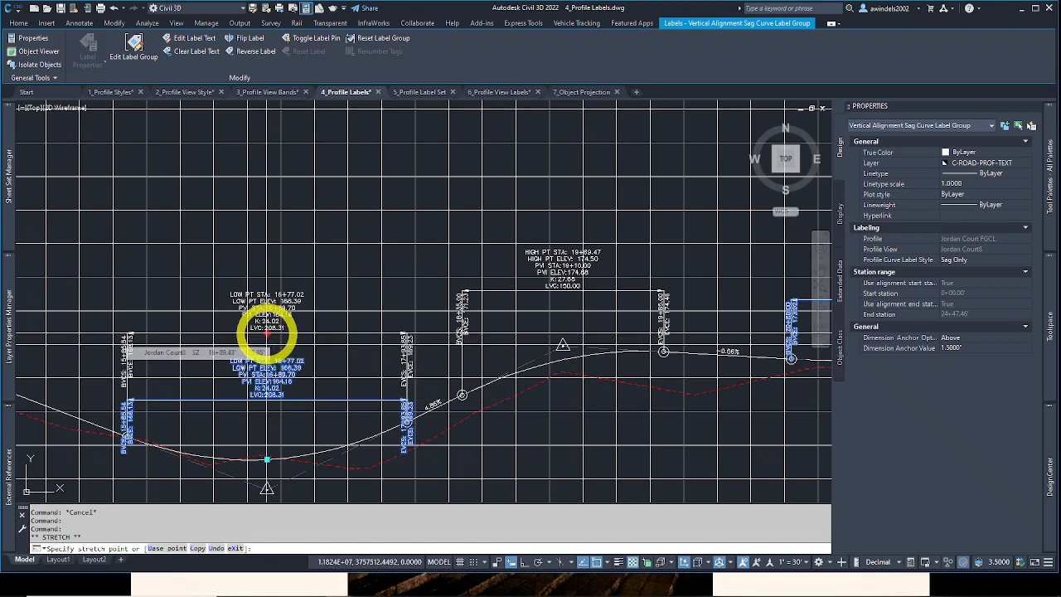
{"action": "left_click", "coordinate": [267, 331]}
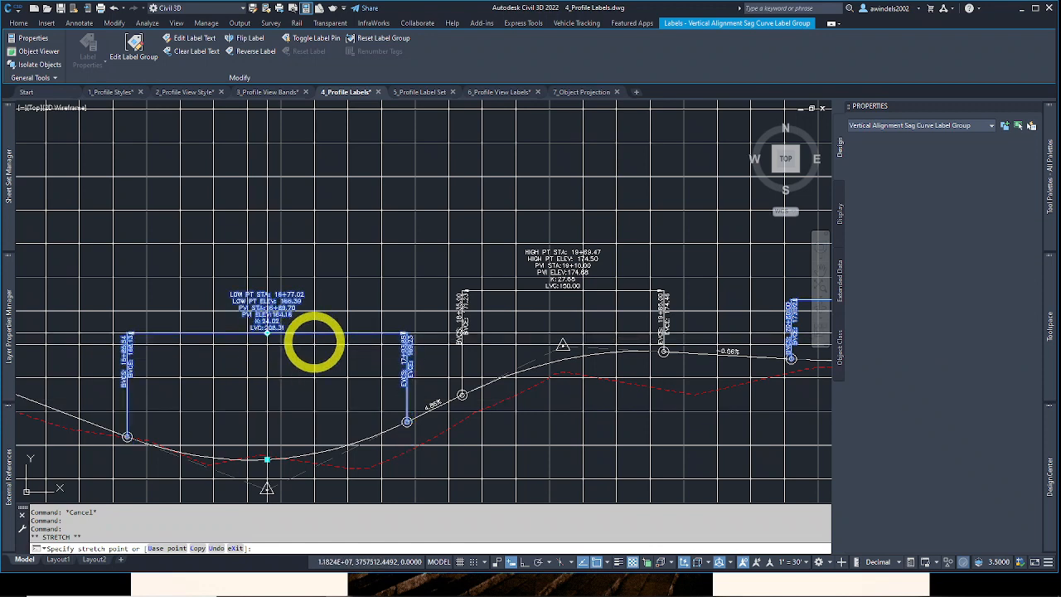
Step: Examine the sag, crest and percent grade labels from station 15+85.54 to the profile's end, then clear the selection
{"action": "middle_click_drag", "start_coordinate": [314, 337], "coordinate": [364, 339]}
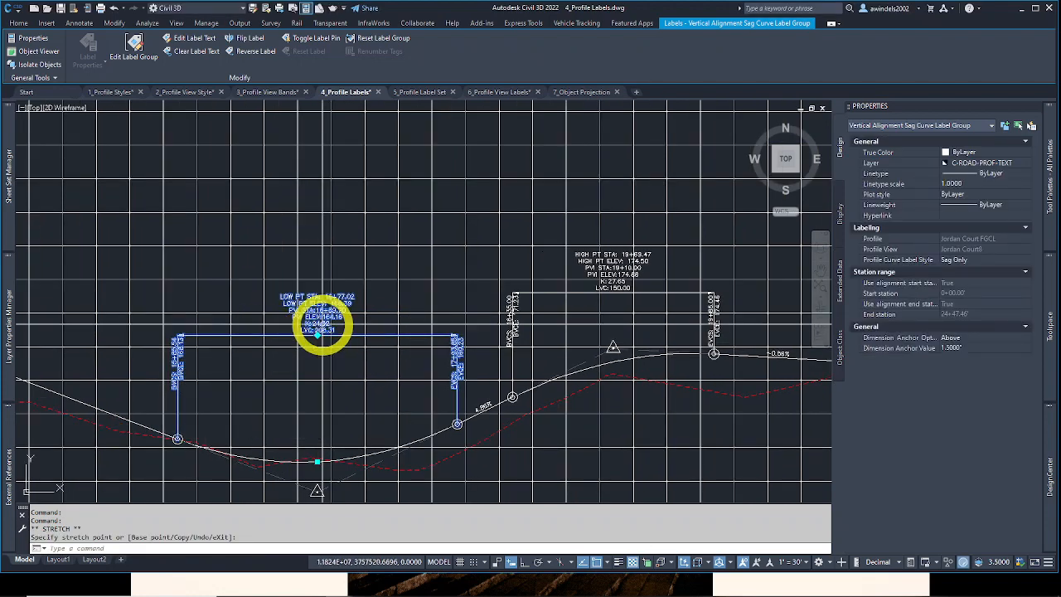
{"action": "middle_click_drag", "start_coordinate": [315, 337], "coordinate": [367, 340]}
{"action": "scroll", "coordinate": [367, 340], "scroll_direction": "down", "scroll_amount": 4}
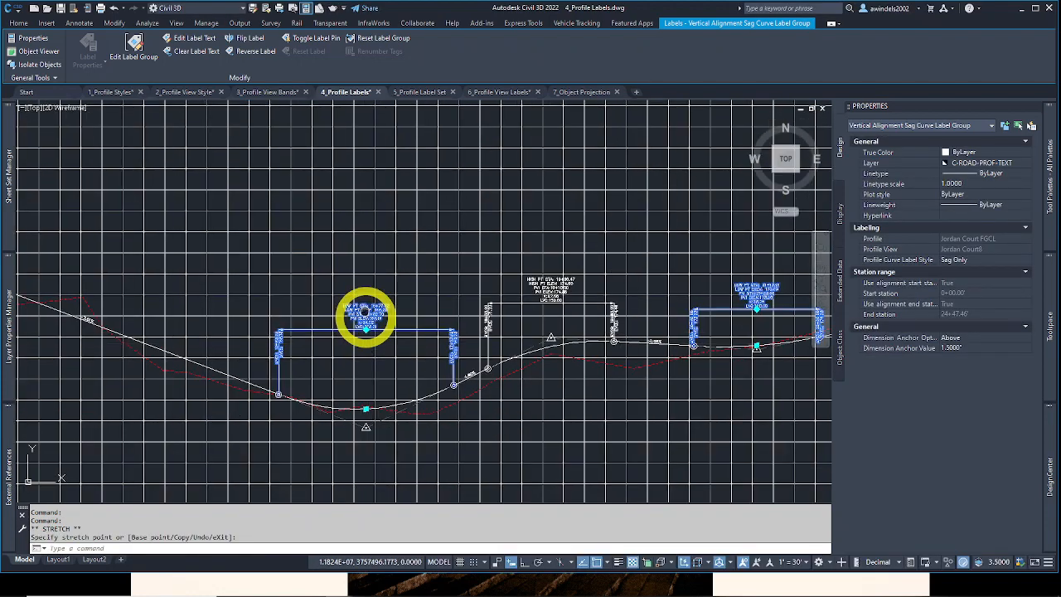
{"action": "scroll", "coordinate": [365, 257], "scroll_direction": "up", "scroll_amount": 4}
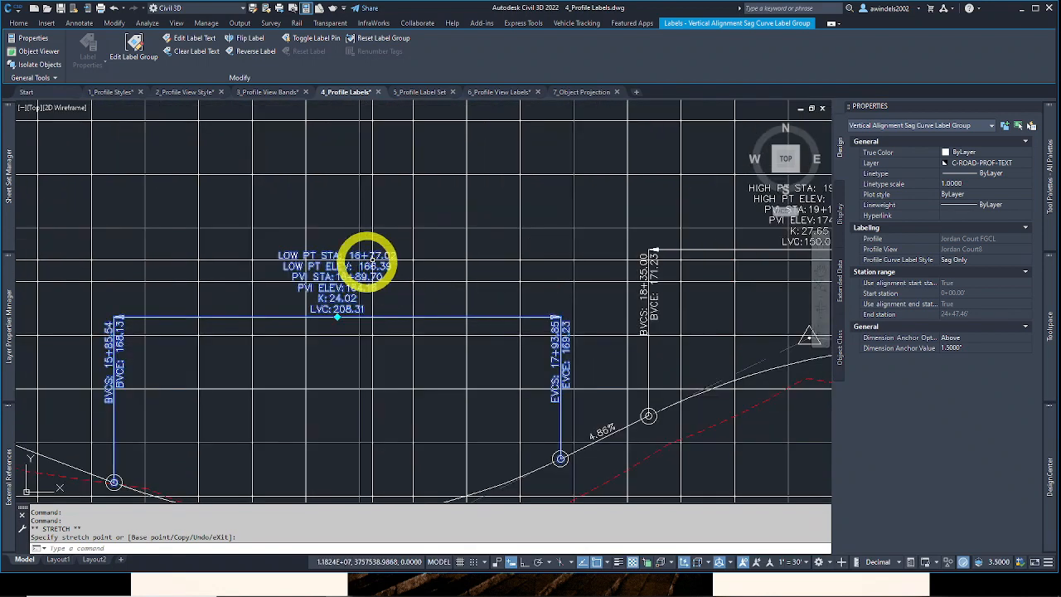
{"action": "scroll", "coordinate": [438, 332], "scroll_direction": "down", "scroll_amount": 2}
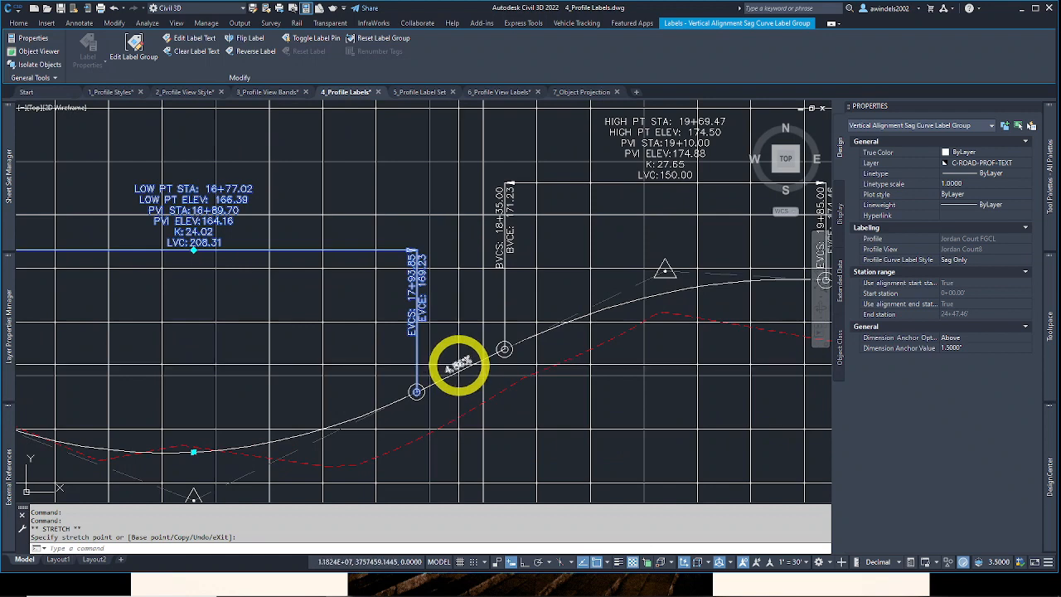
{"action": "left_click", "coordinate": [458, 365]}
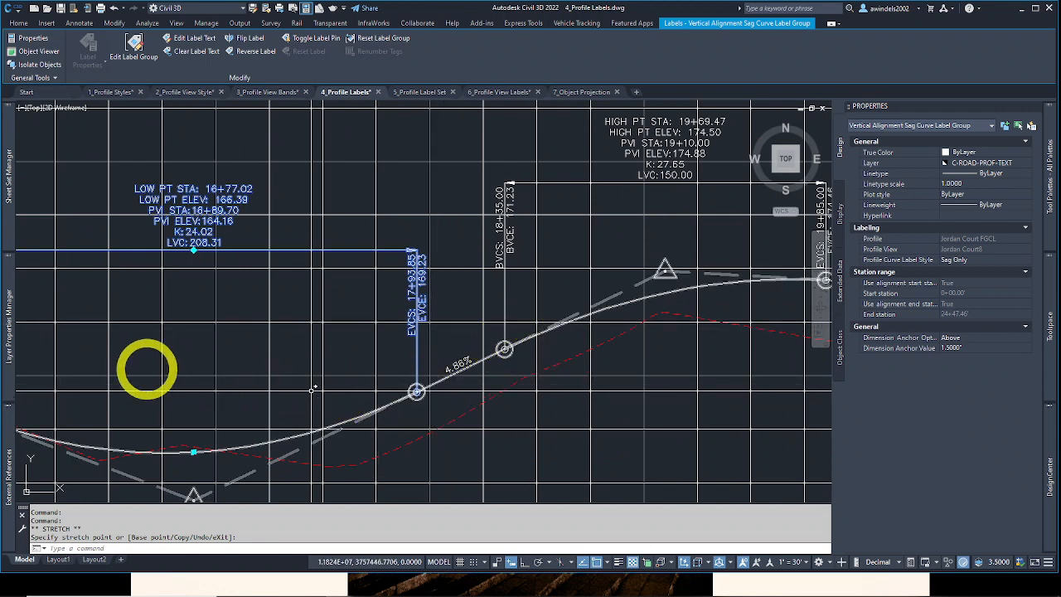
{"action": "scroll", "coordinate": [49, 333], "scroll_direction": "down", "scroll_amount": 5}
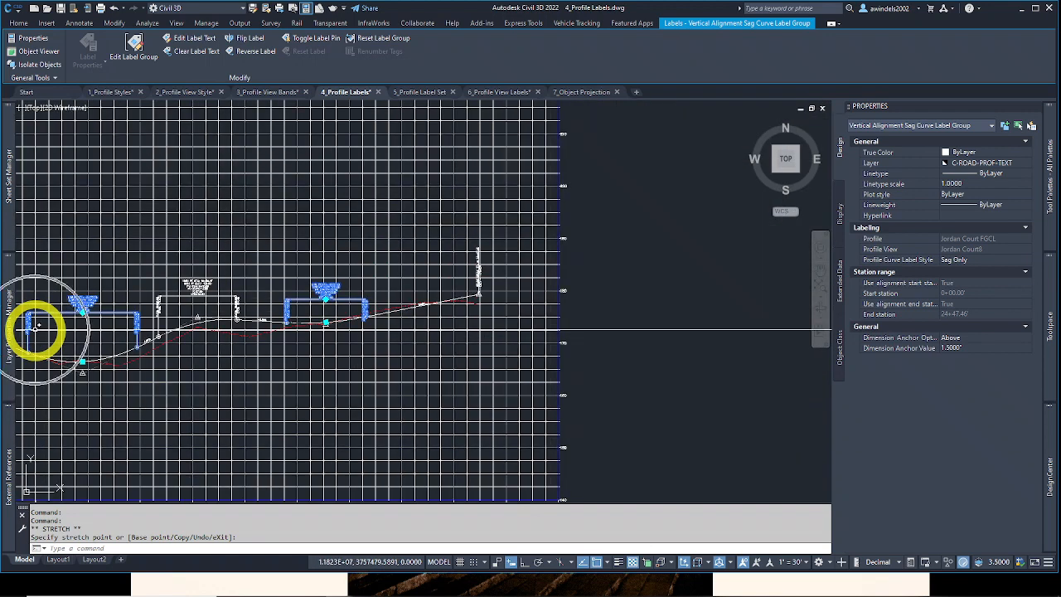
{"action": "left_click", "coordinate": [153, 332]}
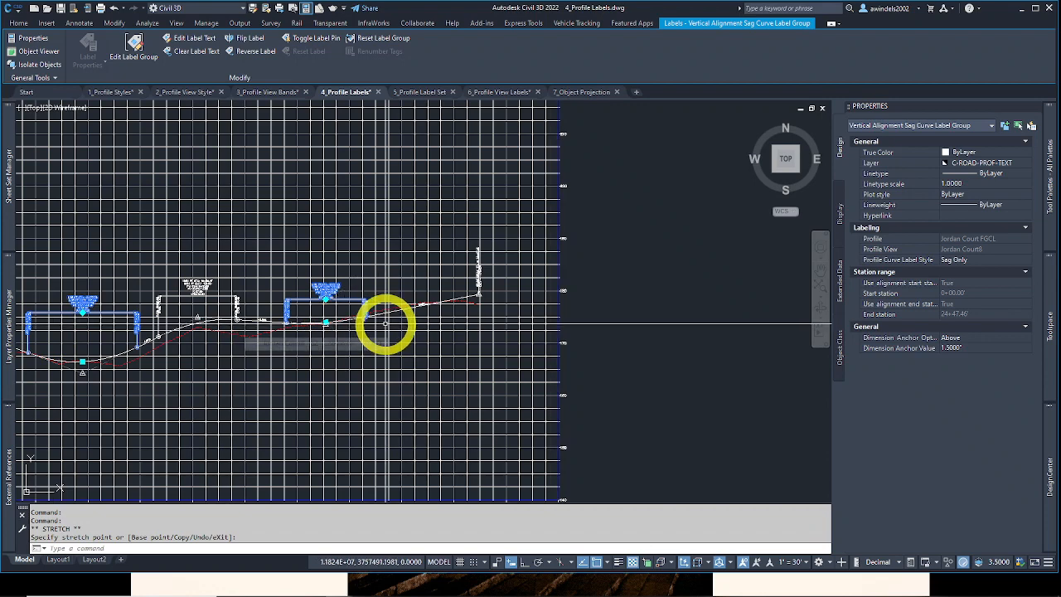
{"action": "scroll", "coordinate": [102, 339], "scroll_direction": "up", "scroll_amount": 4}
{"action": "scroll", "coordinate": [330, 351], "scroll_direction": "up", "scroll_amount": 2}
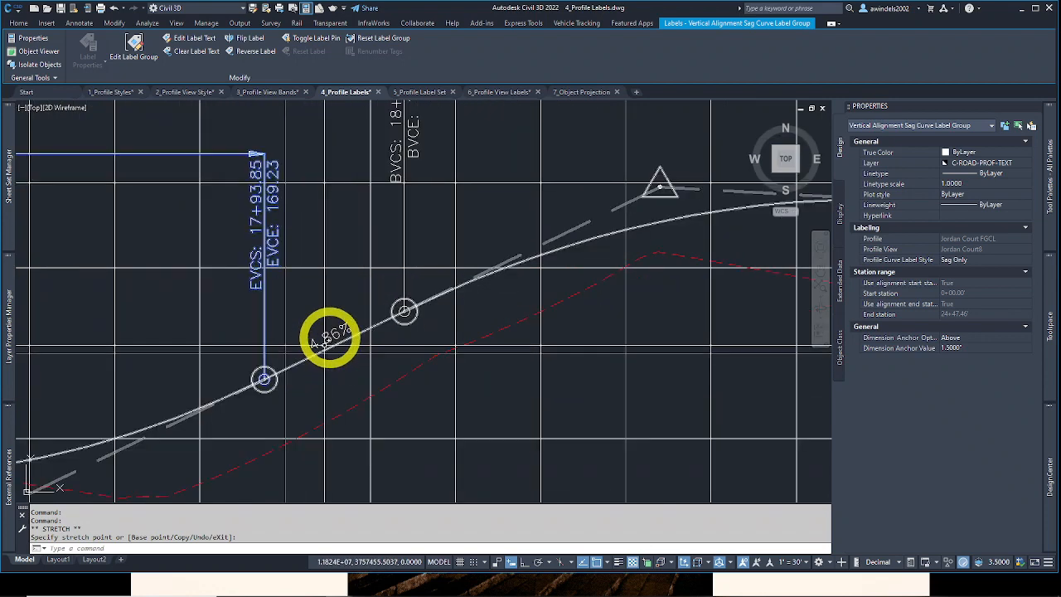
{"action": "middle_click_drag", "start_coordinate": [715, 225], "coordinate": [337, 374]}
{"action": "scroll", "coordinate": [342, 368], "scroll_direction": "down", "scroll_amount": 2}
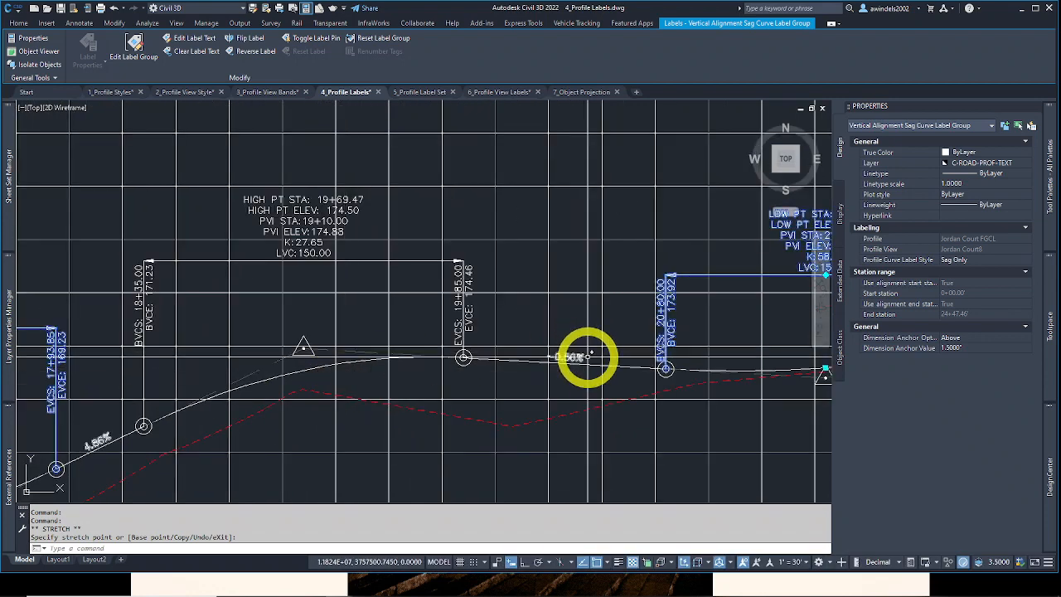
{"action": "middle_click_drag", "start_coordinate": [611, 360], "coordinate": [492, 329]}
{"action": "scroll", "coordinate": [540, 332], "scroll_direction": "down", "scroll_amount": 2}
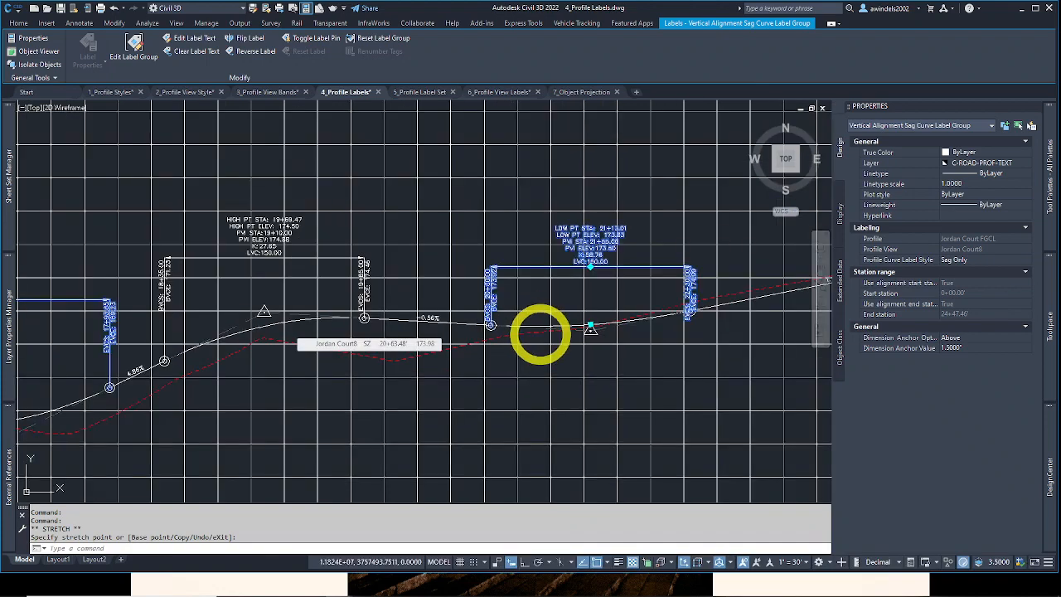
{"action": "scroll", "coordinate": [434, 318], "scroll_direction": "up", "scroll_amount": 2}
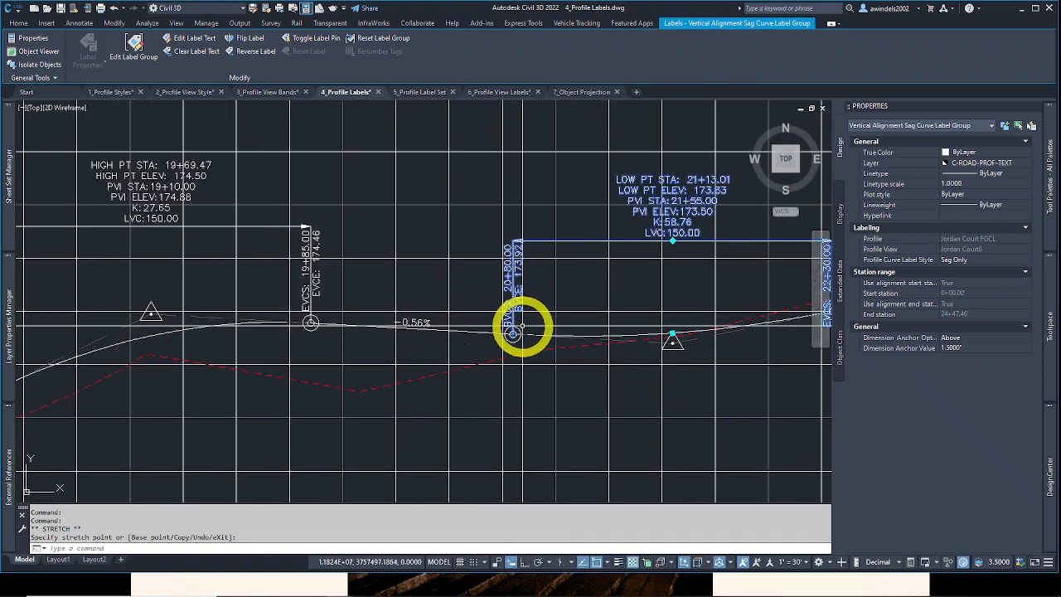
{"action": "middle_click_drag", "start_coordinate": [505, 329], "coordinate": [505, 341]}
{"action": "scroll", "coordinate": [412, 335], "scroll_direction": "up", "scroll_amount": 2}
{"action": "scroll", "coordinate": [408, 335], "scroll_direction": "down", "scroll_amount": 2}
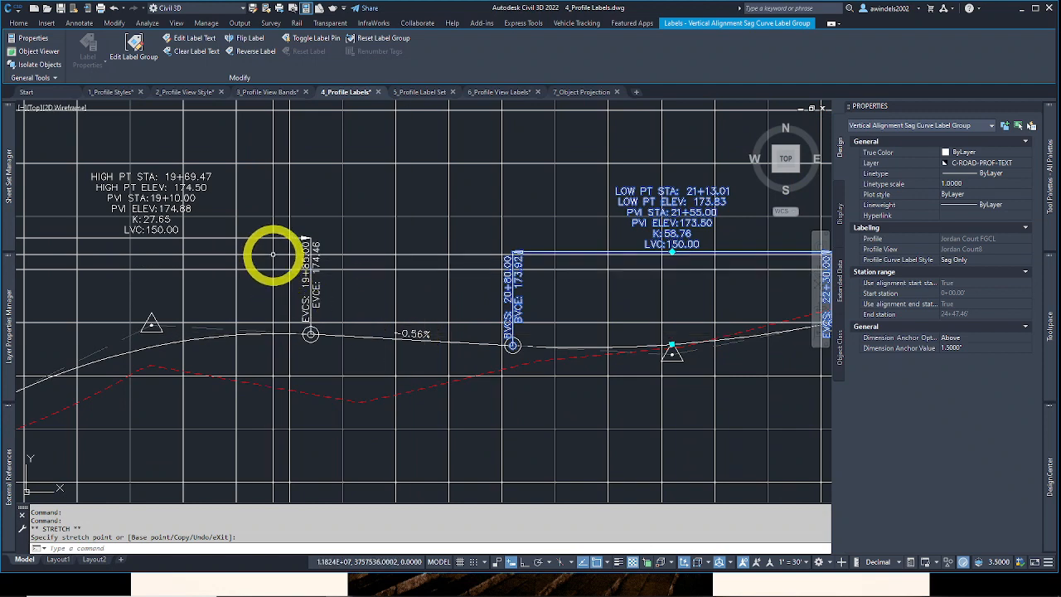
{"action": "scroll", "coordinate": [286, 274], "scroll_direction": "down", "scroll_amount": 2}
{"action": "key", "text": "Escape"}
Step: Select the crest and sag curve label groups together to see which labels each group contains, then clear the selection
{"action": "left_click", "coordinate": [292, 292]}
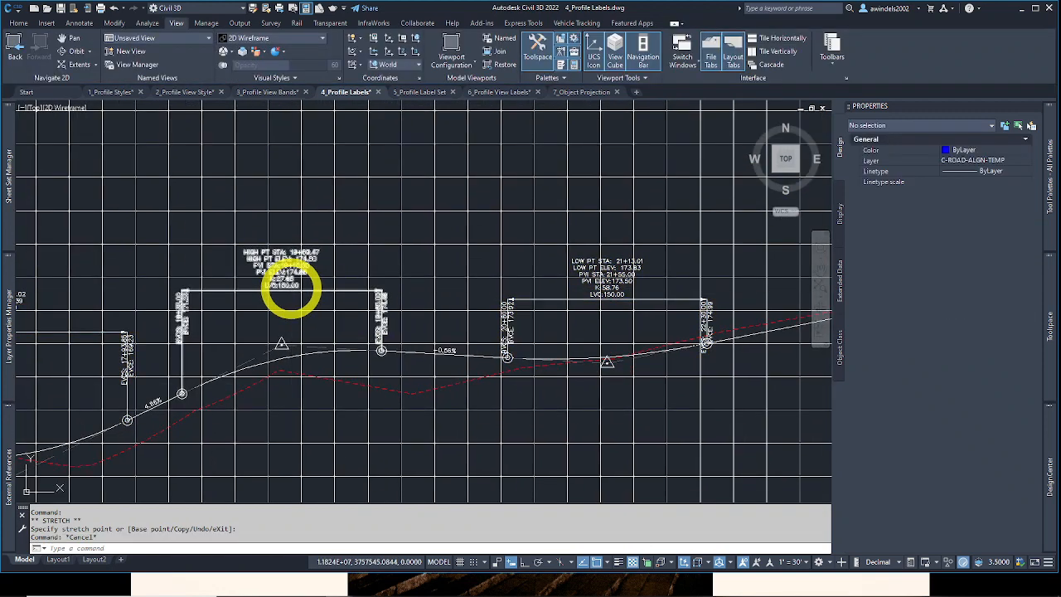
{"action": "left_click", "coordinate": [283, 285]}
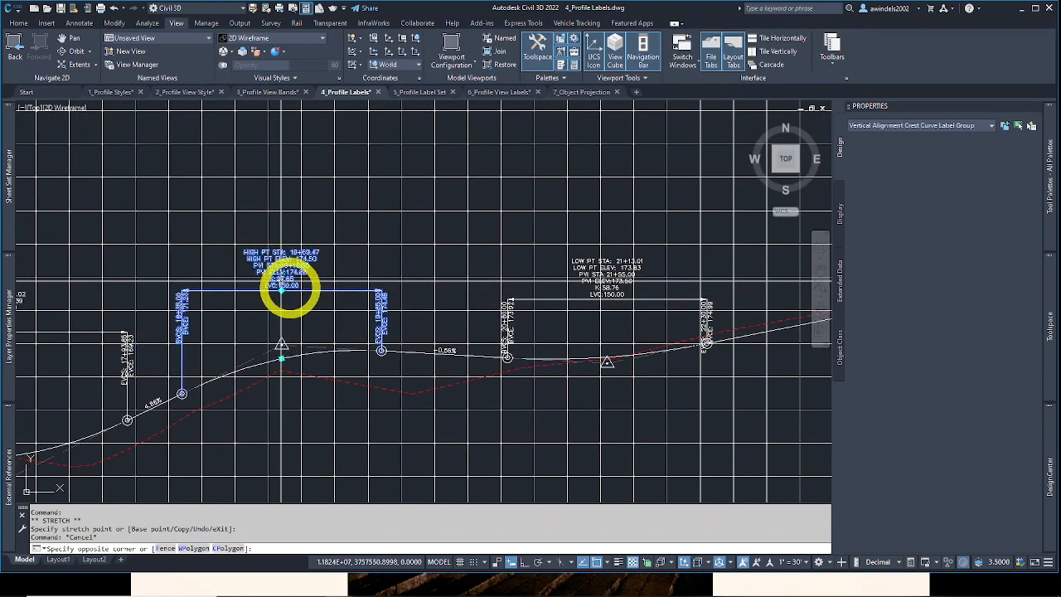
{"action": "left_click", "coordinate": [572, 269]}
{"action": "scroll", "coordinate": [578, 282], "scroll_direction": "down", "scroll_amount": 2}
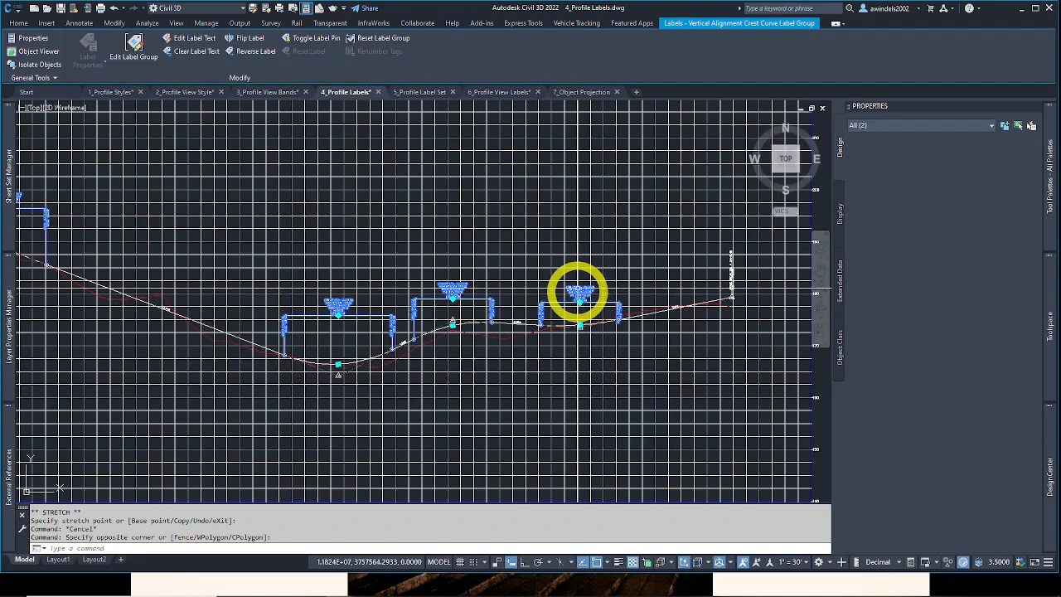
{"action": "key", "text": "Escape"}
{"action": "middle_click_drag", "start_coordinate": [578, 292], "coordinate": [578, 308]}
{"action": "key", "text": "Escape"}
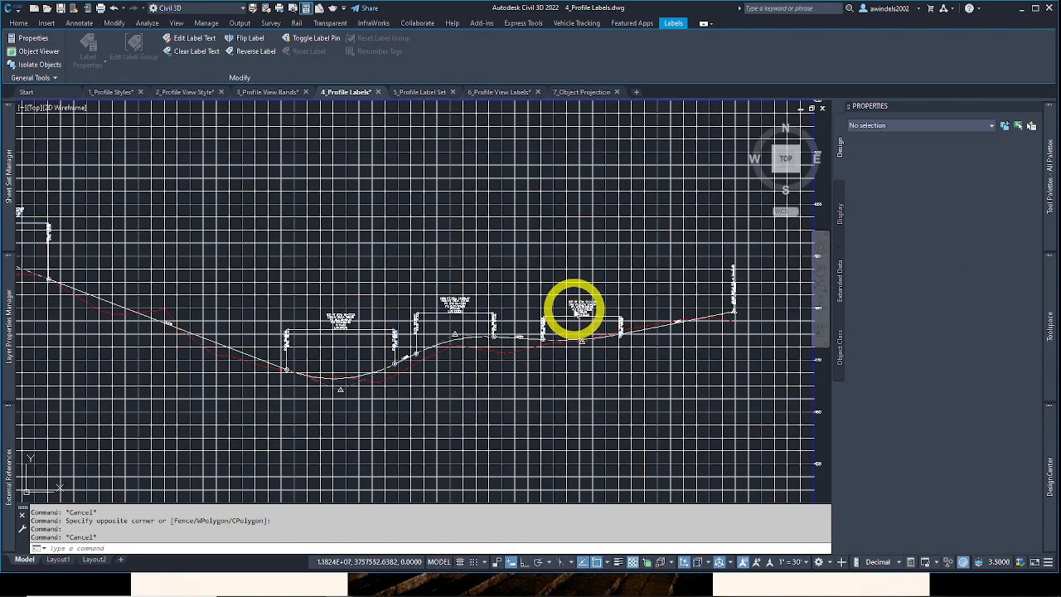
Step: Erase the whole sag curve label group from the Jordan Court profile
{"action": "left_click", "coordinate": [578, 310]}
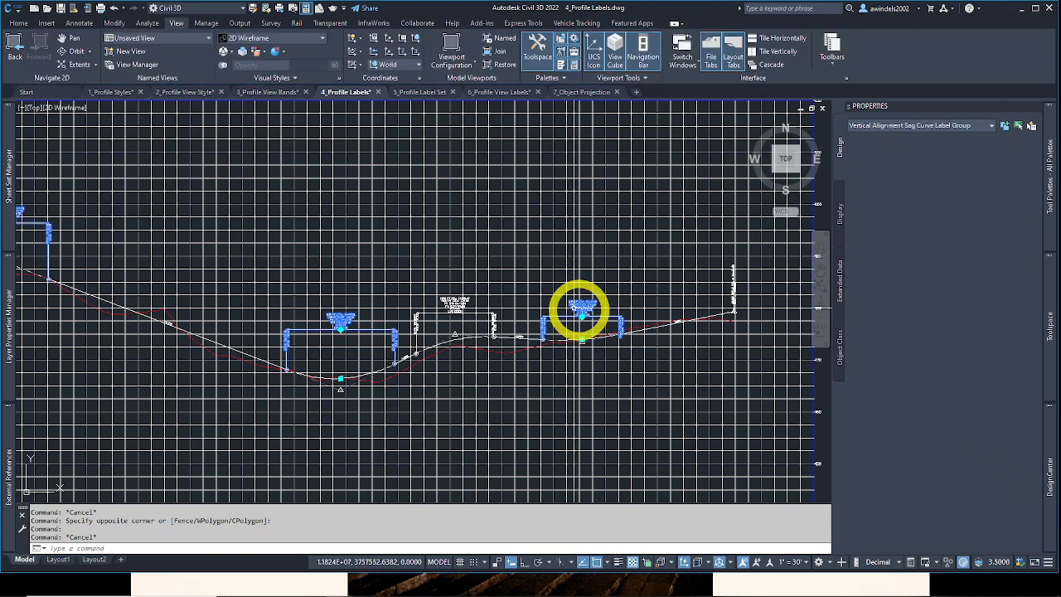
{"action": "scroll", "coordinate": [526, 301], "scroll_direction": "down", "scroll_amount": 3}
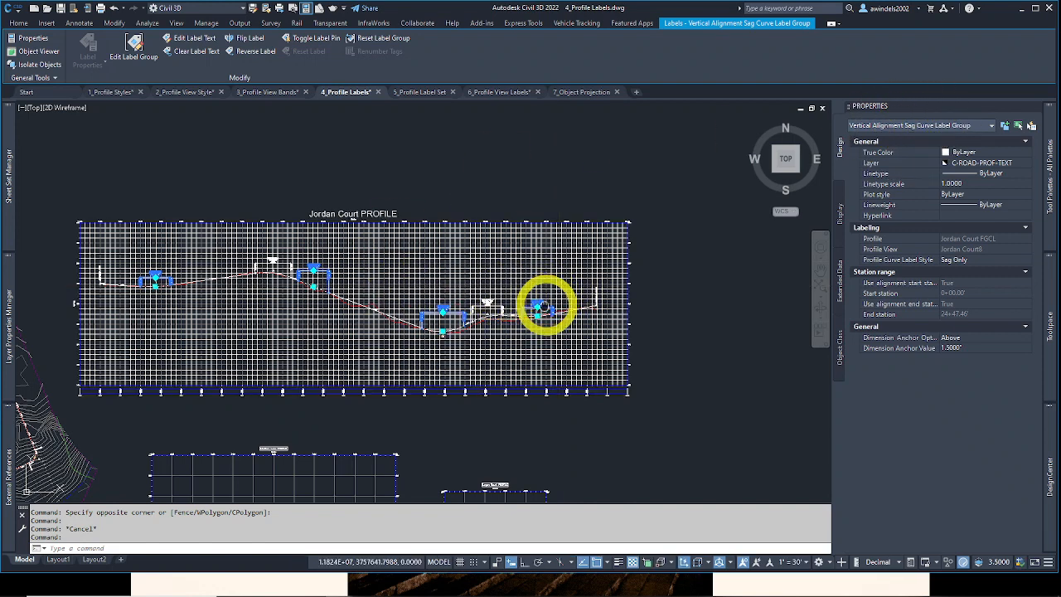
{"action": "scroll", "coordinate": [543, 305], "scroll_direction": "up", "scroll_amount": 2}
{"action": "key", "text": "Escape"}
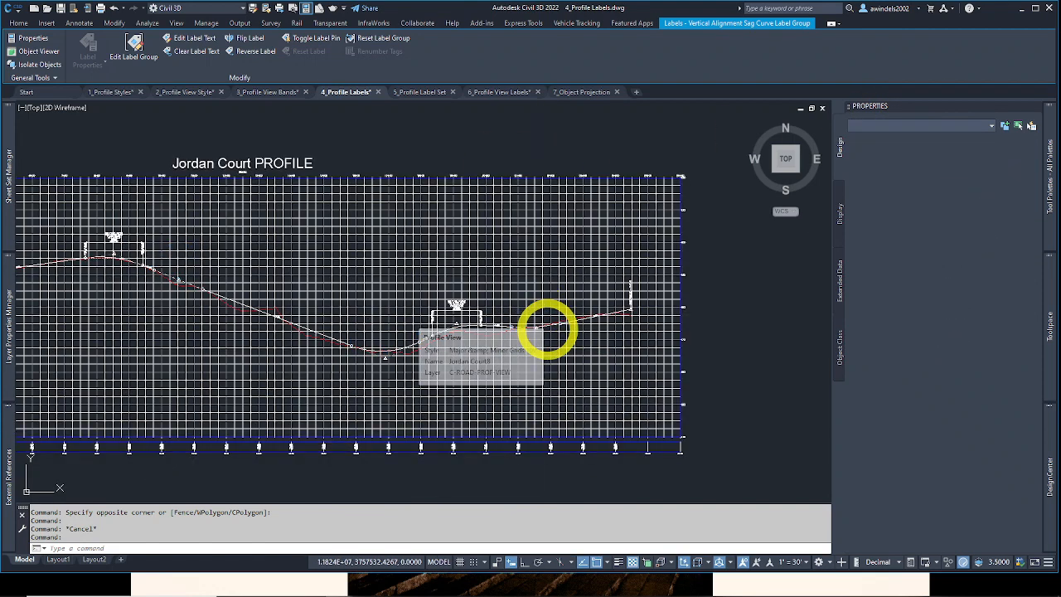
{"action": "left_click", "coordinate": [585, 340]}
{"action": "key", "text": "Delete"}
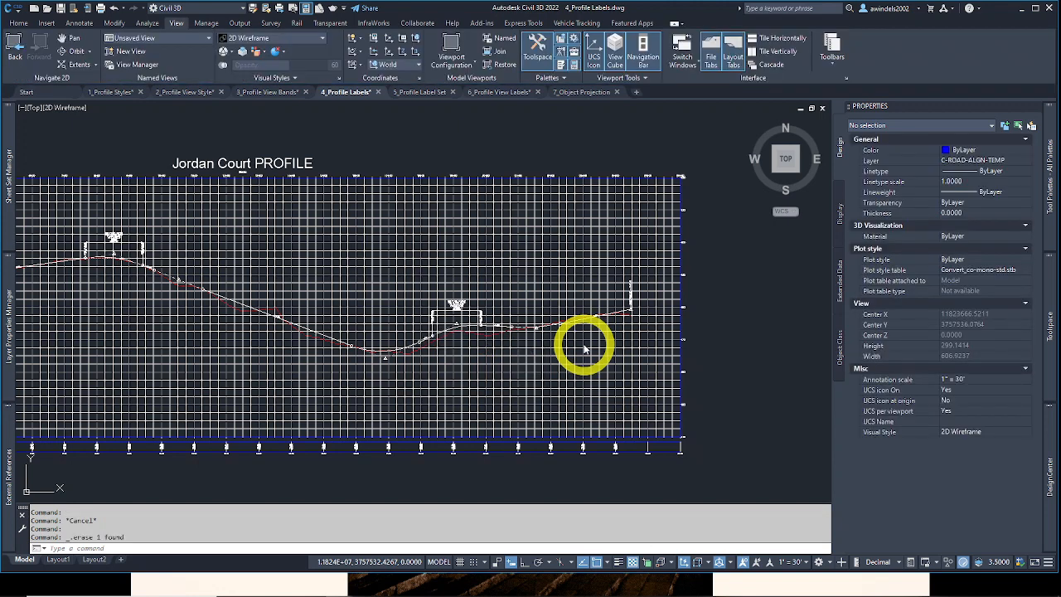
Step: Undo the erasure of the sag curve label group on the Jordan Court profile
{"action": "key", "text": "alt"}
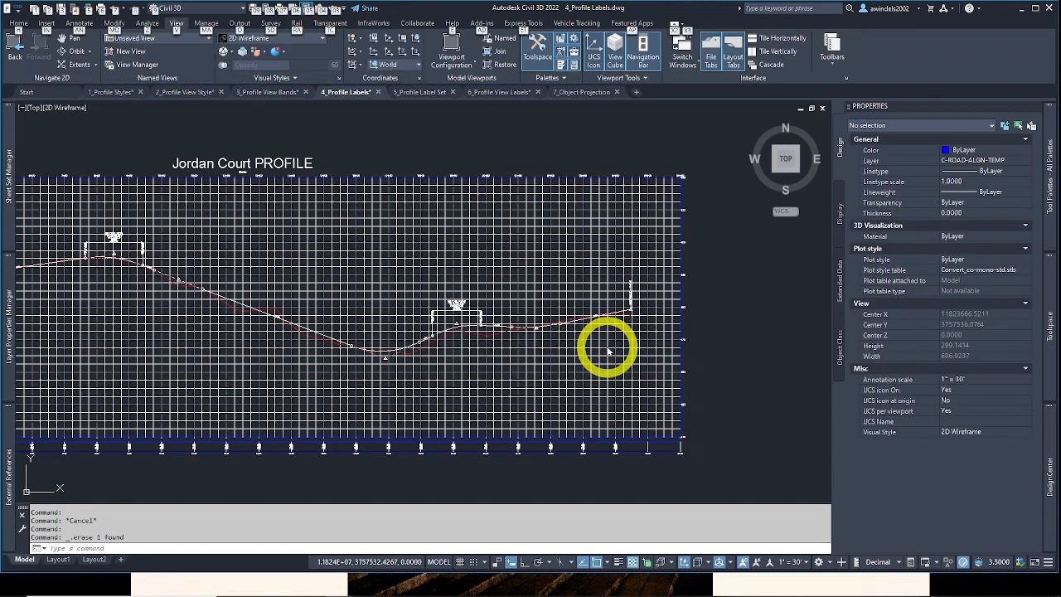
{"action": "left_click", "coordinate": [608, 349]}
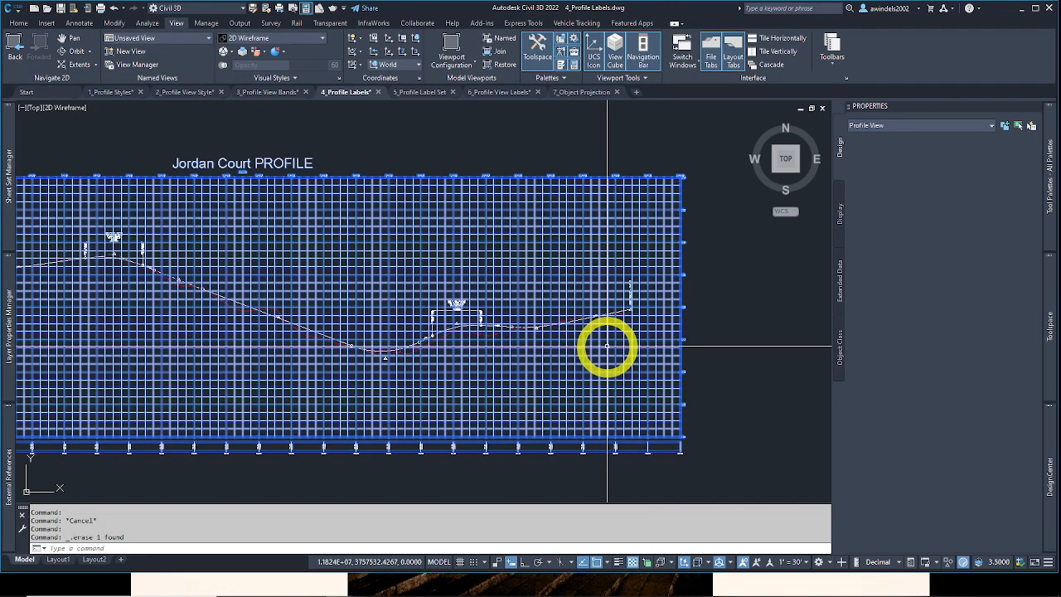
{"action": "left_click", "coordinate": [608, 349]}
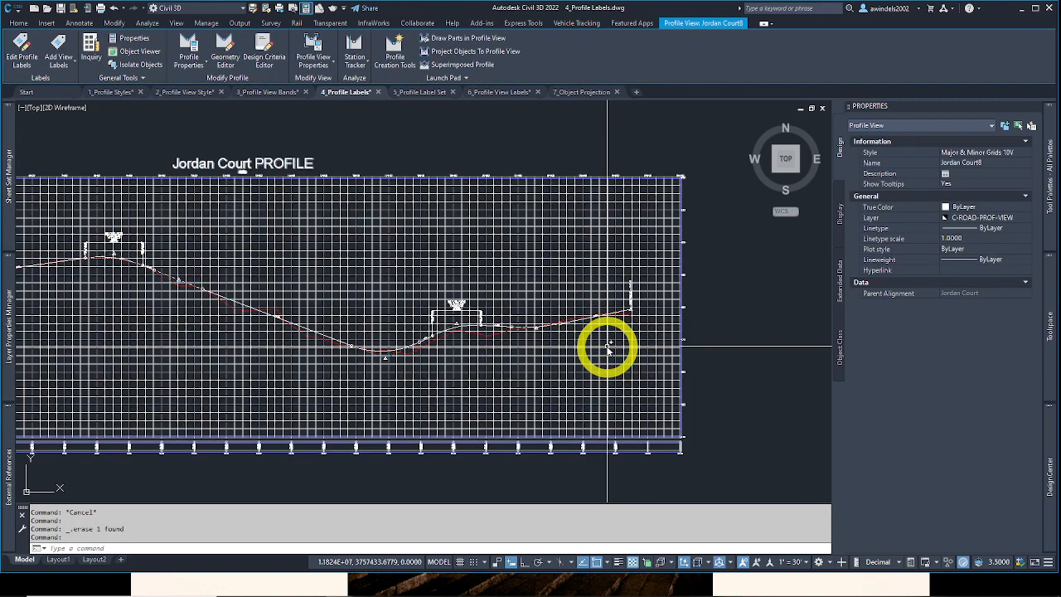
{"action": "key", "text": "ctrl+z"}
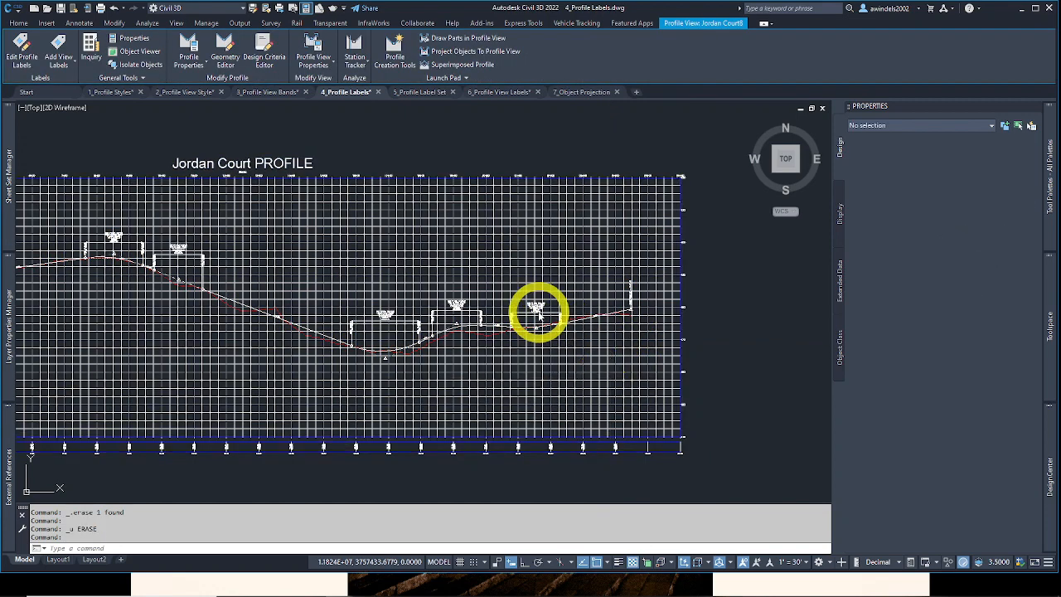
Step: Move the last sag curve label, at PVI station 21+55.00, down toward the profile and then raise it well above the line
{"action": "left_click", "coordinate": [537, 310]}
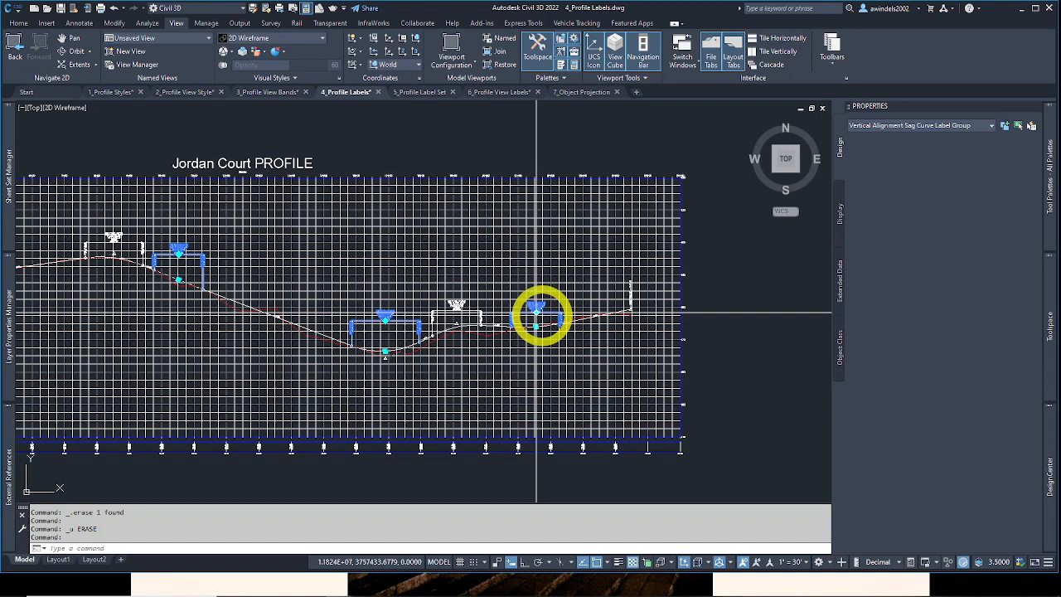
{"action": "scroll", "coordinate": [537, 331], "scroll_direction": "up", "scroll_amount": 5}
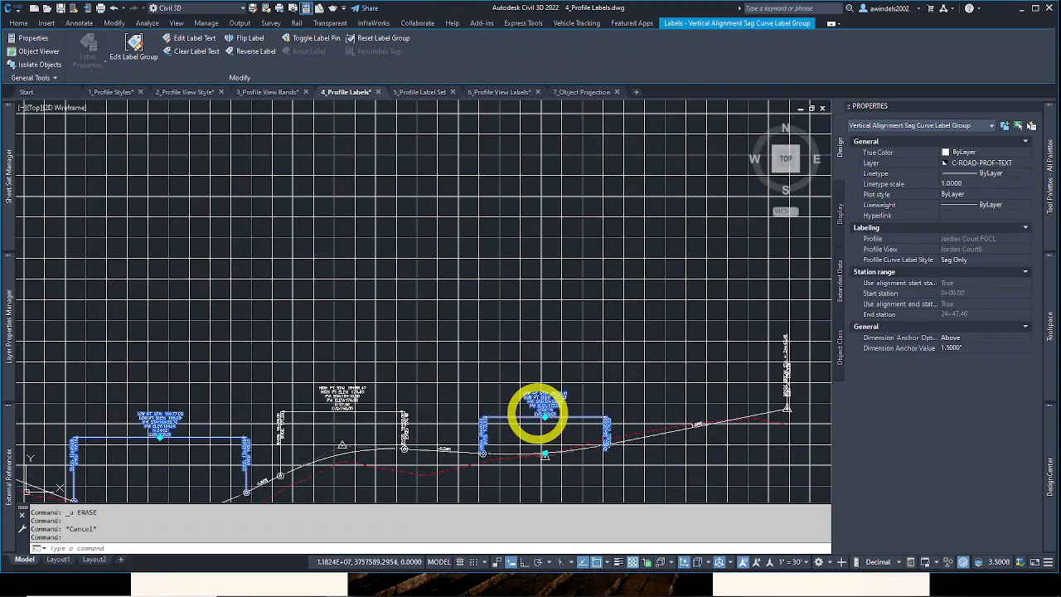
{"action": "left_click", "coordinate": [544, 416]}
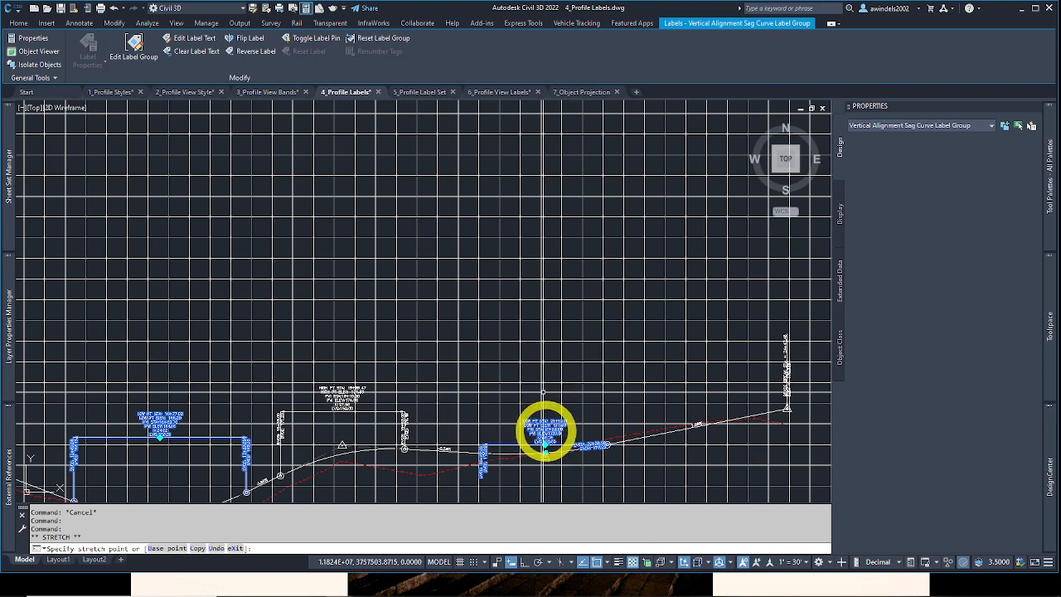
{"action": "left_click", "coordinate": [545, 431]}
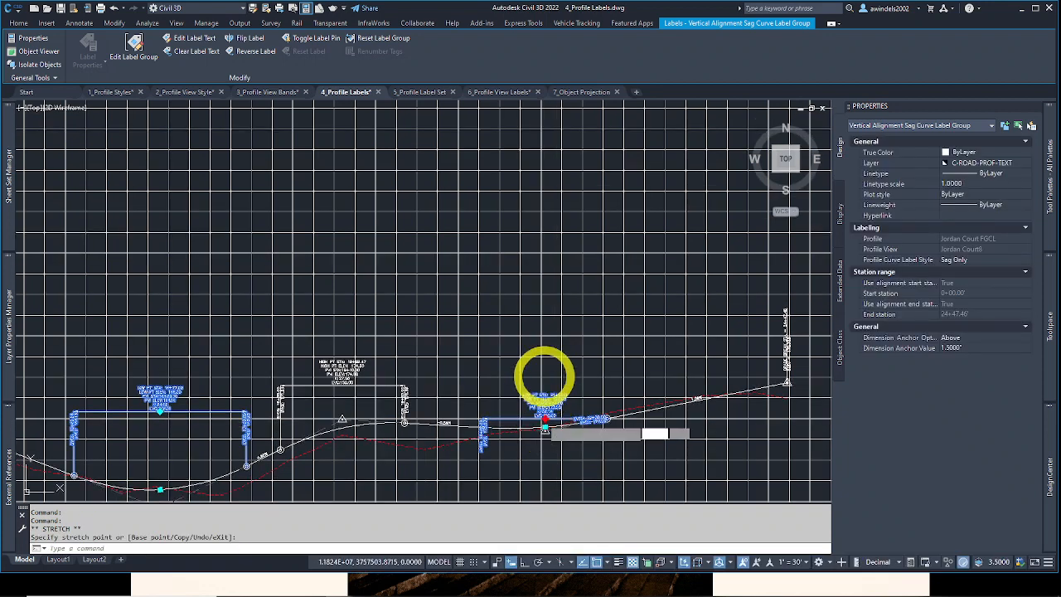
{"action": "left_click", "coordinate": [545, 420]}
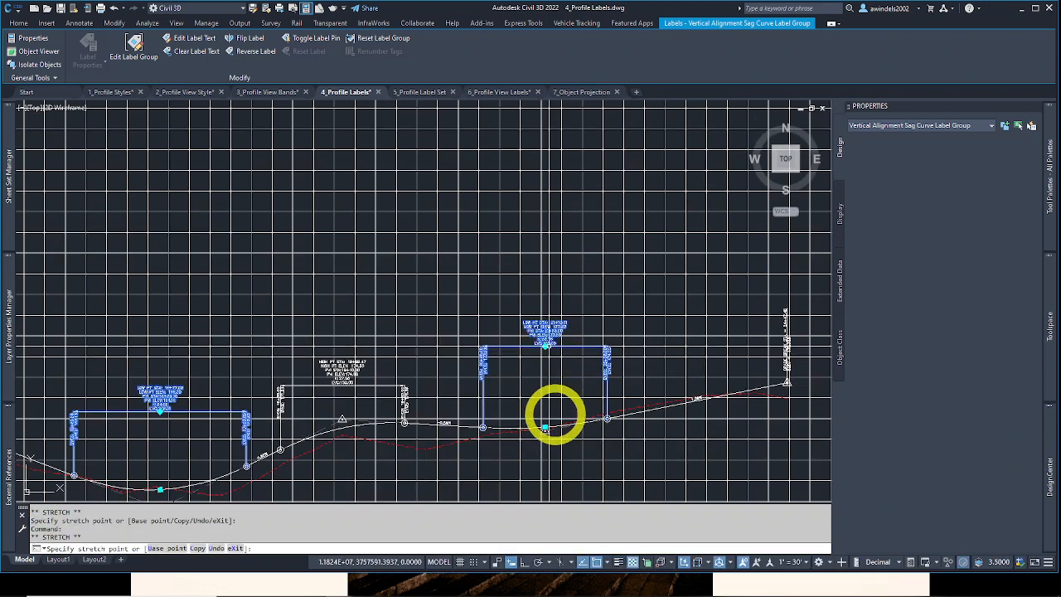
{"action": "left_click", "coordinate": [544, 427]}
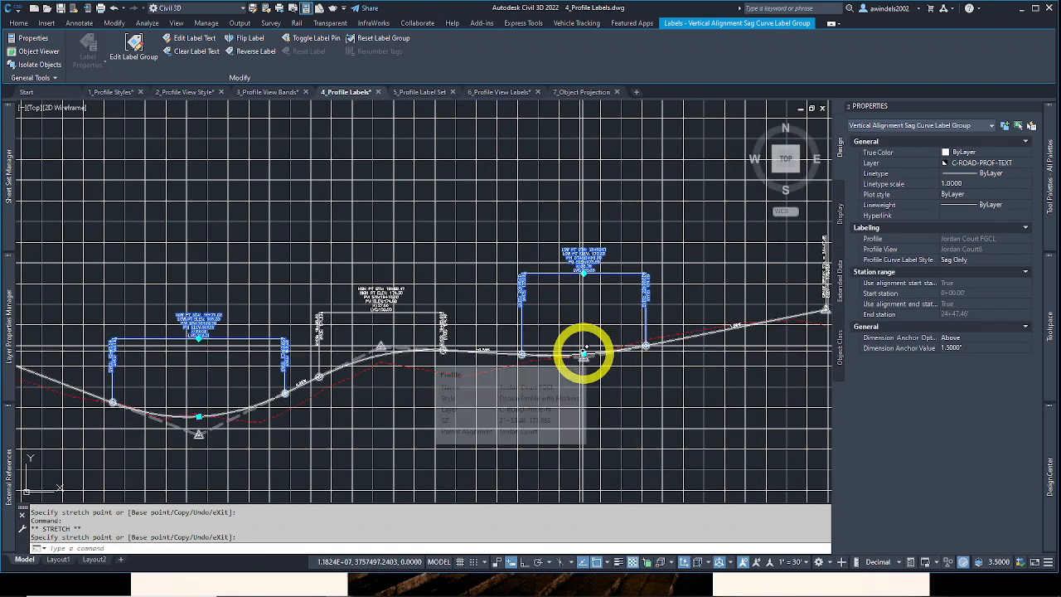
Step: Pull the sag curve label at PVI station 21+55.00 up and away from its anchor so it becomes stacked text with a leader
{"action": "left_click", "coordinate": [584, 354]}
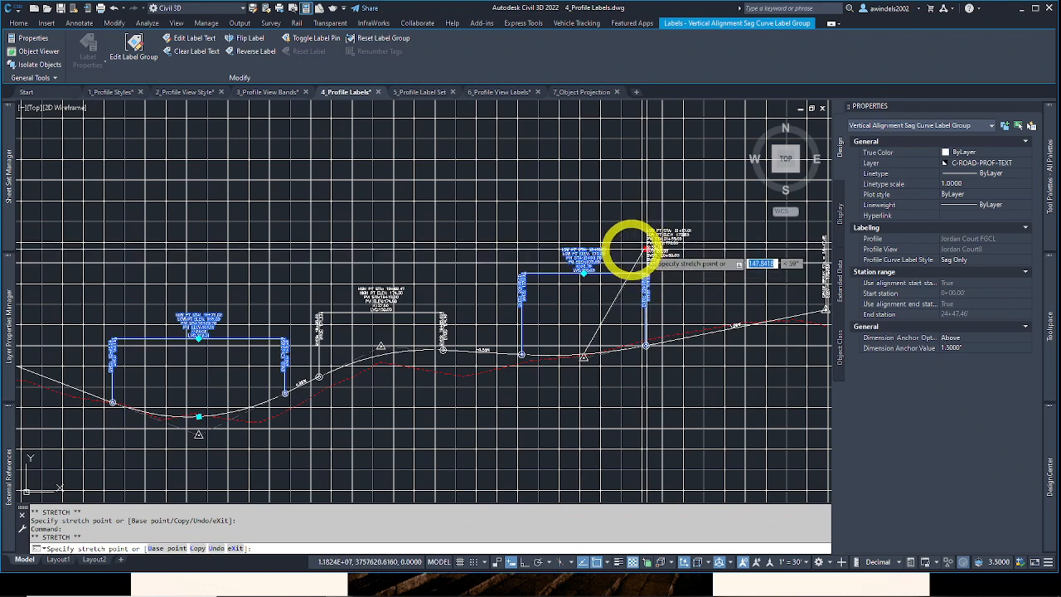
{"action": "left_click", "coordinate": [628, 246]}
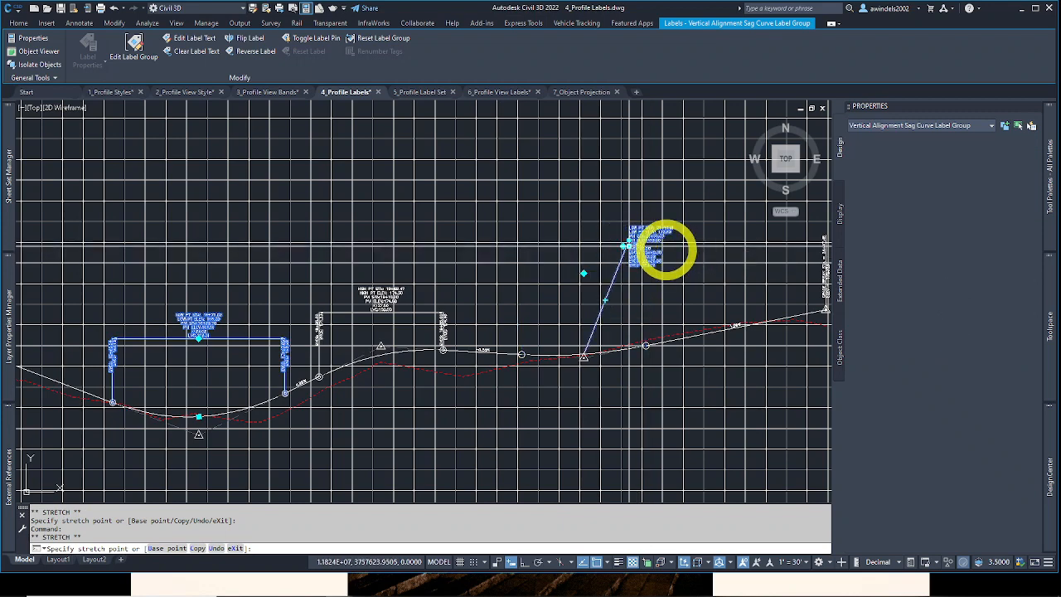
{"action": "left_click", "coordinate": [663, 251]}
{"action": "scroll", "coordinate": [664, 253], "scroll_direction": "up", "scroll_amount": 3}
{"action": "scroll", "coordinate": [664, 253], "scroll_direction": "down", "scroll_amount": 2}
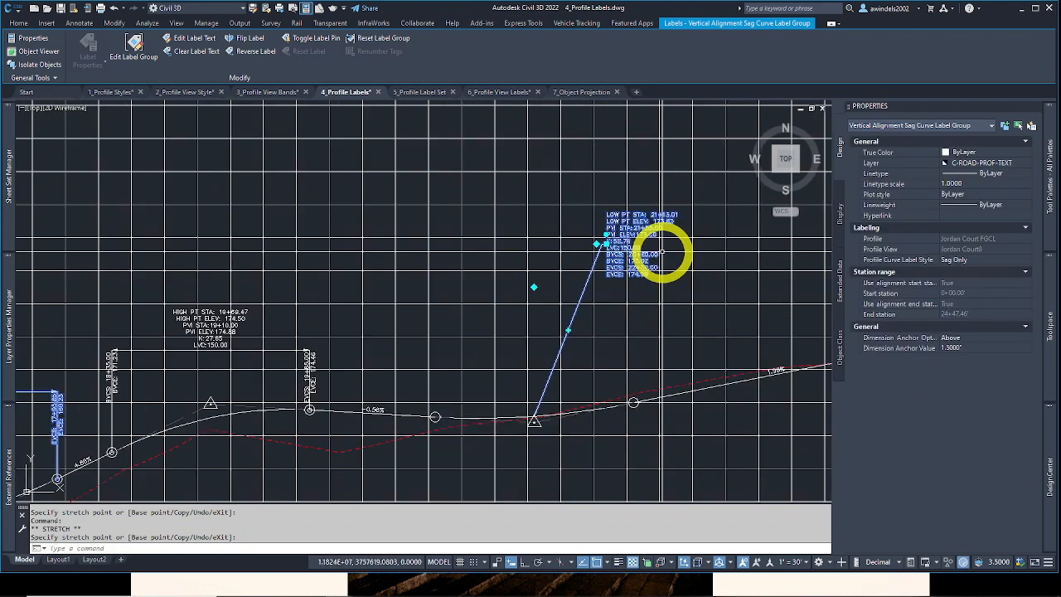
{"action": "middle_click_drag", "start_coordinate": [668, 268], "coordinate": [604, 287]}
{"action": "scroll", "coordinate": [622, 292], "scroll_direction": "up", "scroll_amount": 2}
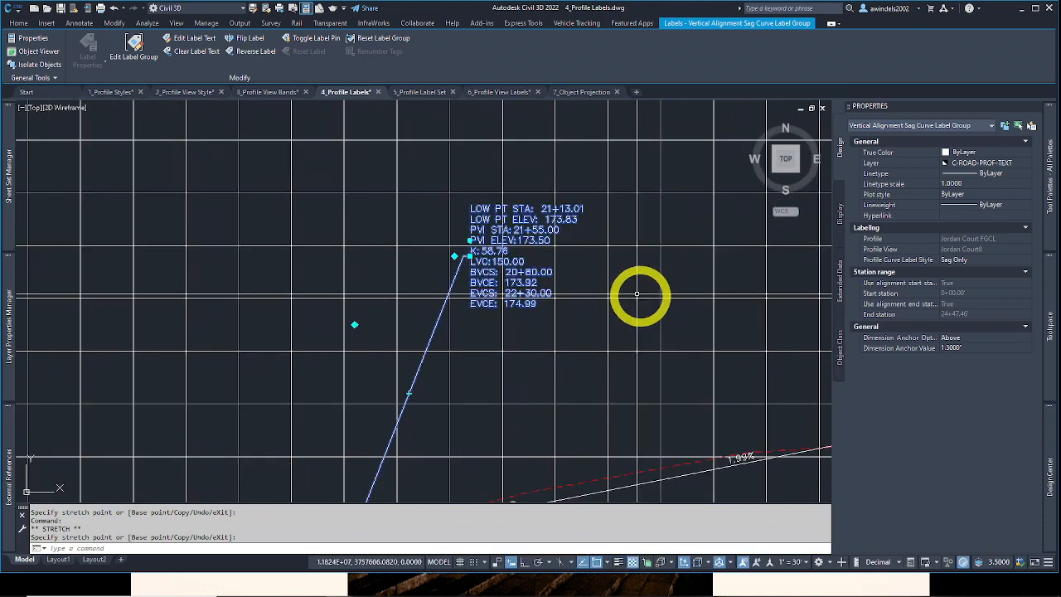
{"action": "scroll", "coordinate": [630, 304], "scroll_direction": "down", "scroll_amount": 1}
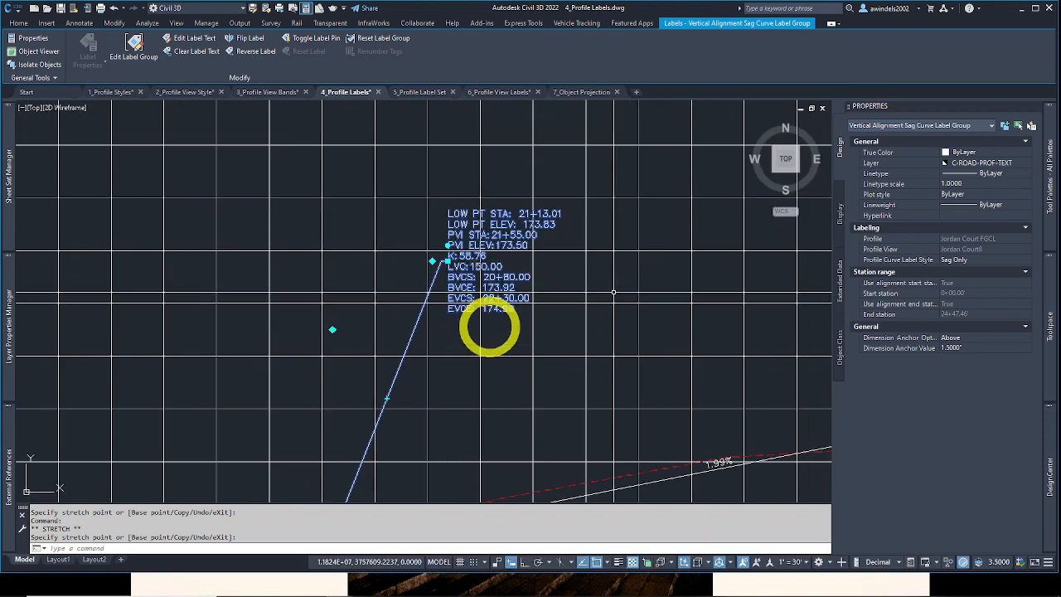
{"action": "scroll", "coordinate": [487, 313], "scroll_direction": "down", "scroll_amount": 1}
{"action": "scroll", "coordinate": [486, 313], "scroll_direction": "down", "scroll_amount": 1}
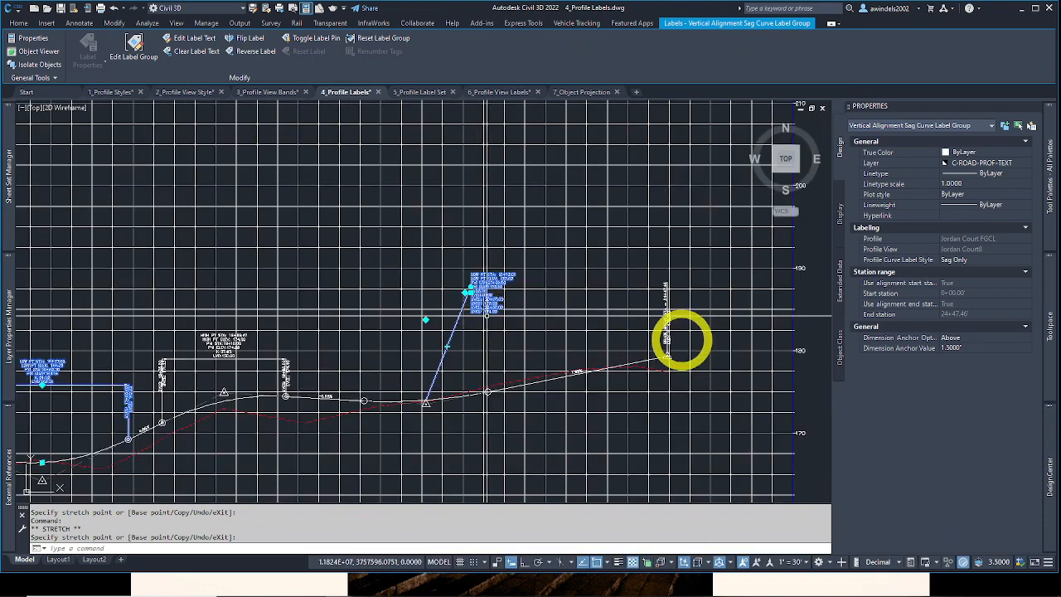
Step: Examine the grade break label at station 24+47.46 and the remaining labels back to the profile's start
{"action": "scroll", "coordinate": [682, 336], "scroll_direction": "up", "scroll_amount": 5}
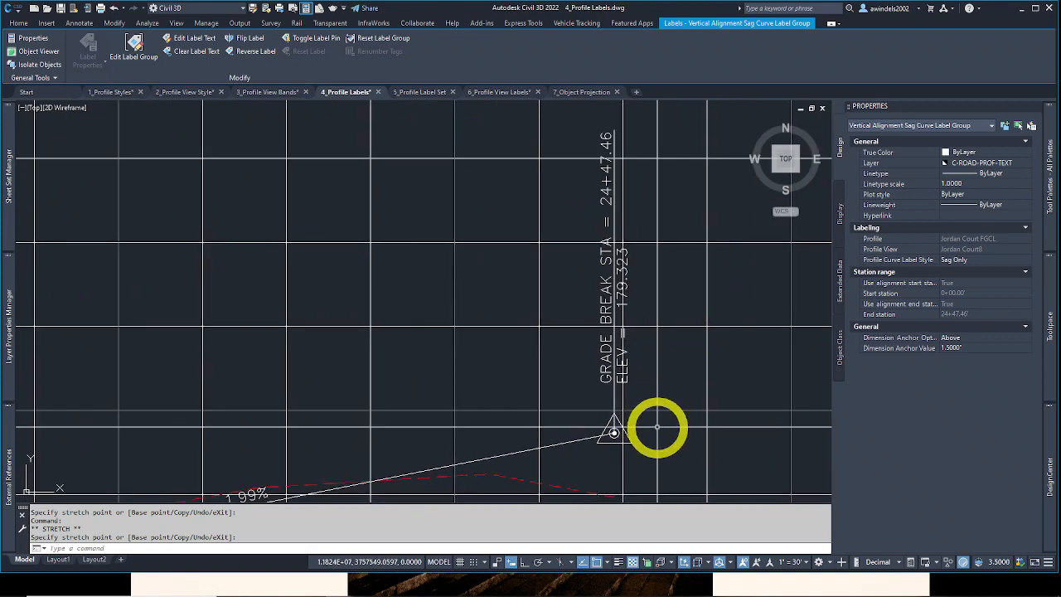
{"action": "scroll", "coordinate": [658, 428], "scroll_direction": "down", "scroll_amount": 6}
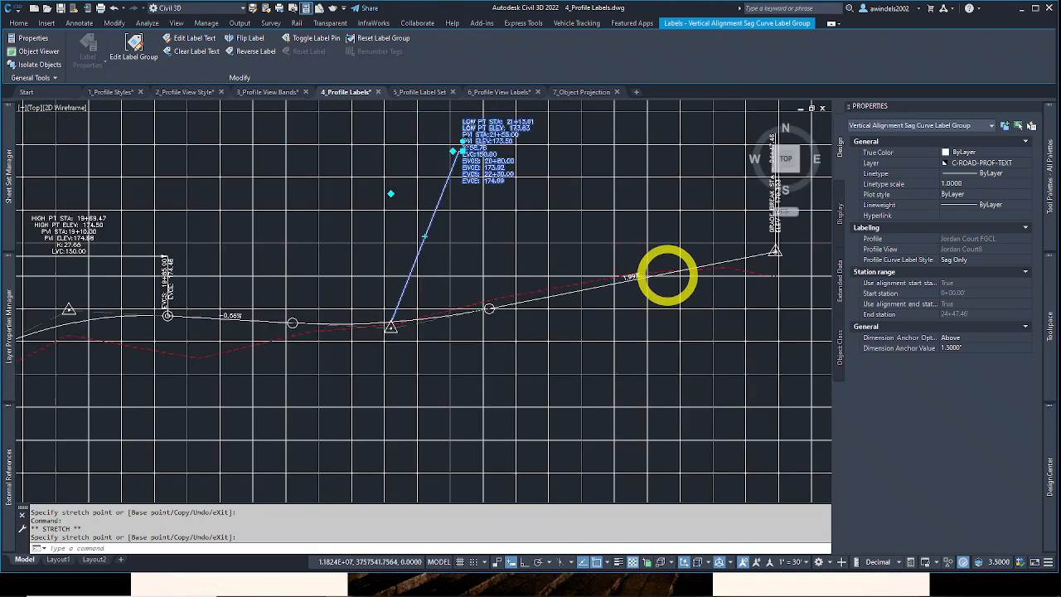
{"action": "scroll", "coordinate": [747, 224], "scroll_direction": "up", "scroll_amount": 5}
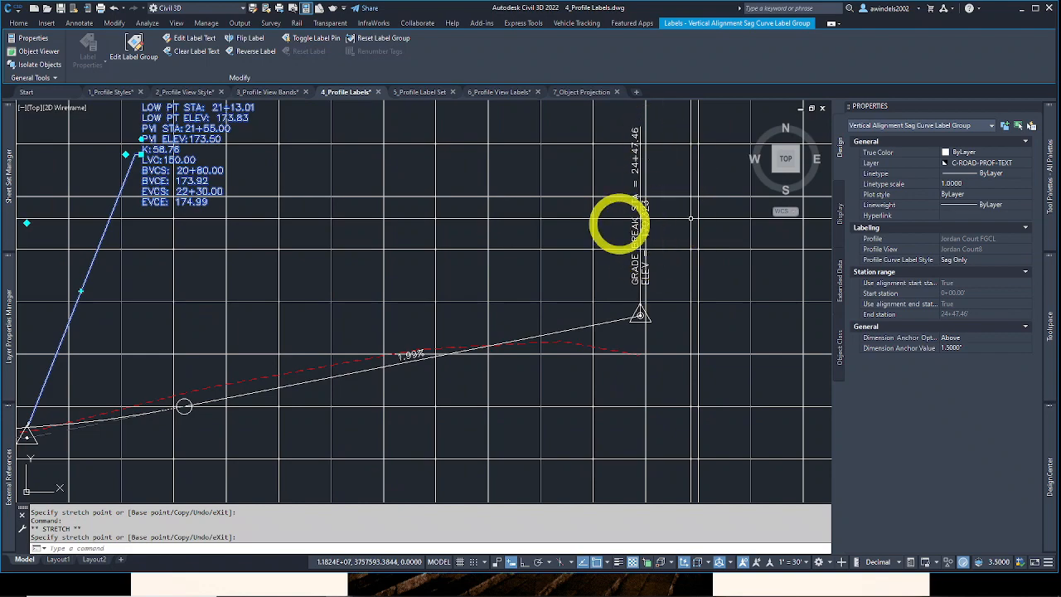
{"action": "scroll", "coordinate": [612, 291], "scroll_direction": "down", "scroll_amount": 4}
{"action": "middle_click_drag", "start_coordinate": [303, 358], "coordinate": [764, 378]}
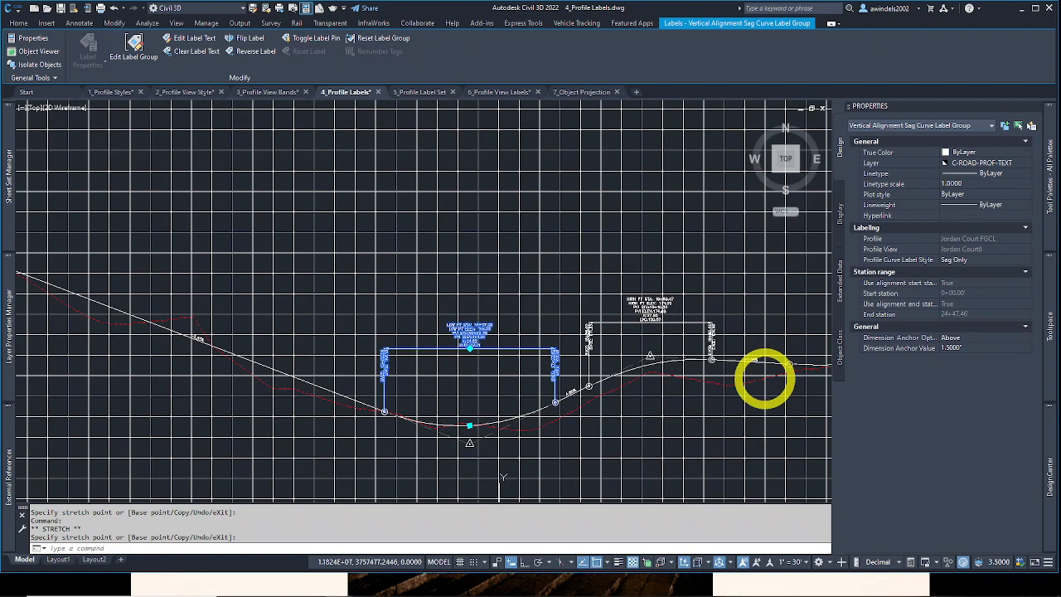
{"action": "middle_click_drag", "start_coordinate": [440, 388], "coordinate": [765, 426]}
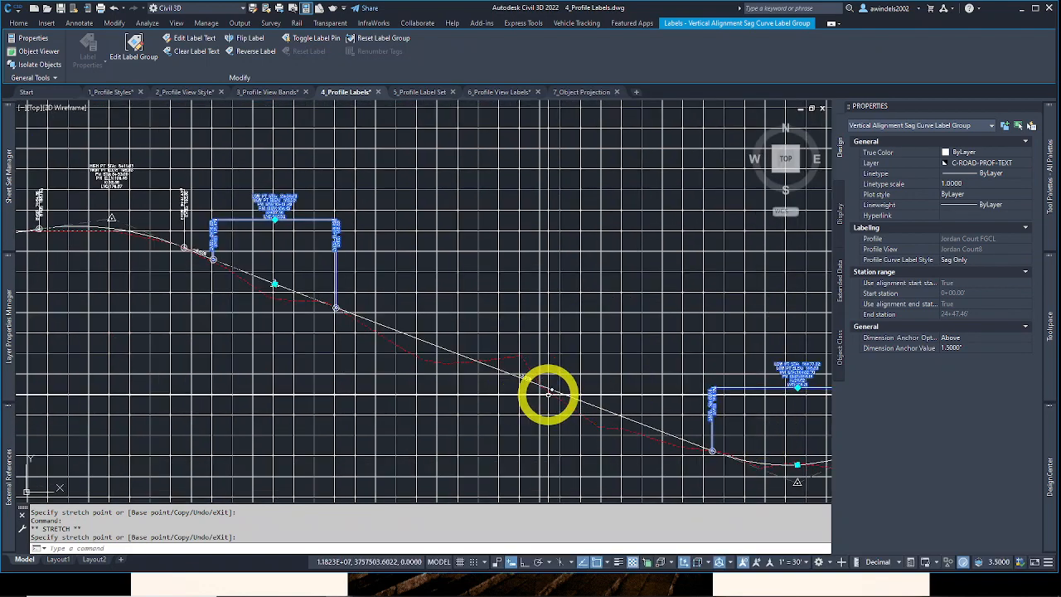
{"action": "middle_click_drag", "start_coordinate": [524, 392], "coordinate": [671, 436]}
{"action": "scroll", "coordinate": [319, 252], "scroll_direction": "down", "scroll_amount": 3}
{"action": "middle_click_drag", "start_coordinate": [315, 257], "coordinate": [465, 291]}
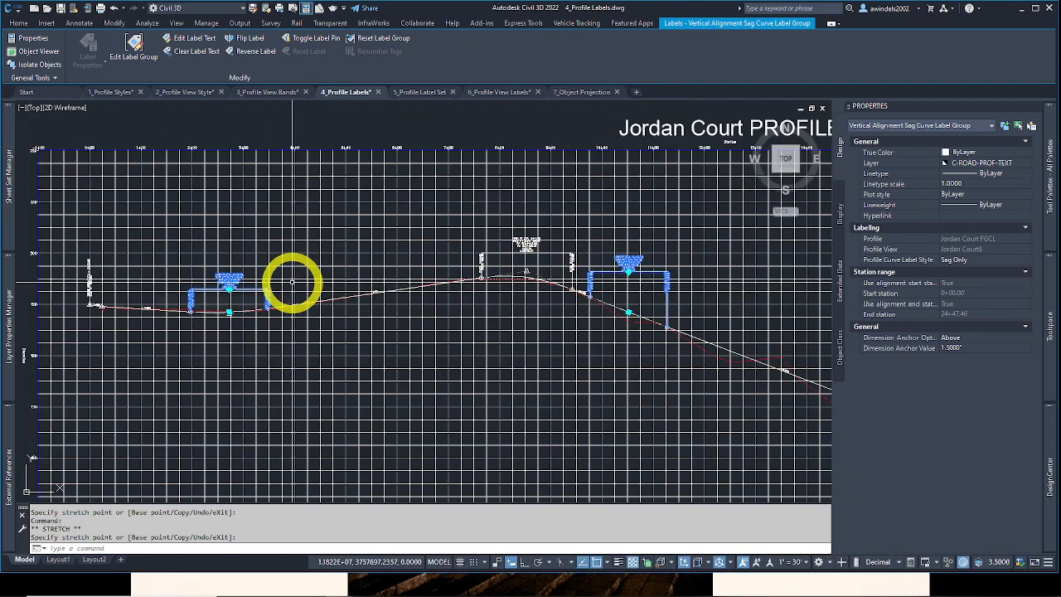
Step: Add the grade break and percent grade label groups to the sag curve selection to inspect their grips, then clear the selection
{"action": "left_click", "coordinate": [88, 282]}
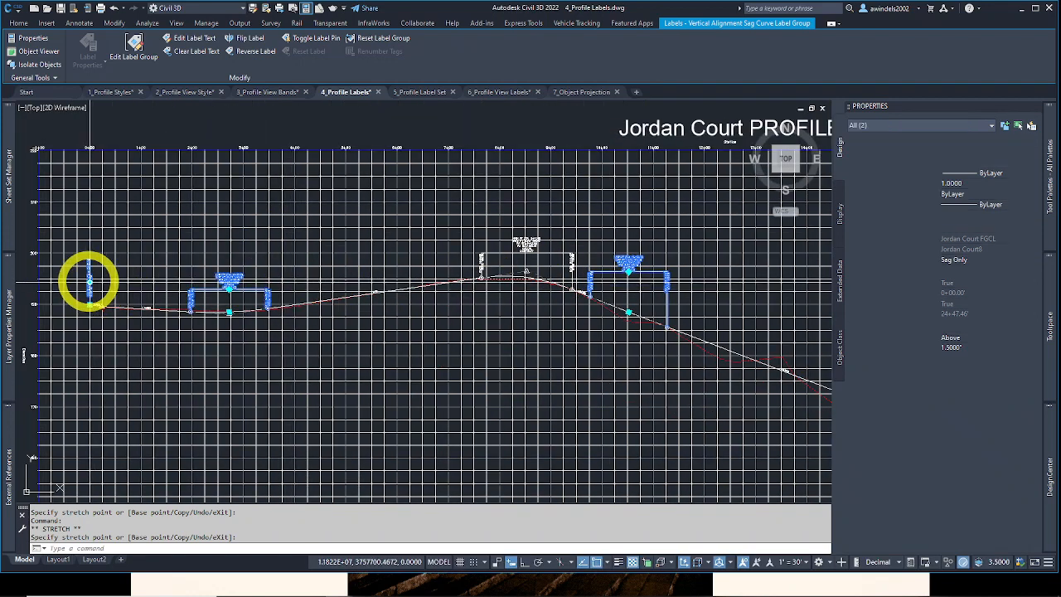
{"action": "left_click", "coordinate": [88, 282]}
{"action": "scroll", "coordinate": [89, 282], "scroll_direction": "up", "scroll_amount": 4}
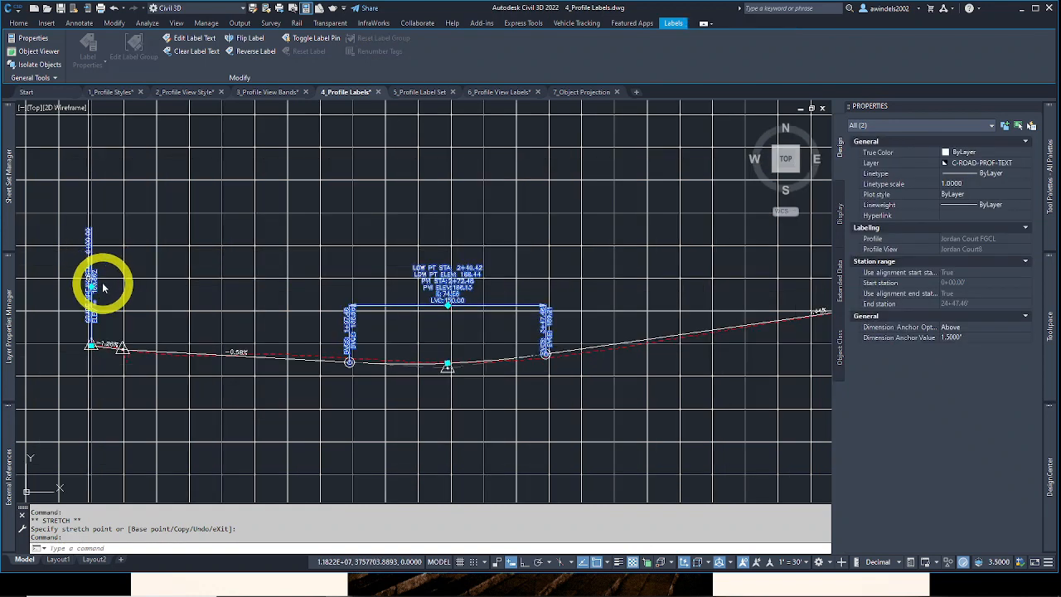
{"action": "scroll", "coordinate": [236, 354], "scroll_direction": "up", "scroll_amount": 2}
{"action": "left_click", "coordinate": [239, 350]}
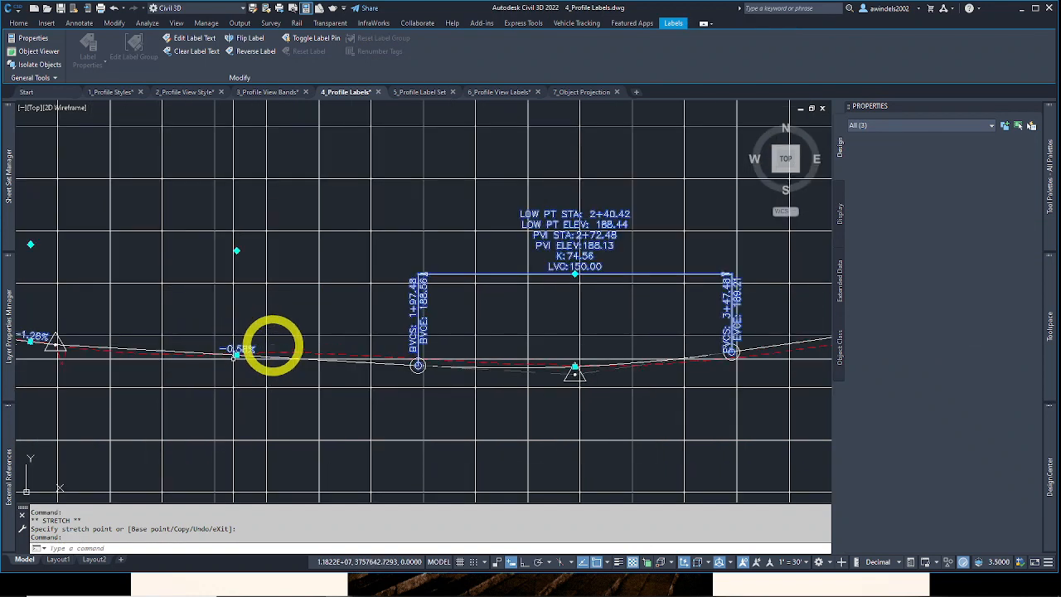
{"action": "middle_click_drag", "start_coordinate": [274, 345], "coordinate": [90, 351]}
{"action": "scroll", "coordinate": [389, 377], "scroll_direction": "down", "scroll_amount": 5}
{"action": "scroll", "coordinate": [420, 353], "scroll_direction": "down", "scroll_amount": 2}
{"action": "key", "text": "Escape"}
{"action": "key", "text": "Escape"}
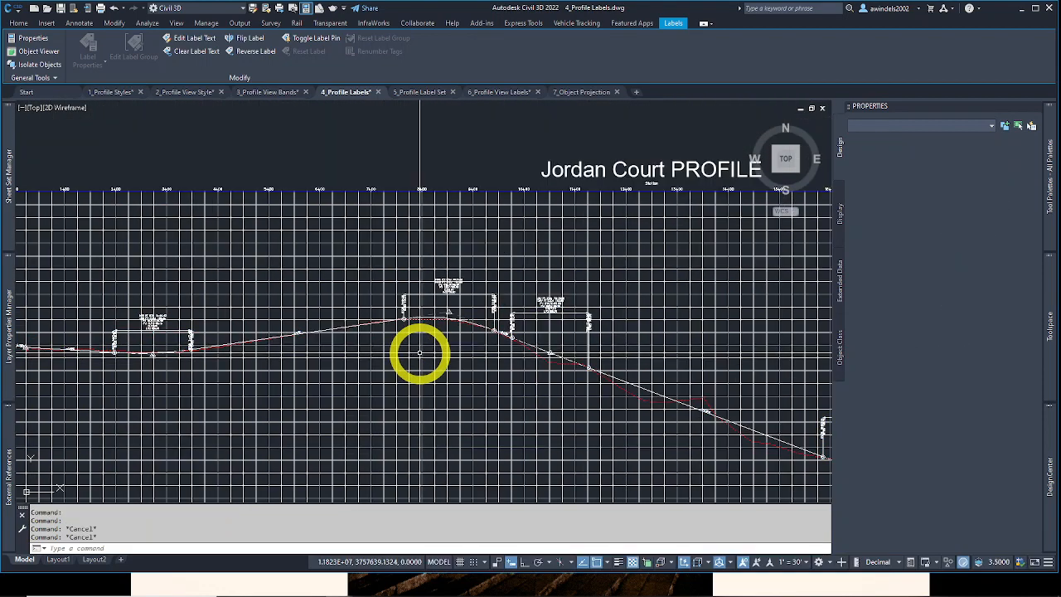
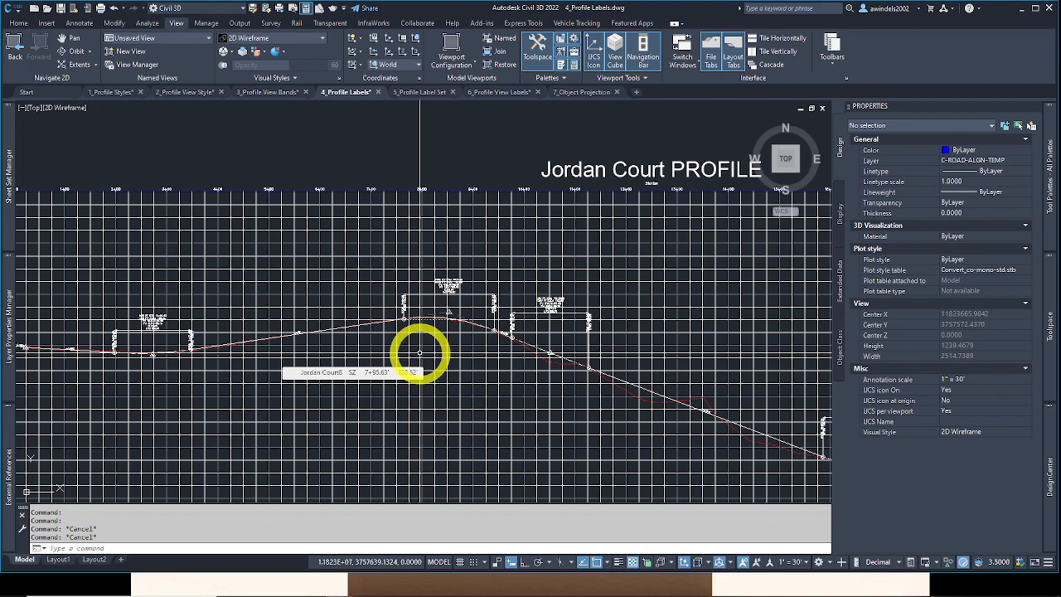
Step: Look over the Madison Lane and Logan Court profiles below the Jordan Court profile view
{"action": "scroll", "coordinate": [445, 315], "scroll_direction": "down", "scroll_amount": 5}
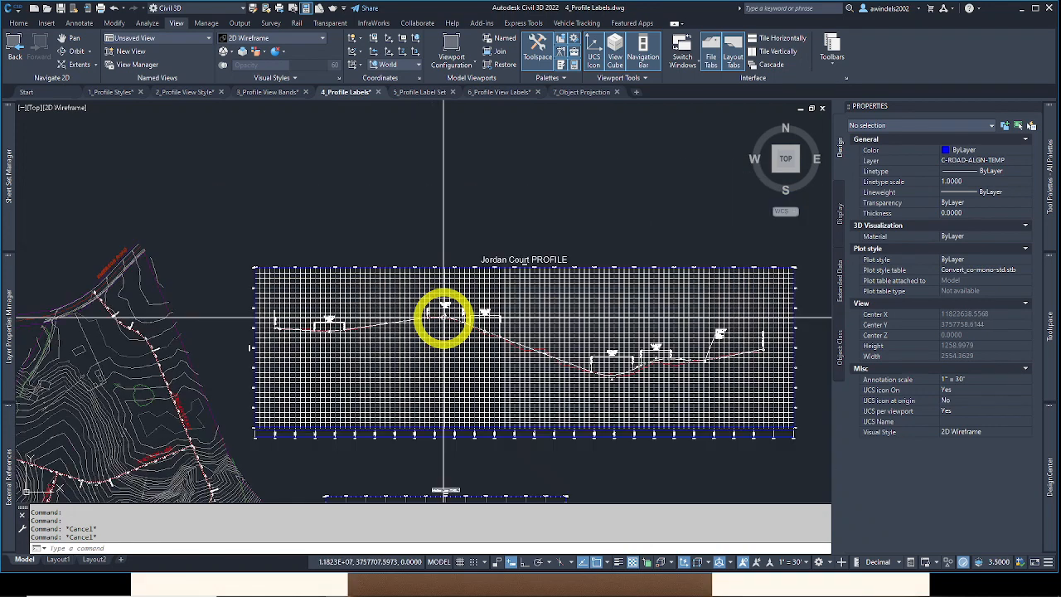
{"action": "middle_click_drag", "start_coordinate": [444, 318], "coordinate": [420, 189]}
{"action": "scroll", "coordinate": [437, 364], "scroll_direction": "up", "scroll_amount": 6}
{"action": "middle_click_drag", "start_coordinate": [445, 353], "coordinate": [446, 362]}
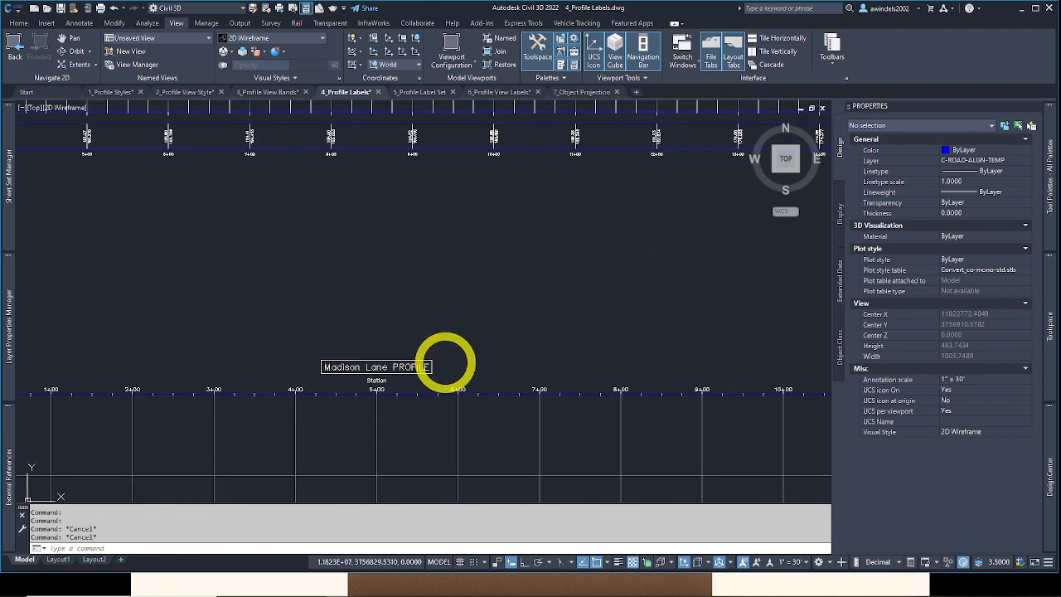
{"action": "scroll", "coordinate": [451, 357], "scroll_direction": "down", "scroll_amount": 4}
{"action": "middle_click_drag", "start_coordinate": [570, 413], "coordinate": [211, 354]}
{"action": "scroll", "coordinate": [571, 413], "scroll_direction": "up", "scroll_amount": 2}
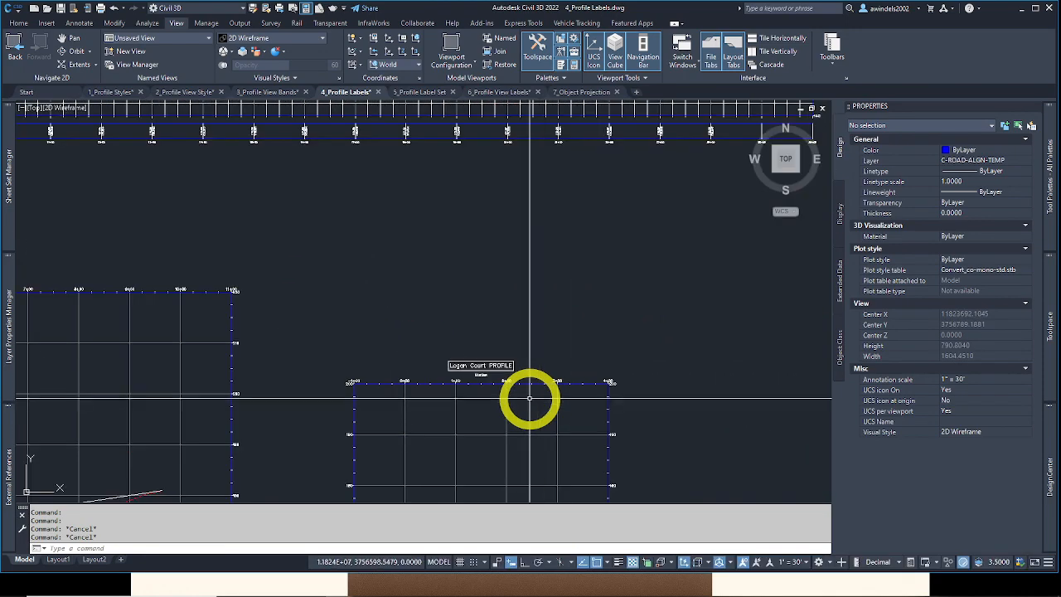
{"action": "scroll", "coordinate": [526, 384], "scroll_direction": "down", "scroll_amount": 4}
{"action": "middle_click_drag", "start_coordinate": [516, 383], "coordinate": [503, 333]}
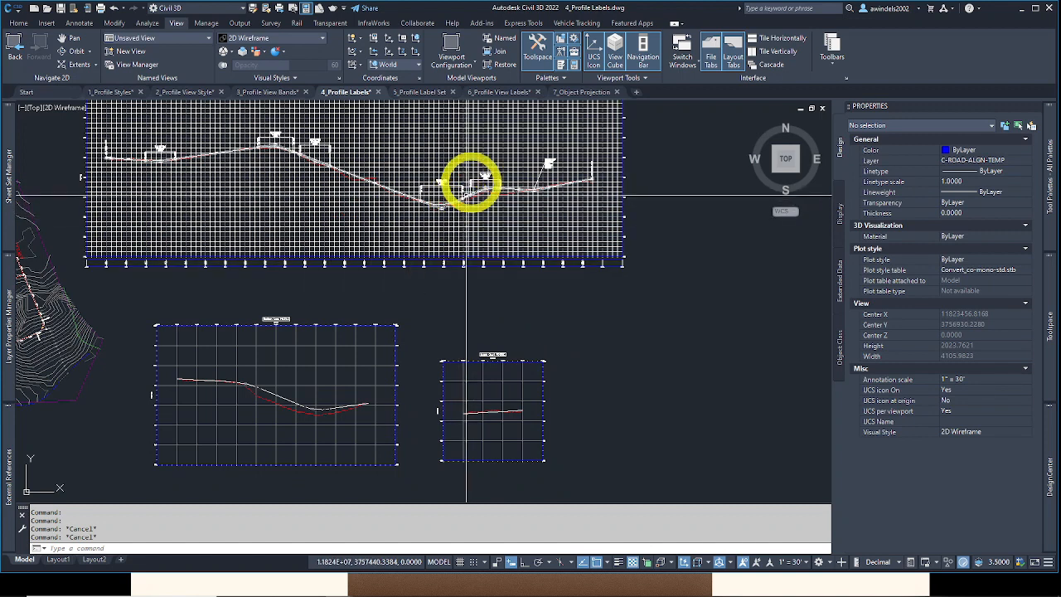
Step: Switch to the 5_Profile Label Set drawing
{"action": "key", "text": "Escape"}
{"action": "key", "text": "Escape"}
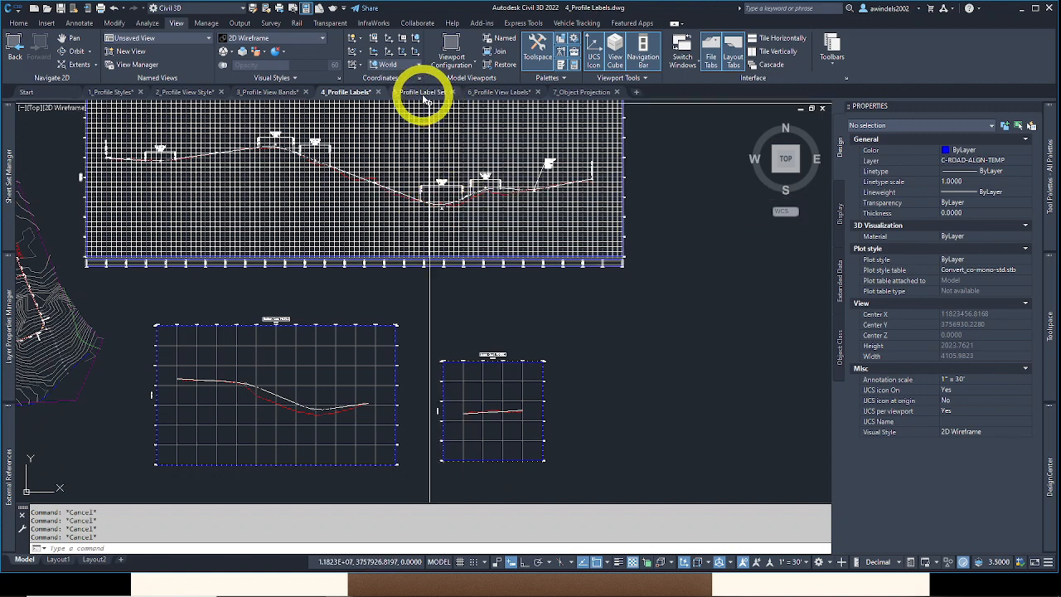
{"action": "mouse_move", "coordinate": [421, 94]}
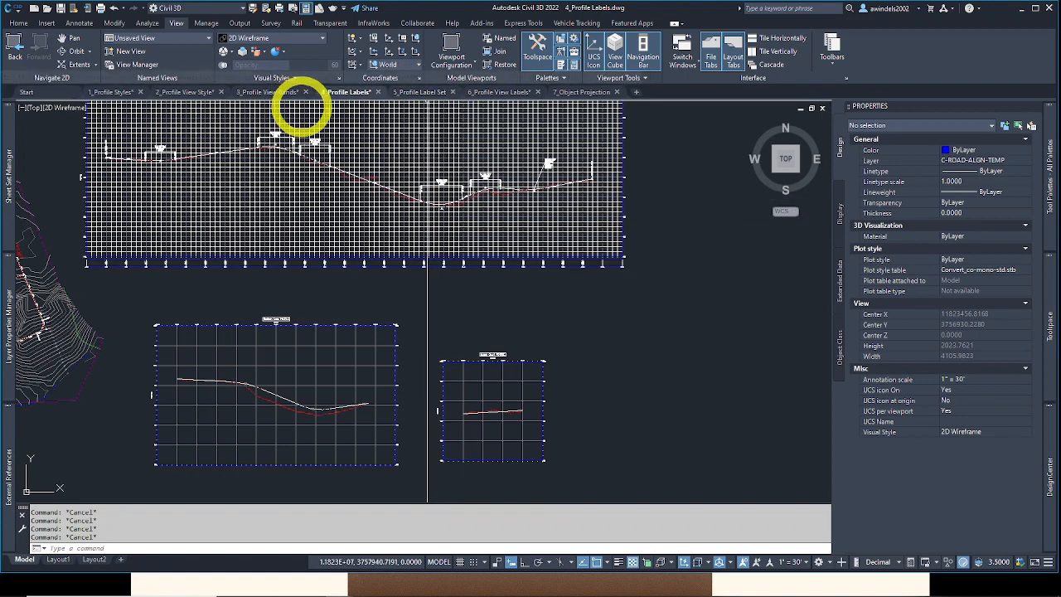
{"action": "left_click", "coordinate": [417, 93]}
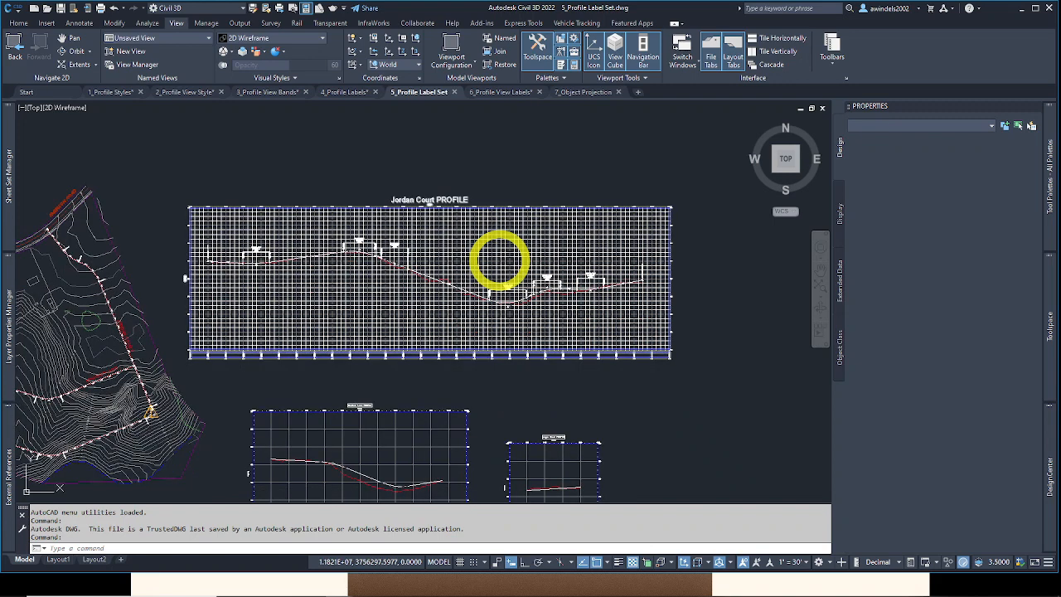
Step: Review the band settings in the Jordan Court profile view's properties, then close them and clear the selection
{"action": "left_click", "coordinate": [499, 261]}
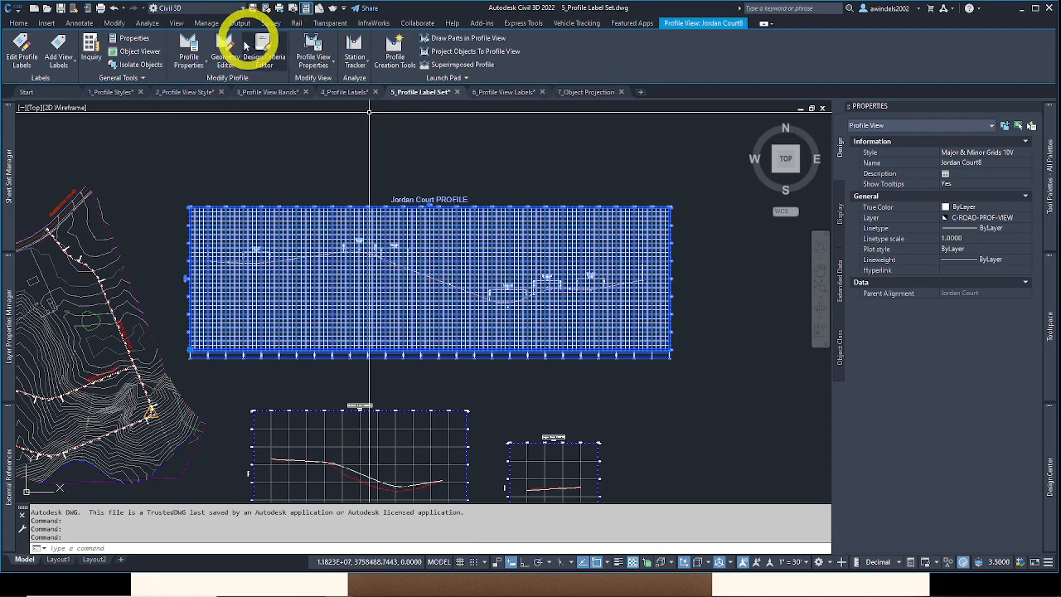
{"action": "left_click", "coordinate": [313, 43]}
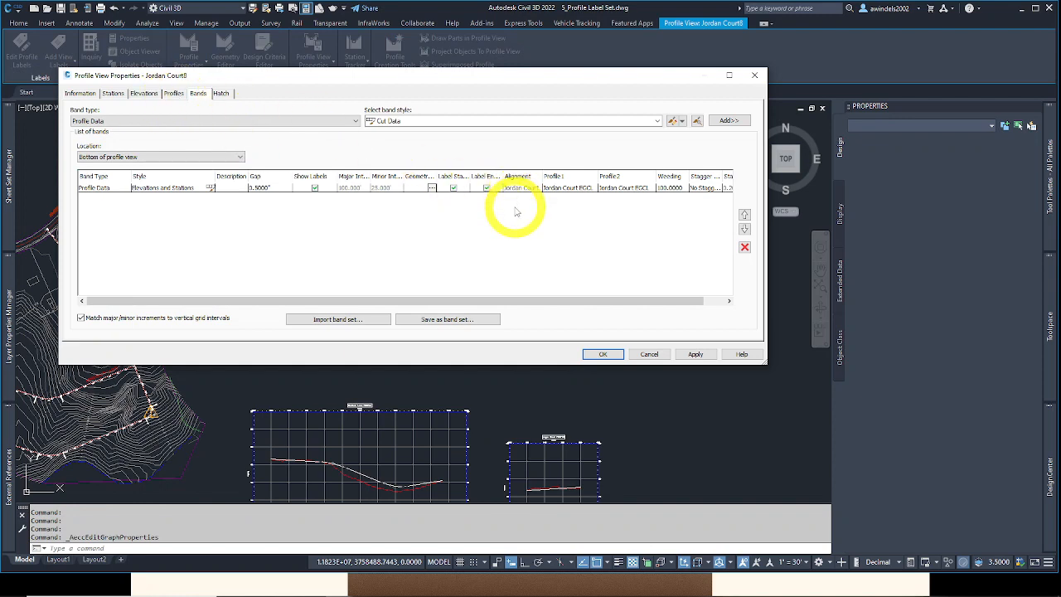
{"action": "key", "text": "Return"}
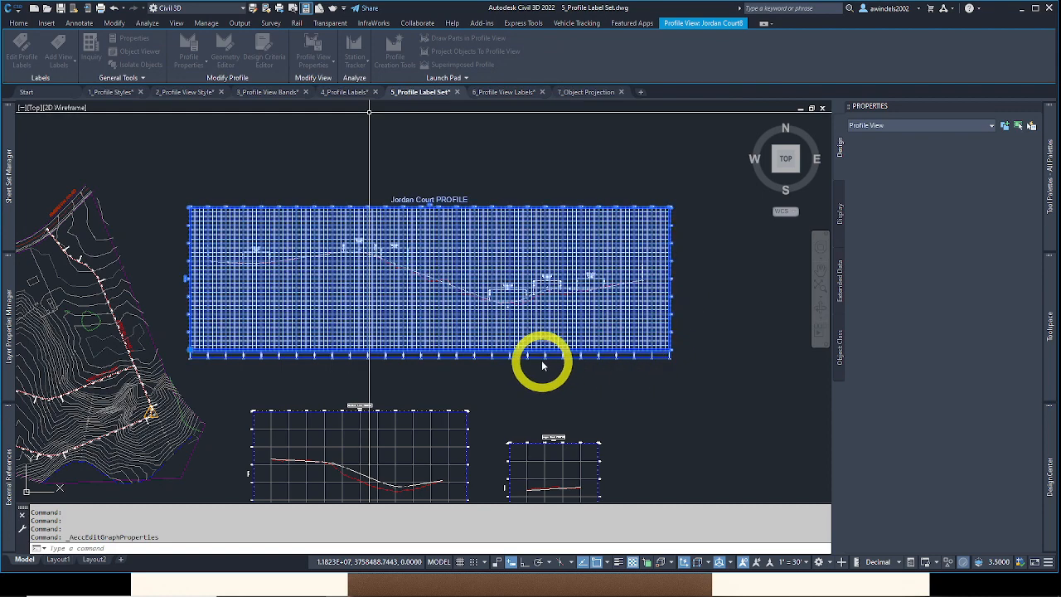
{"action": "key", "text": "Escape"}
Step: Examine the general information, profile data and design criteria in the Jordan Court FGCL profile's properties, then close them
{"action": "scroll", "coordinate": [514, 308], "scroll_direction": "up", "scroll_amount": 3}
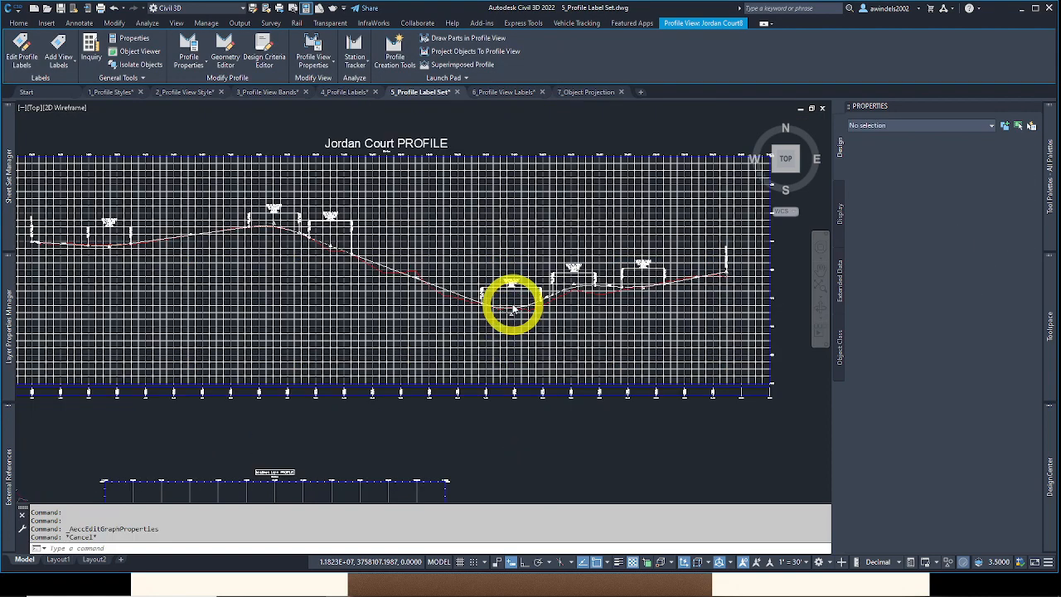
{"action": "scroll", "coordinate": [514, 315], "scroll_direction": "up", "scroll_amount": 5}
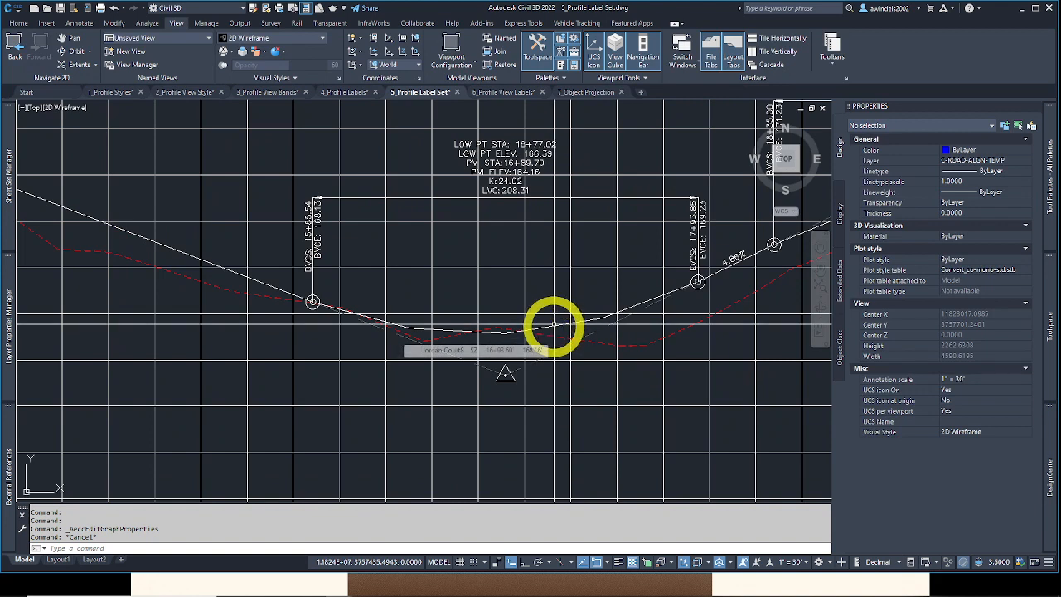
{"action": "left_click", "coordinate": [546, 326]}
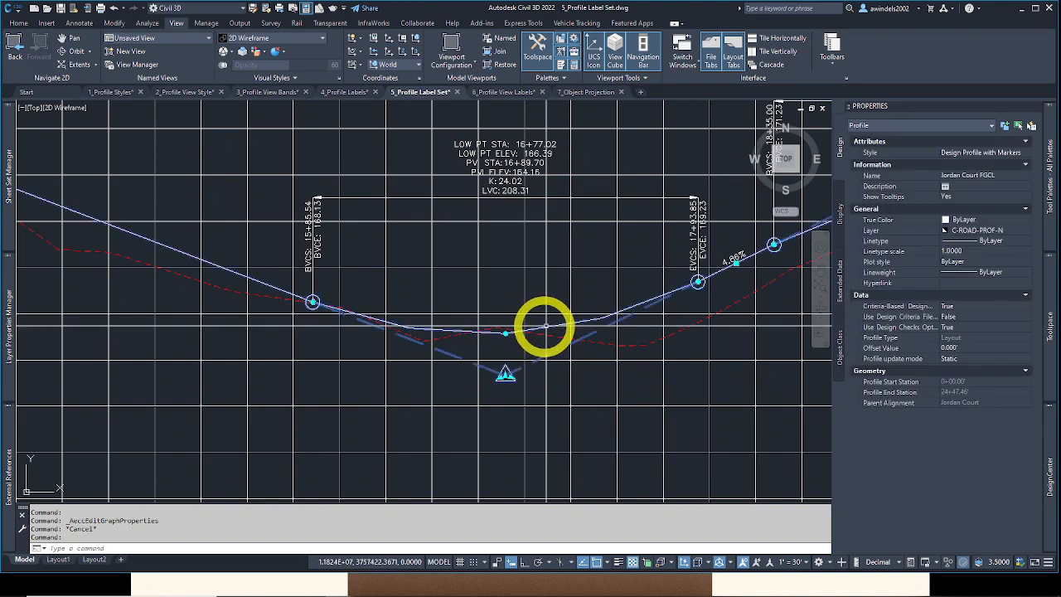
{"action": "right_click", "coordinate": [548, 328]}
{"action": "left_click", "coordinate": [506, 334]}
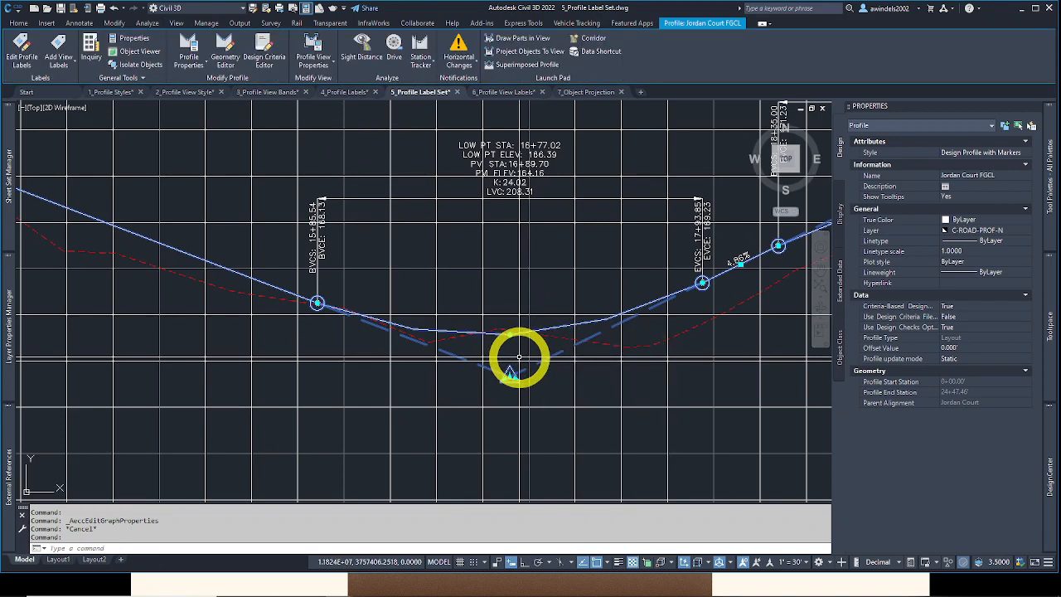
{"action": "scroll", "coordinate": [519, 356], "scroll_direction": "down", "scroll_amount": 4}
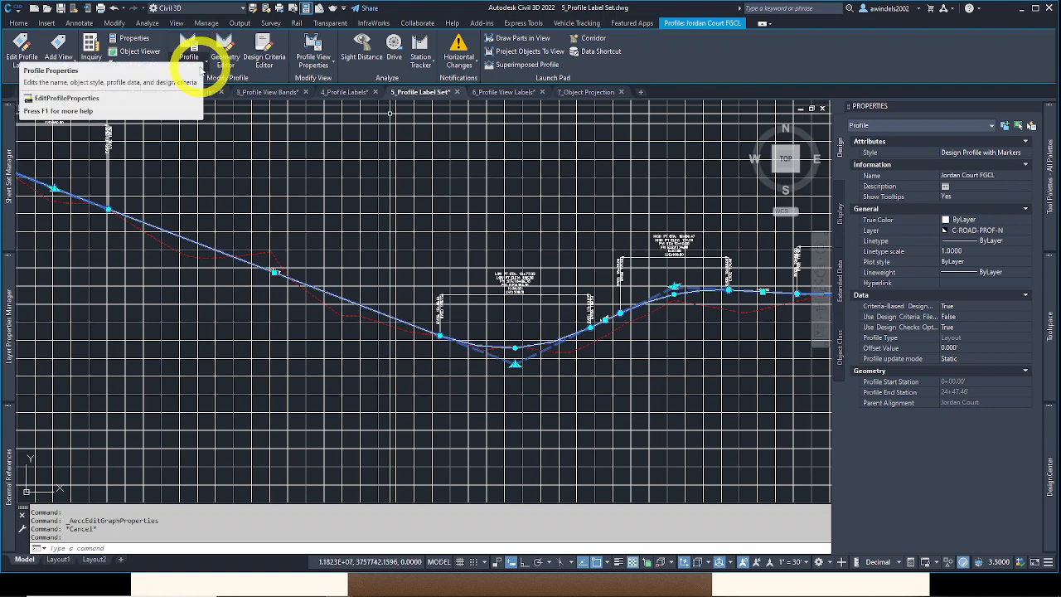
{"action": "left_click", "coordinate": [197, 42]}
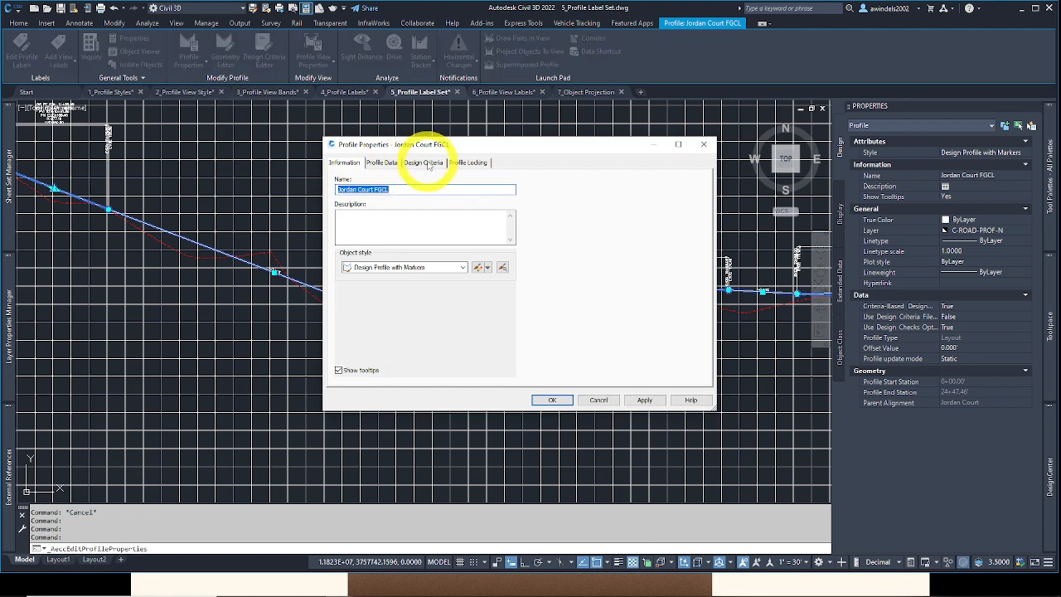
{"action": "left_click", "coordinate": [399, 164]}
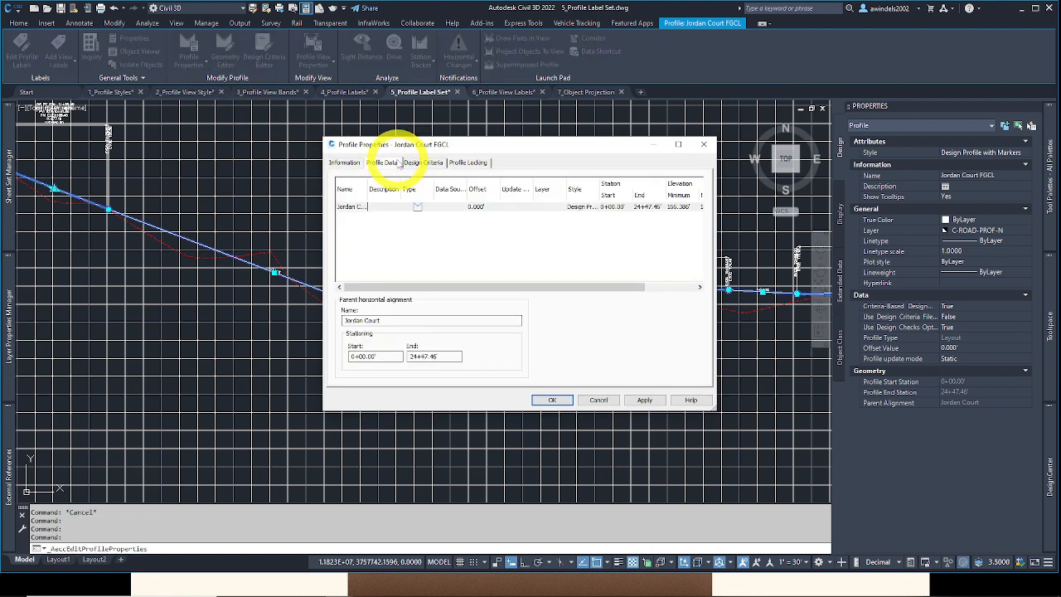
{"action": "left_click", "coordinate": [414, 163]}
{"action": "left_click", "coordinate": [343, 164]}
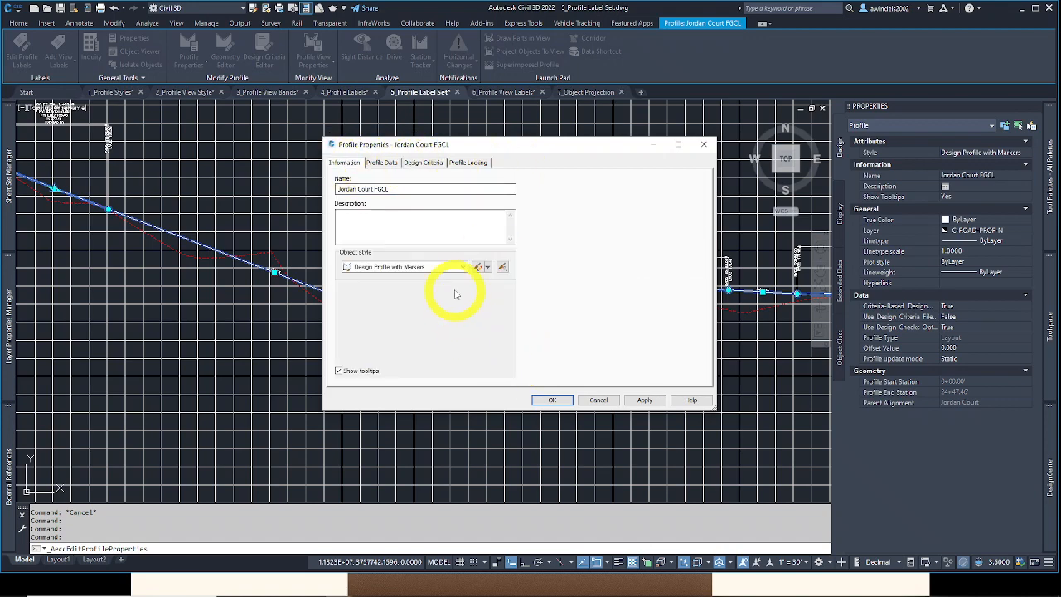
{"action": "key", "text": "Escape"}
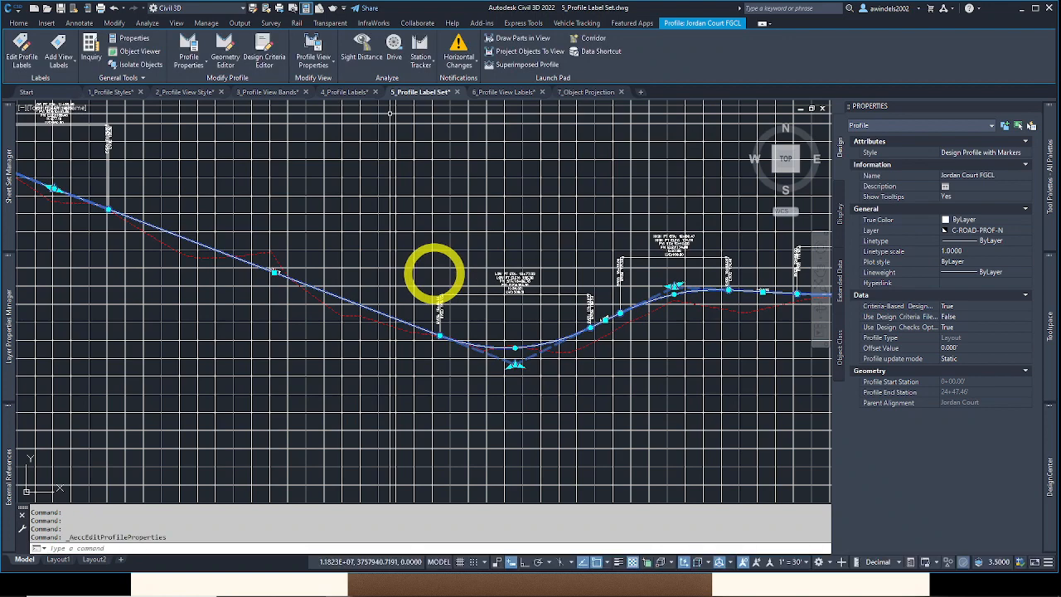
Step: Save the Jordan Court FGCL profile's labels as a label set named Curves-Grades-Breaks, then accept the labels and clear the selection
{"action": "middle_click_drag", "start_coordinate": [435, 270], "coordinate": [435, 283]}
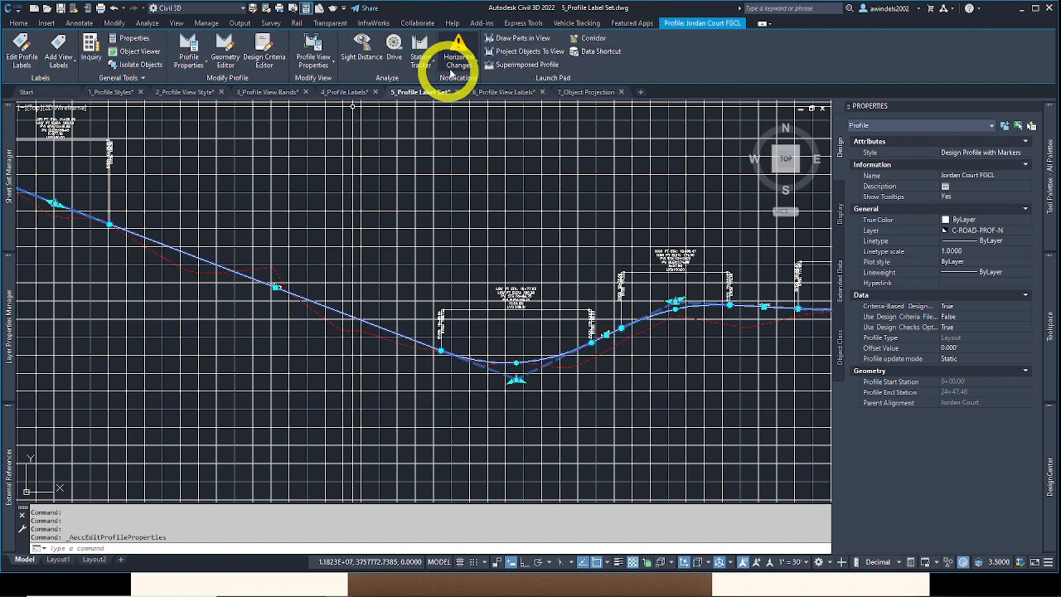
{"action": "left_click", "coordinate": [25, 53]}
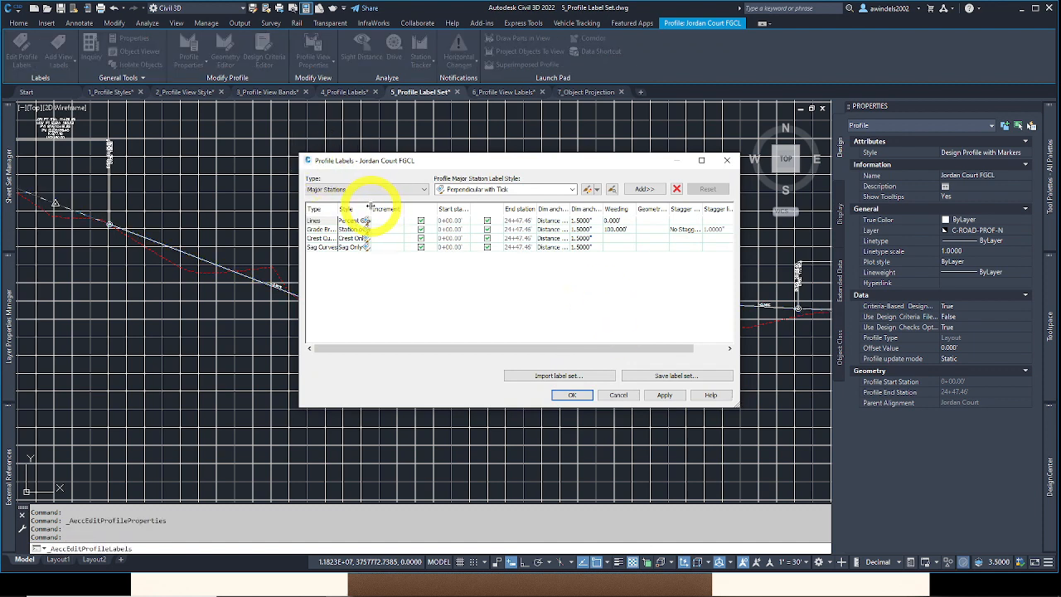
{"action": "left_click_drag", "start_coordinate": [408, 206], "coordinate": [407, 207]}
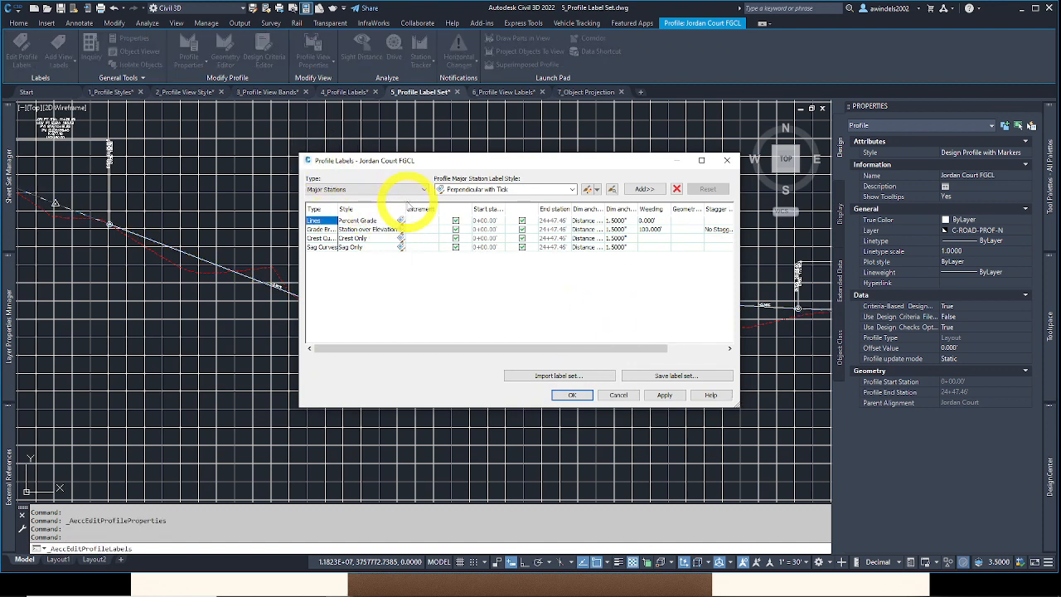
{"action": "left_click", "coordinate": [668, 376]}
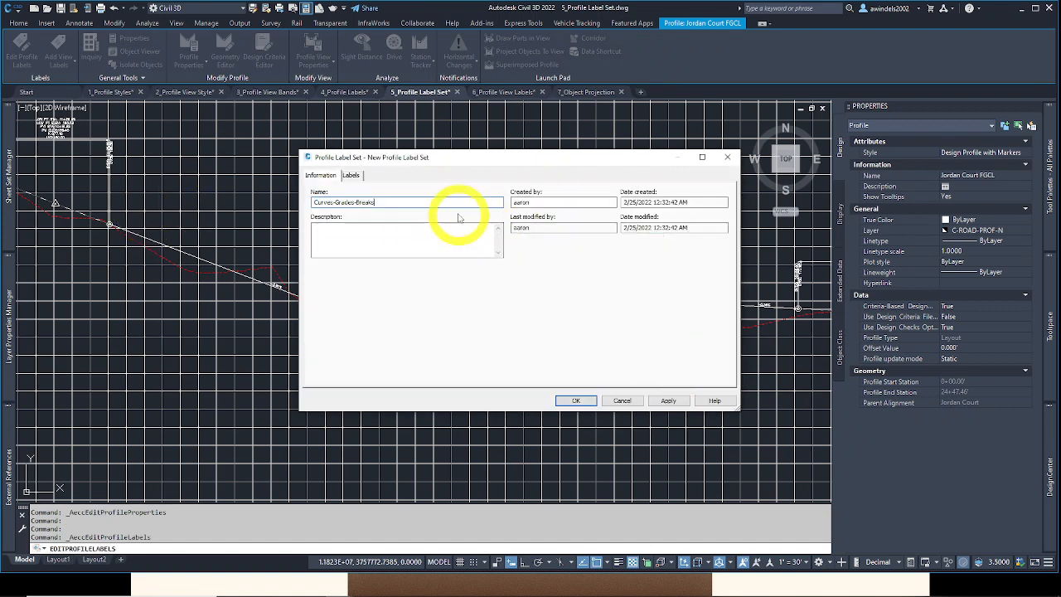
{"action": "left_click_drag", "start_coordinate": [359, 206], "coordinate": [184, 215]}
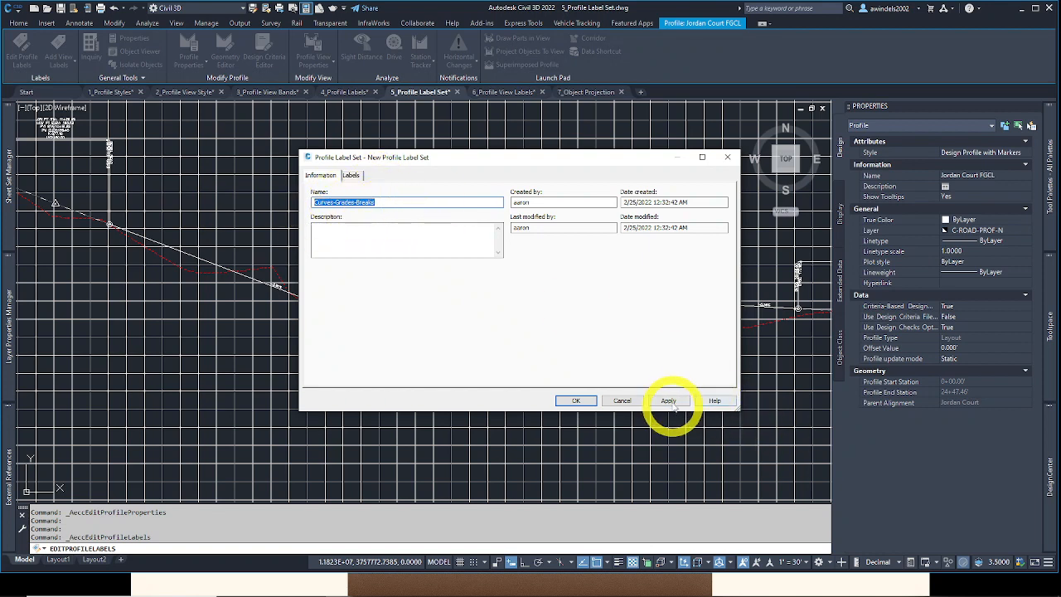
{"action": "left_click", "coordinate": [576, 401]}
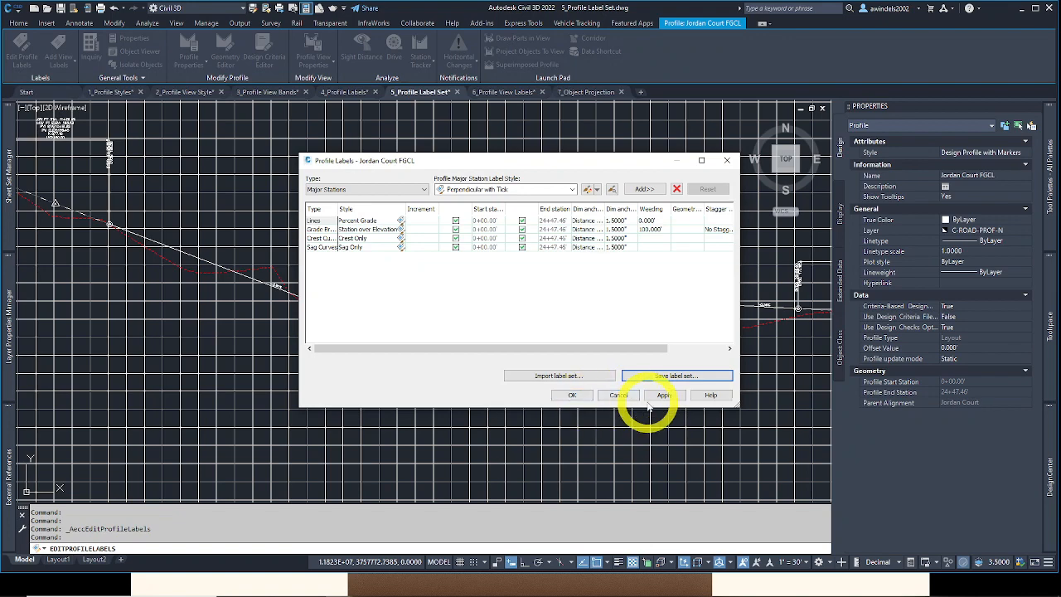
{"action": "left_click", "coordinate": [569, 395]}
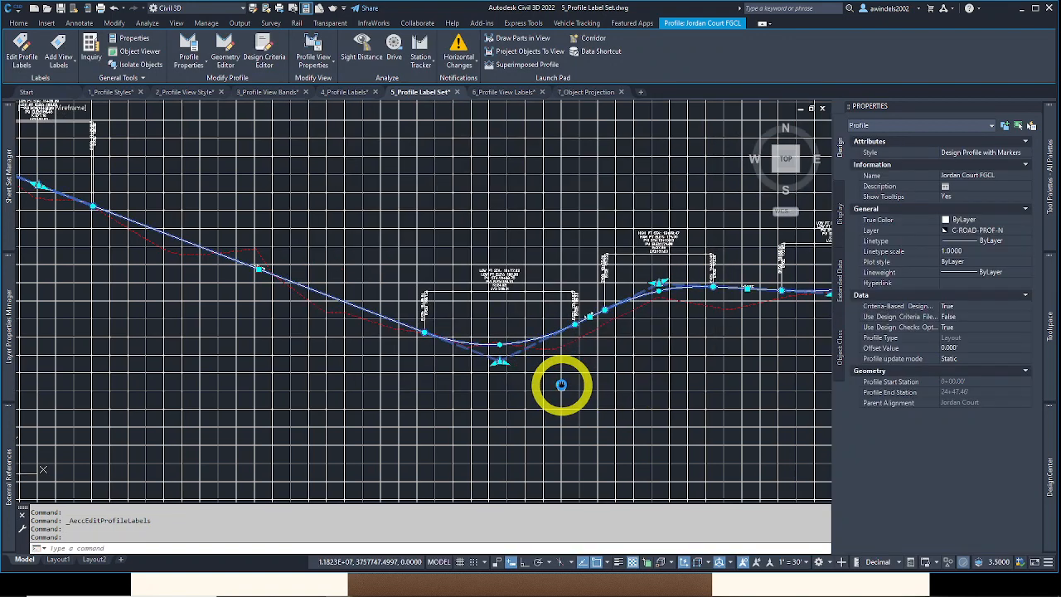
{"action": "key", "text": "Escape"}
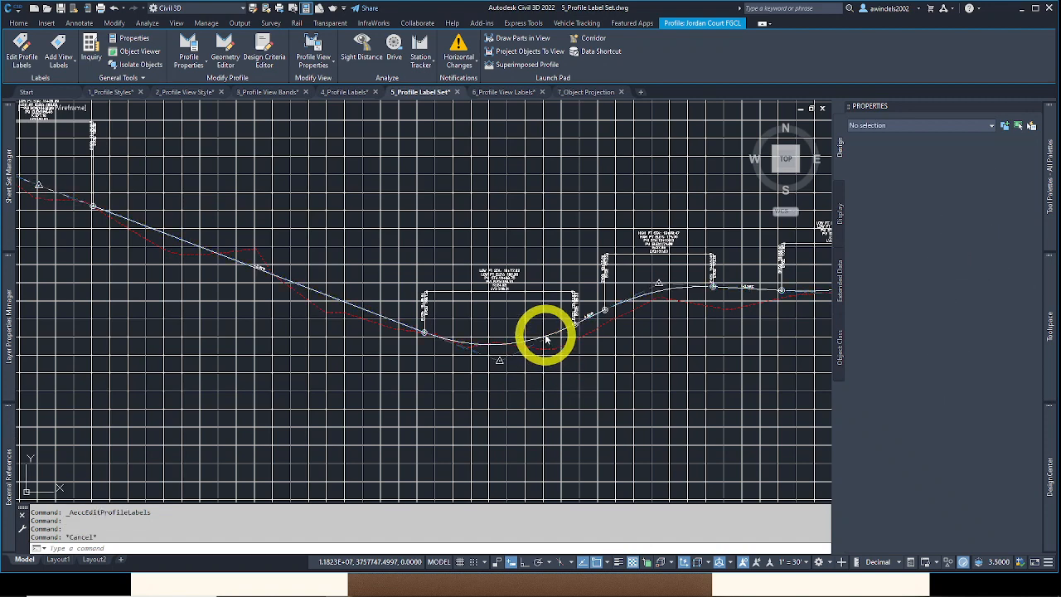
Step: Open the profile labels of the Logan Court FGCL design profile for editing
{"action": "scroll", "coordinate": [545, 336], "scroll_direction": "down", "scroll_amount": 3}
{"action": "middle_click_drag", "start_coordinate": [544, 368], "coordinate": [551, 240]}
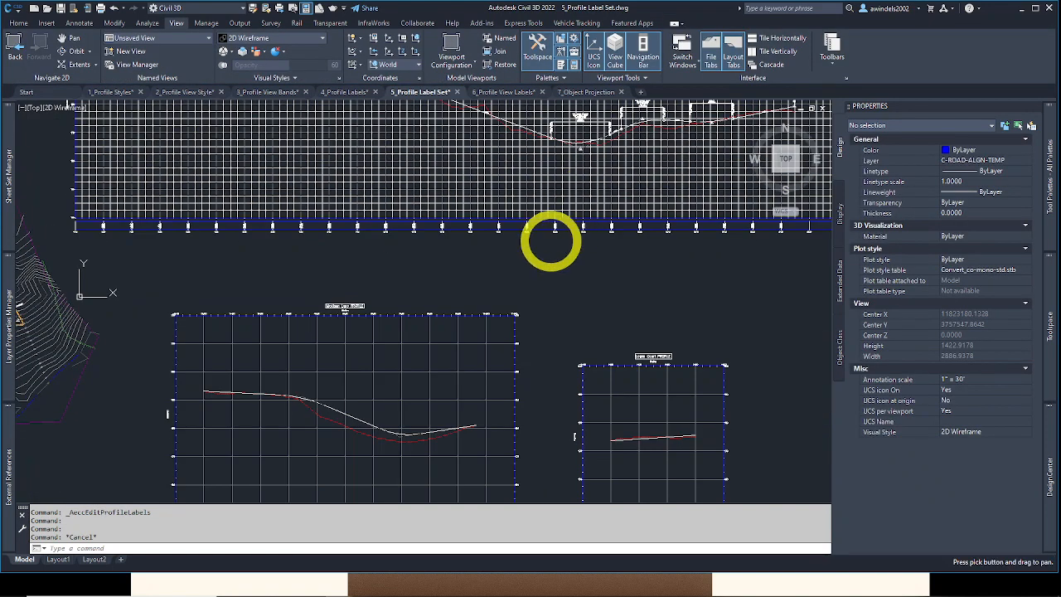
{"action": "scroll", "coordinate": [730, 274], "scroll_direction": "up", "scroll_amount": 2}
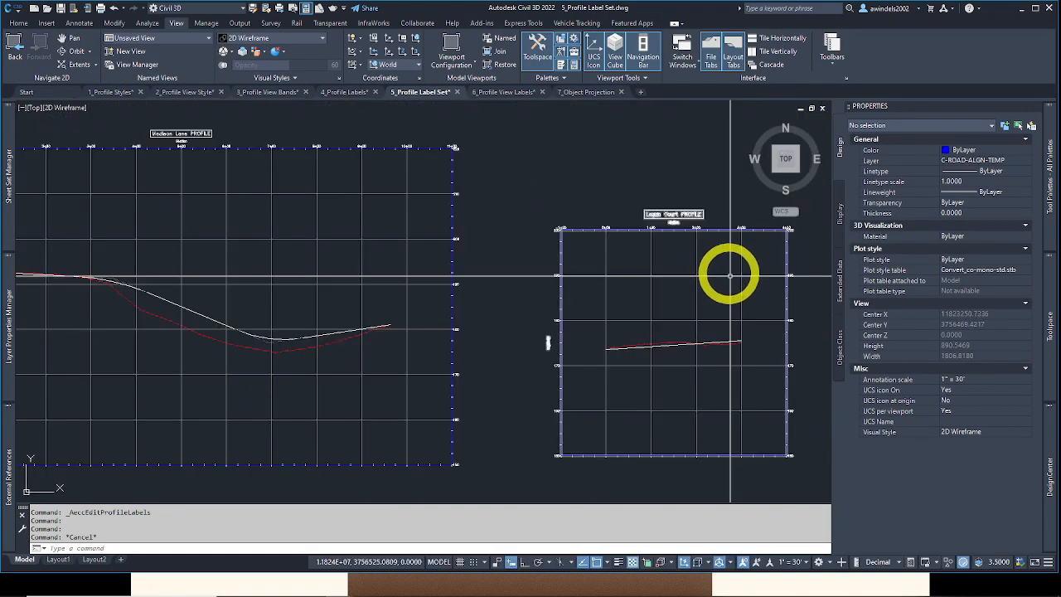
{"action": "left_click", "coordinate": [730, 273]}
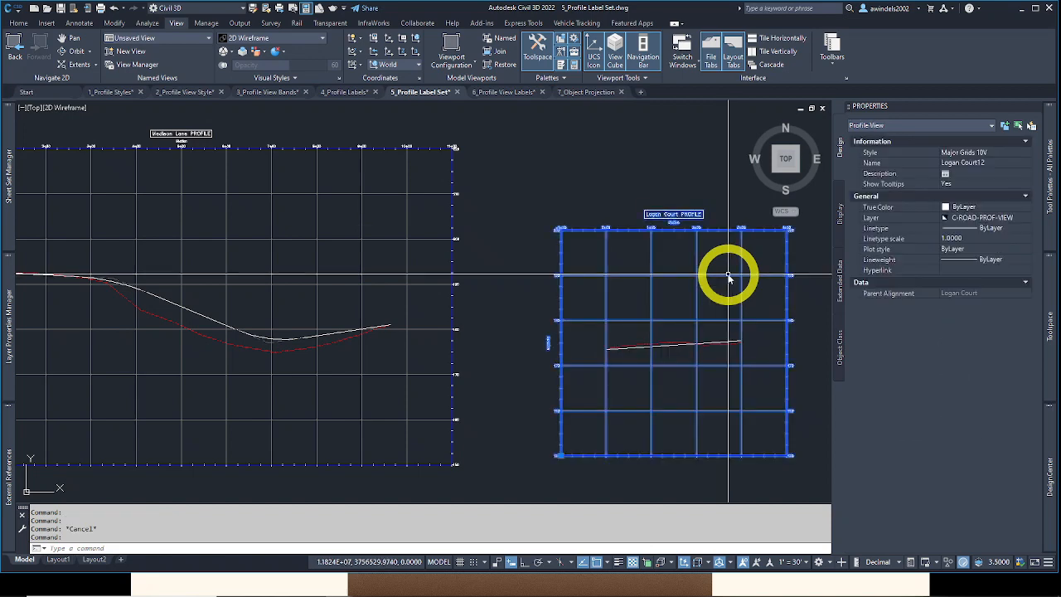
{"action": "key", "text": "Escape"}
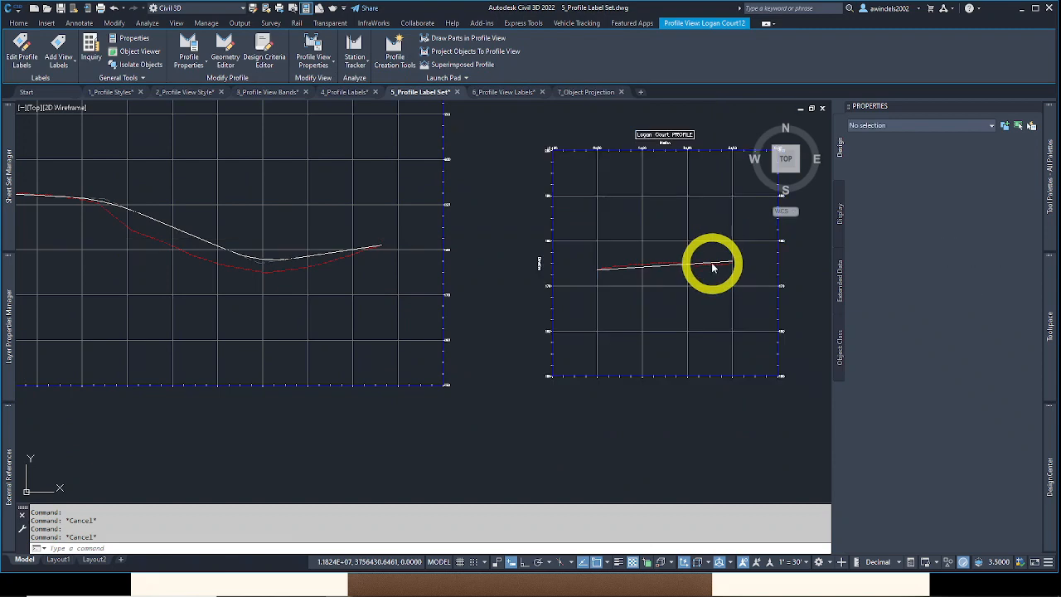
{"action": "scroll", "coordinate": [713, 267], "scroll_direction": "up", "scroll_amount": 5}
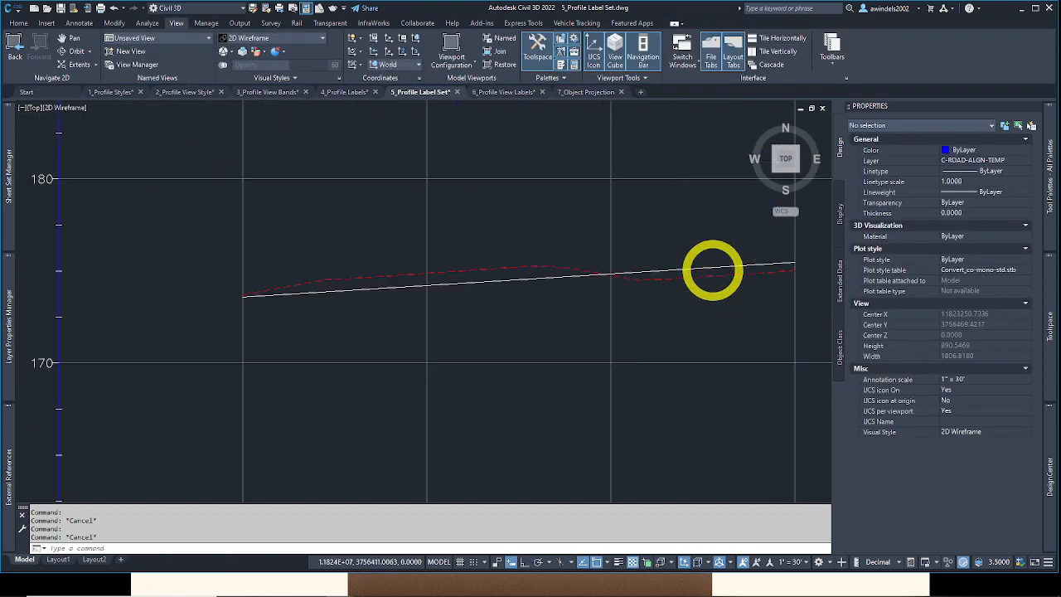
{"action": "scroll", "coordinate": [713, 269], "scroll_direction": "up", "scroll_amount": 1}
{"action": "left_click", "coordinate": [716, 269]}
{"action": "key", "text": "Escape"}
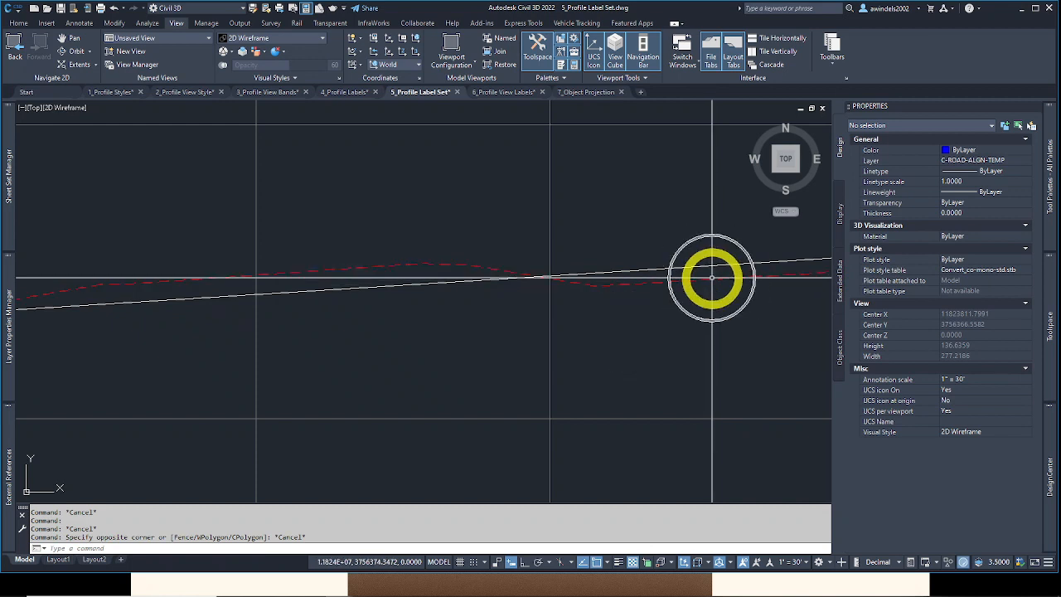
{"action": "left_click", "coordinate": [711, 266]}
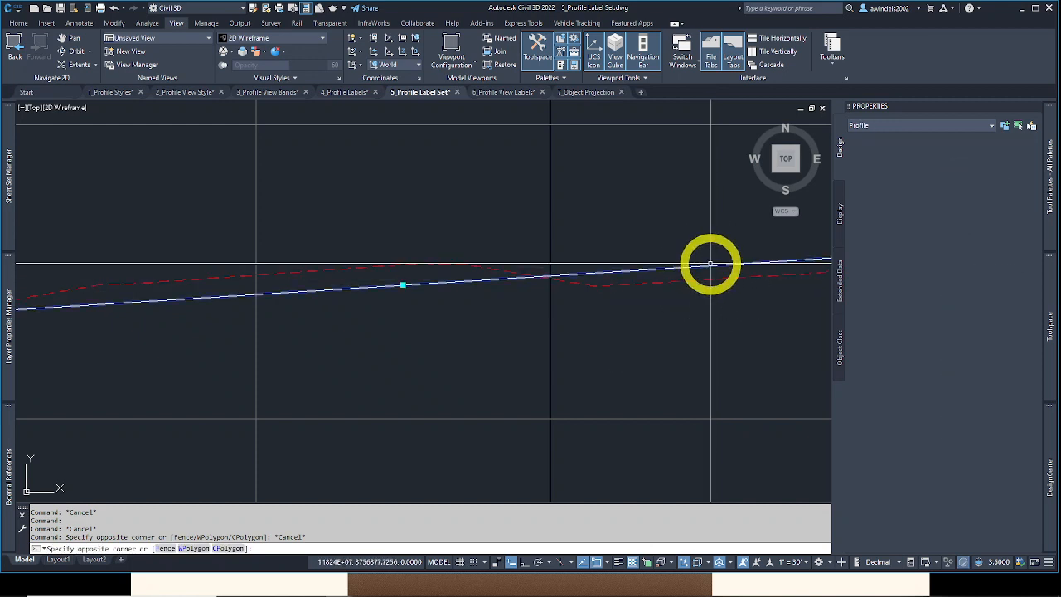
{"action": "right_click", "coordinate": [711, 266]}
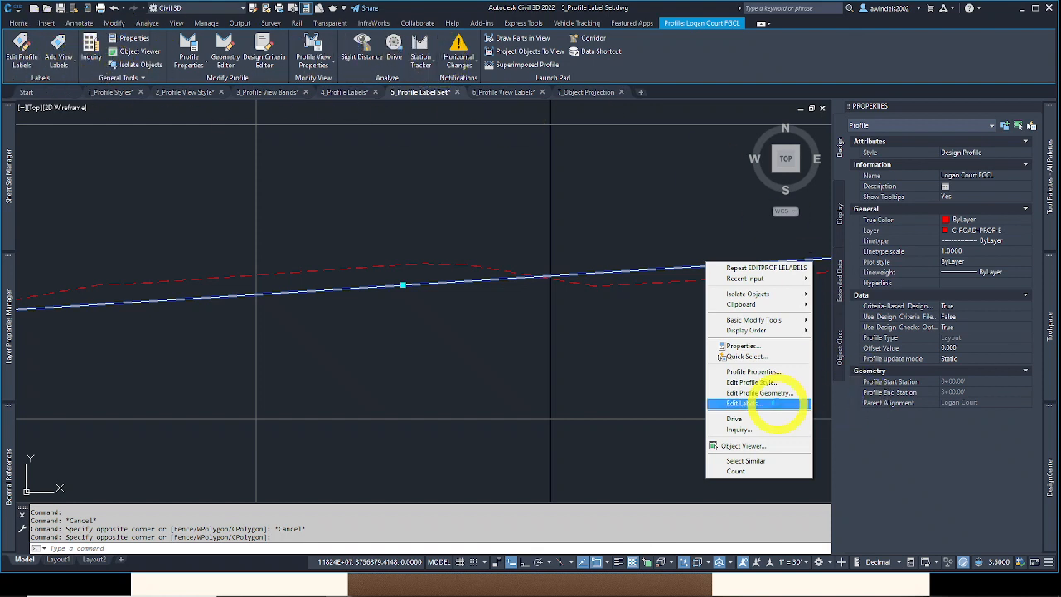
{"action": "left_click", "coordinate": [773, 403]}
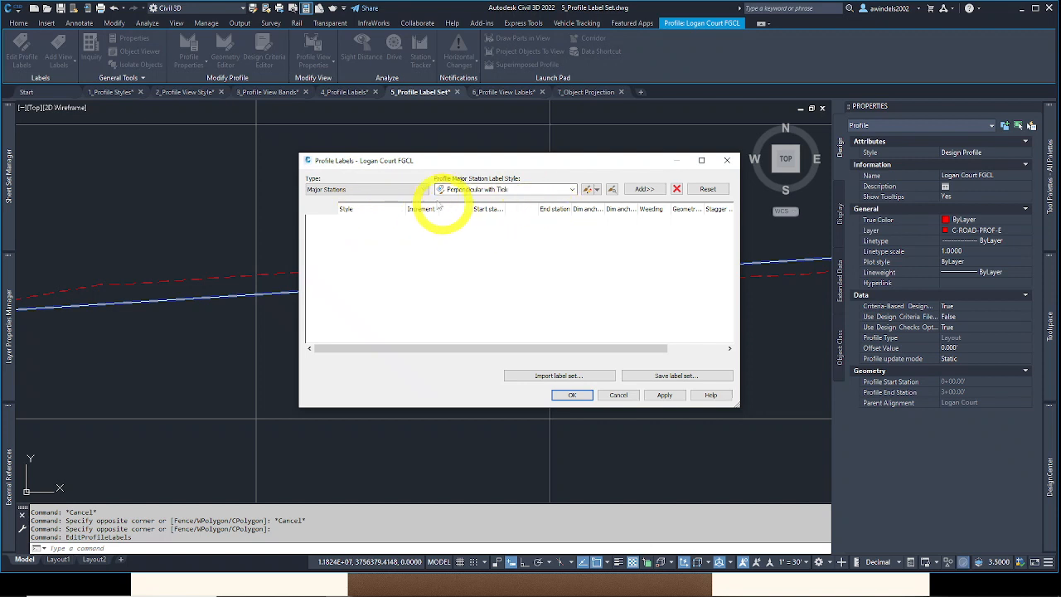
Step: Import the Curves-Grades-Breaks label set onto the Logan Court FGCL profile and accept the labels
{"action": "left_click", "coordinate": [409, 190]}
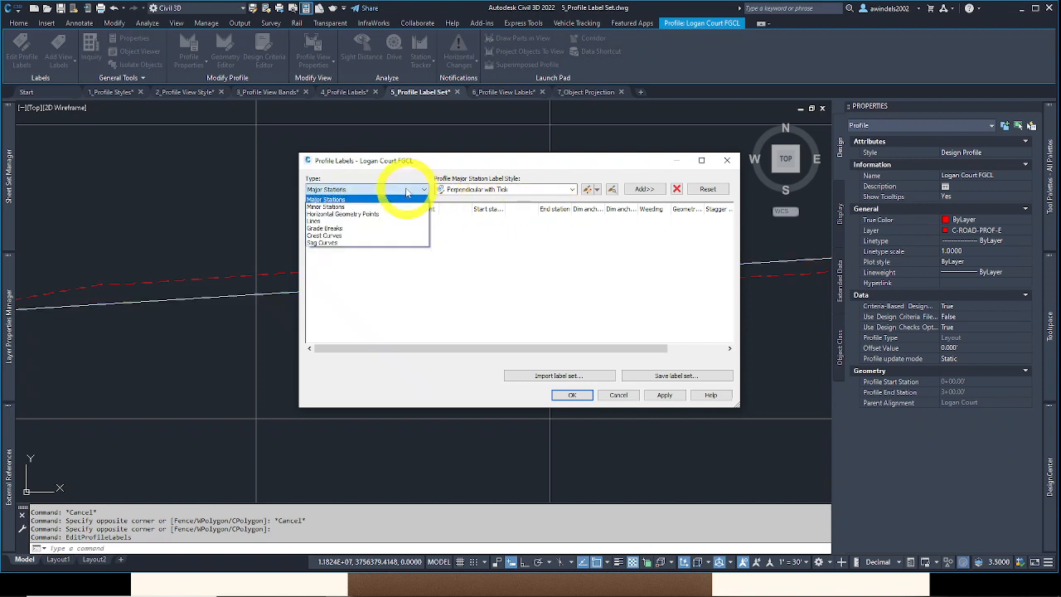
{"action": "left_click", "coordinate": [527, 287]}
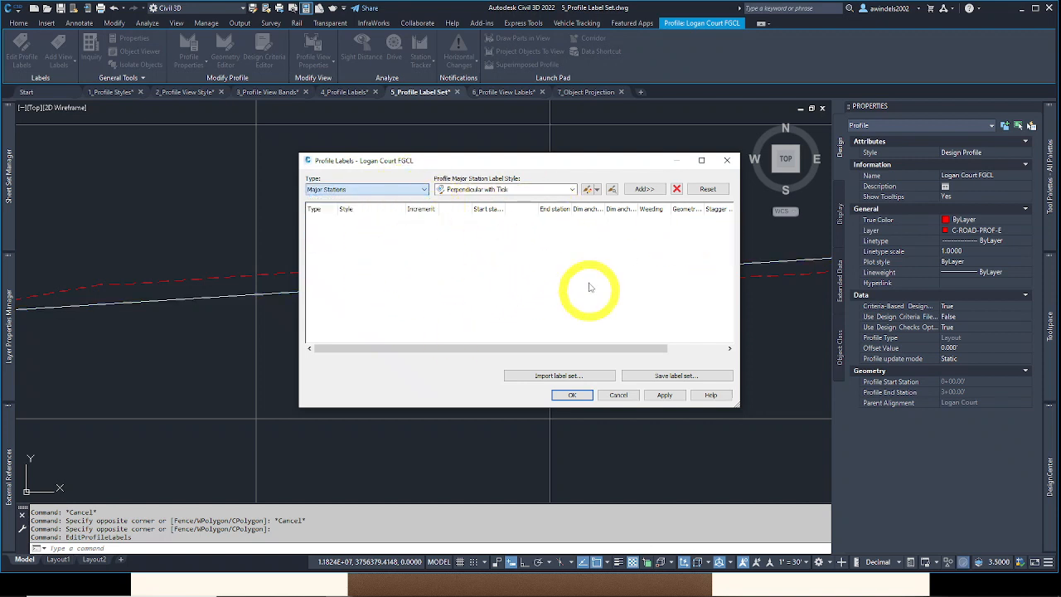
{"action": "left_click", "coordinate": [572, 376]}
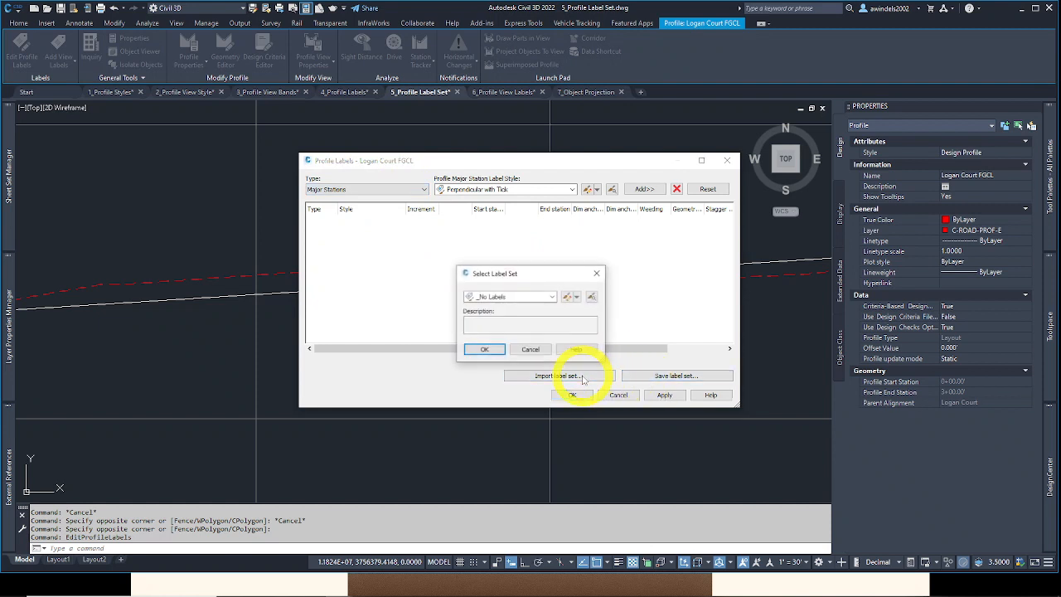
{"action": "left_click", "coordinate": [531, 297]}
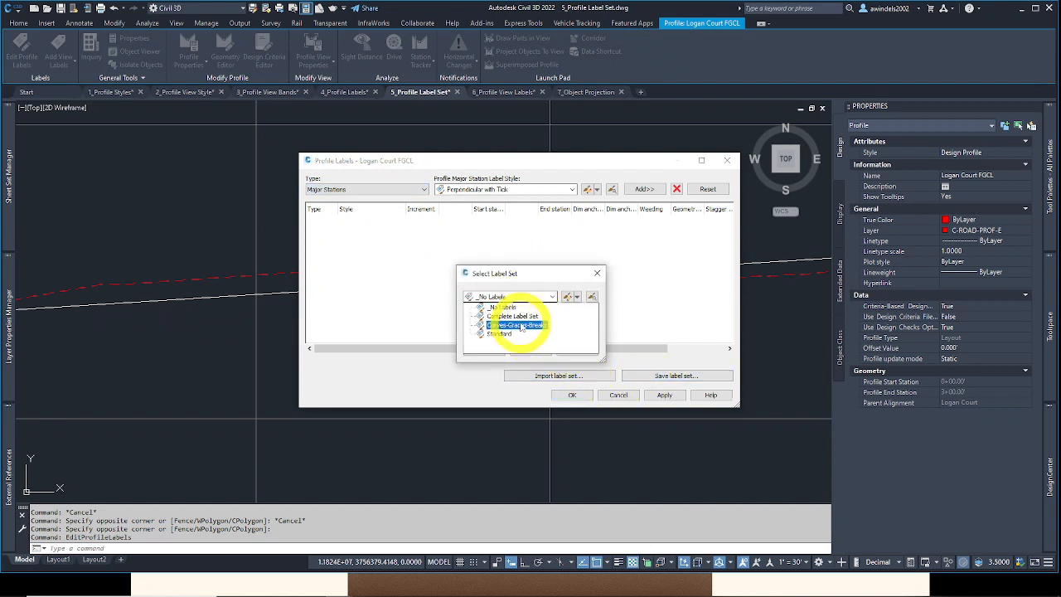
{"action": "left_click", "coordinate": [520, 326]}
{"action": "left_click", "coordinate": [488, 347]}
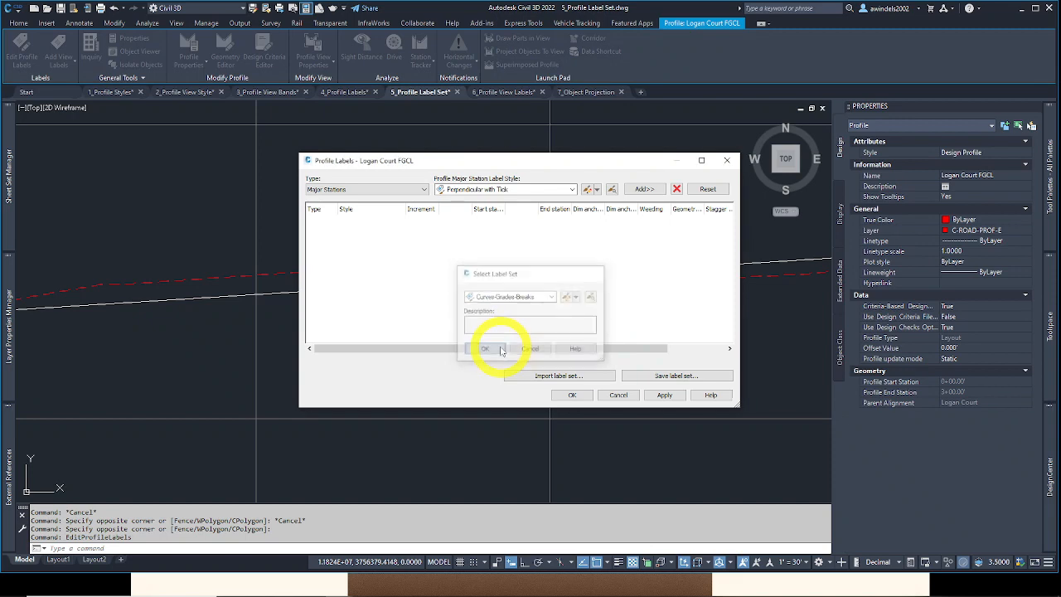
{"action": "left_click", "coordinate": [583, 397]}
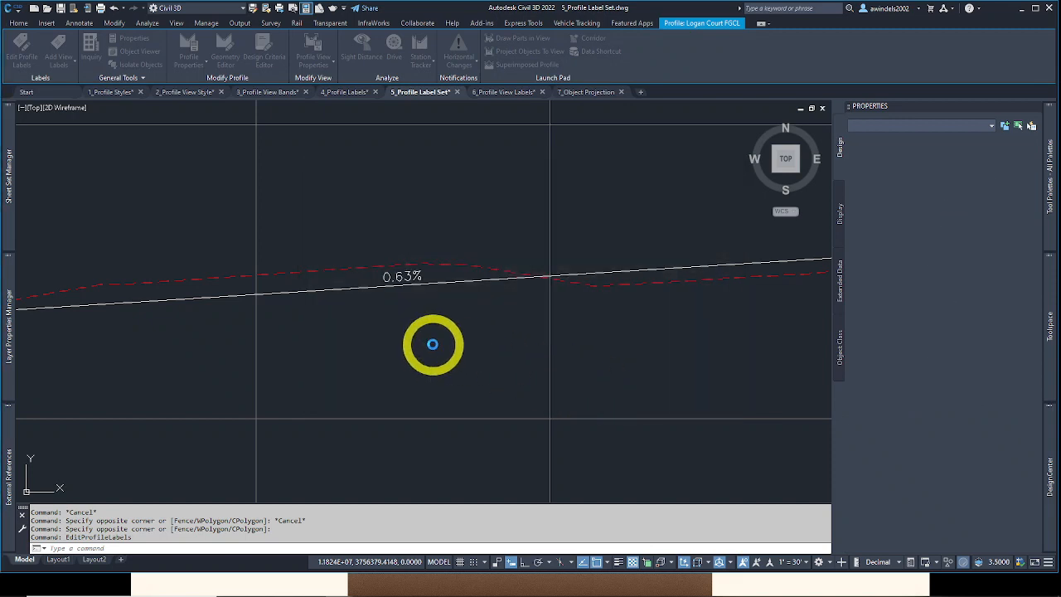
Step: Examine the Logan Court profile's grade break and grade labels, review the grade label's properties, then clear the selection
{"action": "middle_click_drag", "start_coordinate": [434, 344], "coordinate": [458, 353]}
{"action": "scroll", "coordinate": [458, 353], "scroll_direction": "down", "scroll_amount": 4}
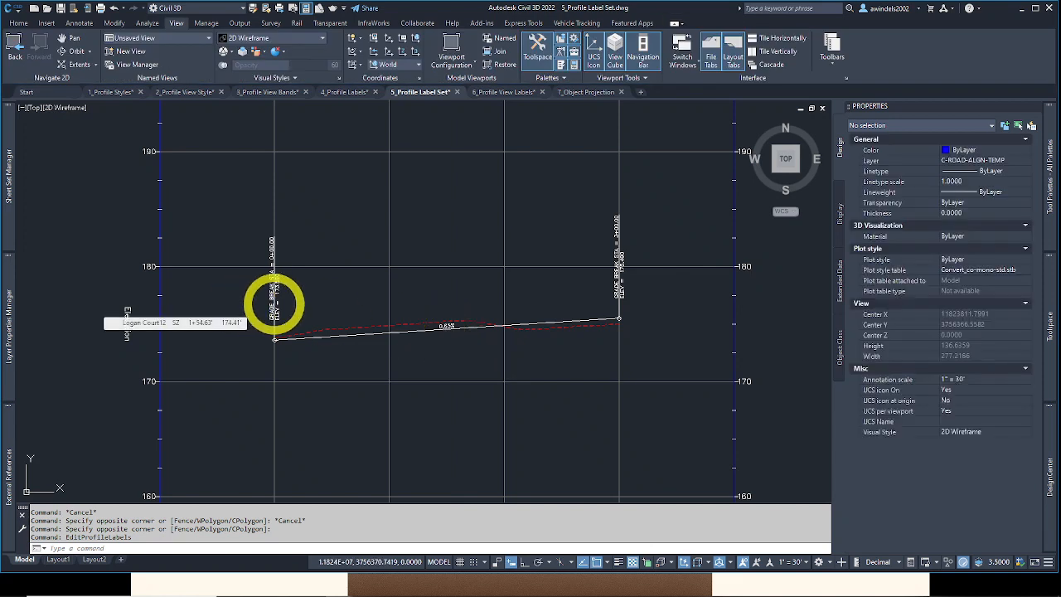
{"action": "scroll", "coordinate": [646, 284], "scroll_direction": "up", "scroll_amount": 2}
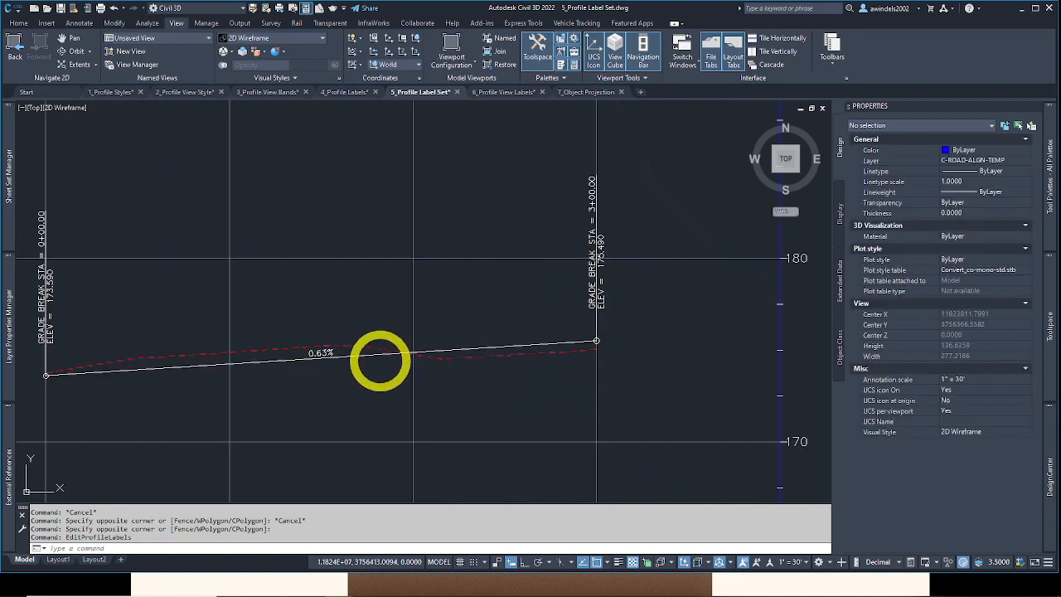
{"action": "middle_click_drag", "start_coordinate": [320, 353], "coordinate": [341, 354]}
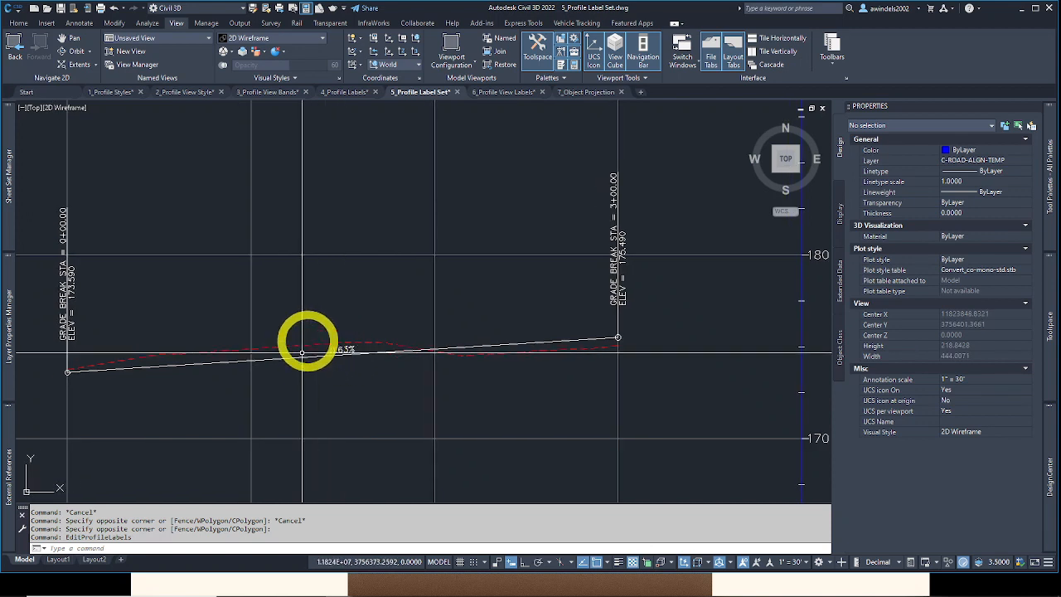
{"action": "scroll", "coordinate": [303, 351], "scroll_direction": "up", "scroll_amount": 2}
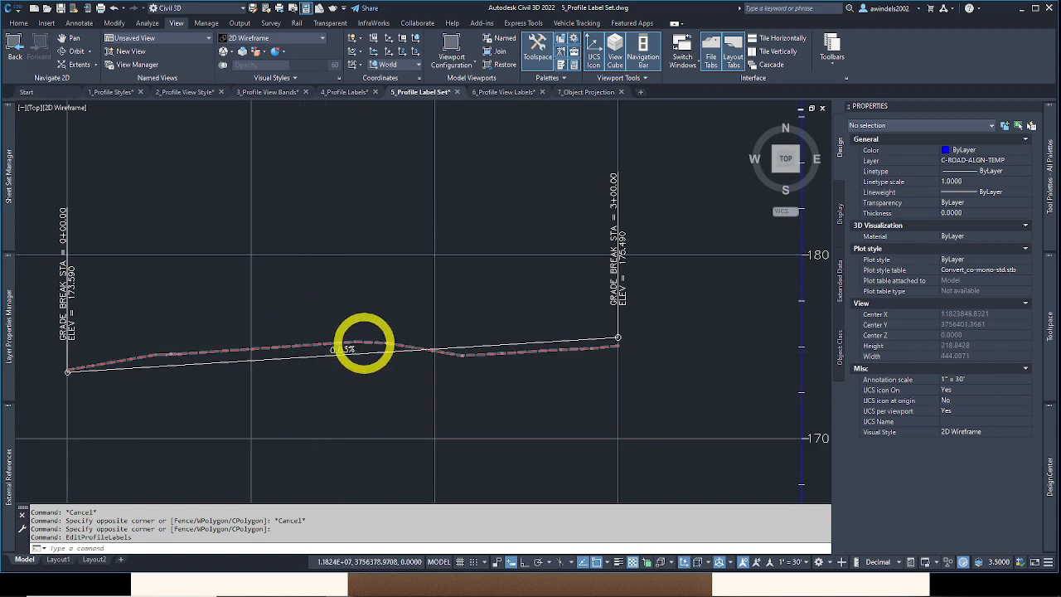
{"action": "middle_click_drag", "start_coordinate": [330, 364], "coordinate": [330, 366]}
{"action": "key", "text": "Escape"}
{"action": "left_click", "coordinate": [333, 363]}
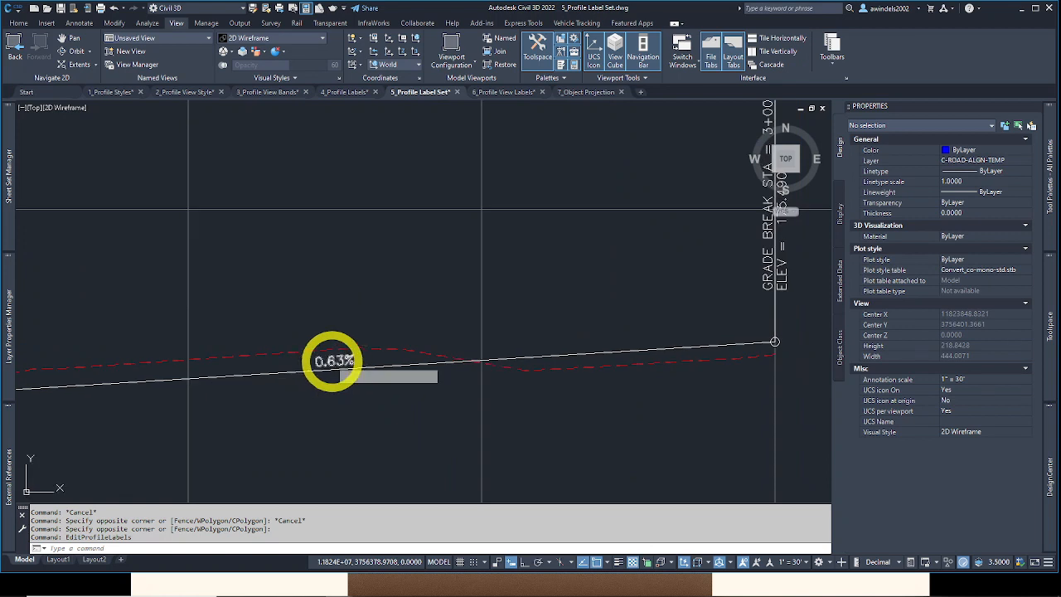
{"action": "left_click", "coordinate": [332, 363]}
{"action": "key", "text": "Escape"}
{"action": "left_click", "coordinate": [333, 364]}
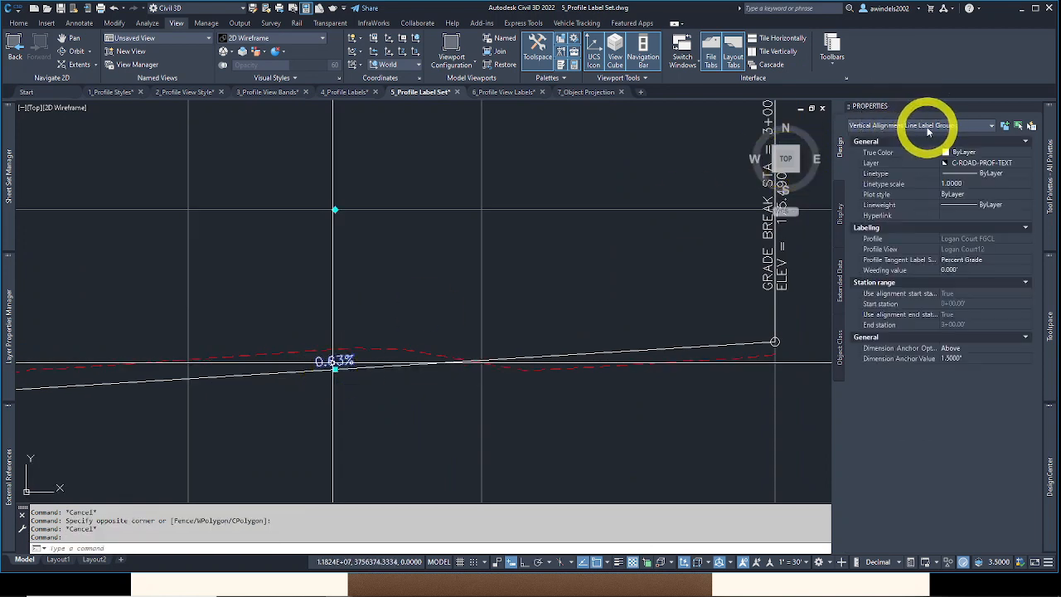
{"action": "scroll", "coordinate": [338, 351], "scroll_direction": "down", "scroll_amount": 4}
{"action": "middle_click_drag", "start_coordinate": [338, 354], "coordinate": [453, 335]}
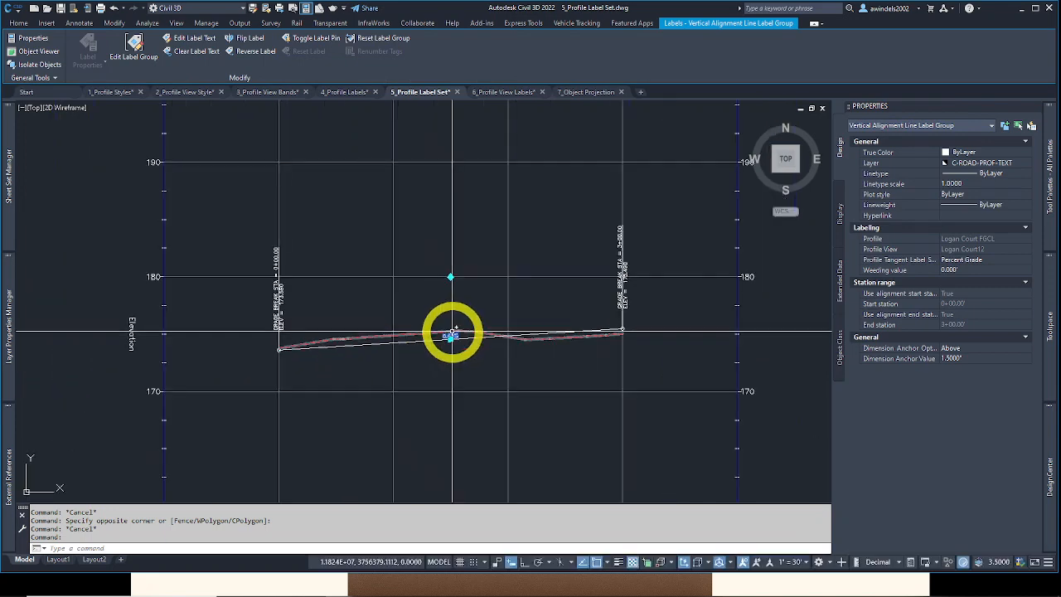
{"action": "key", "text": "Escape"}
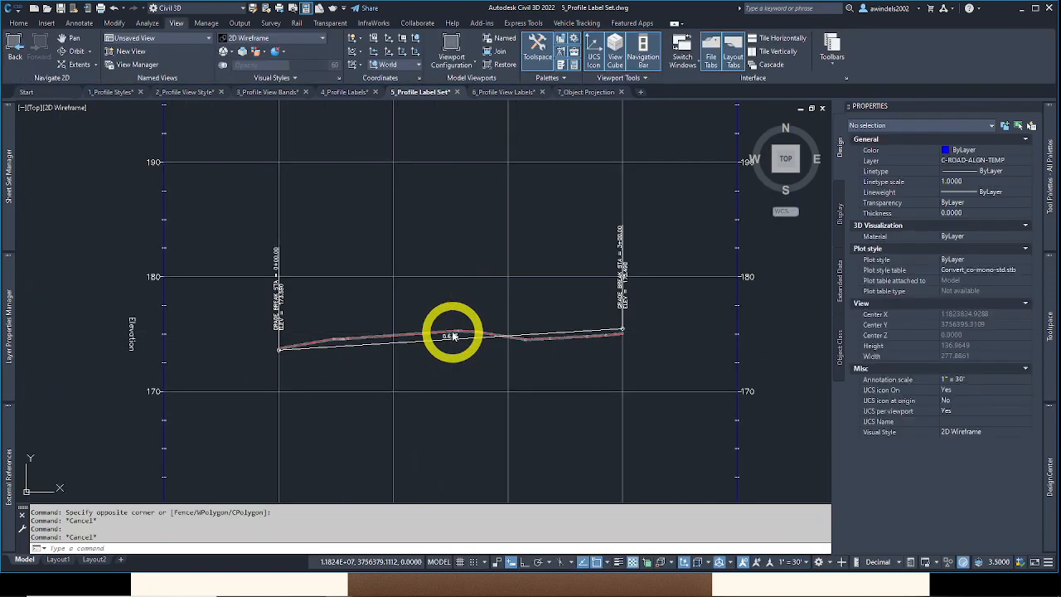
Step: Import the Curves-Grades-Breaks label set onto the Madison Lane FGCL design profile and accept the labels
{"action": "scroll", "coordinate": [703, 335], "scroll_direction": "down", "scroll_amount": 6}
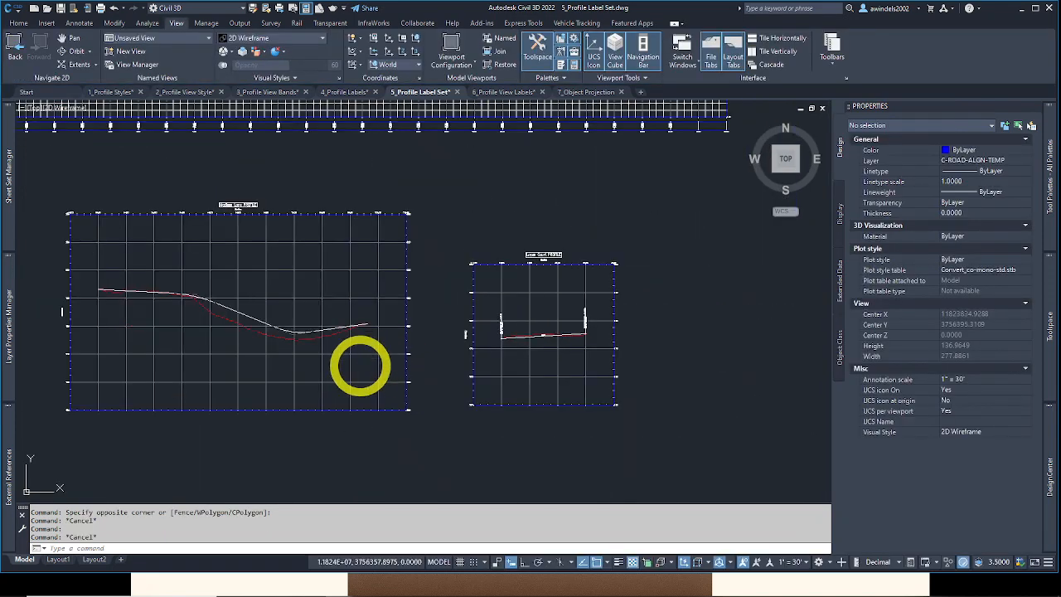
{"action": "left_click", "coordinate": [443, 365]}
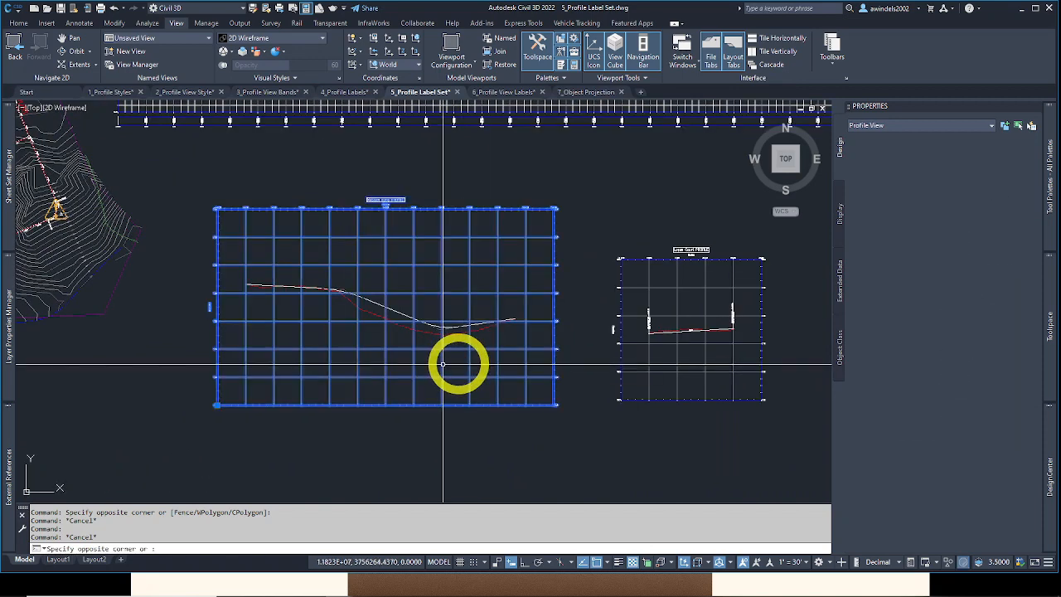
{"action": "middle_click_drag", "start_coordinate": [421, 293], "coordinate": [426, 315]}
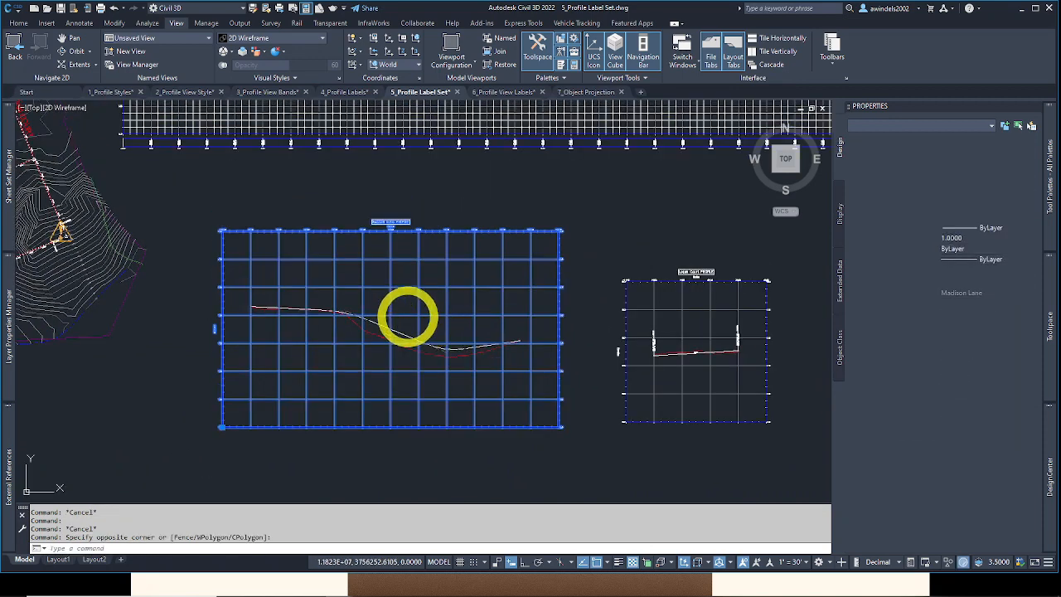
{"action": "key", "text": "Escape"}
{"action": "left_click", "coordinate": [400, 334]}
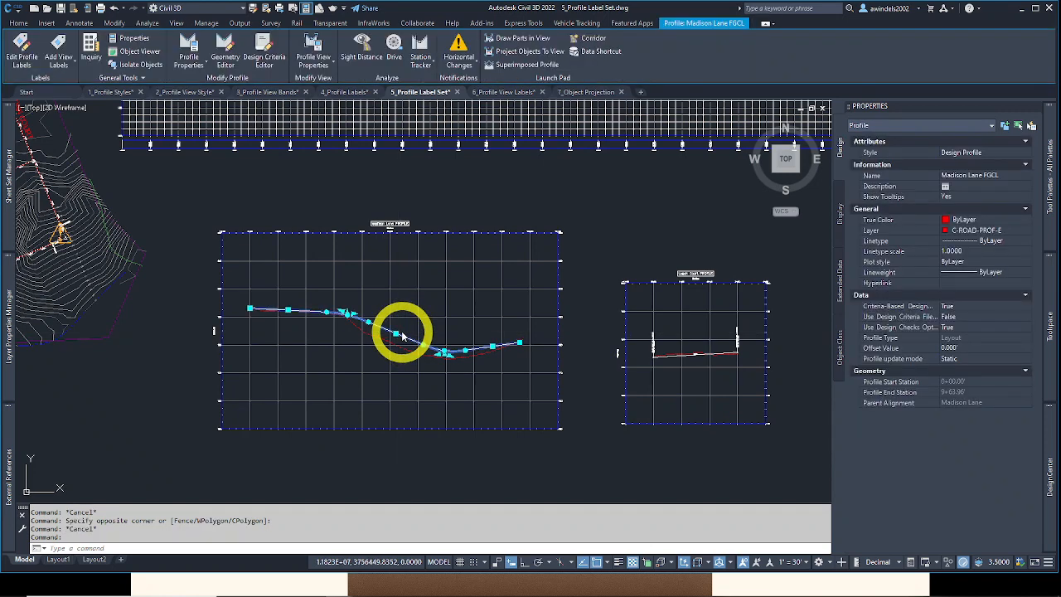
{"action": "right_click", "coordinate": [401, 334]}
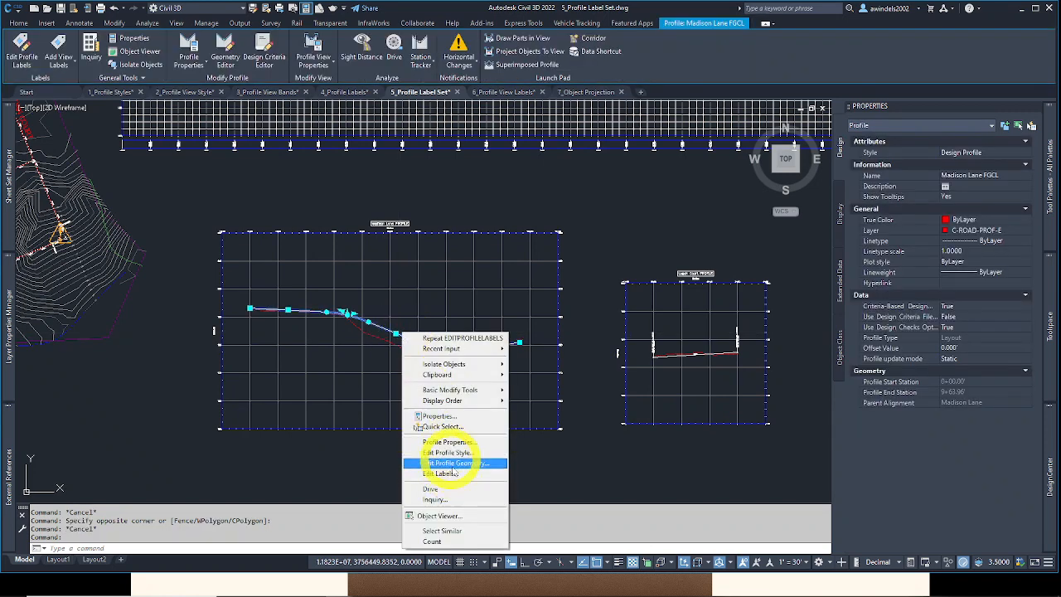
{"action": "left_click", "coordinate": [21, 56]}
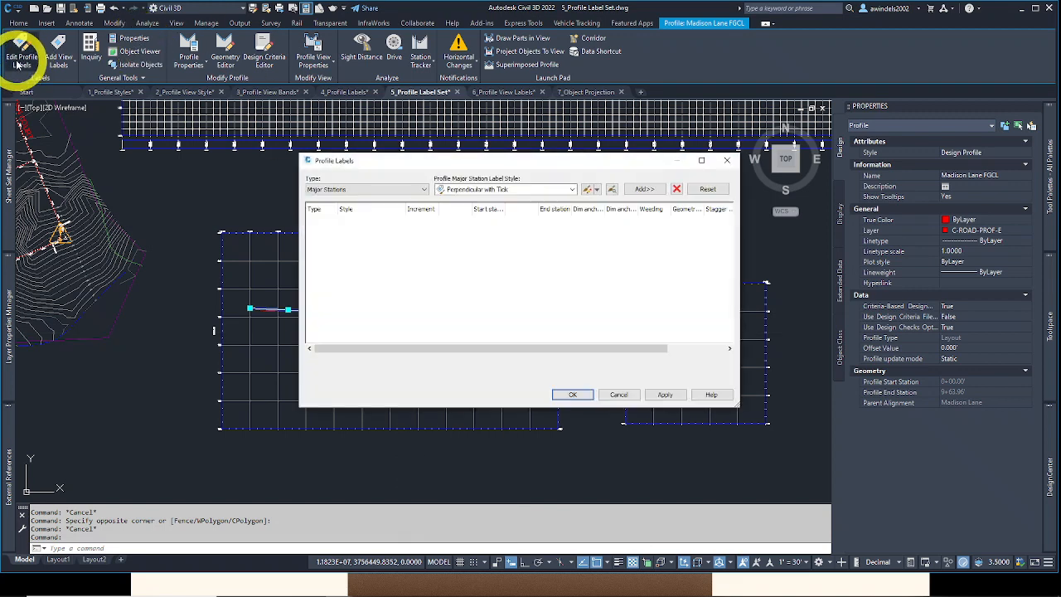
{"action": "left_click", "coordinate": [595, 383]}
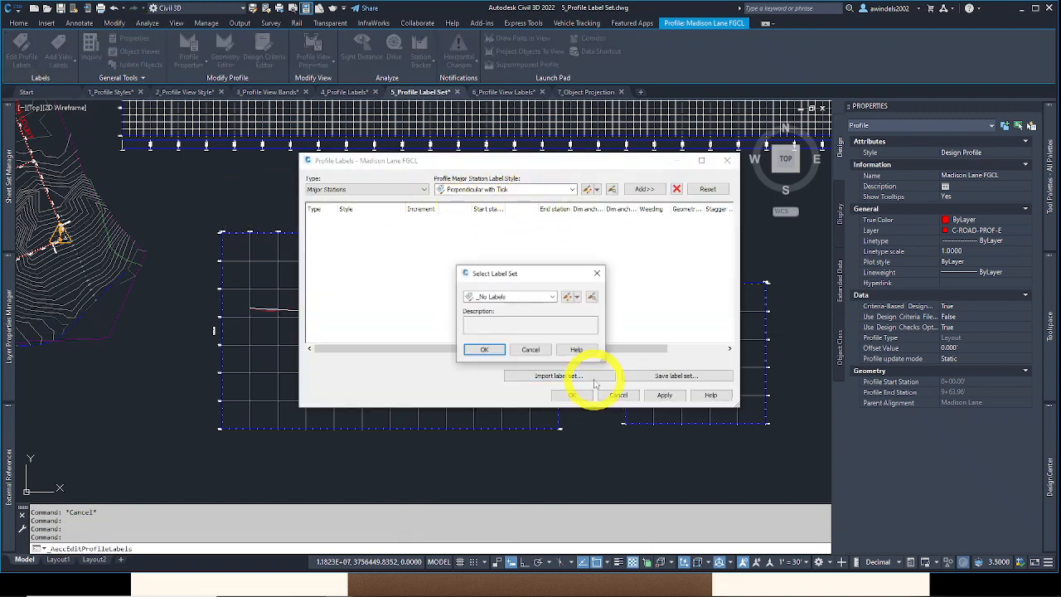
{"action": "left_click", "coordinate": [528, 298]}
{"action": "left_click", "coordinate": [529, 362]}
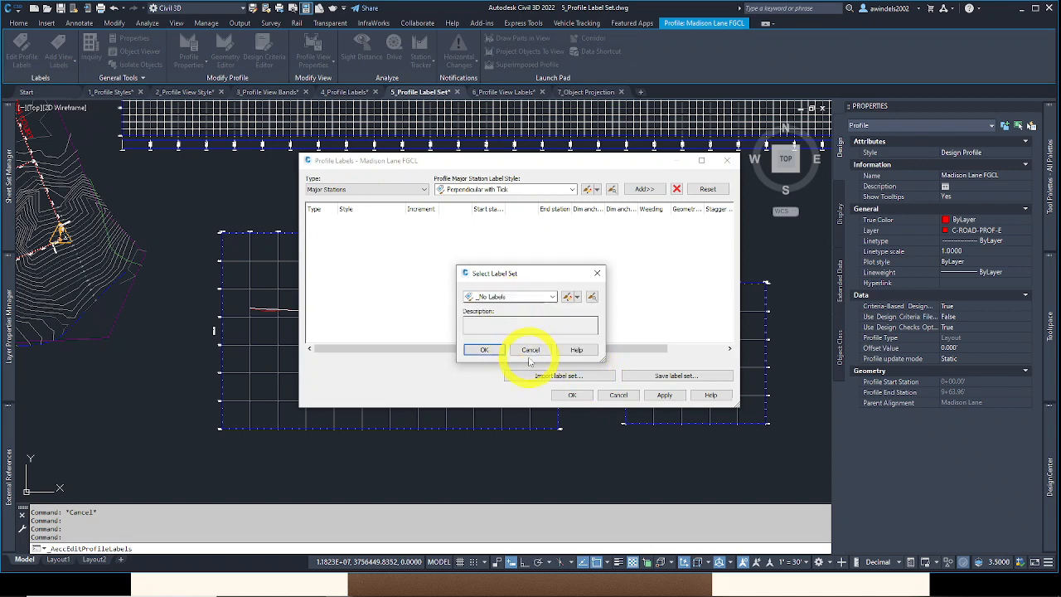
{"action": "left_click", "coordinate": [499, 353]}
{"action": "left_click", "coordinate": [570, 395]}
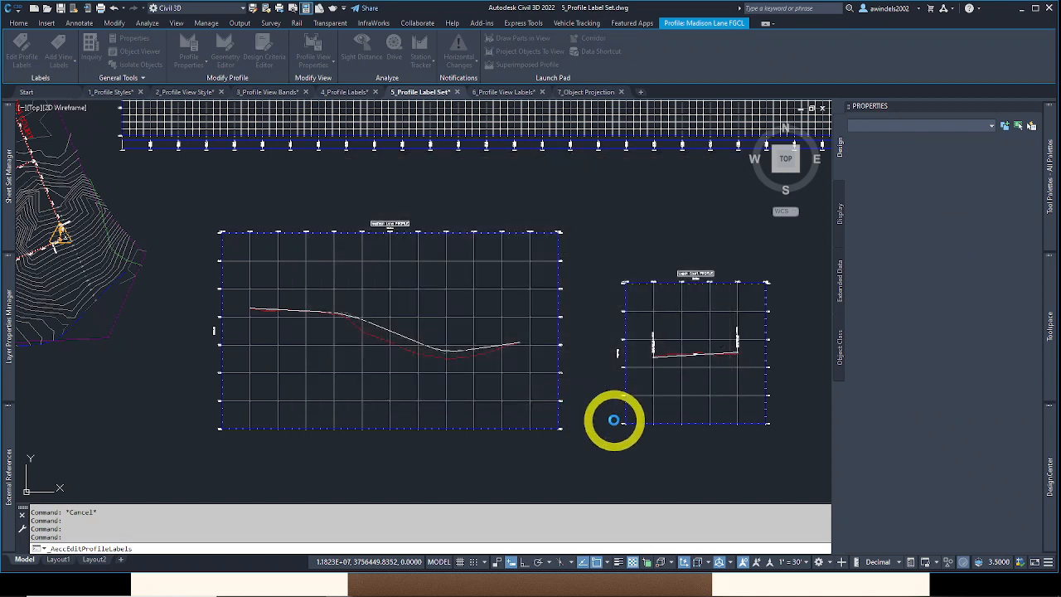
Step: Clear the selection and examine the curve, grade and grade break labels along the Madison Lane profile
{"action": "left_click", "coordinate": [348, 306]}
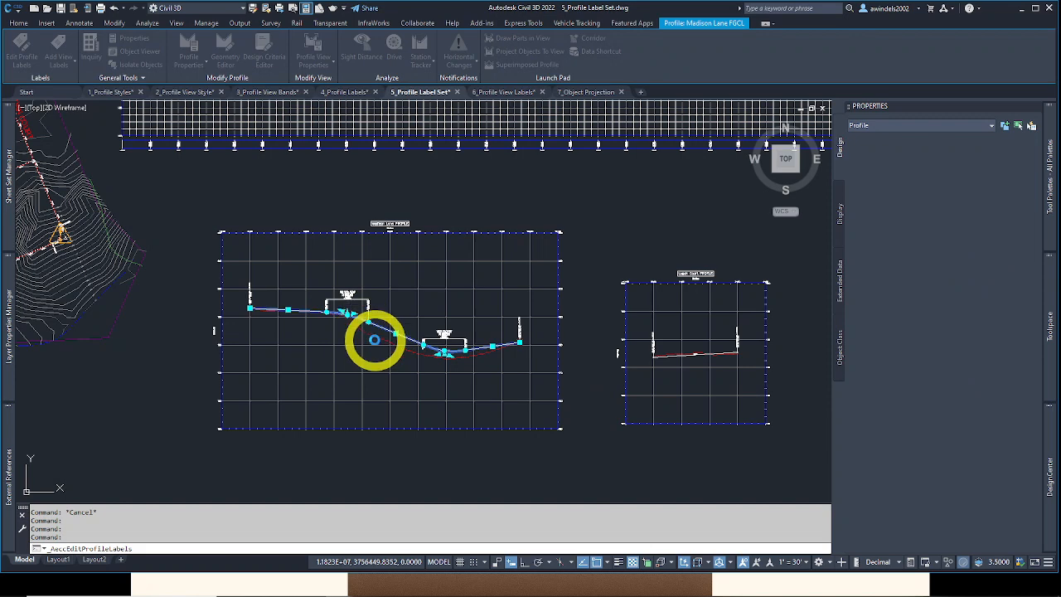
{"action": "scroll", "coordinate": [374, 339], "scroll_direction": "up", "scroll_amount": 5}
{"action": "key", "text": "Escape"}
{"action": "scroll", "coordinate": [498, 352], "scroll_direction": "up", "scroll_amount": 4}
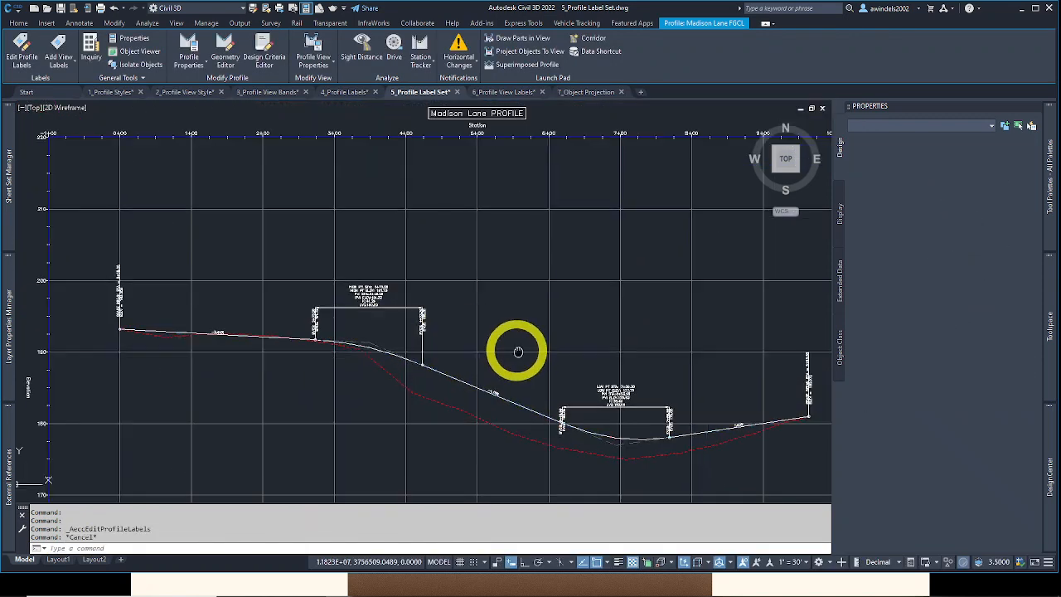
{"action": "middle_click_drag", "start_coordinate": [559, 391], "coordinate": [631, 391]}
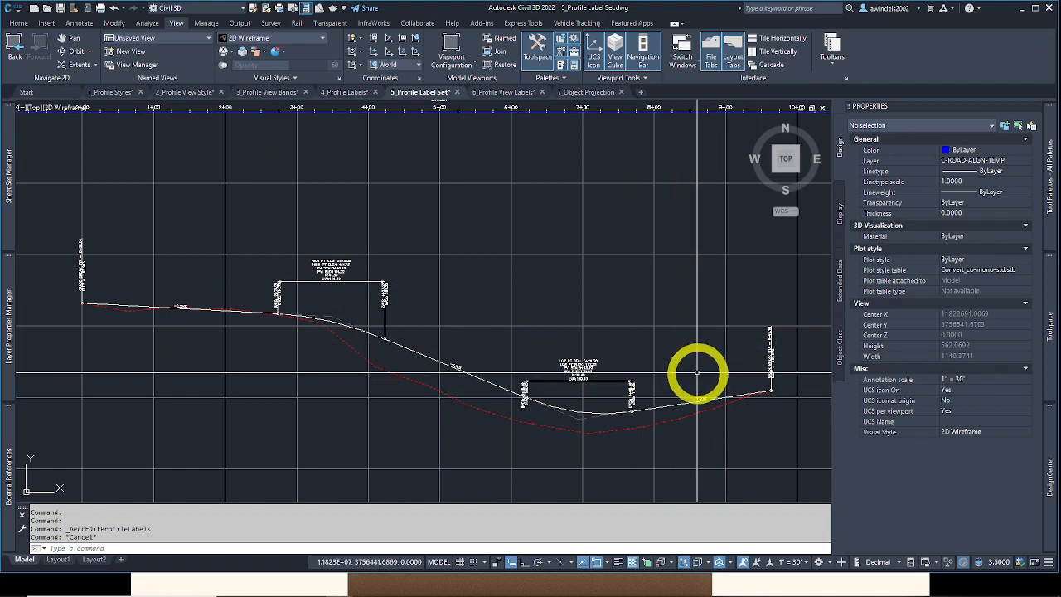
{"action": "key", "text": "Escape"}
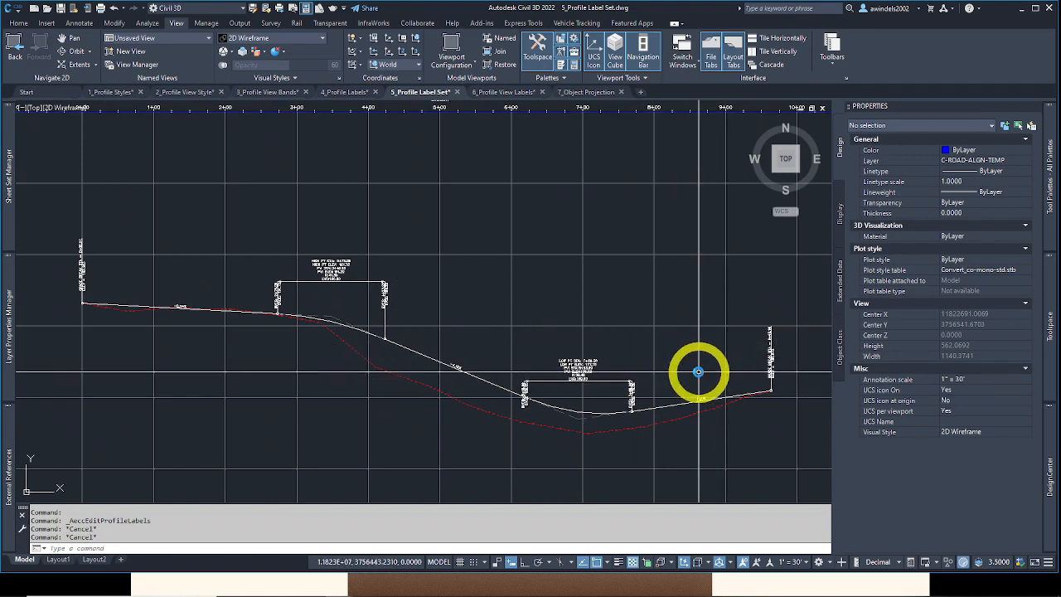
{"action": "key", "text": "Escape"}
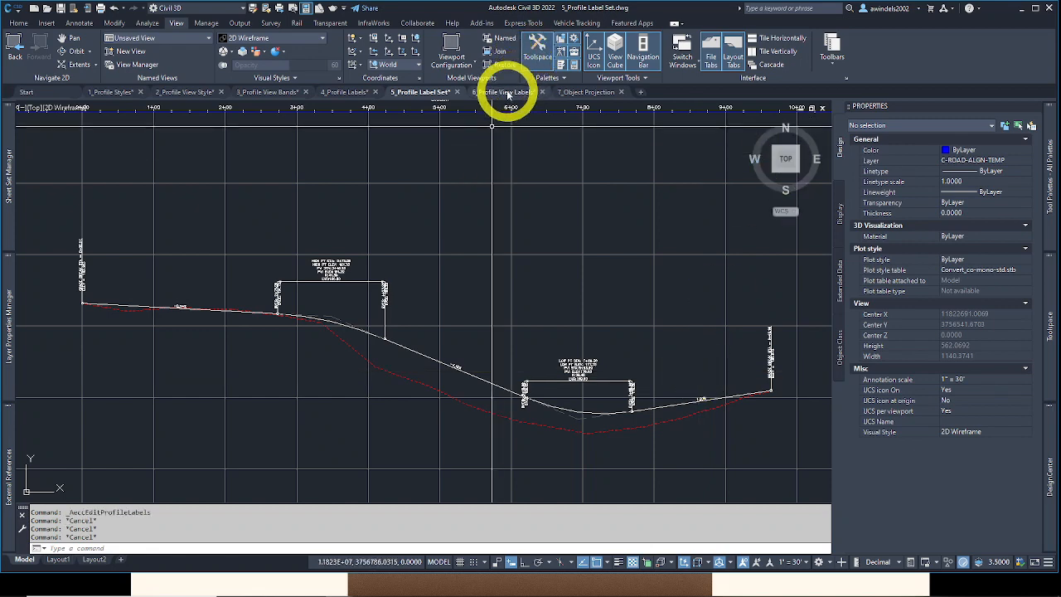
Step: Switch to the 6_Profile View Labels drawing and select the Jordan Court profile view
{"action": "left_click", "coordinate": [508, 93]}
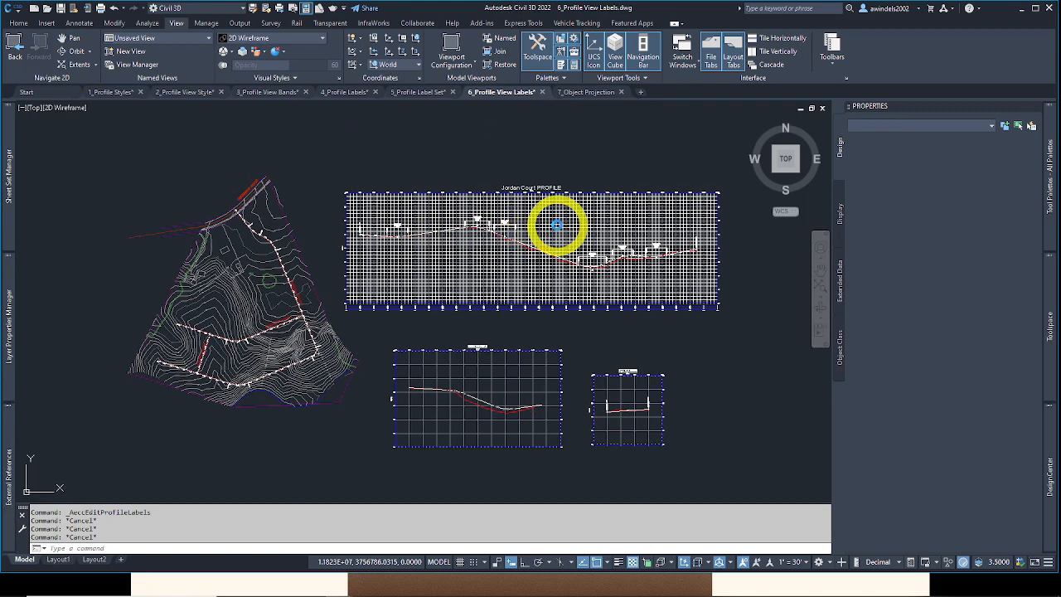
{"action": "left_click", "coordinate": [558, 225]}
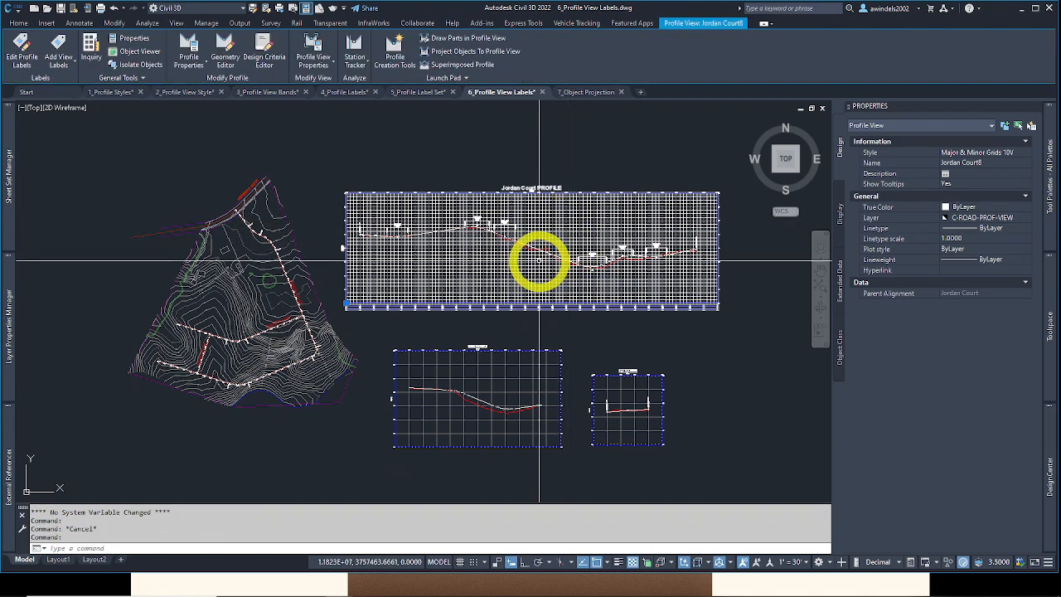
Step: Examine the tangent grade label and the crest vertical curve labels along the Jordan Court design profile
{"action": "scroll", "coordinate": [472, 249], "scroll_direction": "up", "scroll_amount": 4}
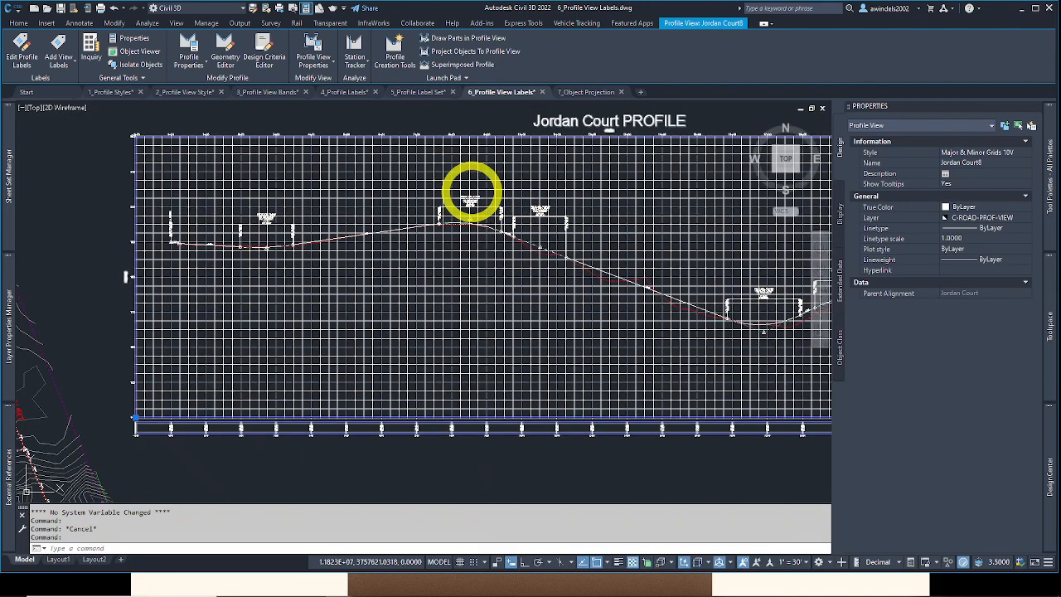
{"action": "middle_click_drag", "start_coordinate": [688, 472], "coordinate": [506, 310]}
{"action": "middle_click_drag", "start_coordinate": [443, 262], "coordinate": [468, 435]}
{"action": "mouse_move", "coordinate": [450, 267]}
{"action": "middle_mouse_down"}
{"action": "mouse_move", "coordinate": [485, 301]}
{"action": "mouse_move", "coordinate": [487, 355]}
{"action": "middle_mouse_up"}
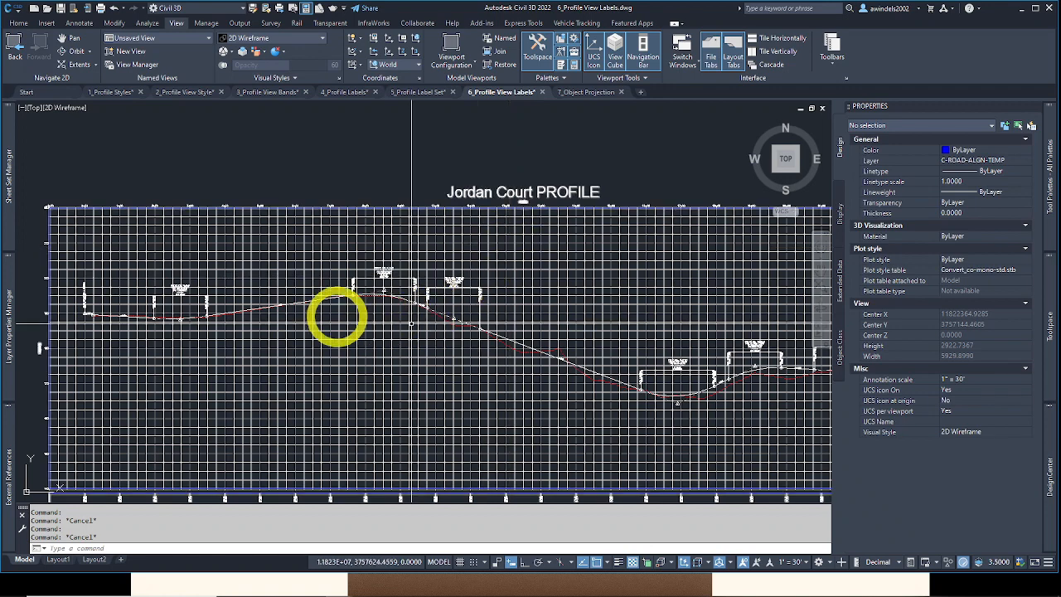
{"action": "scroll", "coordinate": [296, 304], "scroll_direction": "up", "scroll_amount": 3}
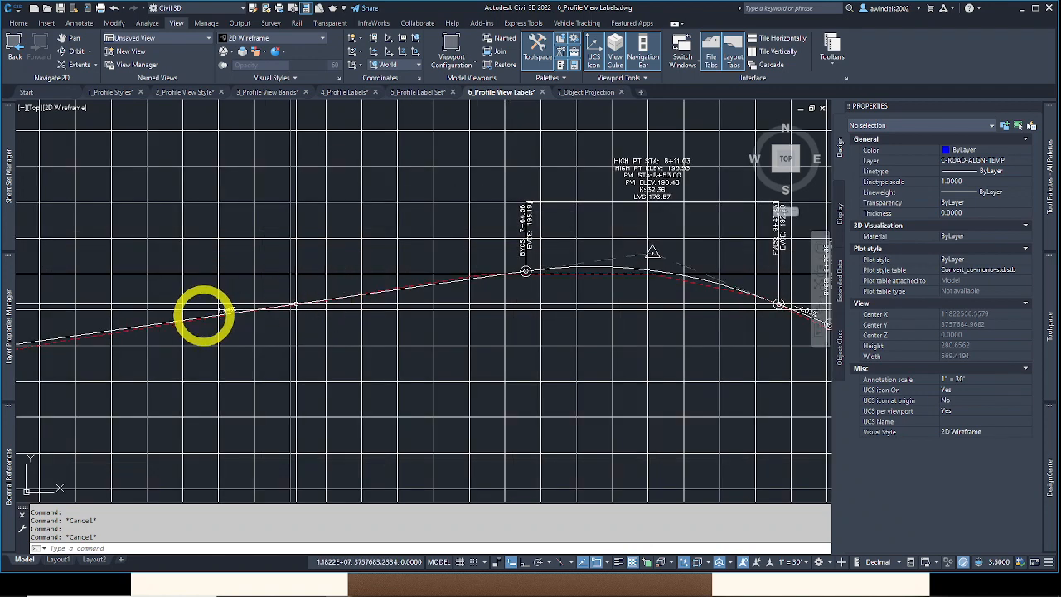
{"action": "scroll", "coordinate": [204, 318], "scroll_direction": "up", "scroll_amount": 4}
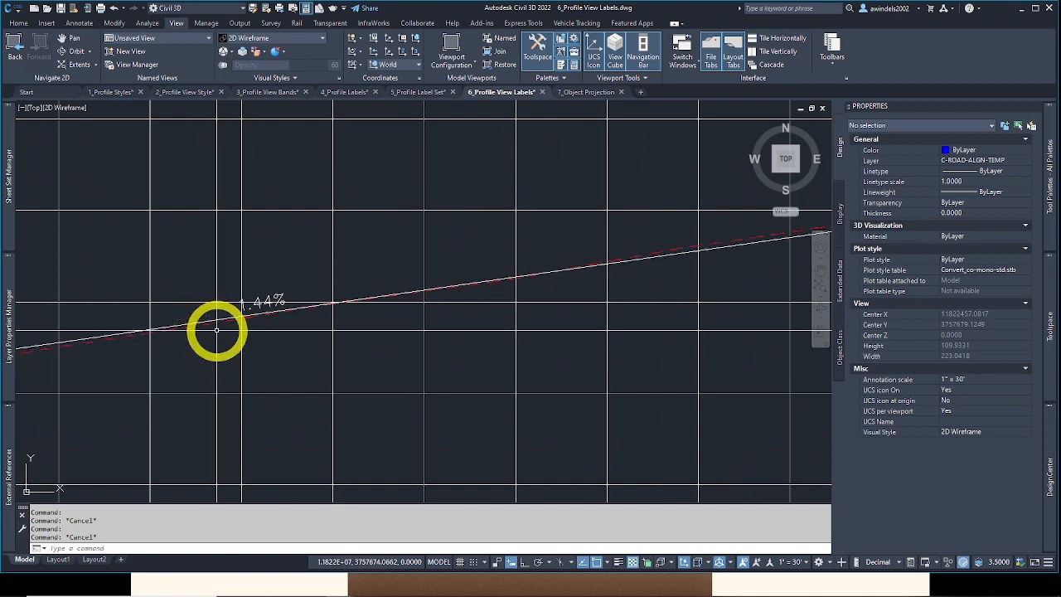
{"action": "scroll", "coordinate": [215, 330], "scroll_direction": "down", "scroll_amount": 4}
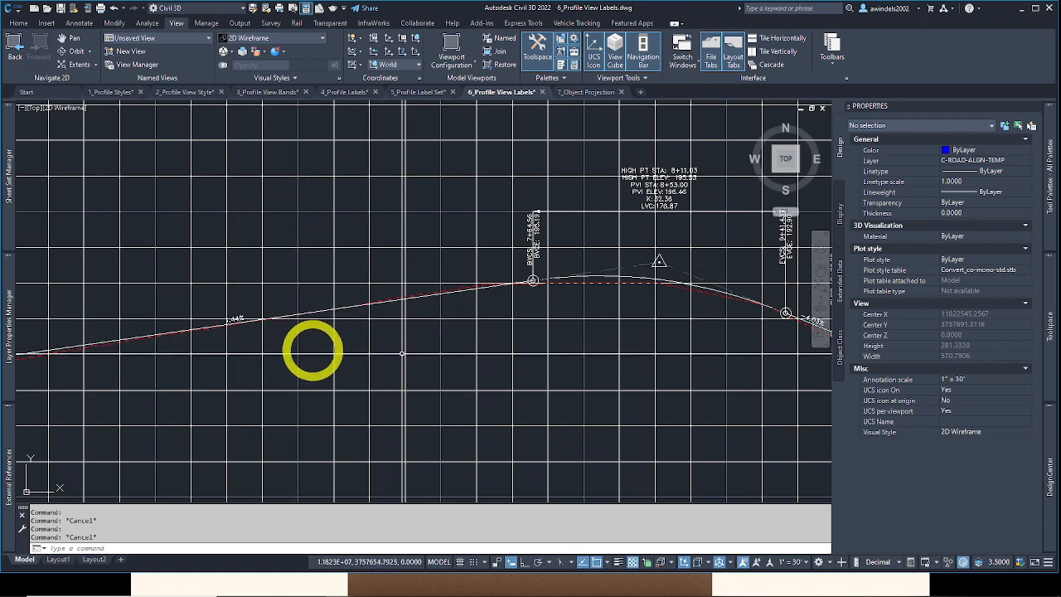
{"action": "scroll", "coordinate": [427, 355], "scroll_direction": "down", "scroll_amount": 4}
{"action": "scroll", "coordinate": [417, 334], "scroll_direction": "up", "scroll_amount": 2}
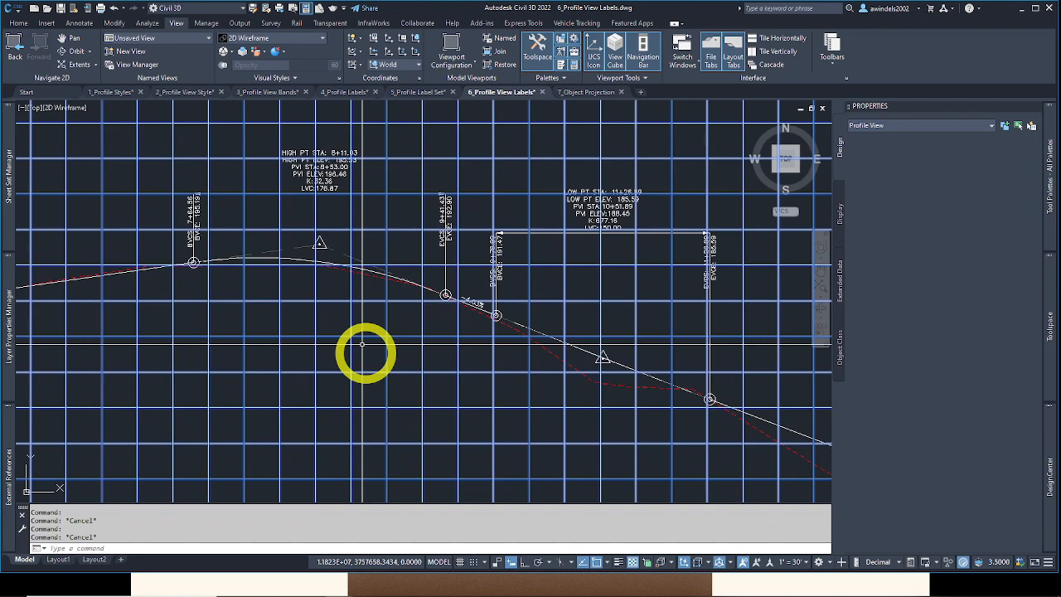
Step: Inspect the station and elevation tooltips and the curve labels around the profile's crest, leaving the profile view unselected
{"action": "left_click", "coordinate": [366, 353]}
{"action": "key", "text": "Escape"}
{"action": "key", "text": "Escape"}
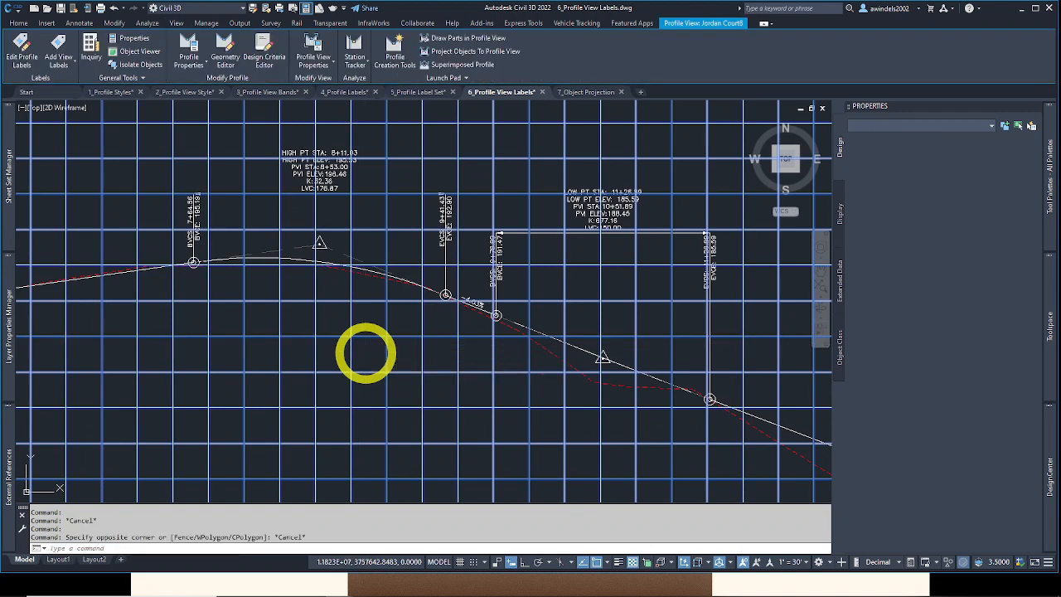
{"action": "middle_click_drag", "start_coordinate": [366, 352], "coordinate": [365, 330]}
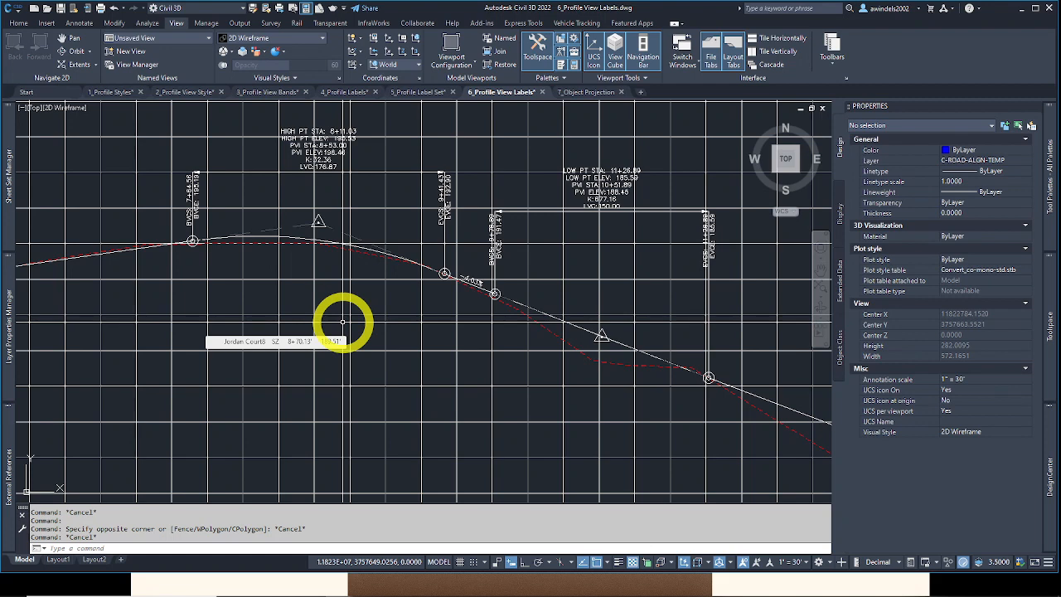
{"action": "key", "text": "ctrl"}
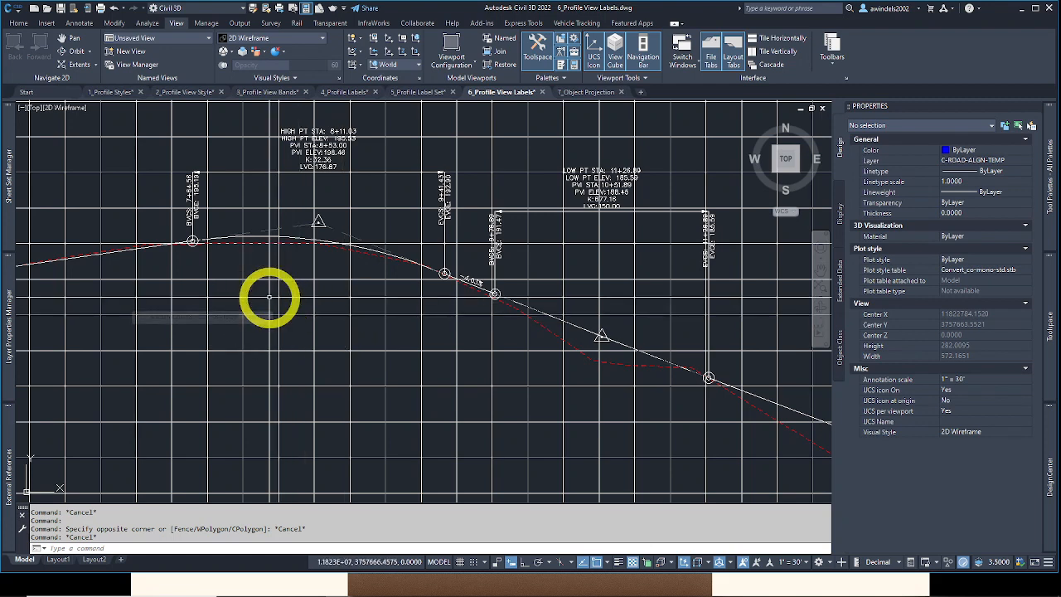
{"action": "scroll", "coordinate": [314, 276], "scroll_direction": "down", "scroll_amount": 3}
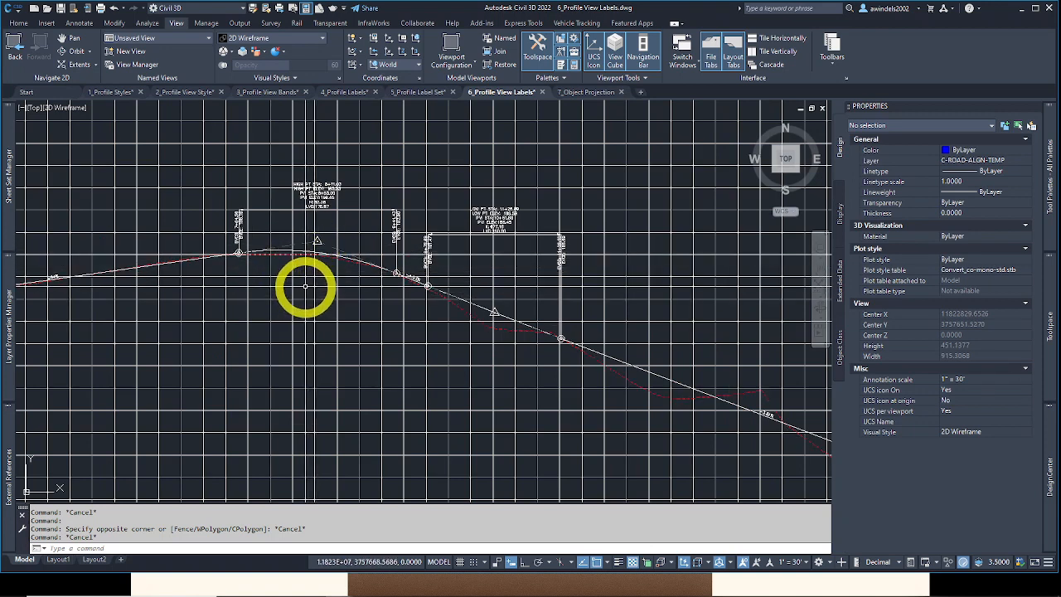
{"action": "key", "text": "ctrl"}
{"action": "mouse_move", "coordinate": [313, 299]}
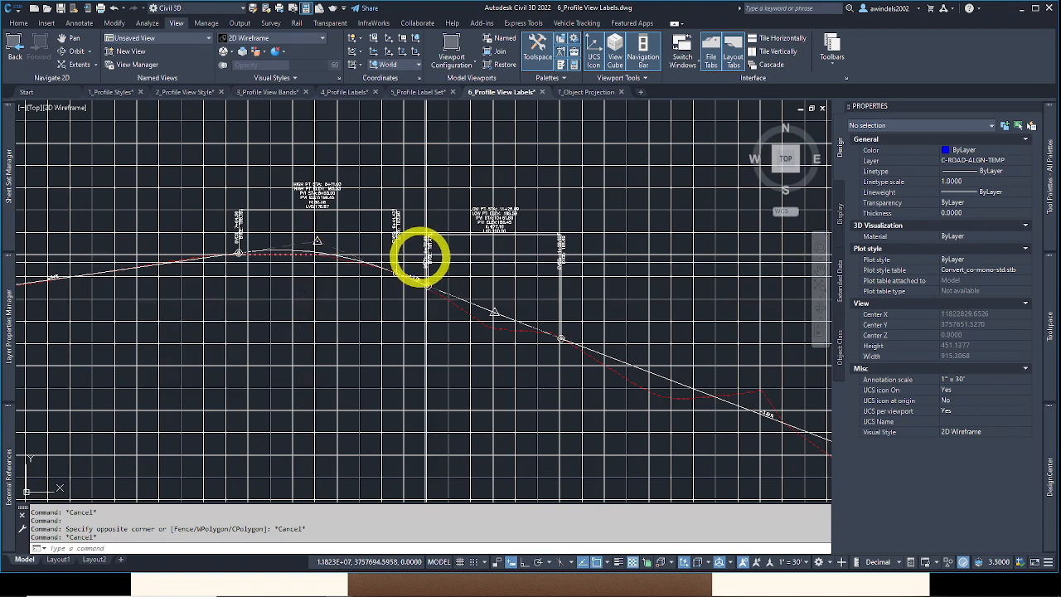
{"action": "mouse_move", "coordinate": [404, 279]}
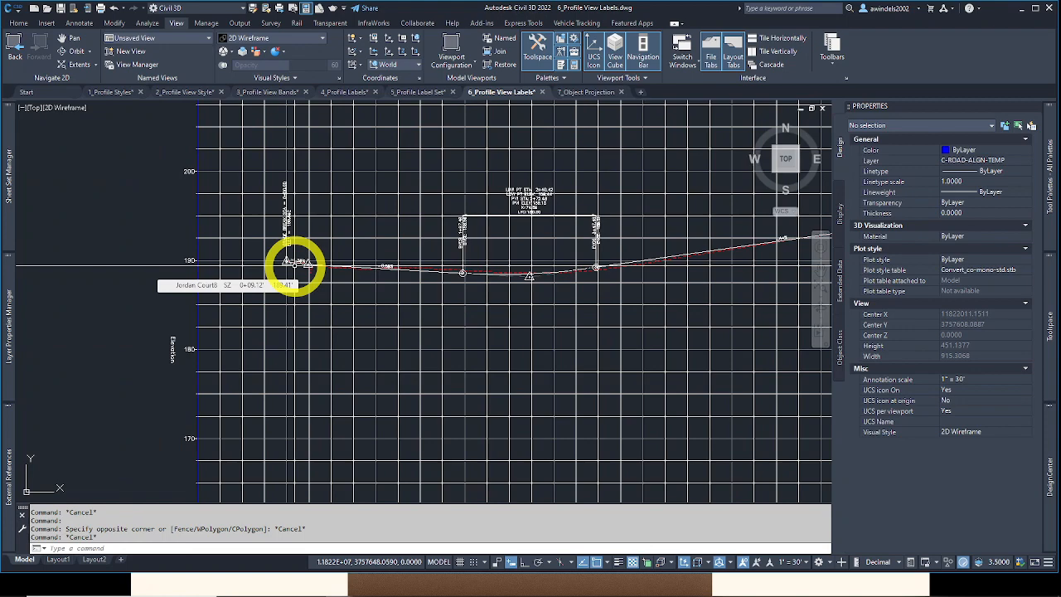
Step: Examine the grade break at the start of the Jordan Court profile and the neighbouring PVI between the -1.26% and -0.58% grades
{"action": "scroll", "coordinate": [296, 264], "scroll_direction": "down", "scroll_amount": 8}
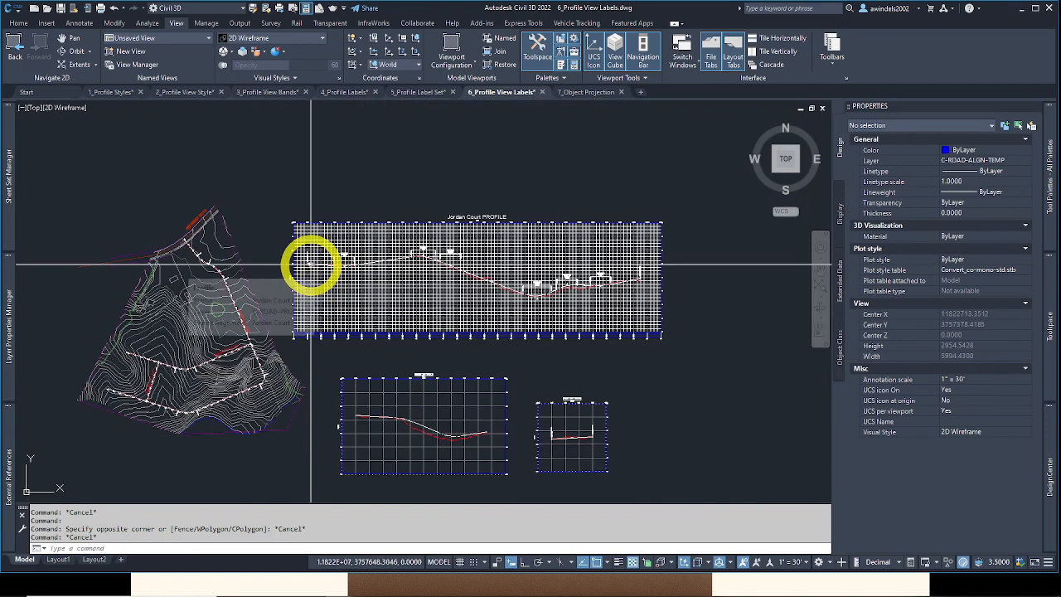
{"action": "scroll", "coordinate": [310, 254], "scroll_direction": "up", "scroll_amount": 5}
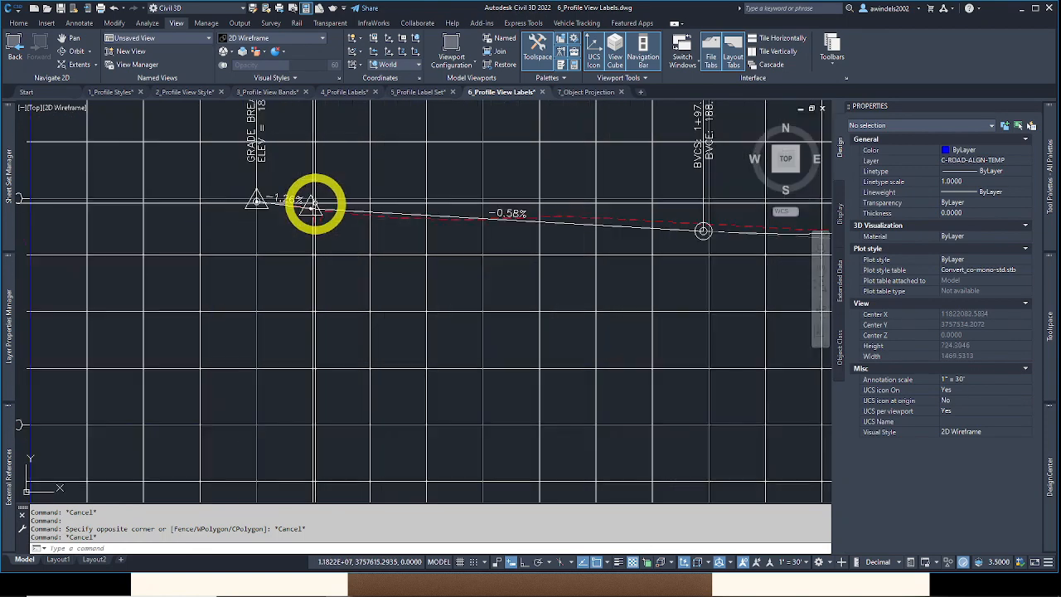
{"action": "scroll", "coordinate": [317, 206], "scroll_direction": "up", "scroll_amount": 4}
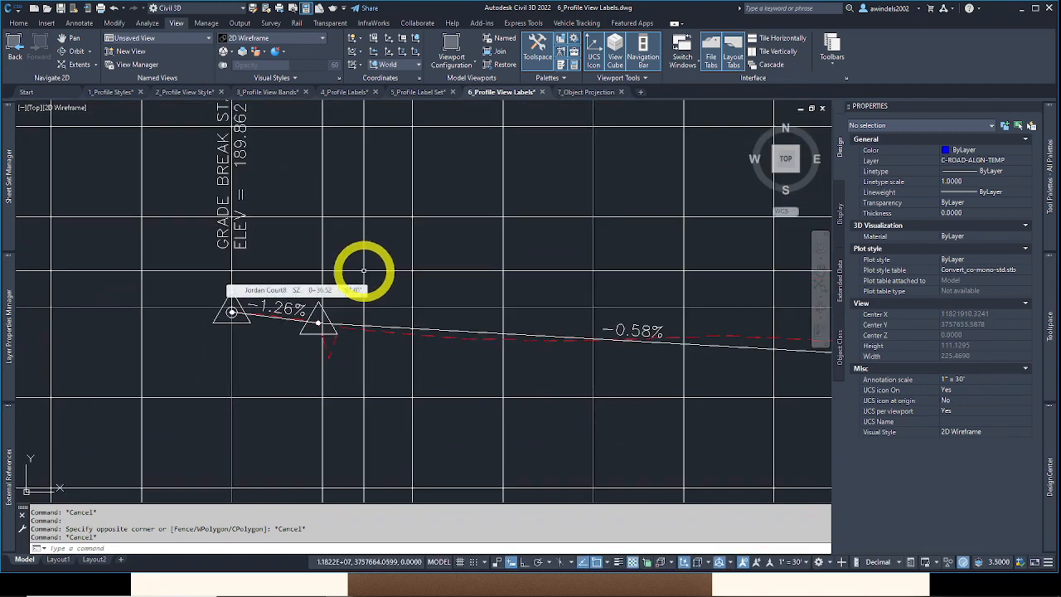
{"action": "middle_click_drag", "start_coordinate": [364, 270], "coordinate": [397, 292]}
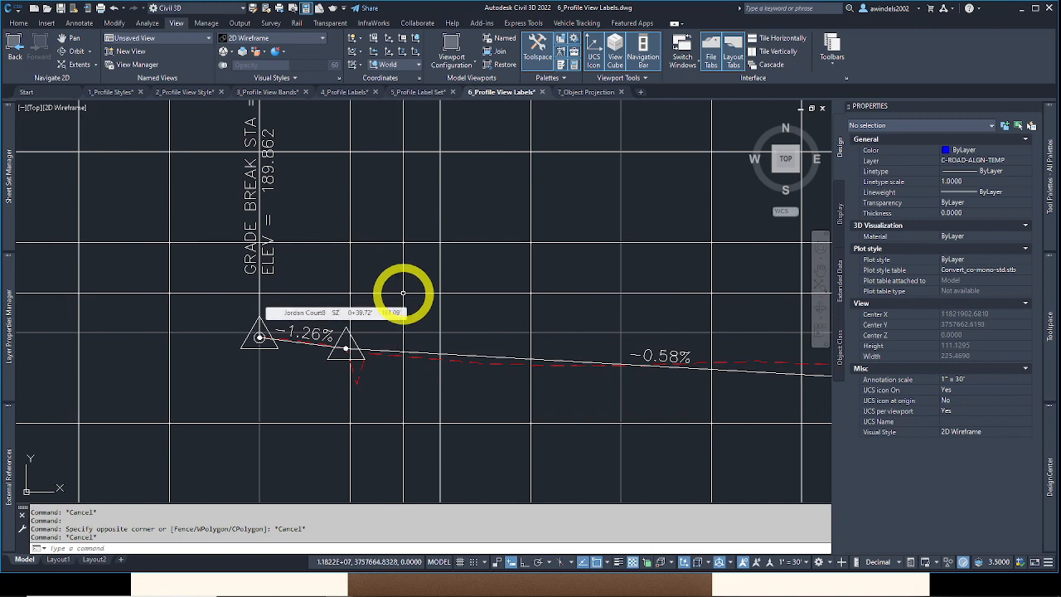
{"action": "scroll", "coordinate": [351, 359], "scroll_direction": "up", "scroll_amount": 2}
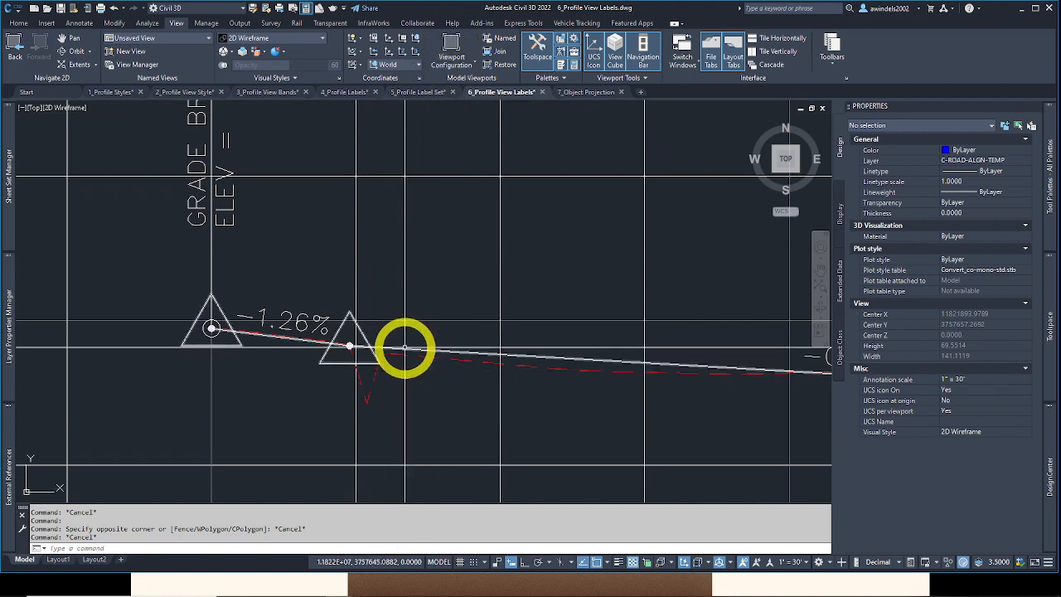
{"action": "left_click", "coordinate": [552, 354]}
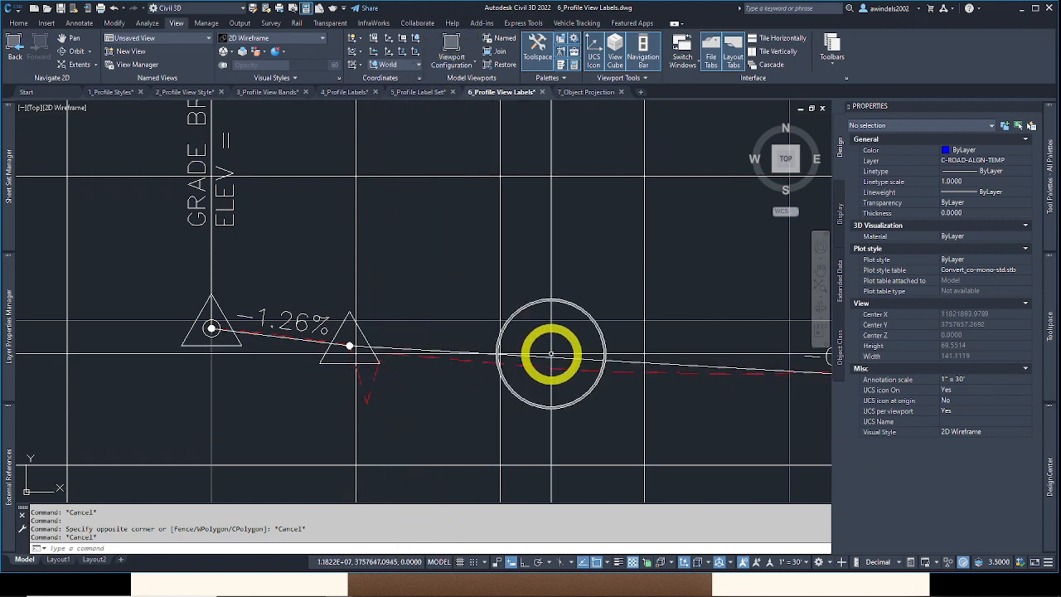
{"action": "mouse_move", "coordinate": [552, 358]}
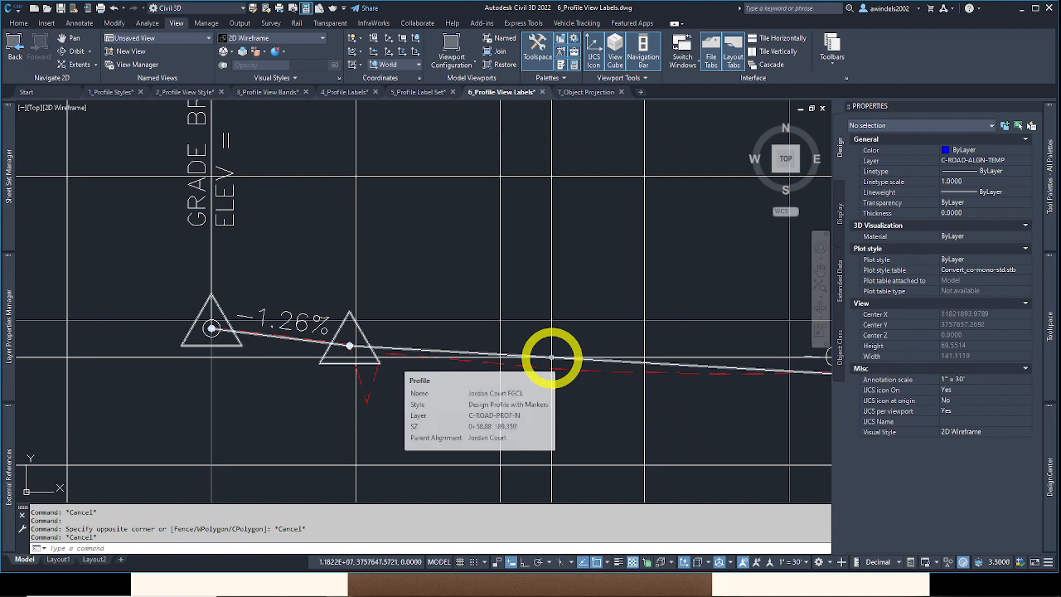
{"action": "mouse_move", "coordinate": [552, 358]}
{"action": "middle_mouse_down"}
{"action": "mouse_move", "coordinate": [517, 384]}
{"action": "mouse_move", "coordinate": [488, 373]}
{"action": "middle_mouse_up"}
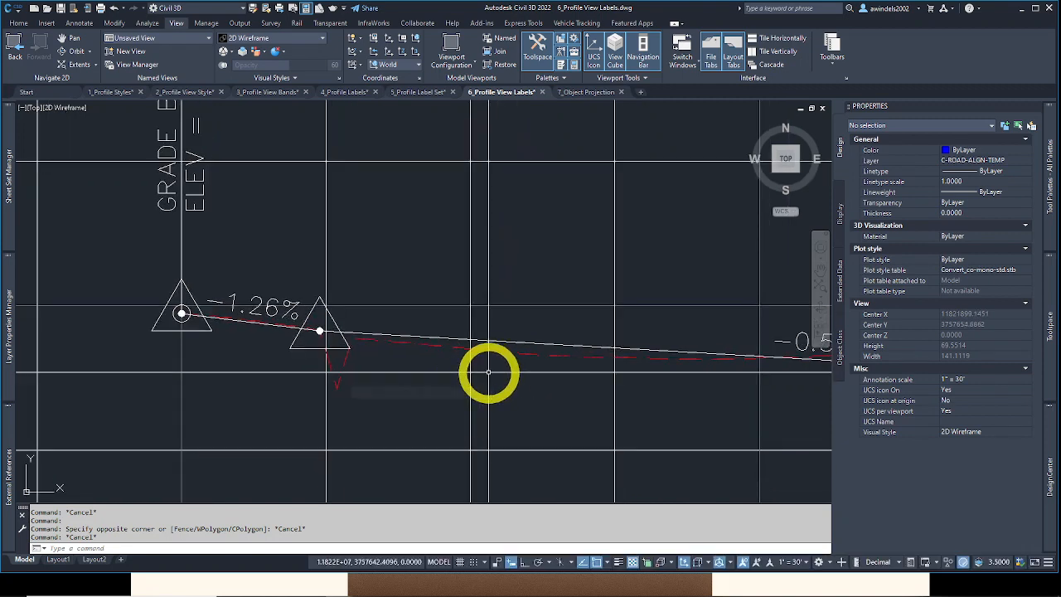
{"action": "scroll", "coordinate": [485, 373], "scroll_direction": "up", "scroll_amount": 2}
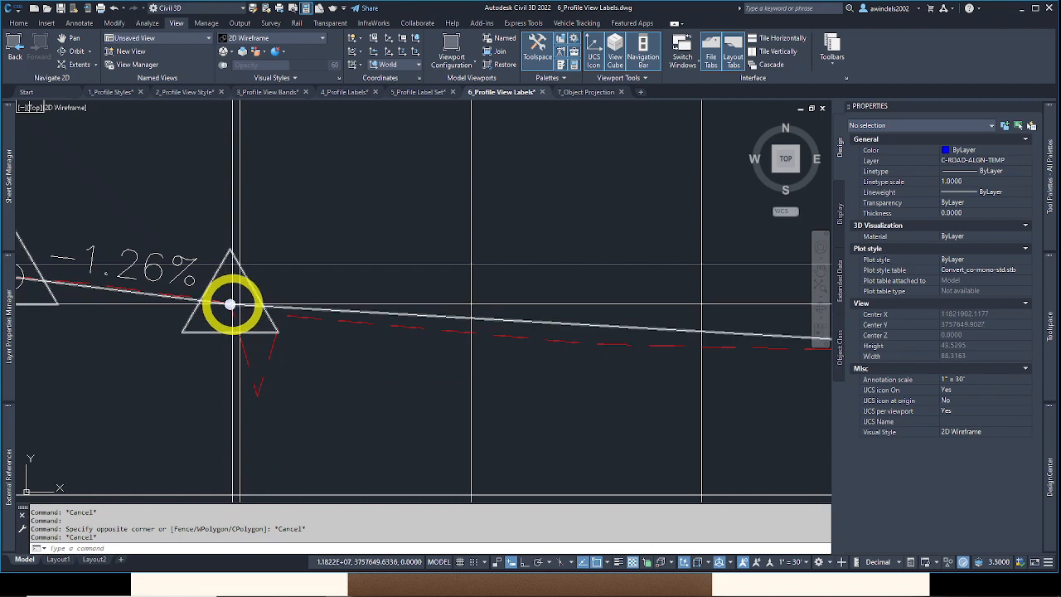
{"action": "mouse_move", "coordinate": [230, 304]}
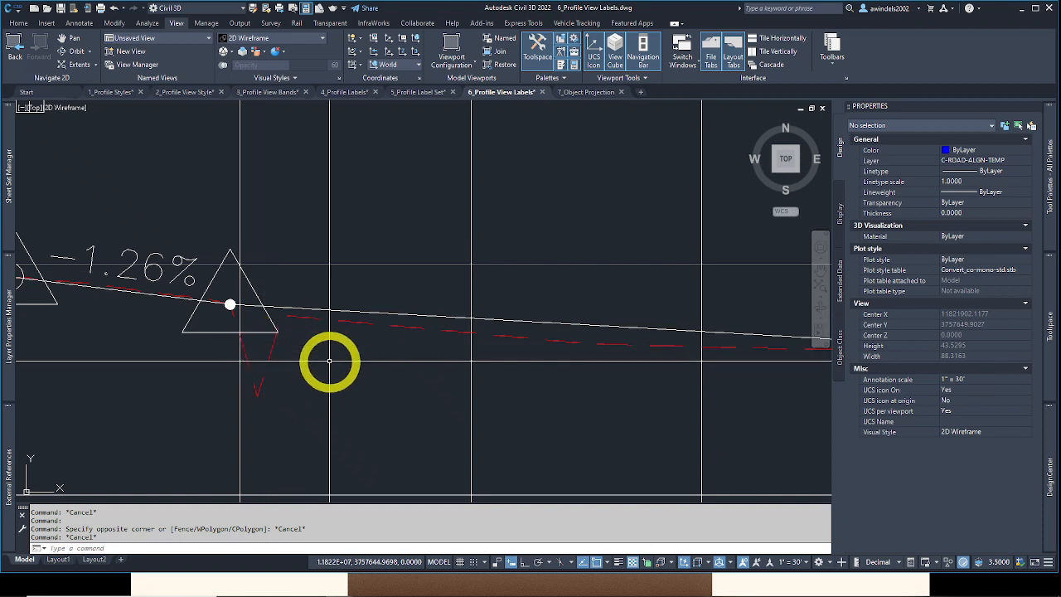
{"action": "scroll", "coordinate": [351, 339], "scroll_direction": "down", "scroll_amount": 5}
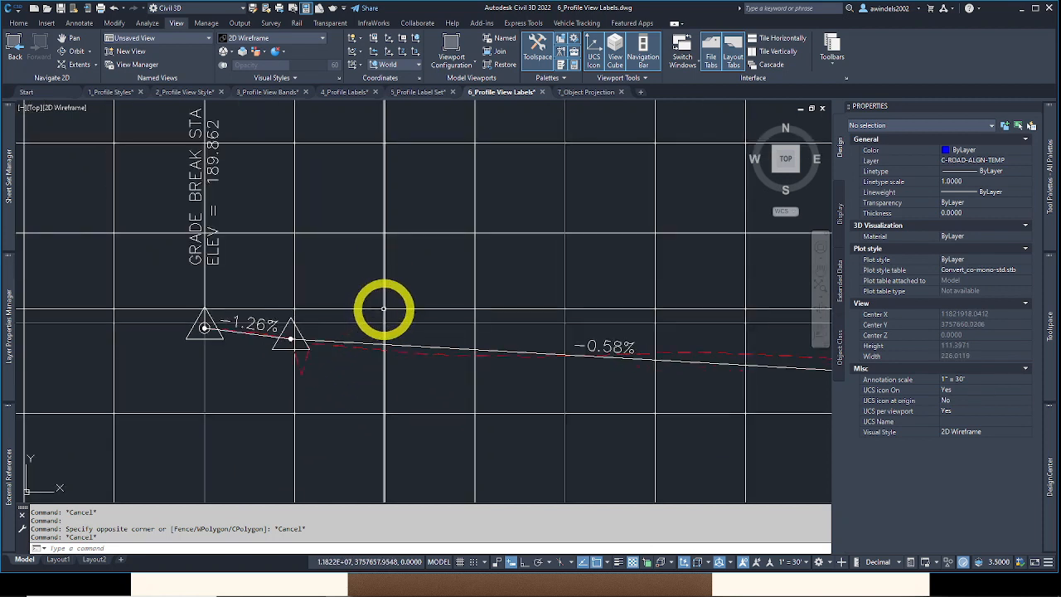
Step: Add a Station Elevation label to the profile view, snapping station and elevation to the endpoint between the -1.26% and -0.58% grades
{"action": "left_click", "coordinate": [383, 309]}
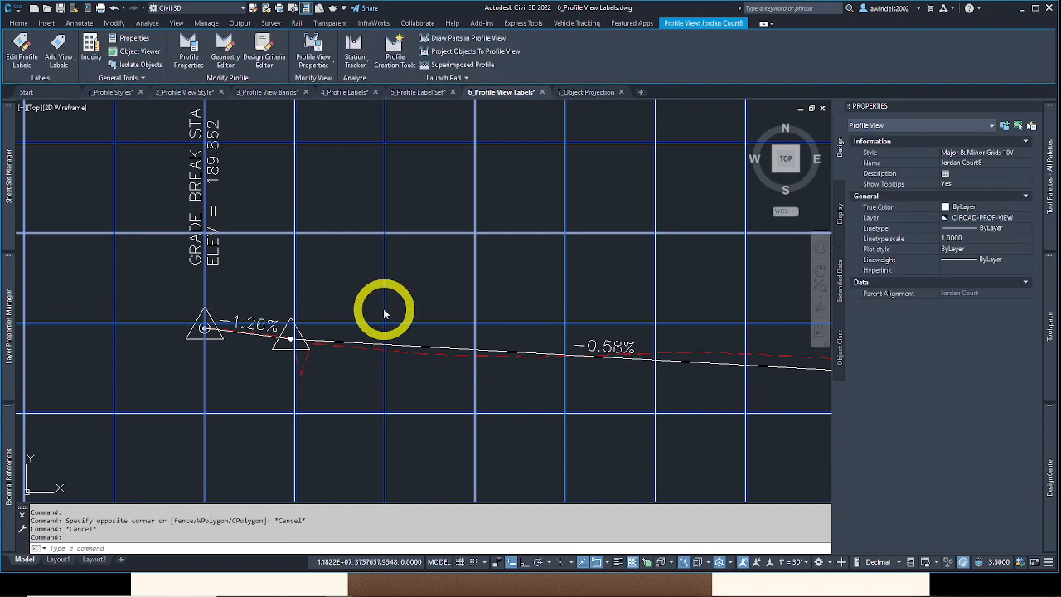
{"action": "left_click", "coordinate": [64, 71]}
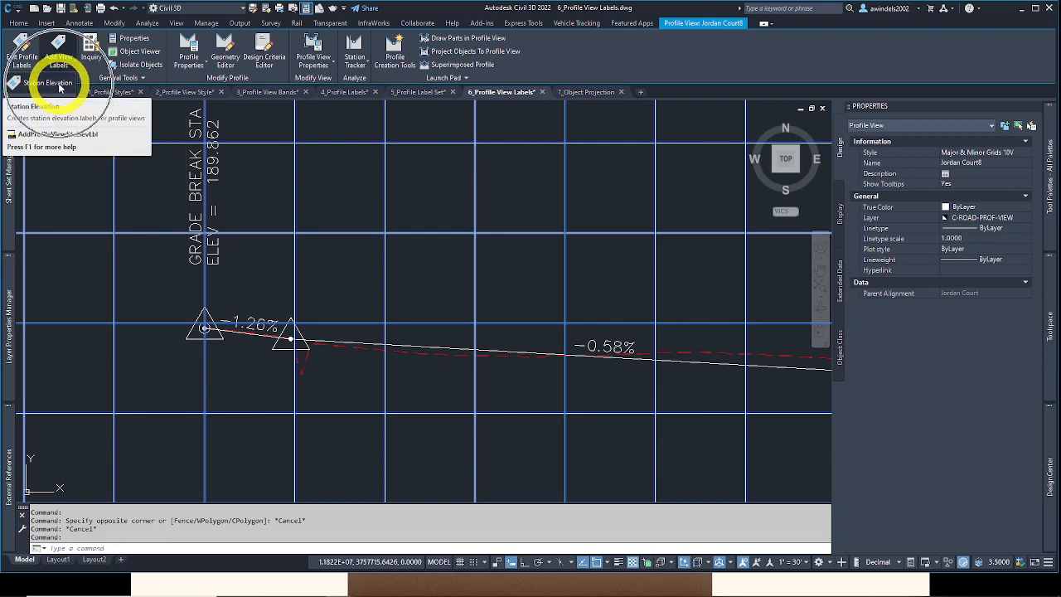
{"action": "left_click", "coordinate": [60, 86]}
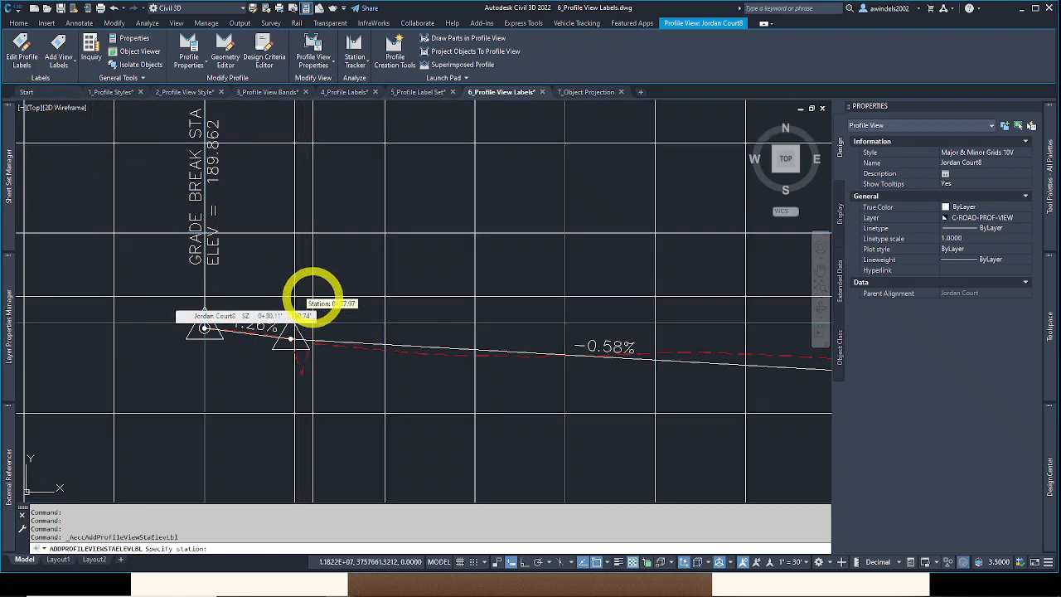
{"action": "key", "text": "F8"}
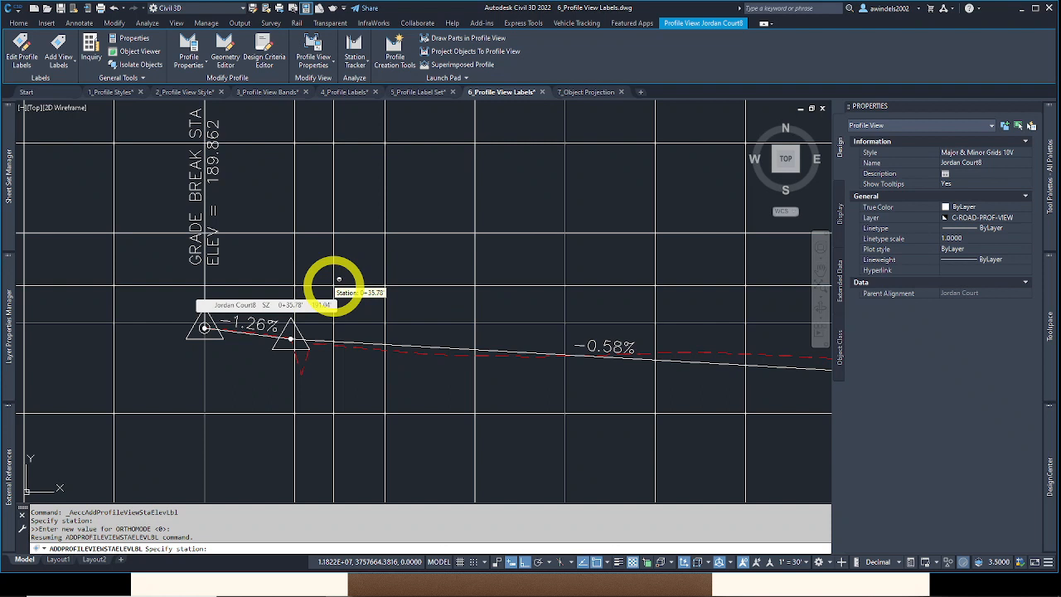
{"action": "right_click", "coordinate": [334, 285], "text": "shift"}
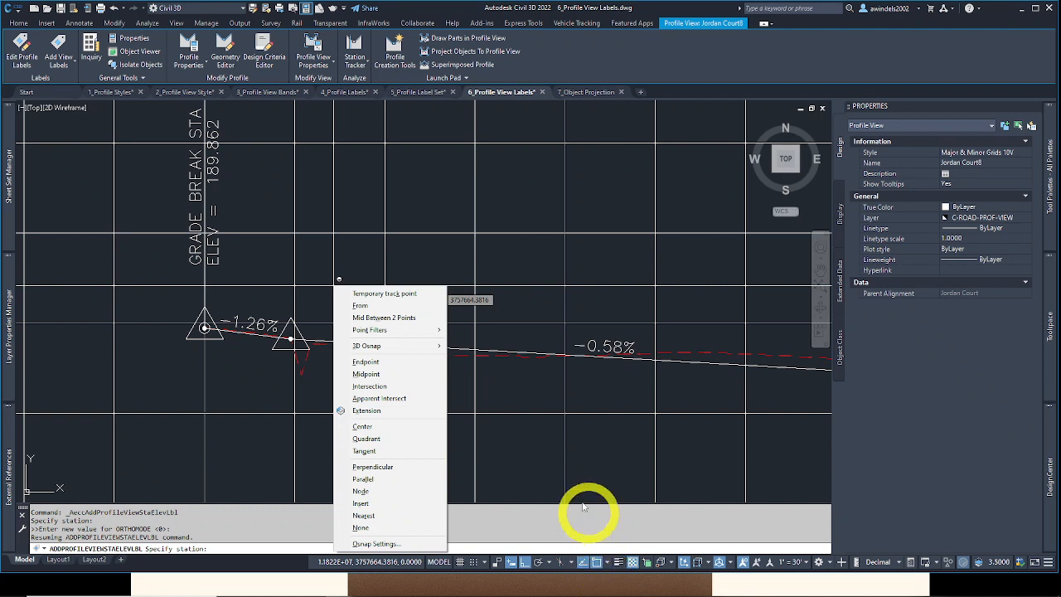
{"action": "left_click", "coordinate": [384, 363]}
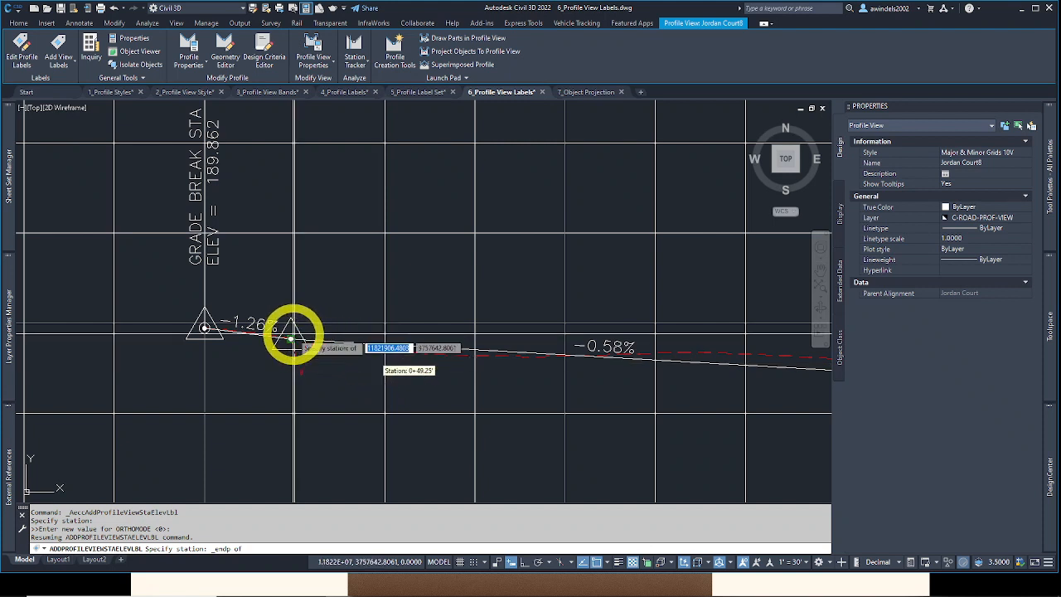
{"action": "scroll", "coordinate": [286, 334], "scroll_direction": "up", "scroll_amount": 8}
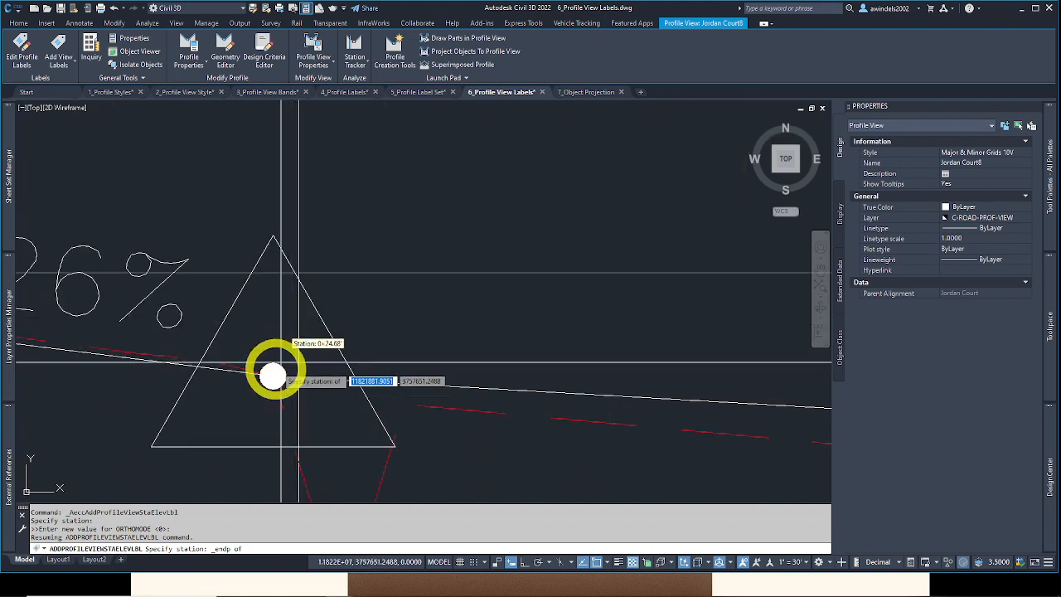
{"action": "left_click", "coordinate": [274, 376]}
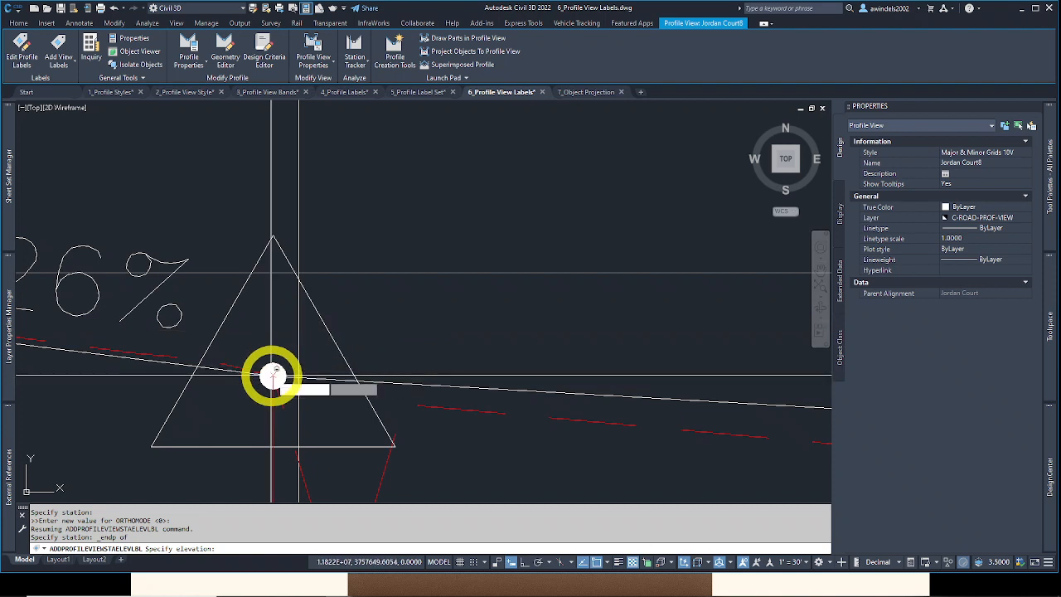
{"action": "right_click", "coordinate": [272, 378], "text": "shift"}
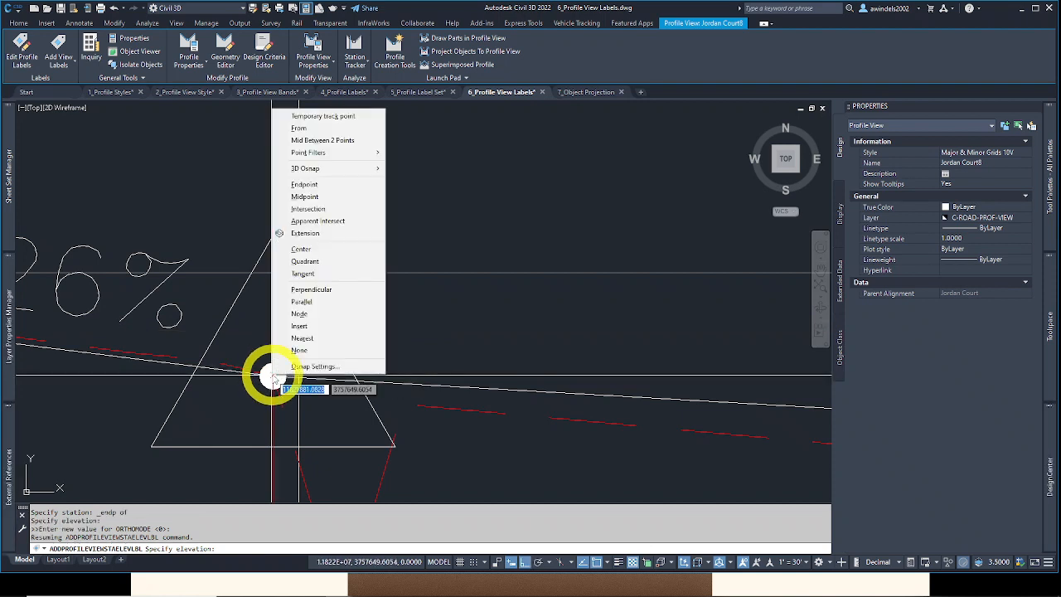
{"action": "left_click", "coordinate": [305, 185]}
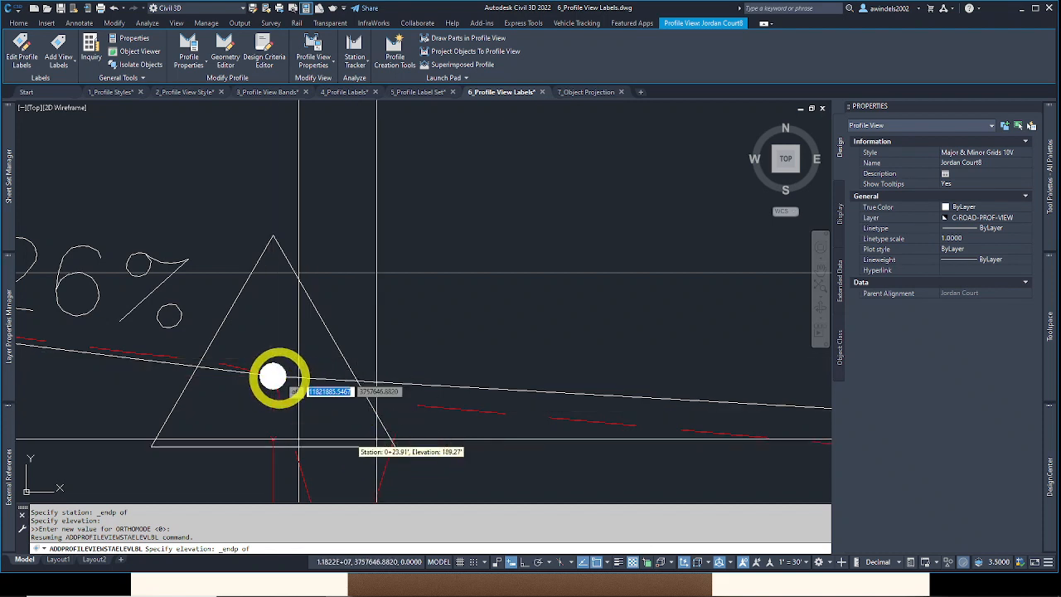
{"action": "left_click", "coordinate": [273, 377]}
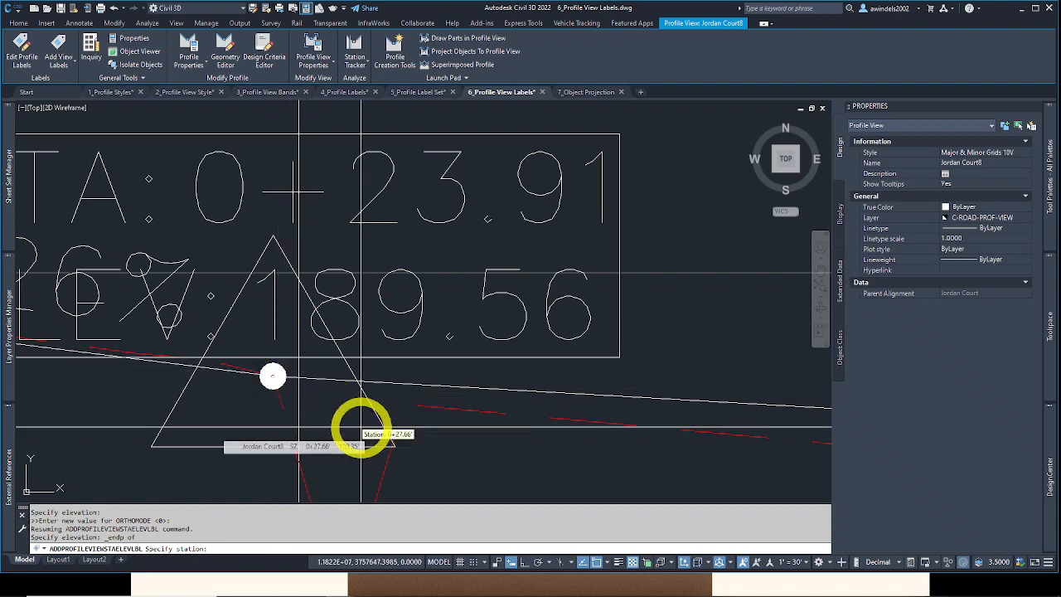
{"action": "scroll", "coordinate": [361, 428], "scroll_direction": "down", "scroll_amount": 4}
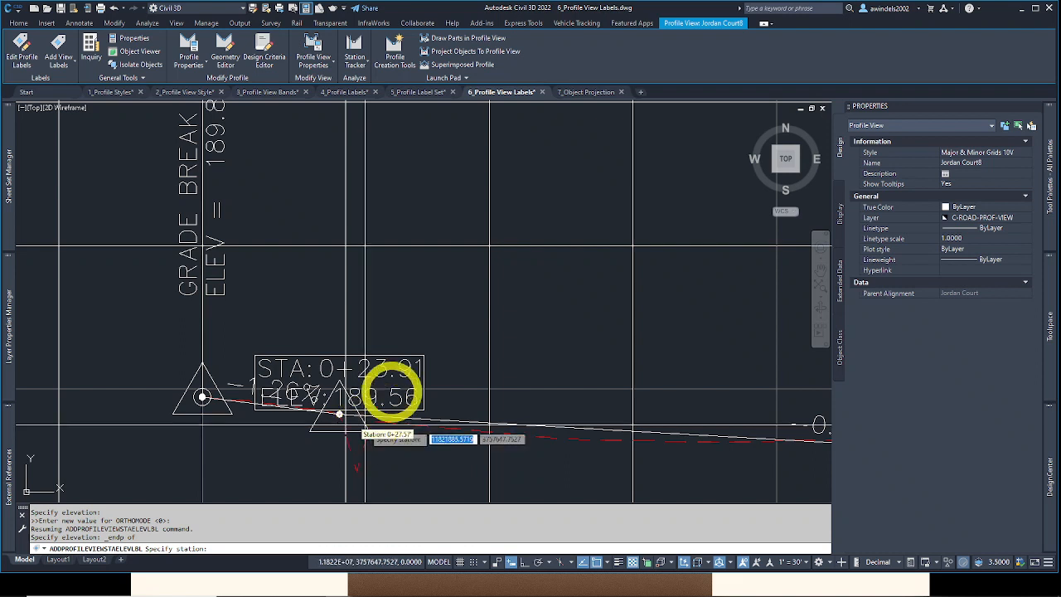
Step: Finish labelling and move the new station elevation label up and right of its PVI, clear of the grade label
{"action": "key", "text": "Escape"}
{"action": "key", "text": "Escape"}
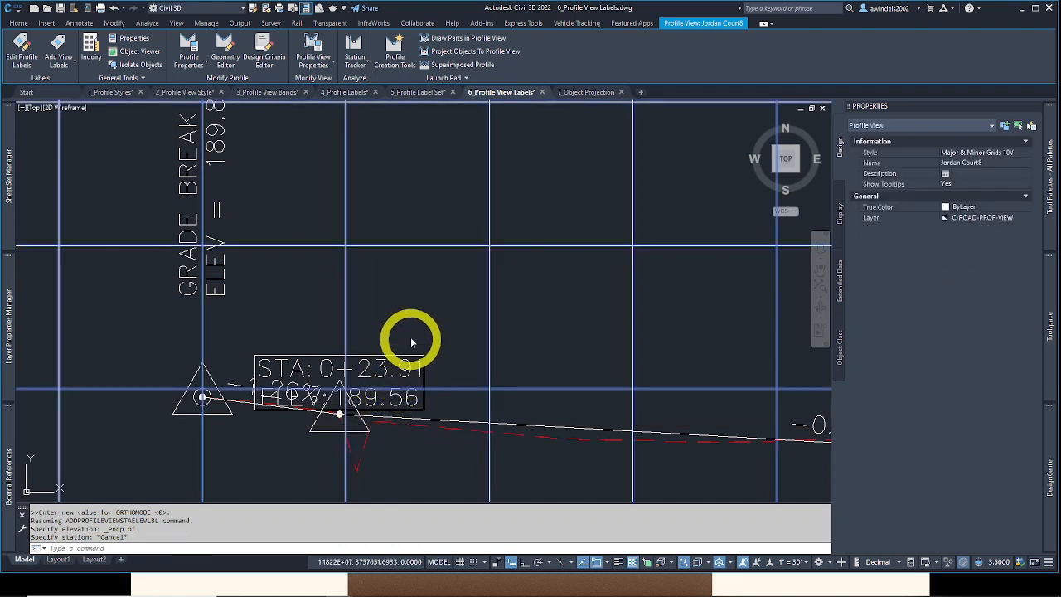
{"action": "middle_click_drag", "start_coordinate": [410, 332], "coordinate": [434, 310]}
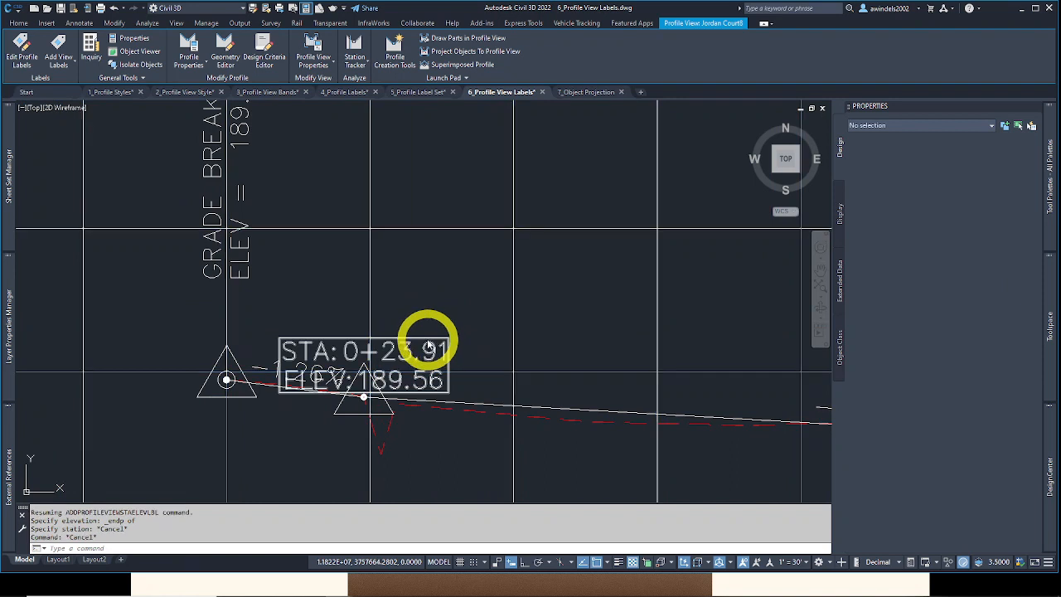
{"action": "key", "text": "Escape"}
{"action": "left_click", "coordinate": [427, 346]}
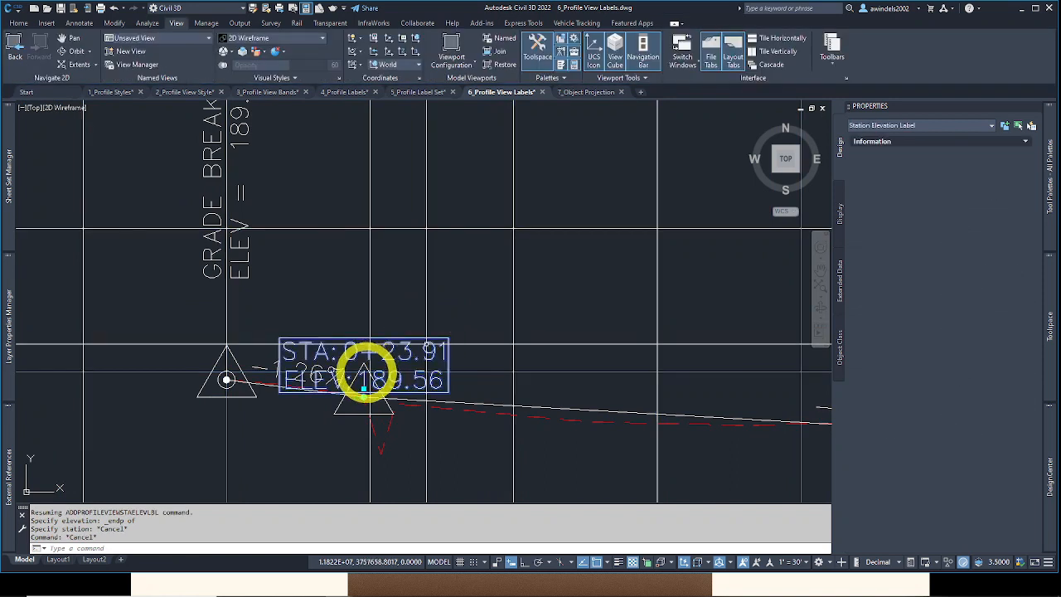
{"action": "left_click", "coordinate": [363, 388]}
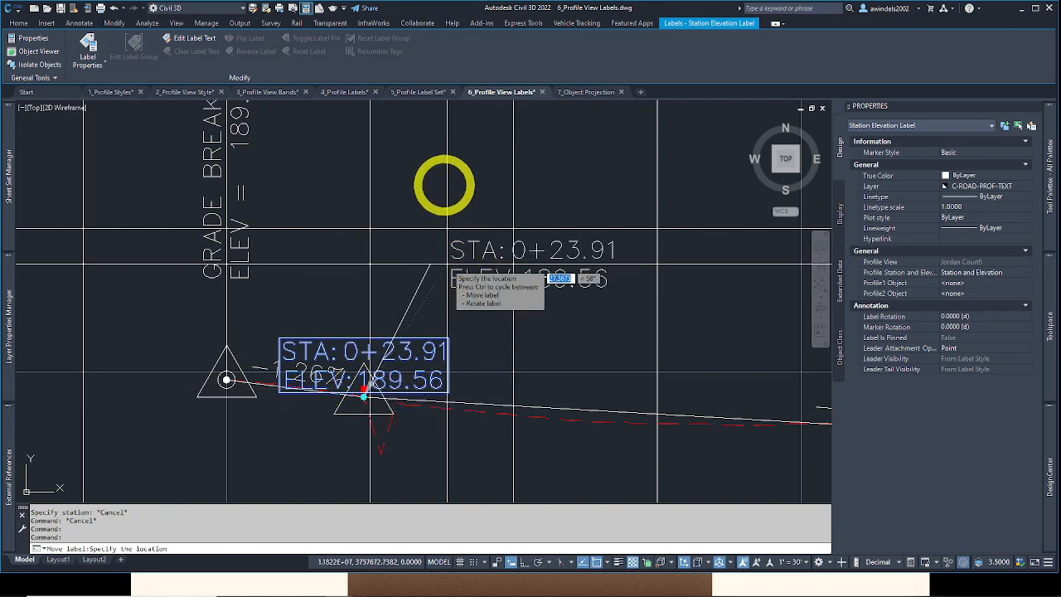
{"action": "left_click", "coordinate": [446, 189]}
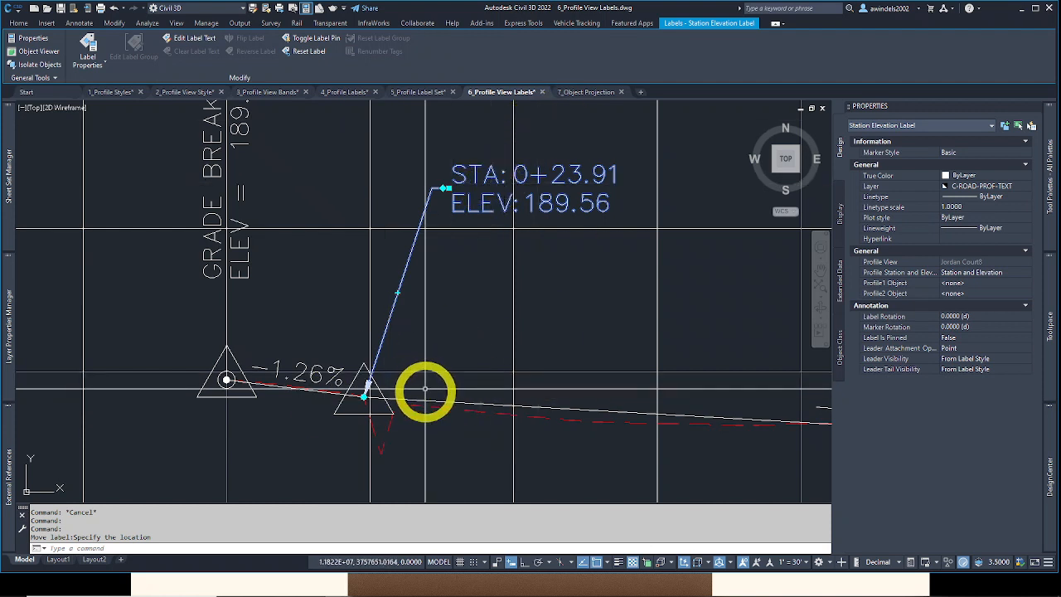
{"action": "key", "text": "Escape"}
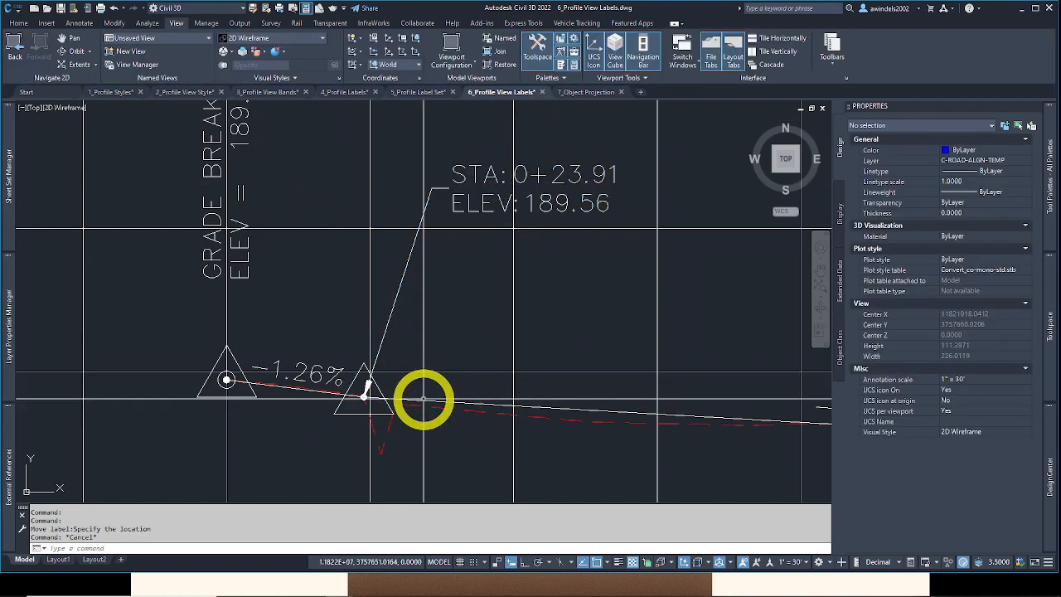
Step: Try lowering the PVI at the station elevation label's anchor toward the ditch bottom, and undo the move
{"action": "left_click", "coordinate": [423, 398]}
{"action": "key", "text": "Escape"}
{"action": "key", "text": "Escape"}
{"action": "left_click", "coordinate": [421, 401]}
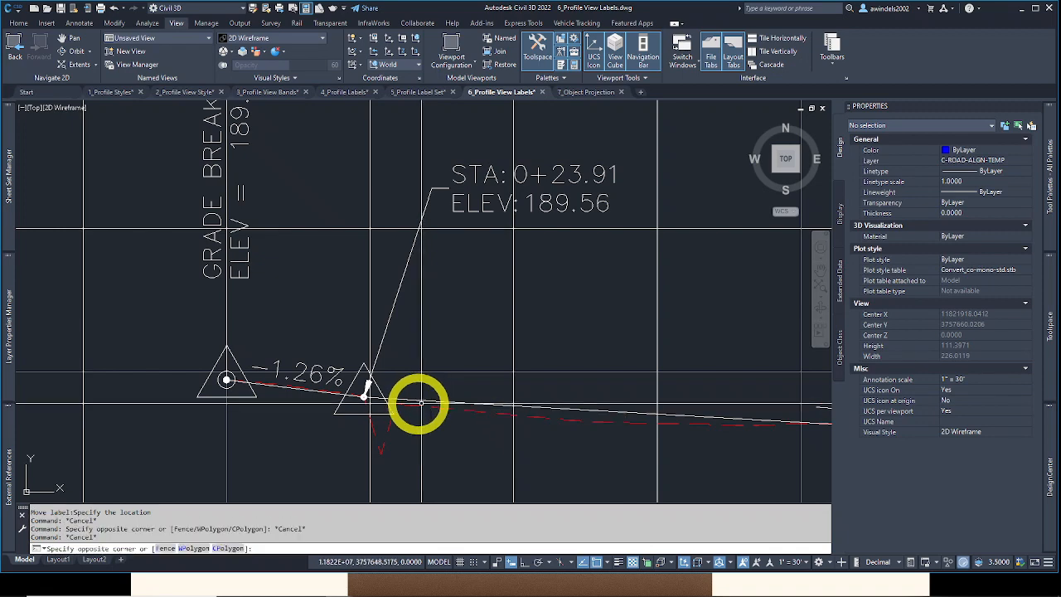
{"action": "key", "text": "Escape"}
{"action": "key", "text": "Escape"}
{"action": "left_click", "coordinate": [413, 401]}
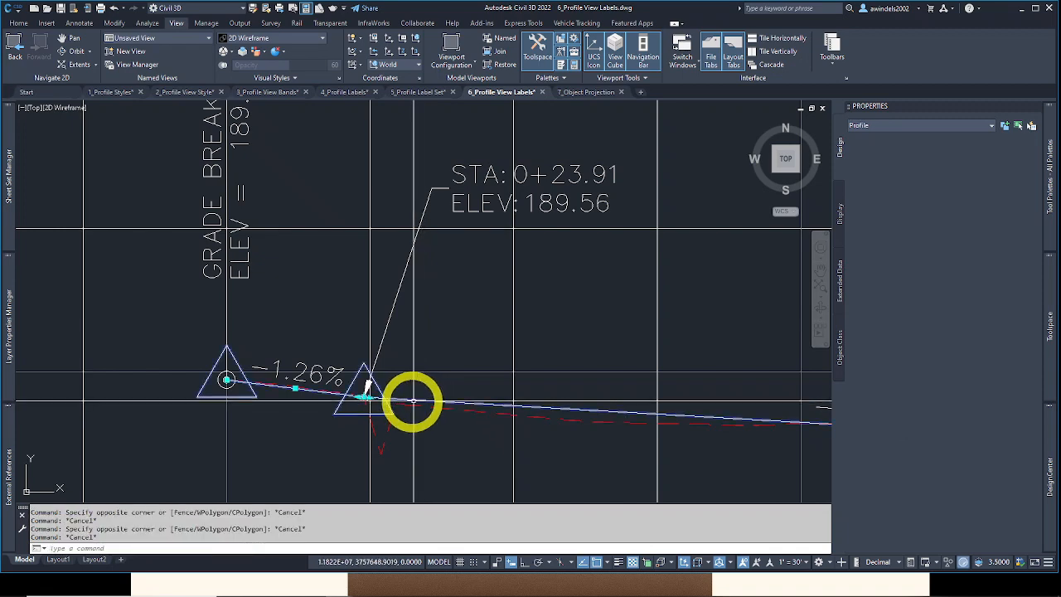
{"action": "middle_click_drag", "start_coordinate": [362, 398], "coordinate": [363, 389]}
{"action": "left_click", "coordinate": [364, 389]}
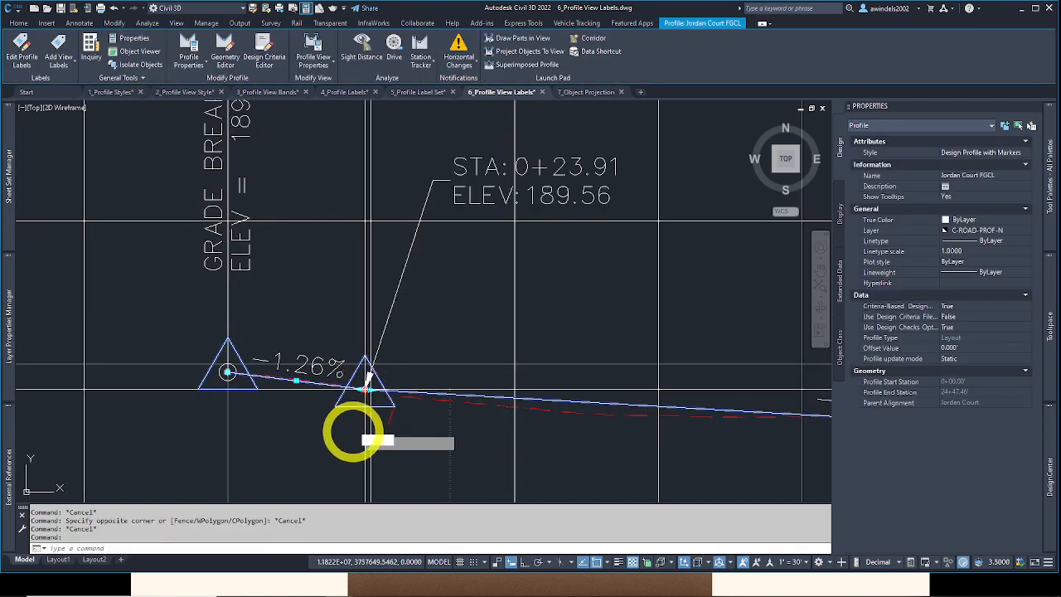
{"action": "left_click", "coordinate": [352, 432]}
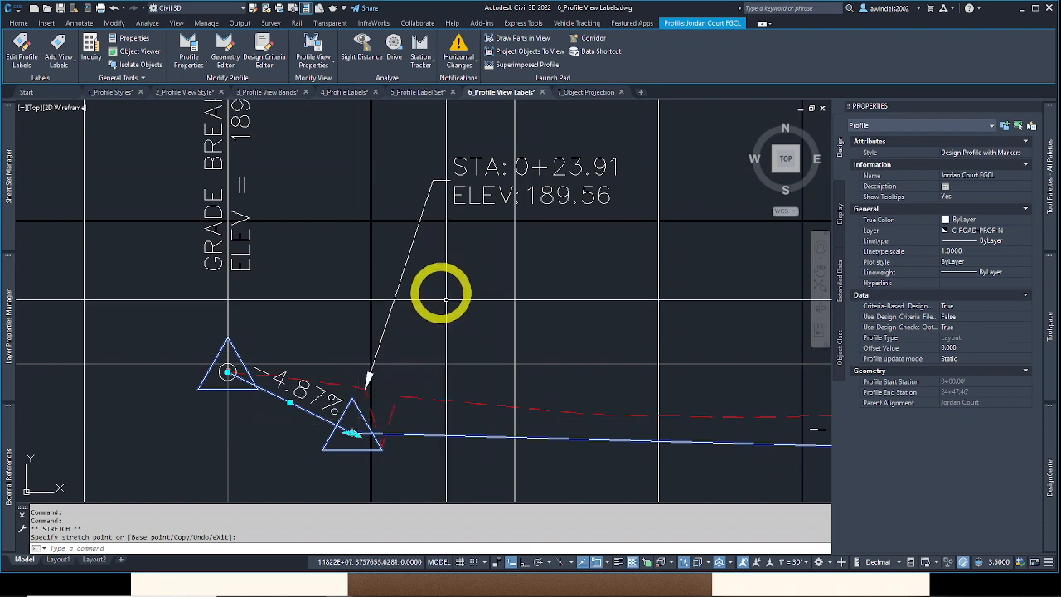
{"action": "left_click", "coordinate": [392, 355]}
{"action": "key", "text": "ctrl+z"}
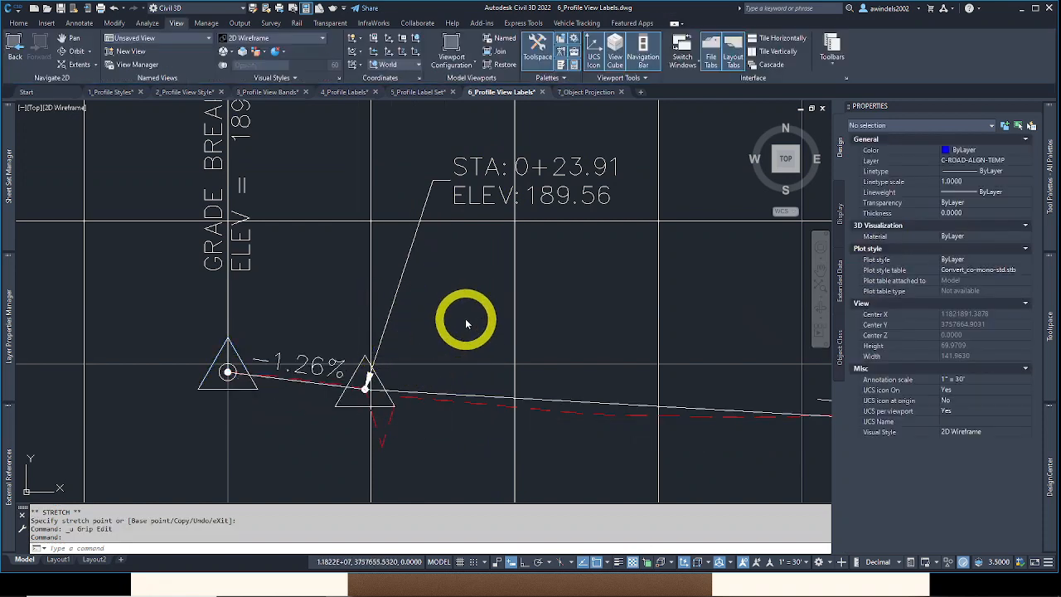
Step: Edit the station elevation label's text, adding the lines TIE TO EDGE and OF EXIST ROAD above the STA line
{"action": "left_click", "coordinate": [492, 188]}
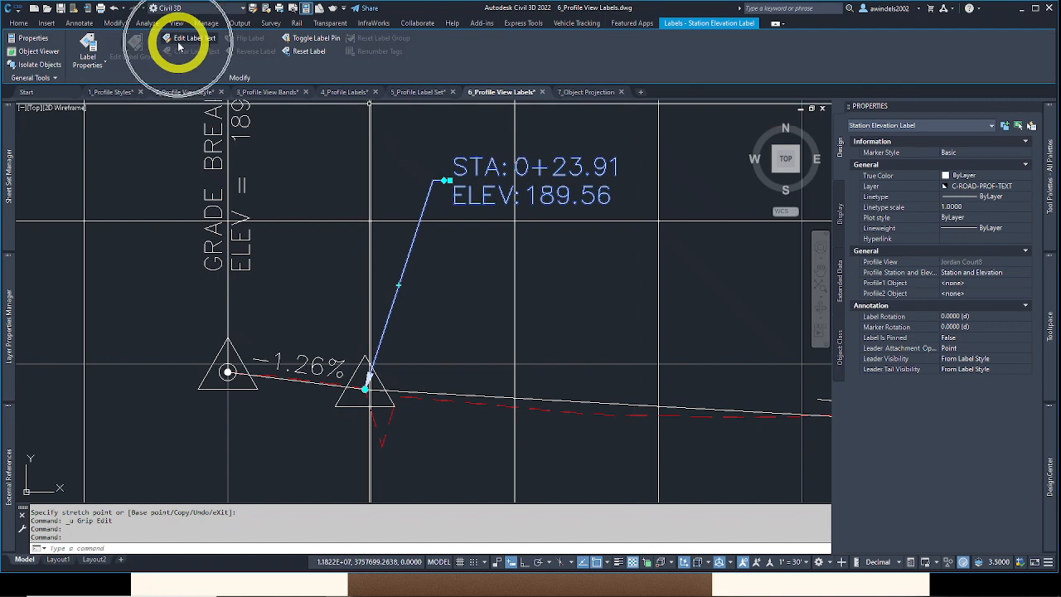
{"action": "right_click", "coordinate": [466, 150]}
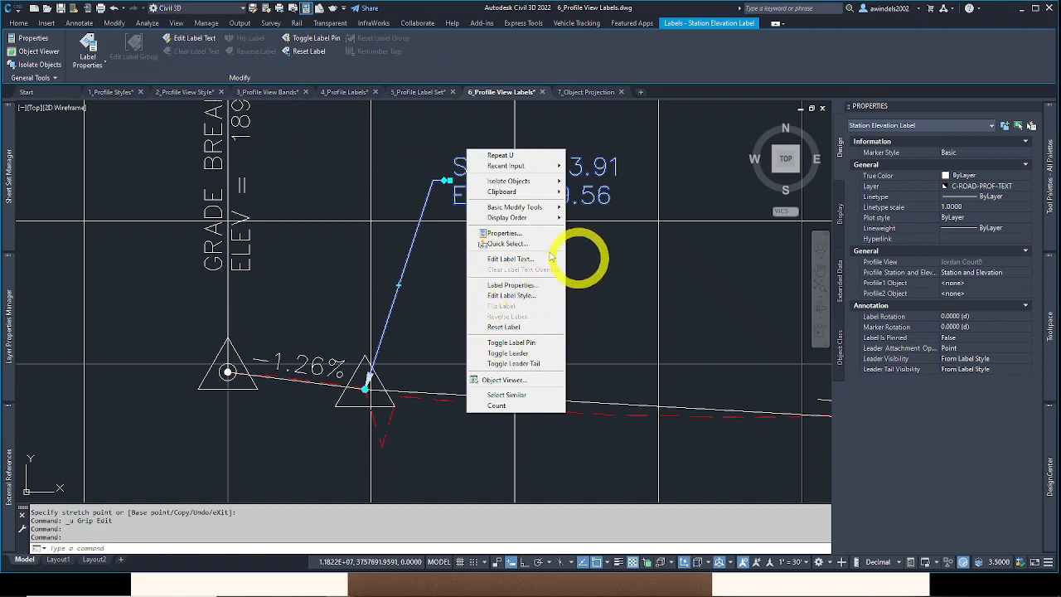
{"action": "left_click", "coordinate": [513, 259]}
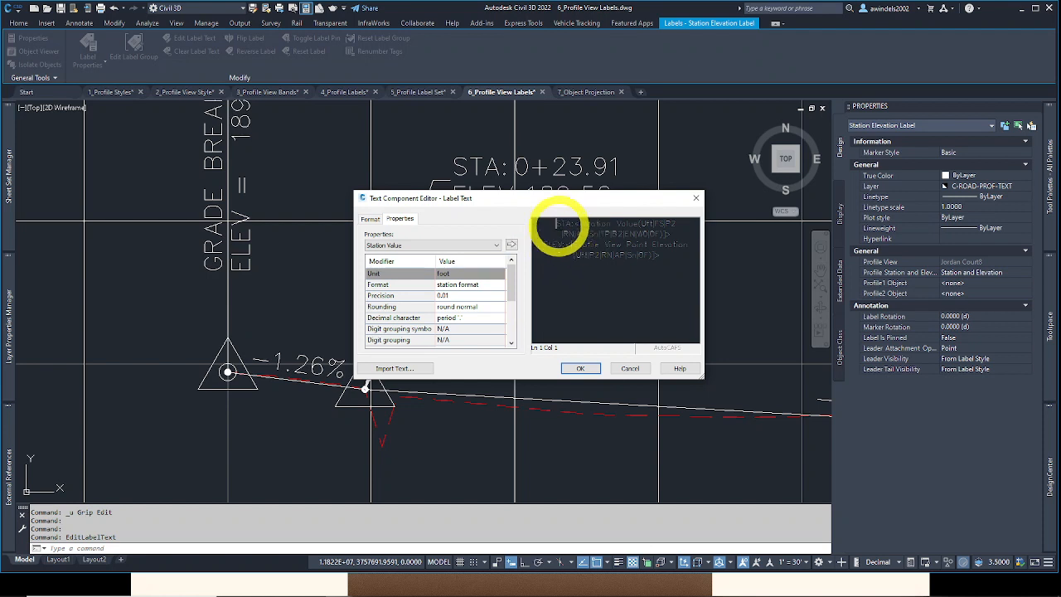
{"action": "key", "text": "alt+Tab"}
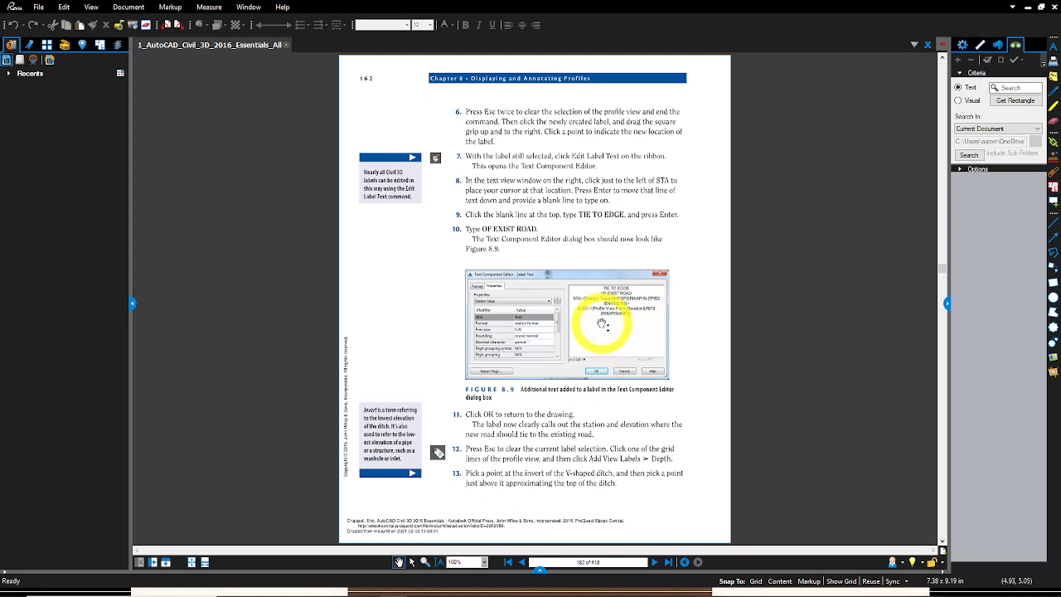
{"action": "left_click", "coordinate": [1026, 9]}
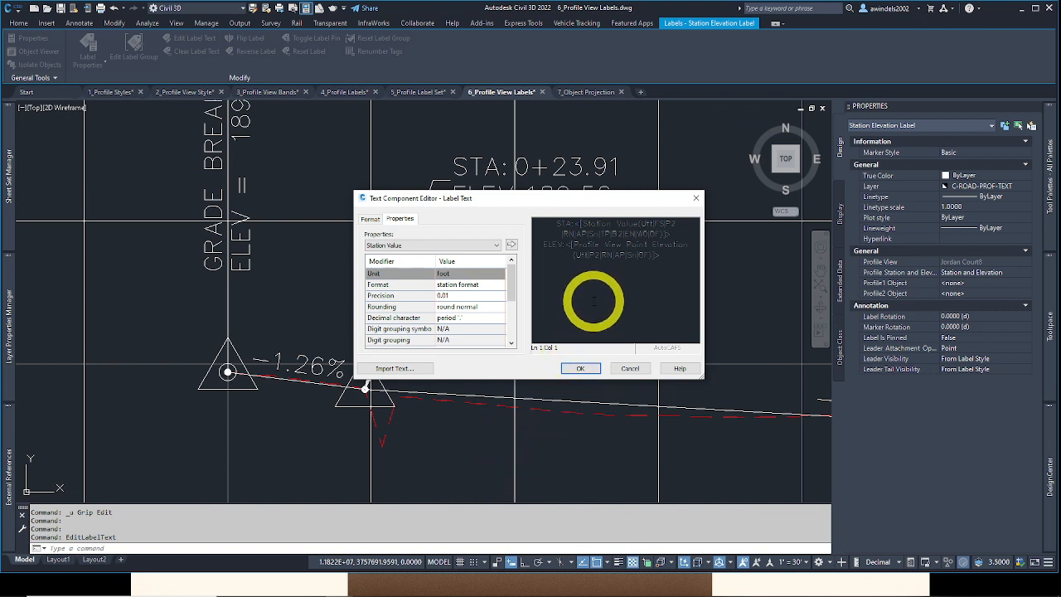
{"action": "type", "text": "TIE TO EDGE OF EXIST ROAD"}
{"action": "left_click_drag", "start_coordinate": [666, 233], "coordinate": [574, 224]}
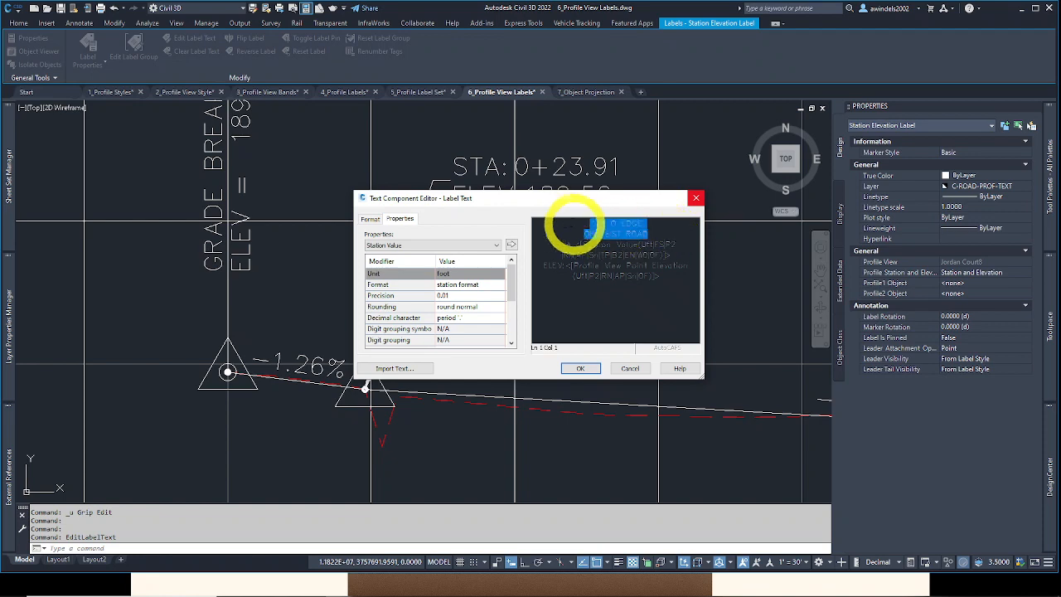
{"action": "left_click", "coordinate": [583, 368]}
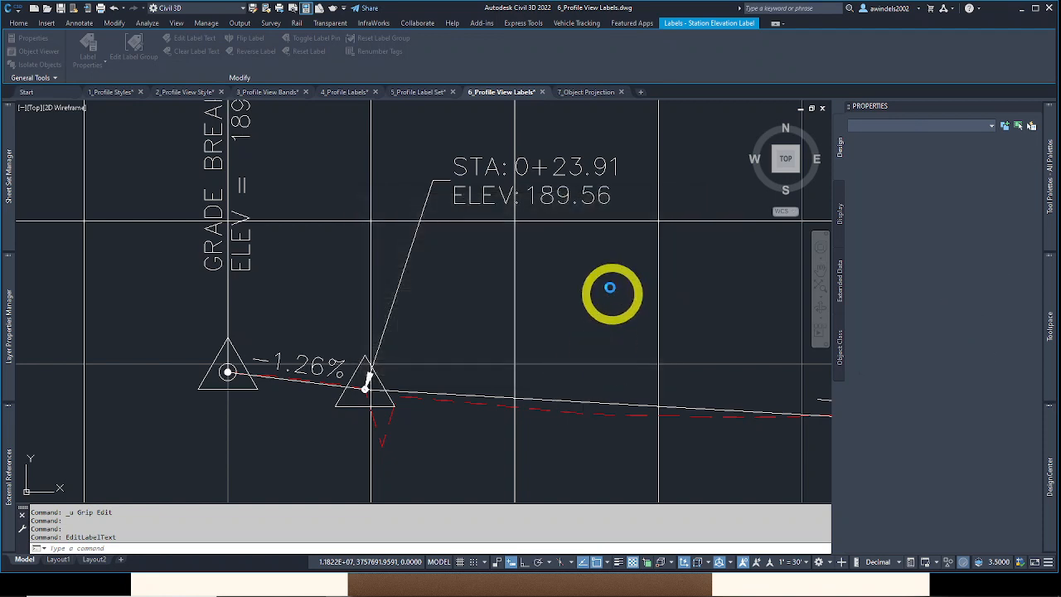
Step: Inspect the text override glyph on the edited label and the label's clear and reset options, leaving it unselected
{"action": "middle_click_drag", "start_coordinate": [601, 290], "coordinate": [601, 362]}
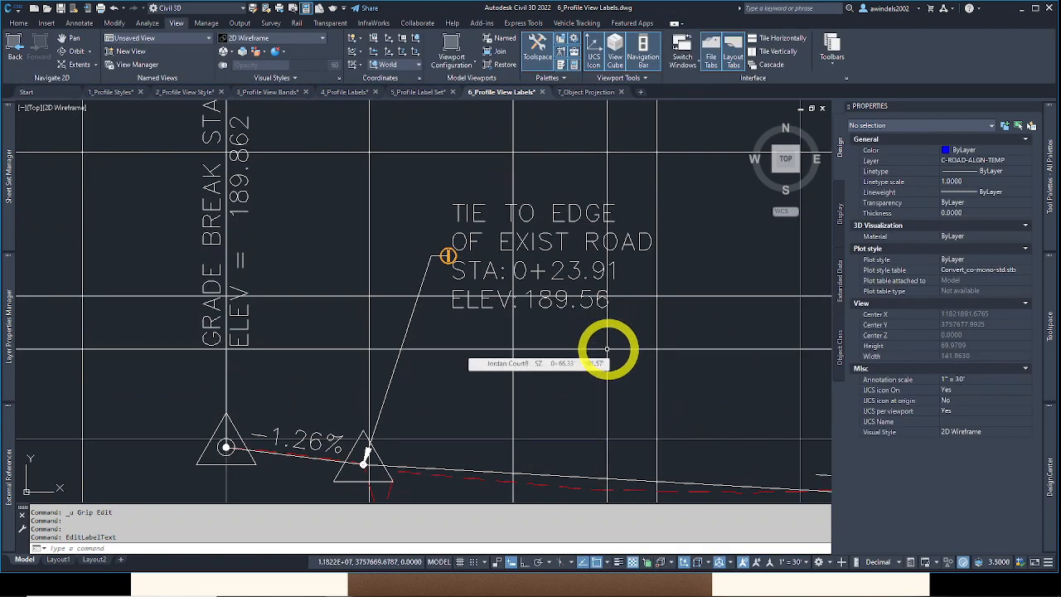
{"action": "middle_click_drag", "start_coordinate": [613, 346], "coordinate": [615, 371]}
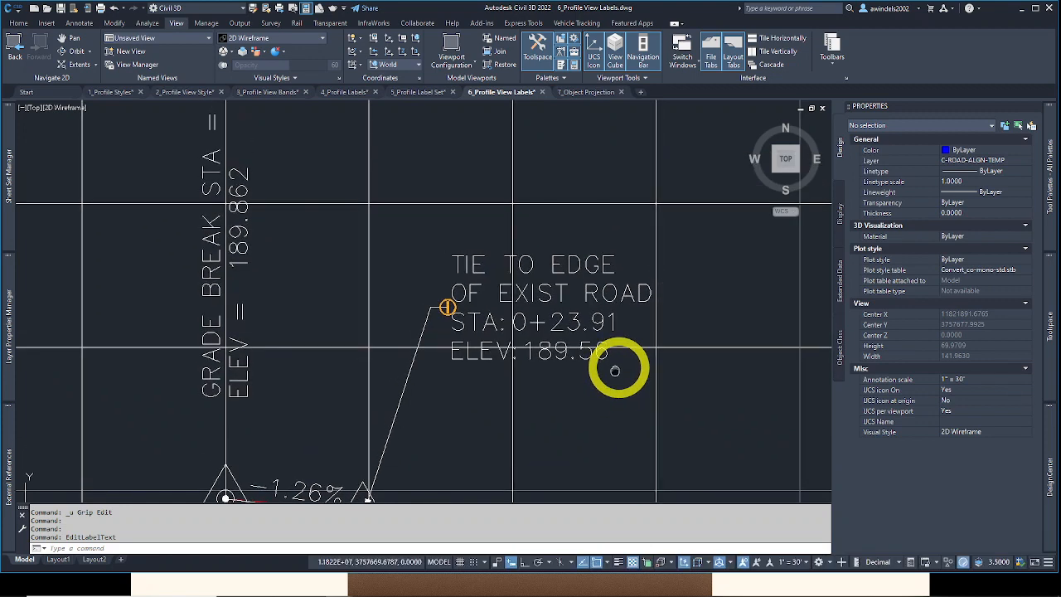
{"action": "key", "text": "Escape"}
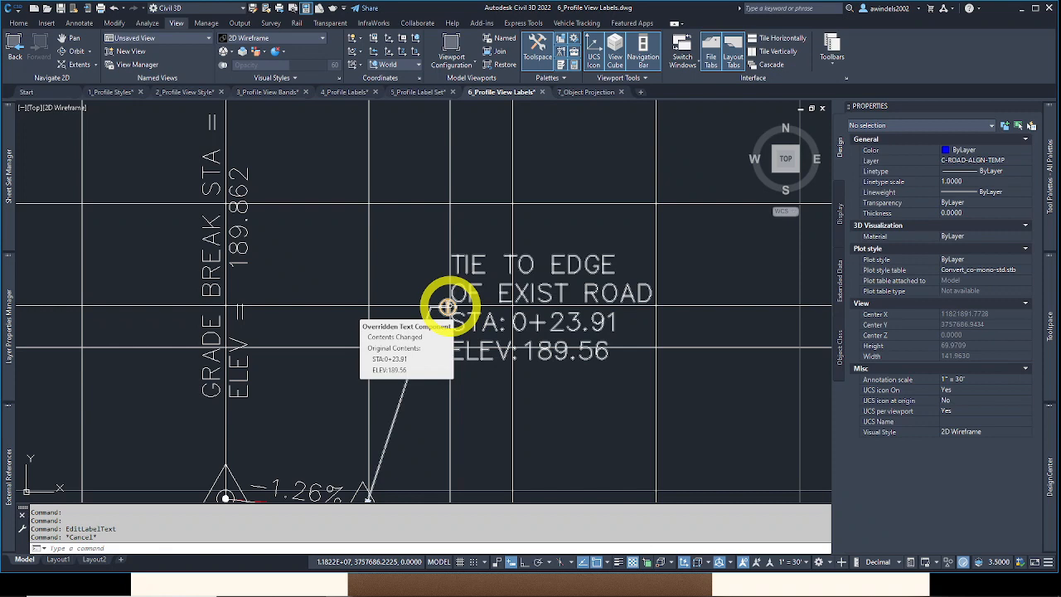
{"action": "left_click", "coordinate": [447, 307]}
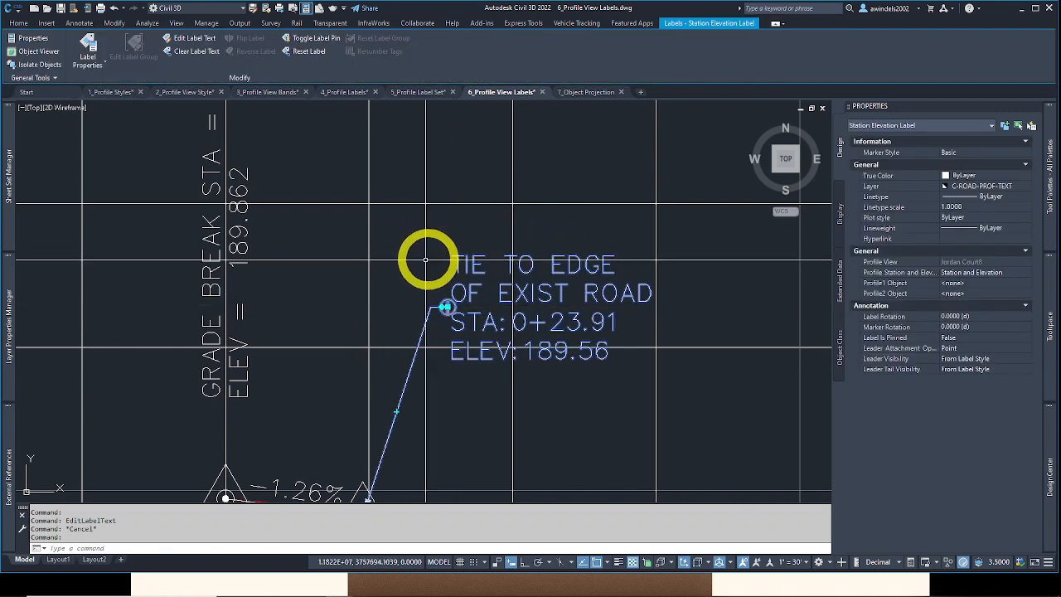
{"action": "middle_click_drag", "start_coordinate": [431, 262], "coordinate": [443, 281]}
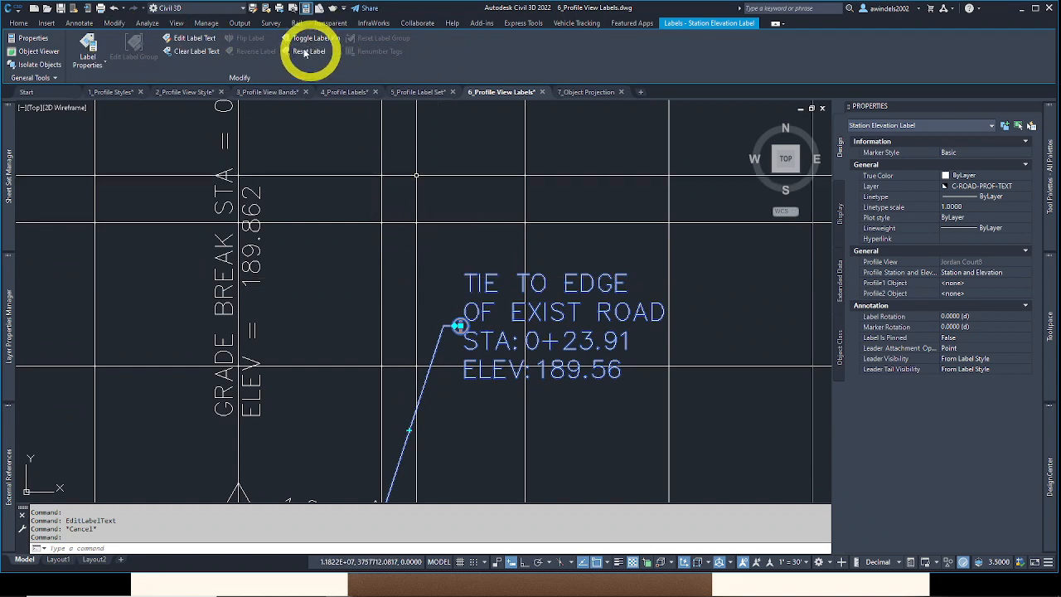
{"action": "key", "text": "Escape"}
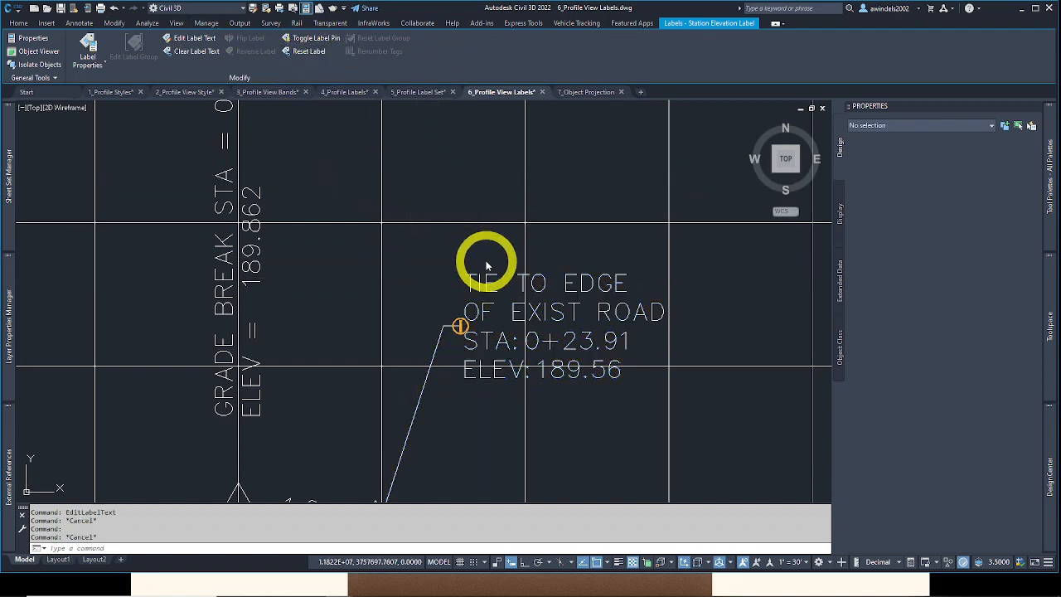
{"action": "key", "text": "Escape"}
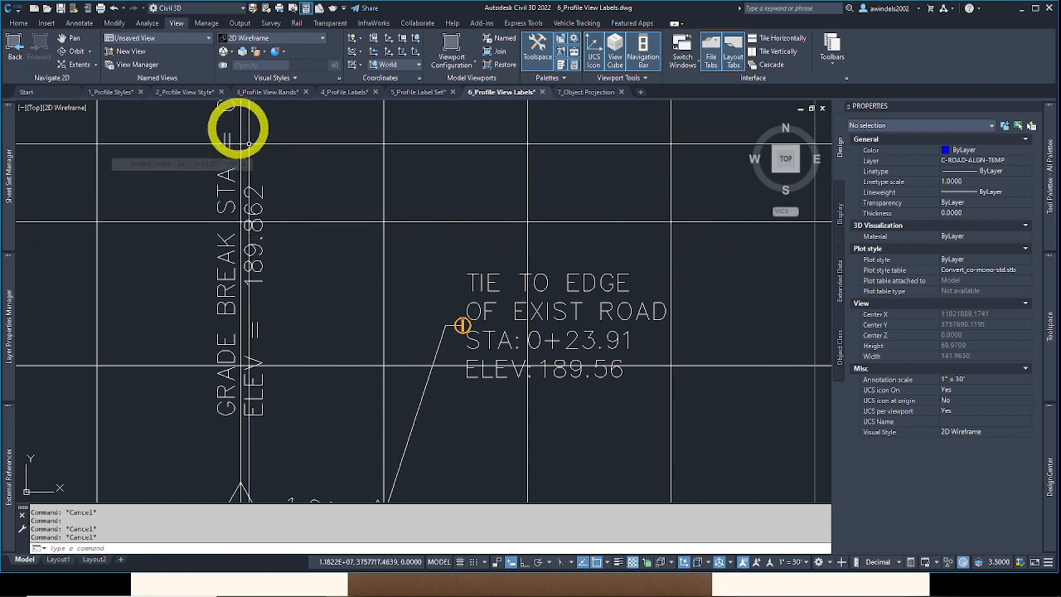
Step: Hide the label override glyphs throughout the drawing
{"action": "left_click", "coordinate": [79, 23]}
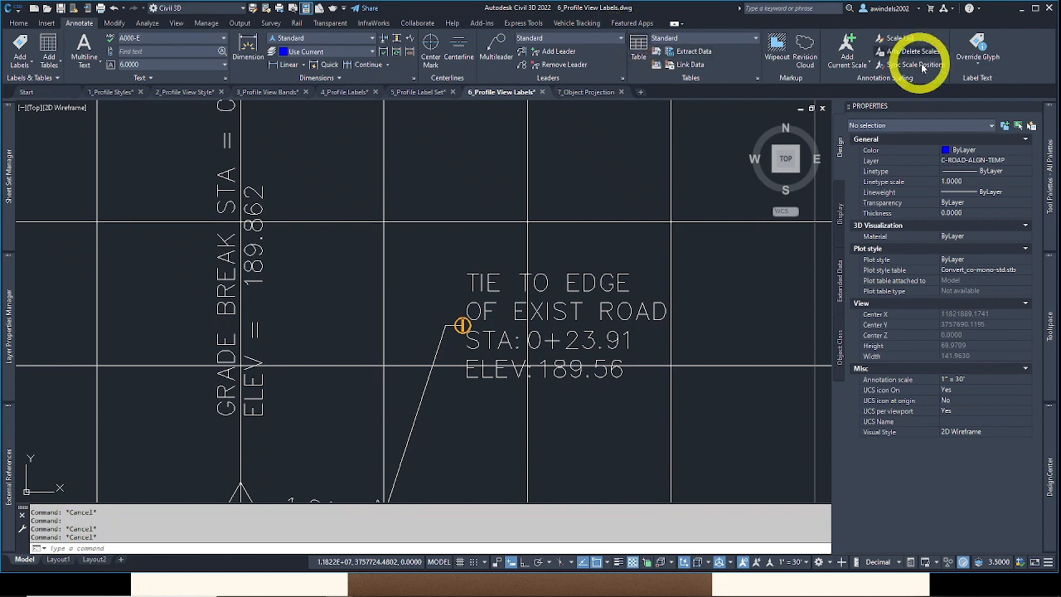
{"action": "left_click", "coordinate": [984, 67]}
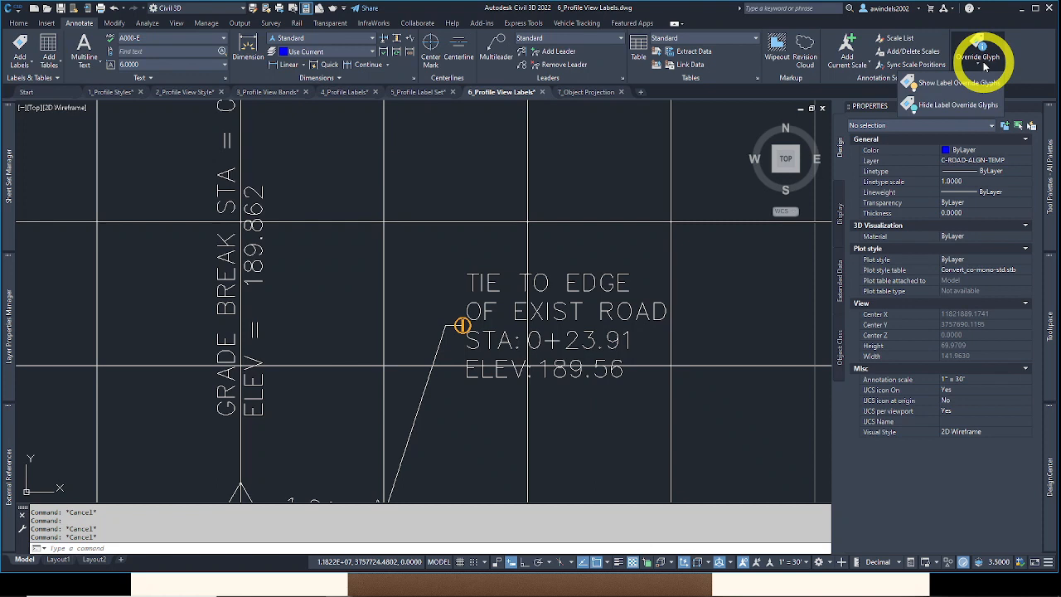
{"action": "left_click", "coordinate": [973, 106]}
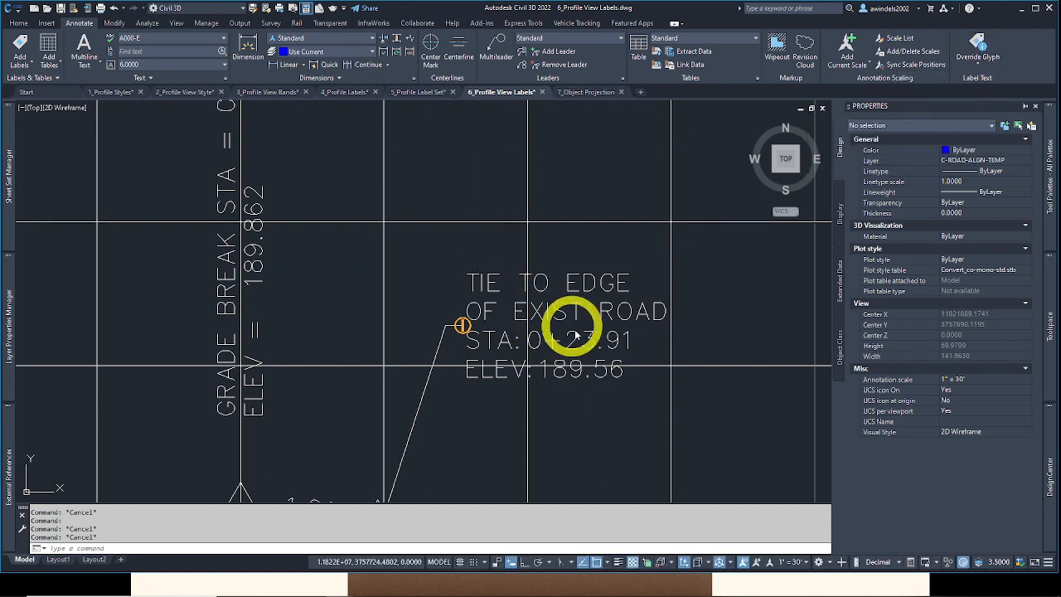
{"action": "middle_click_drag", "start_coordinate": [509, 343], "coordinate": [443, 379]}
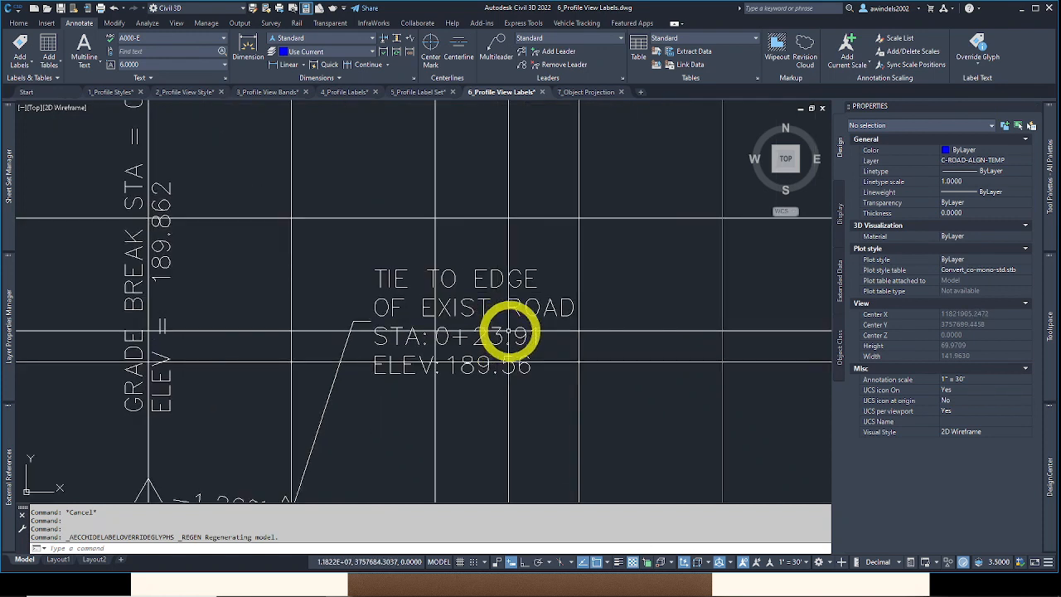
Step: Move the TIE TO EDGE label slightly up and left, and try bending its leader with an additional vertex
{"action": "left_click", "coordinate": [336, 250]}
{"action": "left_click", "coordinate": [391, 367]}
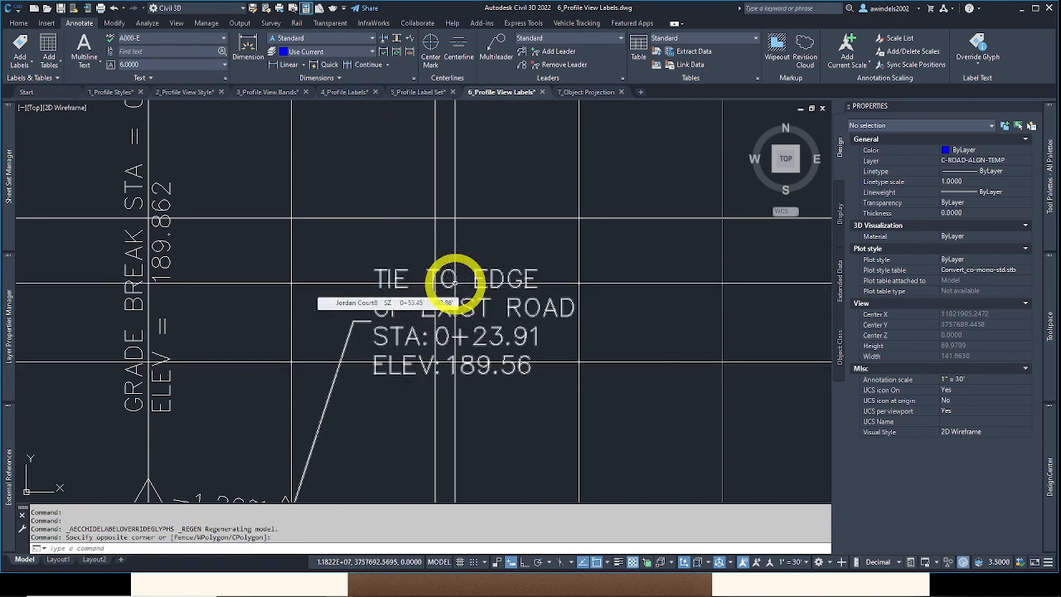
{"action": "left_click", "coordinate": [354, 326]}
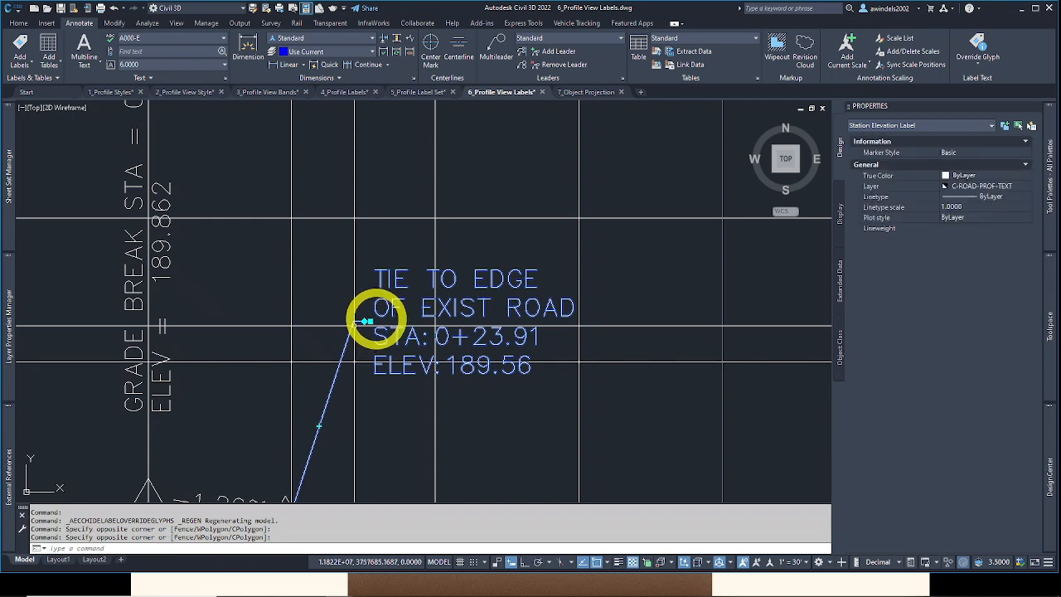
{"action": "left_click", "coordinate": [370, 321]}
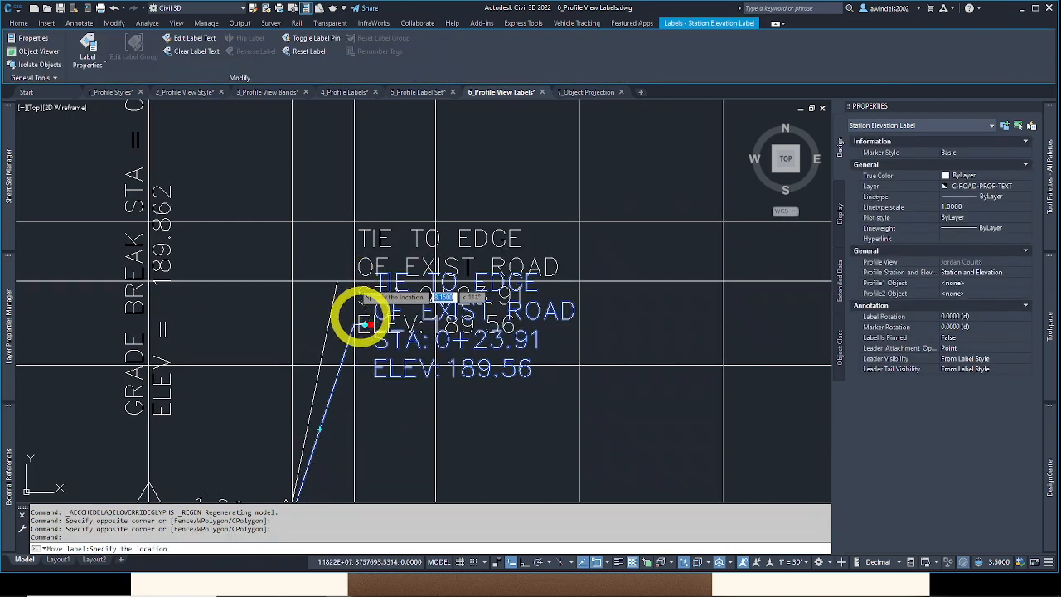
{"action": "left_click", "coordinate": [351, 290]}
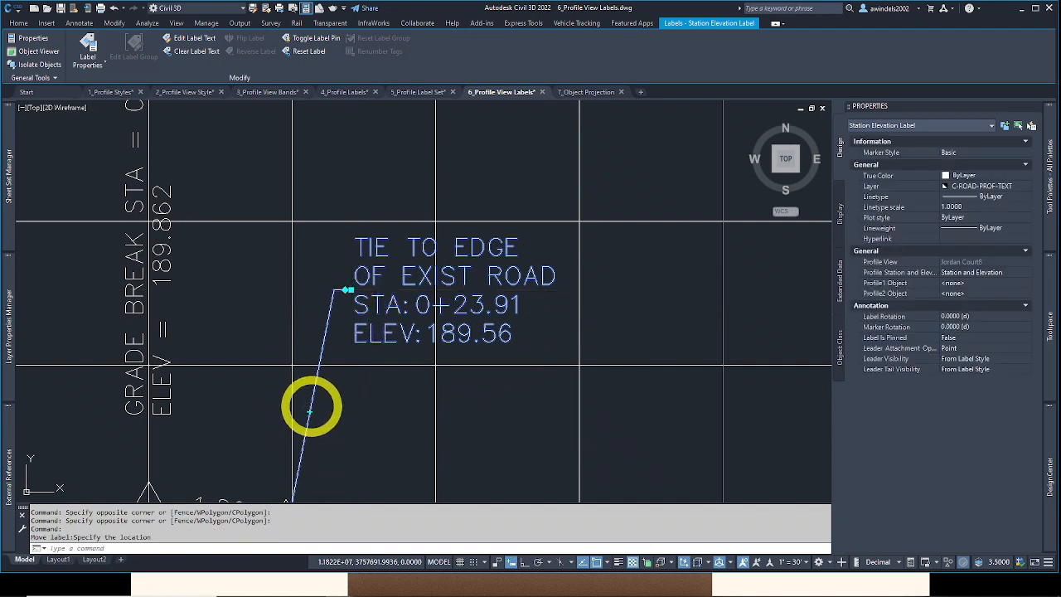
{"action": "left_click", "coordinate": [309, 411]}
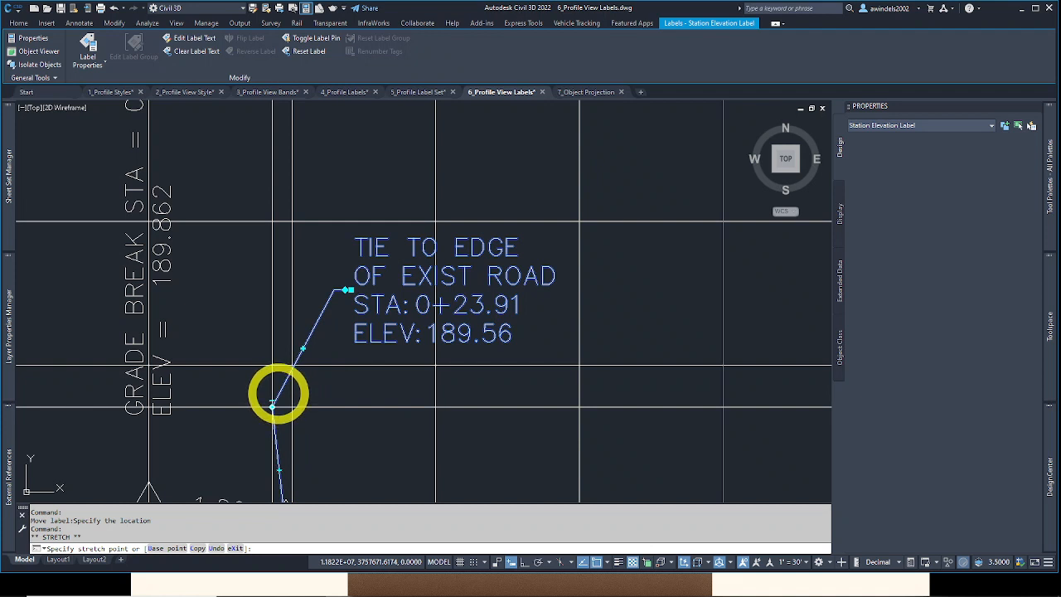
{"action": "left_click", "coordinate": [277, 388]}
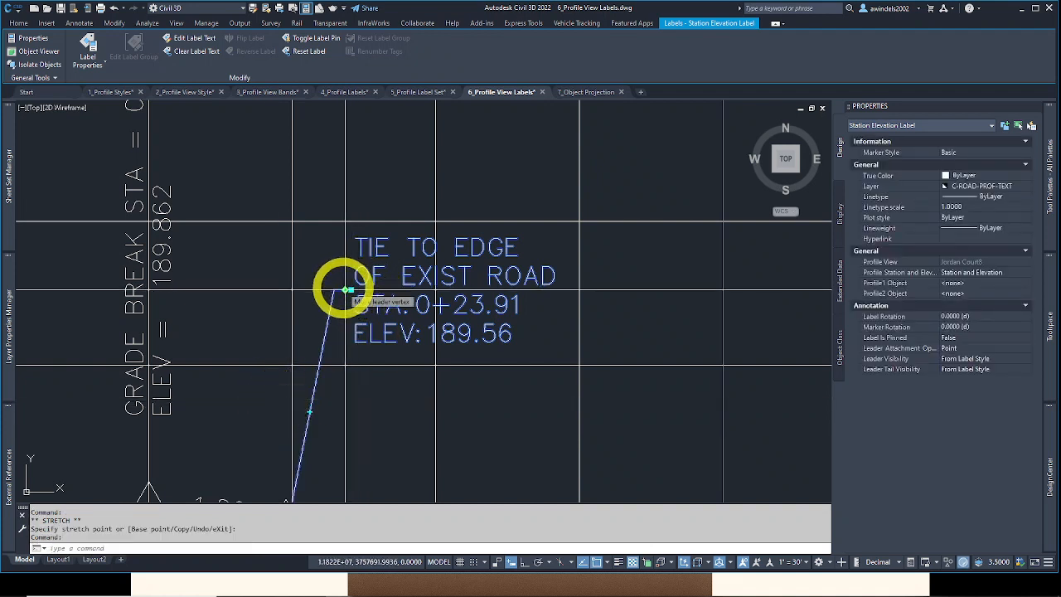
Step: Try to stretch the TIE TO EDGE label's leader vertex up and left, and to relocate the label's marker beyond the grade break
{"action": "left_click", "coordinate": [345, 289]}
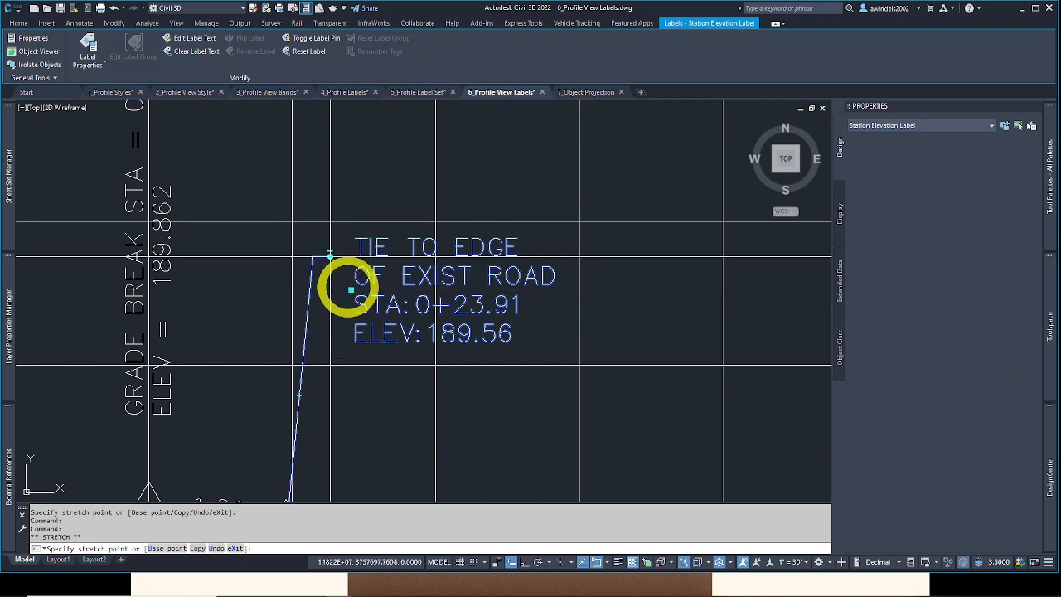
{"action": "left_click", "coordinate": [331, 248]}
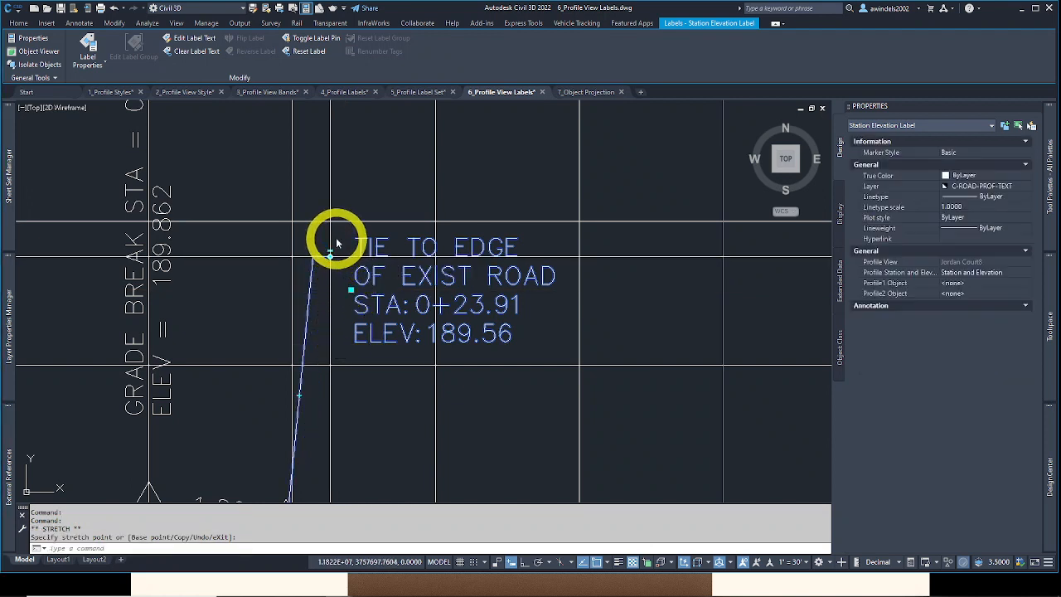
{"action": "middle_click_drag", "start_coordinate": [358, 414], "coordinate": [492, 224]}
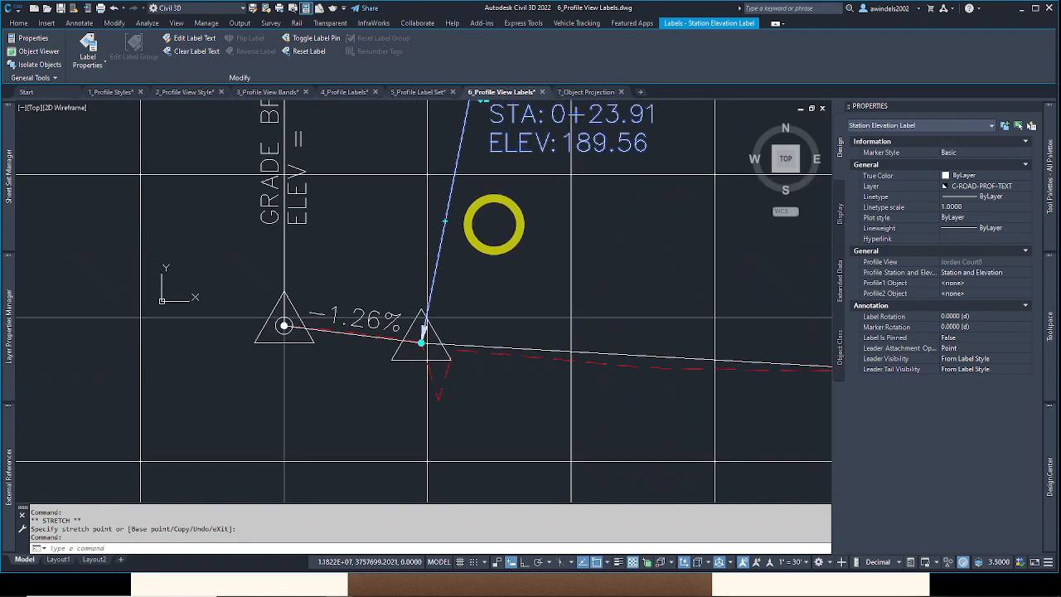
{"action": "left_click", "coordinate": [422, 340]}
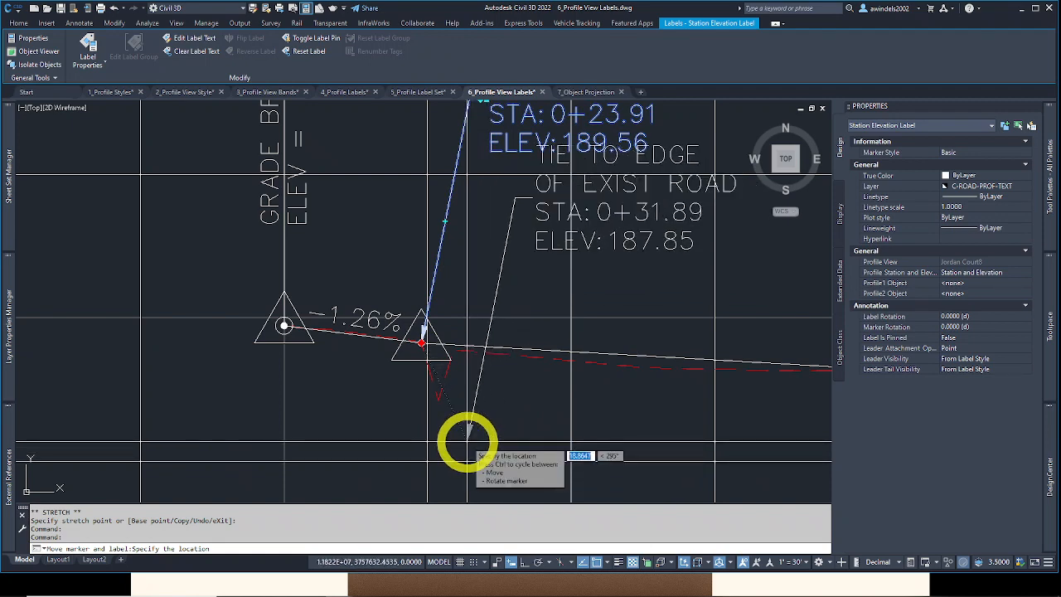
{"action": "left_click", "coordinate": [486, 428]}
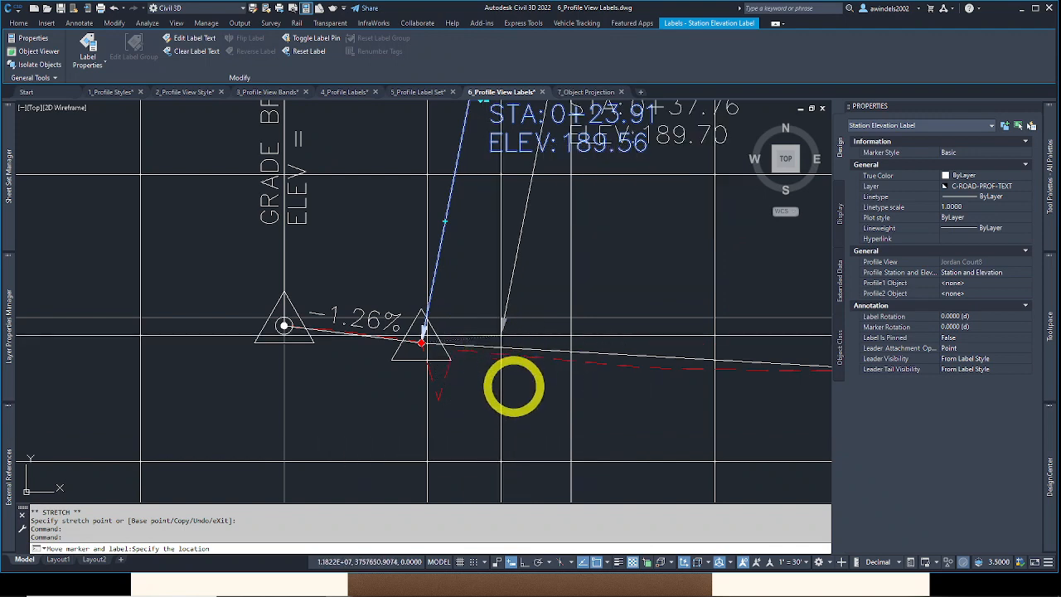
{"action": "key", "text": "Escape"}
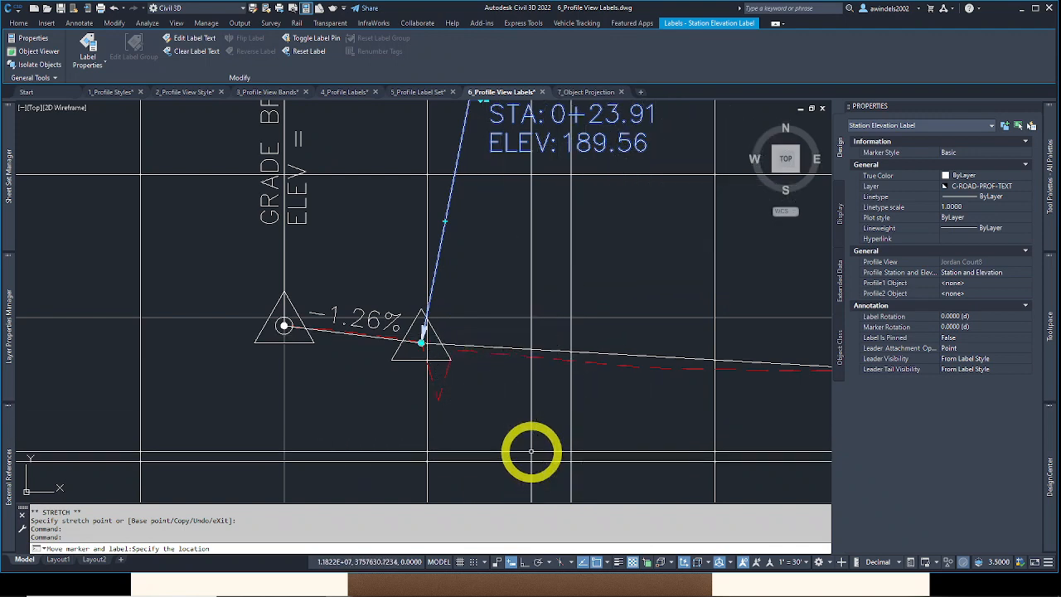
{"action": "scroll", "coordinate": [531, 400], "scroll_direction": "down", "scroll_amount": 2}
{"action": "middle_click_drag", "start_coordinate": [533, 398], "coordinate": [514, 443]}
{"action": "scroll", "coordinate": [514, 442], "scroll_direction": "up", "scroll_amount": 1}
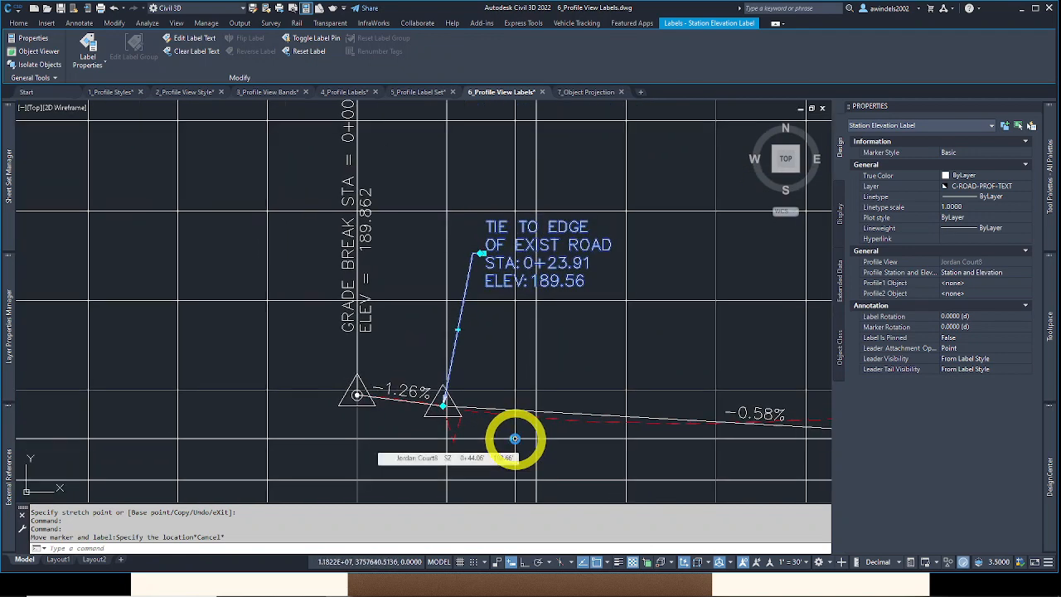
{"action": "key", "text": "Escape"}
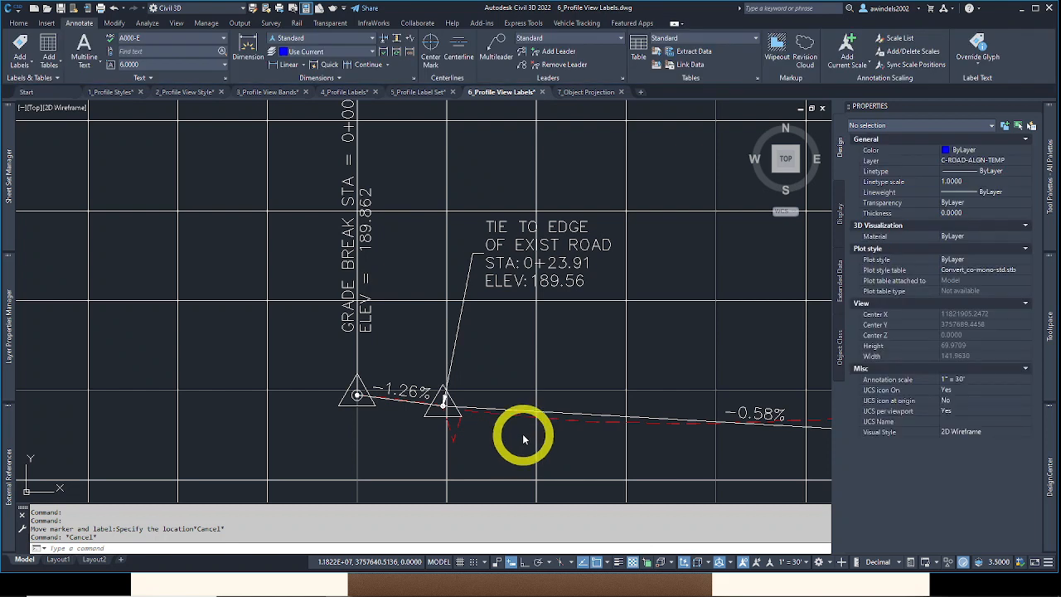
Step: Select the Jordan Court profile view and inspect the view label types that can be added to it
{"action": "left_click", "coordinate": [512, 481]}
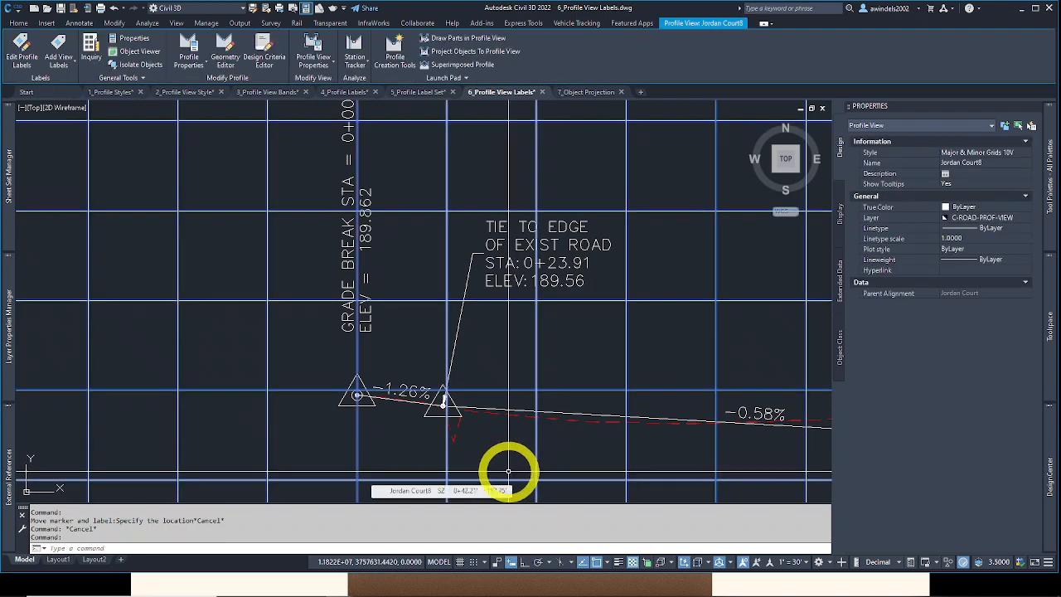
{"action": "left_click", "coordinate": [61, 64]}
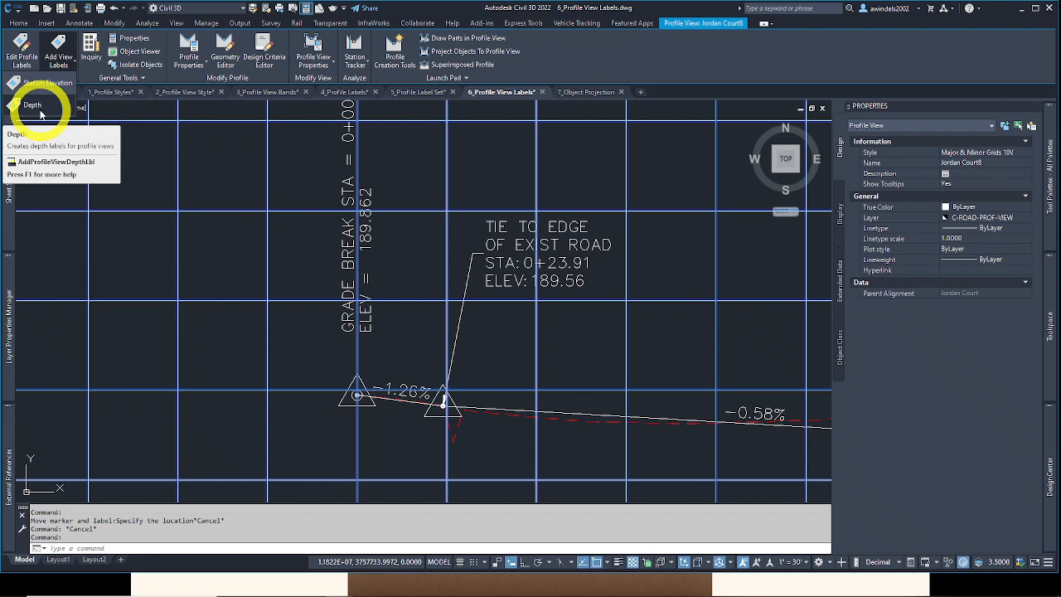
{"action": "left_click", "coordinate": [303, 278]}
{"action": "middle_click_drag", "start_coordinate": [307, 267], "coordinate": [324, 286]}
{"action": "key", "text": "Escape"}
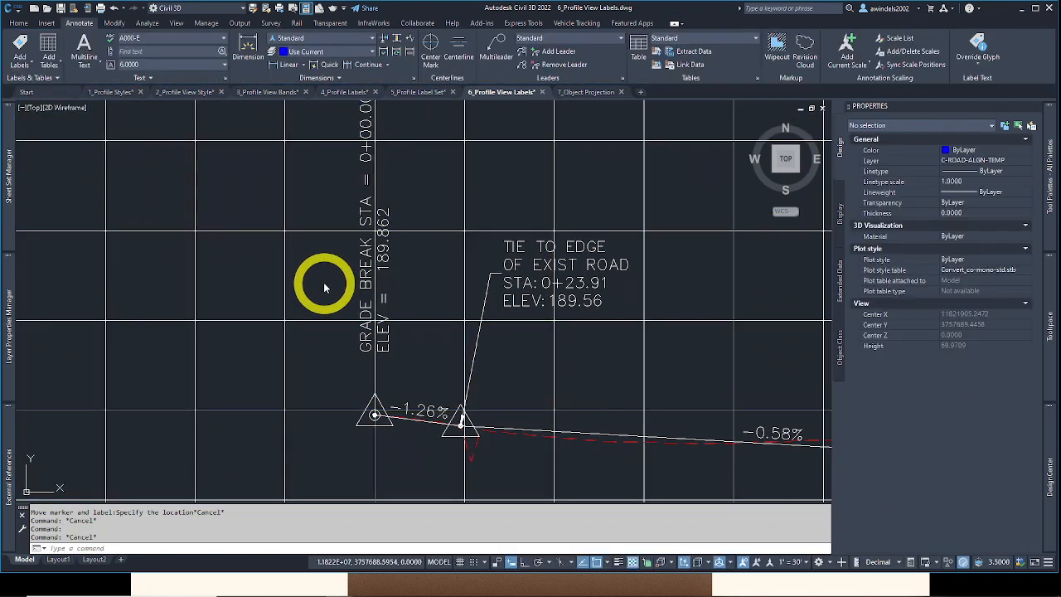
Step: Try placing another station elevation label above the -0.58% grade by repeating the recent label command, and undo it
{"action": "scroll", "coordinate": [325, 288], "scroll_direction": "down", "scroll_amount": 8}
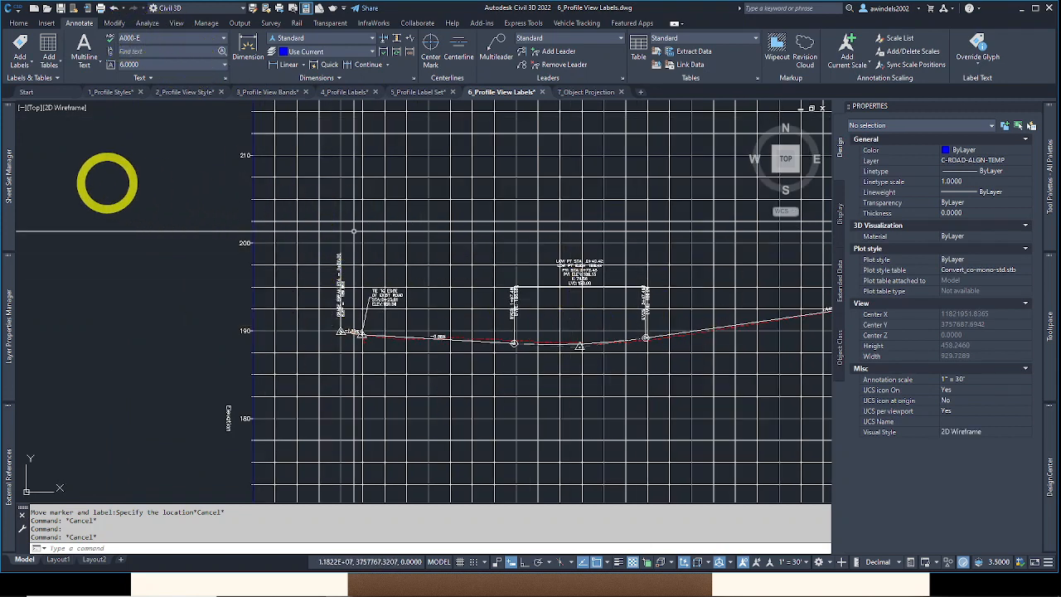
{"action": "right_click", "coordinate": [106, 181]}
{"action": "mouse_move", "coordinate": [163, 204]}
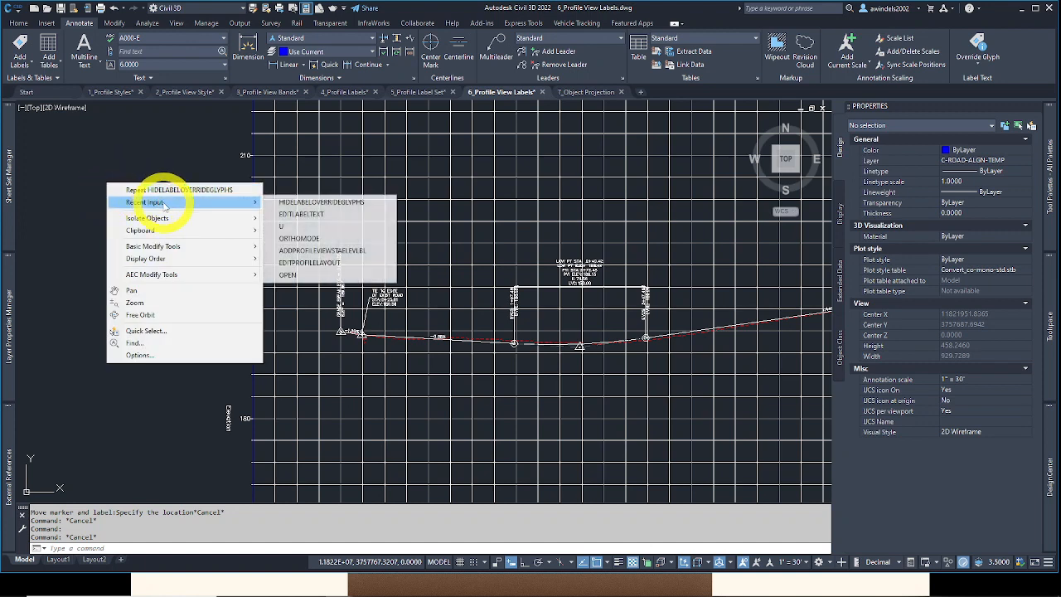
{"action": "left_click", "coordinate": [357, 251]}
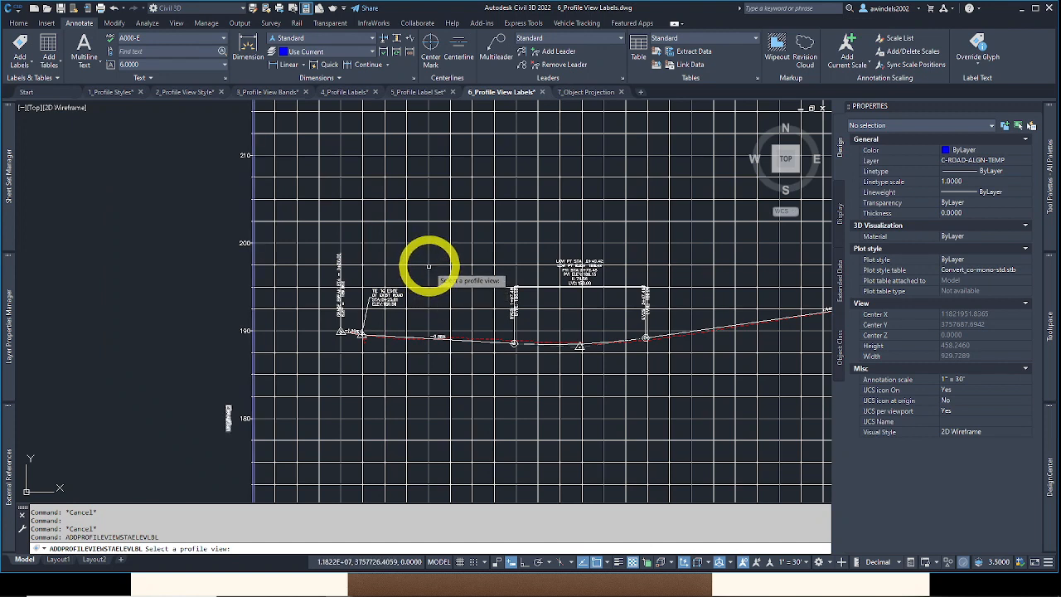
{"action": "left_click", "coordinate": [428, 266]}
{"action": "left_click", "coordinate": [432, 284]}
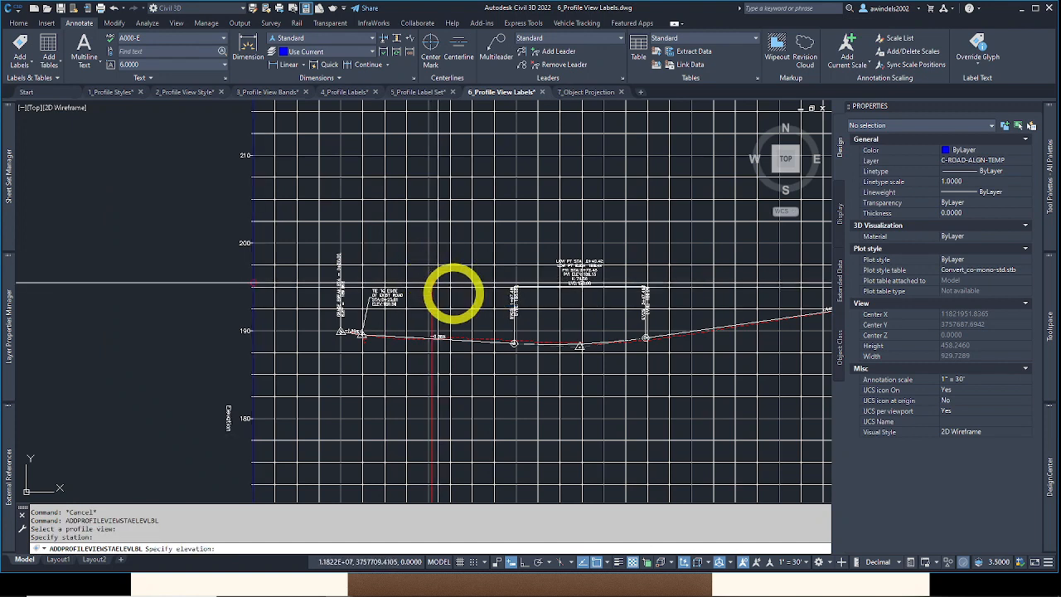
{"action": "left_click", "coordinate": [453, 294]}
{"action": "key", "text": "Escape"}
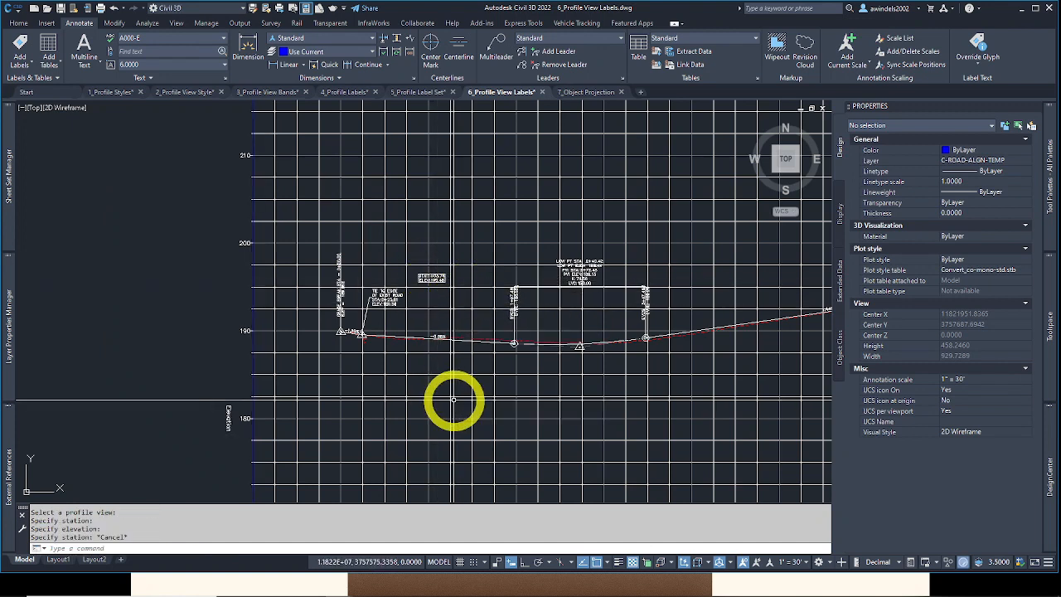
{"action": "key", "text": "ctrl+z"}
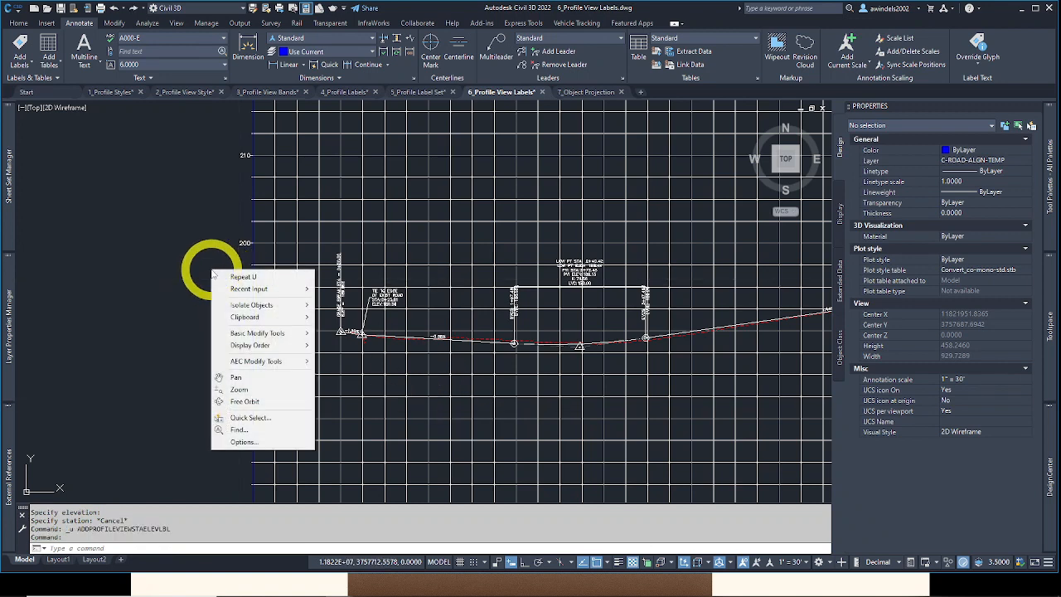
{"action": "right_click", "coordinate": [212, 270]}
{"action": "mouse_move", "coordinate": [268, 292]}
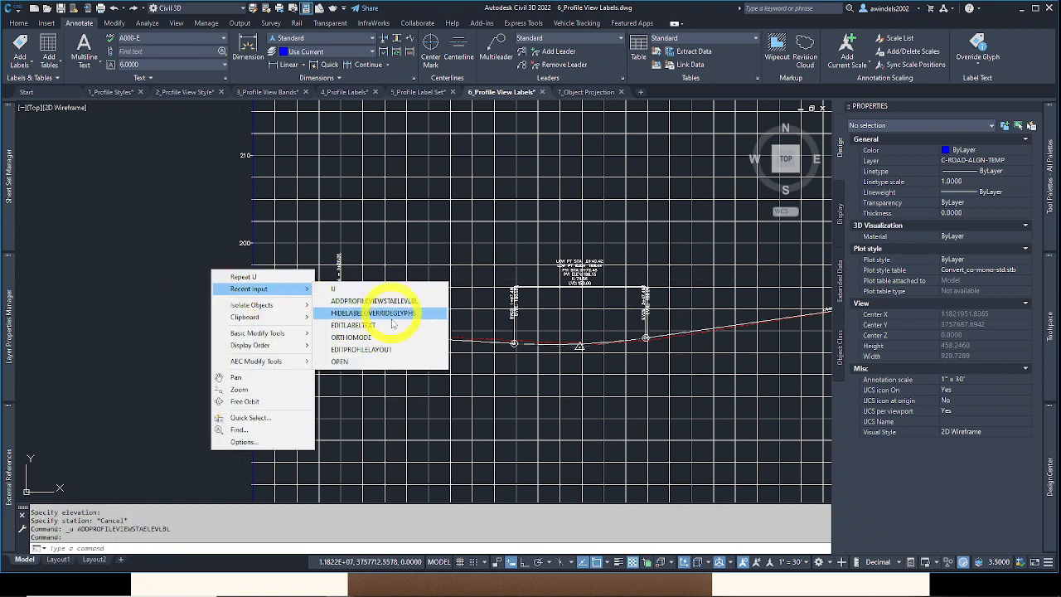
{"action": "key", "text": "Escape"}
{"action": "key", "text": "Escape"}
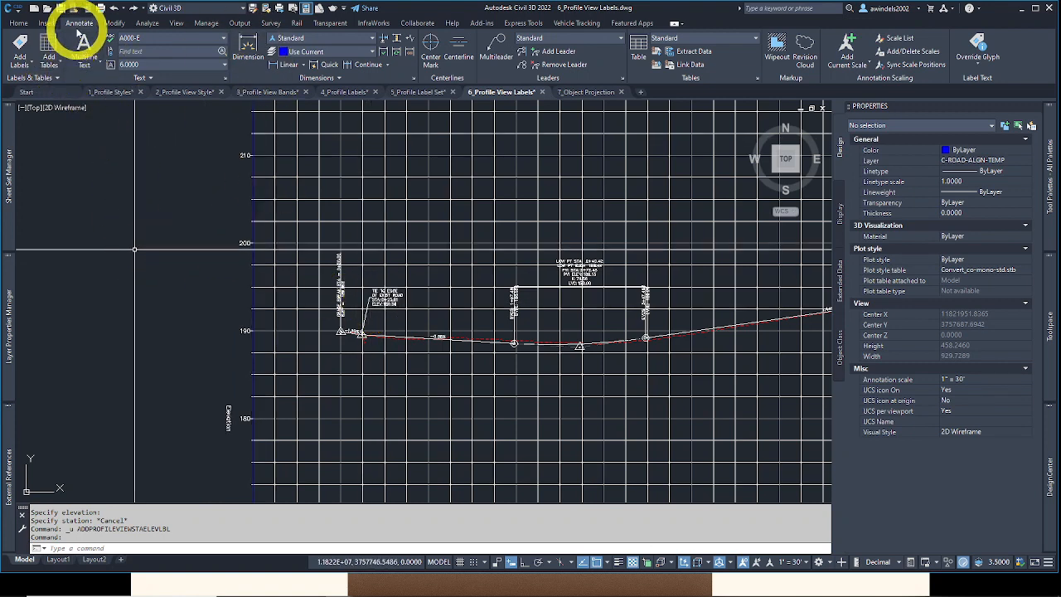
Step: Examine the feature types offered for adding labels, and close the label settings without adding anything
{"action": "left_click", "coordinate": [21, 43]}
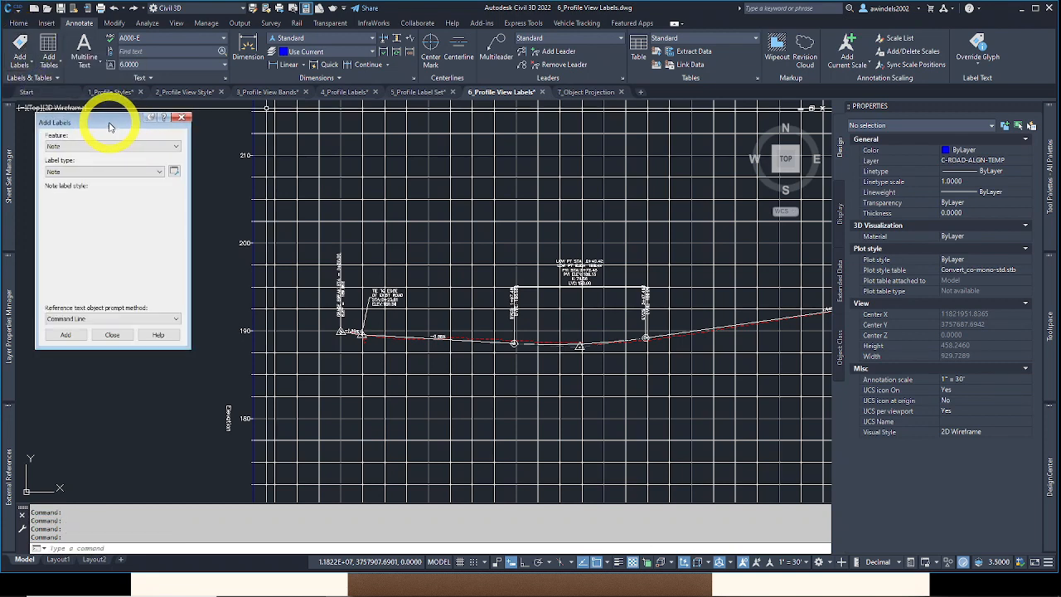
{"action": "left_click", "coordinate": [93, 149]}
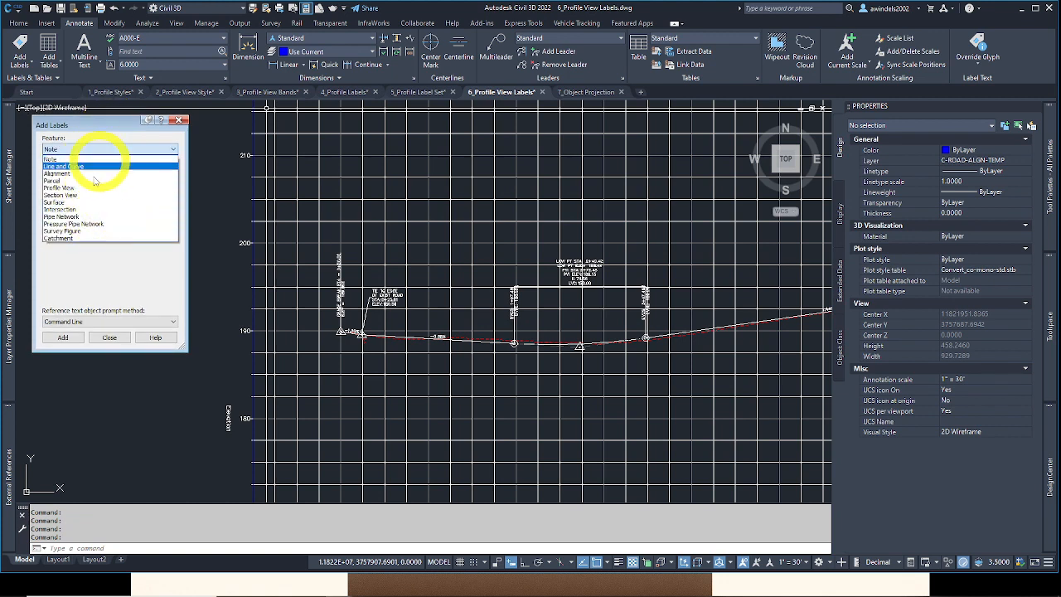
{"action": "key", "text": "Escape"}
{"action": "key", "text": "Escape"}
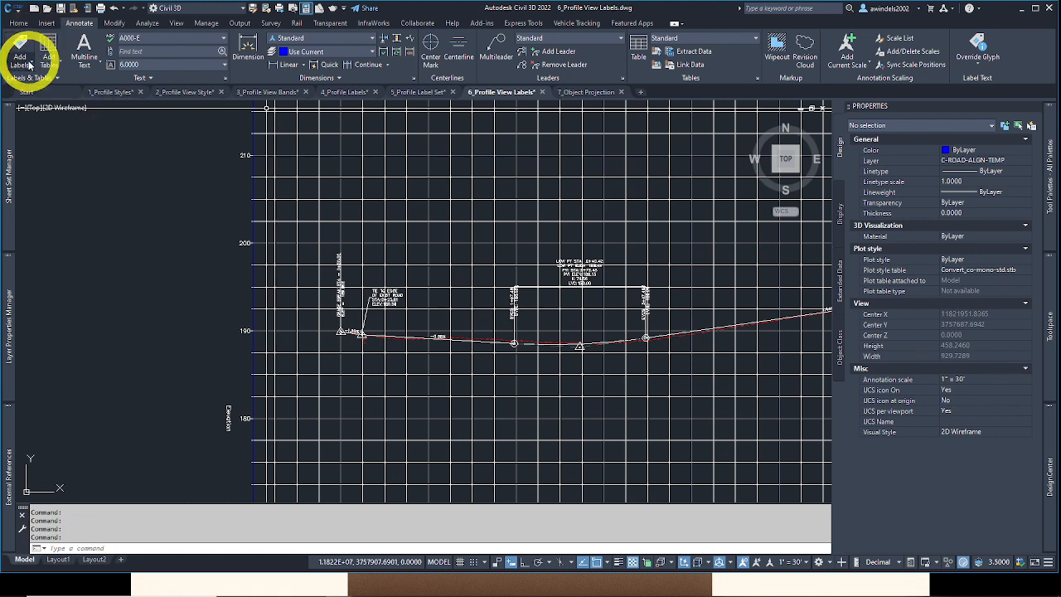
{"action": "left_click", "coordinate": [29, 64]}
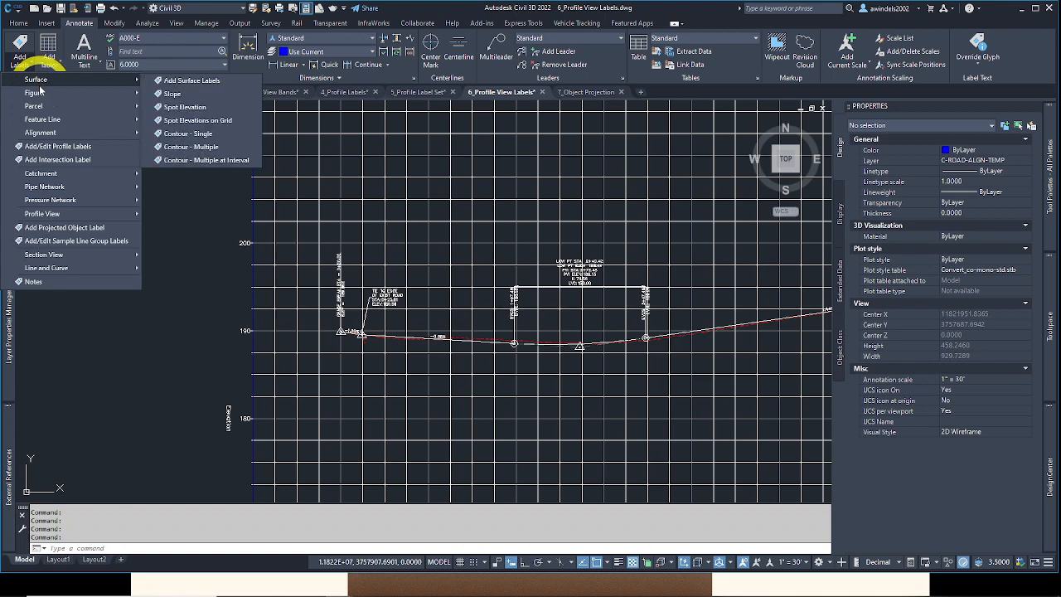
{"action": "left_click", "coordinate": [94, 220]}
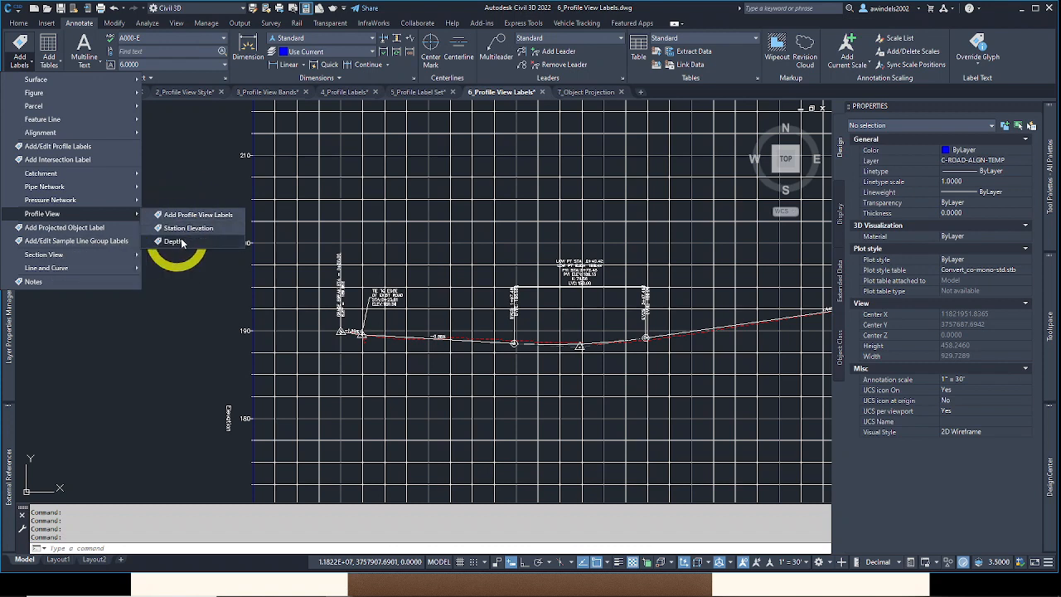
{"action": "left_click", "coordinate": [175, 242]}
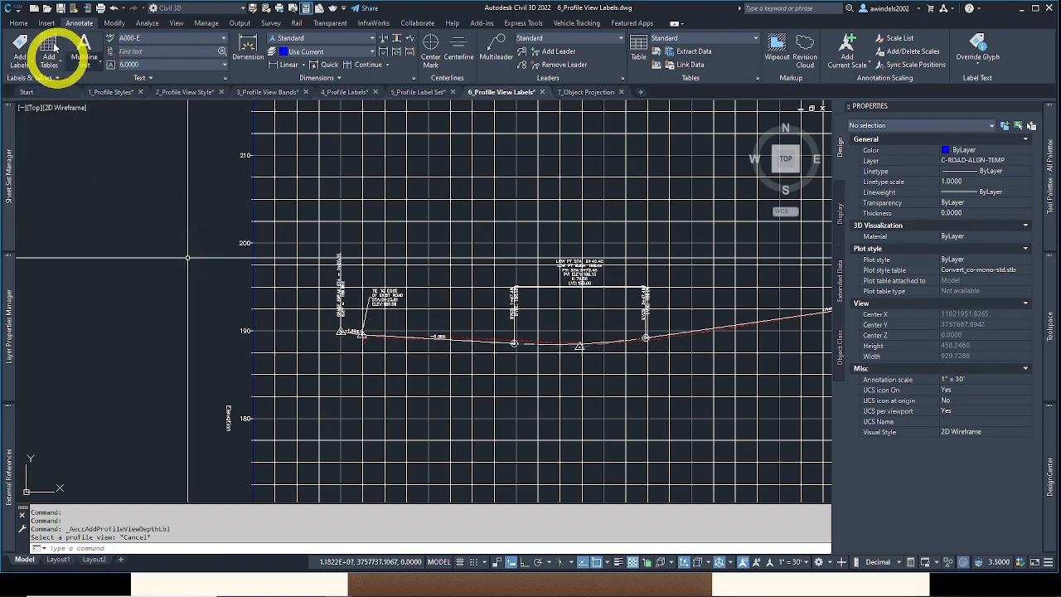
{"action": "key", "text": "Escape"}
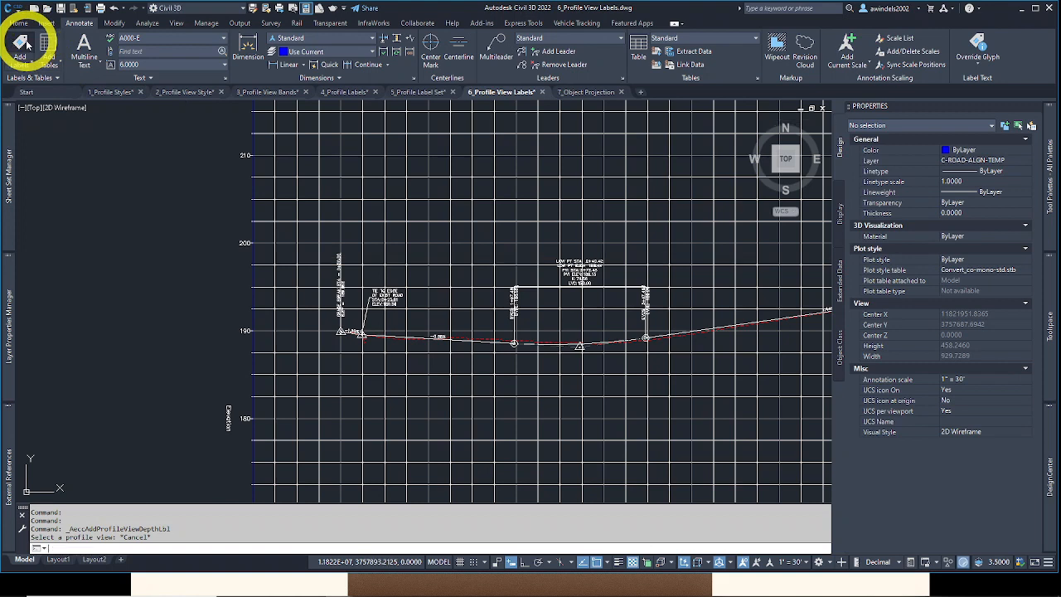
Step: Set up a new label with Profile View as the feature and Depth as the label type
{"action": "left_click", "coordinate": [23, 43]}
{"action": "left_click", "coordinate": [55, 149]}
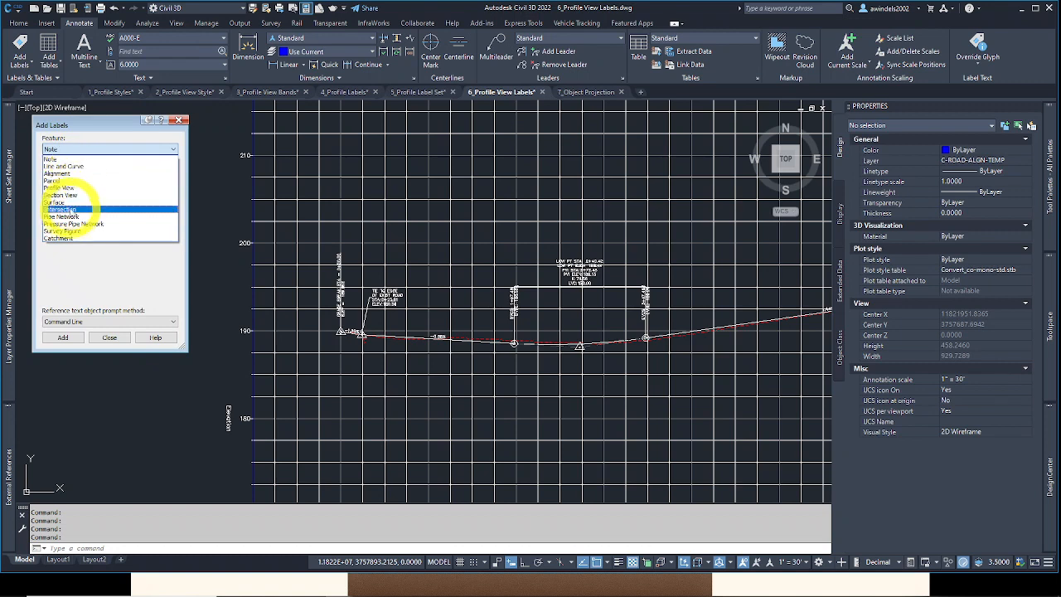
{"action": "left_click", "coordinate": [64, 187]}
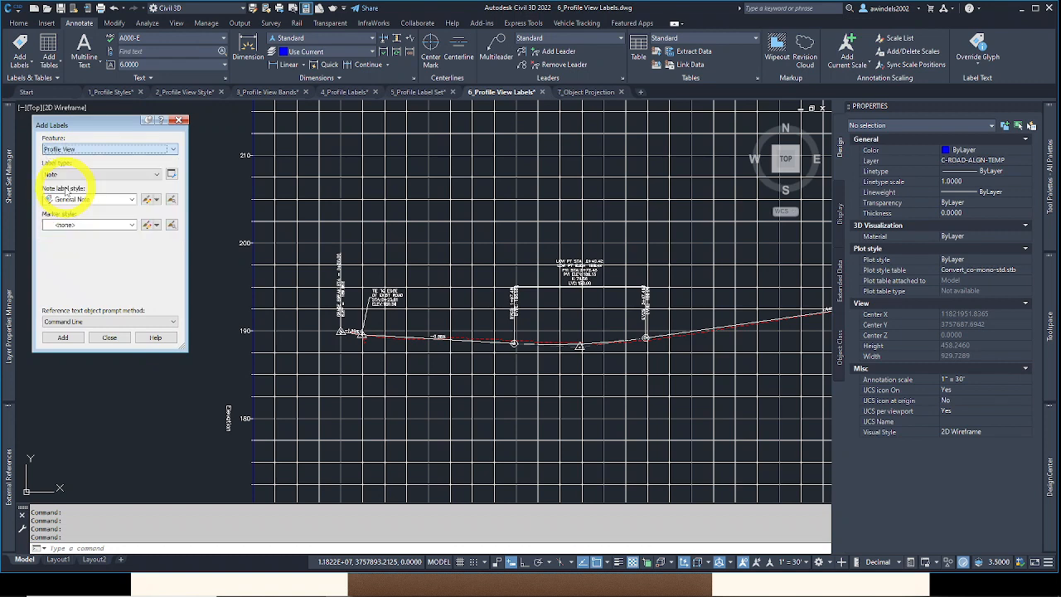
{"action": "left_click_drag", "start_coordinate": [75, 128], "coordinate": [68, 148]}
{"action": "left_click", "coordinate": [66, 189]}
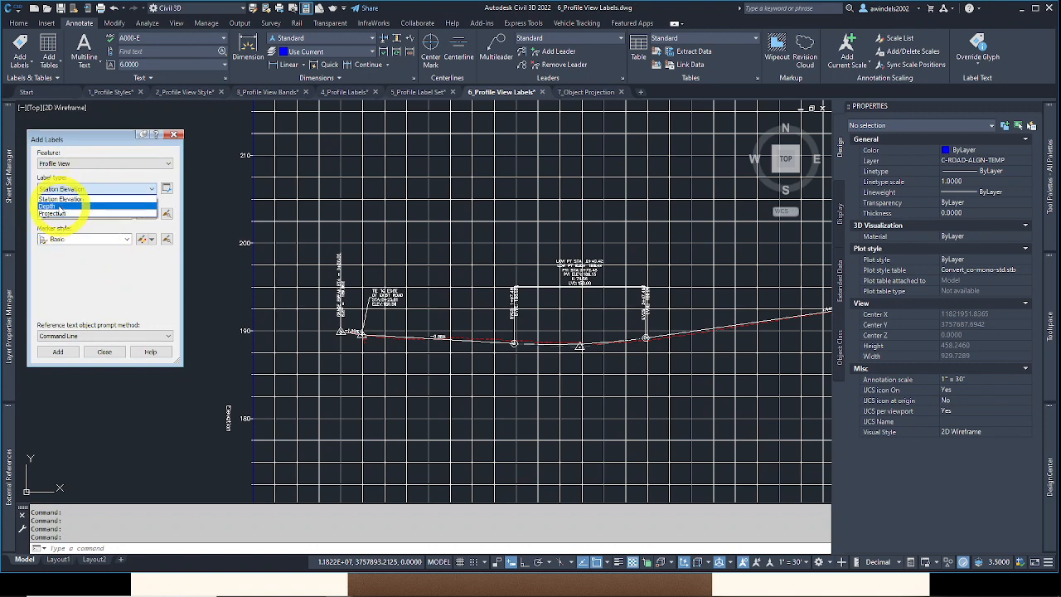
{"action": "left_click", "coordinate": [58, 207]}
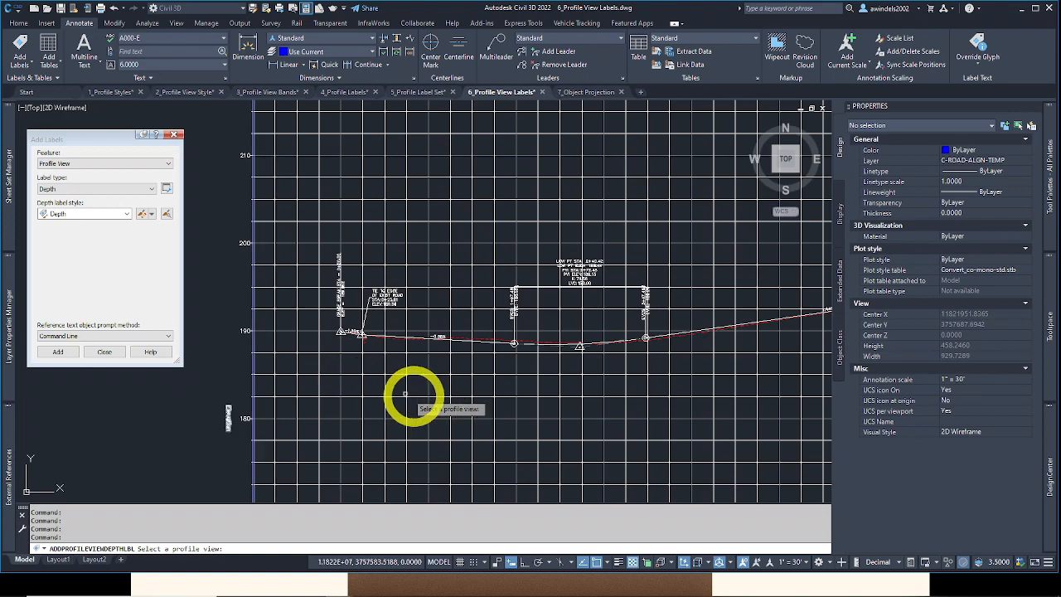
Step: Pick the Jordan Court profile view for the depth label, close to the tie-in to the existing road
{"action": "mouse_move", "coordinate": [421, 397]}
{"action": "middle_mouse_down"}
{"action": "mouse_move", "coordinate": [384, 372]}
{"action": "mouse_move", "coordinate": [374, 336]}
{"action": "middle_mouse_up"}
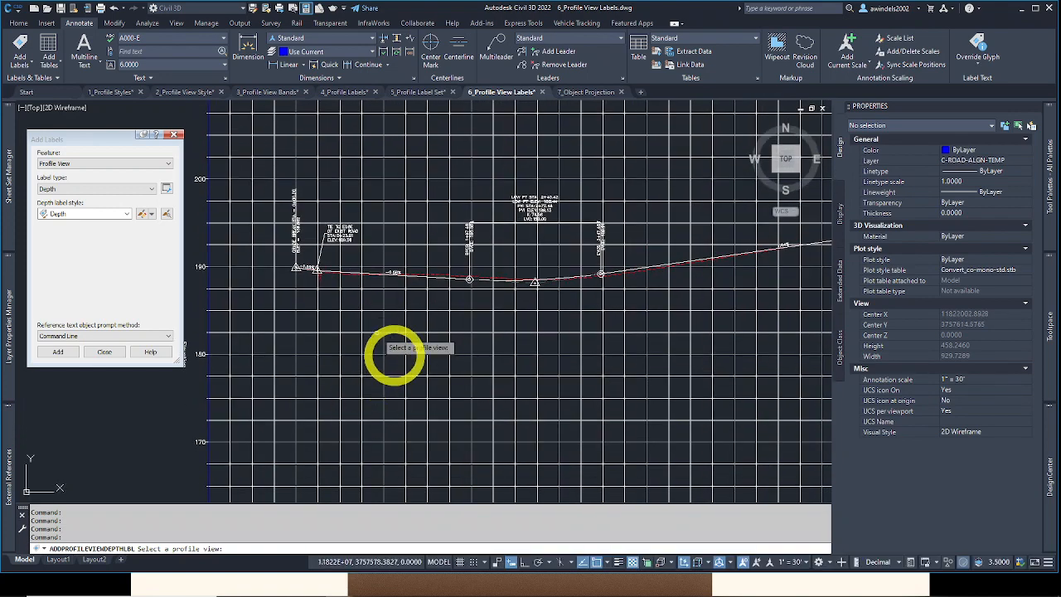
{"action": "scroll", "coordinate": [332, 293], "scroll_direction": "up", "scroll_amount": 2}
{"action": "scroll", "coordinate": [332, 294], "scroll_direction": "up", "scroll_amount": 2}
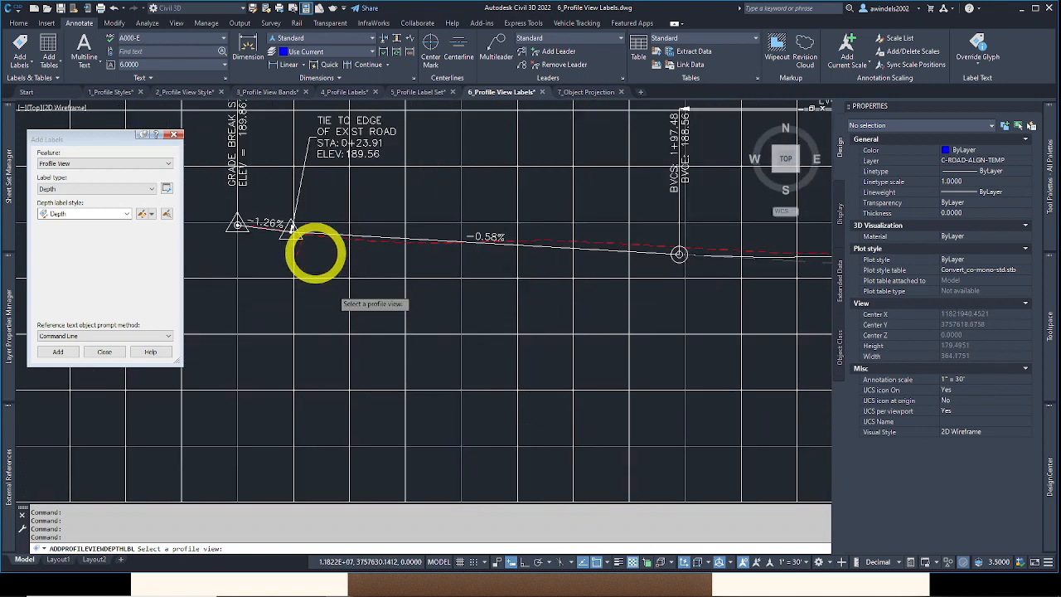
{"action": "scroll", "coordinate": [328, 280], "scroll_direction": "up", "scroll_amount": 2}
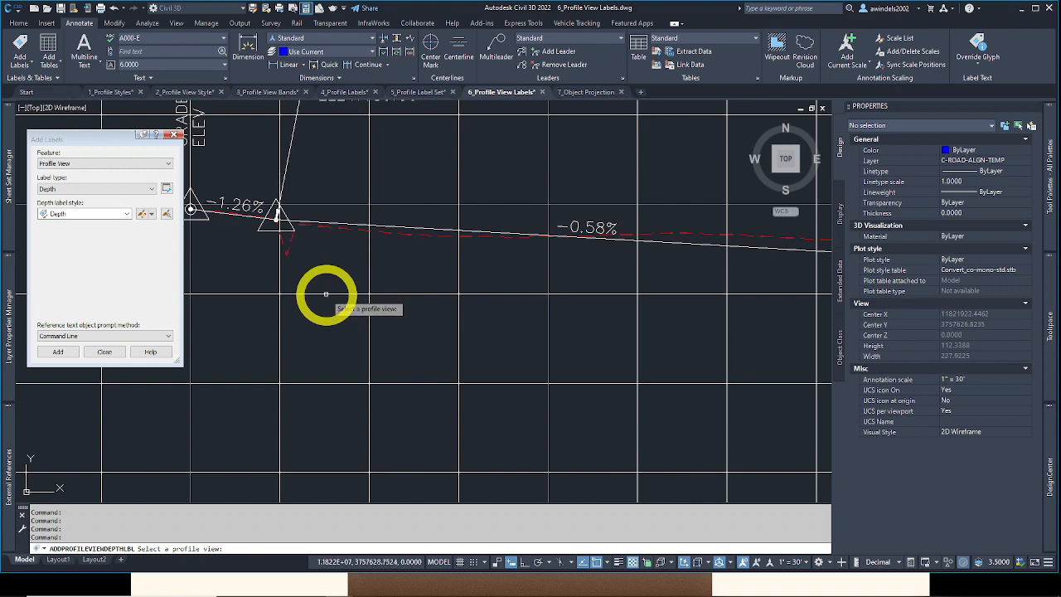
{"action": "left_click", "coordinate": [326, 293]}
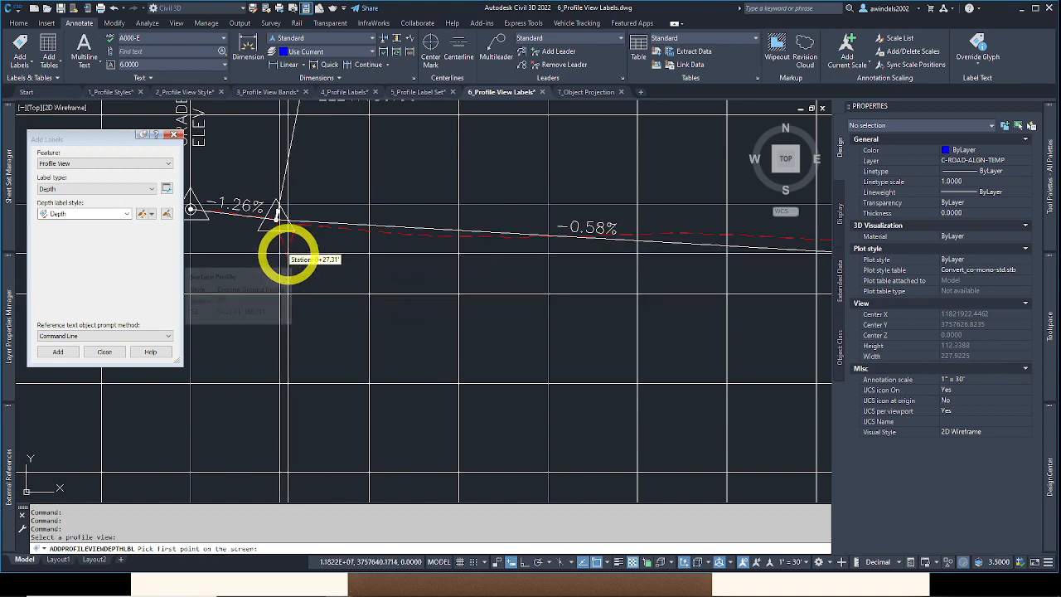
Step: Turn on the Endpoint, Midpoint, Node and Quadrant running object snaps in addition to Center
{"action": "key", "text": "F3"}
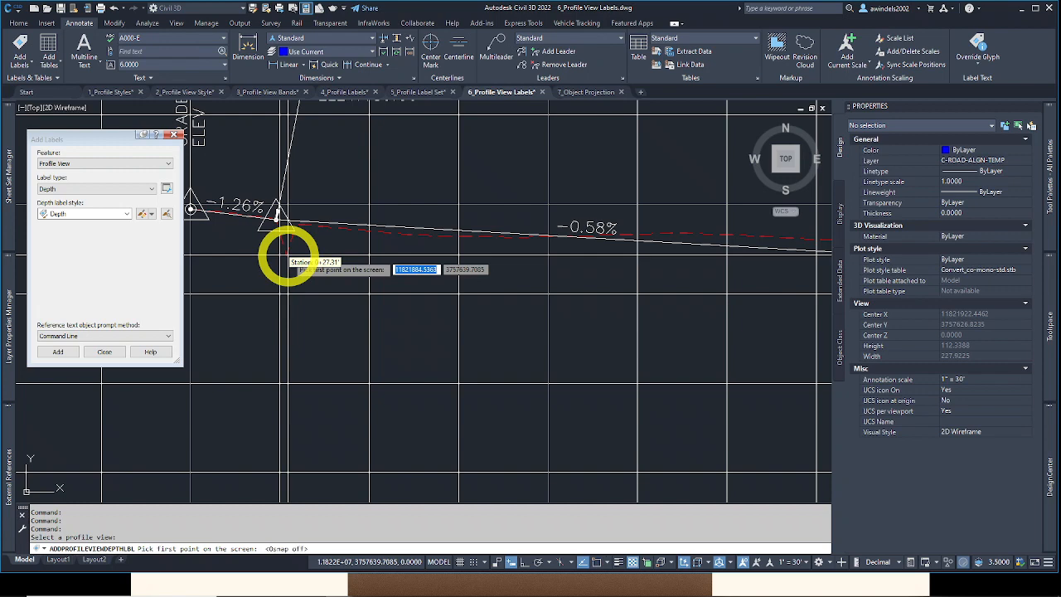
{"action": "left_click", "coordinate": [595, 564]}
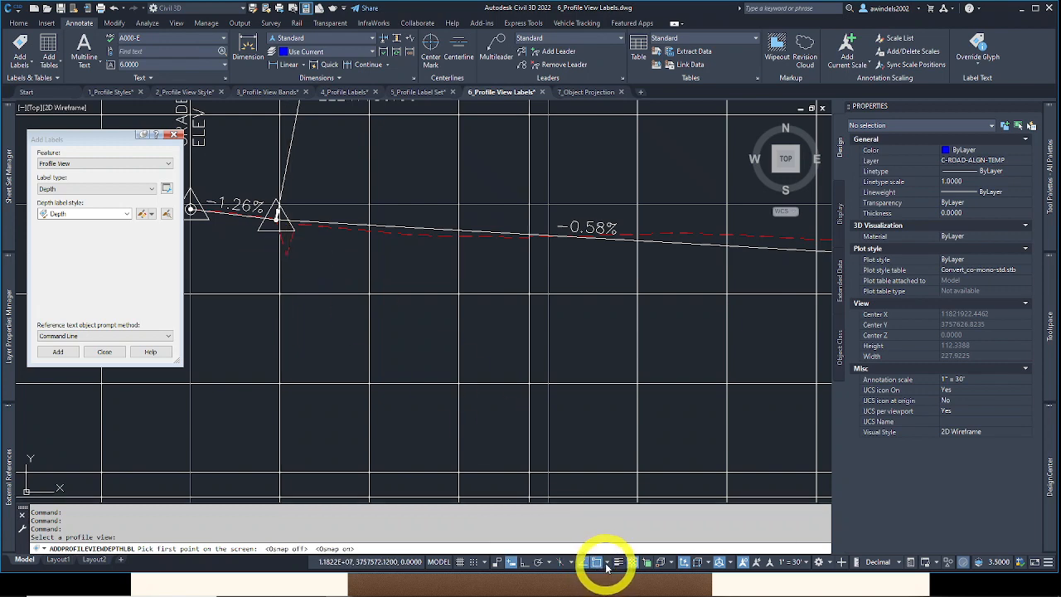
{"action": "left_click", "coordinate": [607, 564]}
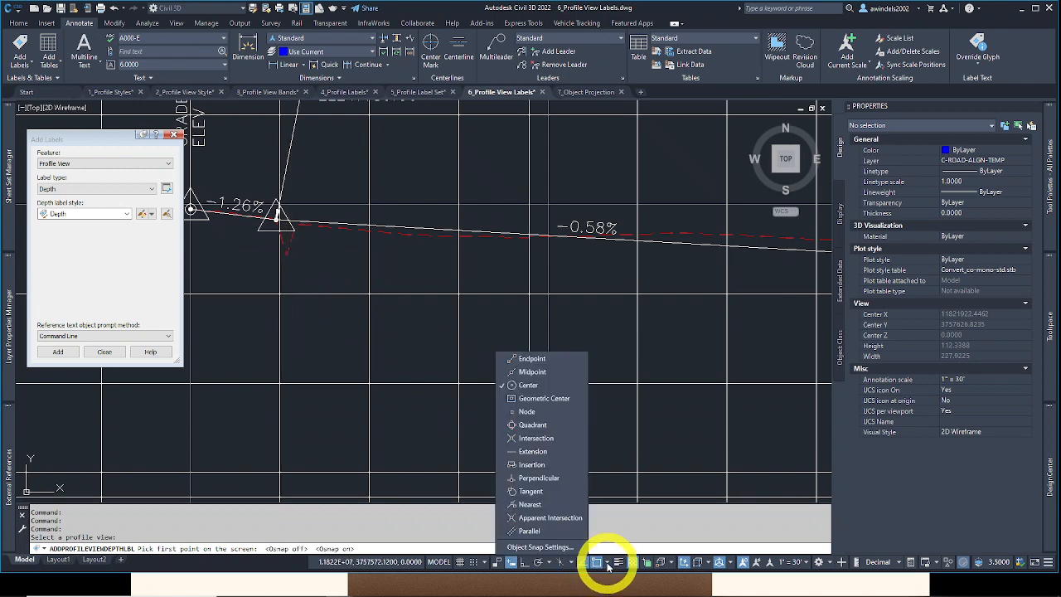
{"action": "left_click", "coordinate": [537, 360]}
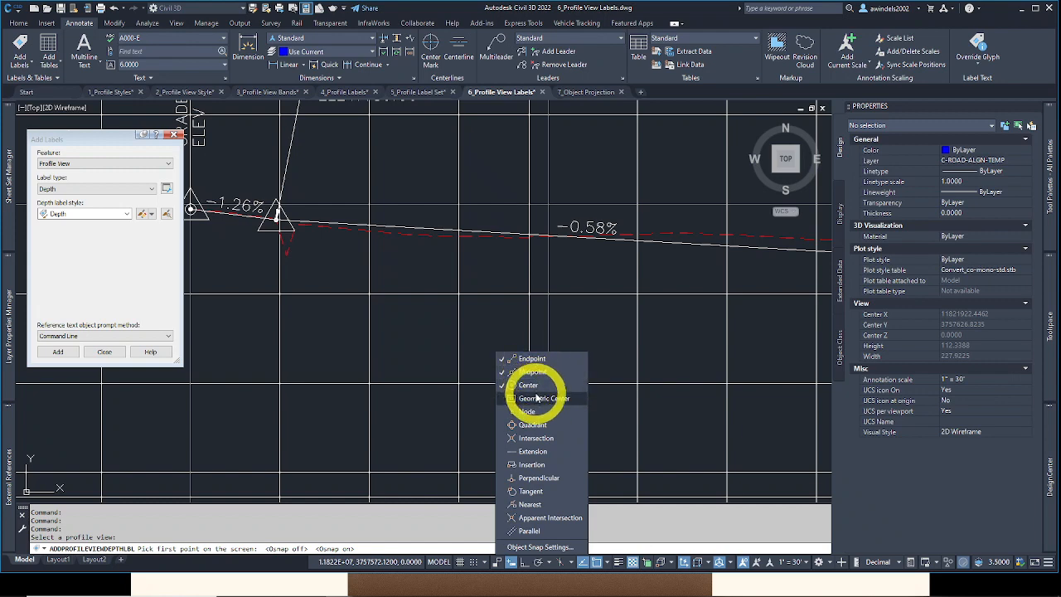
{"action": "left_click", "coordinate": [540, 425]}
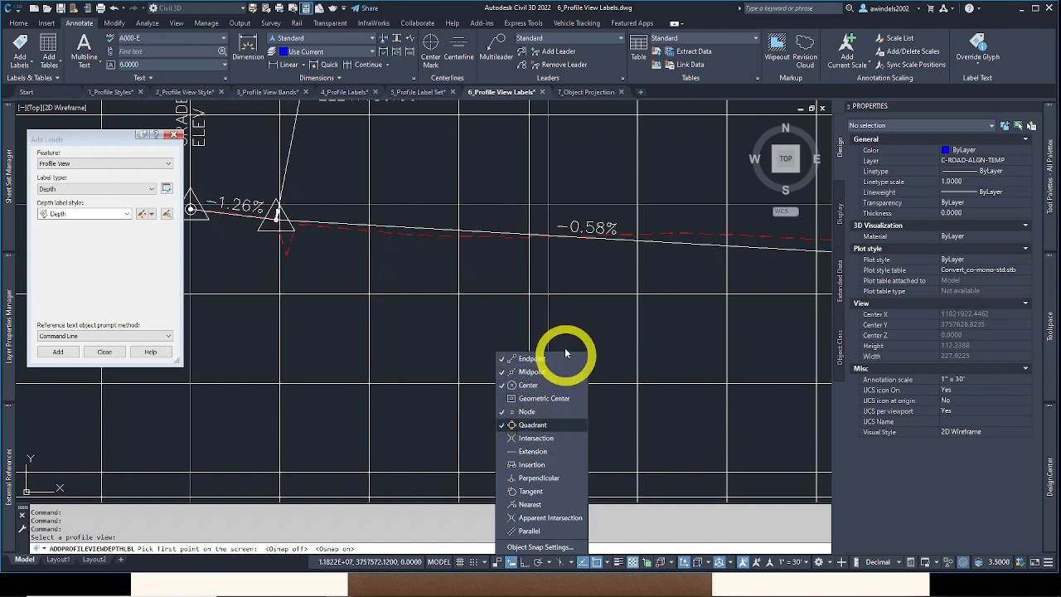
{"action": "left_click", "coordinate": [503, 339]}
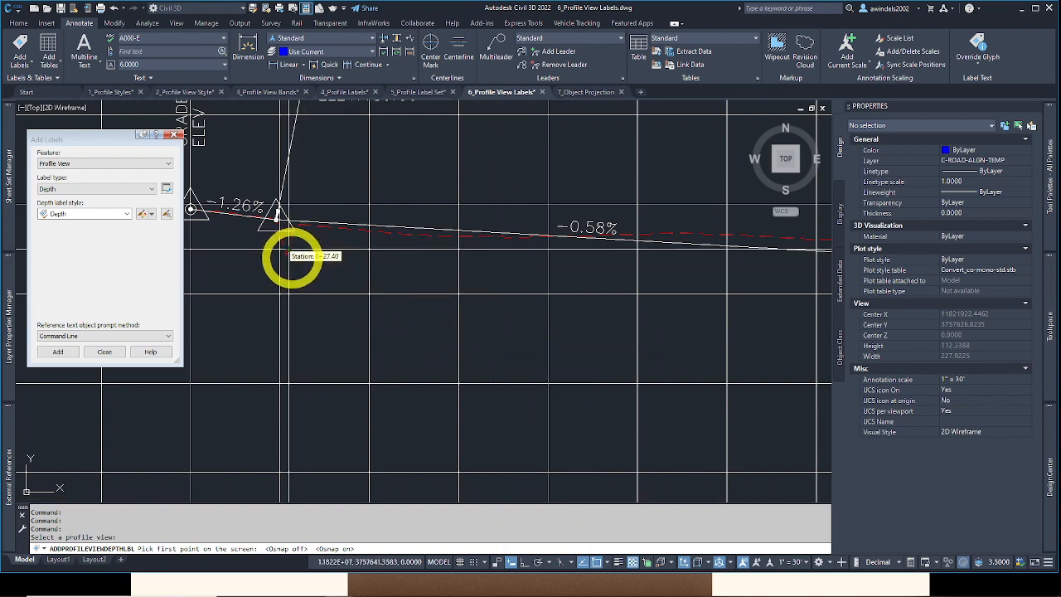
Step: Place the depth label from the bottom of the dashed red profile's dip straight up to the white grade line, with Ortho on
{"action": "scroll", "coordinate": [286, 260], "scroll_direction": "up", "scroll_amount": 4}
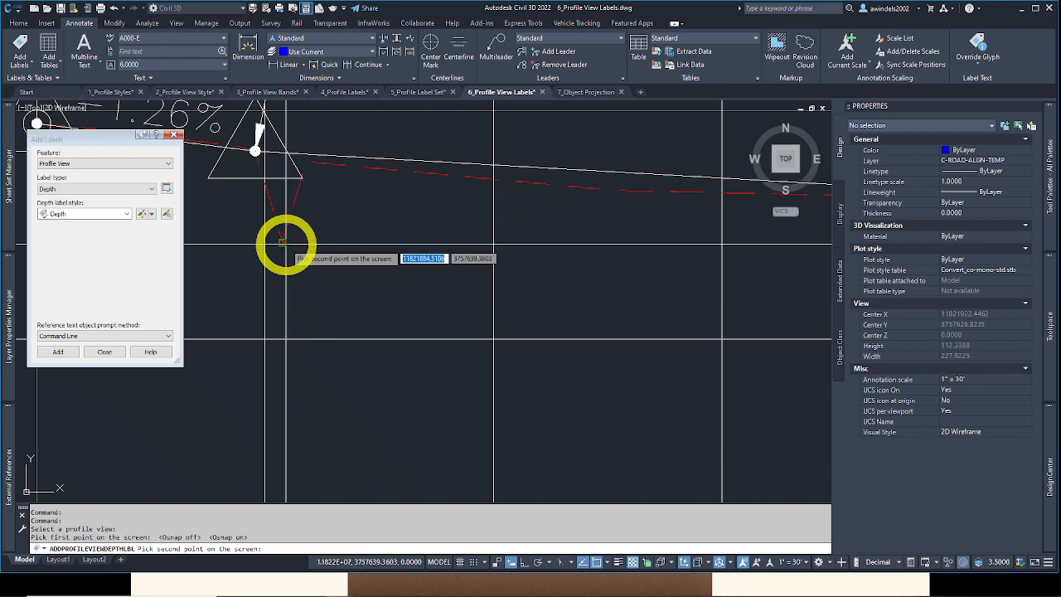
{"action": "left_click", "coordinate": [284, 245]}
{"action": "middle_click_drag", "start_coordinate": [306, 210], "coordinate": [309, 267]}
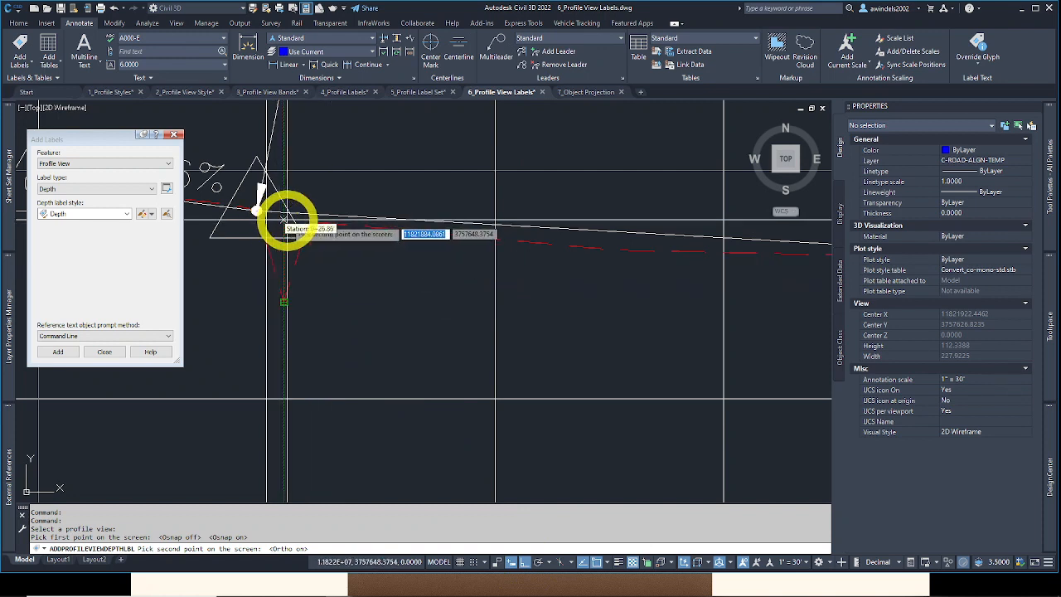
{"action": "scroll", "coordinate": [284, 222], "scroll_direction": "up", "scroll_amount": 3}
{"action": "scroll", "coordinate": [282, 220], "scroll_direction": "up", "scroll_amount": 3}
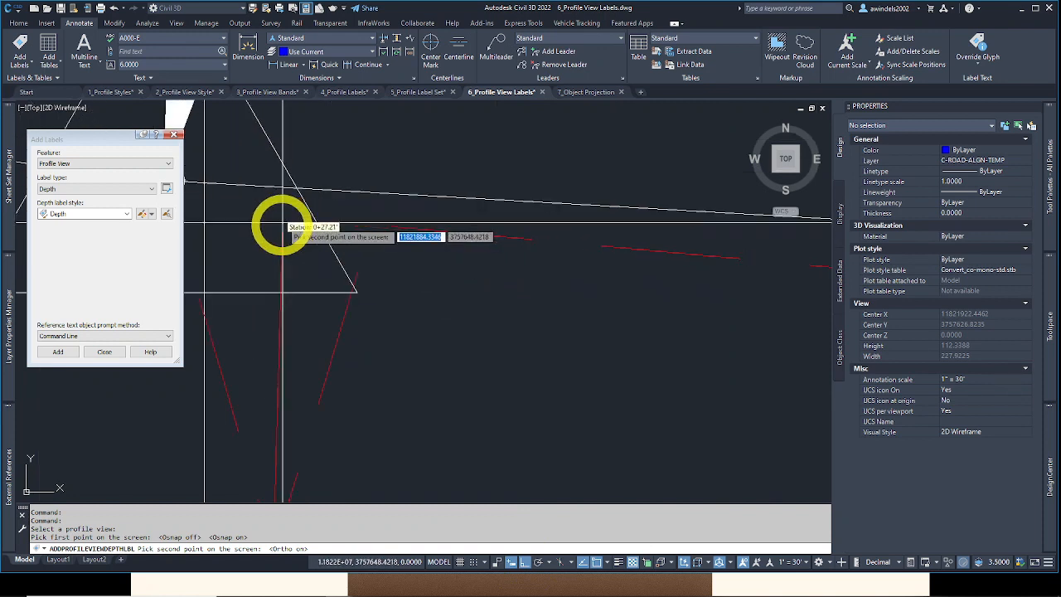
{"action": "scroll", "coordinate": [273, 210], "scroll_direction": "down", "scroll_amount": 2}
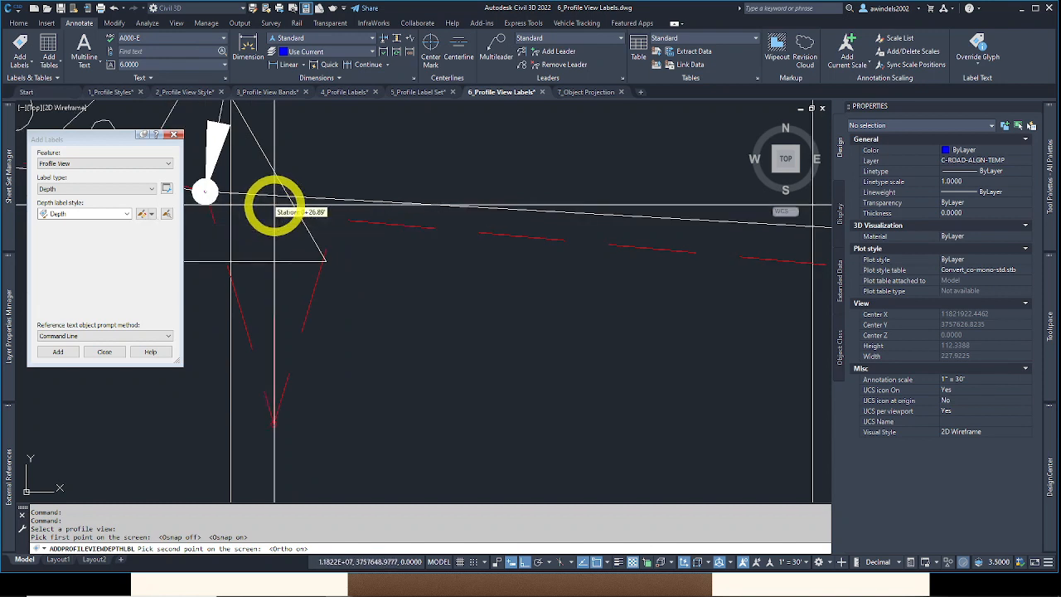
{"action": "left_click", "coordinate": [275, 204]}
{"action": "scroll", "coordinate": [509, 355], "scroll_direction": "down", "scroll_amount": 2}
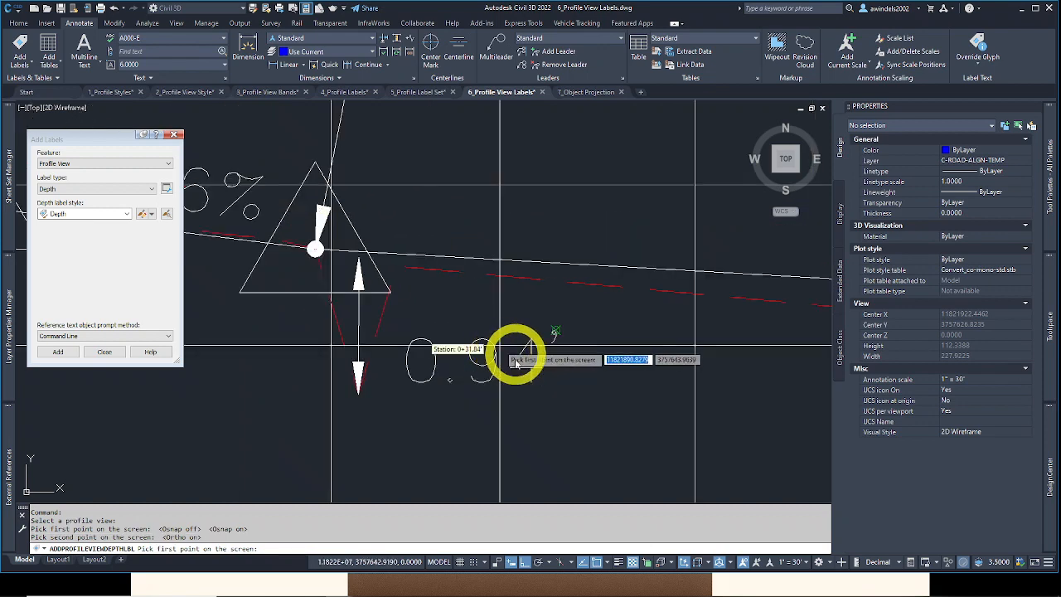
{"action": "scroll", "coordinate": [510, 352], "scroll_direction": "down", "scroll_amount": 4}
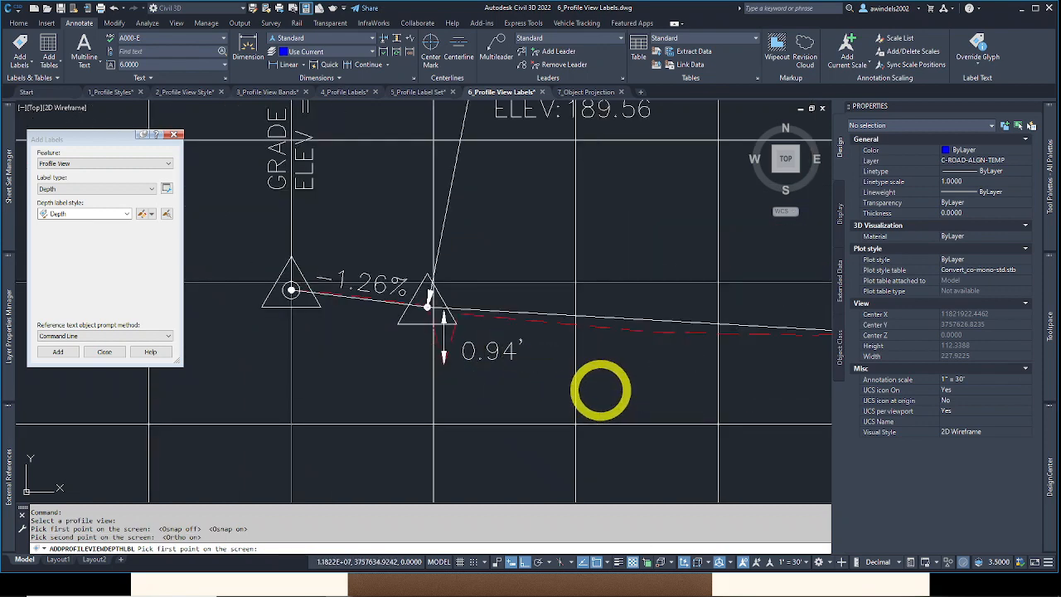
{"action": "key", "text": "Escape"}
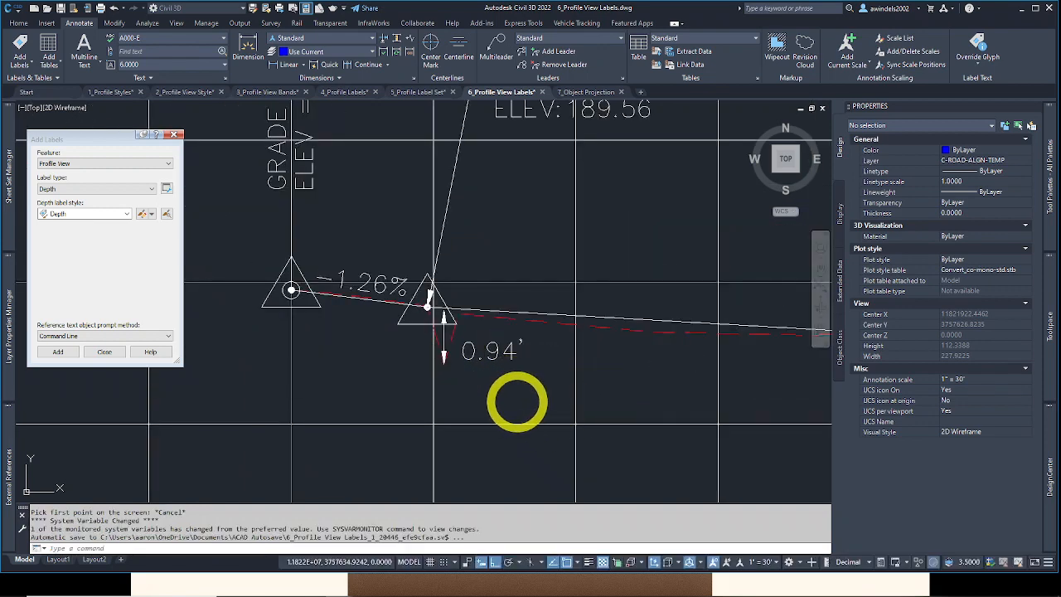
Step: Check the style of the Jordan Court profile view in its properties, and clear the selection
{"action": "middle_click_drag", "start_coordinate": [567, 334], "coordinate": [496, 395]}
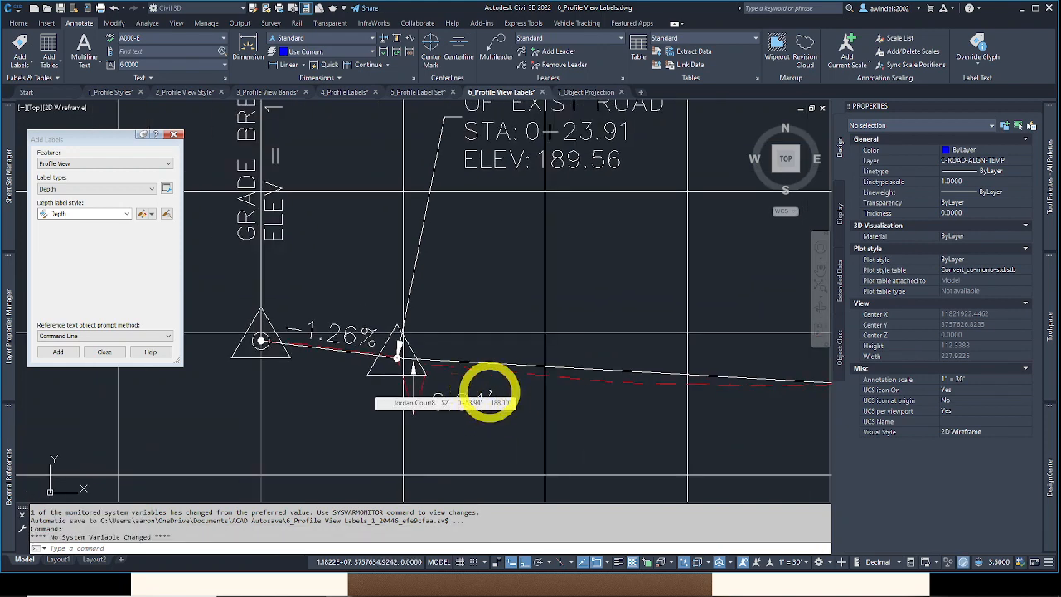
{"action": "left_click", "coordinate": [155, 25]}
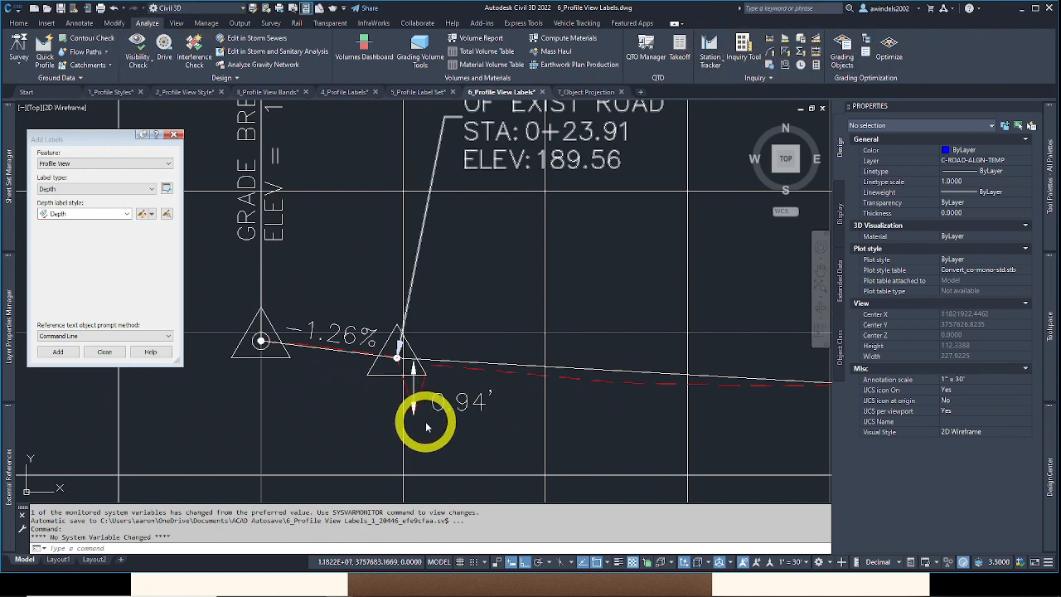
{"action": "scroll", "coordinate": [414, 406], "scroll_direction": "down", "scroll_amount": 5}
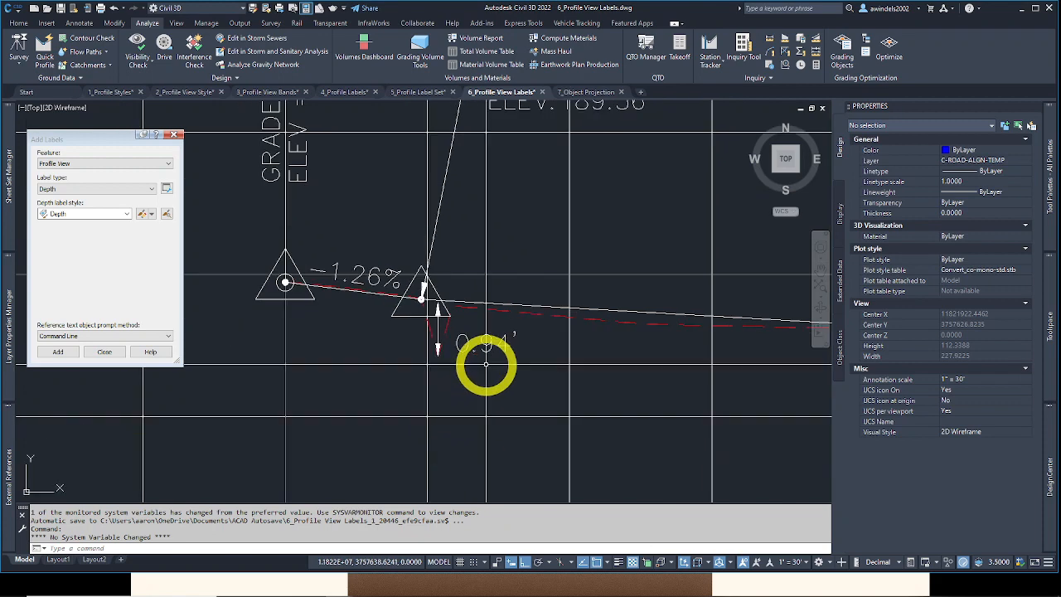
{"action": "scroll", "coordinate": [486, 365], "scroll_direction": "down", "scroll_amount": 3}
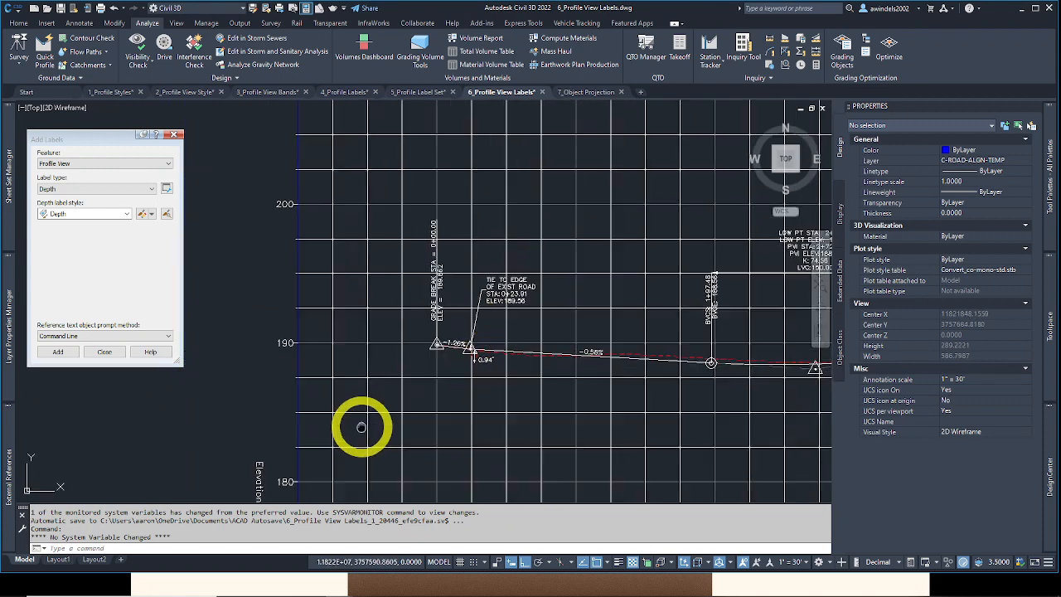
{"action": "scroll", "coordinate": [379, 356], "scroll_direction": "down", "scroll_amount": 4}
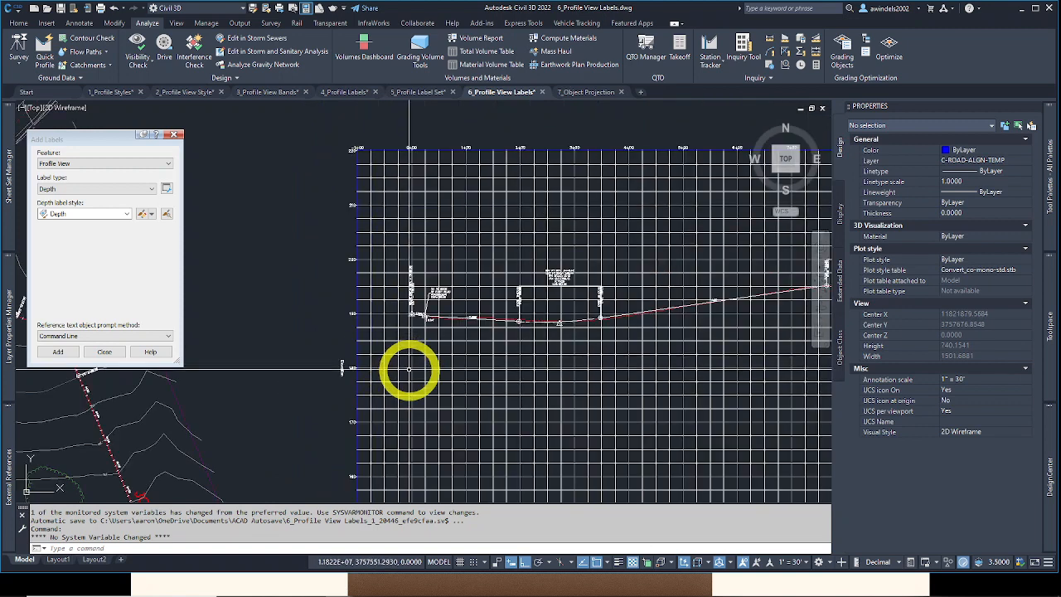
{"action": "left_click", "coordinate": [409, 368]}
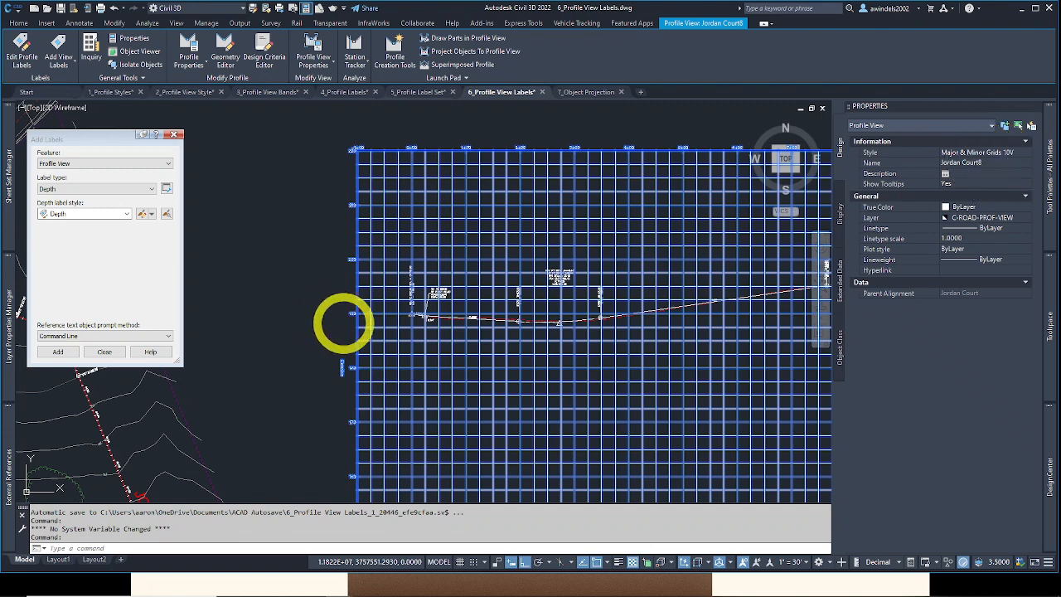
{"action": "key", "text": "Escape"}
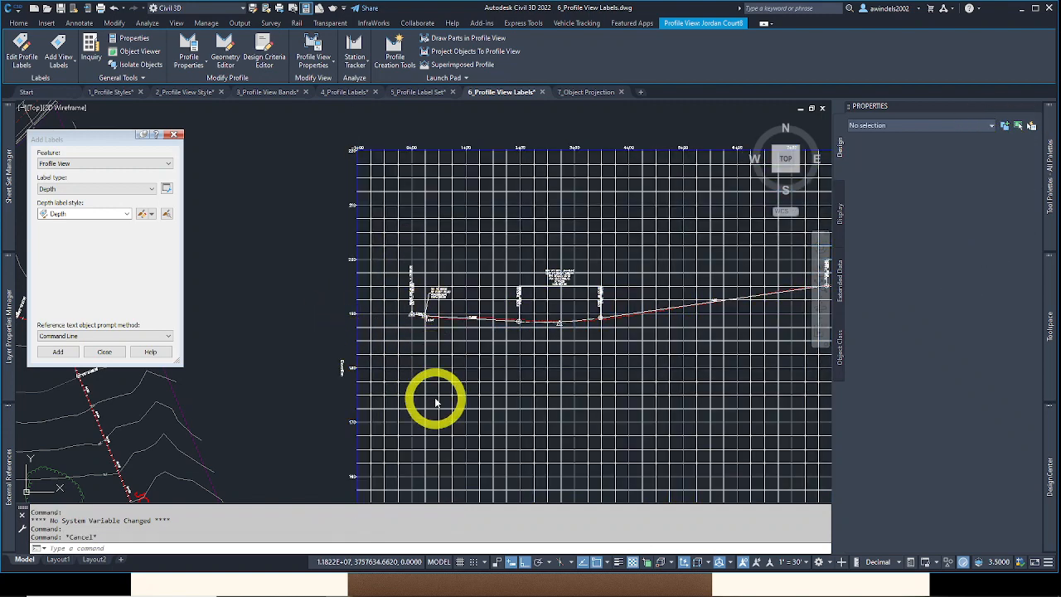
Step: Measure the distance between the two arrow tips of the depth label near the tie-in
{"action": "scroll", "coordinate": [440, 358], "scroll_direction": "up", "scroll_amount": 4}
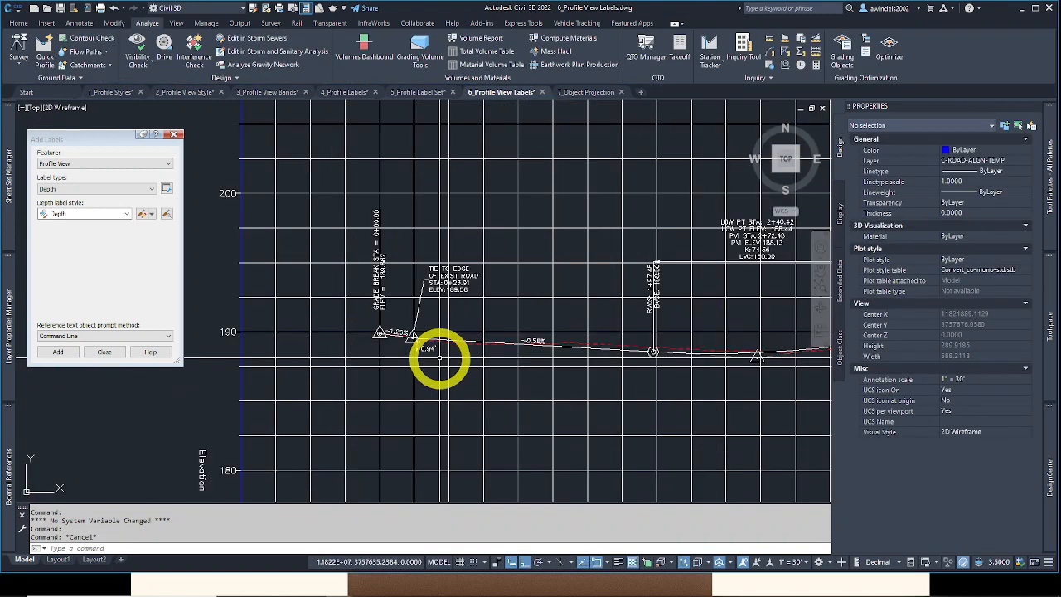
{"action": "scroll", "coordinate": [440, 357], "scroll_direction": "up", "scroll_amount": 6}
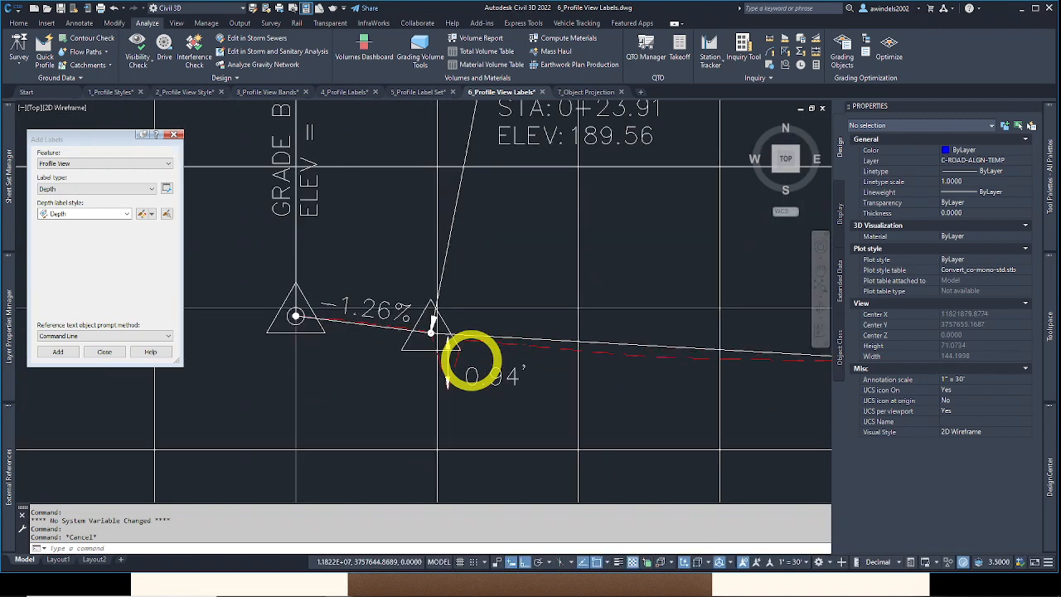
{"action": "scroll", "coordinate": [465, 361], "scroll_direction": "up", "scroll_amount": 3}
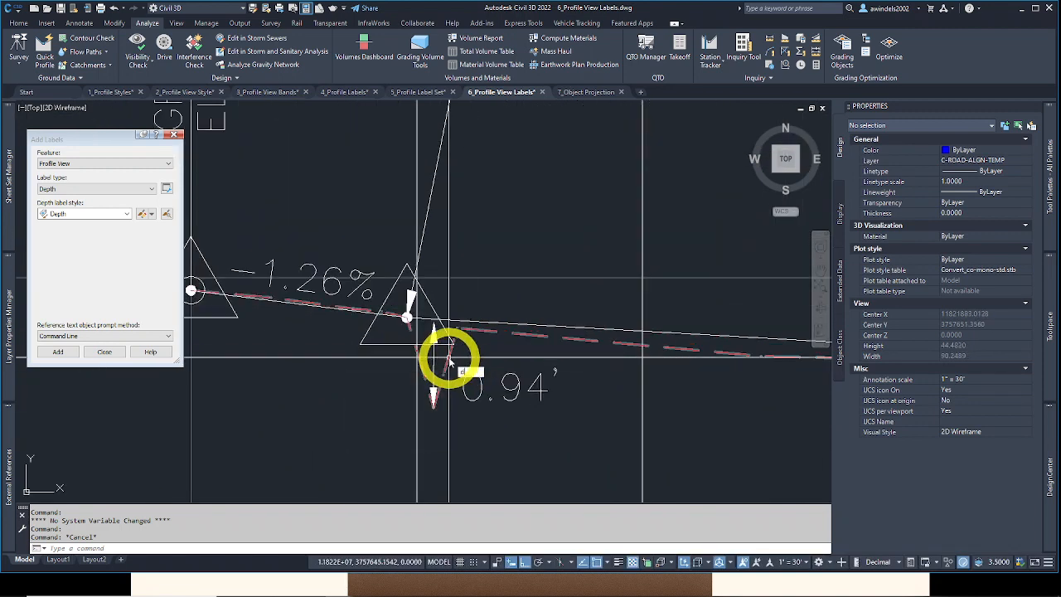
{"action": "type", "text": "DI"}
{"action": "key", "text": "Return"}
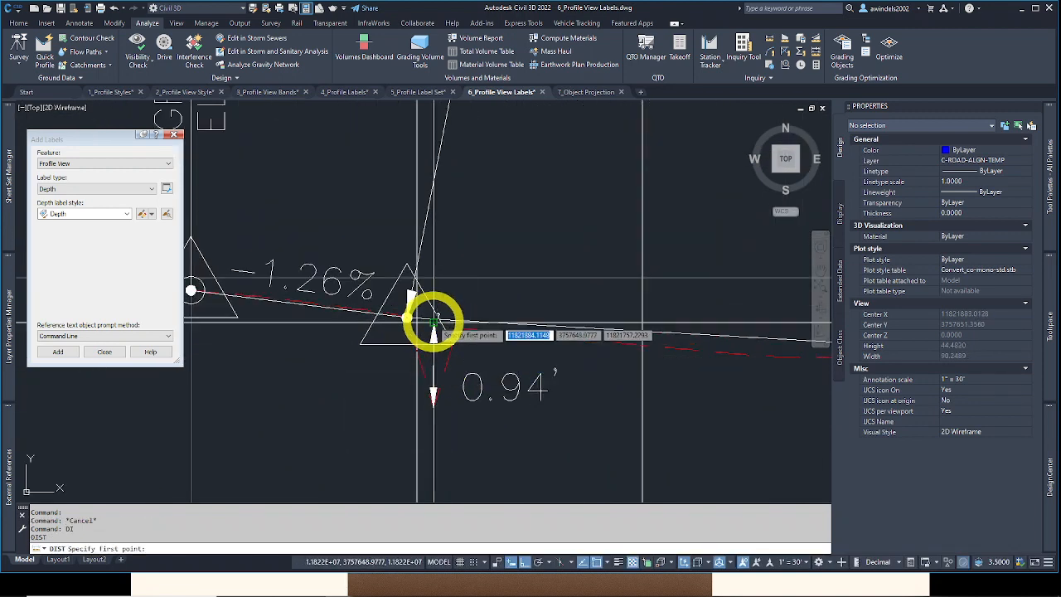
{"action": "left_click", "coordinate": [433, 321]}
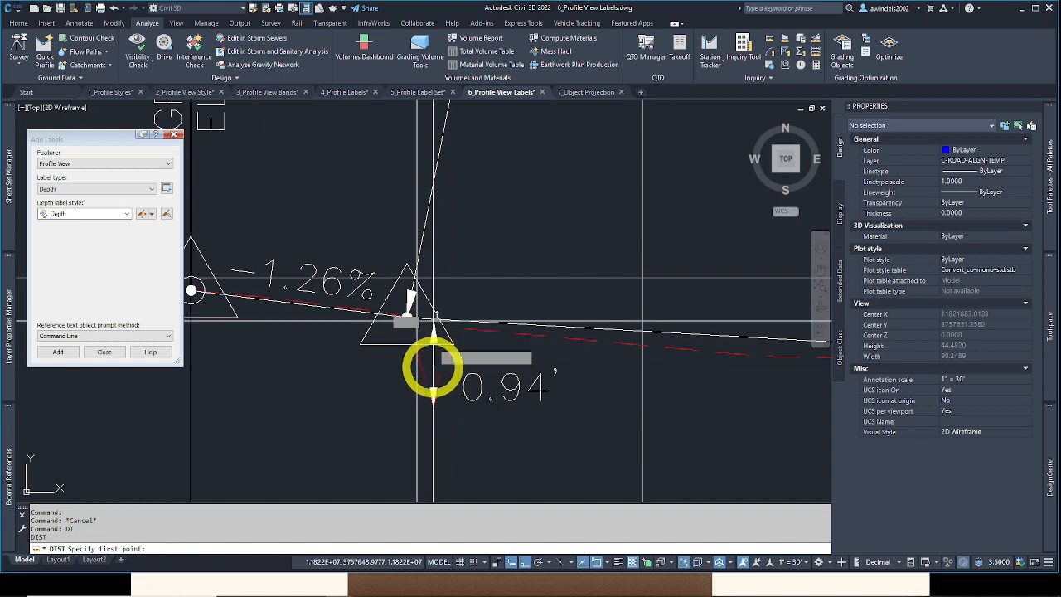
{"action": "left_click", "coordinate": [432, 411]}
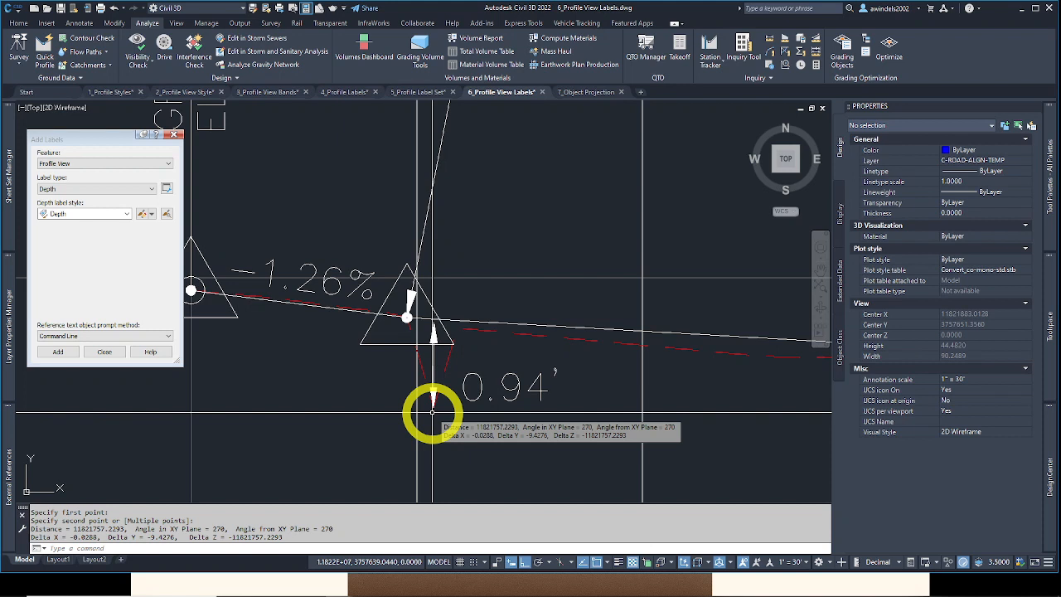
Step: Repeat the distance measurement beside the depth label's arrow with object snap turned off, and leave the command
{"action": "right_click", "coordinate": [405, 377]}
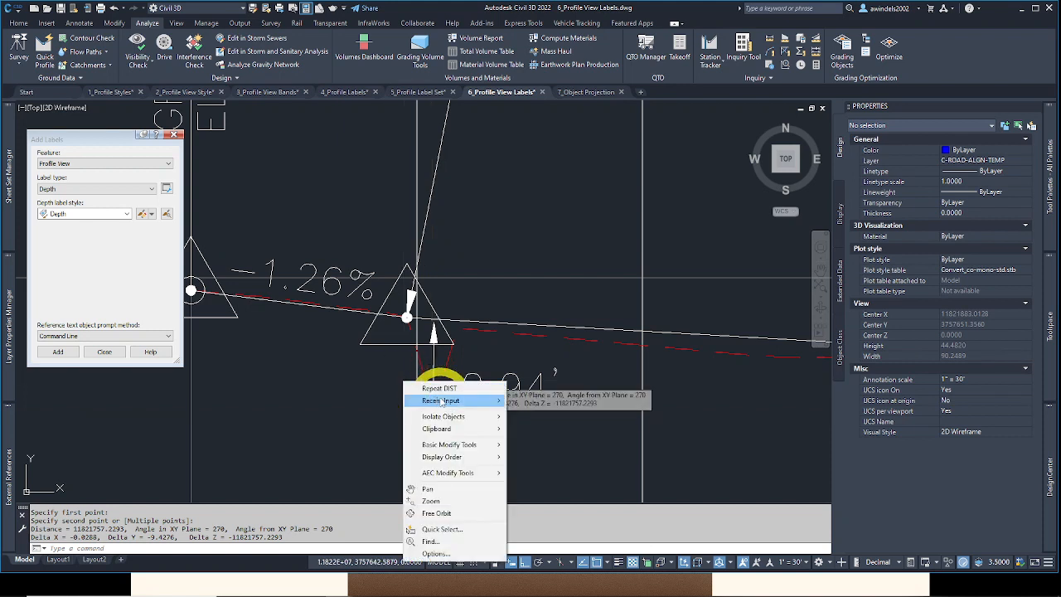
{"action": "left_click", "coordinate": [431, 386]}
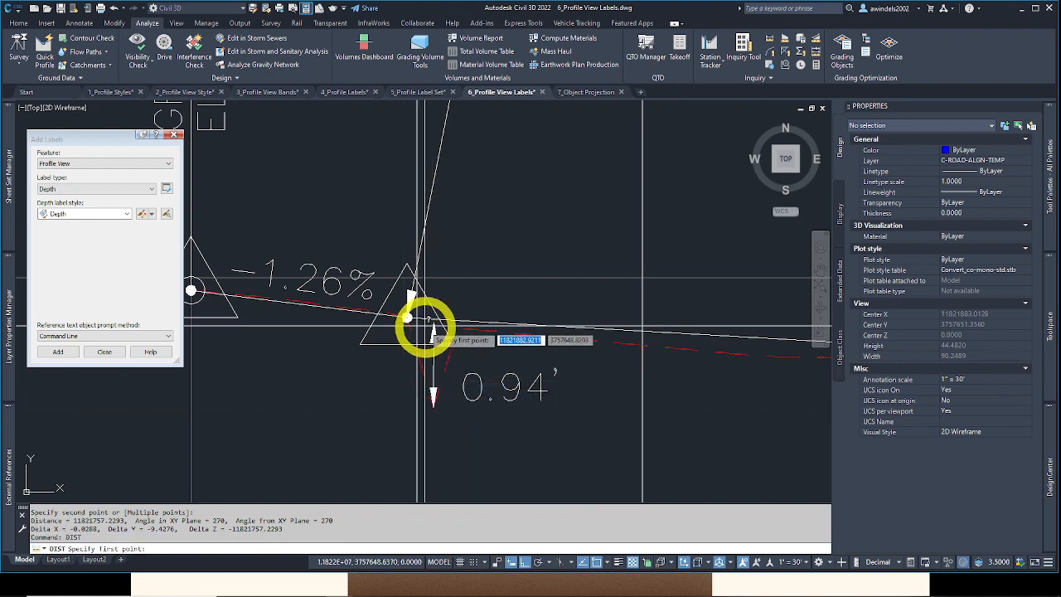
{"action": "key", "text": "F3"}
{"action": "left_click", "coordinate": [422, 331]}
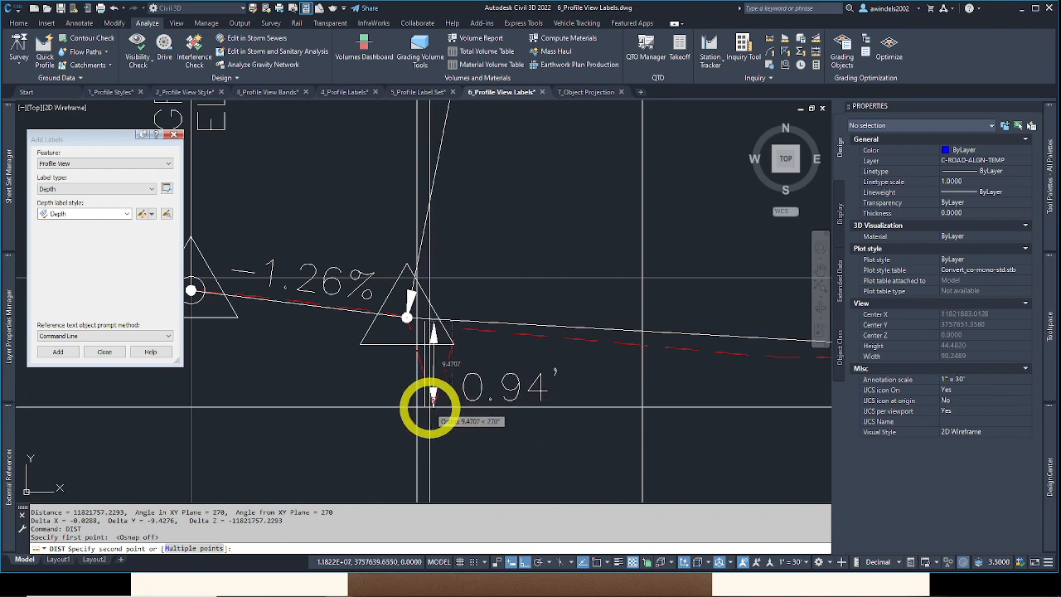
{"action": "key", "text": "Escape"}
{"action": "key", "text": "Escape"}
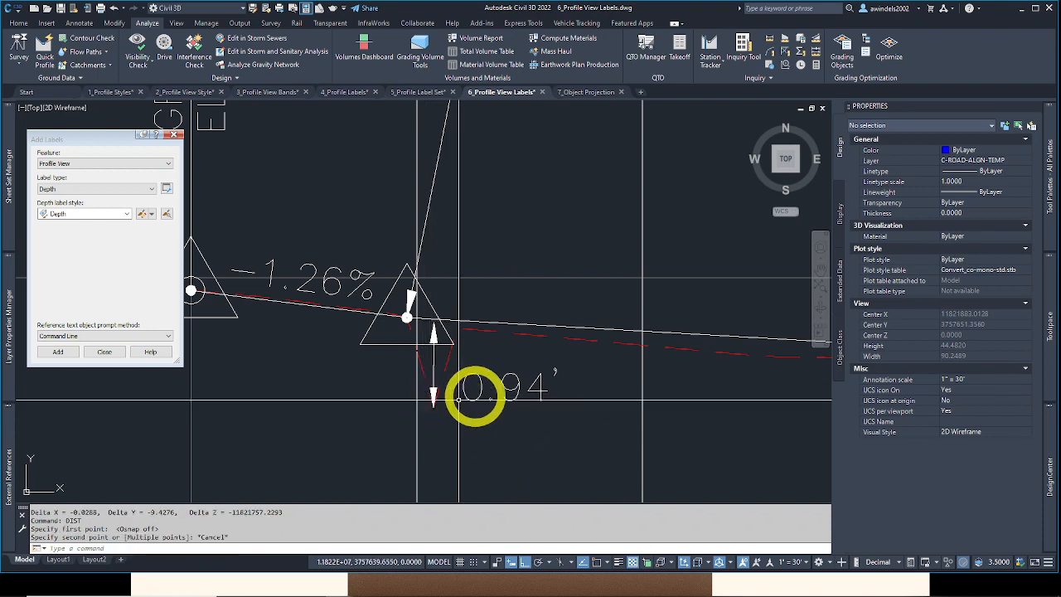
Step: Select the depth label near the tie-in to inspect its properties, and clear the selection
{"action": "left_click", "coordinate": [486, 390]}
{"action": "middle_click_drag", "start_coordinate": [541, 412], "coordinate": [531, 443]}
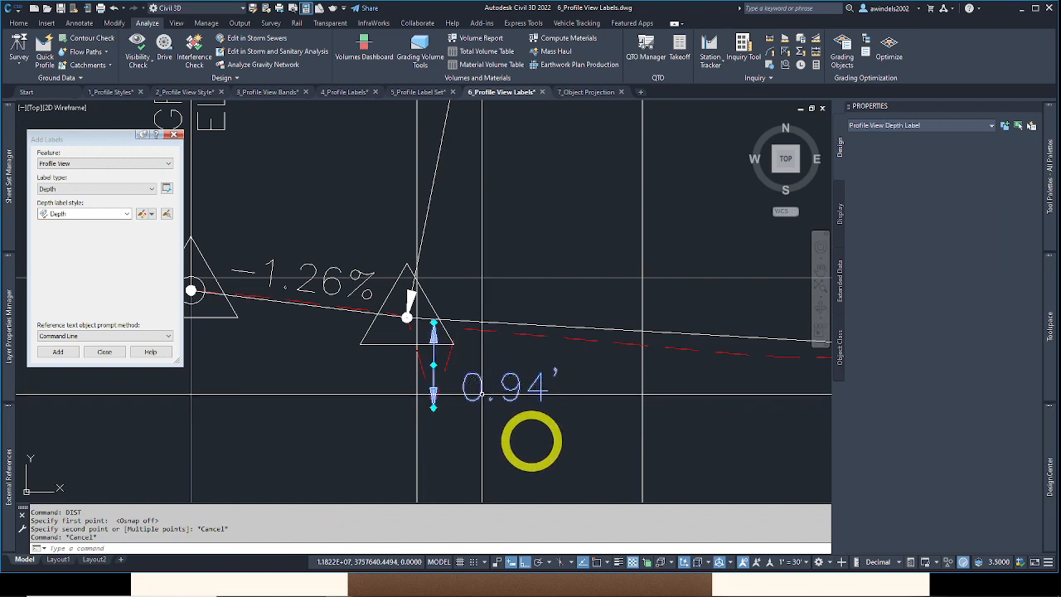
{"action": "scroll", "coordinate": [573, 404], "scroll_direction": "down", "scroll_amount": 2}
{"action": "middle_click_drag", "start_coordinate": [573, 404], "coordinate": [450, 351]}
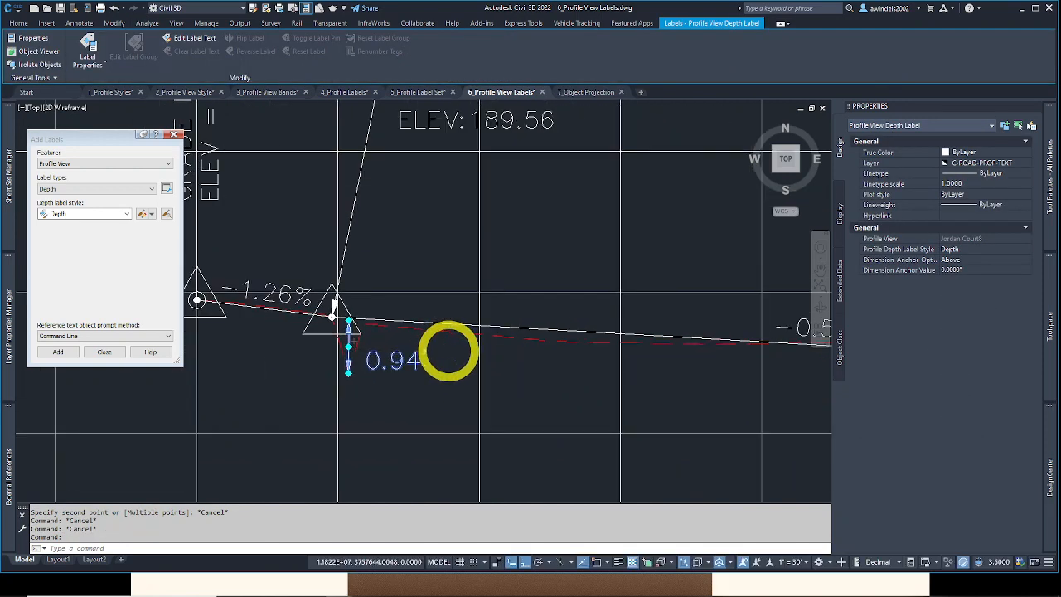
{"action": "scroll", "coordinate": [450, 351], "scroll_direction": "down", "scroll_amount": 5}
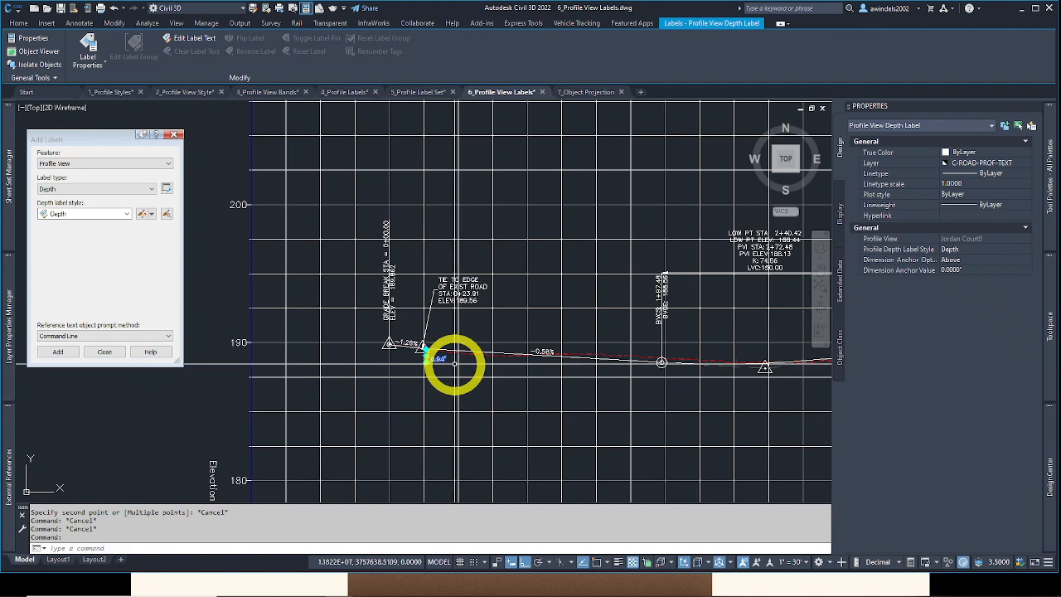
{"action": "scroll", "coordinate": [455, 364], "scroll_direction": "down", "scroll_amount": 2}
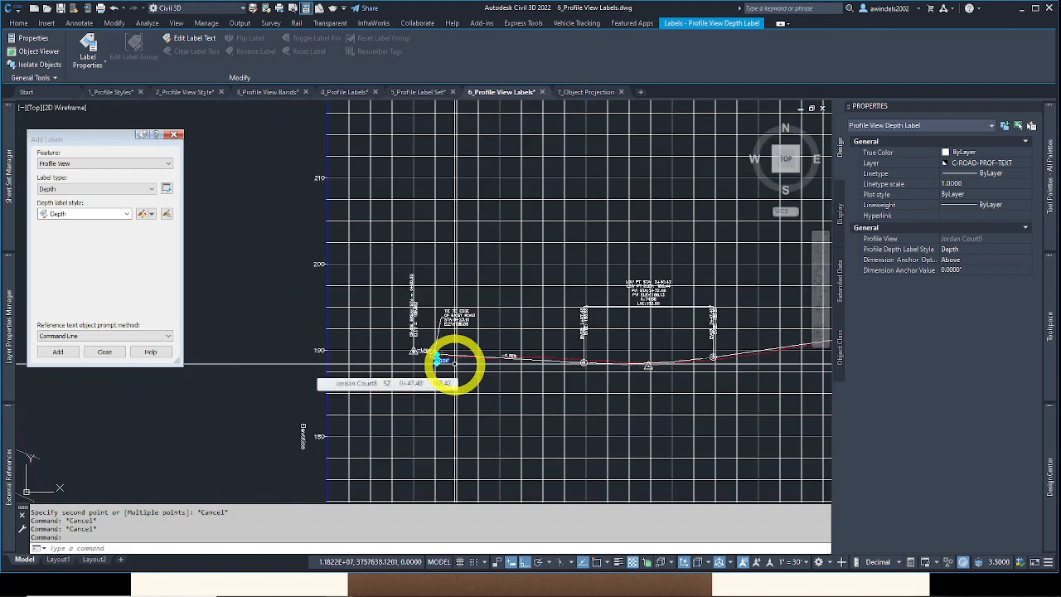
{"action": "key", "text": "Escape"}
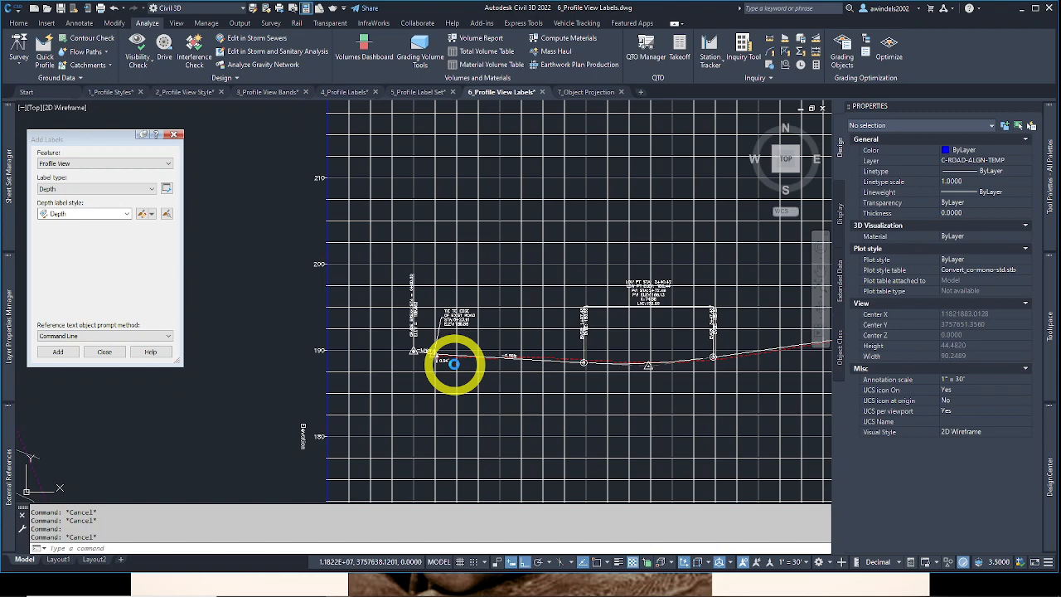
Step: Draw a horizontal polyline across the Jordan Court alignment in plan, just above the PT at 4+20.38, with Ortho on
{"action": "scroll", "coordinate": [448, 358], "scroll_direction": "down", "scroll_amount": 10}
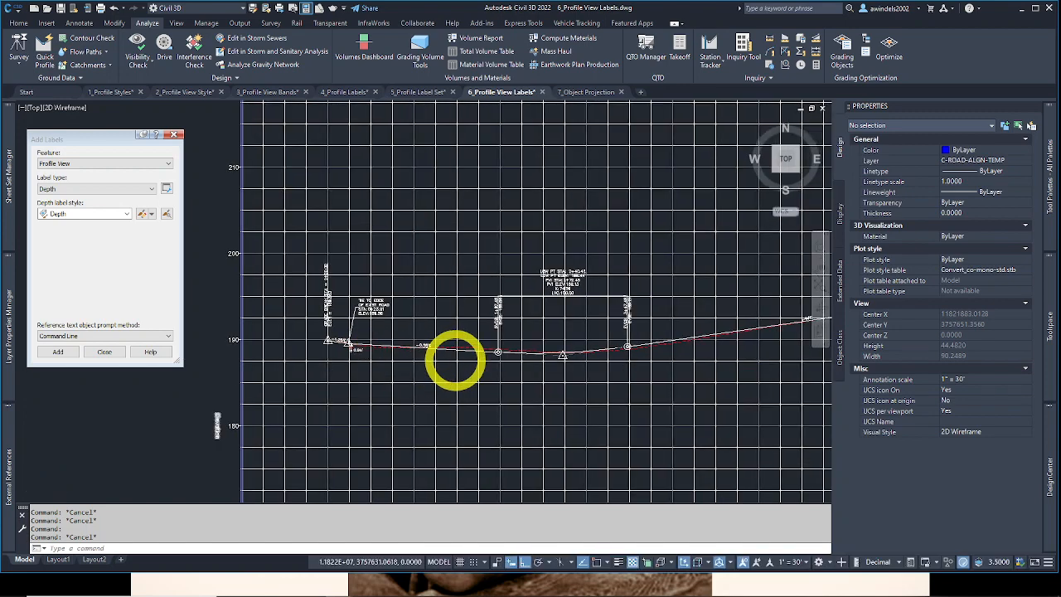
{"action": "scroll", "coordinate": [477, 358], "scroll_direction": "down", "scroll_amount": 3}
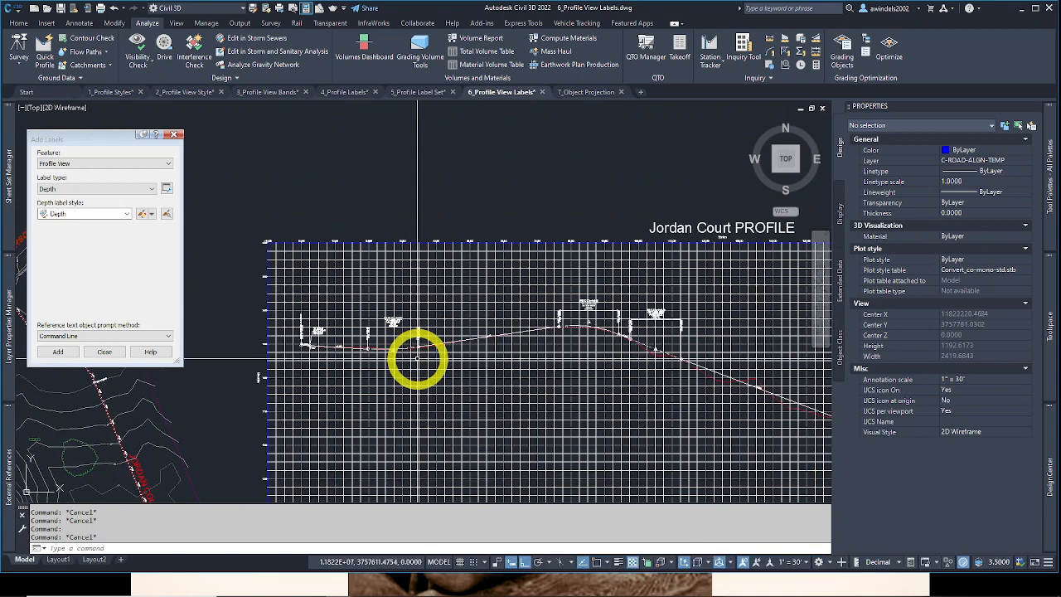
{"action": "middle_click_drag", "start_coordinate": [516, 364], "coordinate": [526, 347]}
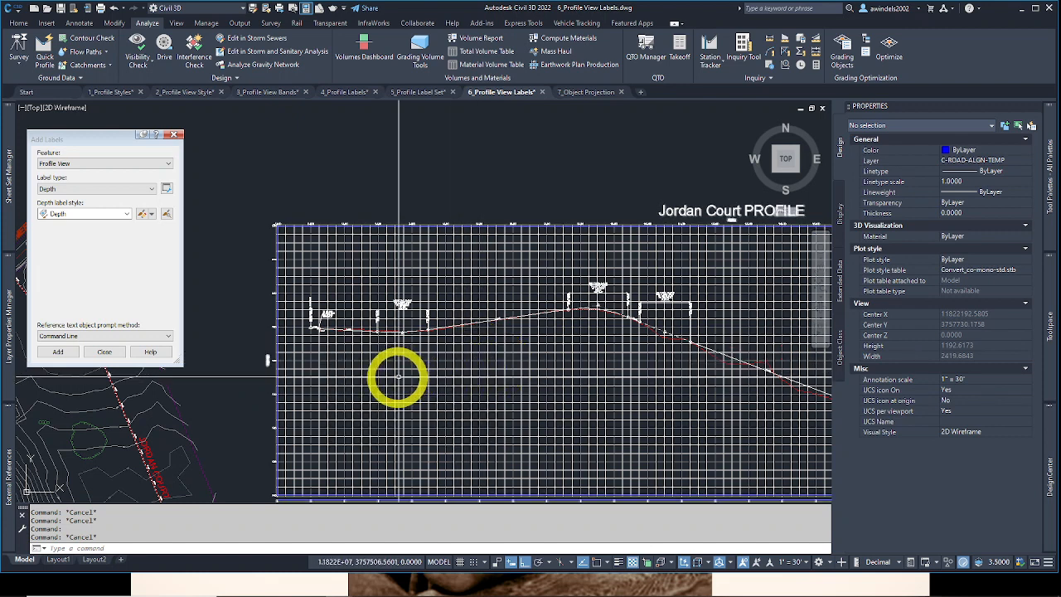
{"action": "middle_click_drag", "start_coordinate": [395, 373], "coordinate": [511, 340]}
{"action": "scroll", "coordinate": [293, 367], "scroll_direction": "up", "scroll_amount": 2}
{"action": "middle_click_drag", "start_coordinate": [292, 366], "coordinate": [510, 386]}
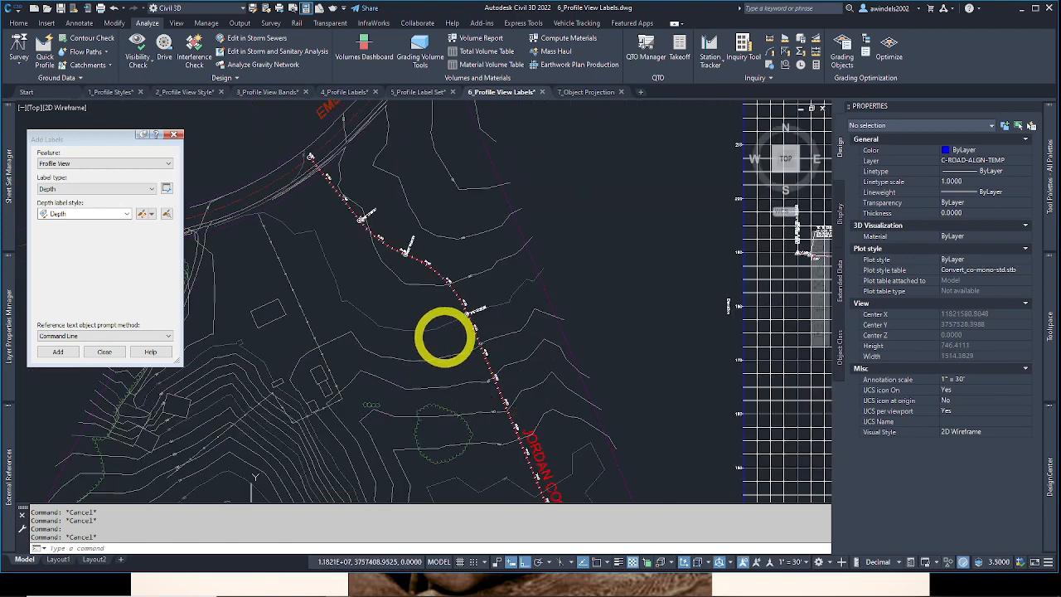
{"action": "middle_click_drag", "start_coordinate": [441, 336], "coordinate": [440, 383]}
{"action": "key", "text": "Escape"}
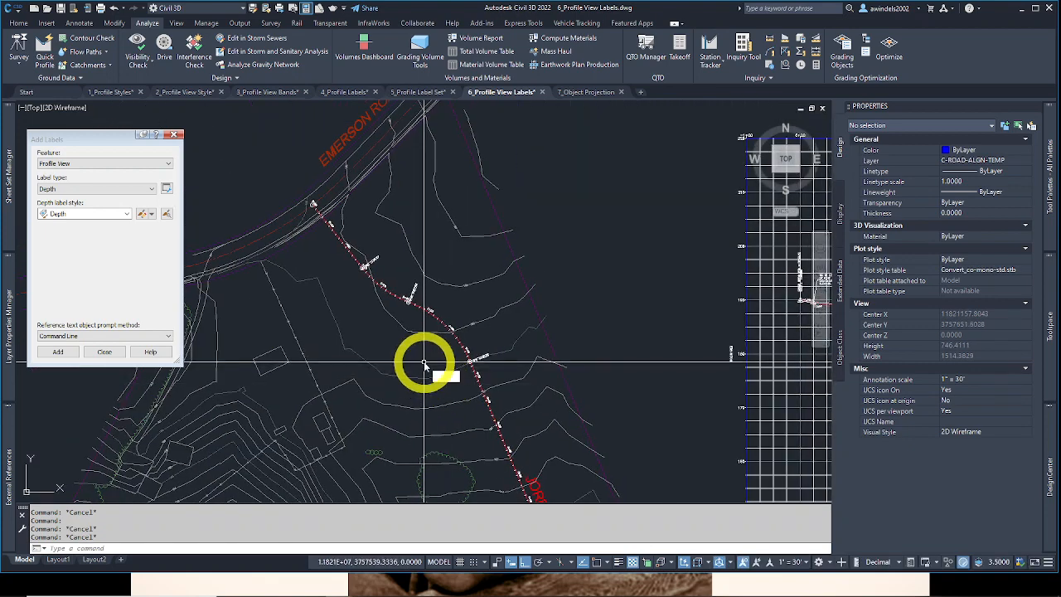
{"action": "type", "text": "pl"}
{"action": "key", "text": "Return"}
{"action": "left_click", "coordinate": [419, 354]}
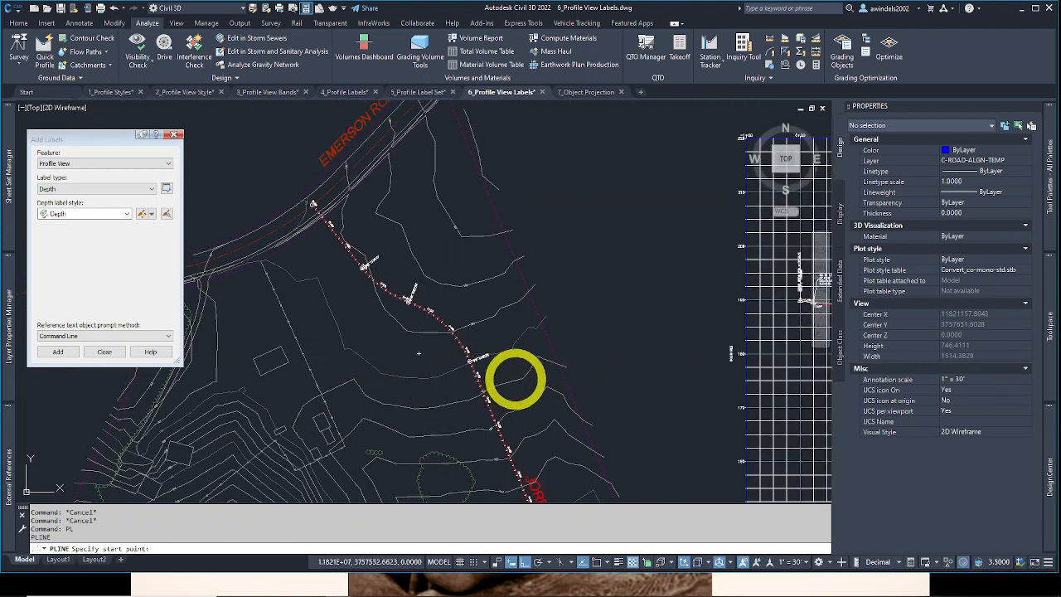
{"action": "scroll", "coordinate": [509, 369], "scroll_direction": "up", "scroll_amount": 2}
{"action": "left_click", "coordinate": [514, 378]}
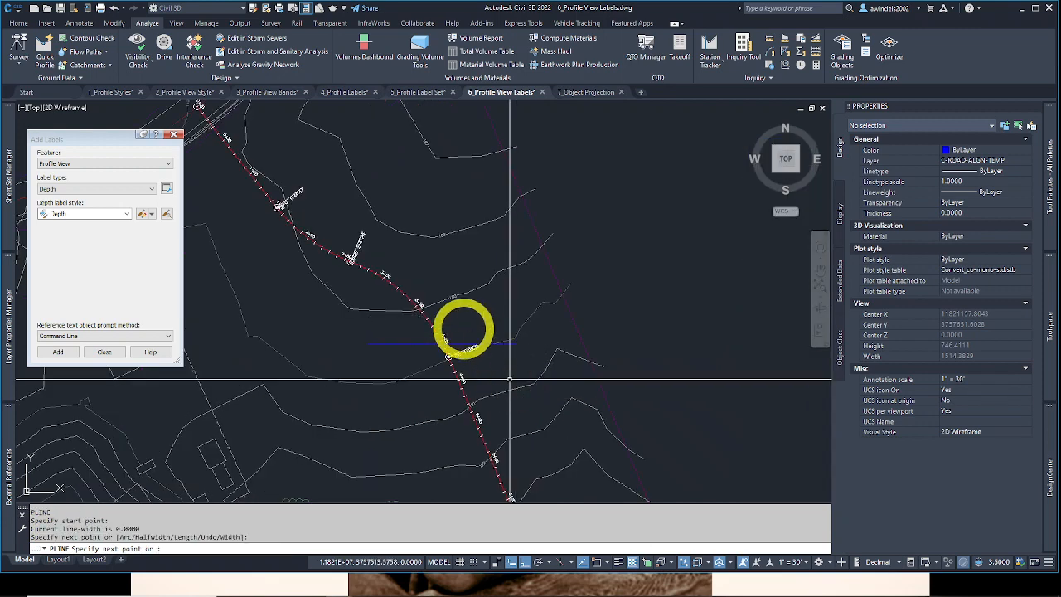
{"action": "key", "text": "Escape"}
{"action": "key", "text": "Escape"}
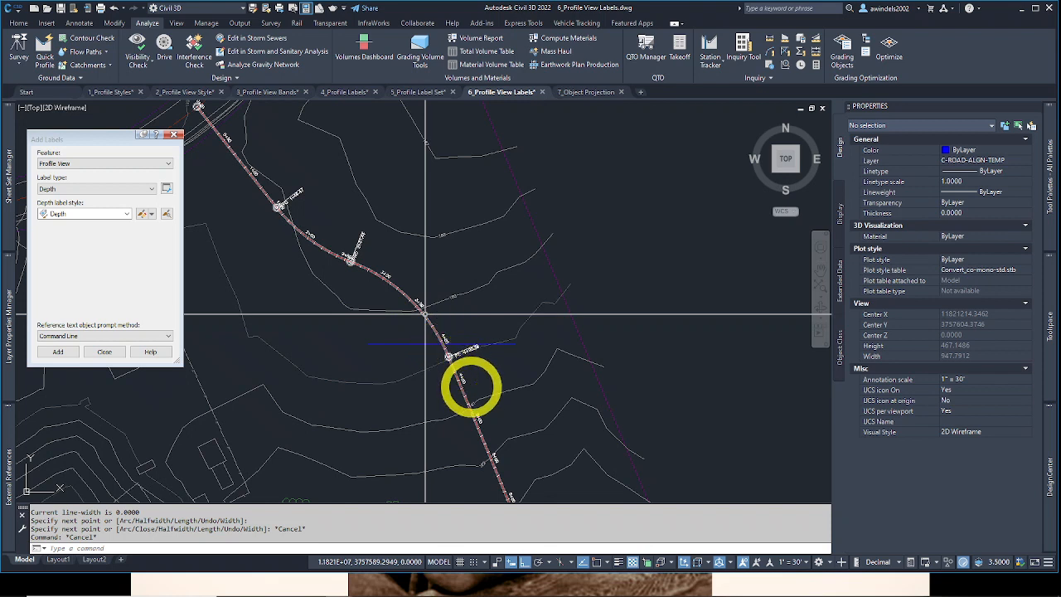
{"action": "scroll", "coordinate": [433, 332], "scroll_direction": "up", "scroll_amount": 4}
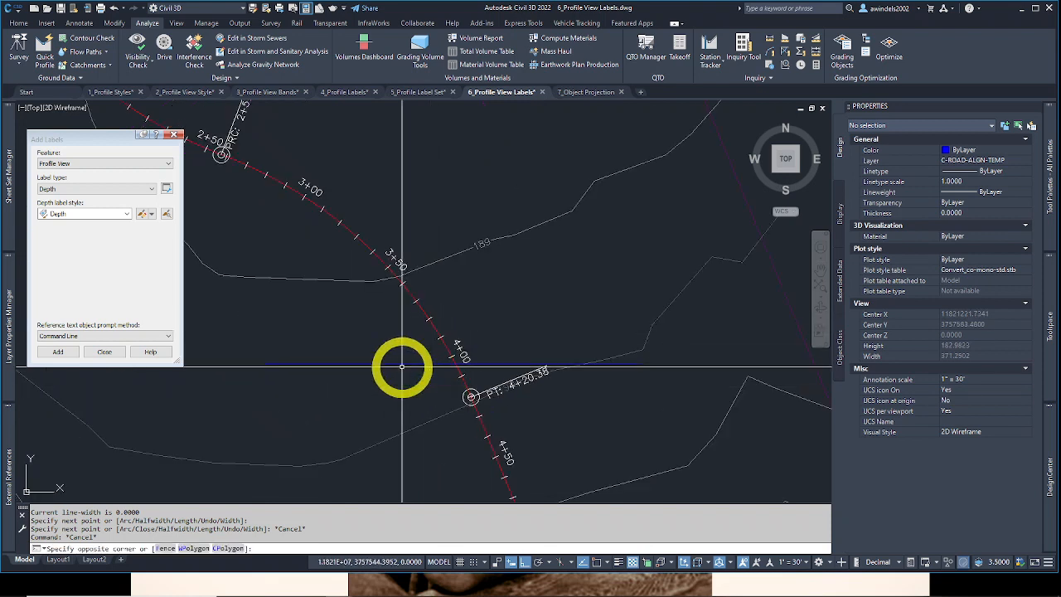
{"action": "left_click", "coordinate": [402, 366]}
{"action": "left_click_drag", "start_coordinate": [410, 376], "coordinate": [390, 356]}
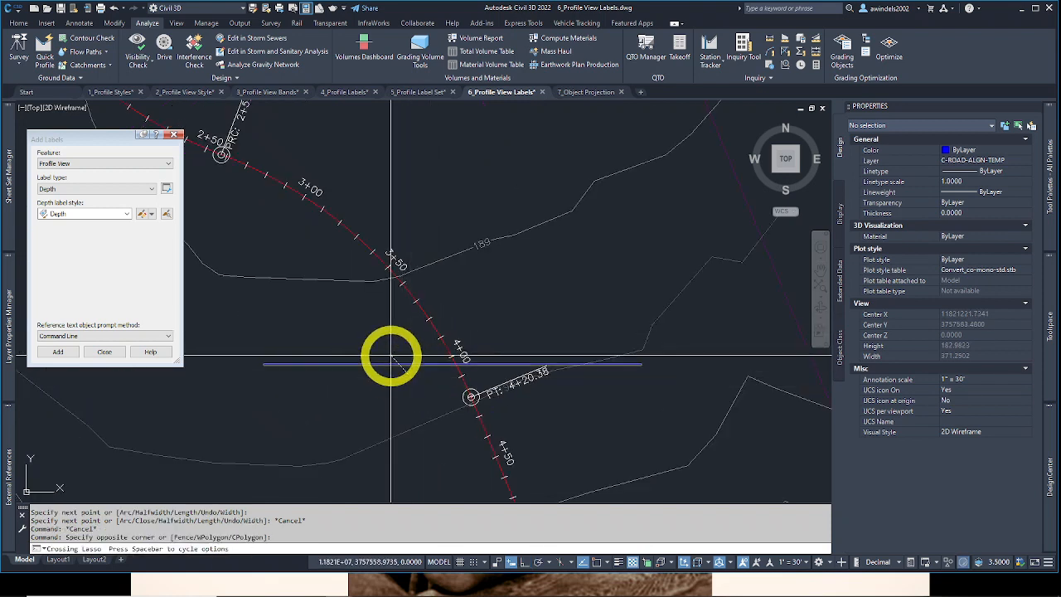
{"action": "key", "text": "Escape"}
{"action": "key", "text": "Escape"}
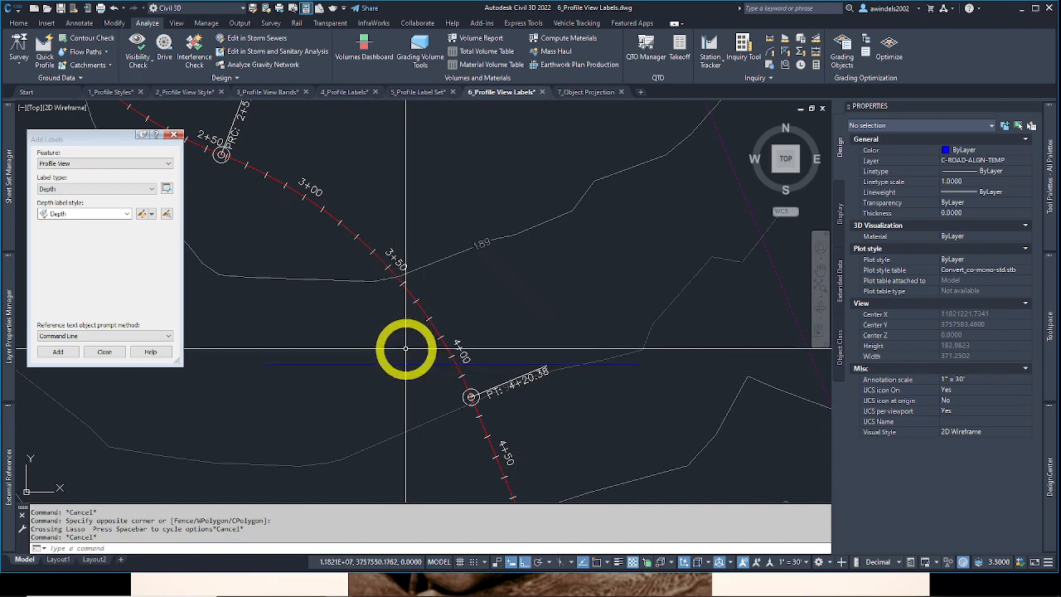
Step: Draw a slanted polyline west of the alignment, roughly parallel to it past the PT at 4+20.38, with Ortho turned off
{"action": "type", "text": "pl"}
{"action": "key", "text": "Return"}
{"action": "left_click", "coordinate": [400, 340]}
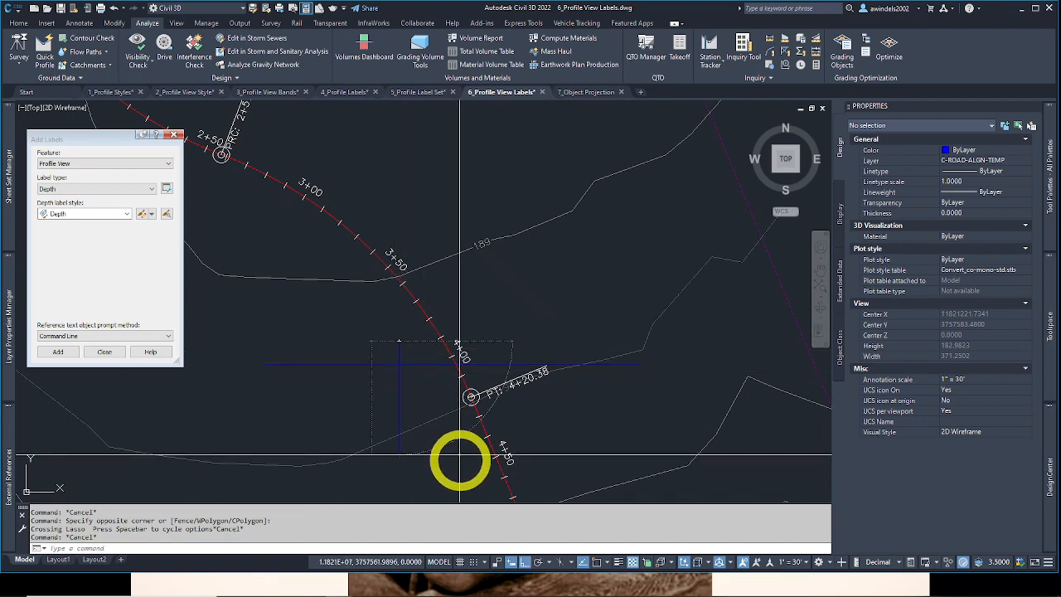
{"action": "middle_click_drag", "start_coordinate": [460, 462], "coordinate": [449, 402]}
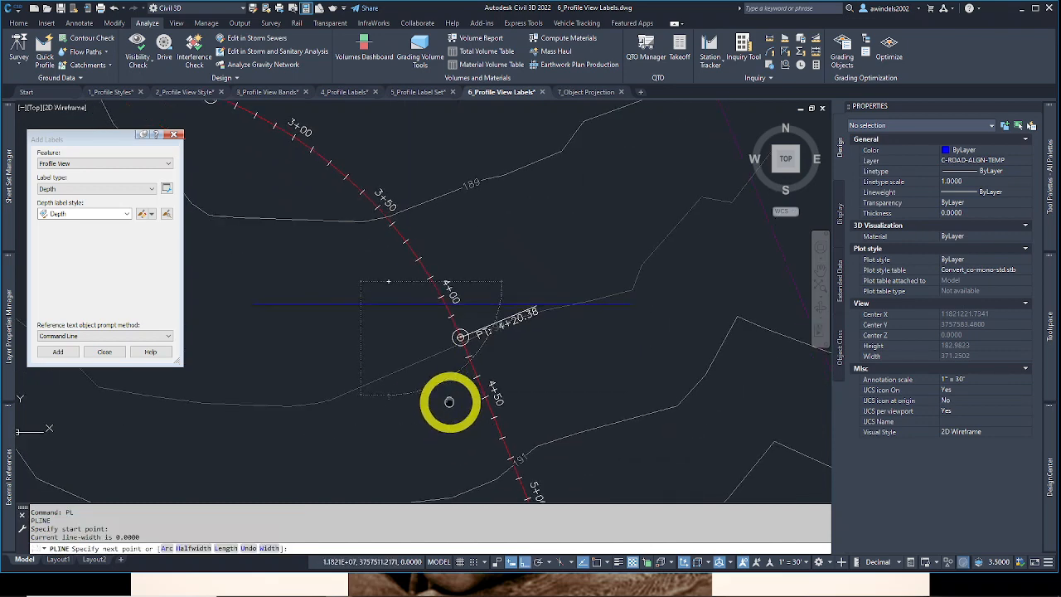
{"action": "key", "text": "F8"}
{"action": "left_click", "coordinate": [473, 455]}
{"action": "key", "text": "Escape"}
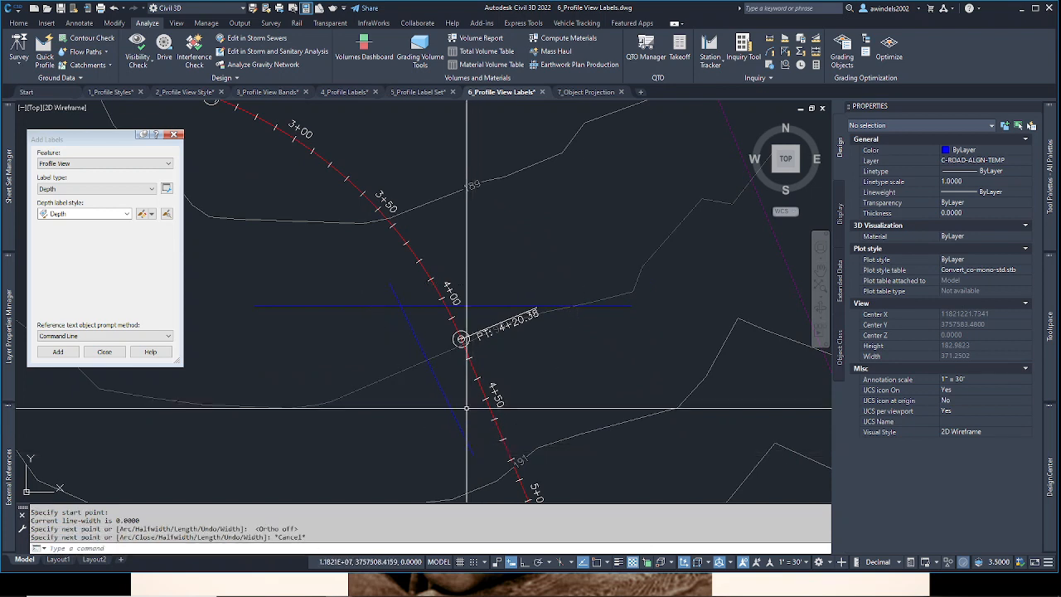
{"action": "double_click", "coordinate": [248, 322]}
{"action": "middle_click_drag", "start_coordinate": [248, 322], "coordinate": [247, 354]}
{"action": "key", "text": "Escape"}
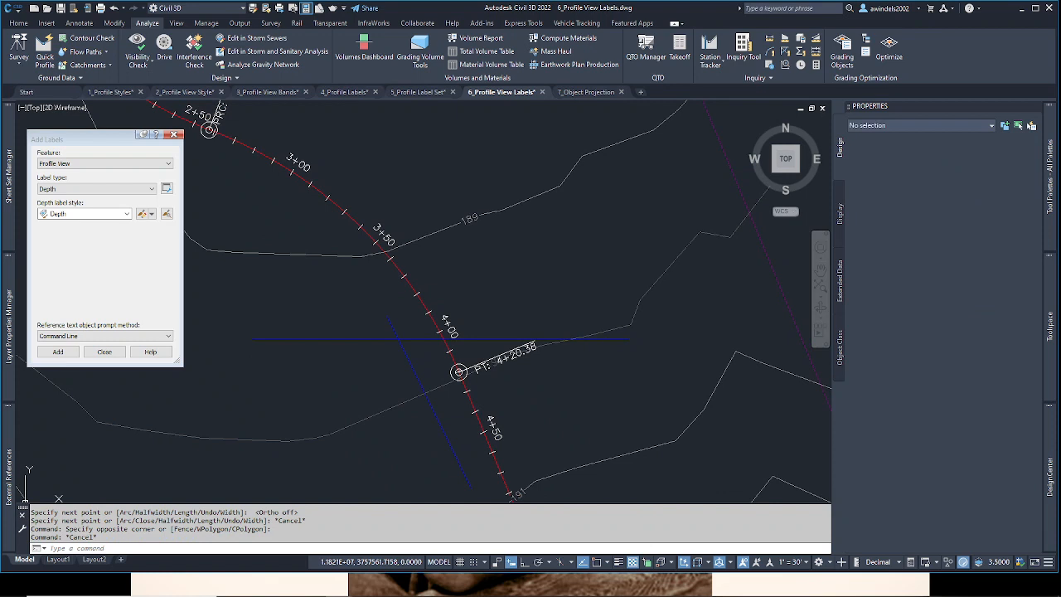
{"action": "middle_click_drag", "start_coordinate": [438, 347], "coordinate": [442, 354]}
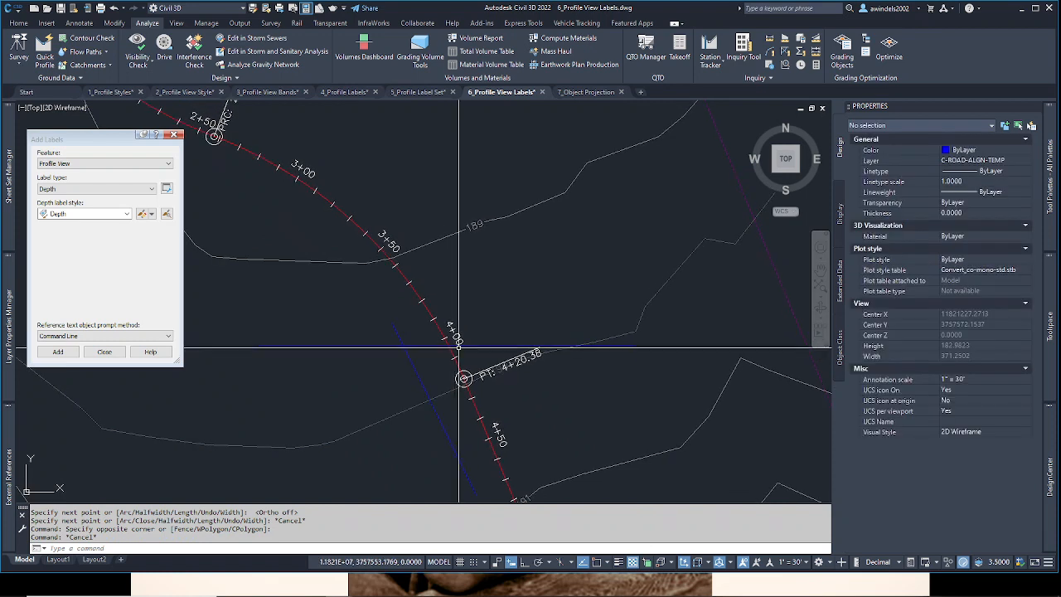
{"action": "key", "text": "Escape"}
Step: Erase the horizontal and slanted polylines drawn near the PT at 4+20.38
{"action": "left_click", "coordinate": [431, 351]}
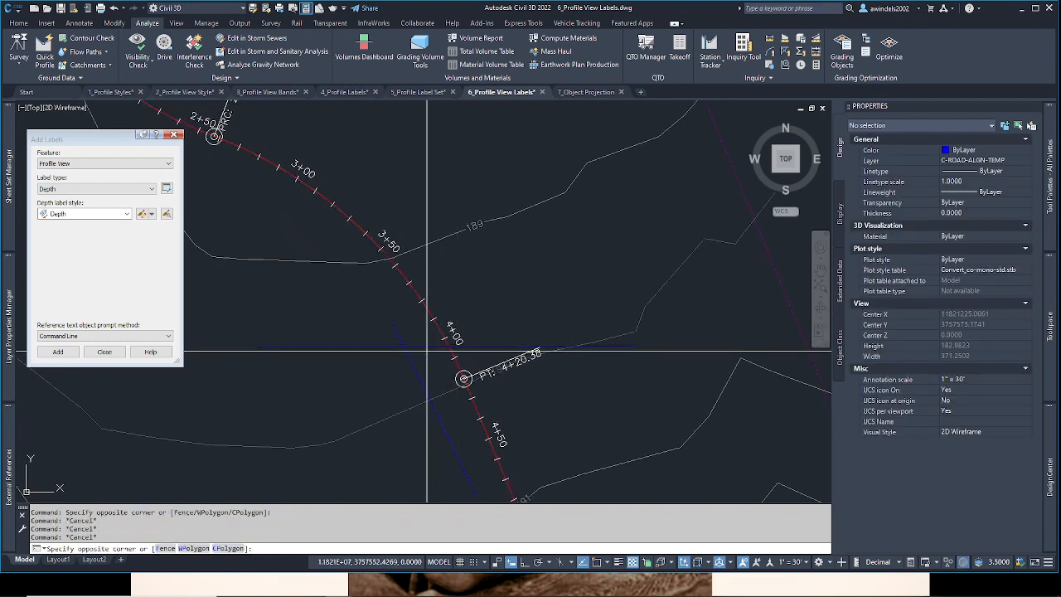
{"action": "left_click", "coordinate": [382, 343]}
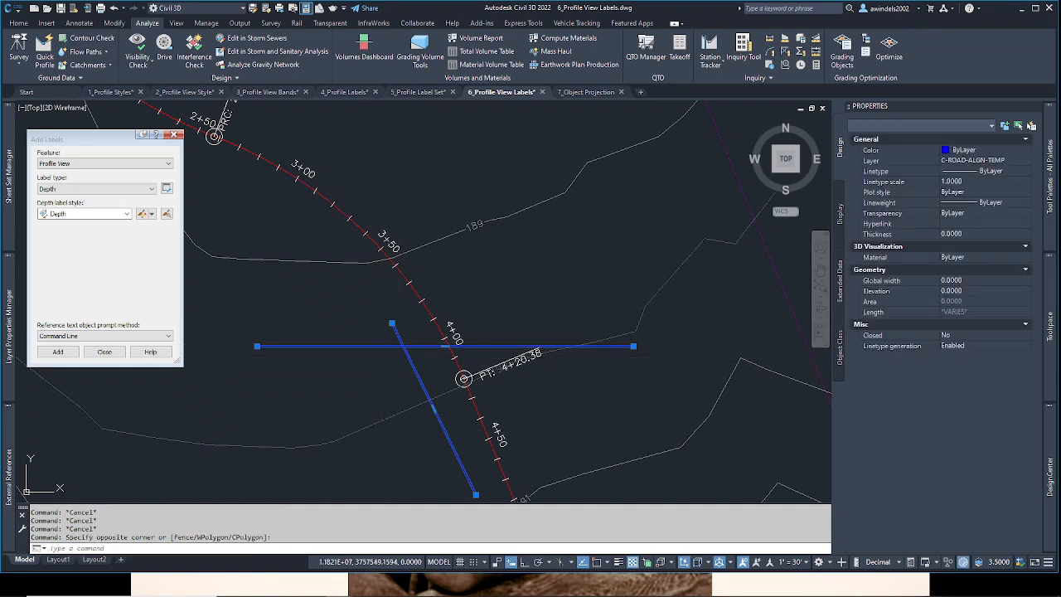
{"action": "key", "text": "Delete"}
Step: Compare the Jordan Court alignment in plan with its profile view, checking the station, offset and surface elevation tooltip beside the alignment
{"action": "scroll", "coordinate": [399, 358], "scroll_direction": "down", "scroll_amount": 2}
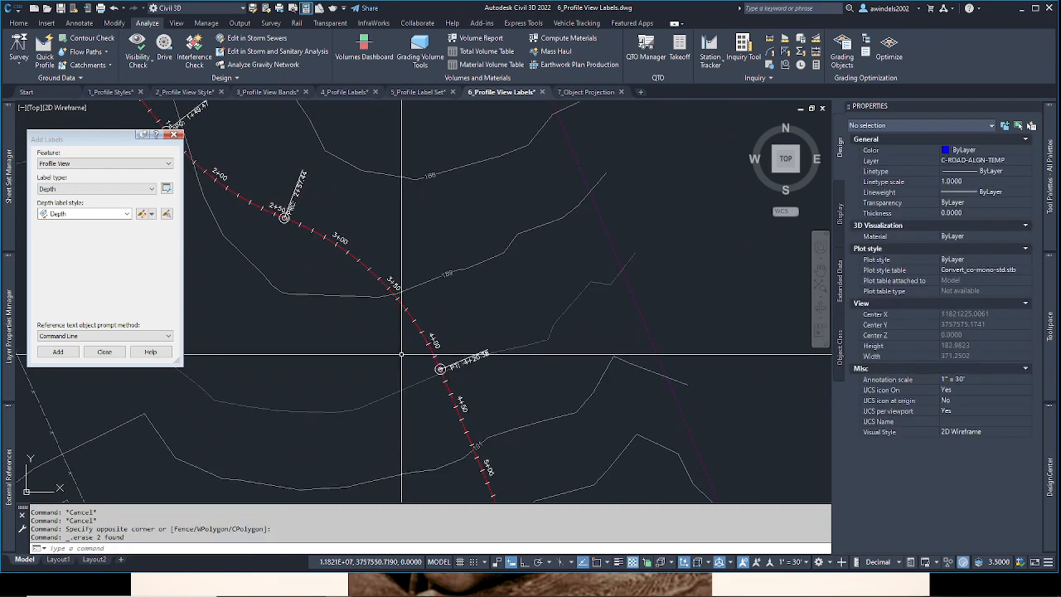
{"action": "scroll", "coordinate": [401, 357], "scroll_direction": "down", "scroll_amount": 2}
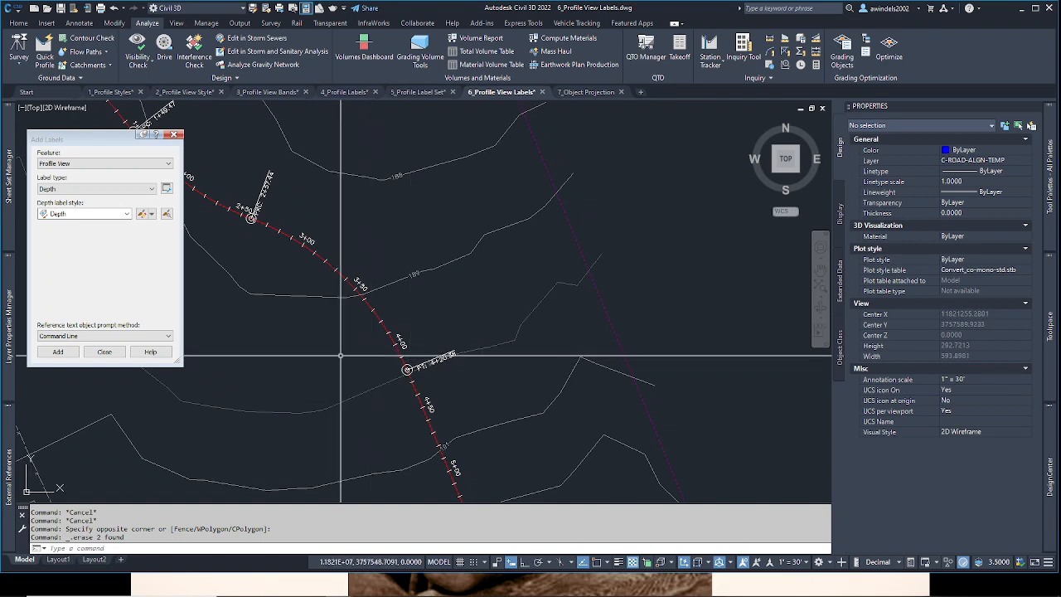
{"action": "scroll", "coordinate": [340, 356], "scroll_direction": "down", "scroll_amount": 4}
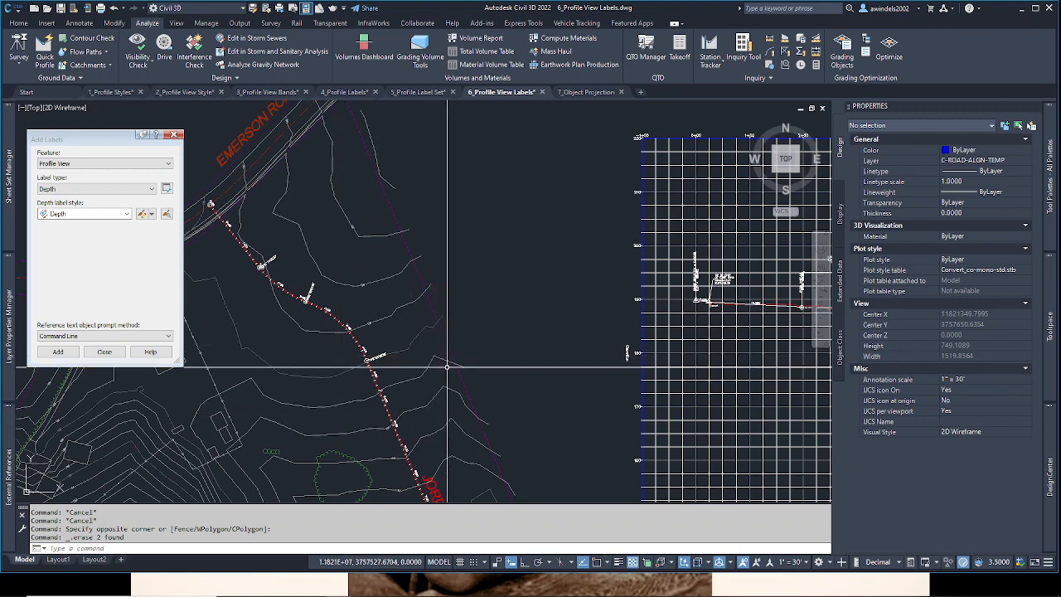
{"action": "middle_click_drag", "start_coordinate": [339, 357], "coordinate": [226, 296]}
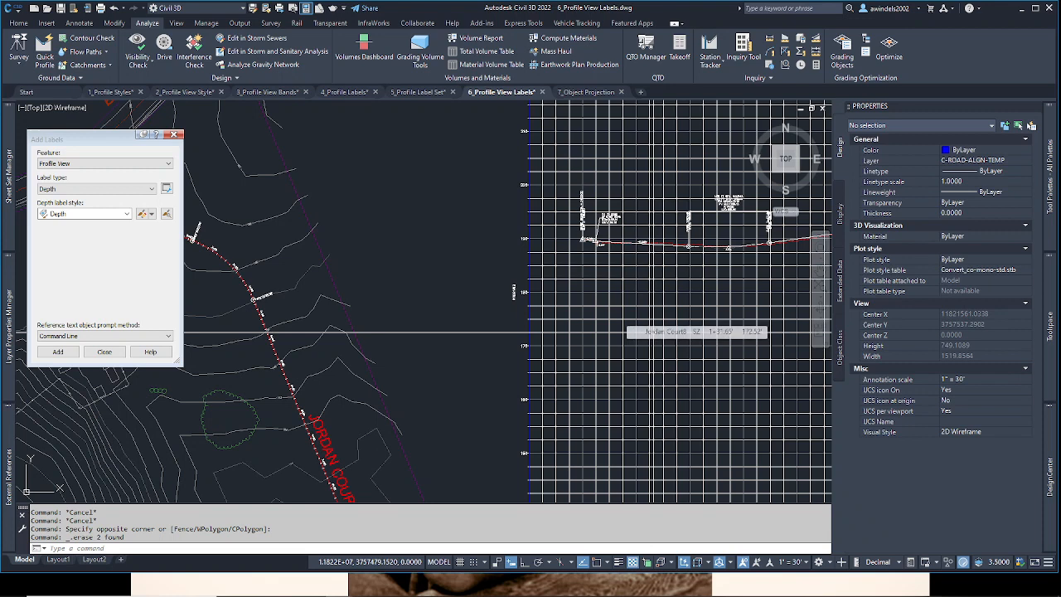
{"action": "middle_click_drag", "start_coordinate": [427, 370], "coordinate": [550, 367]}
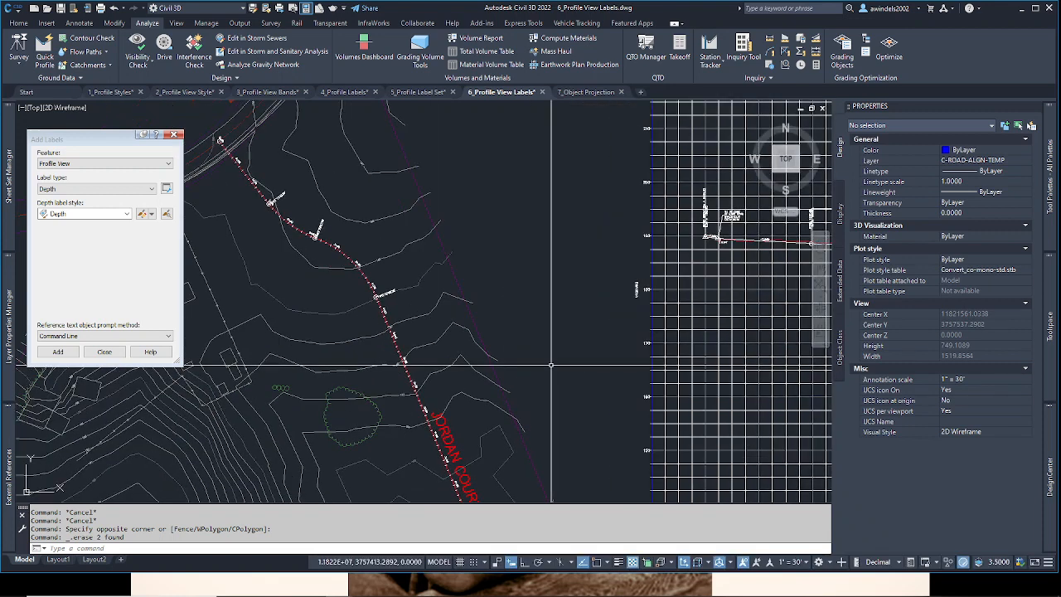
{"action": "mouse_move", "coordinate": [427, 309]}
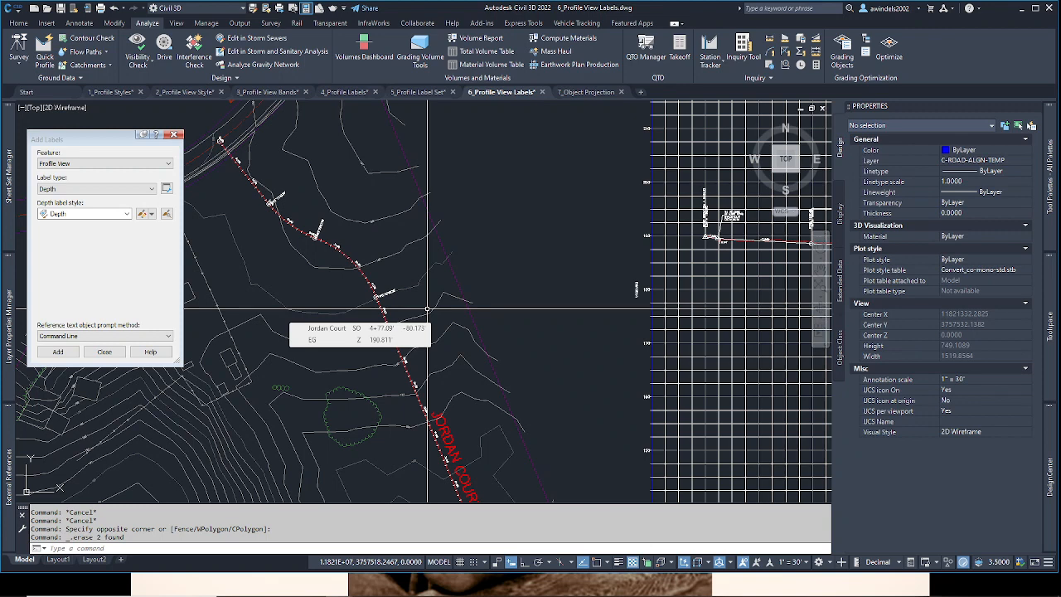
{"action": "middle_click_drag", "start_coordinate": [786, 236], "coordinate": [530, 261]}
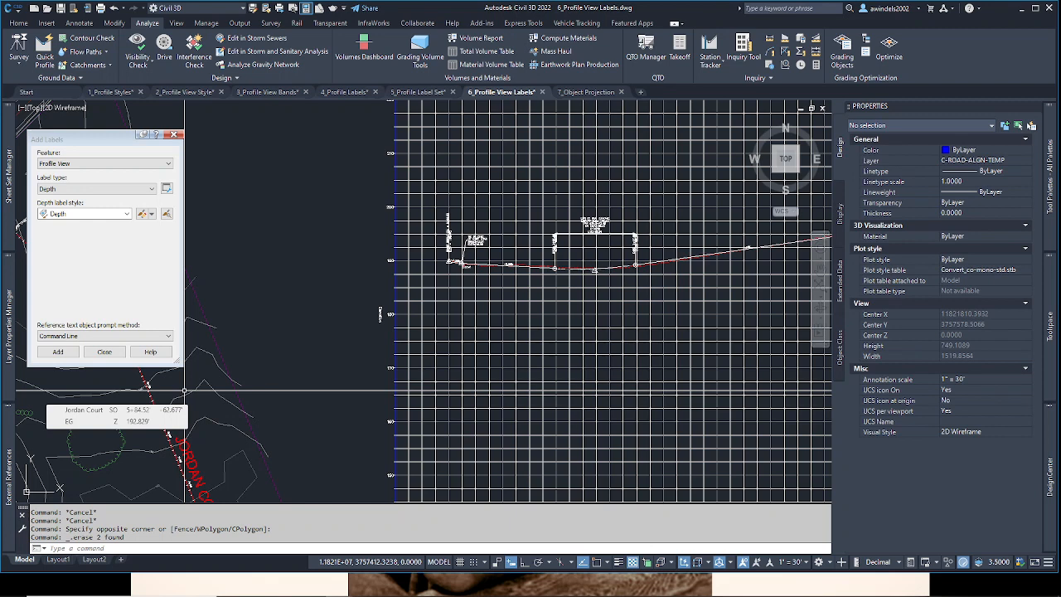
{"action": "middle_click_drag", "start_coordinate": [146, 397], "coordinate": [240, 384]}
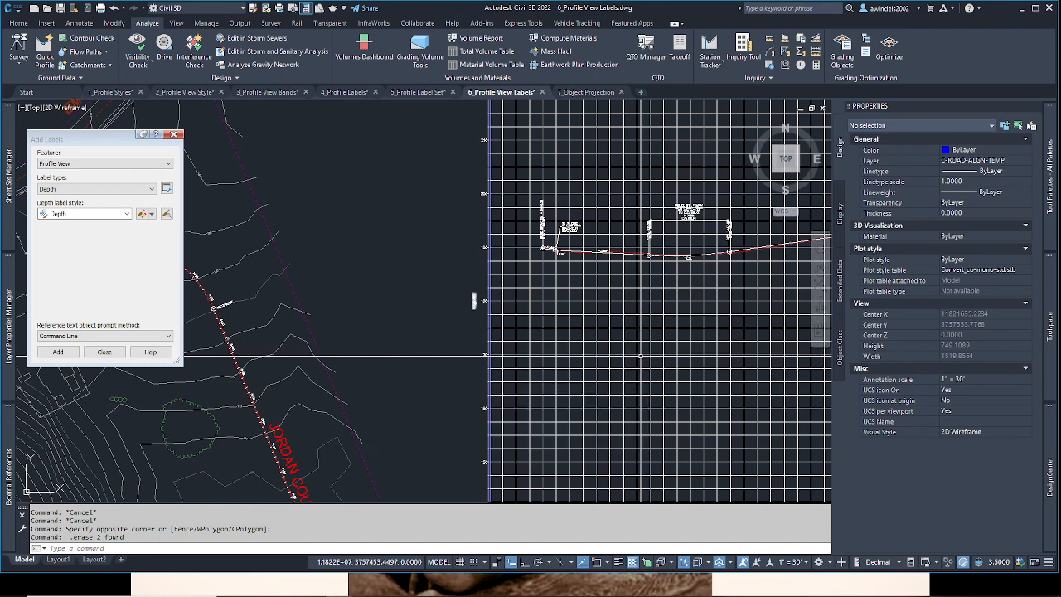
Step: Select the Jordan Court profile view by its grid to inspect its style and parent alignment
{"action": "middle_click_drag", "start_coordinate": [696, 357], "coordinate": [496, 398]}
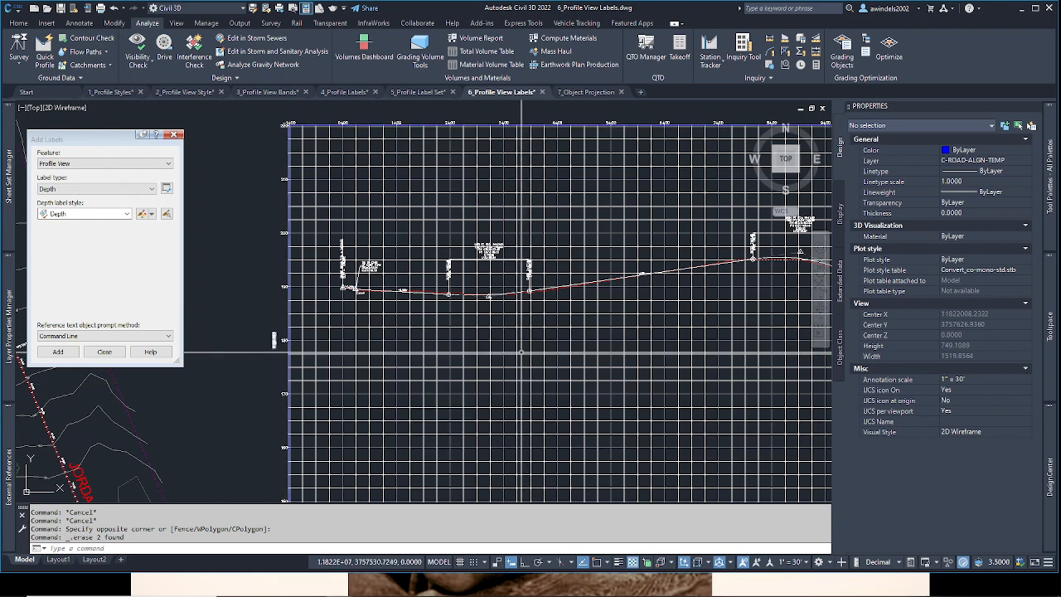
{"action": "left_click", "coordinate": [524, 353]}
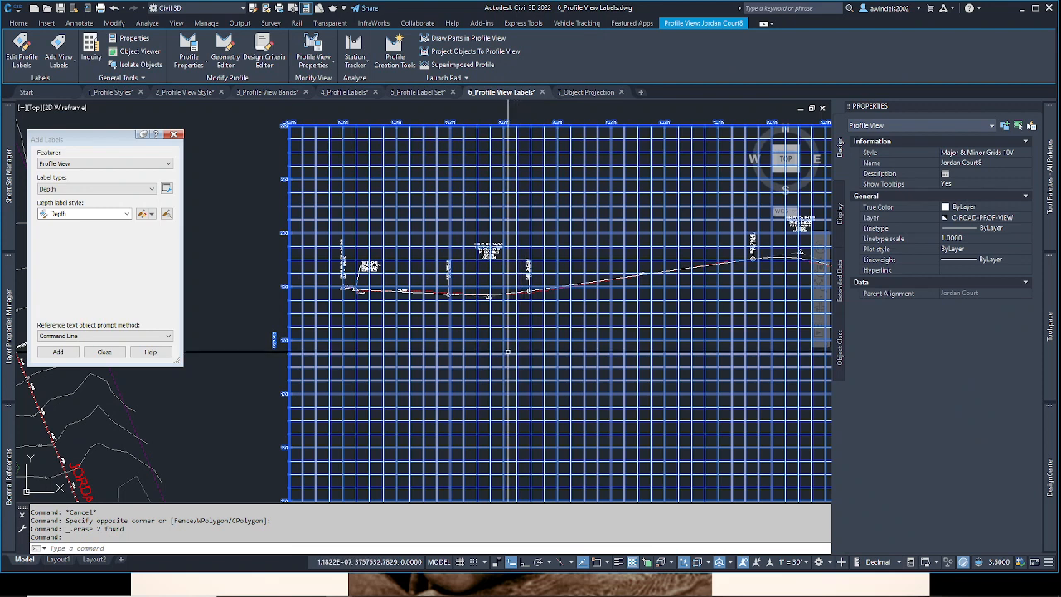
{"action": "middle_click_drag", "start_coordinate": [506, 328], "coordinate": [518, 359]}
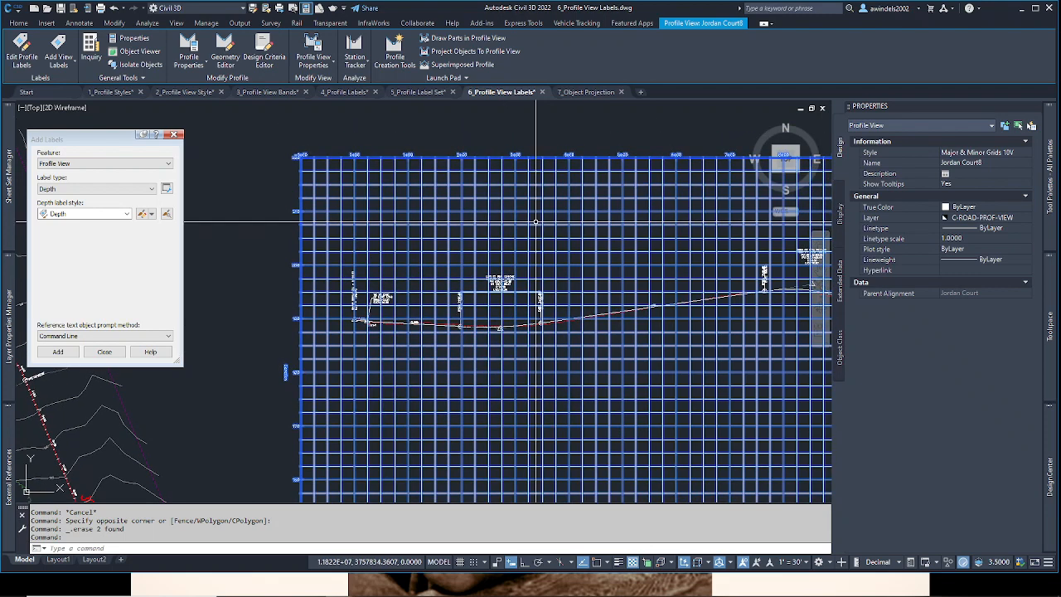
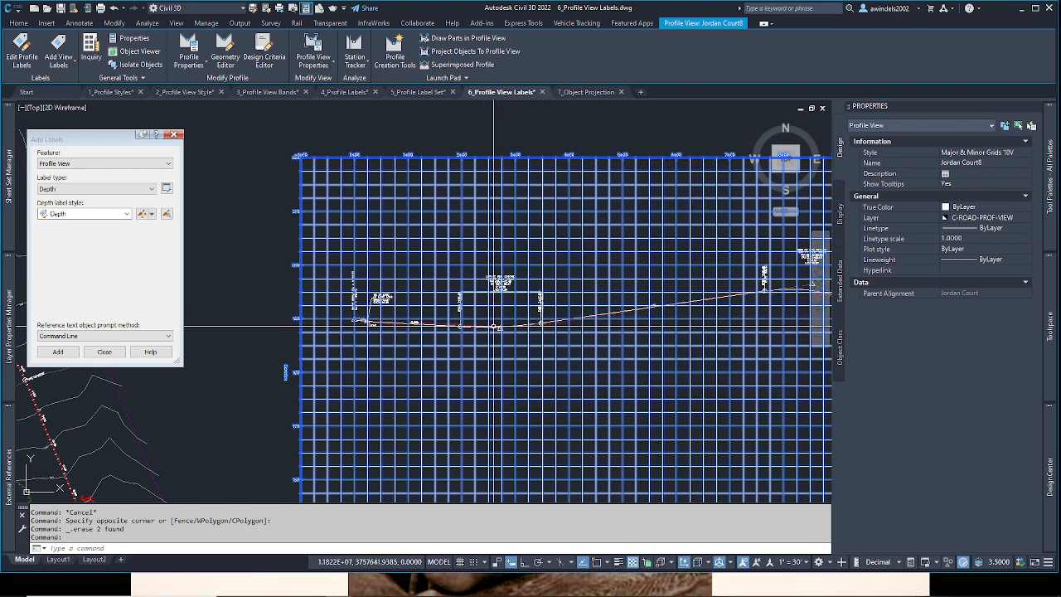
{"action": "mouse_move", "coordinate": [483, 327]}
{"action": "middle_mouse_down"}
{"action": "mouse_move", "coordinate": [699, 232]}
{"action": "mouse_move", "coordinate": [385, 358]}
{"action": "middle_mouse_up"}
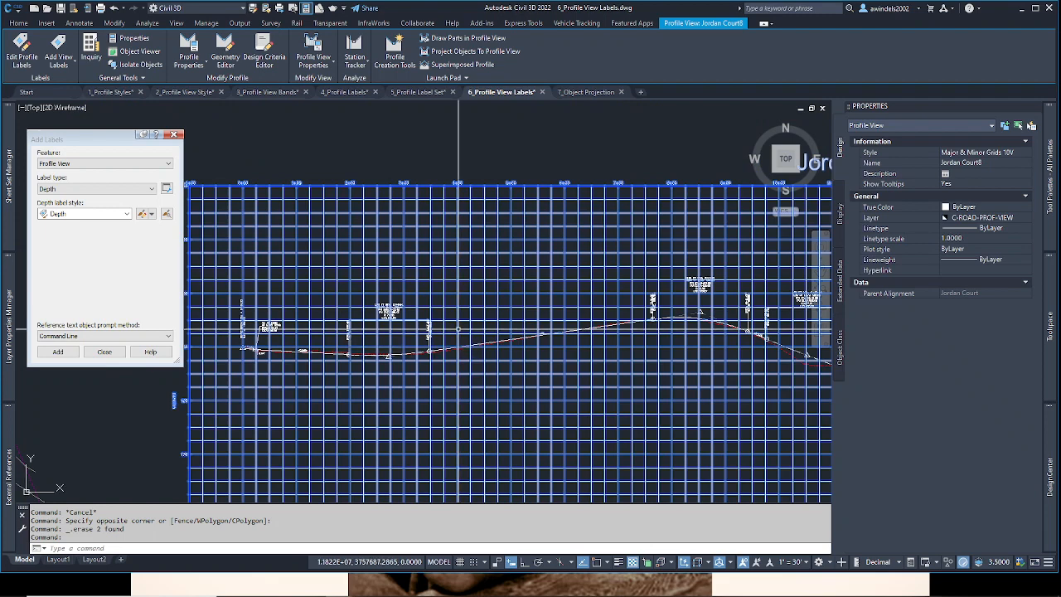
{"action": "middle_click_drag", "start_coordinate": [468, 270], "coordinate": [561, 335]}
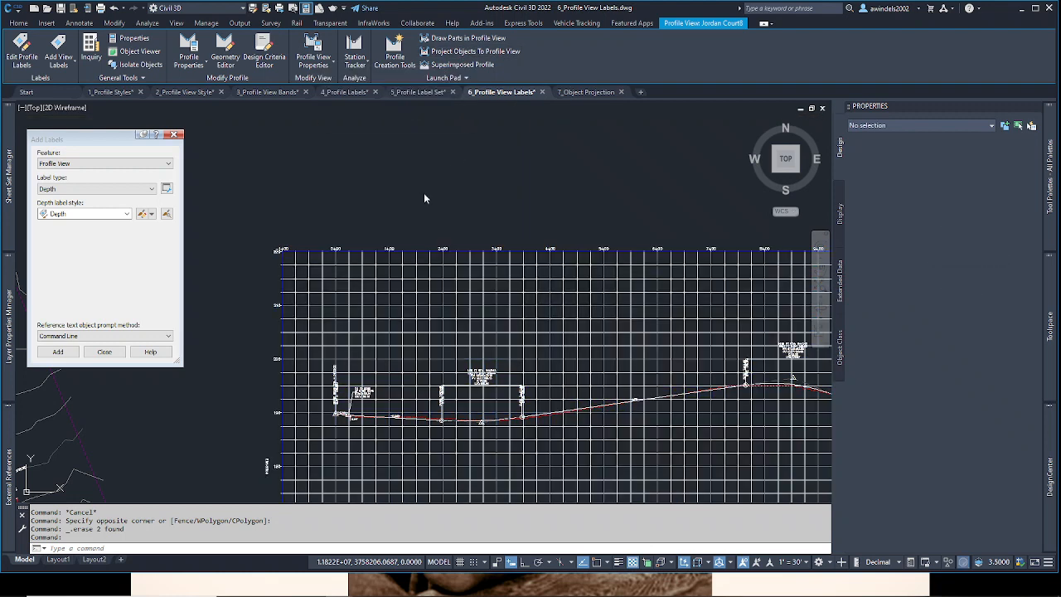
{"action": "middle_click_drag", "start_coordinate": [318, 190], "coordinate": [398, 153]}
{"action": "middle_click_drag", "start_coordinate": [308, 306], "coordinate": [671, 191]}
{"action": "mouse_move", "coordinate": [441, 306]}
{"action": "middle_mouse_down"}
{"action": "mouse_move", "coordinate": [540, 344]}
{"action": "mouse_move", "coordinate": [547, 136]}
{"action": "middle_mouse_up"}
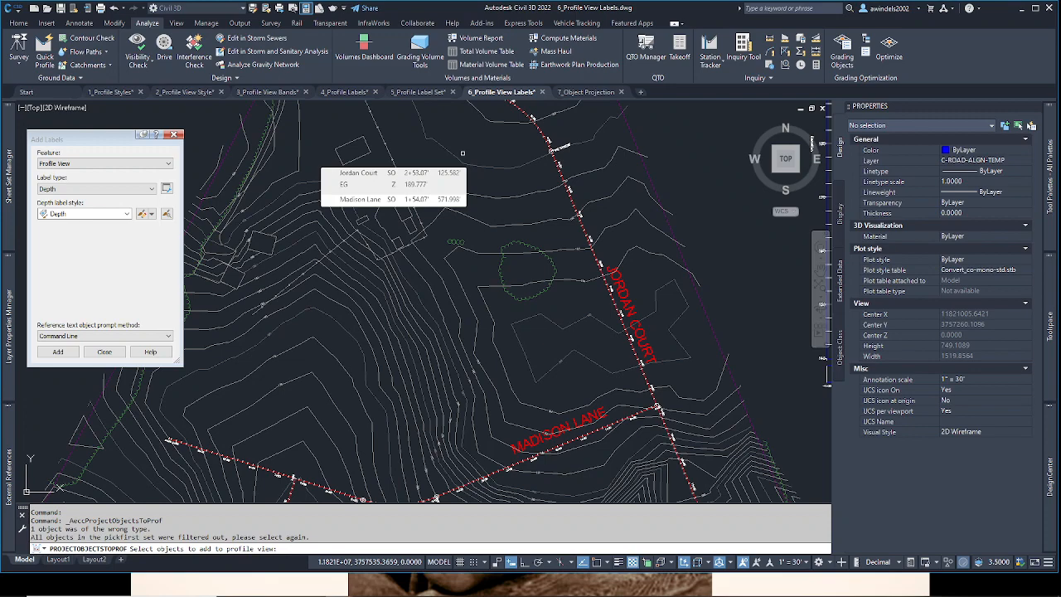
{"action": "middle_click_drag", "start_coordinate": [449, 242], "coordinate": [504, 149]}
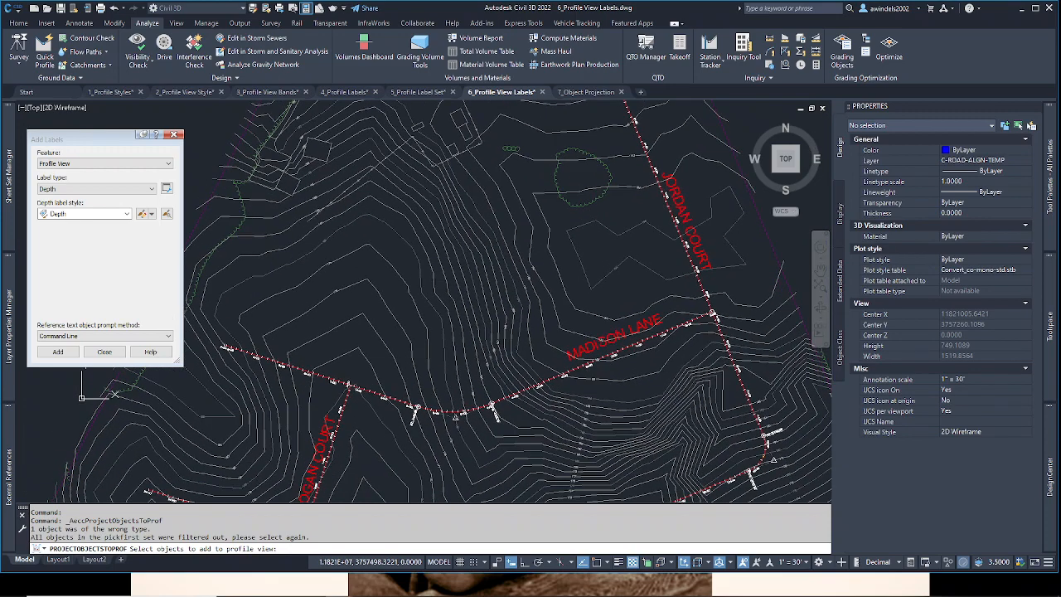
{"action": "middle_click_drag", "start_coordinate": [537, 215], "coordinate": [402, 296]}
{"action": "mouse_move", "coordinate": [527, 237]}
{"action": "middle_mouse_down"}
{"action": "mouse_move", "coordinate": [552, 320]}
{"action": "mouse_move", "coordinate": [483, 192]}
{"action": "middle_mouse_up"}
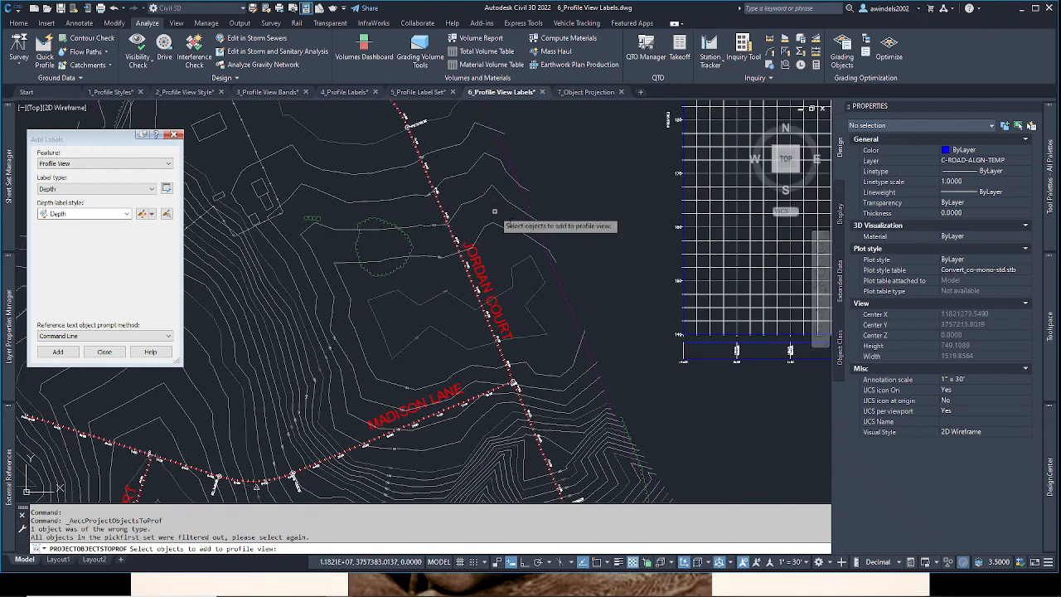
{"action": "key", "text": "Escape"}
{"action": "mouse_move", "coordinate": [538, 226]}
{"action": "middle_mouse_down"}
{"action": "mouse_move", "coordinate": [397, 275]}
{"action": "mouse_move", "coordinate": [405, 285]}
{"action": "middle_mouse_up"}
{"action": "key", "text": "Escape"}
{"action": "key", "text": "Escape"}
{"action": "scroll", "coordinate": [396, 271], "scroll_direction": "down", "scroll_amount": 2}
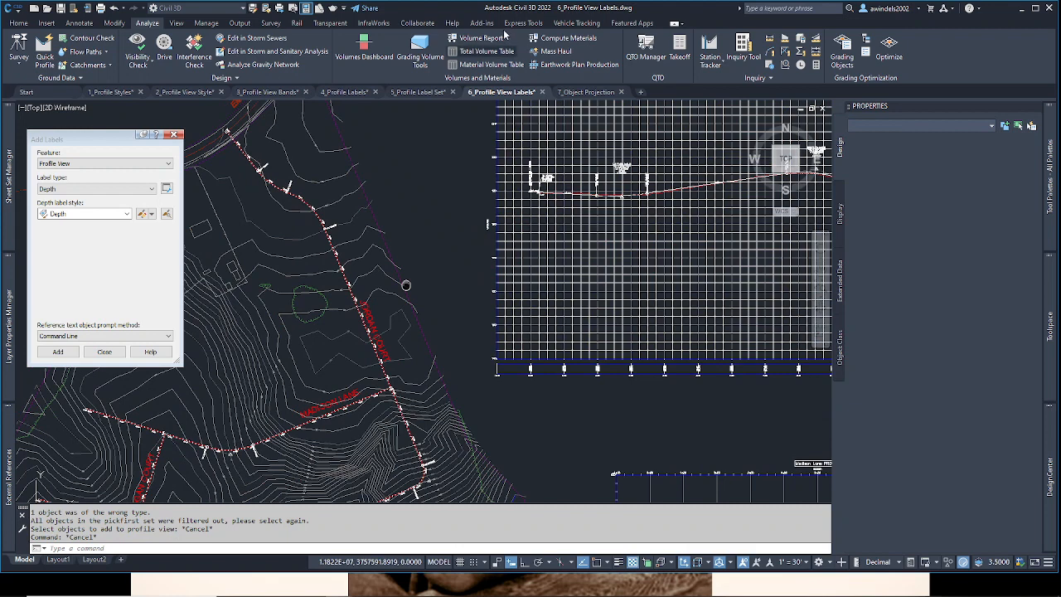
Step: Switch to the 7_Object Projection drawing and turn on Ortho mode
{"action": "left_click", "coordinate": [579, 94]}
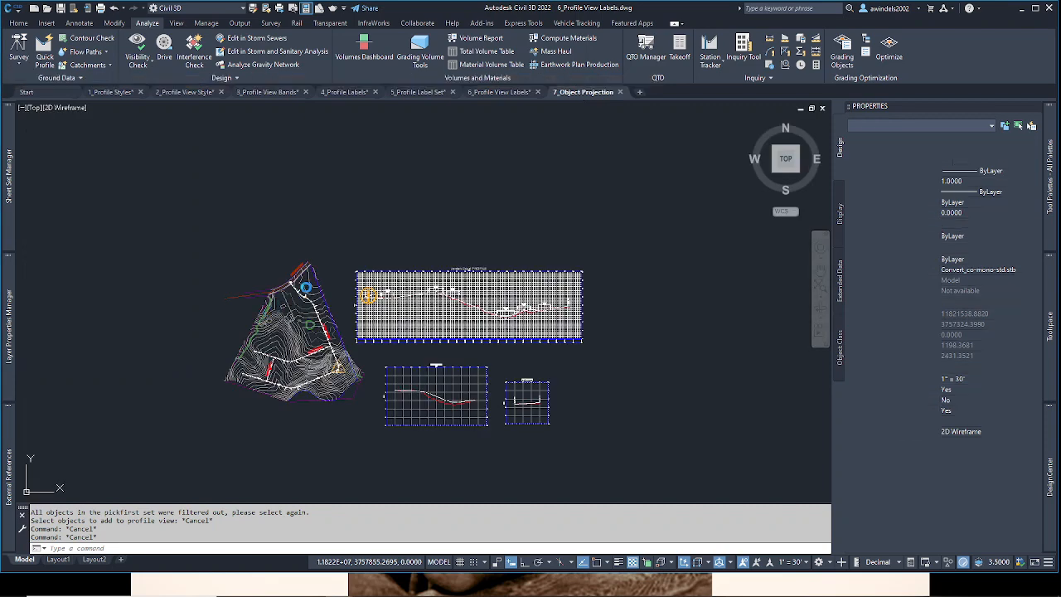
{"action": "scroll", "coordinate": [304, 290], "scroll_direction": "up", "scroll_amount": 6}
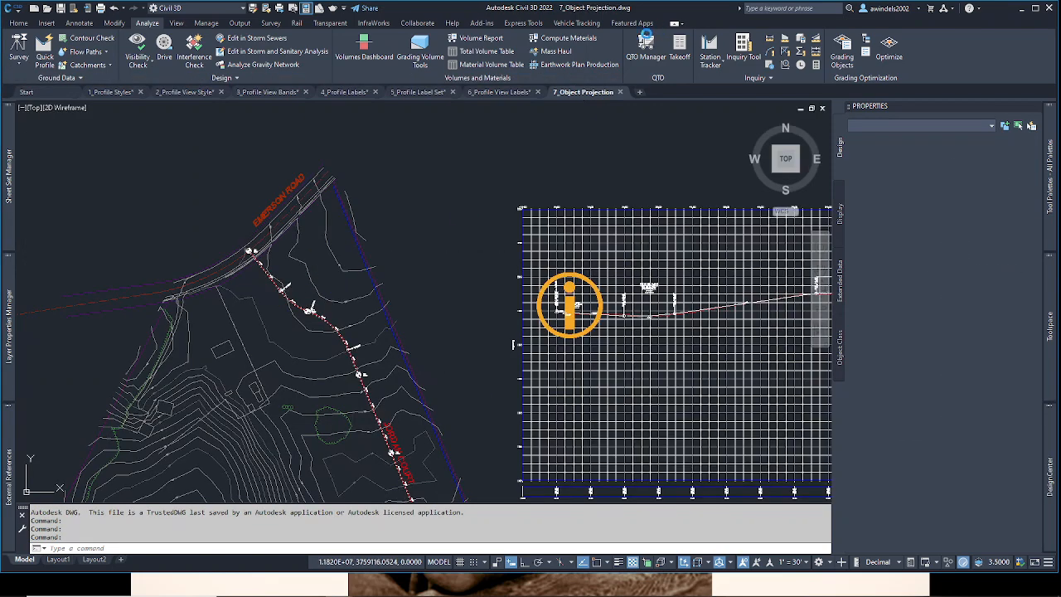
{"action": "left_click", "coordinate": [514, 93]}
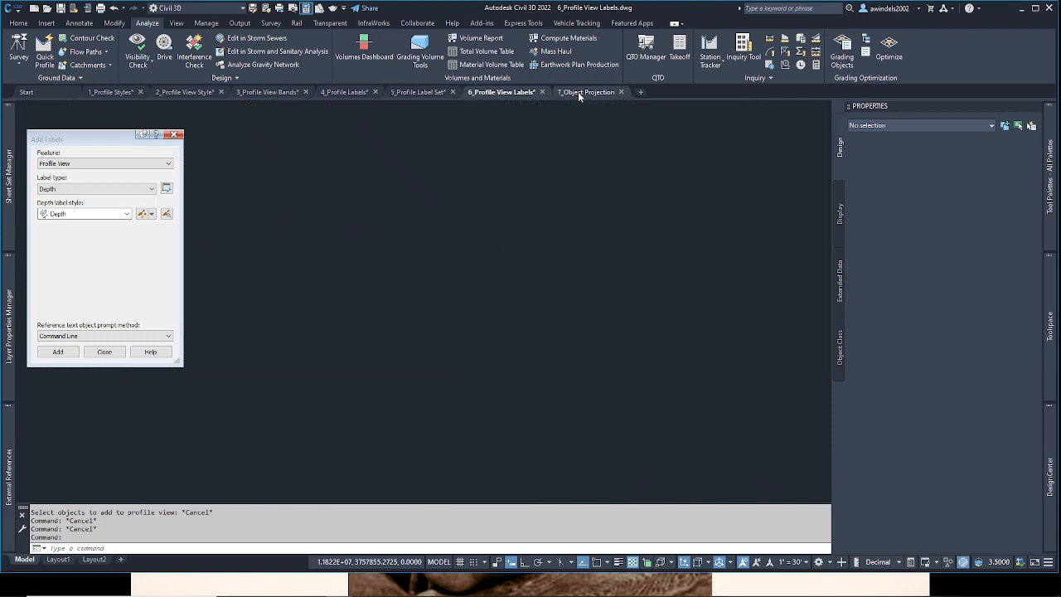
{"action": "left_click", "coordinate": [579, 92]}
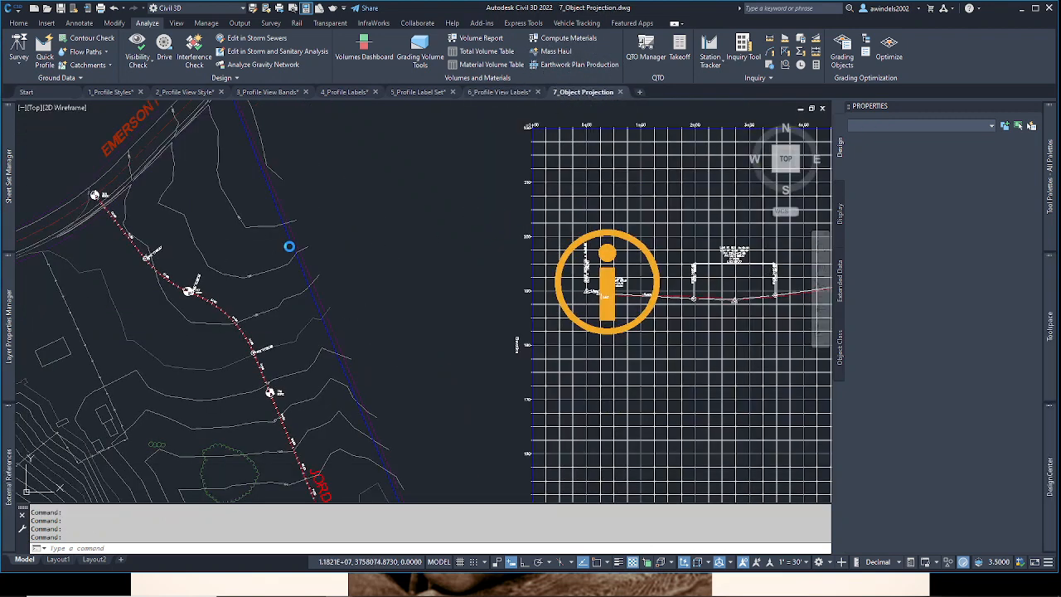
{"action": "key", "text": "Escape"}
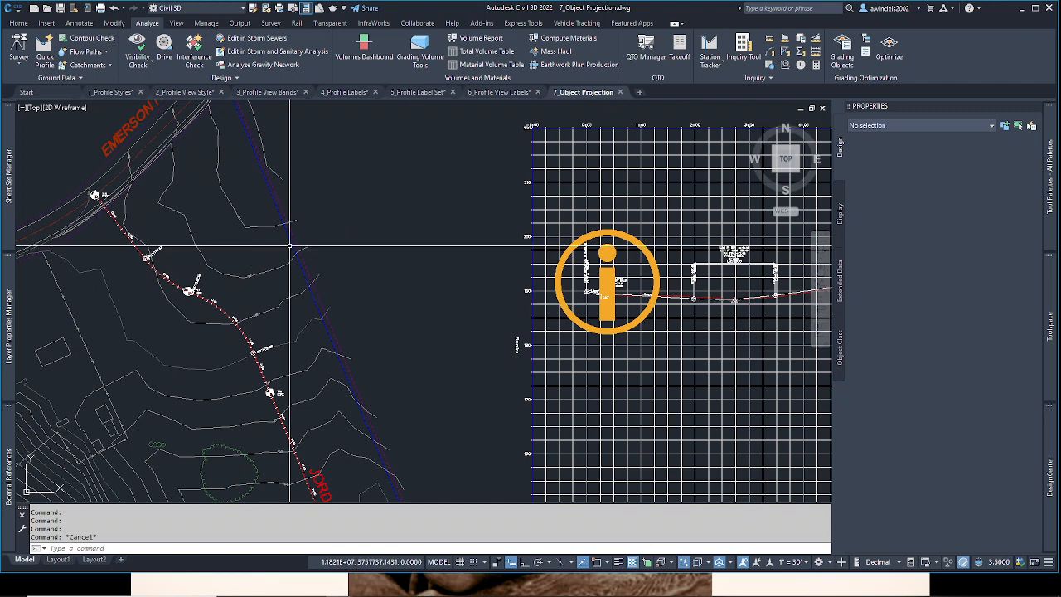
{"action": "key", "text": "F8"}
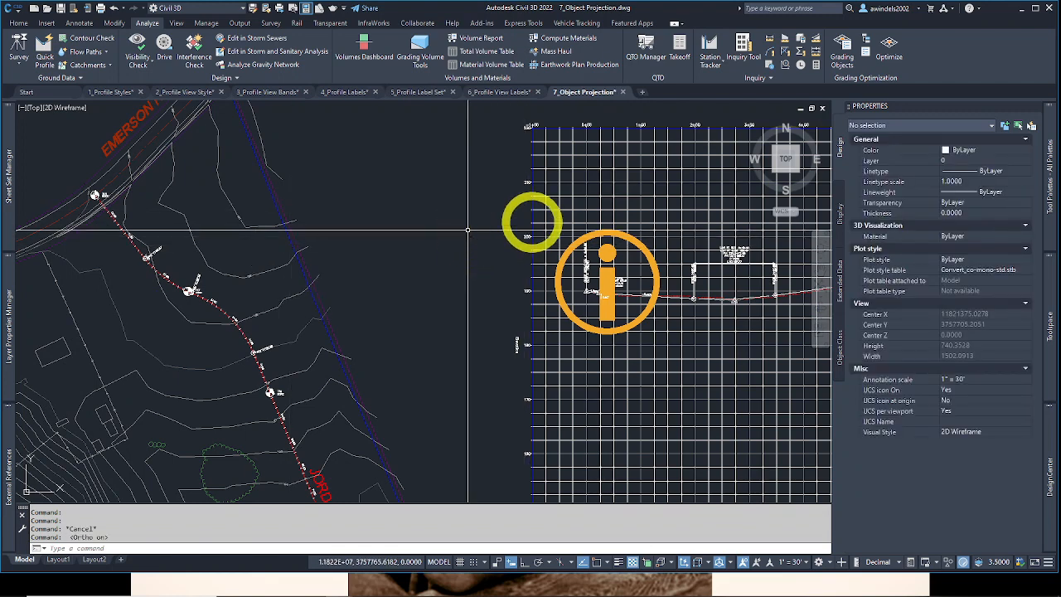
Step: Start Project Objects To Profile View with the blue 3D polyline along the site's east boundary, targeting the Jordan Court profile view
{"action": "left_click", "coordinate": [580, 208]}
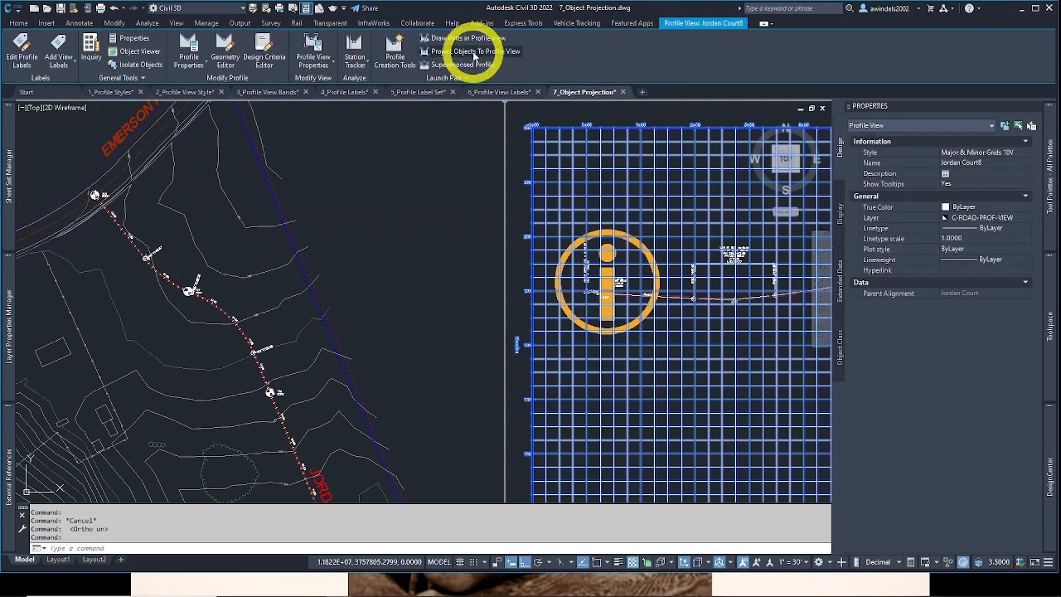
{"action": "left_click", "coordinate": [480, 52]}
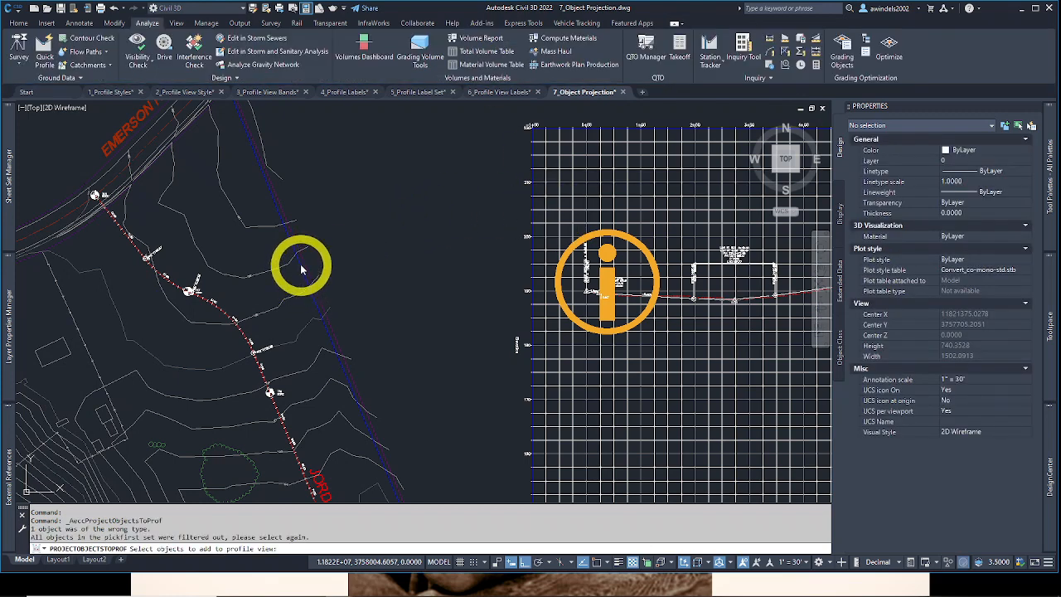
{"action": "middle_click_drag", "start_coordinate": [299, 265], "coordinate": [306, 258]}
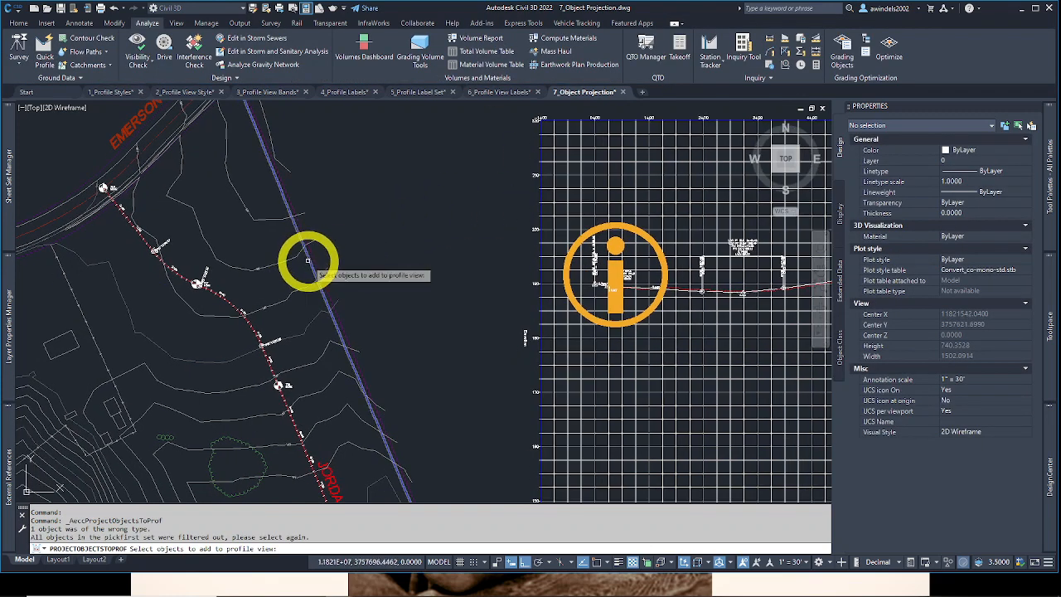
{"action": "left_click", "coordinate": [308, 263]}
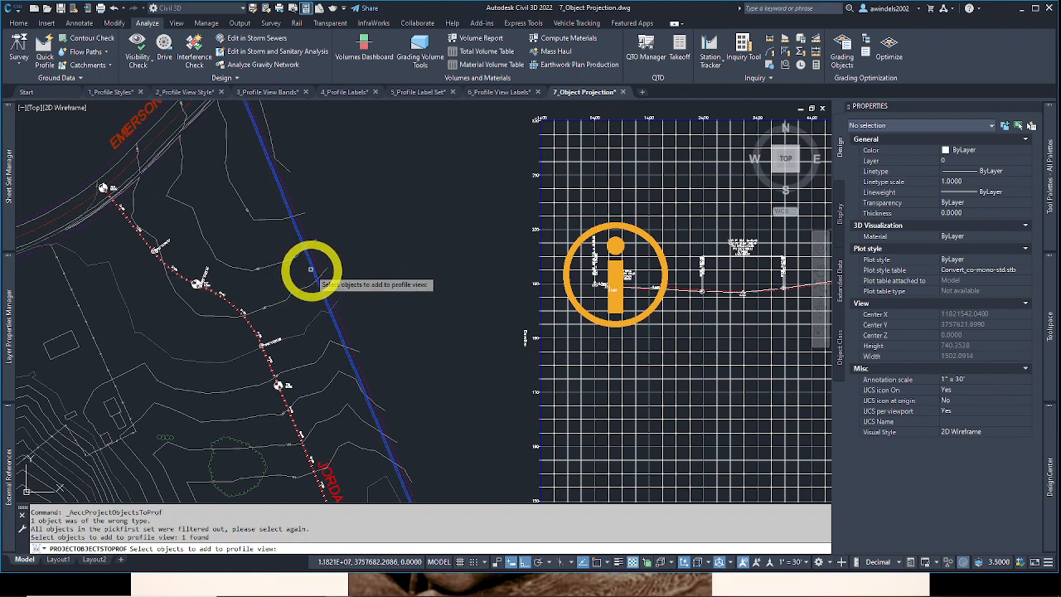
{"action": "left_click", "coordinate": [308, 263]}
{"action": "left_click", "coordinate": [309, 263]}
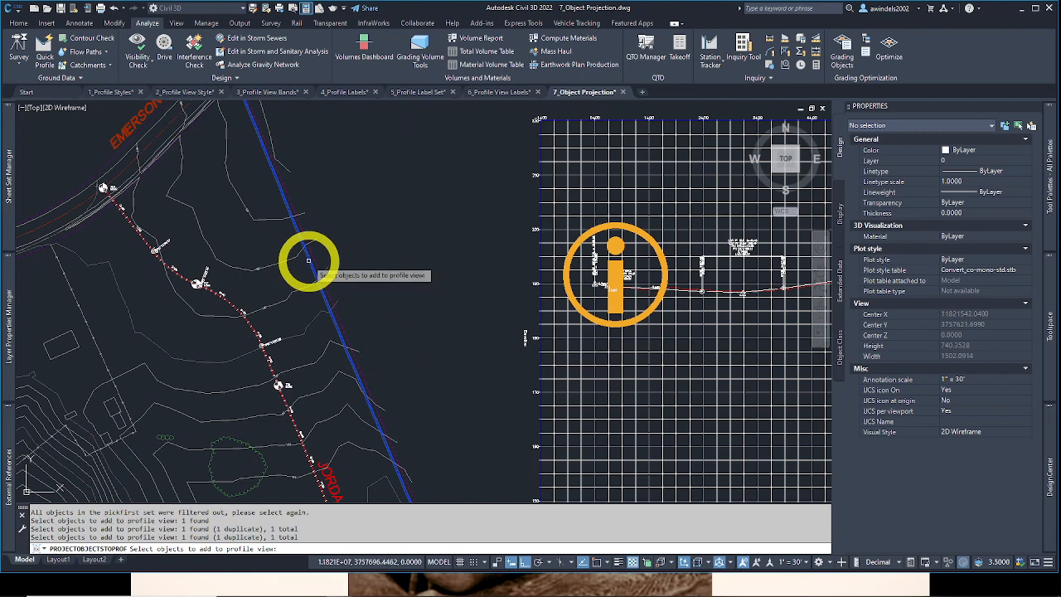
{"action": "left_click", "coordinate": [636, 212]}
{"action": "middle_click_drag", "start_coordinate": [658, 287], "coordinate": [356, 146]}
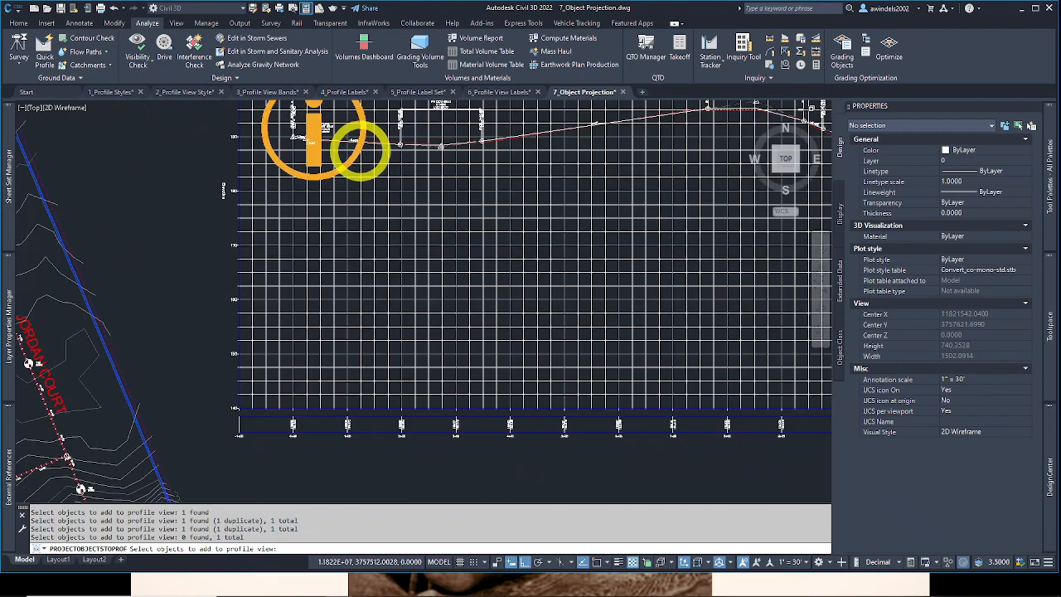
{"action": "scroll", "coordinate": [418, 260], "scroll_direction": "down", "scroll_amount": 2}
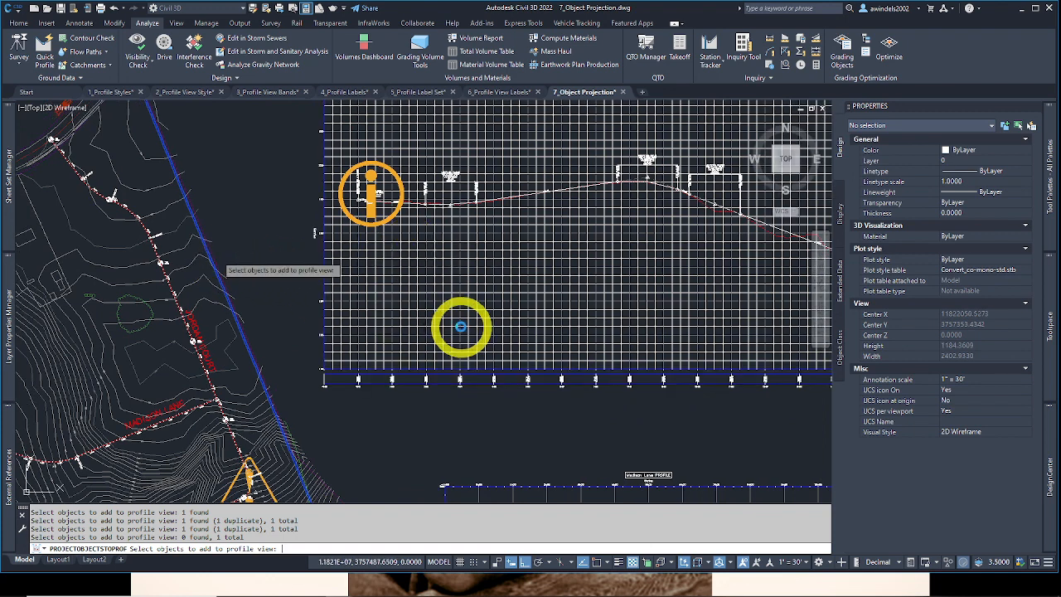
{"action": "key", "text": "Return"}
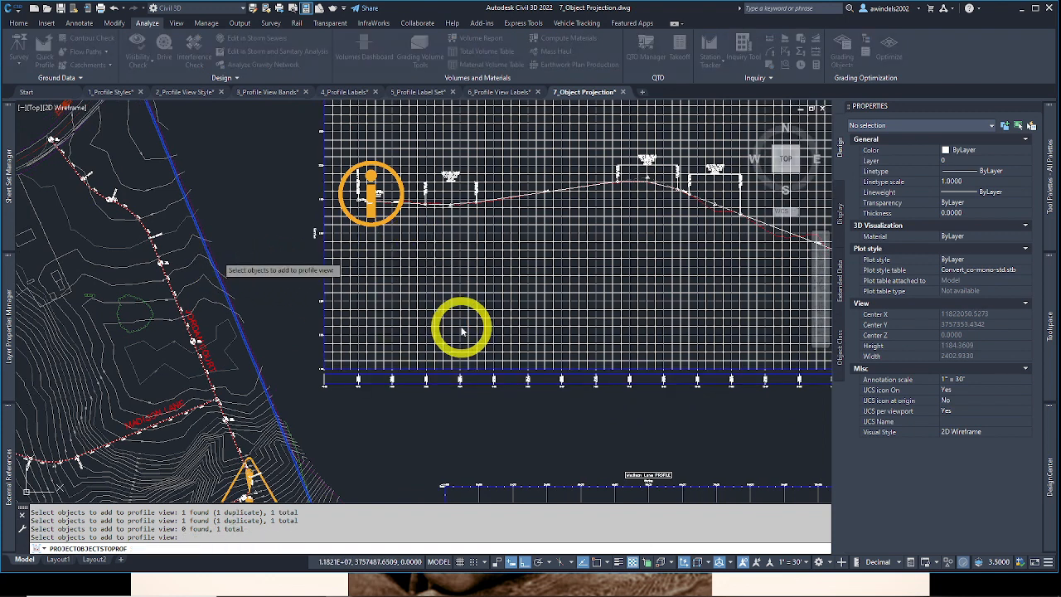
Step: Widen the Style column and set the projection style for all 3D polylines to Basic
{"action": "left_click_drag", "start_coordinate": [498, 185], "coordinate": [435, 163]}
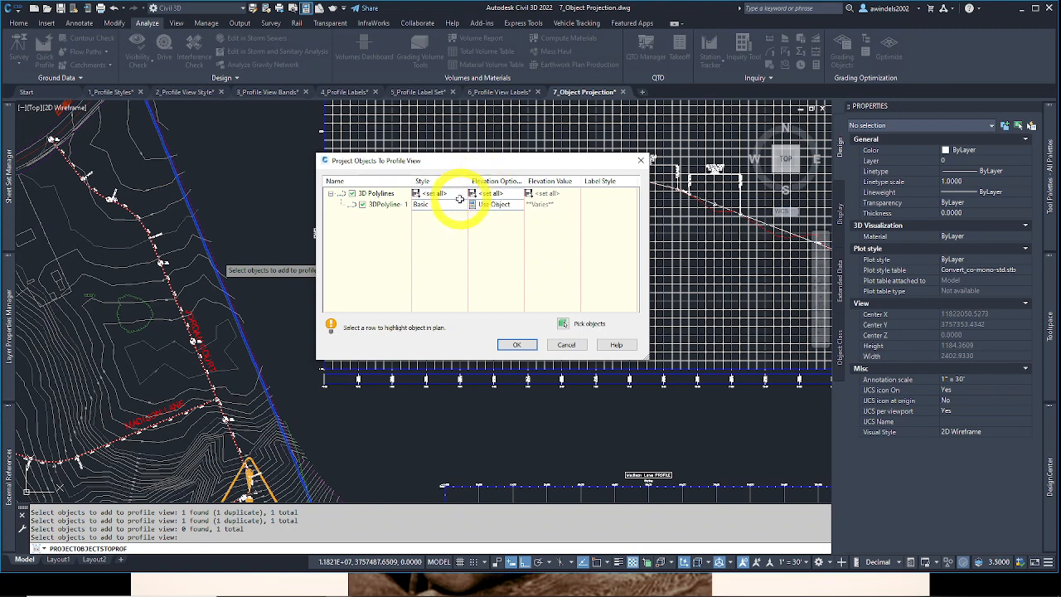
{"action": "left_click_drag", "start_coordinate": [412, 182], "coordinate": [495, 177]}
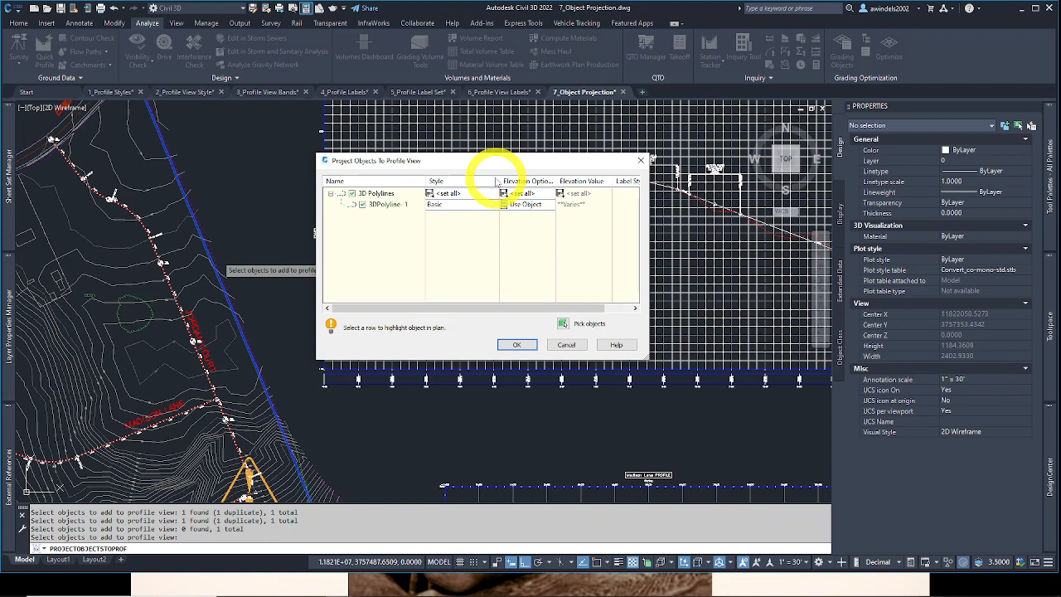
{"action": "left_click", "coordinate": [481, 192]}
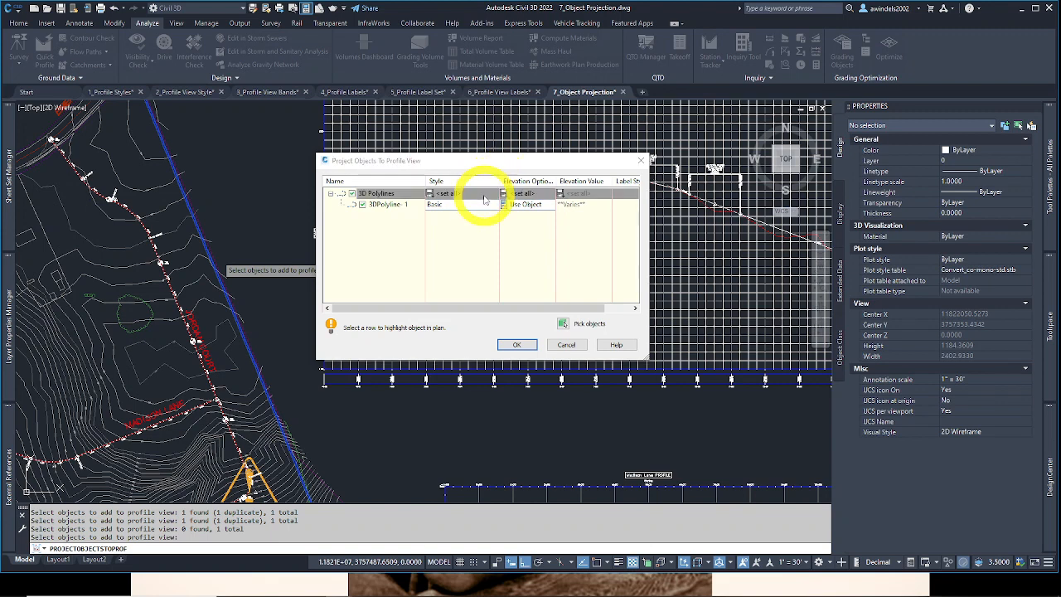
{"action": "left_click", "coordinate": [481, 192]}
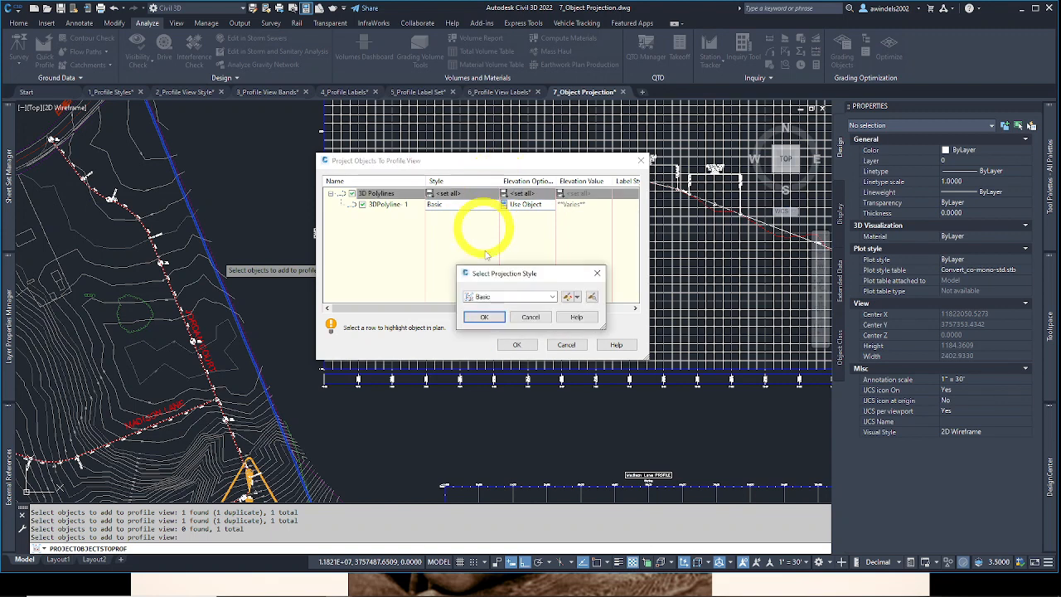
{"action": "left_click", "coordinate": [486, 296]}
{"action": "left_click", "coordinate": [493, 307]}
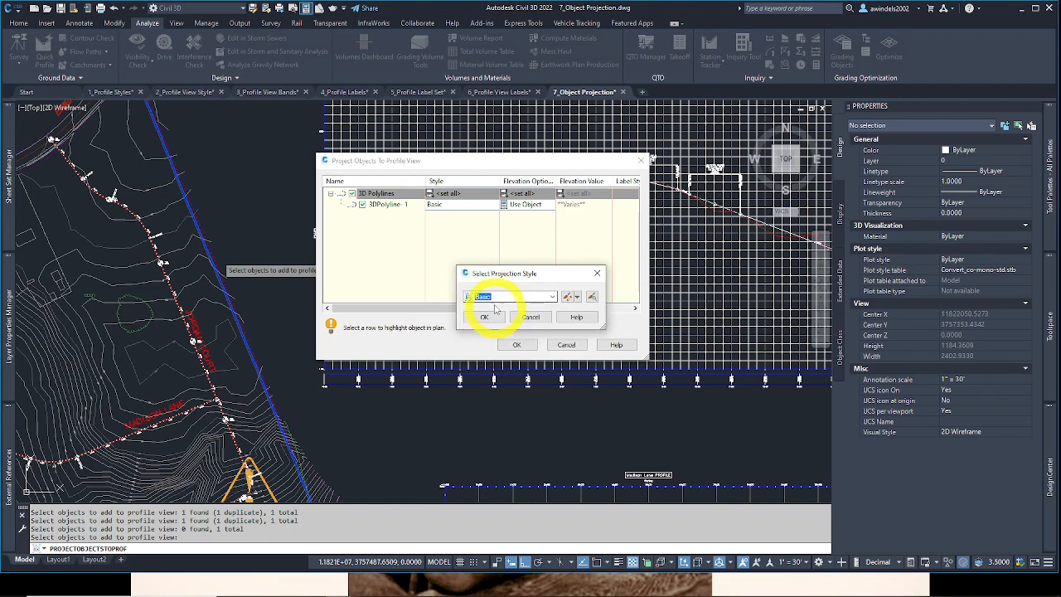
{"action": "left_click", "coordinate": [488, 318]}
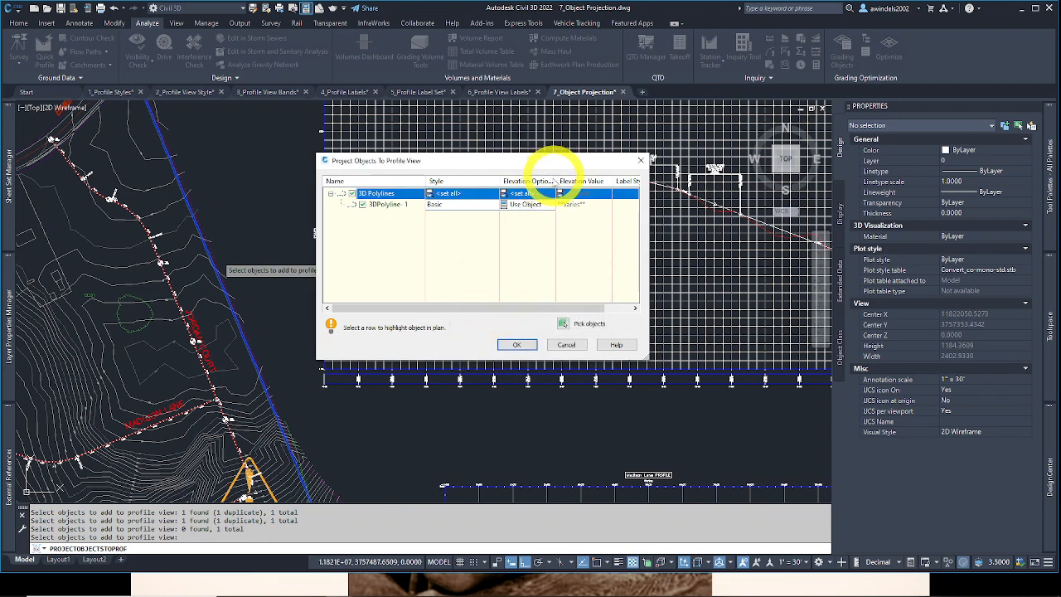
Step: Enlarge the projection dialog to show all its columns and set the elevation option for all 3D polylines to Use Object
{"action": "left_click_drag", "start_coordinate": [556, 181], "coordinate": [566, 182]}
{"action": "left_click_drag", "start_coordinate": [646, 359], "coordinate": [711, 369]}
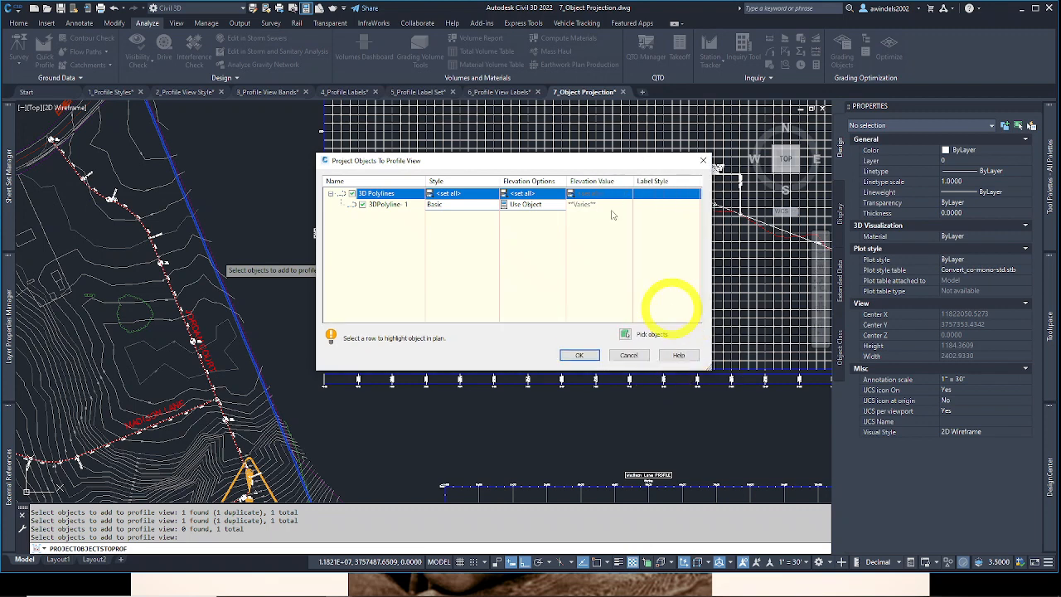
{"action": "left_click", "coordinate": [542, 194]}
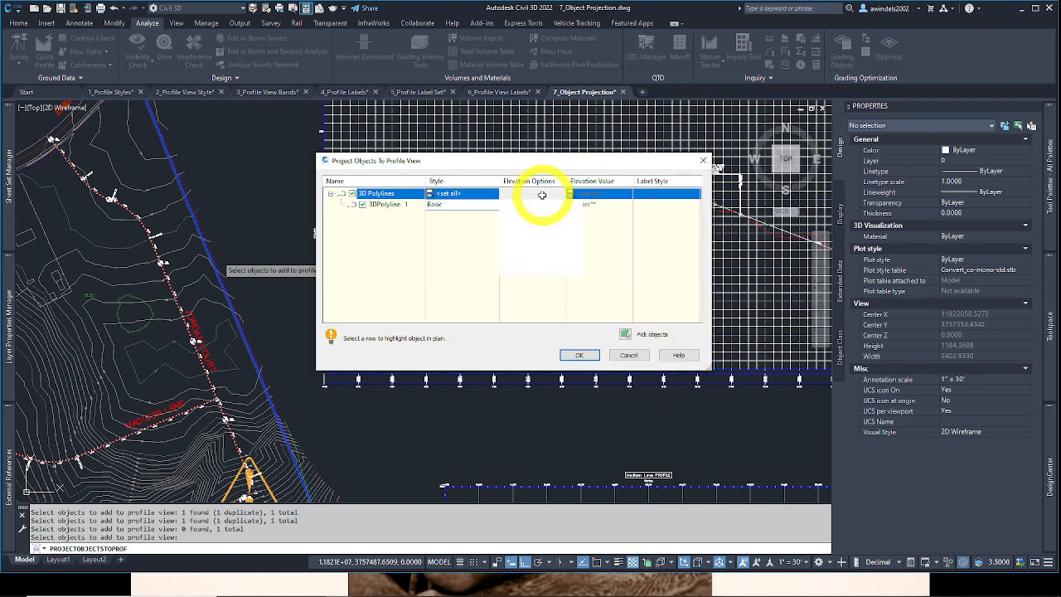
{"action": "left_click", "coordinate": [539, 207]}
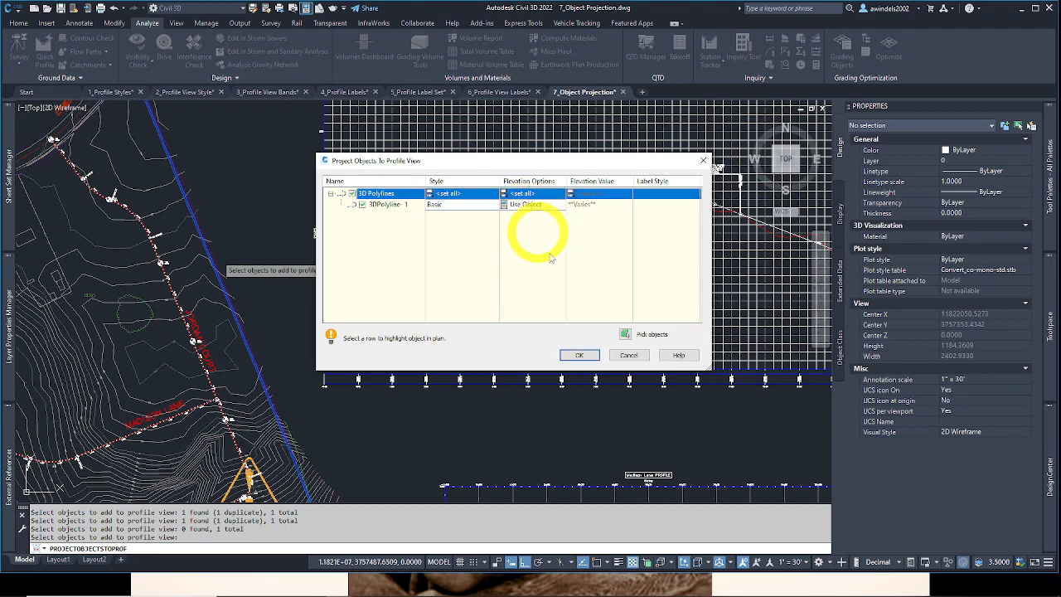
{"action": "left_click", "coordinate": [535, 196]}
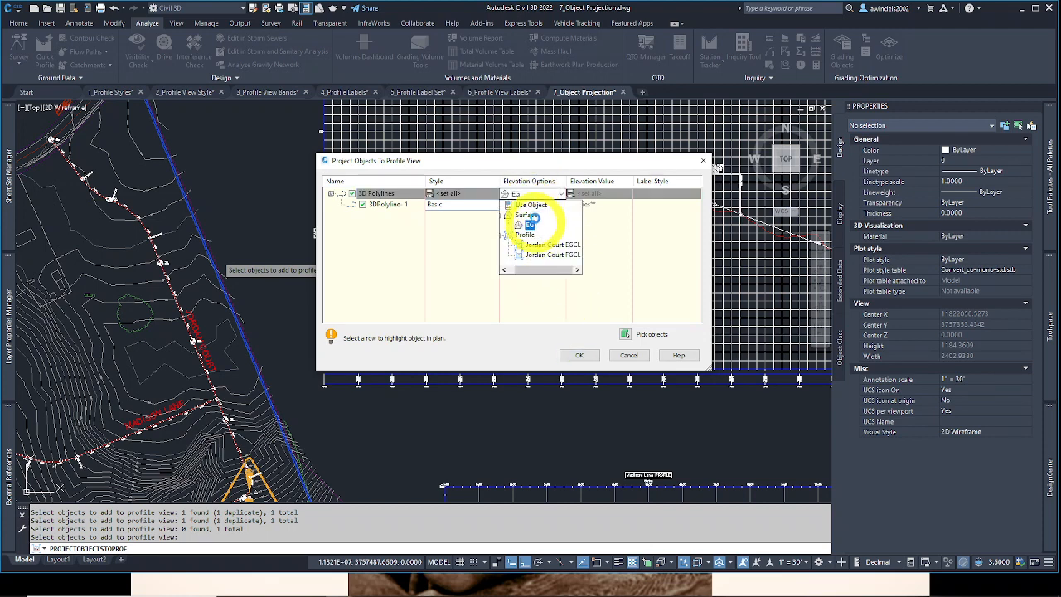
{"action": "left_click", "coordinate": [532, 205]}
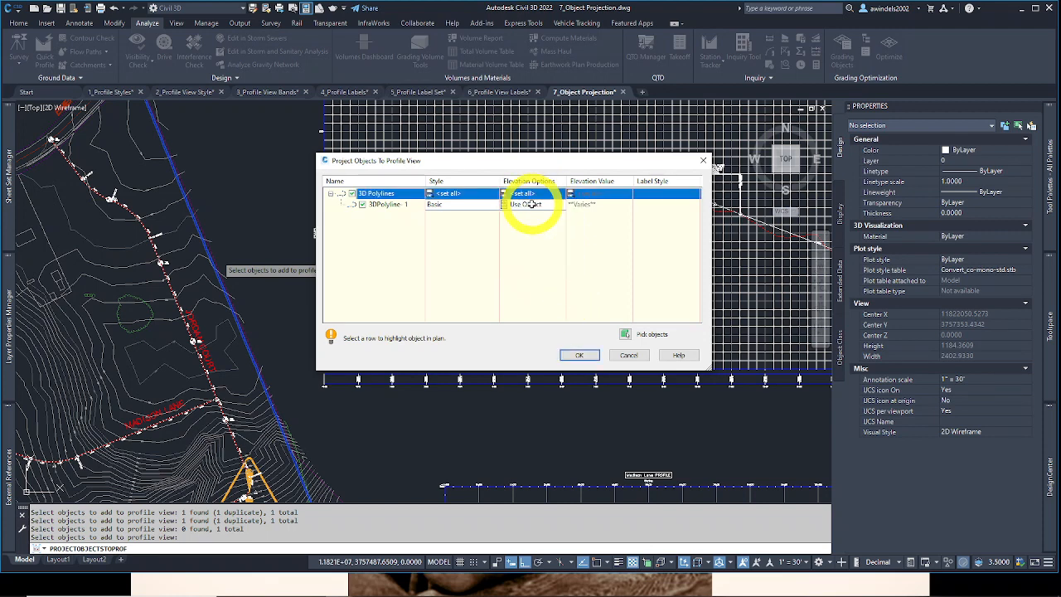
Step: Accept the Basic projection style for 3DPolyline-1, complete the projection, and select the Jordan Court profile view
{"action": "left_click", "coordinate": [468, 205]}
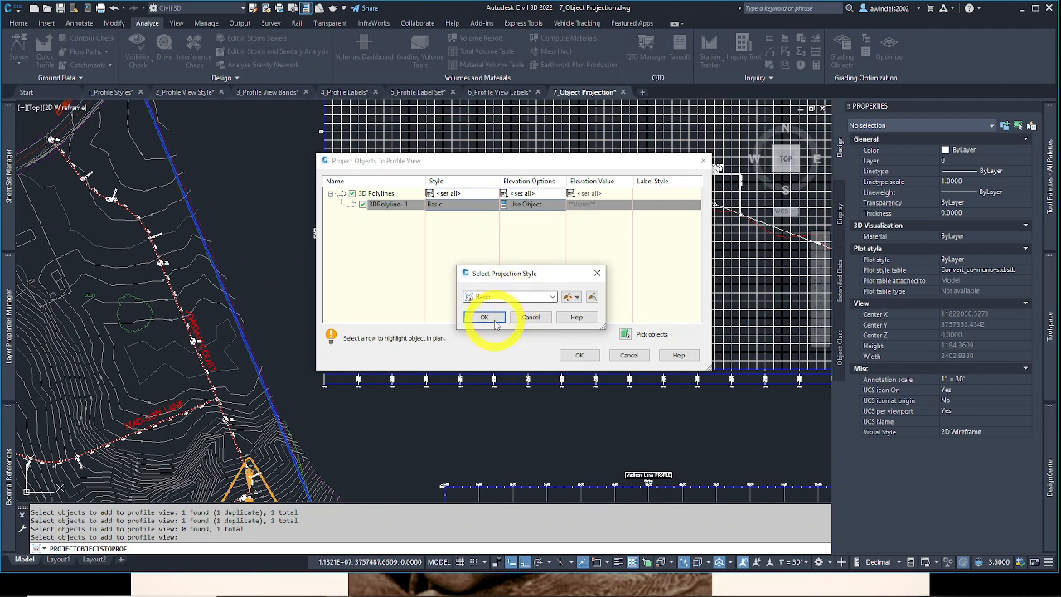
{"action": "left_click", "coordinate": [488, 314]}
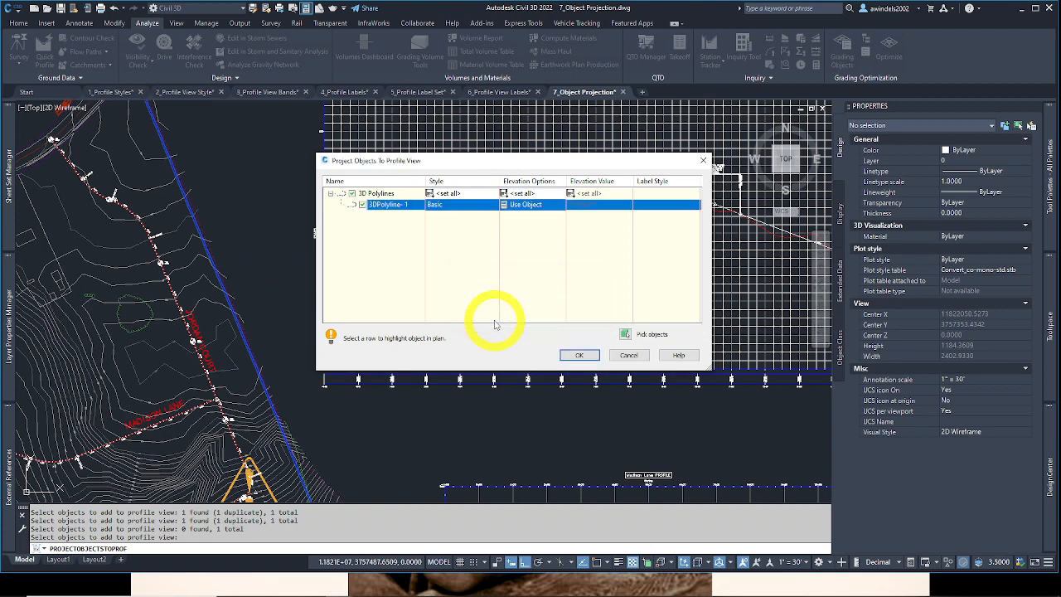
{"action": "left_click", "coordinate": [578, 355]}
{"action": "left_click", "coordinate": [545, 368]}
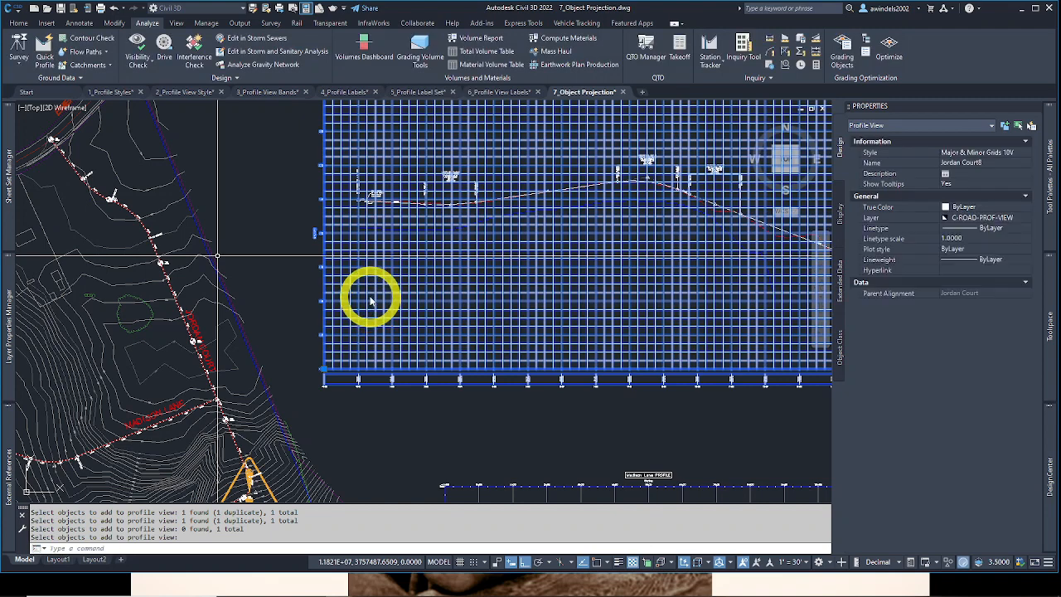
{"action": "middle_click_drag", "start_coordinate": [357, 342], "coordinate": [295, 365]}
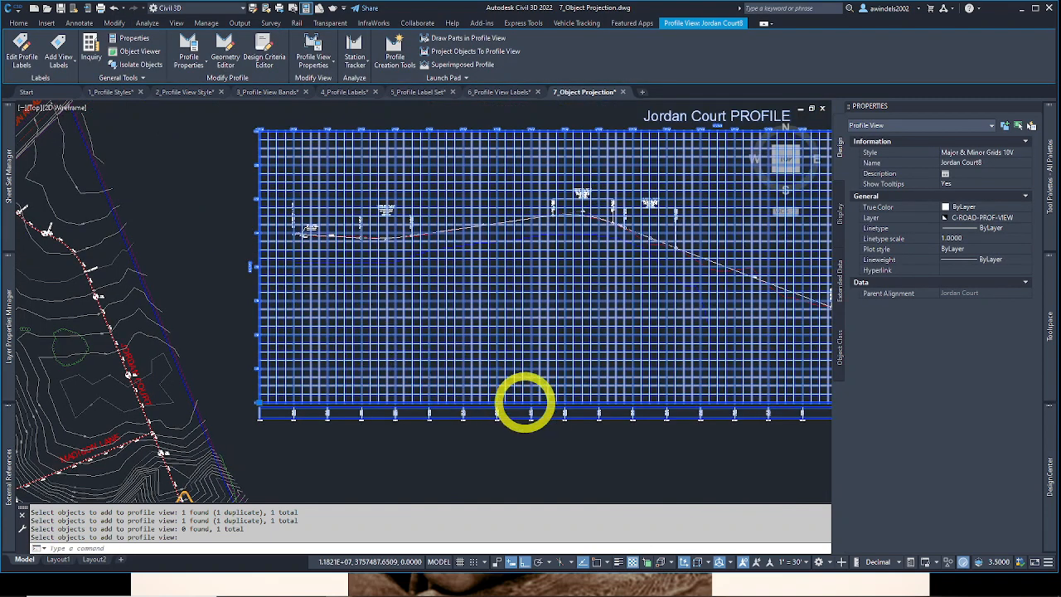
Step: Examine the projected blue 3D polyline along the Jordan Court profile view against the existing and finished ground profiles
{"action": "key", "text": "Escape"}
{"action": "middle_click_drag", "start_coordinate": [544, 416], "coordinate": [402, 409]}
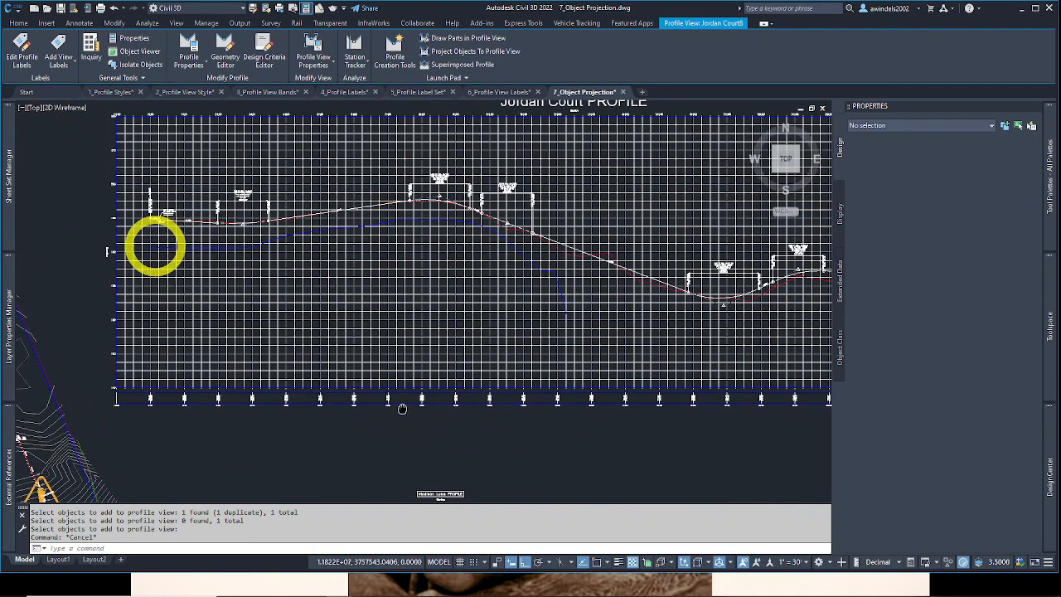
{"action": "scroll", "coordinate": [161, 246], "scroll_direction": "up", "scroll_amount": 5}
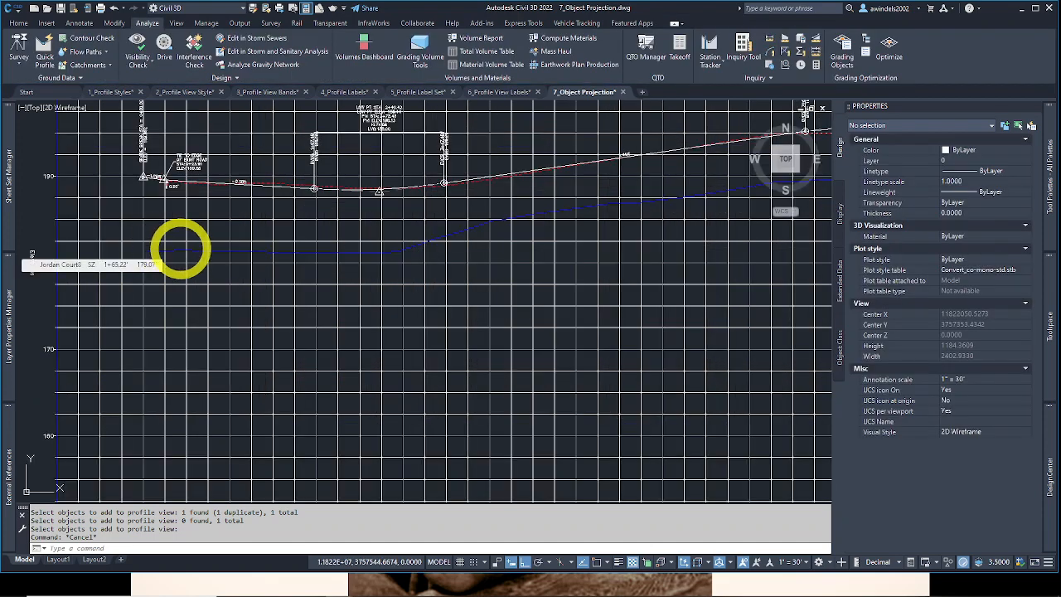
{"action": "middle_click_drag", "start_coordinate": [173, 249], "coordinate": [124, 280]}
{"action": "middle_click_drag", "start_coordinate": [342, 281], "coordinate": [215, 303]}
{"action": "middle_click_drag", "start_coordinate": [316, 295], "coordinate": [150, 303]}
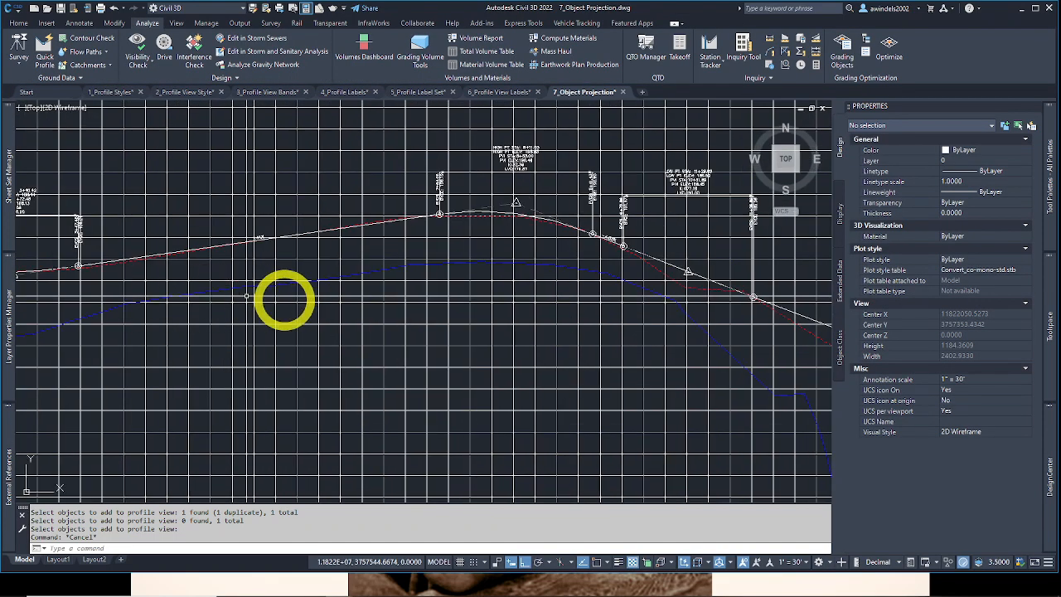
{"action": "mouse_move", "coordinate": [284, 299]}
{"action": "middle_mouse_down"}
{"action": "mouse_move", "coordinate": [237, 301]}
{"action": "mouse_move", "coordinate": [171, 273]}
{"action": "middle_mouse_up"}
{"action": "middle_click_drag", "start_coordinate": [244, 279], "coordinate": [133, 151]}
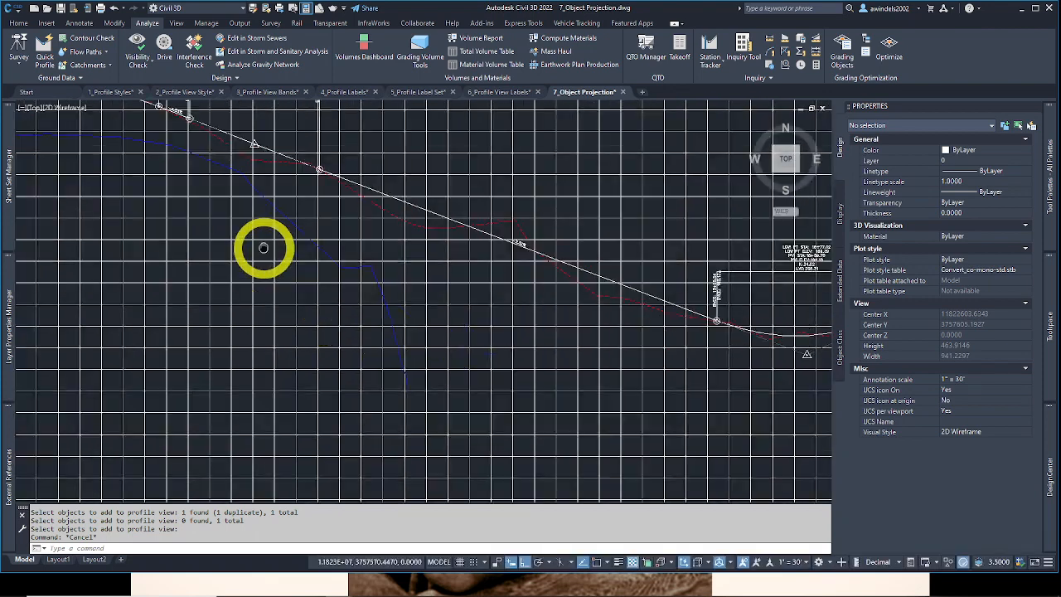
{"action": "middle_click_drag", "start_coordinate": [343, 275], "coordinate": [454, 353]}
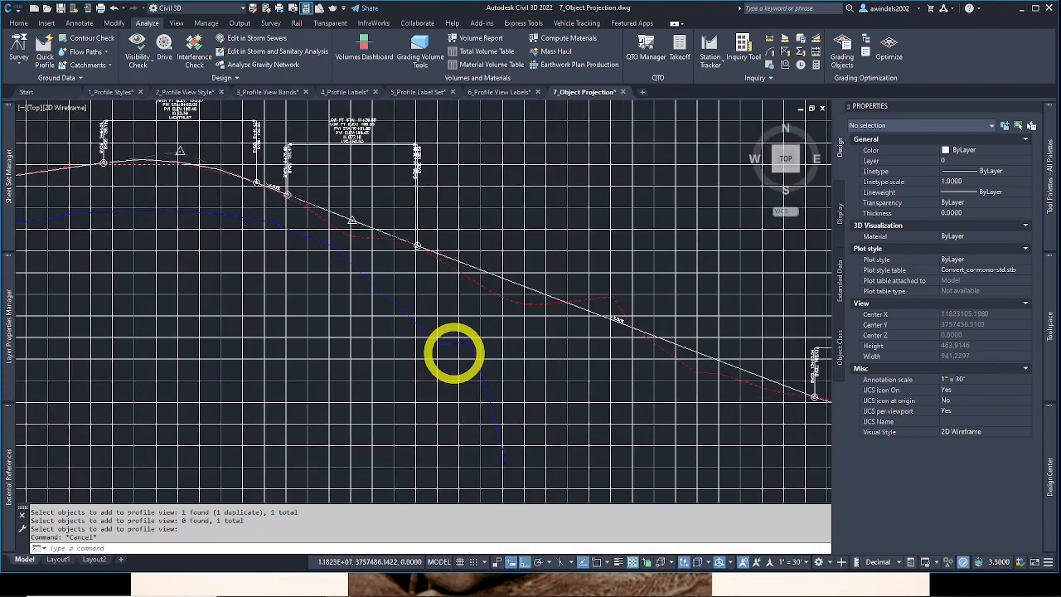
{"action": "middle_click_drag", "start_coordinate": [324, 249], "coordinate": [571, 322]}
{"action": "scroll", "coordinate": [298, 292], "scroll_direction": "down", "scroll_amount": 2}
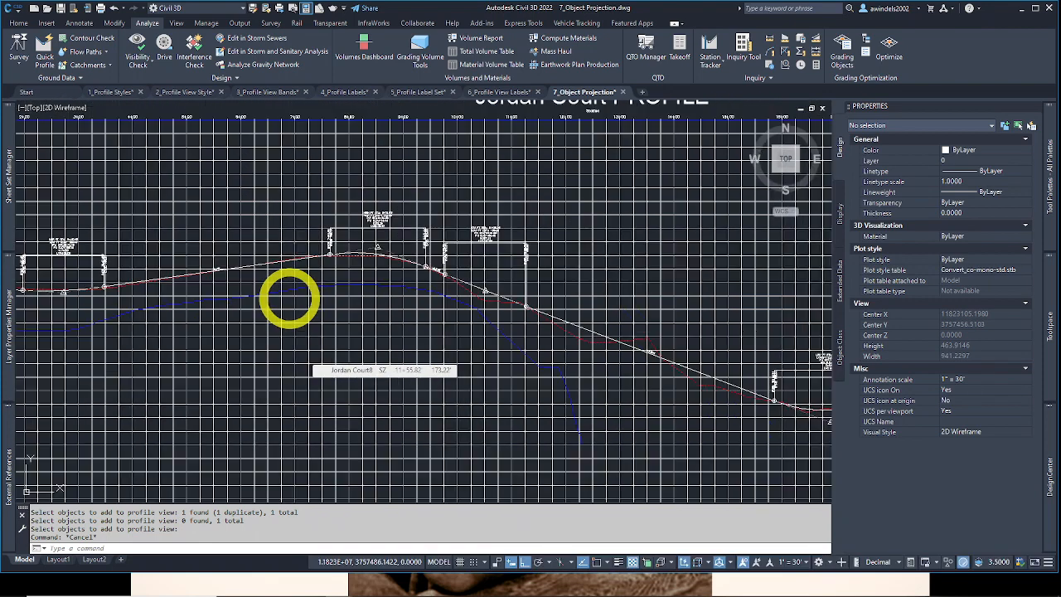
{"action": "middle_click_drag", "start_coordinate": [290, 297], "coordinate": [560, 254]}
{"action": "scroll", "coordinate": [313, 279], "scroll_direction": "down", "scroll_amount": 3}
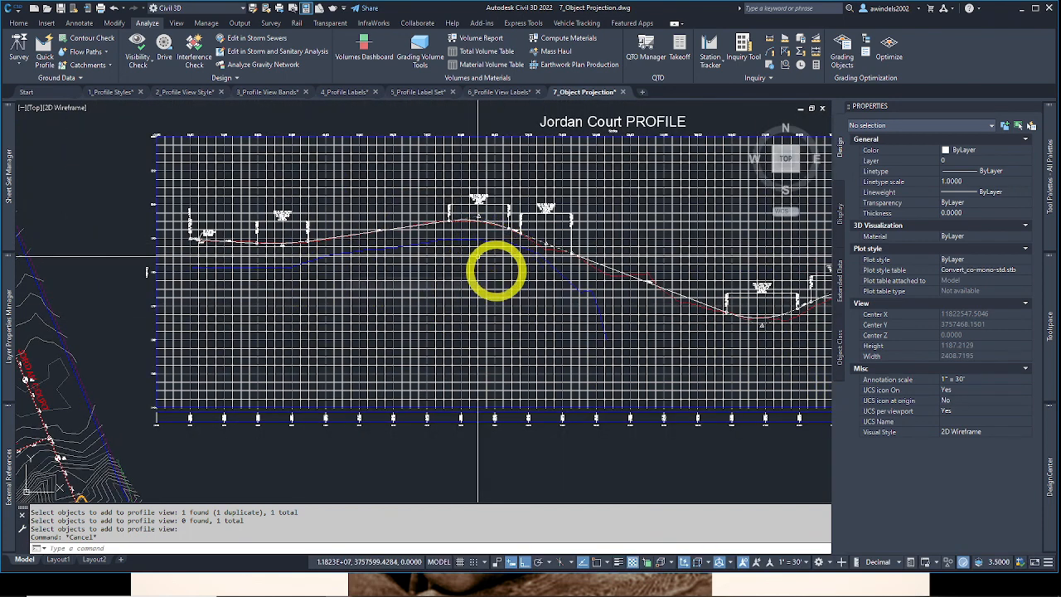
{"action": "scroll", "coordinate": [529, 241], "scroll_direction": "up", "scroll_amount": 6}
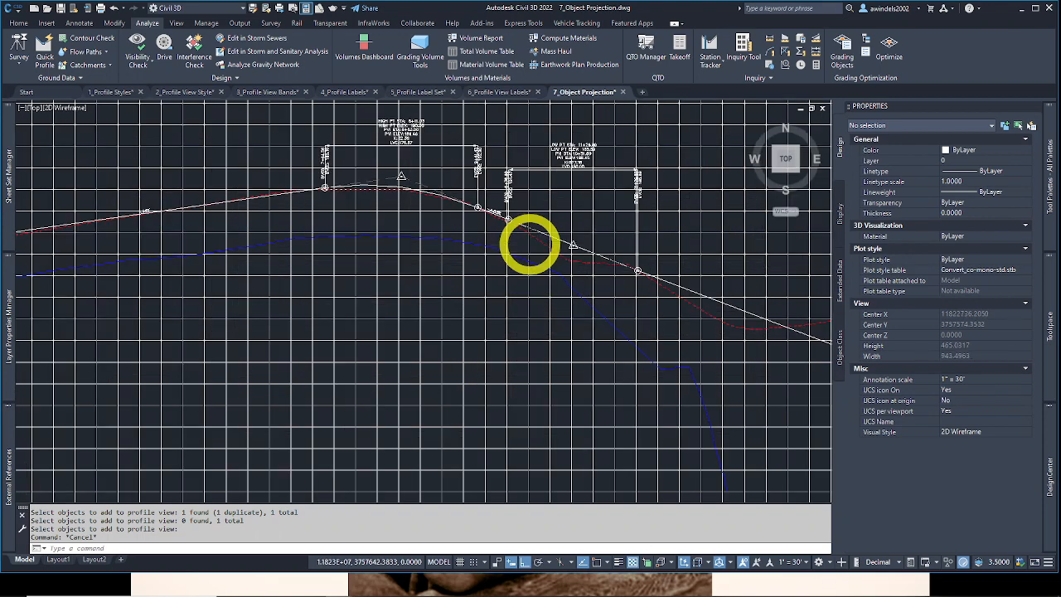
{"action": "key", "text": "Escape"}
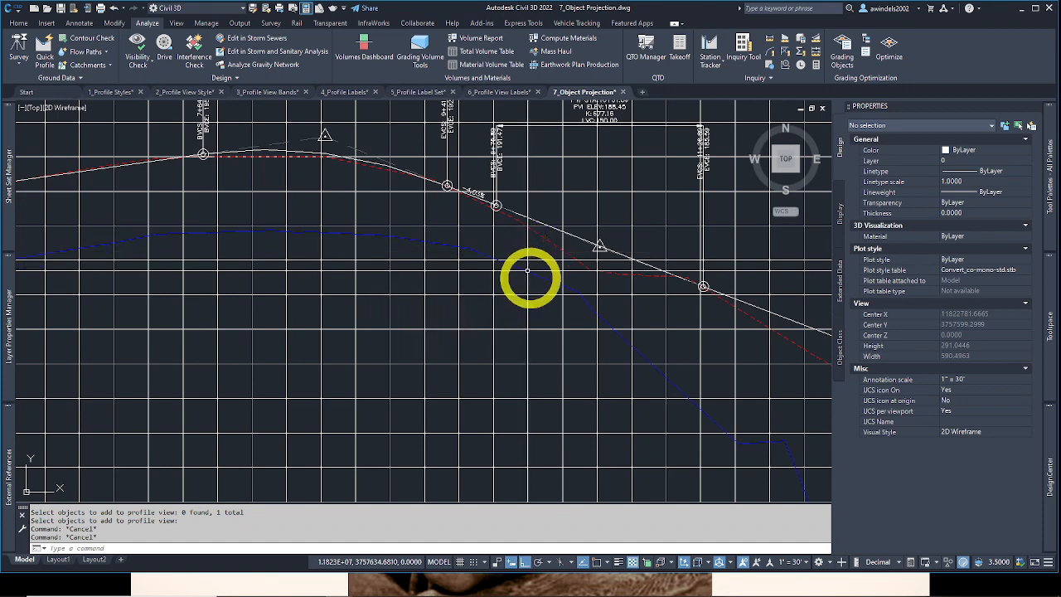
{"action": "middle_click_drag", "start_coordinate": [517, 309], "coordinate": [507, 267]}
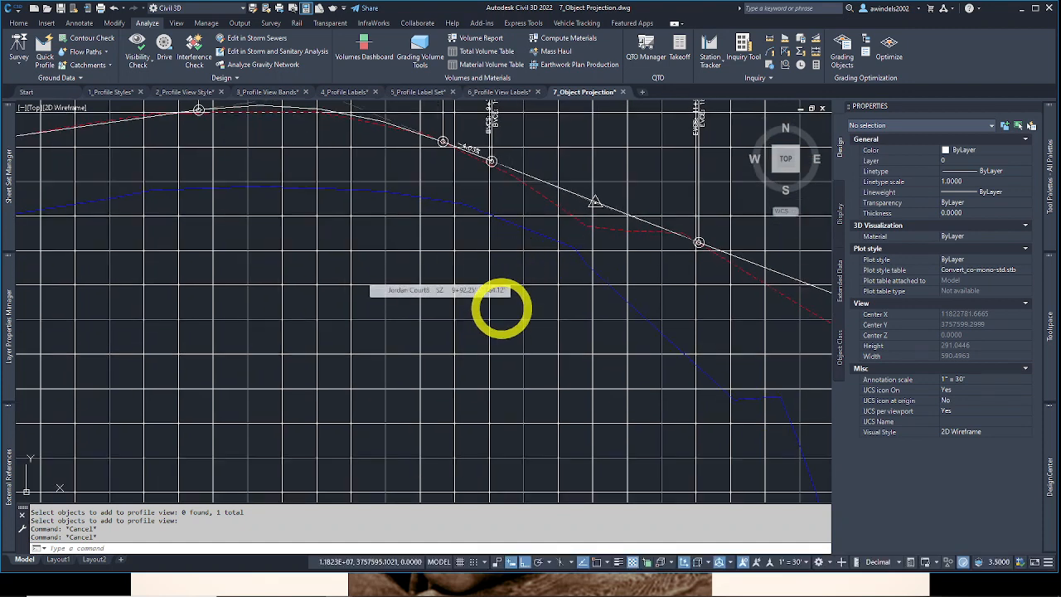
Step: Start Project Objects To Profile View and pick bore point 716 at the Emerson Road end of Jordan Court
{"action": "left_click", "coordinate": [455, 354]}
{"action": "left_click", "coordinate": [448, 362]}
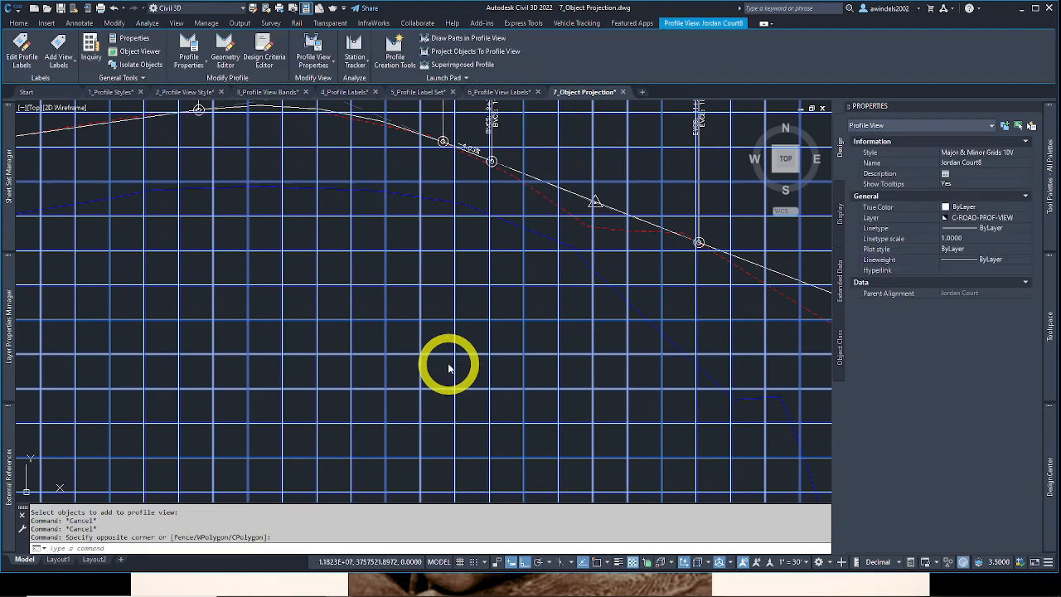
{"action": "left_click", "coordinate": [454, 52]}
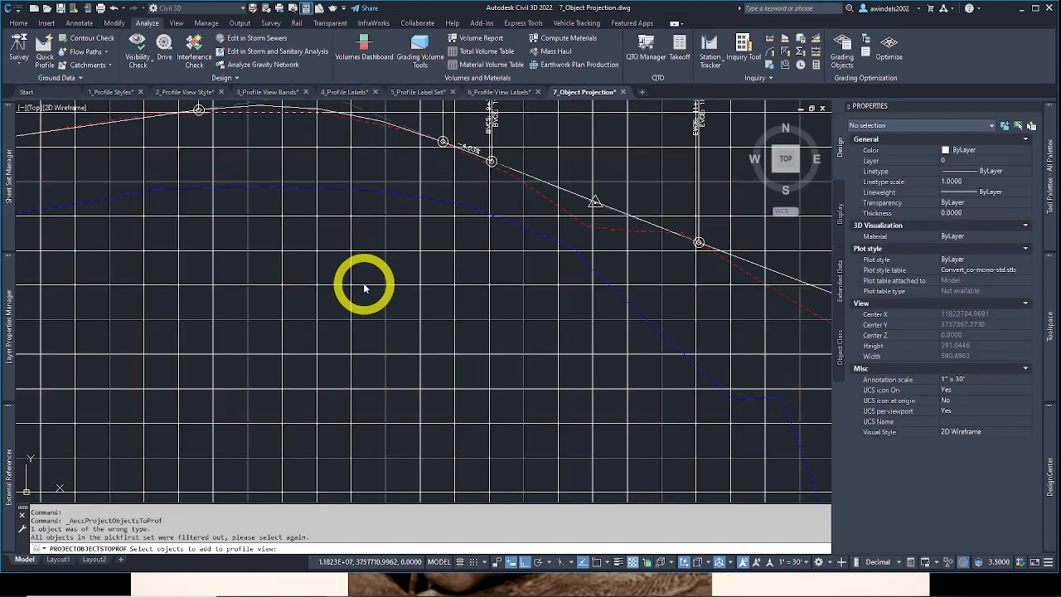
{"action": "scroll", "coordinate": [363, 285], "scroll_direction": "down", "scroll_amount": 6}
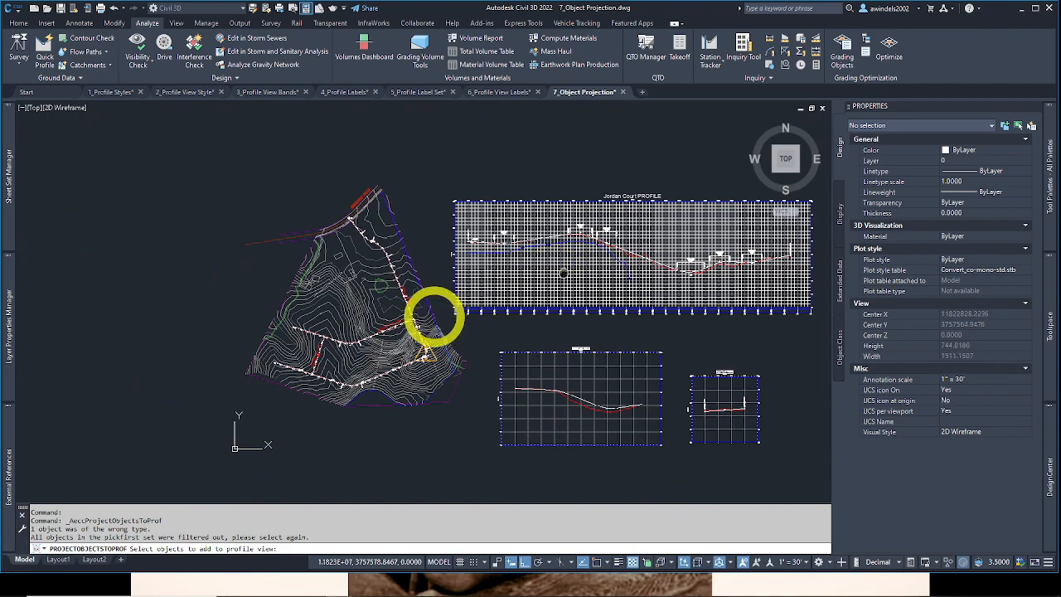
{"action": "scroll", "coordinate": [434, 321], "scroll_direction": "up", "scroll_amount": 6}
{"action": "middle_click_drag", "start_coordinate": [414, 294], "coordinate": [442, 372]}
{"action": "middle_click_drag", "start_coordinate": [365, 234], "coordinate": [376, 320]}
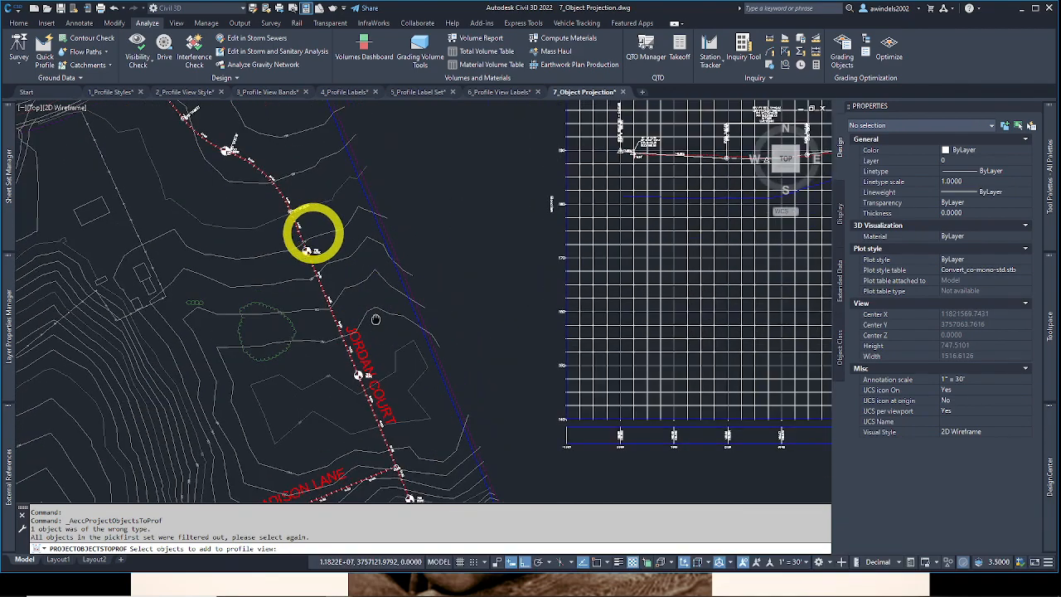
{"action": "scroll", "coordinate": [284, 315], "scroll_direction": "up", "scroll_amount": 6}
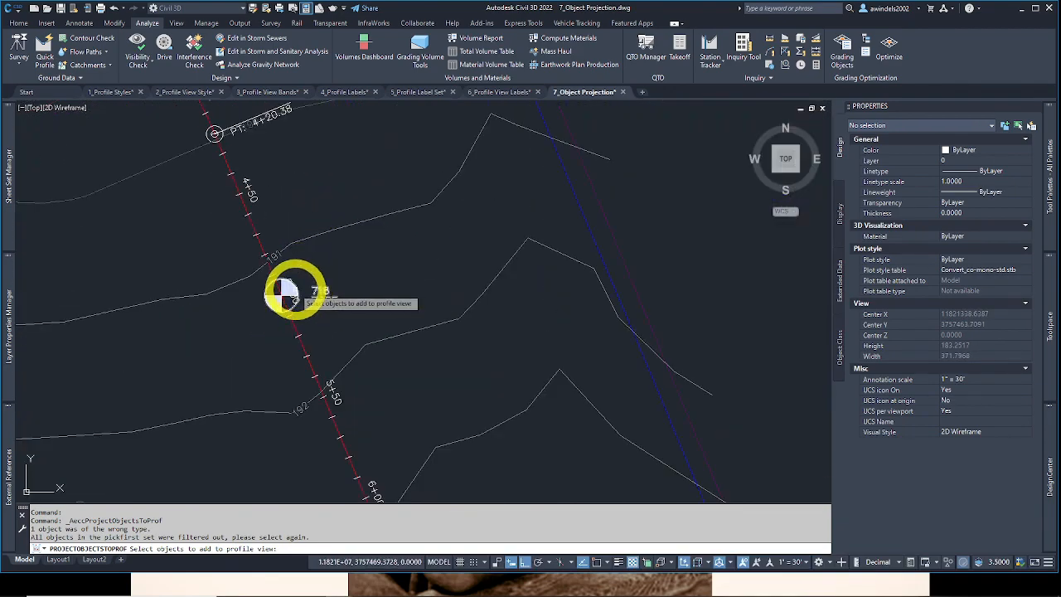
{"action": "scroll", "coordinate": [284, 294], "scroll_direction": "down", "scroll_amount": 6}
{"action": "middle_click_drag", "start_coordinate": [263, 279], "coordinate": [293, 322]}
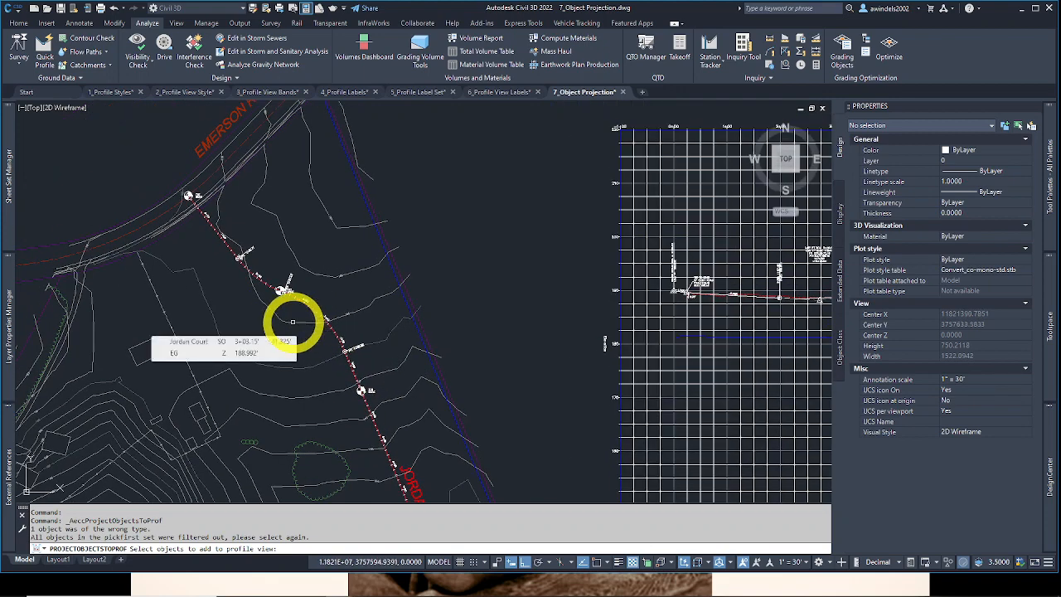
{"action": "scroll", "coordinate": [190, 193], "scroll_direction": "up", "scroll_amount": 6}
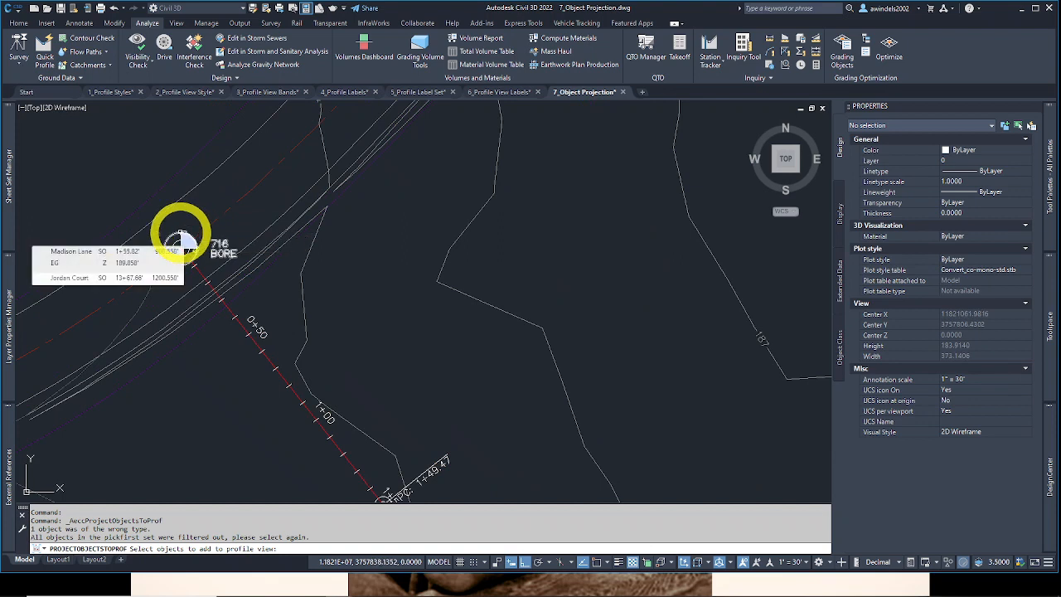
{"action": "left_click", "coordinate": [181, 234]}
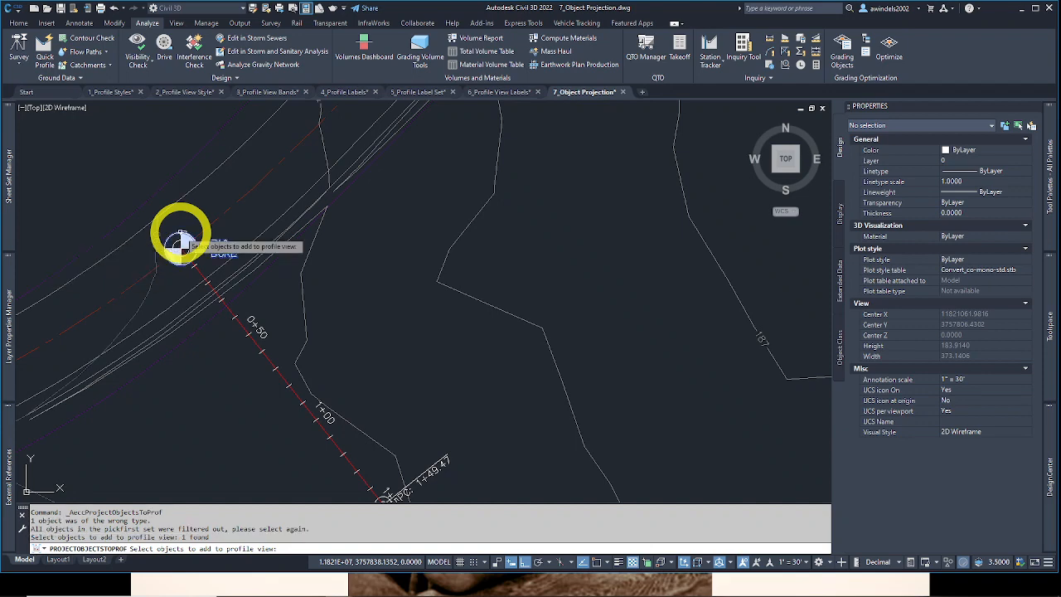
Step: Add bore points 717, 718, 719 and 720 along Jordan Court to the projection and finish the selection for the Jordan Court profile view
{"action": "scroll", "coordinate": [208, 257], "scroll_direction": "down", "scroll_amount": 3}
{"action": "middle_click_drag", "start_coordinate": [254, 285], "coordinate": [261, 235]}
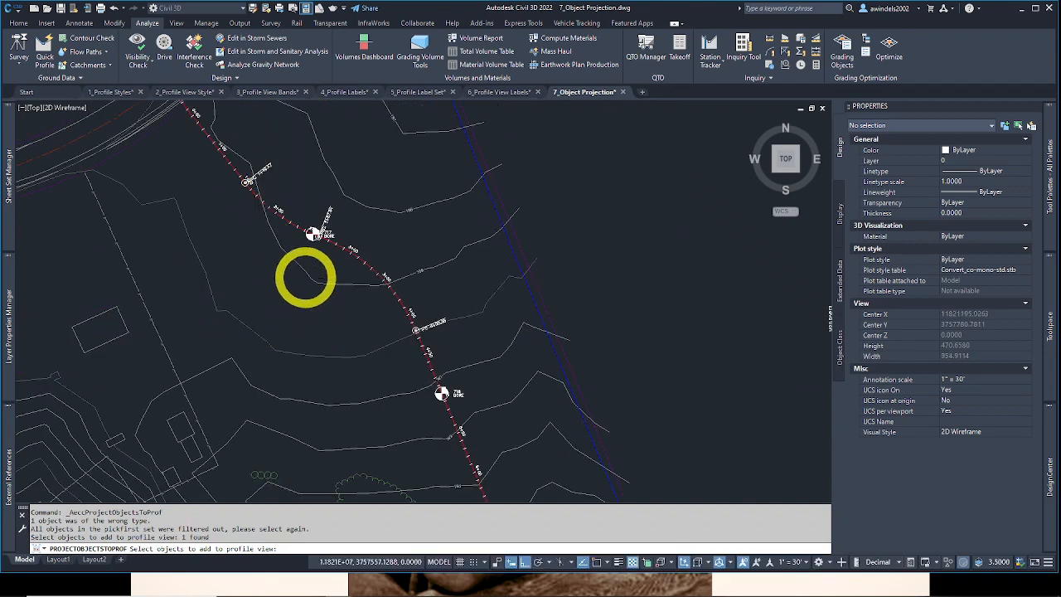
{"action": "left_click", "coordinate": [312, 236]}
{"action": "middle_click_drag", "start_coordinate": [365, 341], "coordinate": [329, 252]}
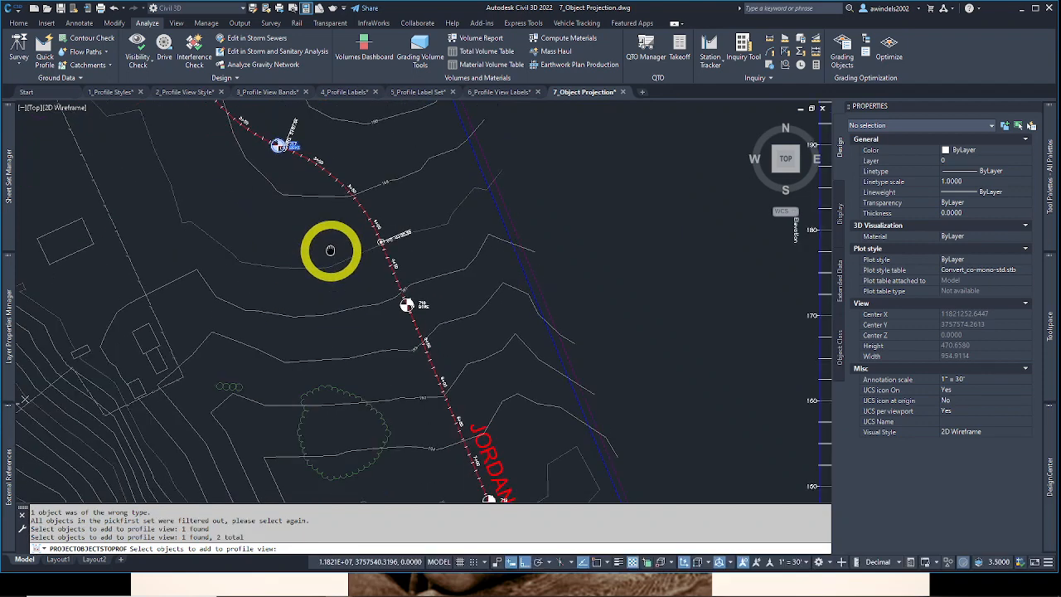
{"action": "left_click", "coordinate": [405, 303]}
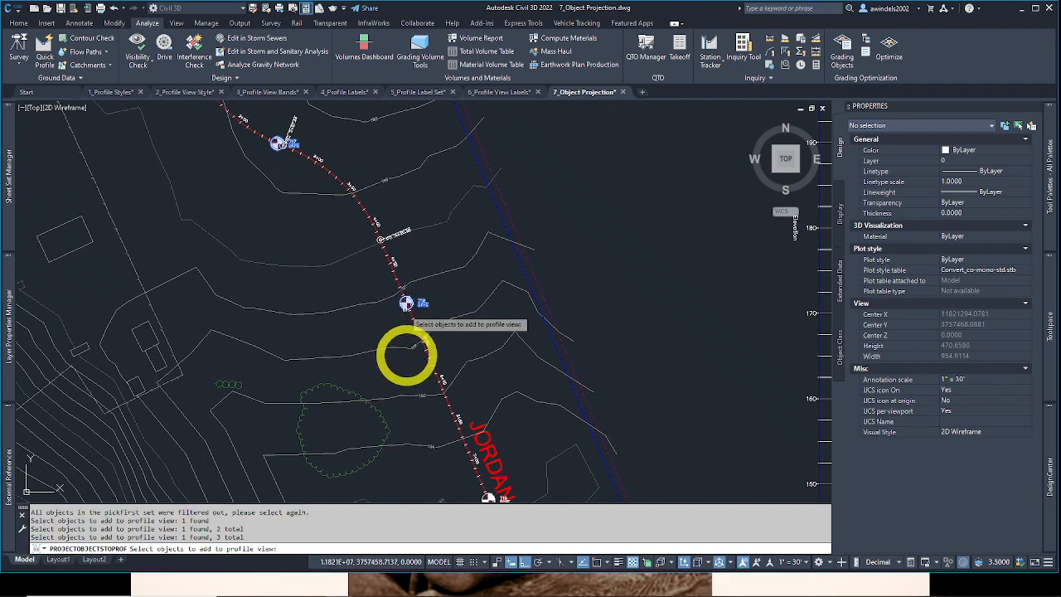
{"action": "middle_click_drag", "start_coordinate": [455, 480], "coordinate": [355, 294]}
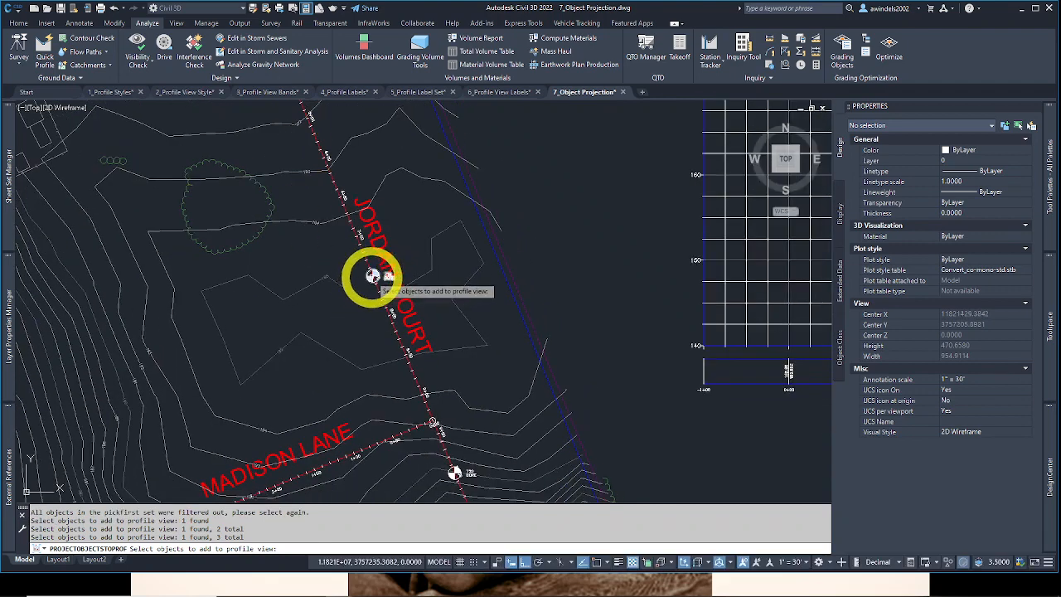
{"action": "middle_click_drag", "start_coordinate": [455, 464], "coordinate": [444, 407]}
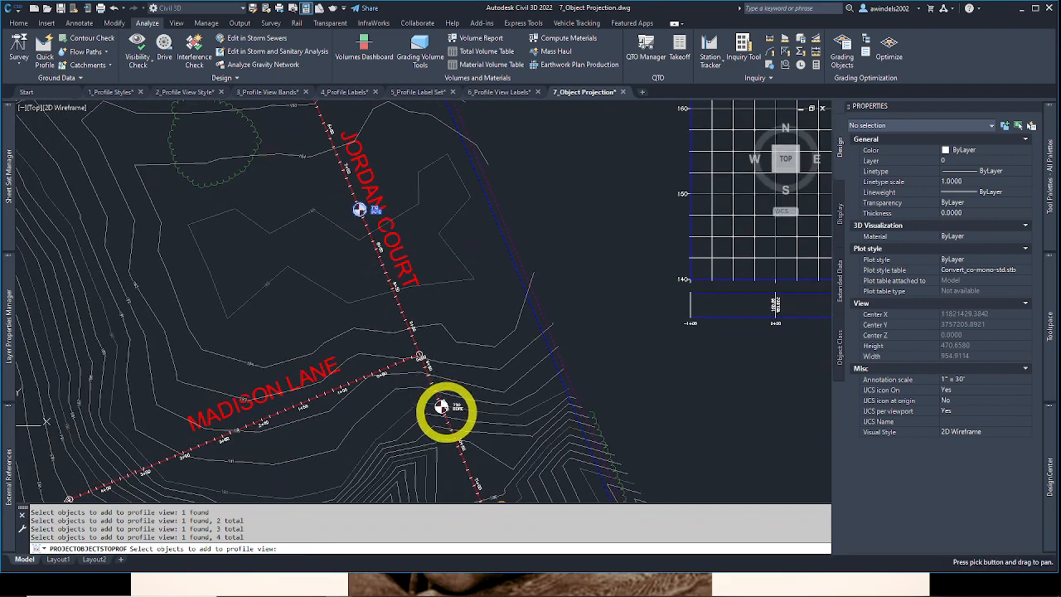
{"action": "left_click", "coordinate": [442, 406]}
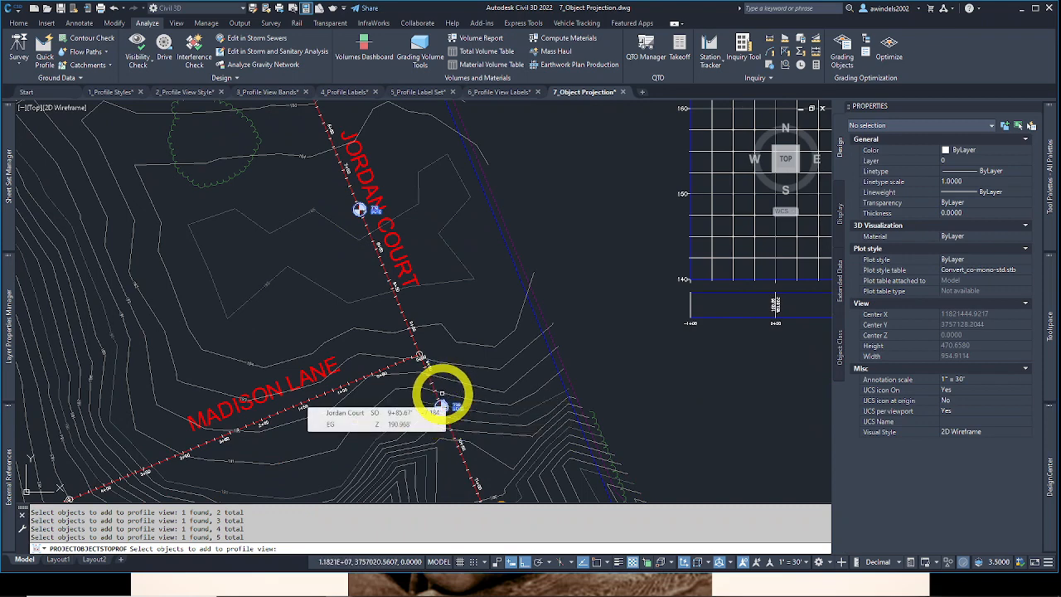
{"action": "key", "text": "Return"}
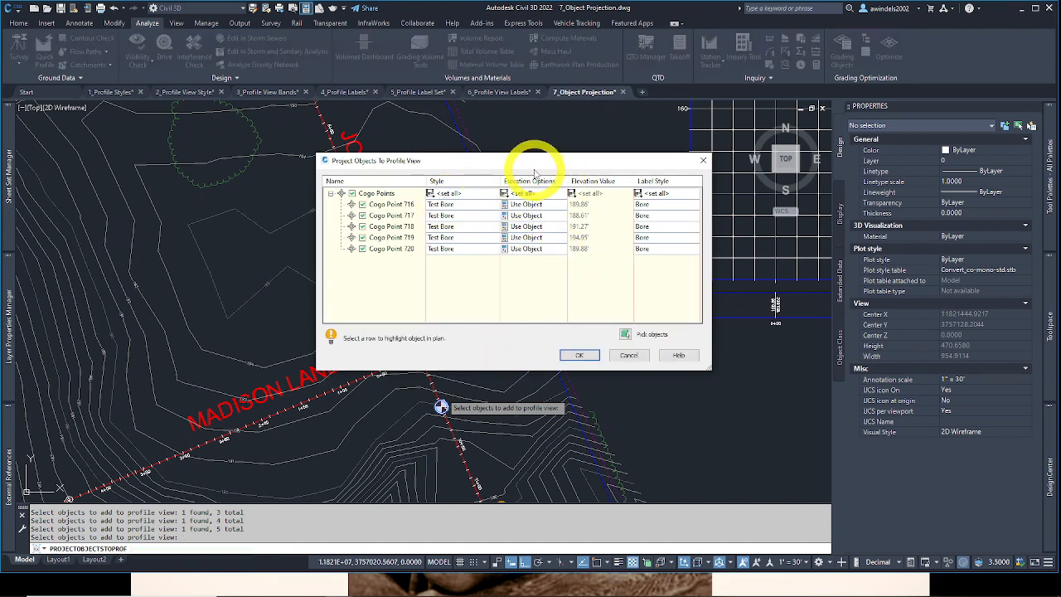
Step: Enlarge the projection dialog, set the style for all Cogo Points to Test Bore, and check that style's marker settings without changing them
{"action": "left_click_drag", "start_coordinate": [532, 167], "coordinate": [491, 166]}
{"action": "left_click_drag", "start_coordinate": [667, 368], "coordinate": [726, 386]}
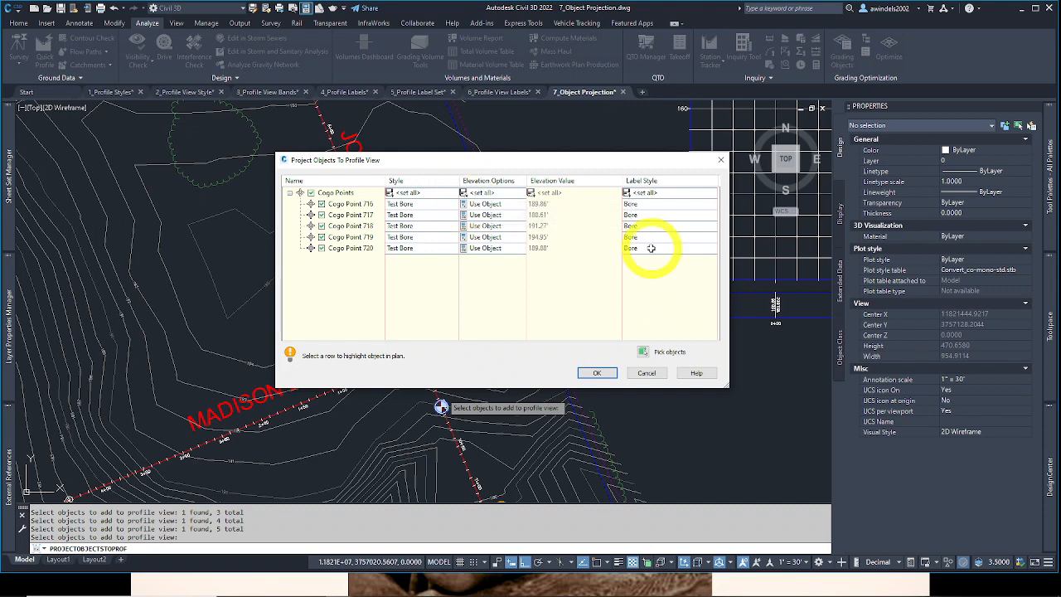
{"action": "left_click", "coordinate": [444, 191]}
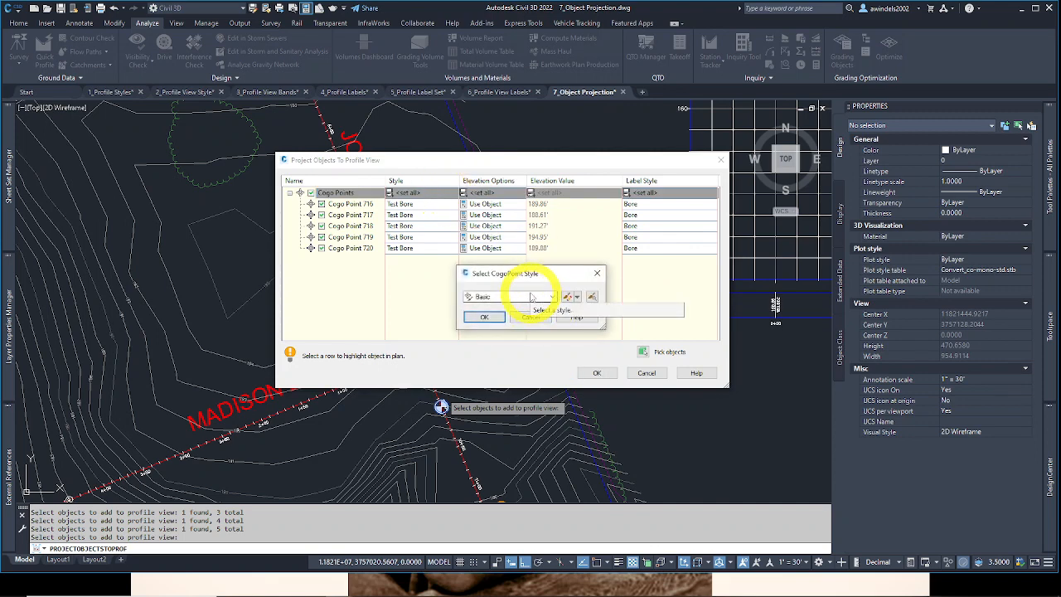
{"action": "left_click", "coordinate": [520, 299]}
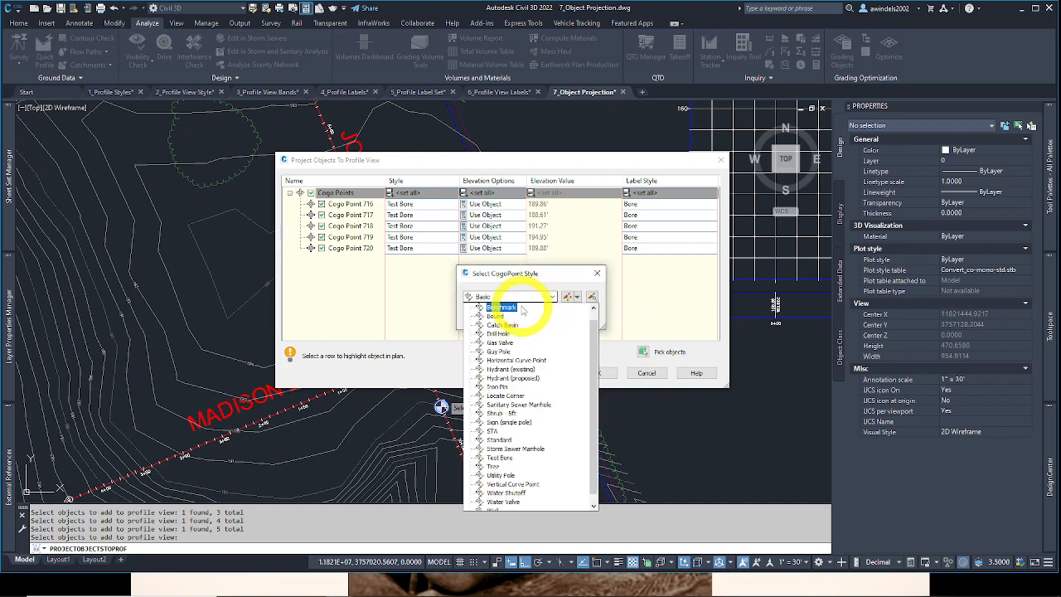
{"action": "left_click_drag", "start_coordinate": [594, 382], "coordinate": [595, 344]}
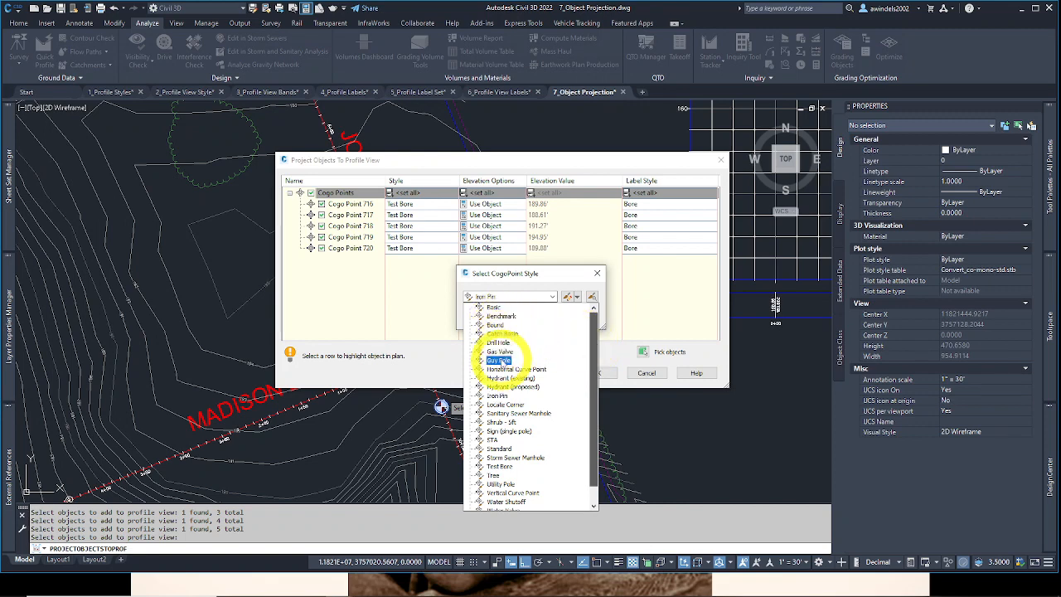
{"action": "scroll", "coordinate": [502, 362], "scroll_direction": "down", "scroll_amount": 1}
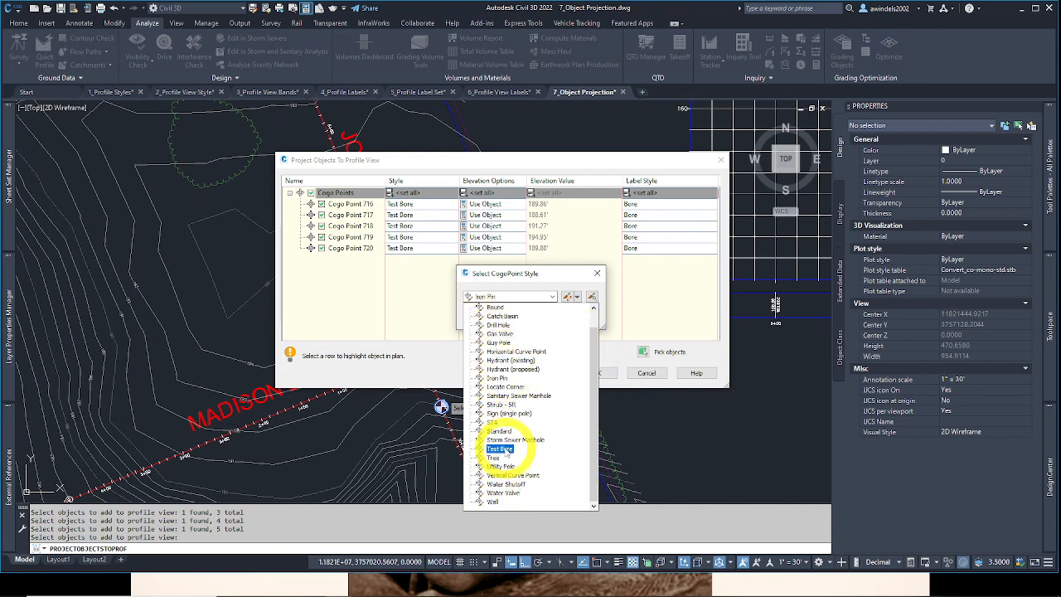
{"action": "left_click", "coordinate": [501, 448]}
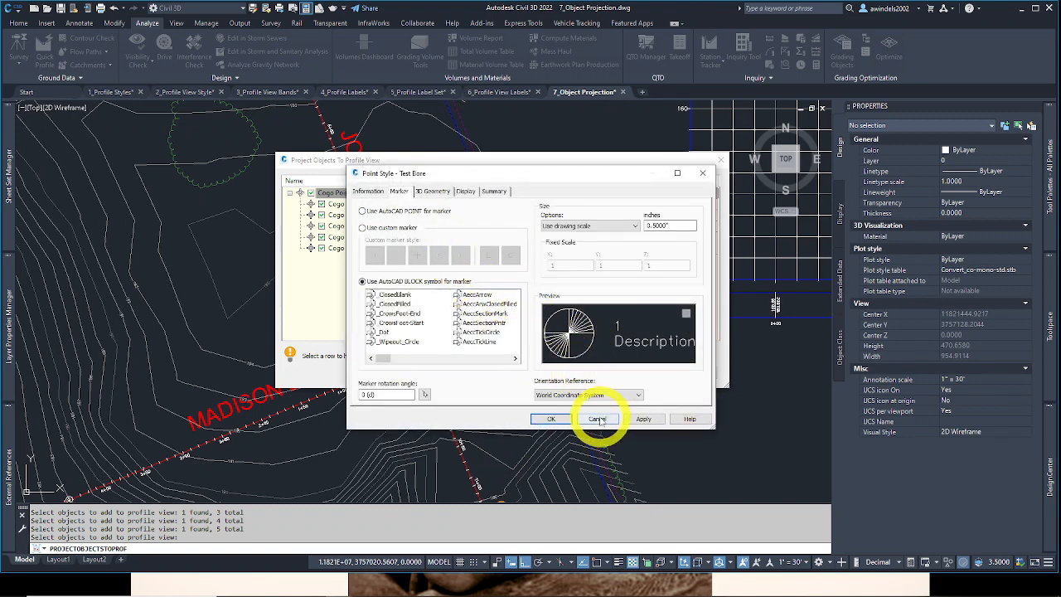
{"action": "left_click", "coordinate": [598, 420]}
{"action": "left_click", "coordinate": [488, 318]}
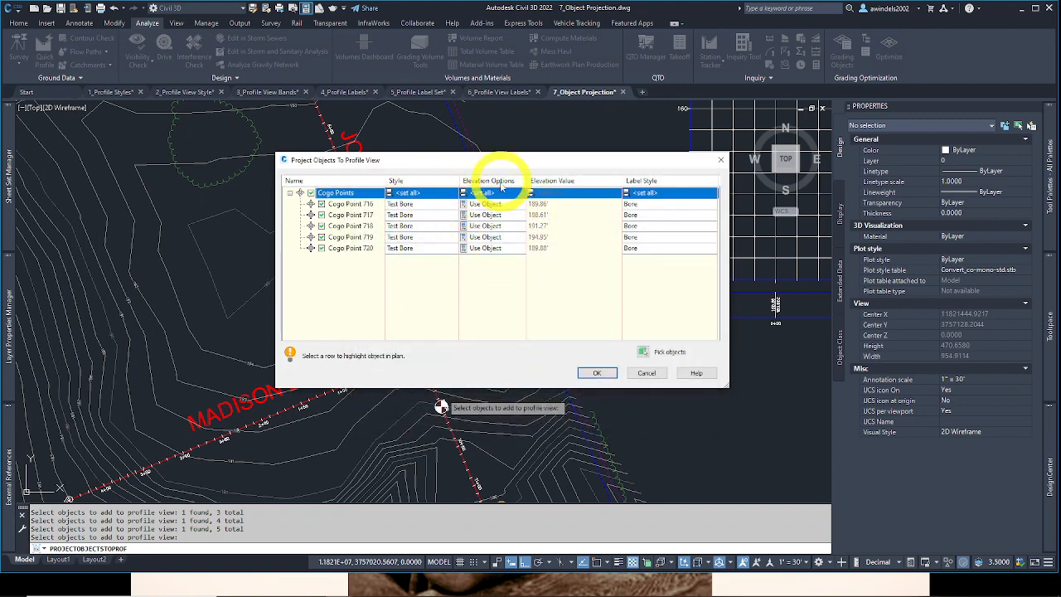
Step: Review the surface, profile and manual elevation options for all Cogo Points, keeping Use Object
{"action": "left_click", "coordinate": [495, 193]}
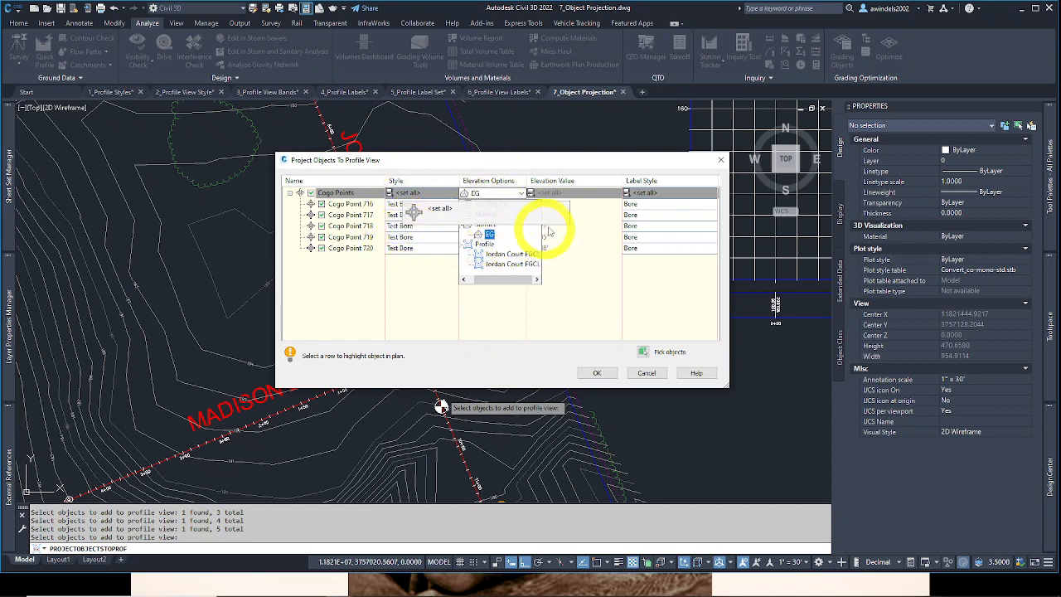
{"action": "left_click", "coordinate": [510, 254]}
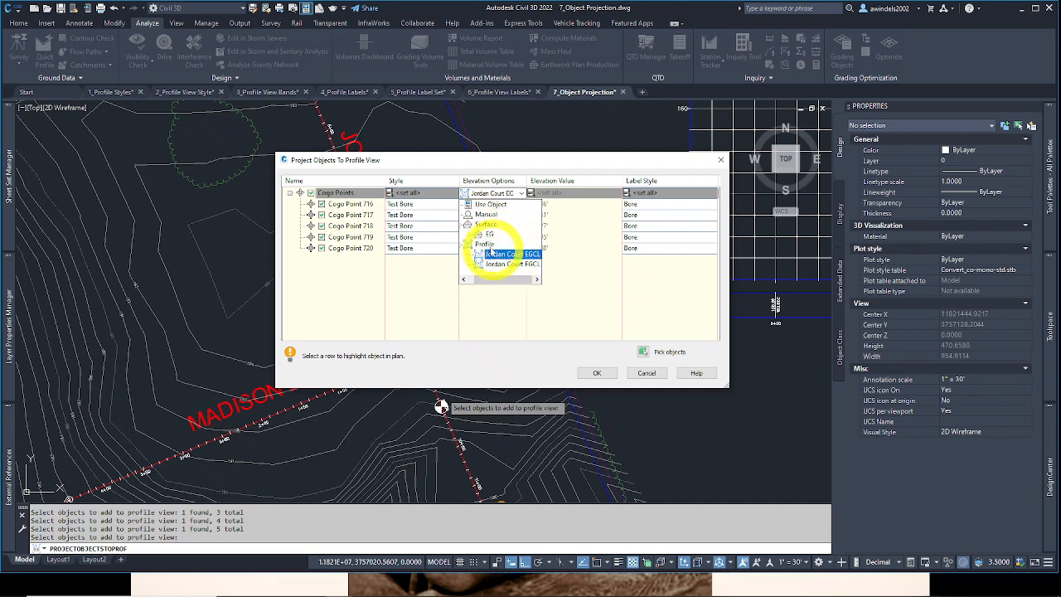
{"action": "left_click", "coordinate": [510, 263]}
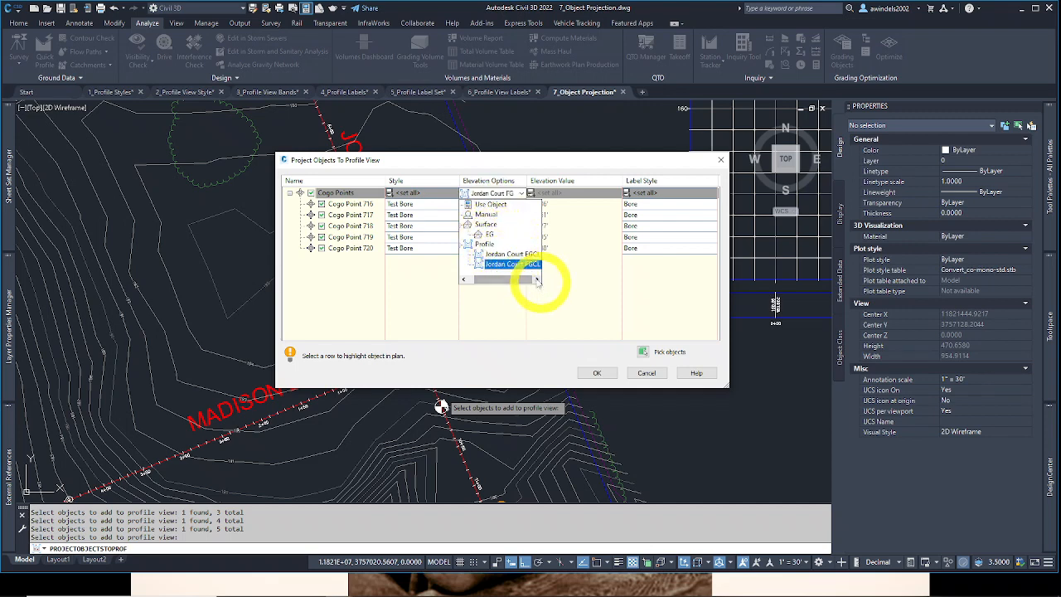
{"action": "left_click", "coordinate": [487, 214]}
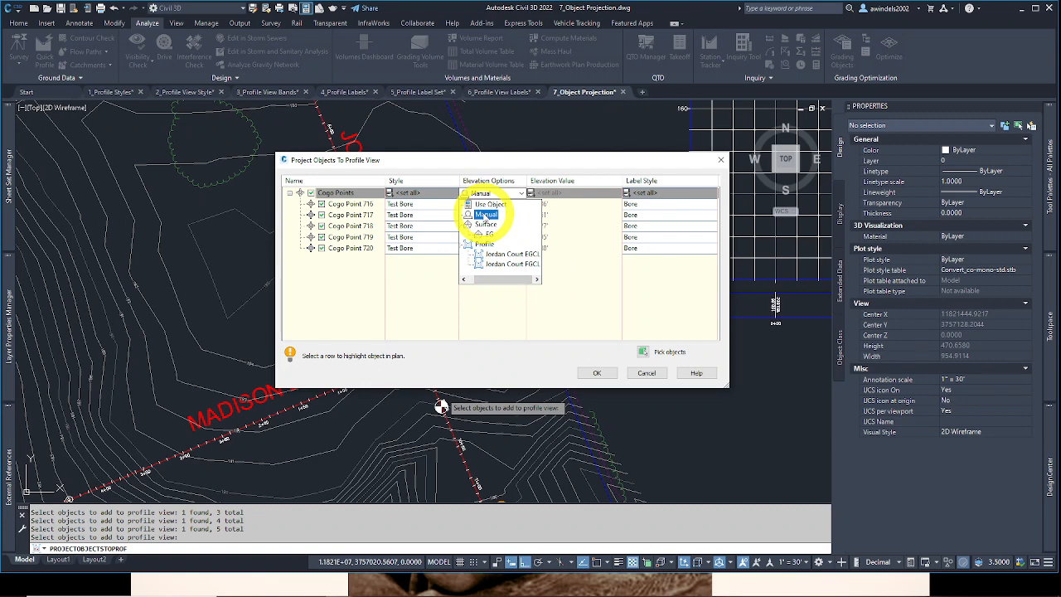
{"action": "left_click", "coordinate": [490, 204]}
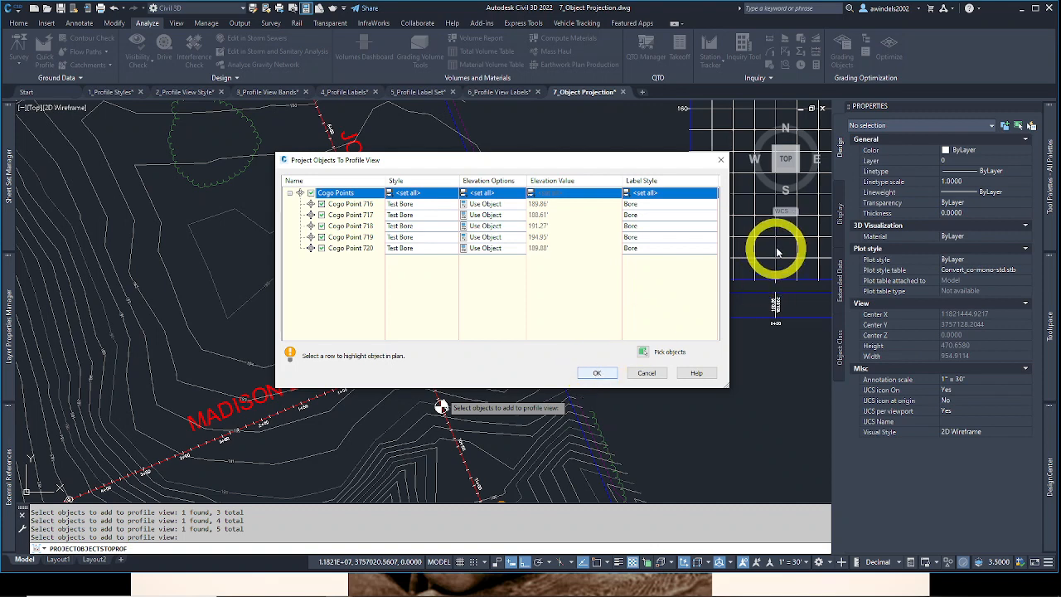
Step: Keep Bore as the label style for Cogo Point 716 and project the five bore points onto the Jordan Court profile view
{"action": "left_click", "coordinate": [669, 206]}
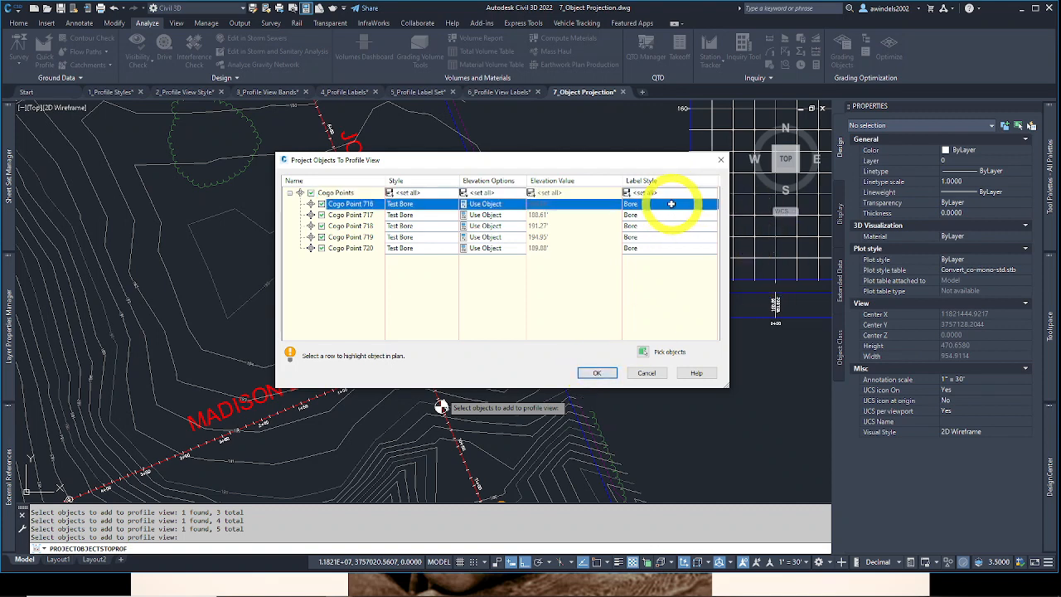
{"action": "left_click", "coordinate": [672, 205]}
{"action": "left_click", "coordinate": [508, 296]}
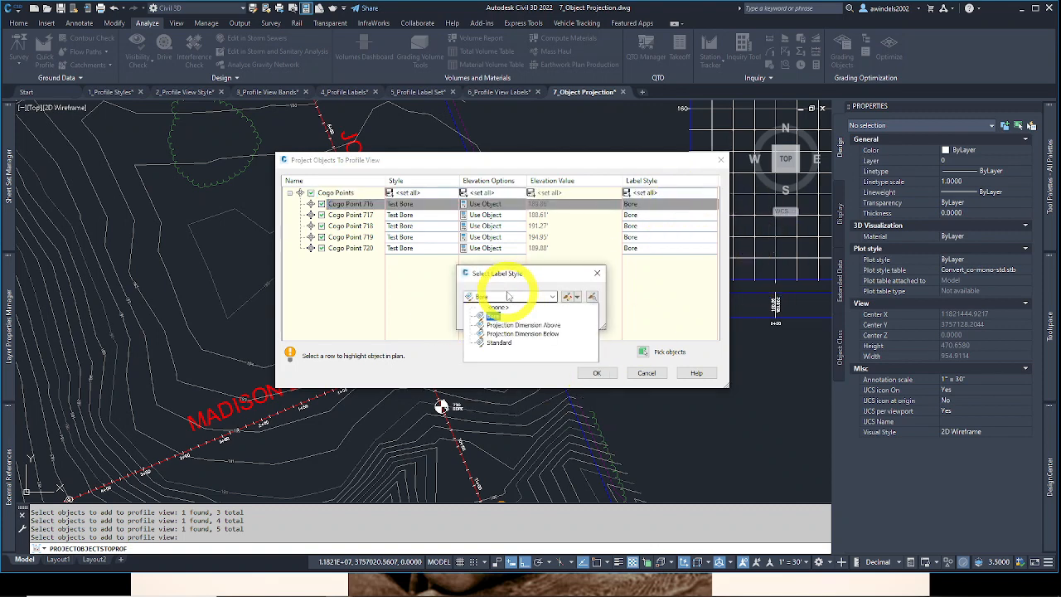
{"action": "left_click", "coordinate": [508, 296]}
{"action": "left_click", "coordinate": [496, 318]}
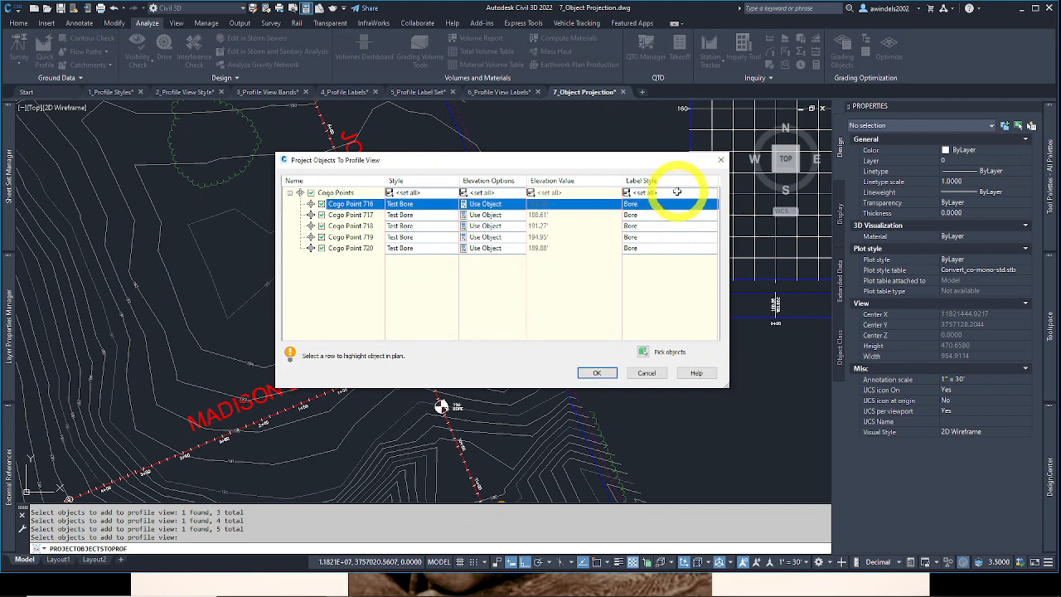
{"action": "left_click", "coordinate": [595, 375]}
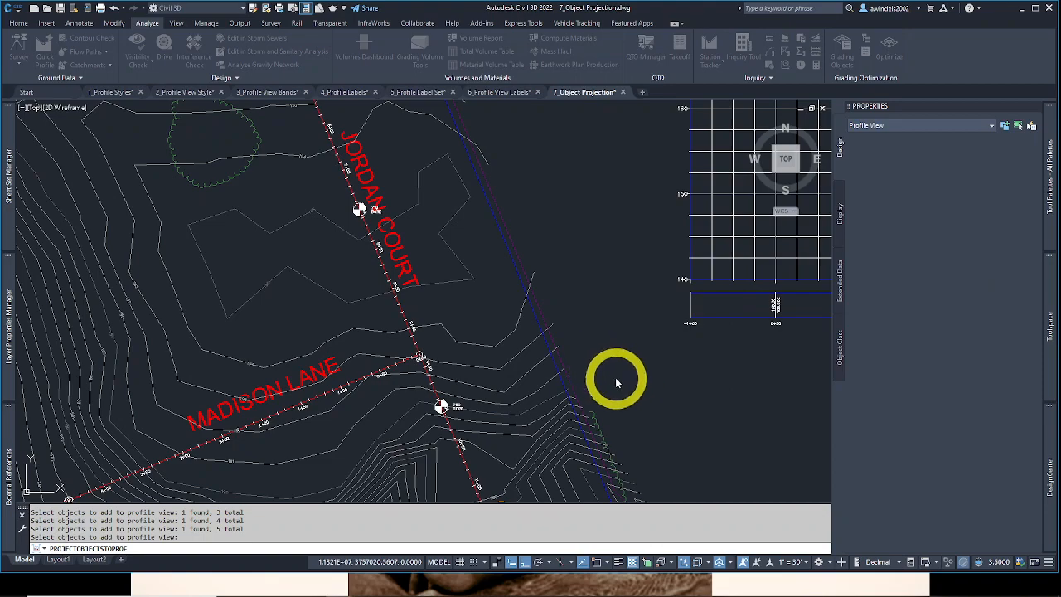
Step: Examine the projected test bore markers and their station and elevation labels along the whole Jordan Court profile view
{"action": "mouse_move", "coordinate": [648, 369]}
{"action": "middle_mouse_down"}
{"action": "mouse_move", "coordinate": [498, 381]}
{"action": "mouse_move", "coordinate": [439, 431]}
{"action": "middle_mouse_up"}
{"action": "scroll", "coordinate": [519, 379], "scroll_direction": "down", "scroll_amount": 4}
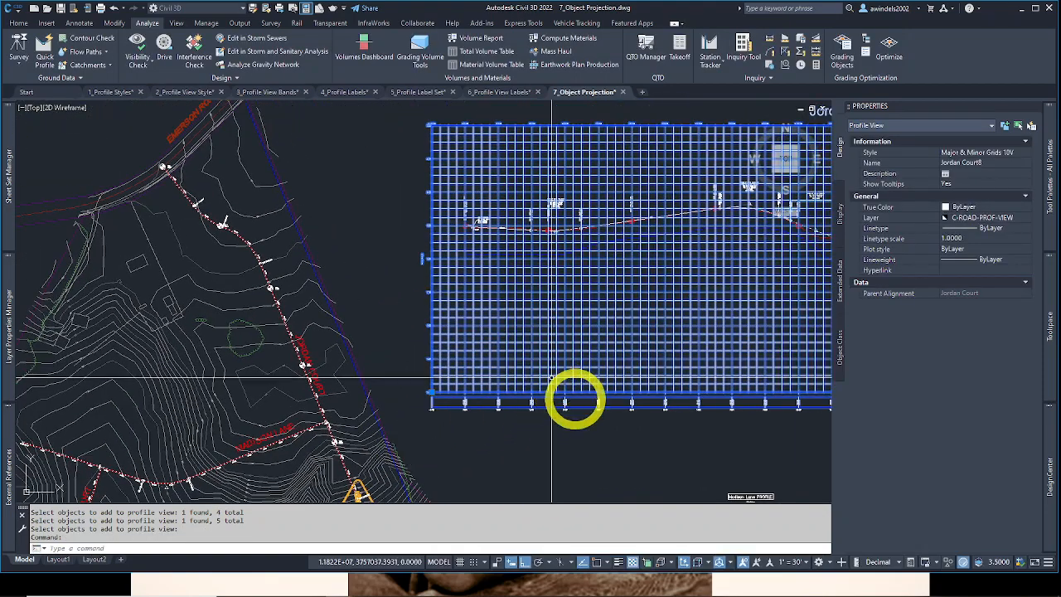
{"action": "middle_click_drag", "start_coordinate": [587, 394], "coordinate": [577, 437]}
{"action": "scroll", "coordinate": [572, 218], "scroll_direction": "up", "scroll_amount": 2}
{"action": "scroll", "coordinate": [543, 307], "scroll_direction": "up", "scroll_amount": 1}
{"action": "key", "text": "Escape"}
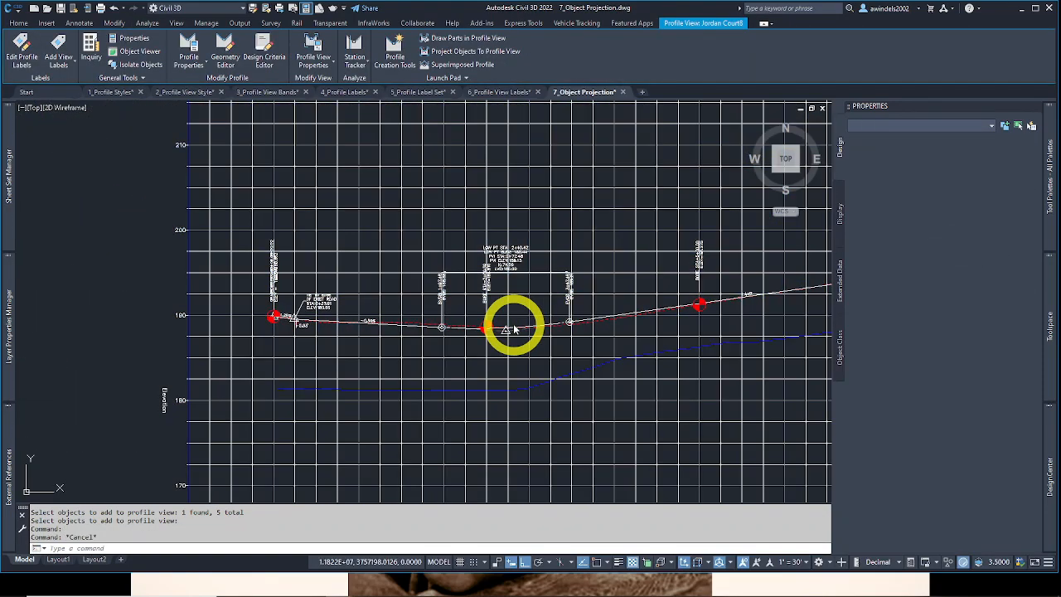
{"action": "scroll", "coordinate": [514, 322], "scroll_direction": "up", "scroll_amount": 3}
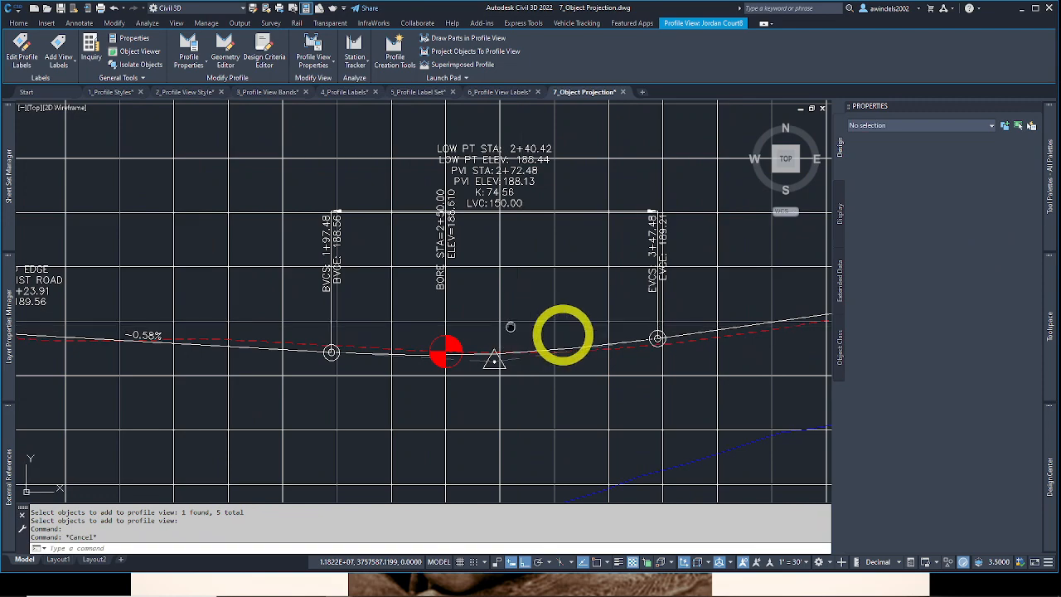
{"action": "scroll", "coordinate": [573, 341], "scroll_direction": "down", "scroll_amount": 2}
{"action": "middle_click_drag", "start_coordinate": [573, 342], "coordinate": [324, 345]}
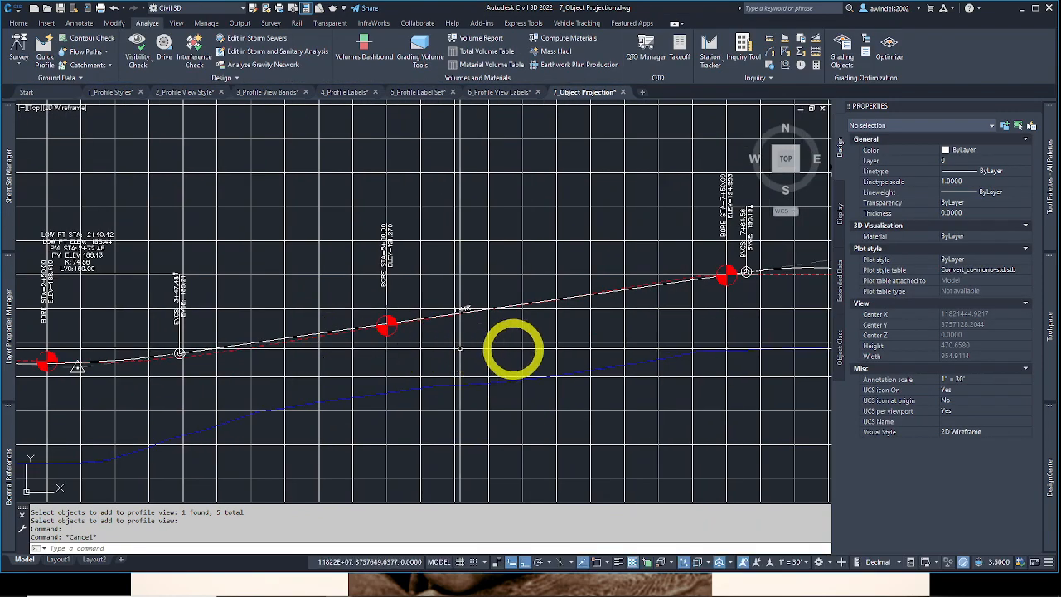
{"action": "scroll", "coordinate": [397, 255], "scroll_direction": "up", "scroll_amount": 3}
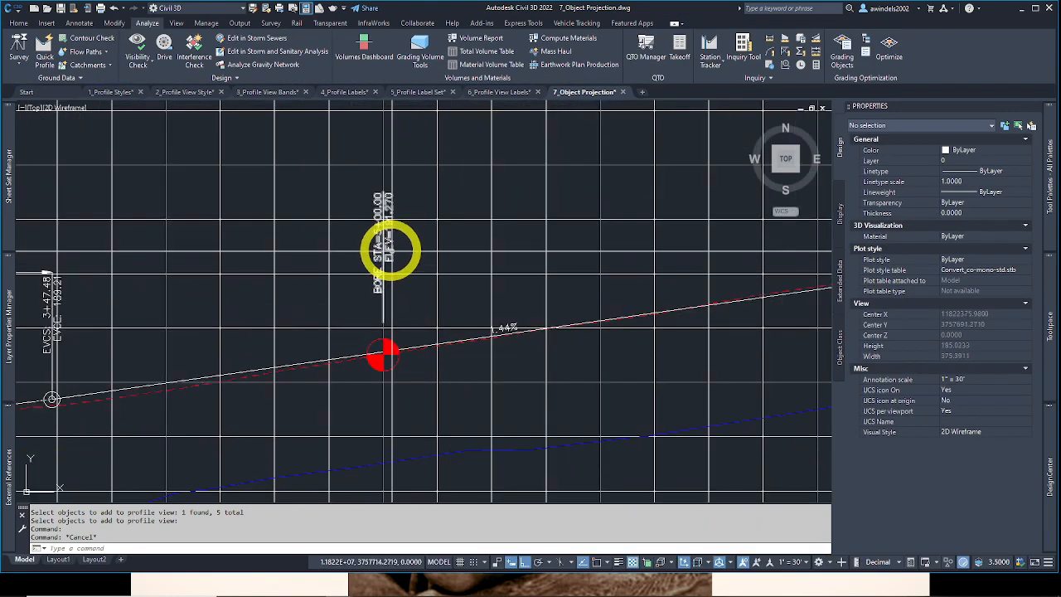
{"action": "mouse_move", "coordinate": [481, 269]}
{"action": "middle_mouse_down"}
{"action": "mouse_move", "coordinate": [471, 299]}
{"action": "mouse_move", "coordinate": [289, 348]}
{"action": "middle_mouse_up"}
{"action": "scroll", "coordinate": [289, 349], "scroll_direction": "down", "scroll_amount": 1}
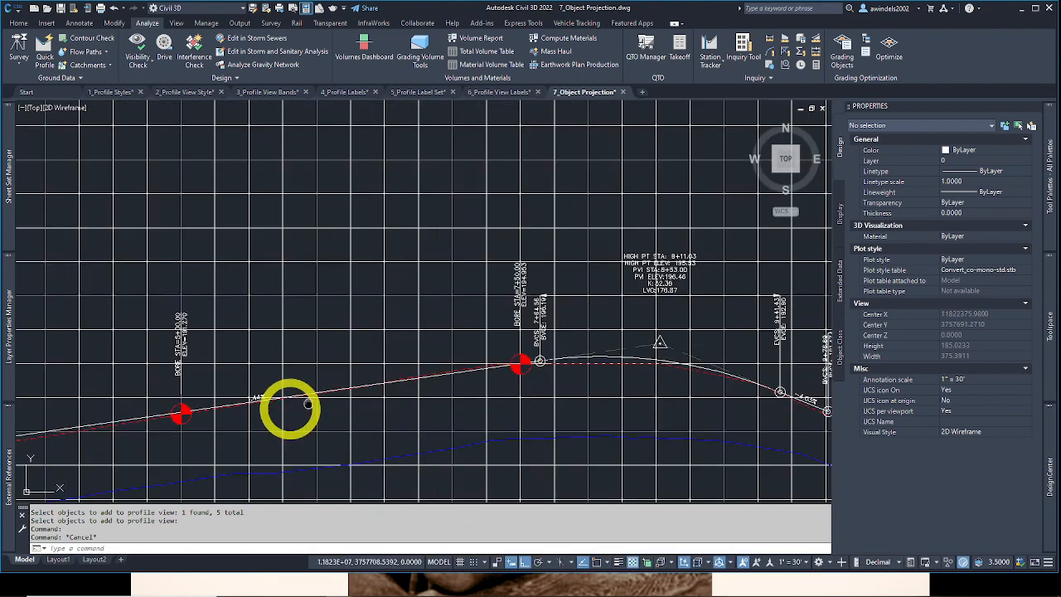
{"action": "mouse_move", "coordinate": [289, 407]}
{"action": "middle_mouse_down"}
{"action": "mouse_move", "coordinate": [464, 403]}
{"action": "mouse_move", "coordinate": [289, 336]}
{"action": "middle_mouse_up"}
{"action": "middle_click_drag", "start_coordinate": [399, 363], "coordinate": [246, 343]}
{"action": "mouse_move", "coordinate": [484, 402]}
{"action": "middle_mouse_down"}
{"action": "mouse_move", "coordinate": [390, 363]}
{"action": "mouse_move", "coordinate": [271, 285]}
{"action": "middle_mouse_up"}
{"action": "middle_click_drag", "start_coordinate": [548, 375], "coordinate": [315, 330]}
{"action": "mouse_move", "coordinate": [435, 416]}
{"action": "middle_mouse_down"}
{"action": "mouse_move", "coordinate": [161, 276]}
{"action": "mouse_move", "coordinate": [84, 261]}
{"action": "middle_mouse_up"}
{"action": "middle_click_drag", "start_coordinate": [489, 341], "coordinate": [183, 366]}
{"action": "middle_click_drag", "start_coordinate": [524, 374], "coordinate": [232, 404]}
{"action": "scroll", "coordinate": [423, 354], "scroll_direction": "down", "scroll_amount": 2}
{"action": "middle_click_drag", "start_coordinate": [475, 349], "coordinate": [76, 409]}
{"action": "middle_click_drag", "start_coordinate": [274, 361], "coordinate": [678, 324]}
{"action": "middle_click_drag", "start_coordinate": [344, 375], "coordinate": [422, 374]}
{"action": "scroll", "coordinate": [422, 374], "scroll_direction": "down", "scroll_amount": 3}
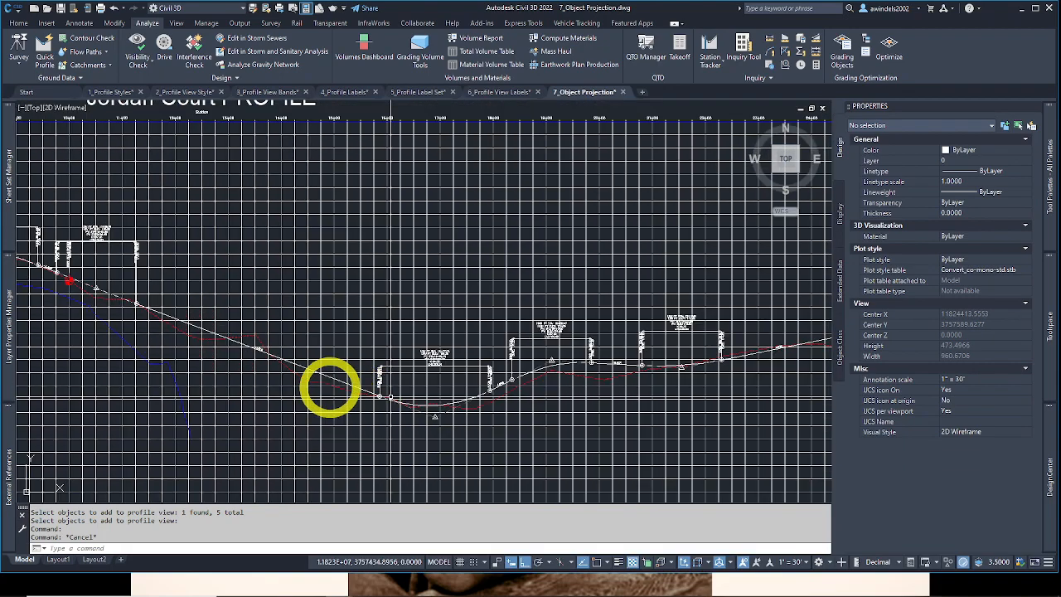
{"action": "middle_click_drag", "start_coordinate": [329, 387], "coordinate": [554, 398]}
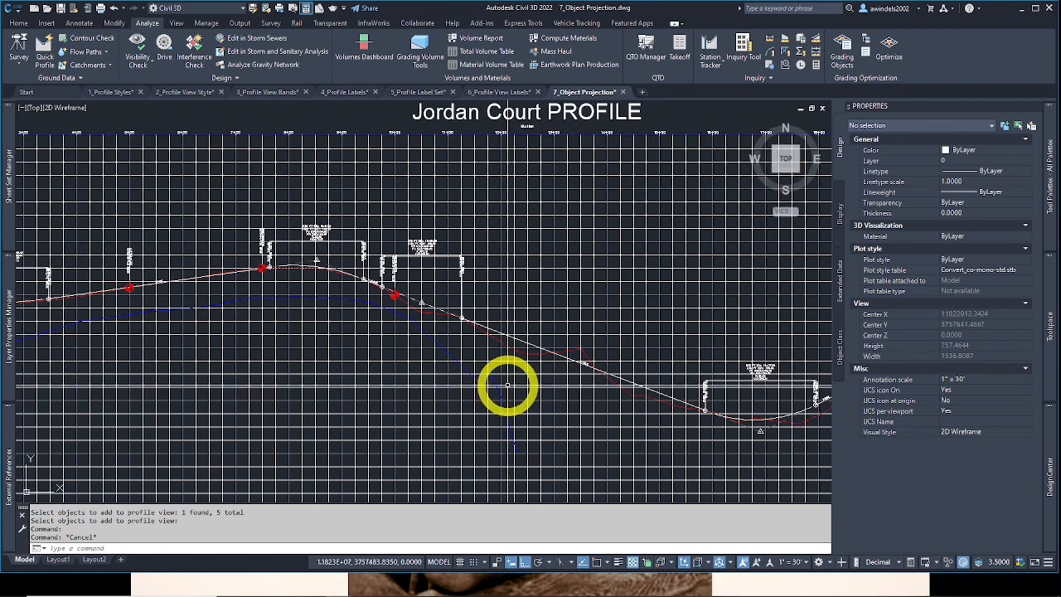
{"action": "key", "text": "Escape"}
{"action": "key", "text": "Escape"}
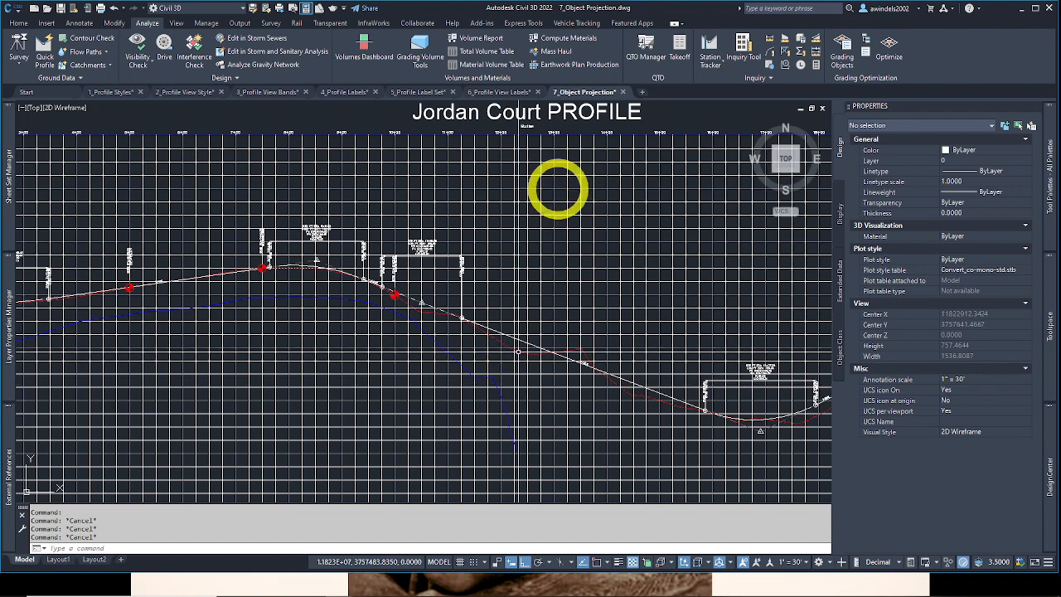
Step: Locate the bore point on Logan Court in plan and check where the Madison Lane and Logan Court profile views lie
{"action": "middle_click_drag", "start_coordinate": [407, 320], "coordinate": [563, 267]}
{"action": "scroll", "coordinate": [563, 267], "scroll_direction": "down", "scroll_amount": 5}
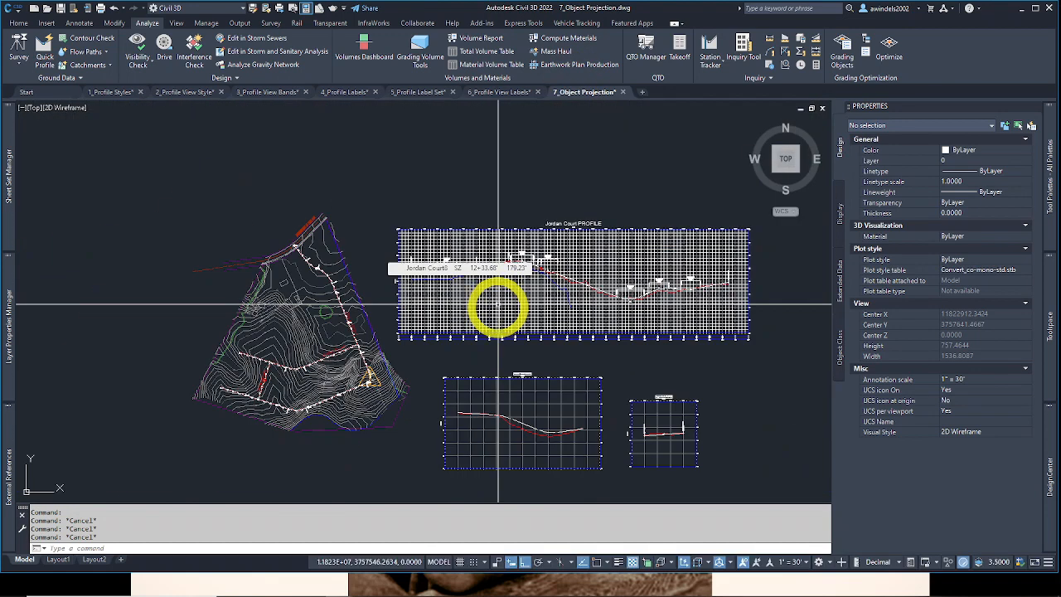
{"action": "scroll", "coordinate": [307, 386], "scroll_direction": "up", "scroll_amount": 5}
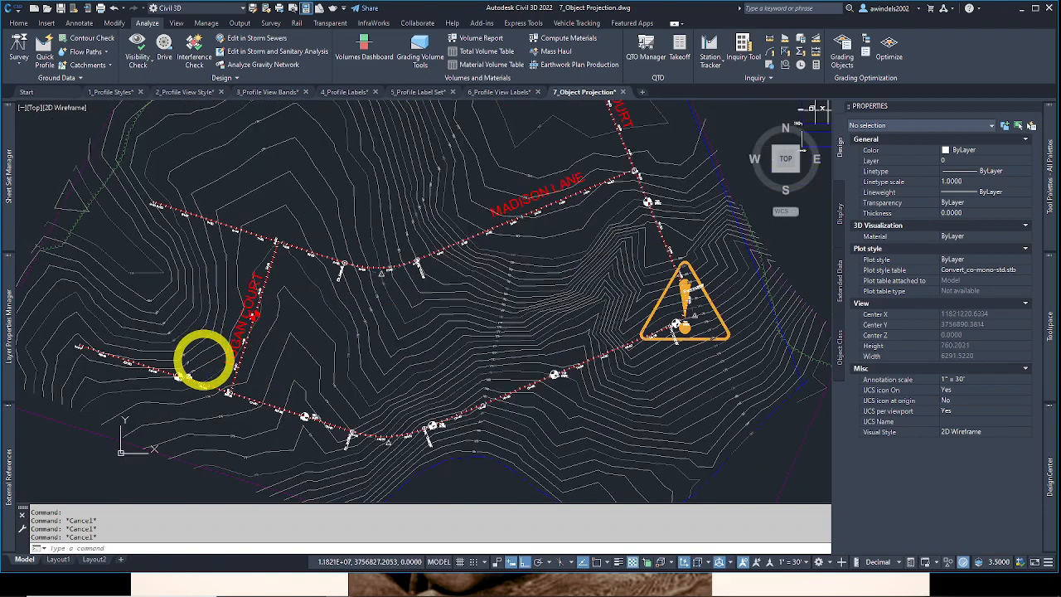
{"action": "scroll", "coordinate": [255, 294], "scroll_direction": "up", "scroll_amount": 5}
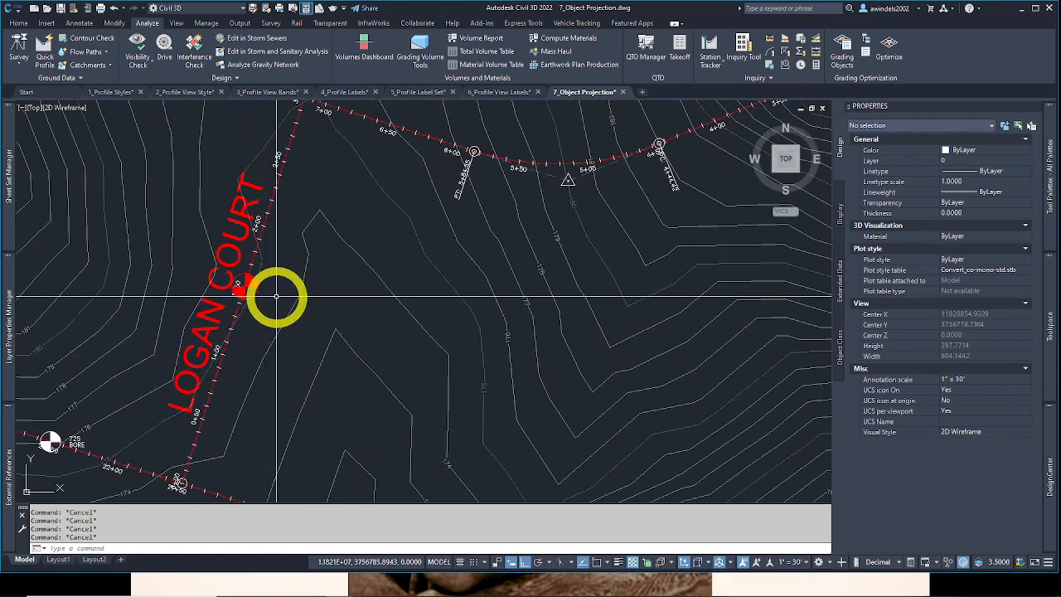
{"action": "mouse_move", "coordinate": [276, 296]}
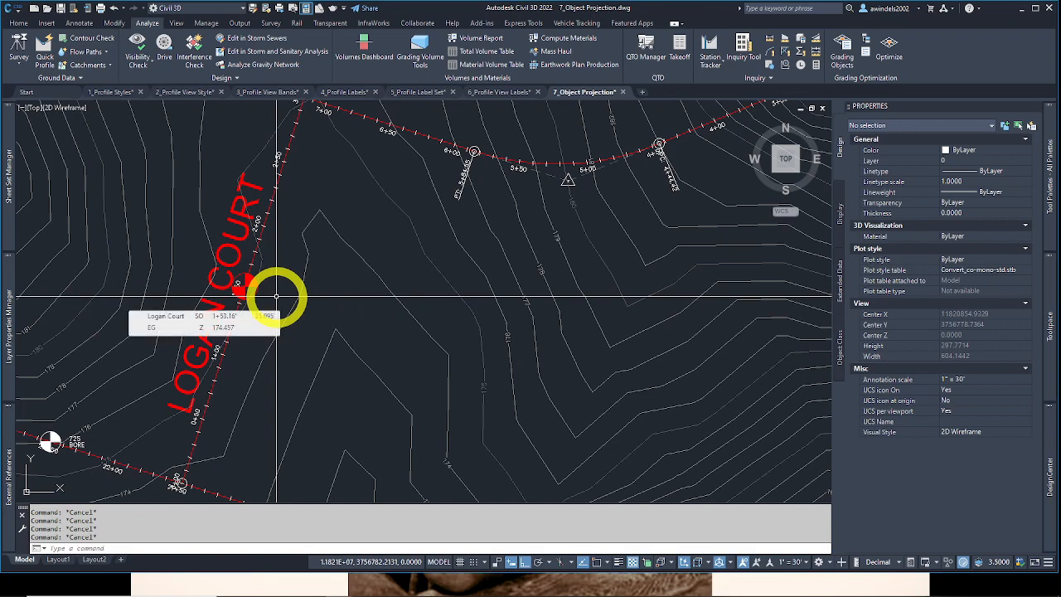
{"action": "scroll", "coordinate": [276, 296], "scroll_direction": "down", "scroll_amount": 8}
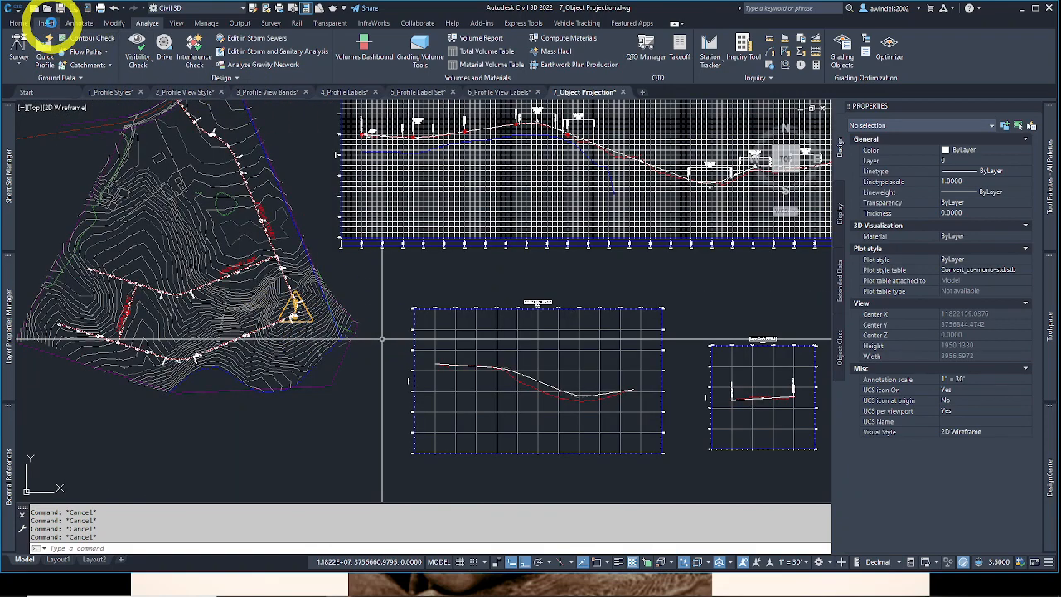
{"action": "left_click", "coordinate": [116, 24]}
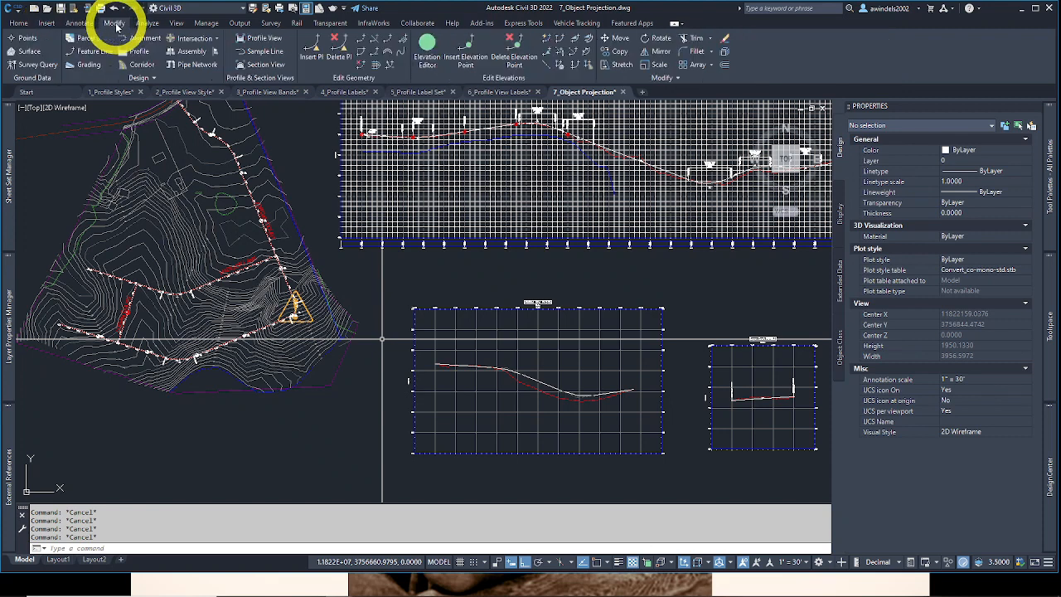
{"action": "left_click", "coordinate": [146, 81]}
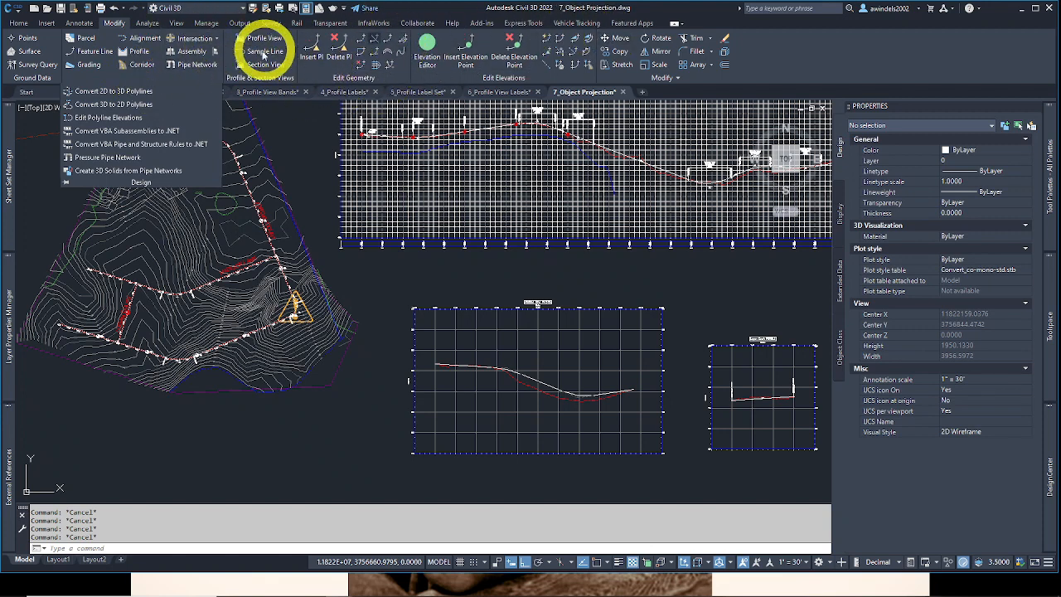
{"action": "left_click", "coordinate": [149, 24]}
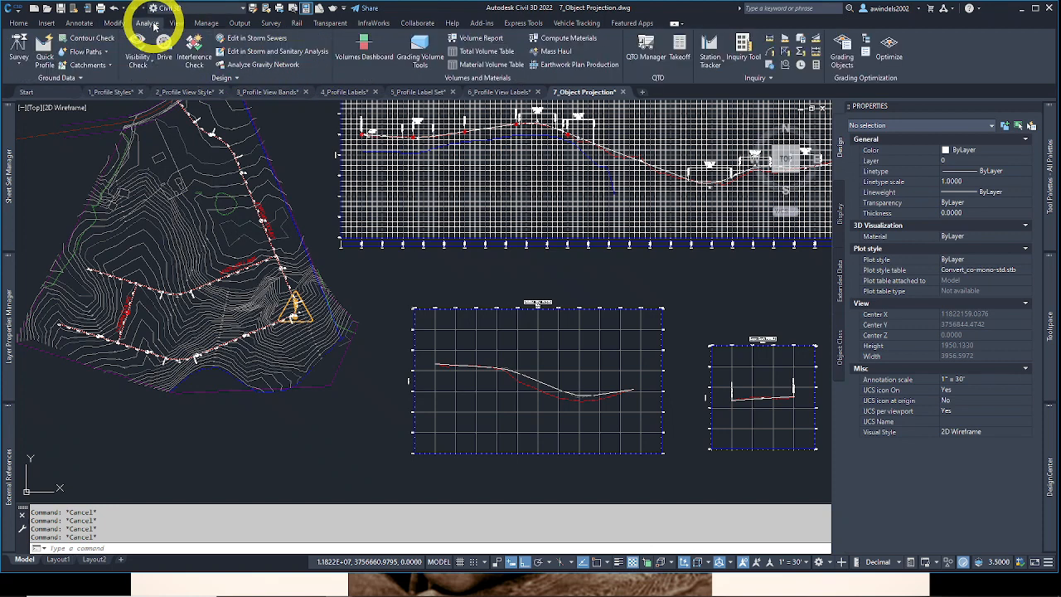
{"action": "left_click", "coordinate": [19, 23]}
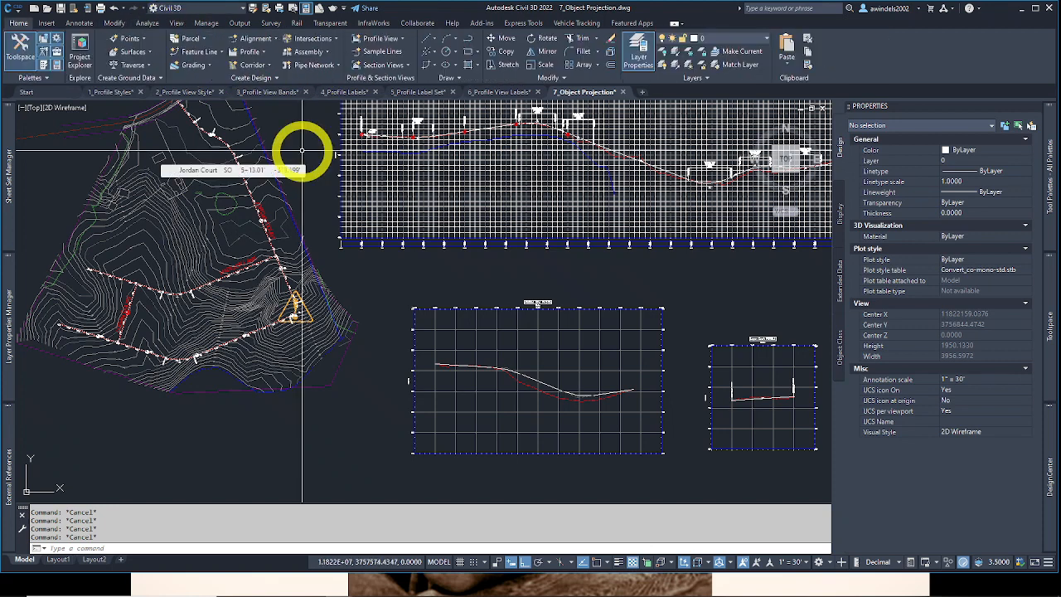
{"action": "left_click", "coordinate": [495, 348]}
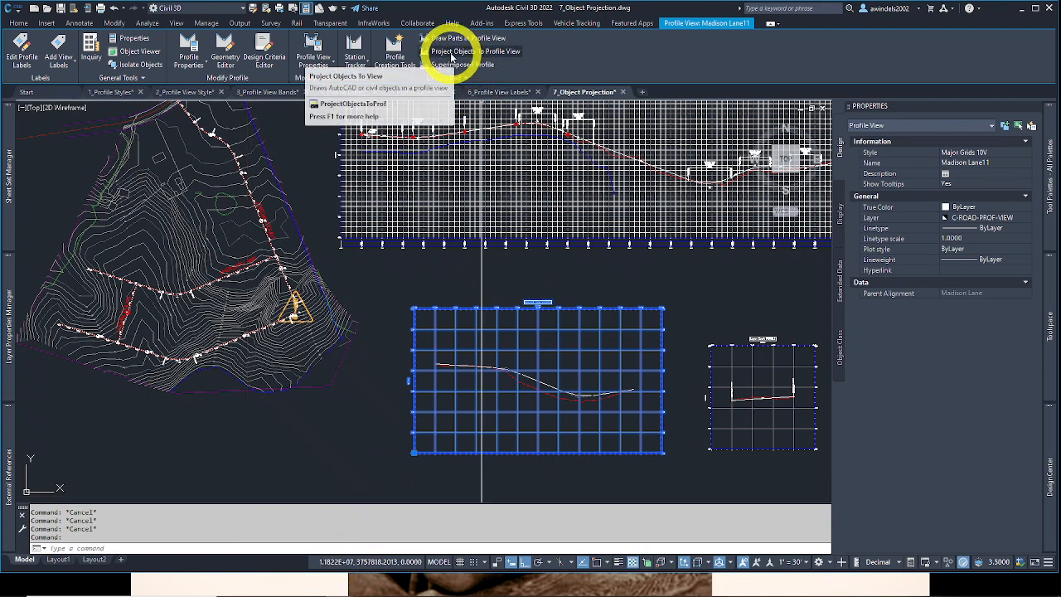
{"action": "left_click", "coordinate": [451, 53]}
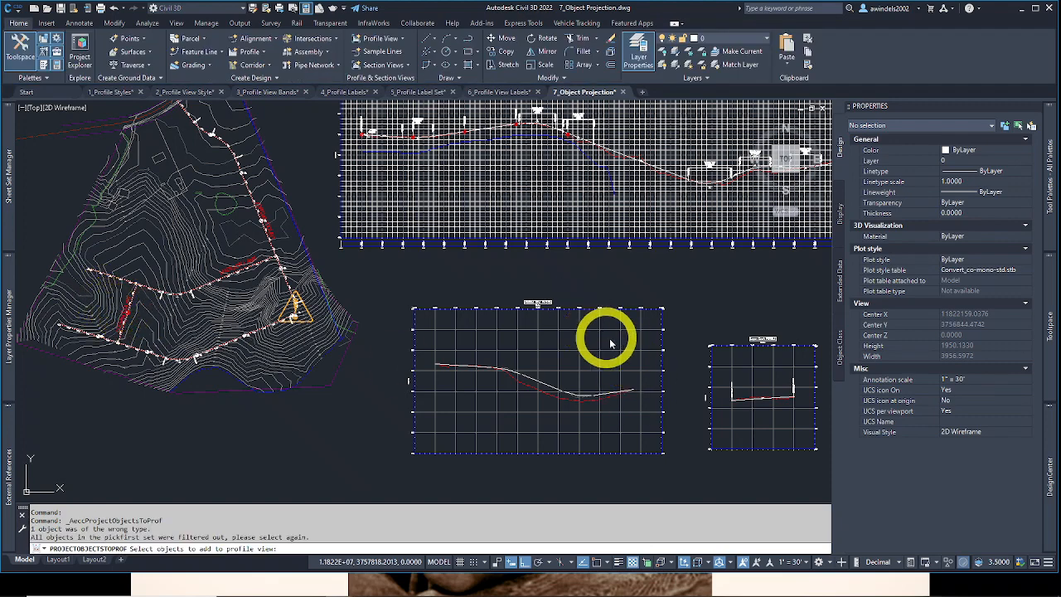
{"action": "middle_click_drag", "start_coordinate": [642, 345], "coordinate": [418, 320]}
{"action": "key", "text": "Escape"}
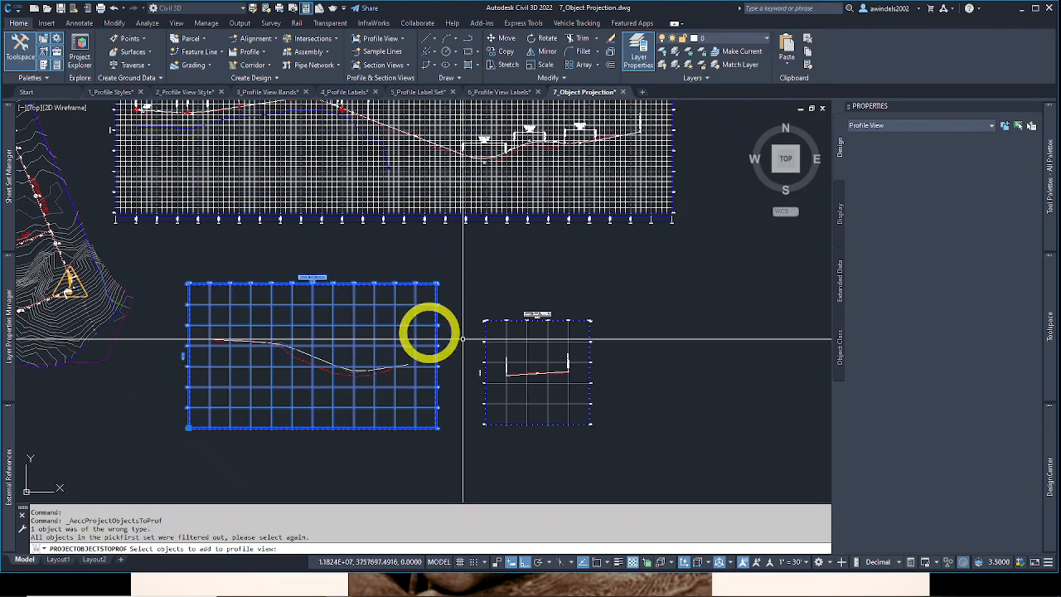
{"action": "key", "text": "Escape"}
{"action": "middle_click_drag", "start_coordinate": [324, 315], "coordinate": [262, 267]}
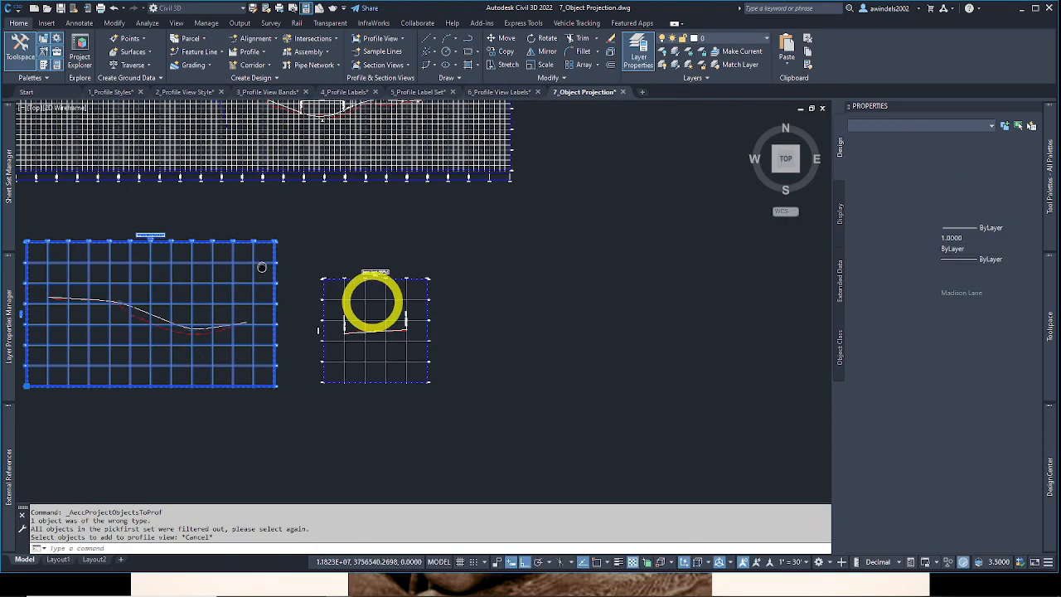
{"action": "key", "text": "Escape"}
Step: Start projecting objects to the Logan Court profile view and pick the bore block on the Logan Court alignment in plan
{"action": "left_click", "coordinate": [370, 304]}
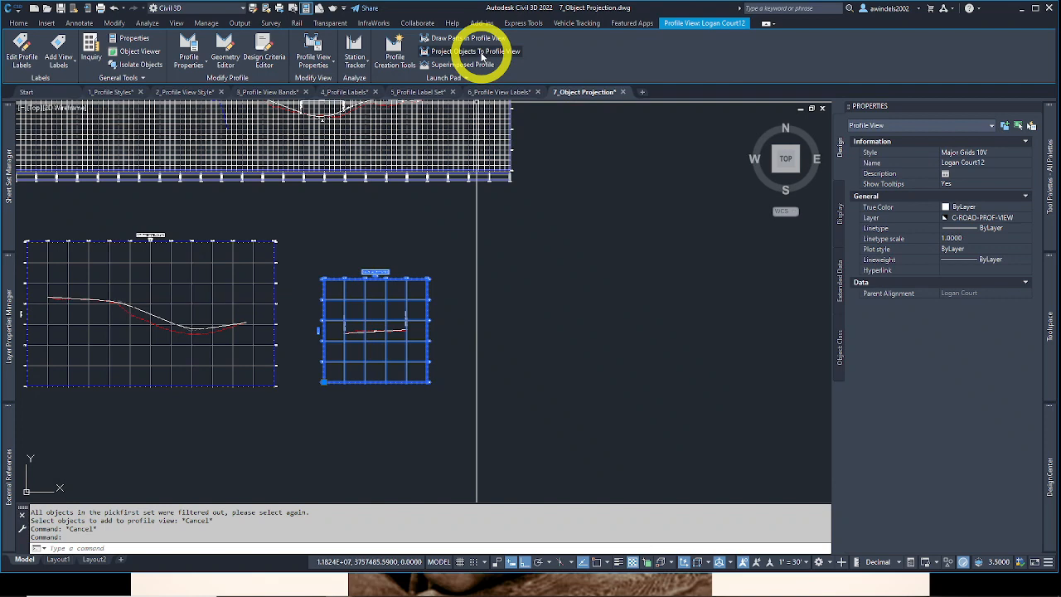
{"action": "key", "text": "Escape"}
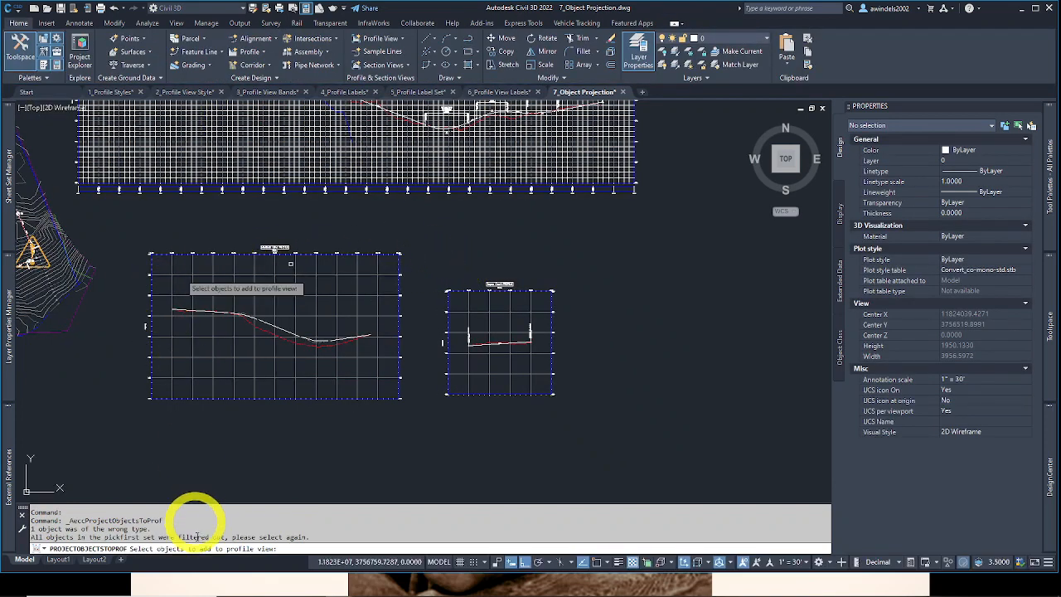
{"action": "mouse_move", "coordinate": [124, 374]}
{"action": "middle_mouse_down"}
{"action": "mouse_move", "coordinate": [367, 384]}
{"action": "mouse_move", "coordinate": [435, 402]}
{"action": "middle_mouse_up"}
{"action": "scroll", "coordinate": [248, 313], "scroll_direction": "up", "scroll_amount": 8}
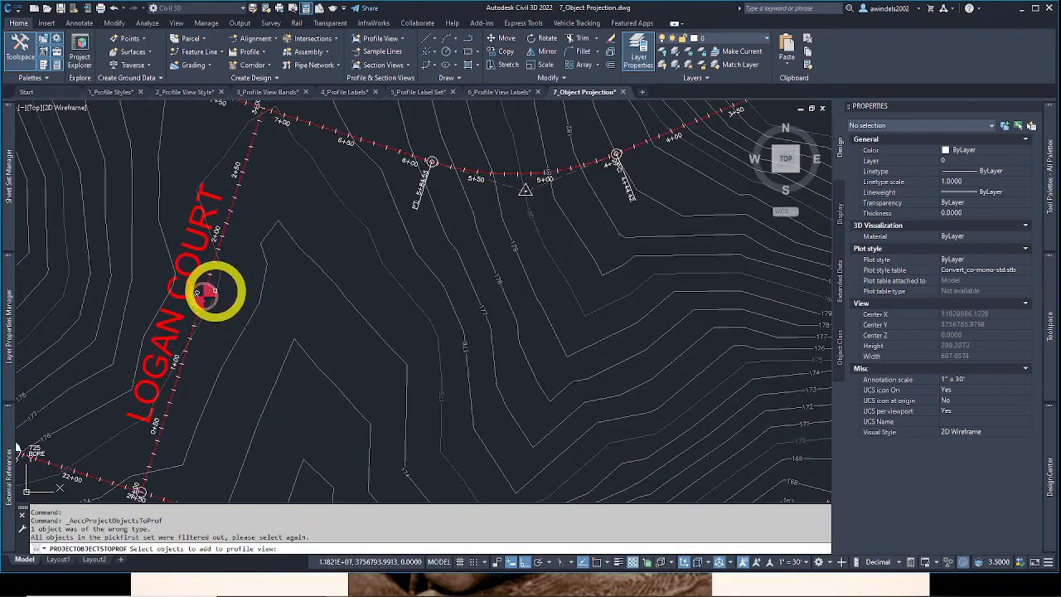
{"action": "left_click", "coordinate": [213, 291]}
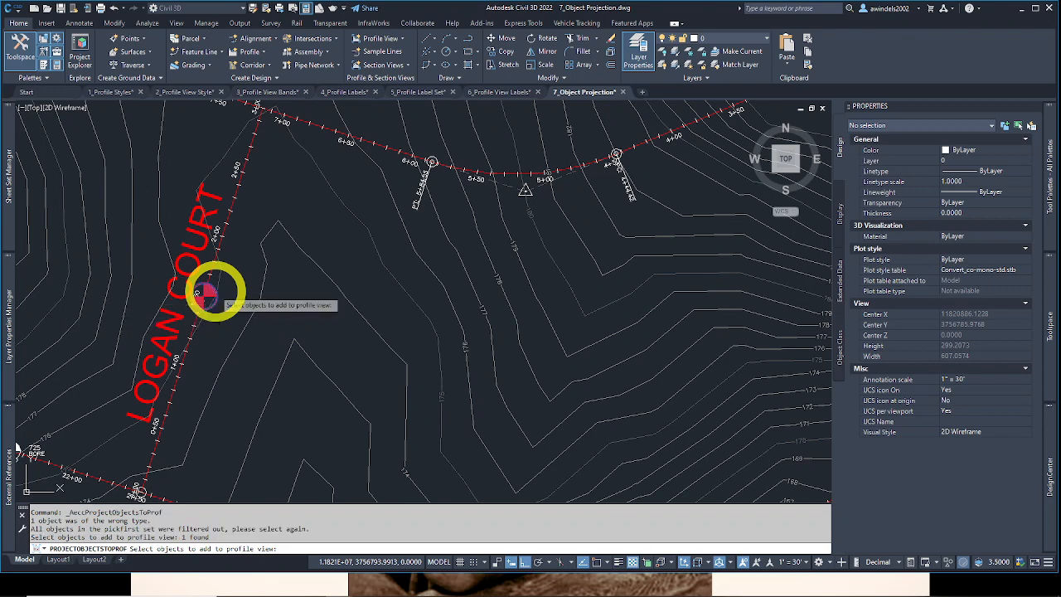
{"action": "key", "text": "Return"}
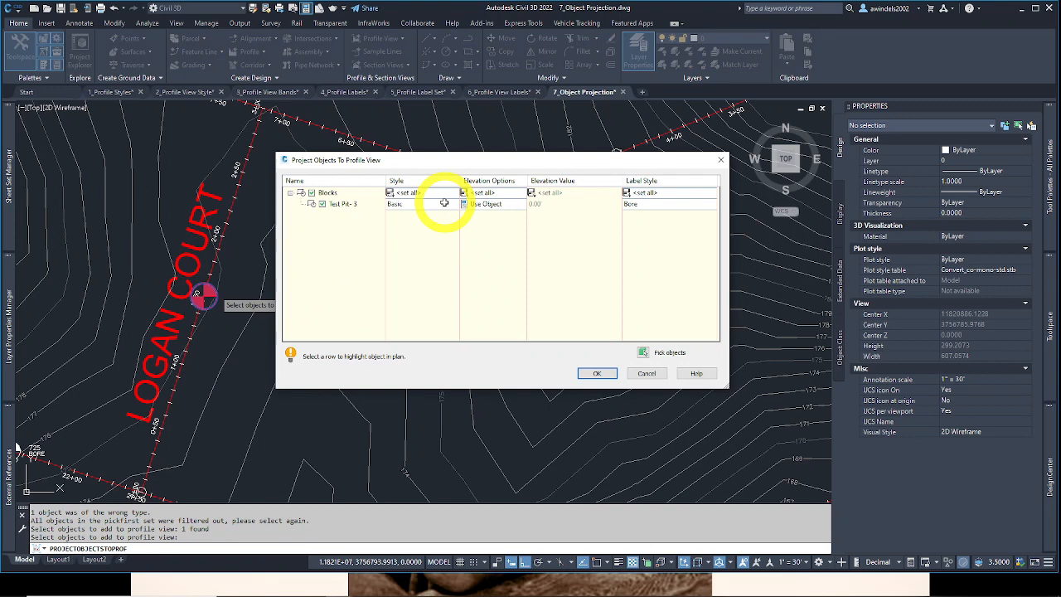
Step: Take the elevation of the Test Pit-3 block from surface EG and project it onto the Logan Court profile view
{"action": "left_click", "coordinate": [494, 204]}
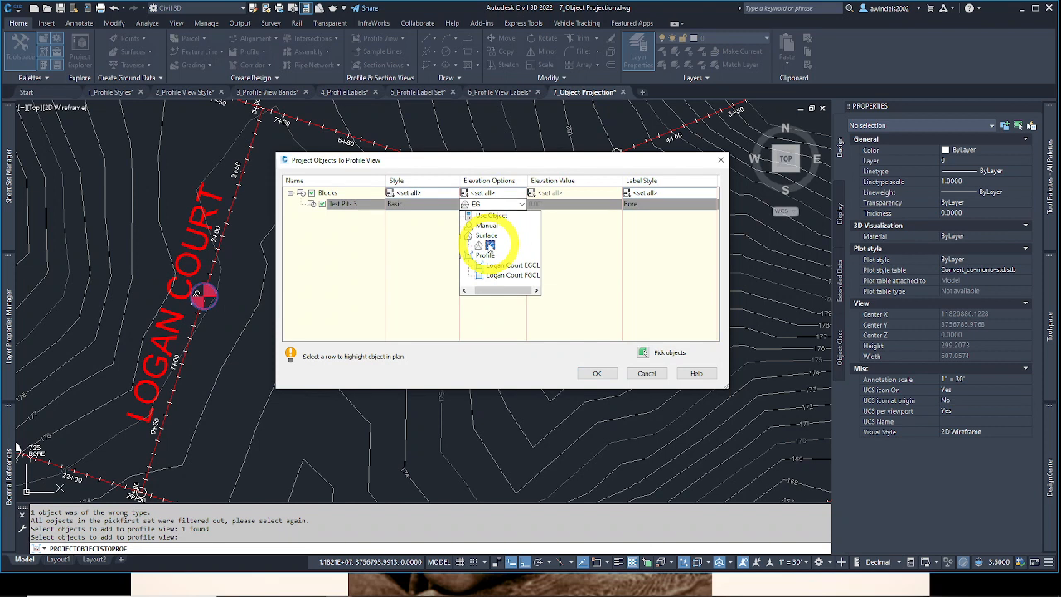
{"action": "left_click", "coordinate": [490, 245]}
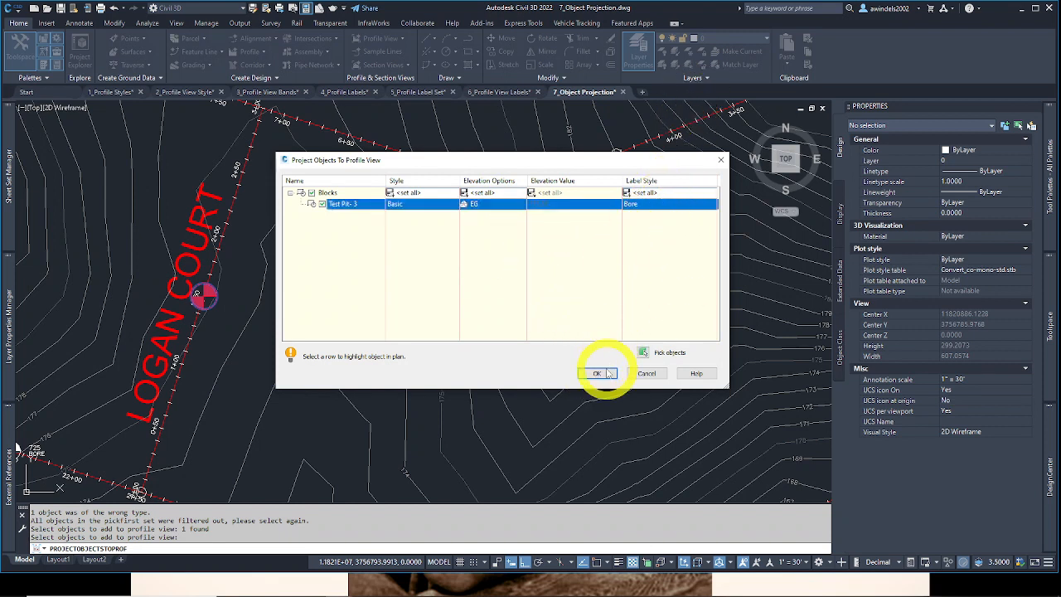
{"action": "left_click", "coordinate": [608, 373]}
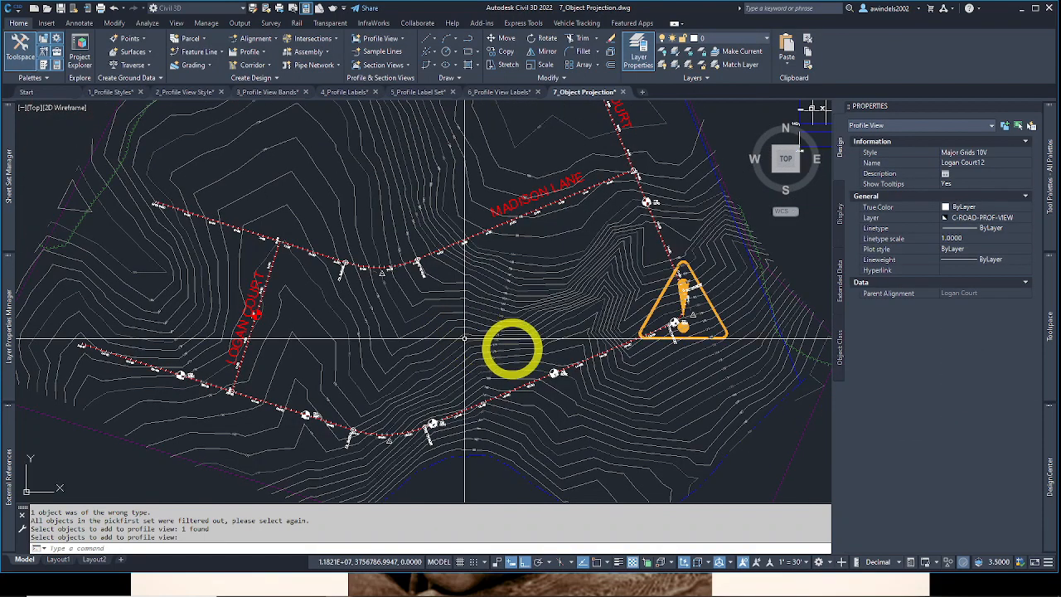
Step: Locate the projected bore marker on the Logan Court profile view and check it against the dashed existing ground profile
{"action": "middle_click_drag", "start_coordinate": [423, 331], "coordinate": [84, 298]}
{"action": "middle_click_drag", "start_coordinate": [502, 420], "coordinate": [357, 361]}
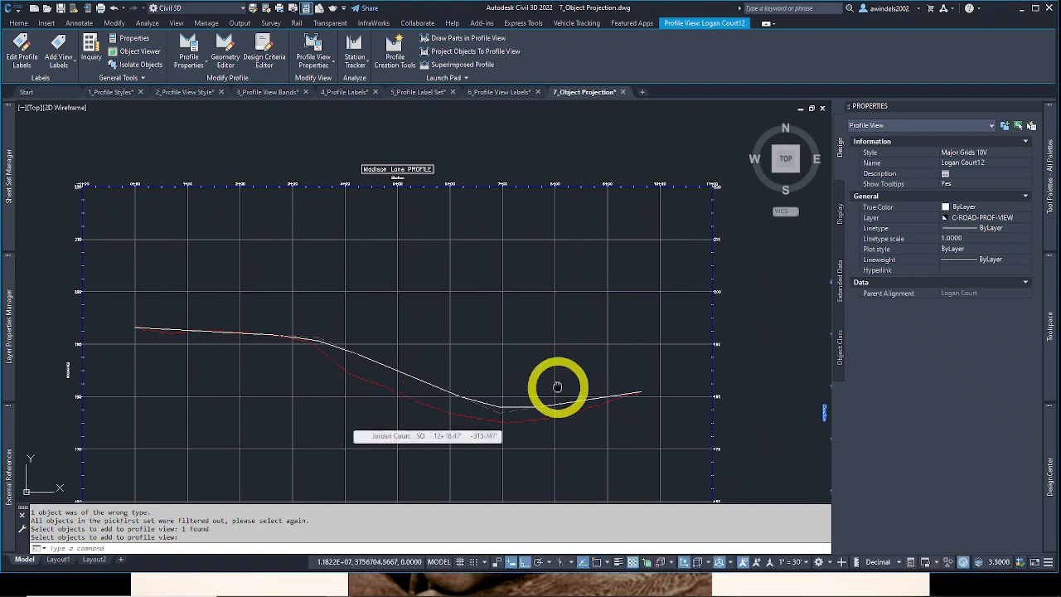
{"action": "middle_click_drag", "start_coordinate": [733, 393], "coordinate": [128, 330]}
{"action": "scroll", "coordinate": [360, 346], "scroll_direction": "up", "scroll_amount": 8}
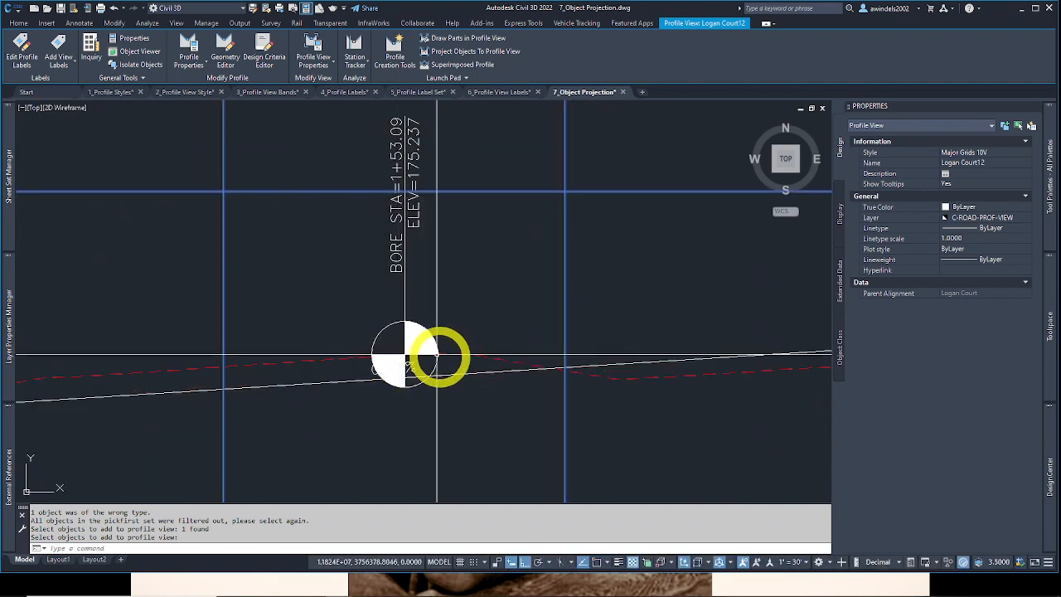
{"action": "key", "text": "Escape"}
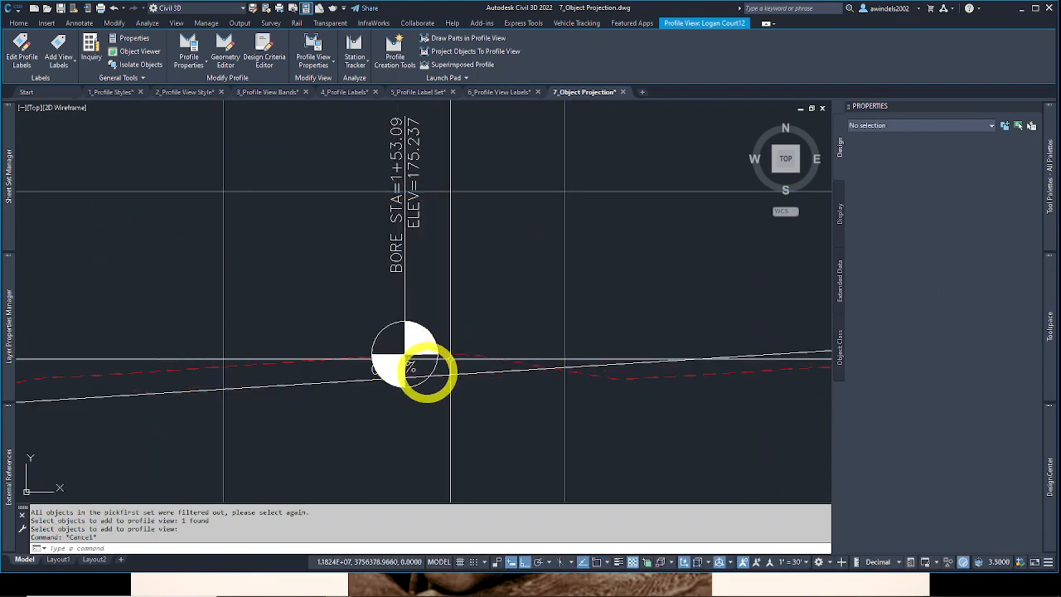
{"action": "left_click", "coordinate": [440, 365]}
{"action": "key", "text": "Escape"}
{"action": "left_click", "coordinate": [452, 362]}
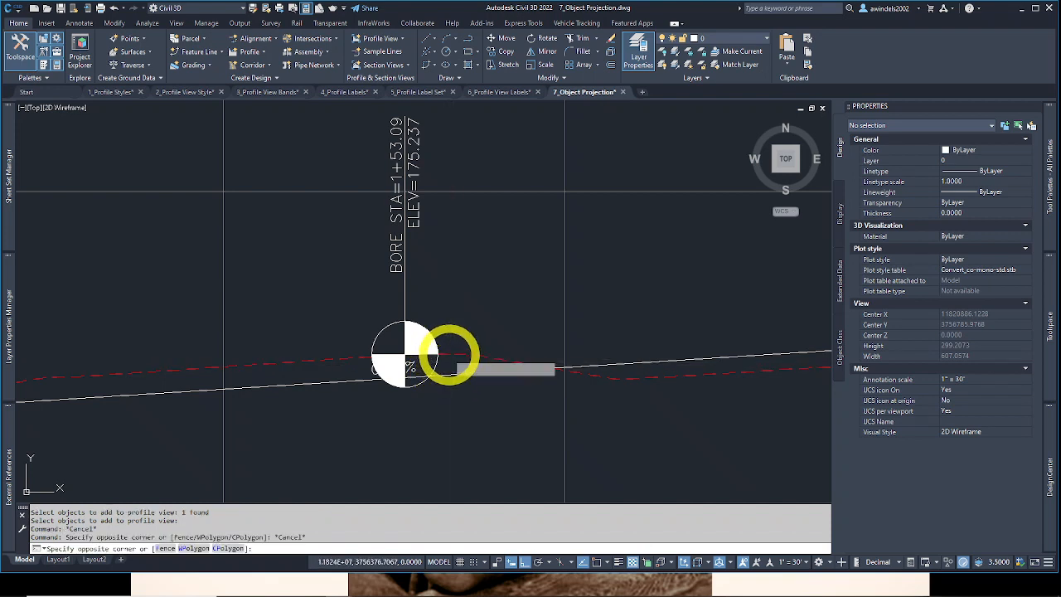
{"action": "left_click", "coordinate": [448, 356]}
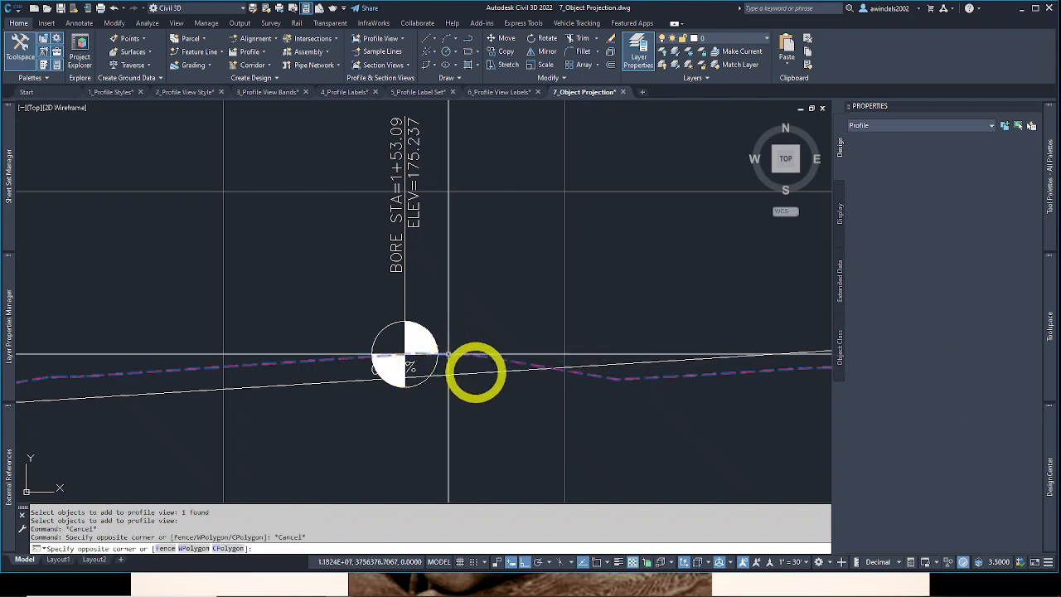
Step: Compare the bore marker's position with the solid finished grade profile on the Logan Court view
{"action": "middle_click_drag", "start_coordinate": [483, 387], "coordinate": [477, 357]}
{"action": "left_click", "coordinate": [476, 357]}
{"action": "left_click", "coordinate": [470, 357]}
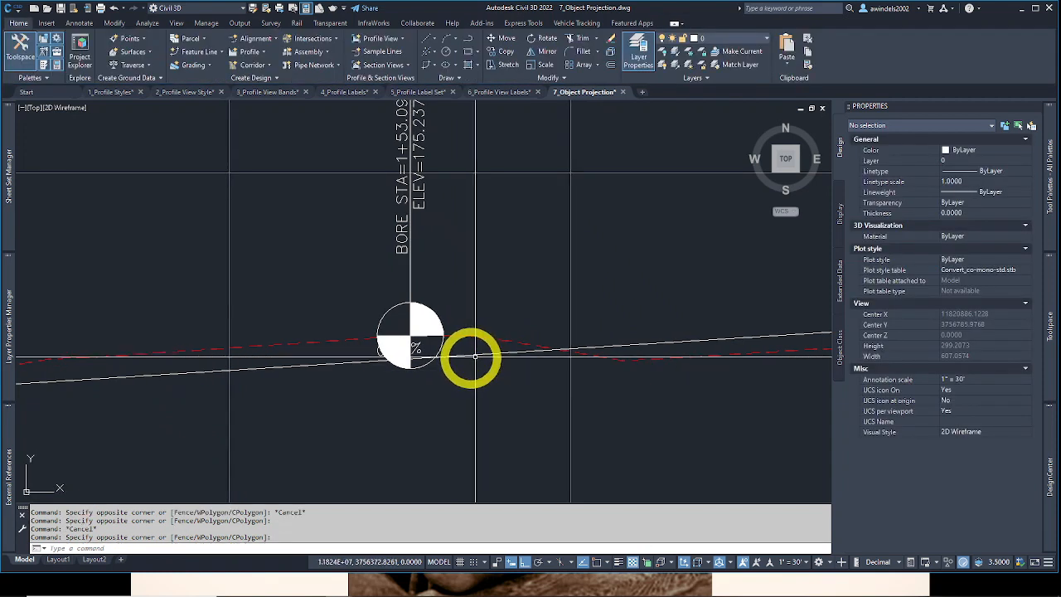
{"action": "left_click", "coordinate": [469, 356]}
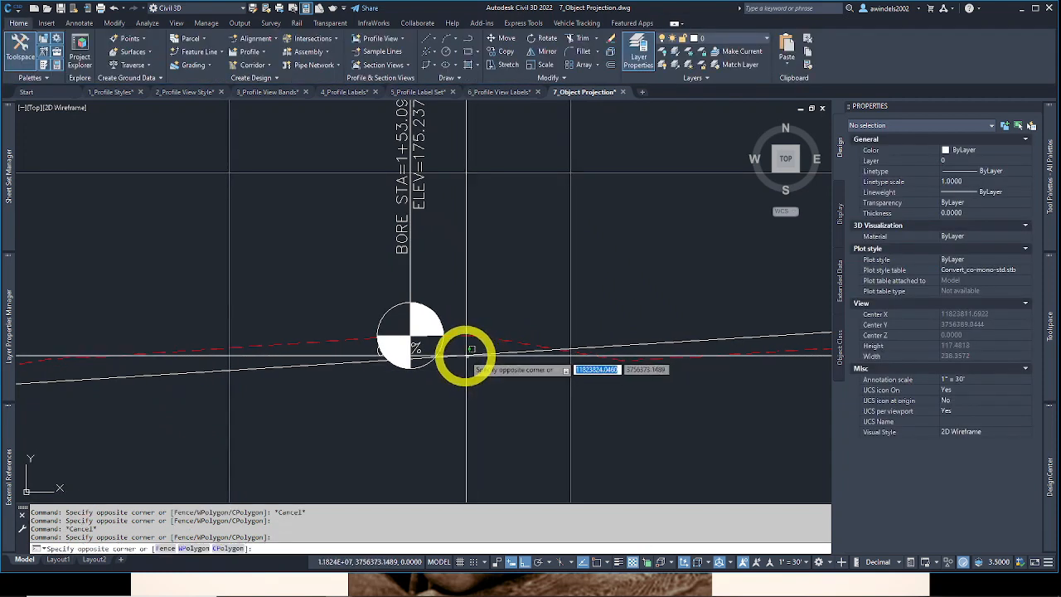
{"action": "left_click", "coordinate": [448, 354]}
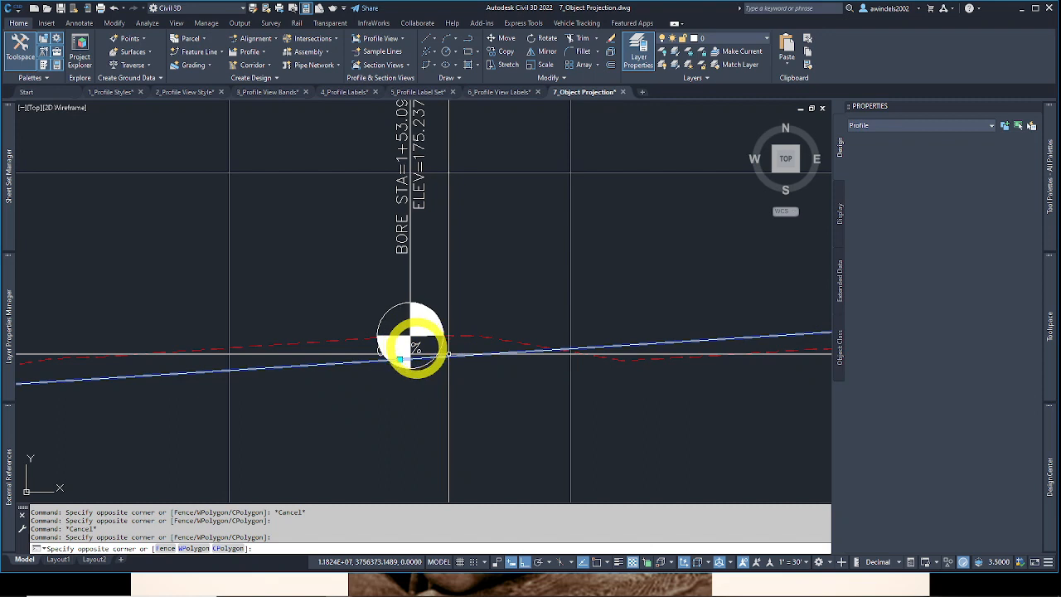
{"action": "middle_click_drag", "start_coordinate": [417, 349], "coordinate": [412, 388]}
{"action": "key", "text": "Escape"}
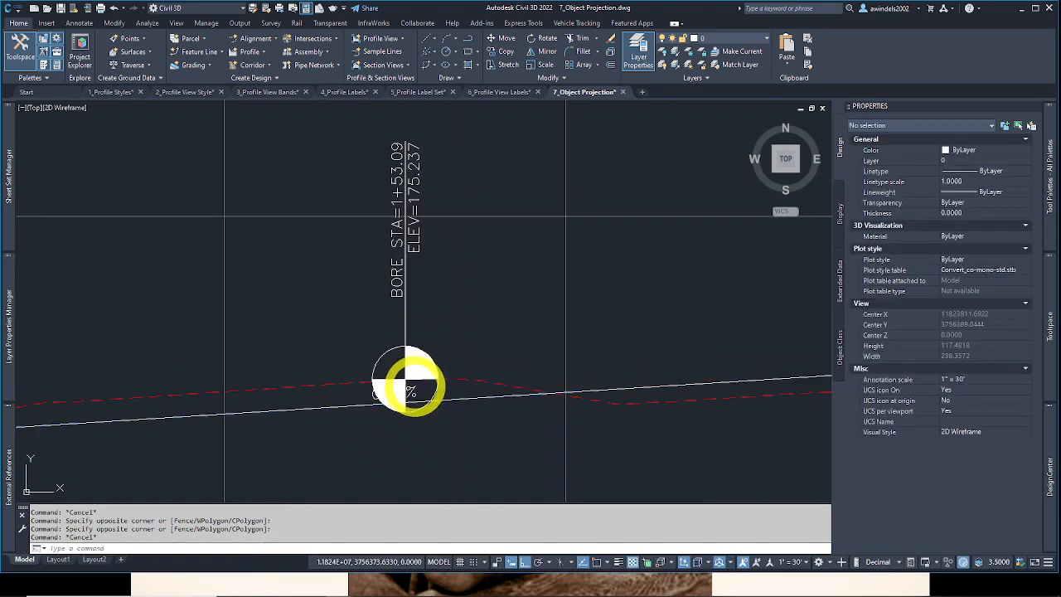
Step: Move the profile's grade percentage label out from behind the bore marker to a clear spot below the Logan Court profile line
{"action": "left_click", "coordinate": [409, 392]}
{"action": "middle_click_drag", "start_coordinate": [397, 402], "coordinate": [409, 371]}
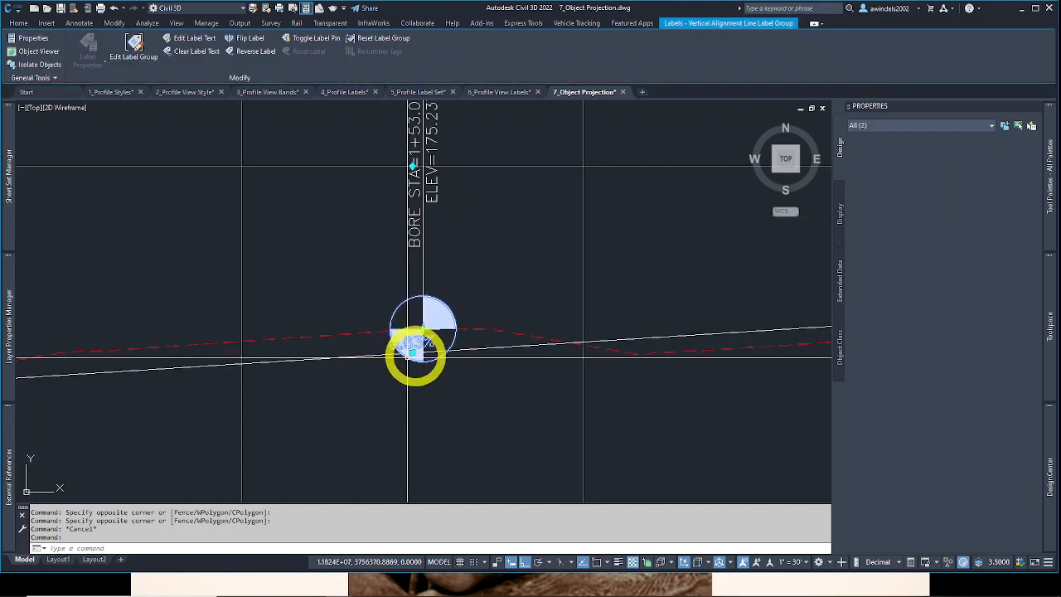
{"action": "middle_click_drag", "start_coordinate": [422, 352], "coordinate": [422, 353]}
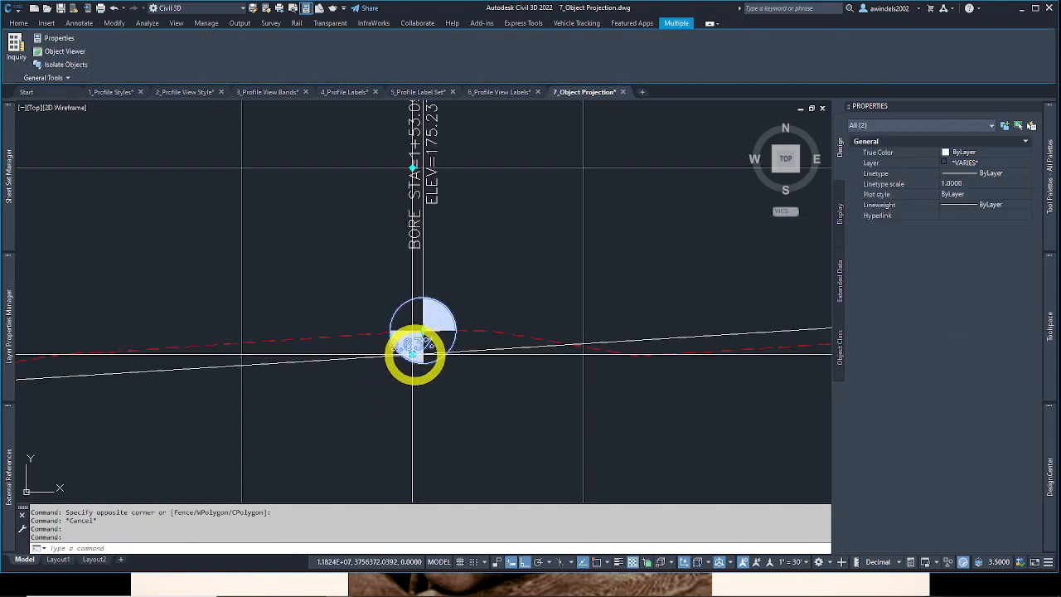
{"action": "left_click", "coordinate": [413, 354]}
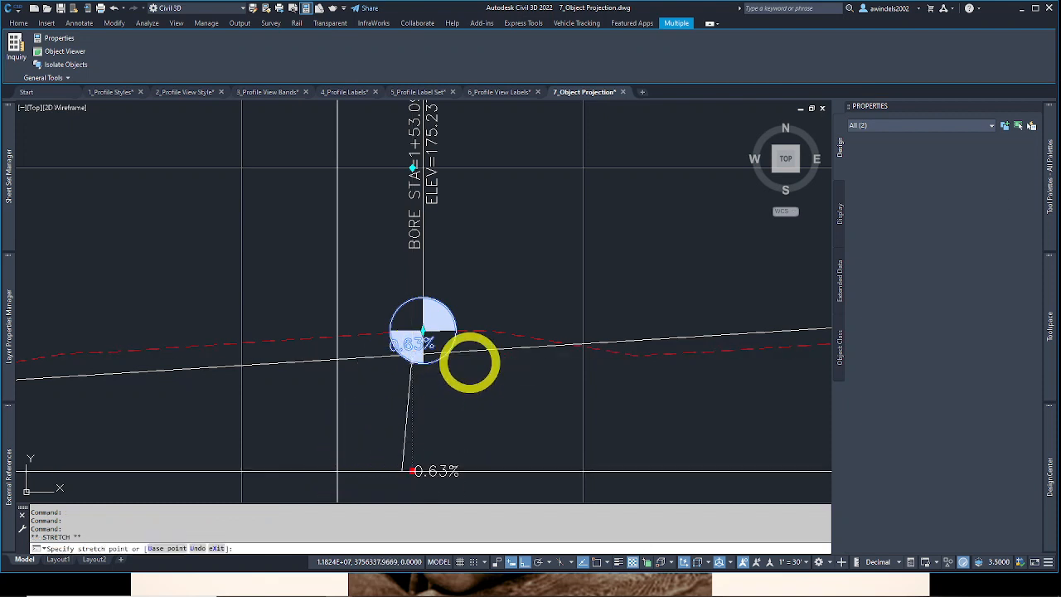
{"action": "left_click", "coordinate": [337, 471]}
{"action": "scroll", "coordinate": [470, 362], "scroll_direction": "down", "scroll_amount": 2}
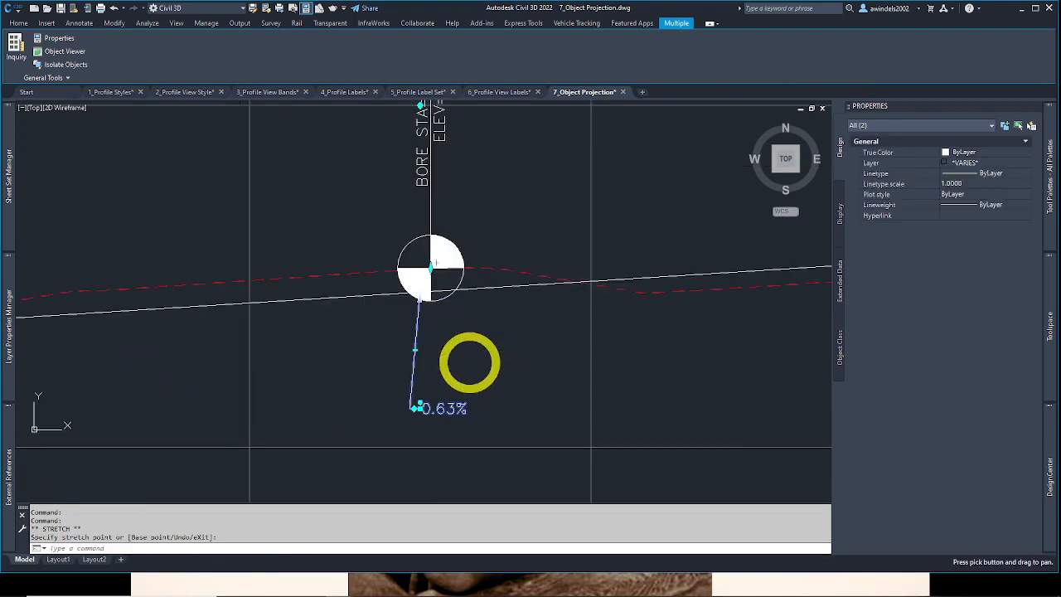
{"action": "key", "text": "Escape"}
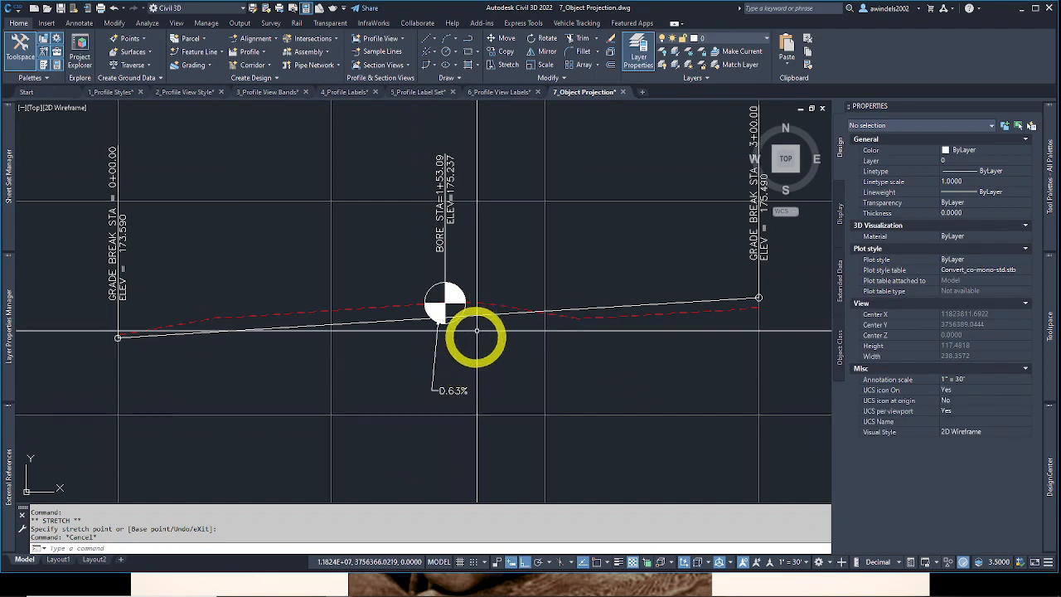
{"action": "scroll", "coordinate": [469, 363], "scroll_direction": "down", "scroll_amount": 5}
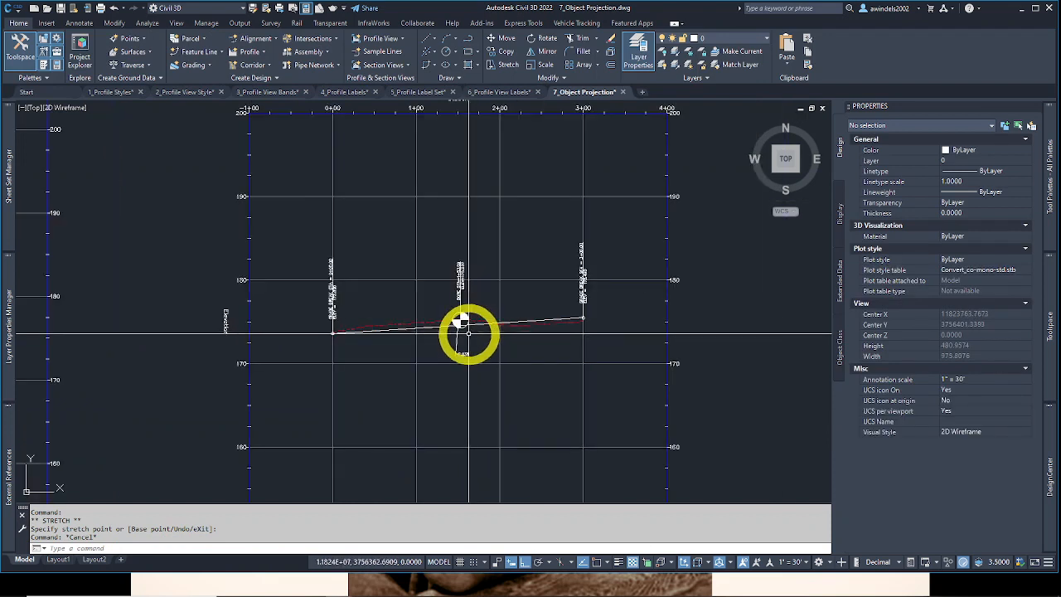
{"action": "scroll", "coordinate": [460, 324], "scroll_direction": "down", "scroll_amount": 6}
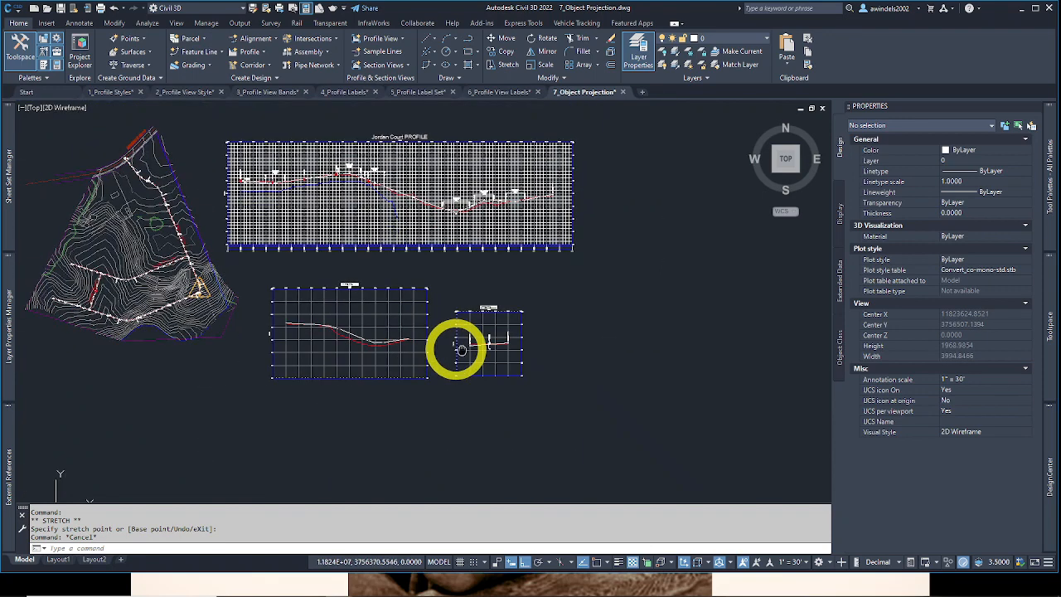
{"action": "middle_click_drag", "start_coordinate": [464, 347], "coordinate": [465, 349]}
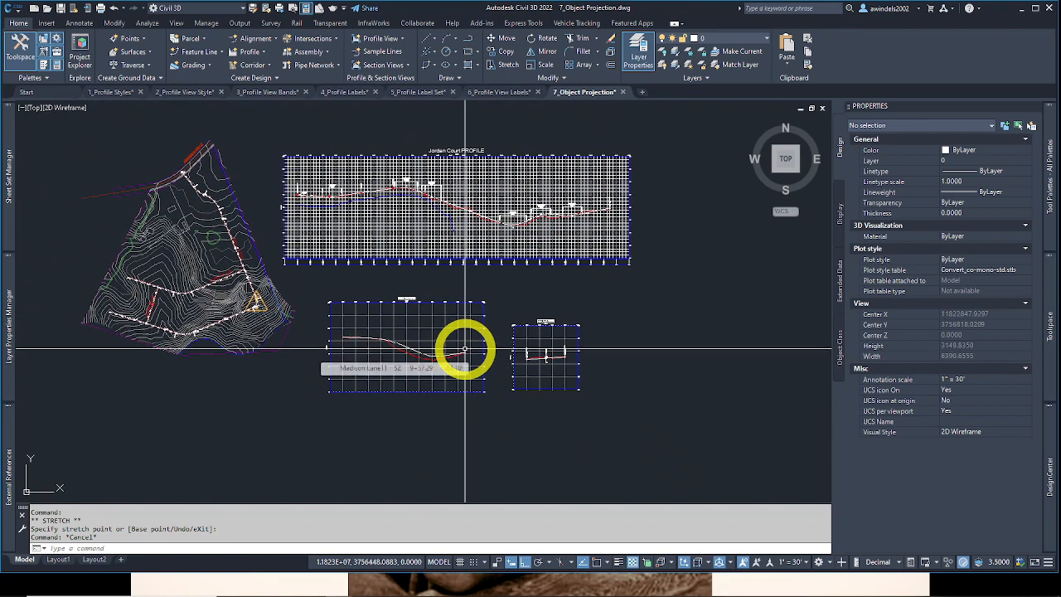